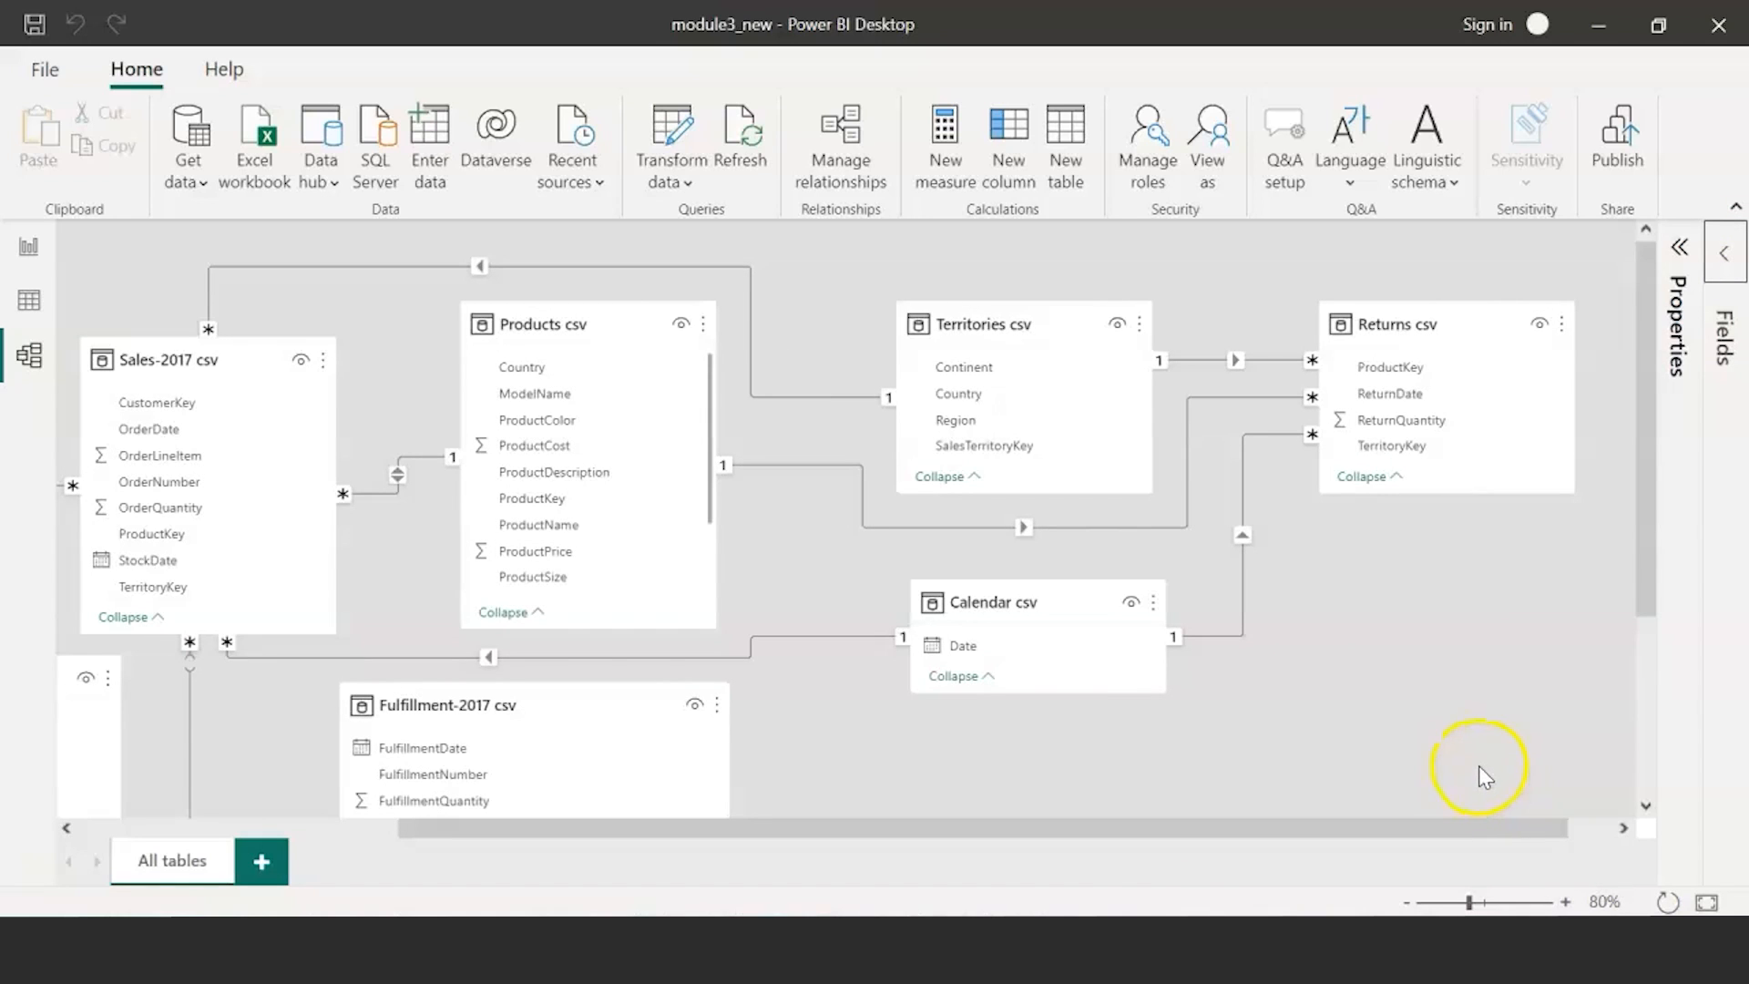
- Look over the tables and their relationships across the whole model diagram
{"action": "scroll", "coordinate": [1485, 776], "scroll_direction": "down", "scroll_amount": 3}
{"action": "left_click", "coordinate": [1433, 818]}
{"action": "left_click_drag", "start_coordinate": [1433, 818], "coordinate": [1160, 828]}
{"action": "scroll", "coordinate": [1288, 784], "scroll_direction": "up", "scroll_amount": 3}
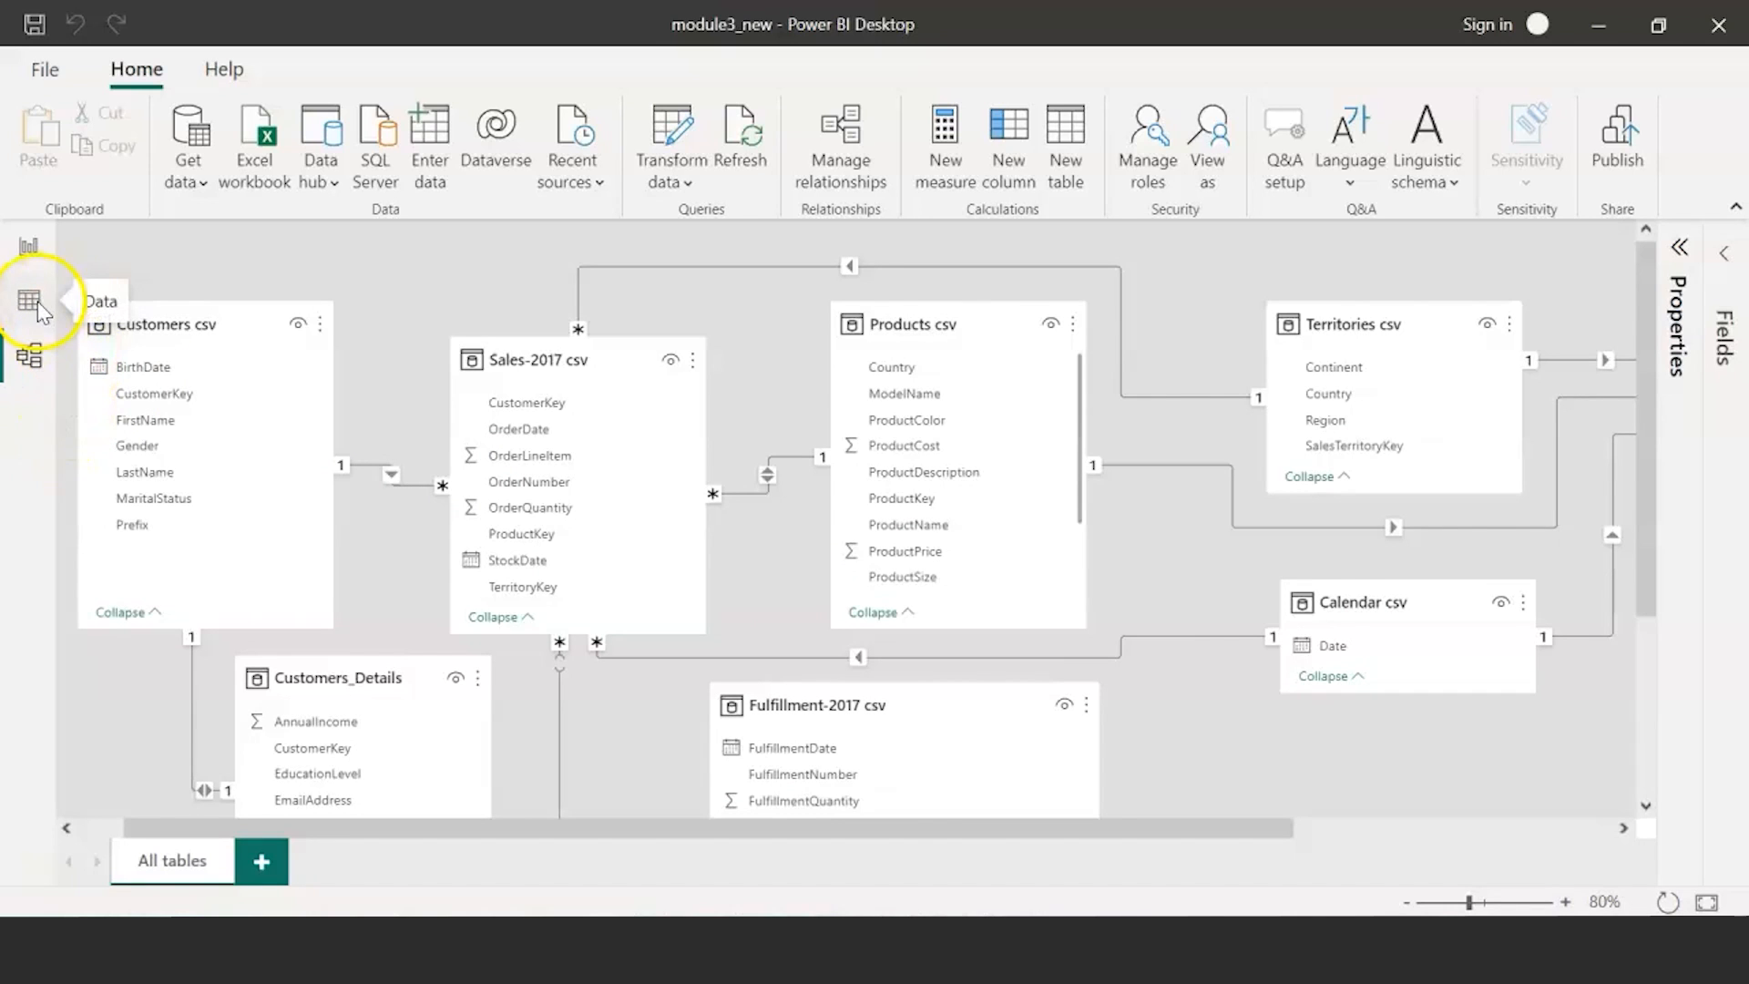
- Show the Products csv table in data view, expand its field list and review its columns through to Country
{"action": "left_click", "coordinate": [37, 303]}
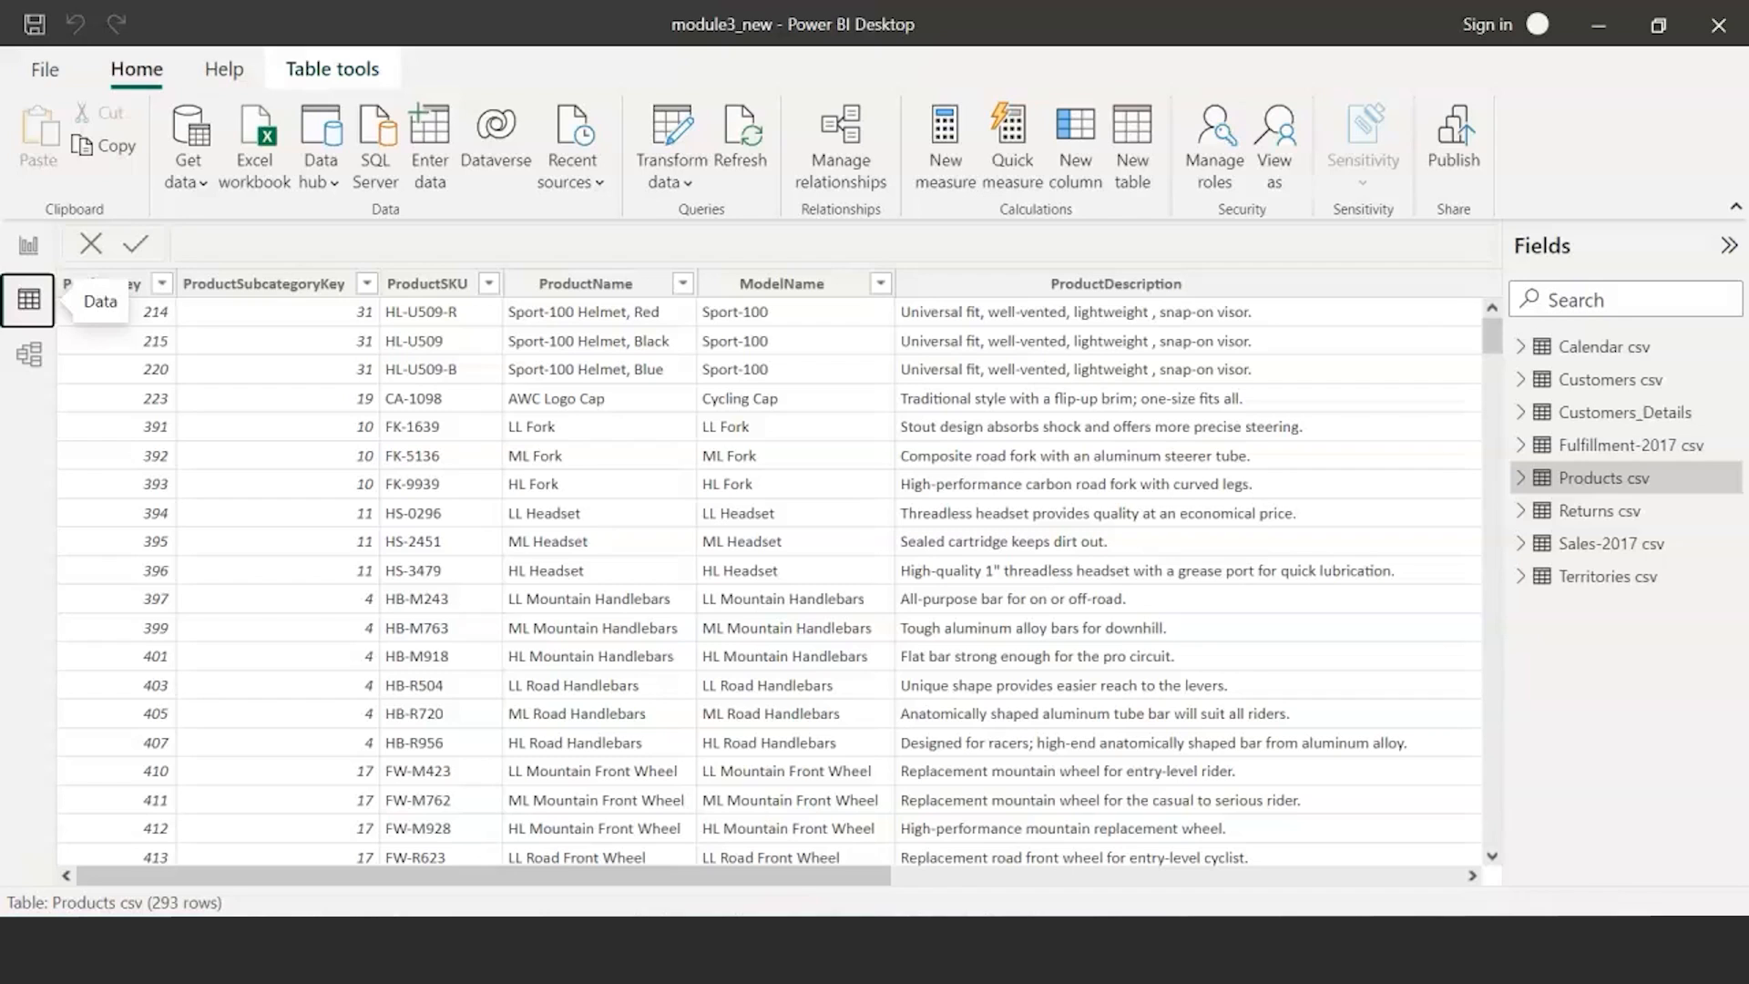
{"action": "left_click", "coordinate": [1520, 483]}
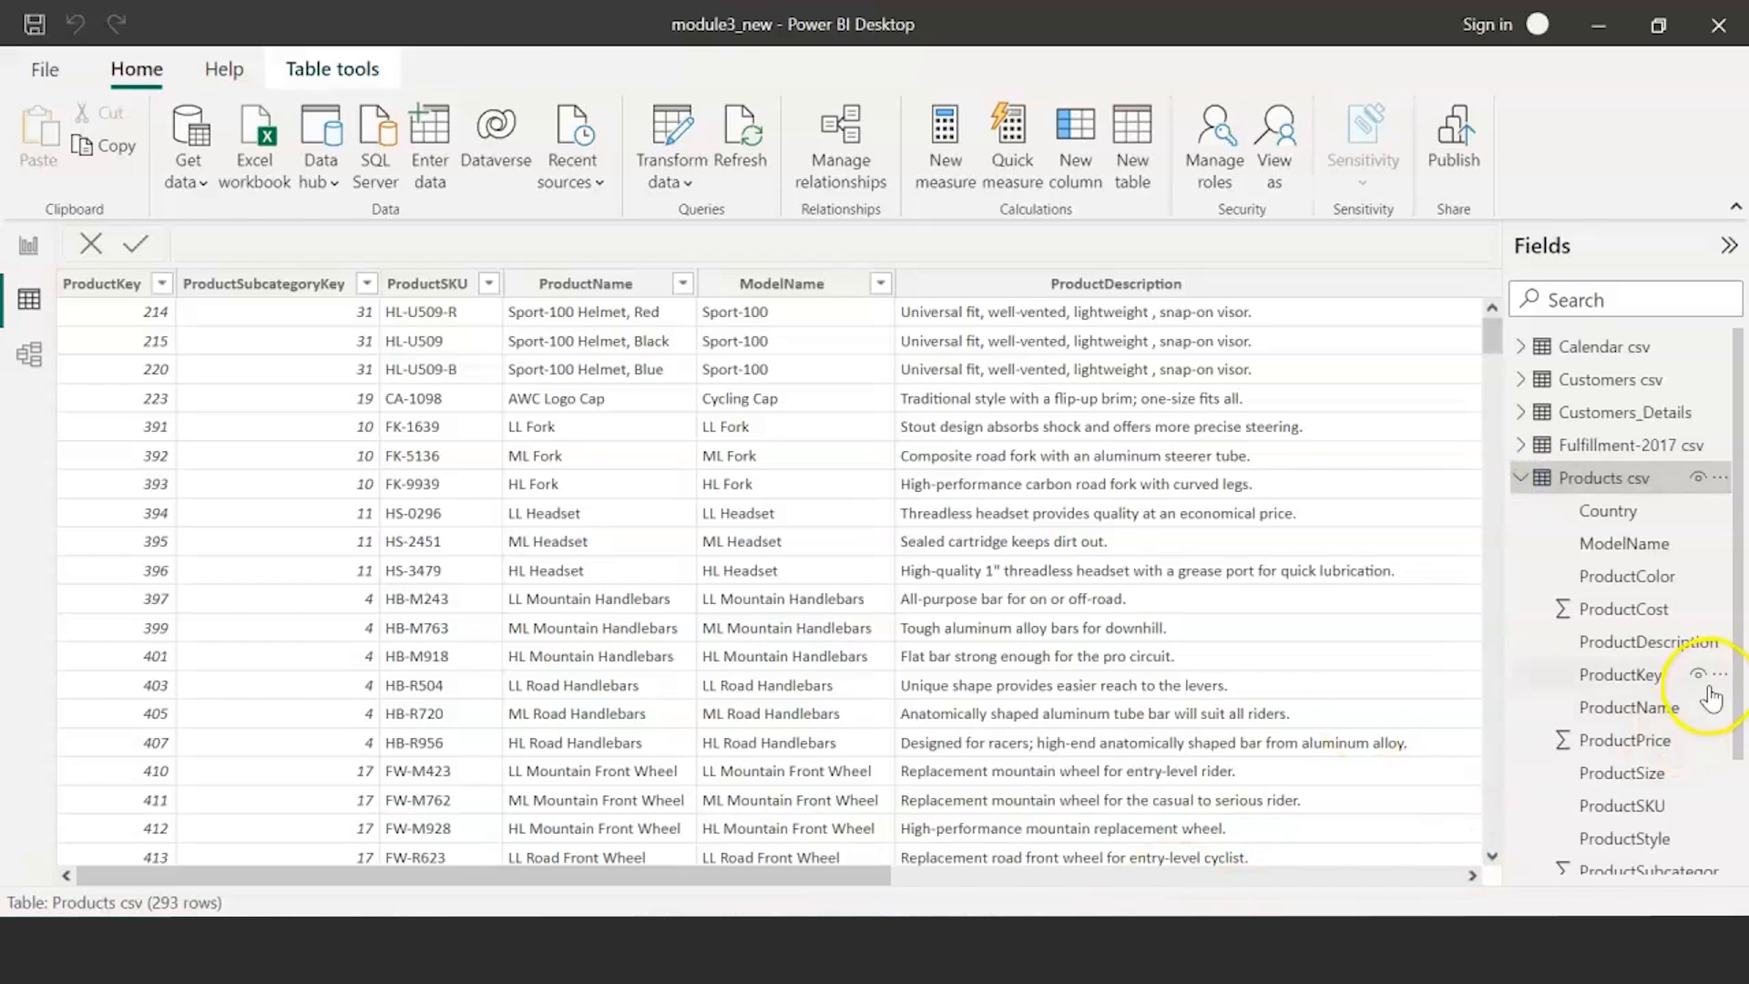
{"action": "left_click_drag", "start_coordinate": [806, 876], "coordinate": [1325, 895]}
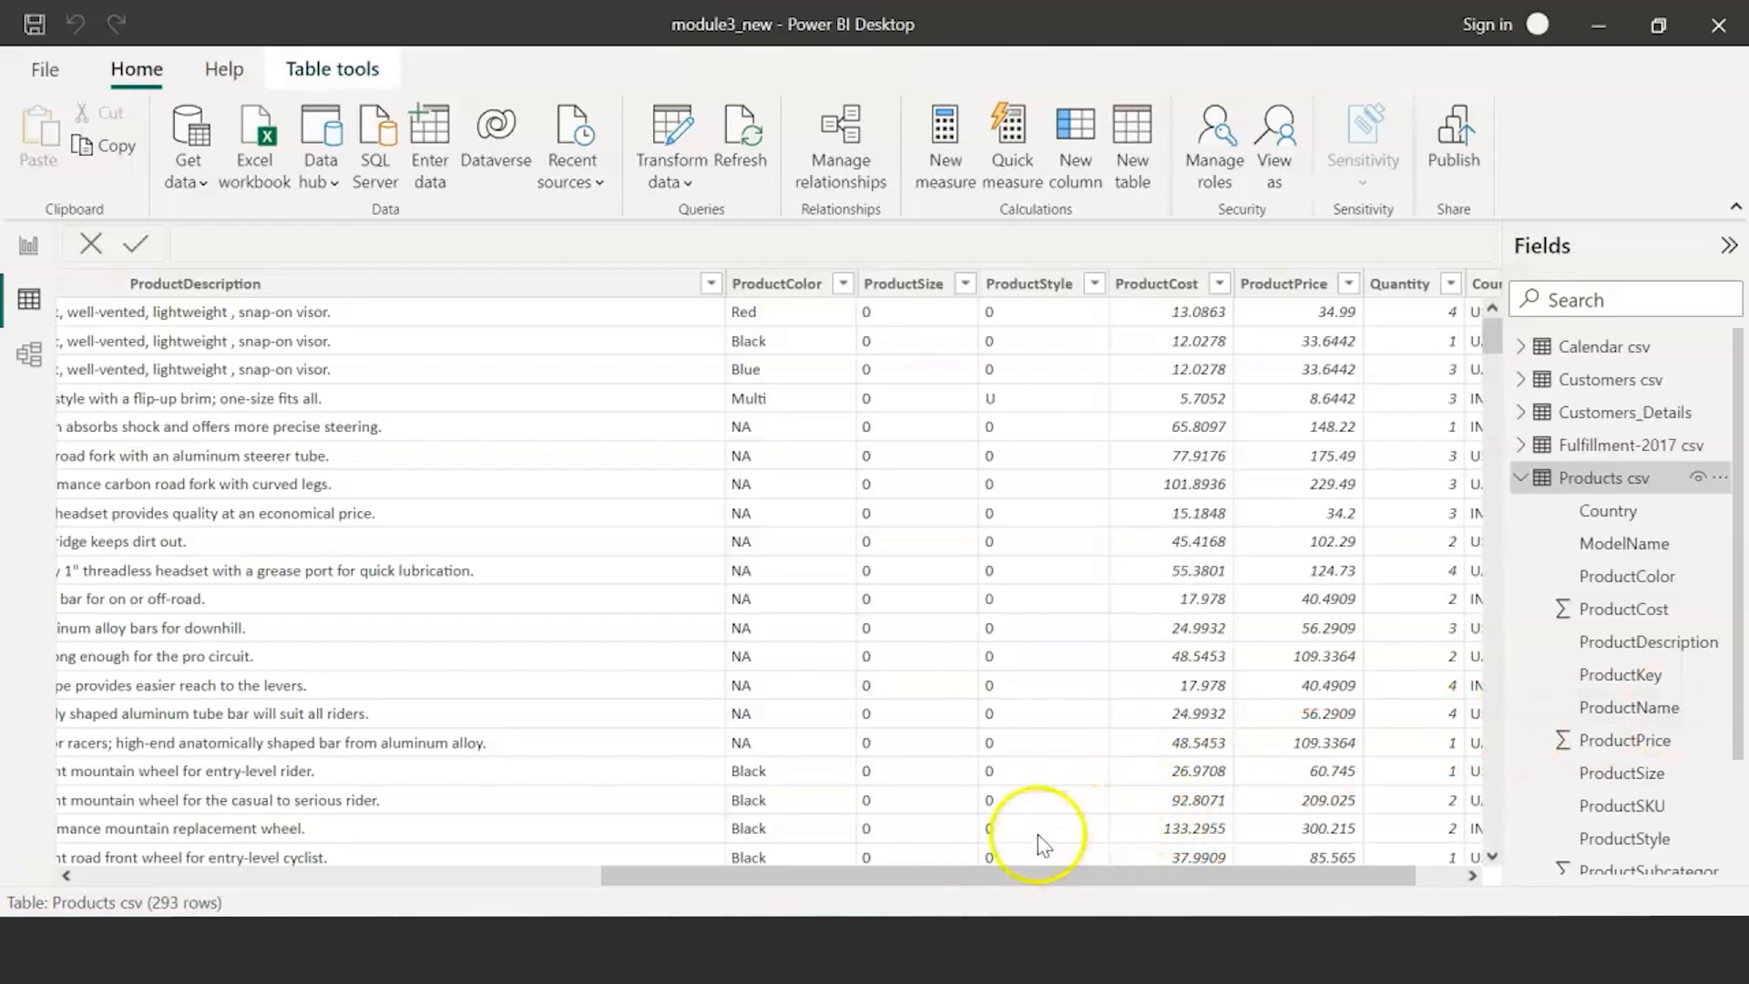
{"action": "left_click", "coordinate": [922, 879]}
{"action": "left_click_drag", "start_coordinate": [922, 879], "coordinate": [969, 880]}
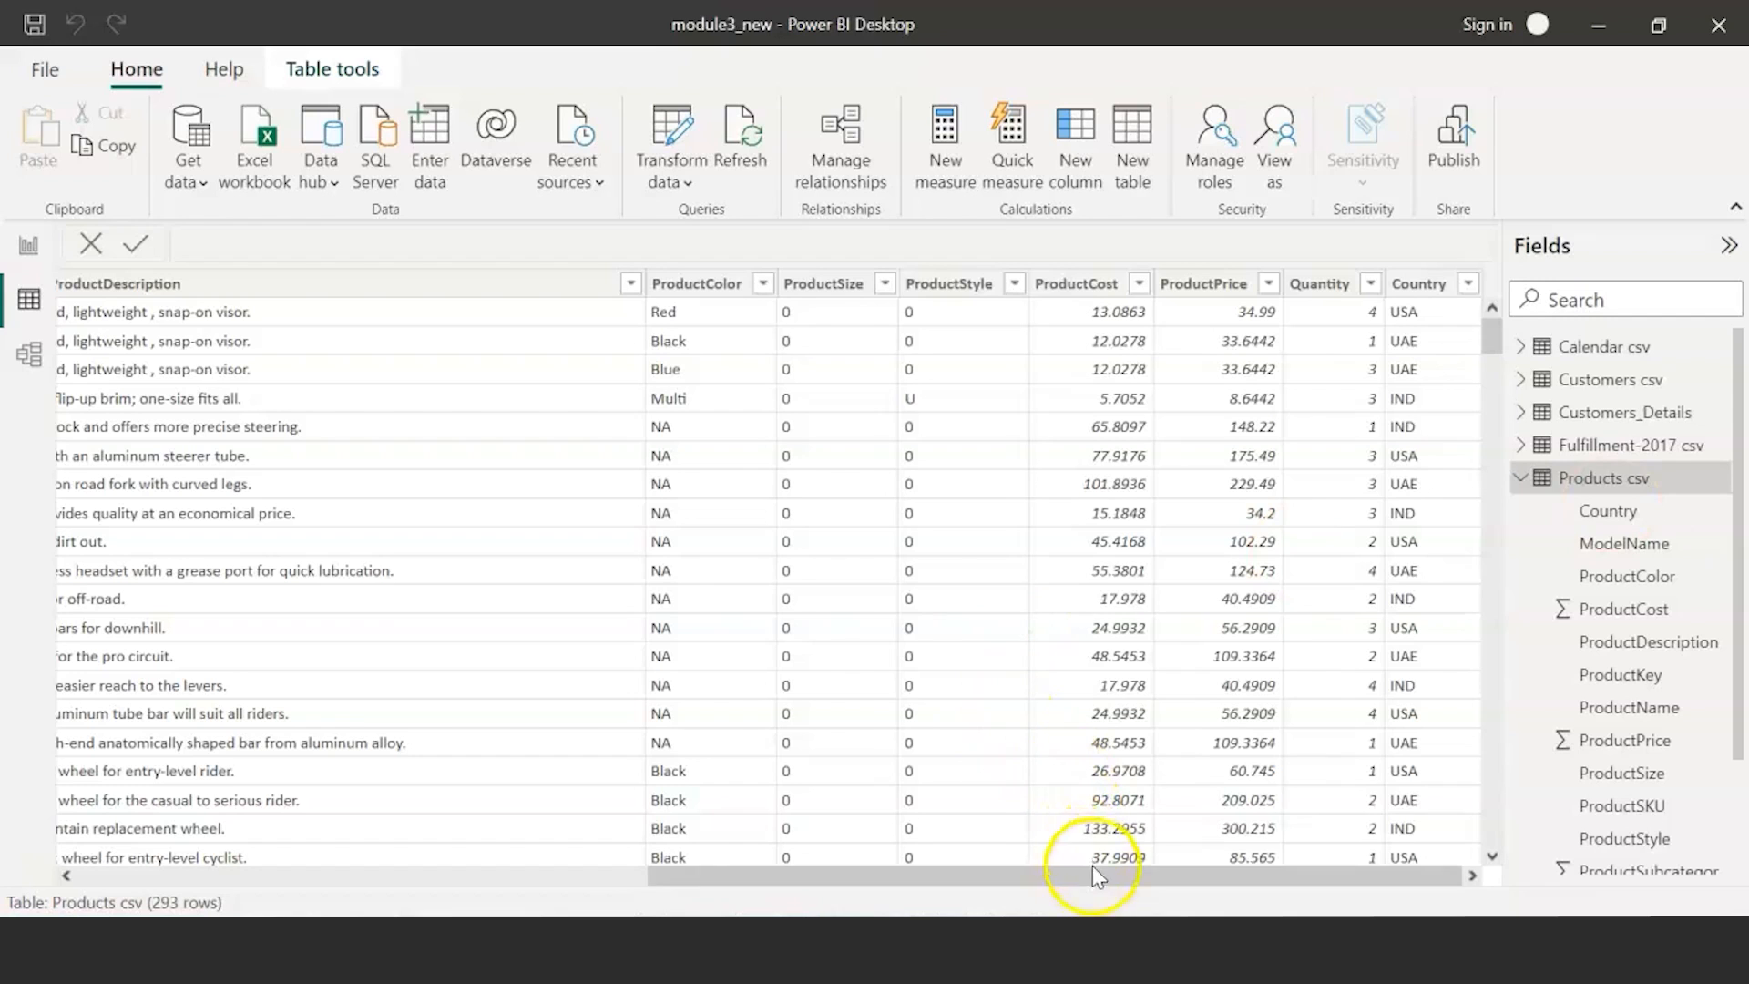
{"action": "left_click_drag", "start_coordinate": [1099, 879], "coordinate": [1242, 902]}
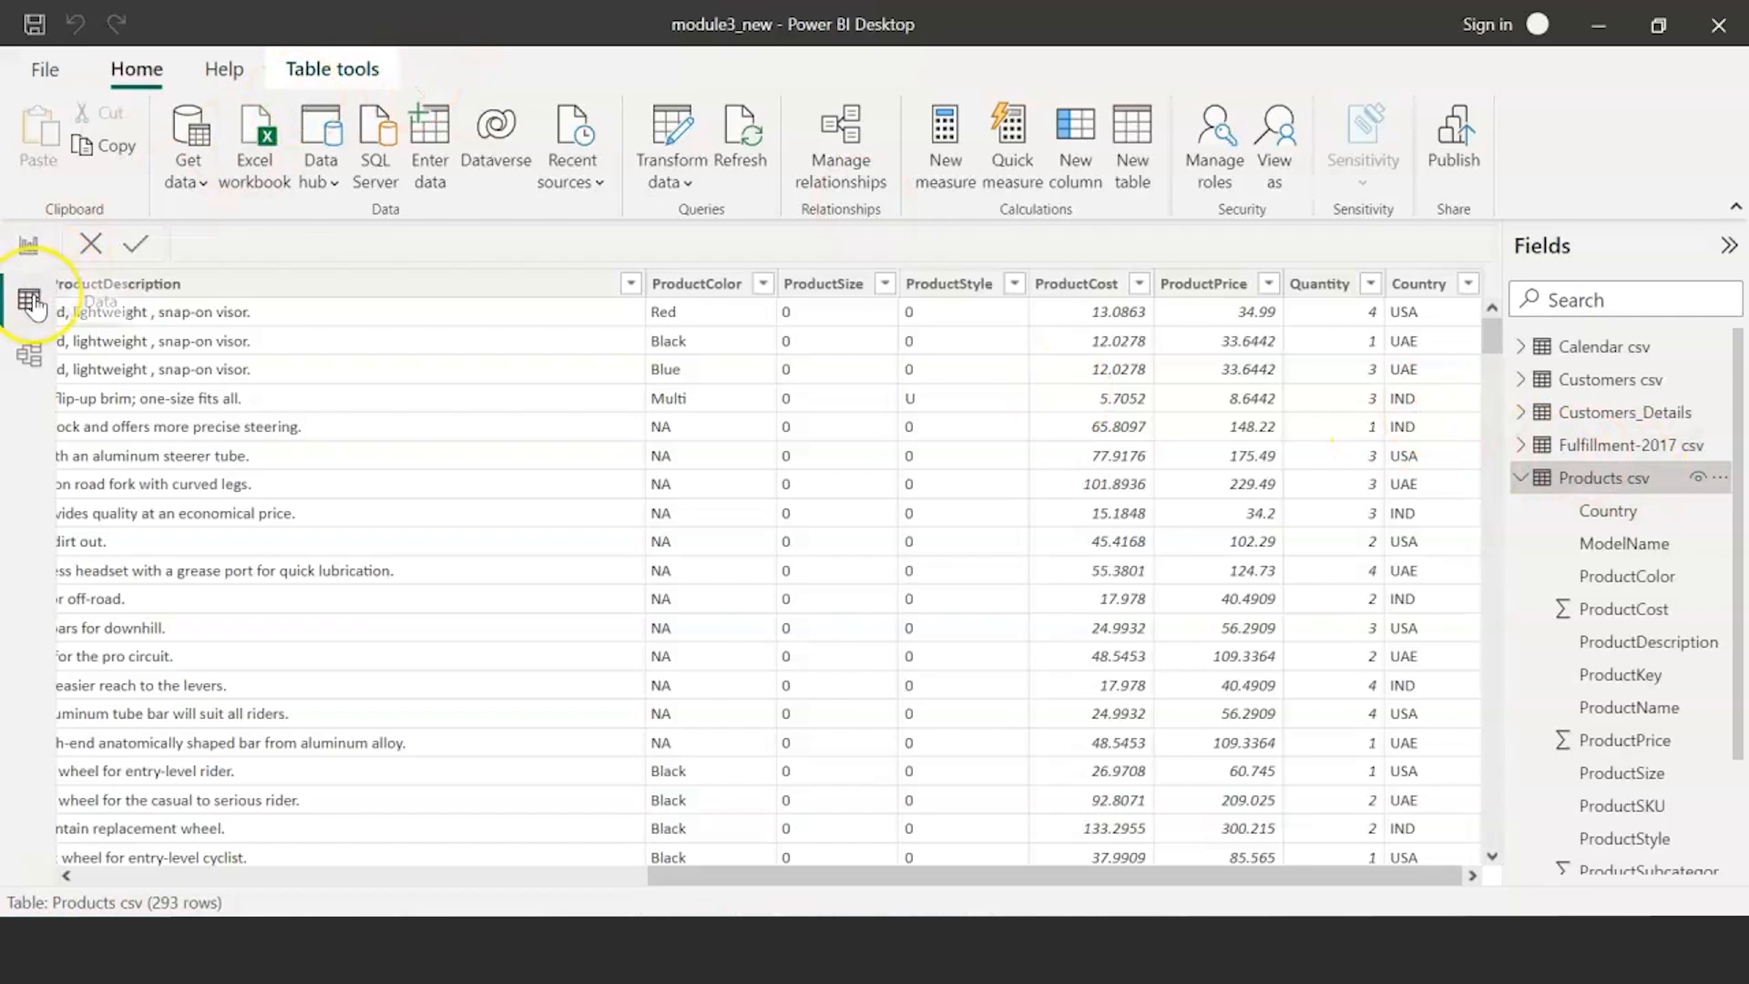
- Add a new calculated column to the Products csv table and name it Bike Type colour
{"action": "left_click", "coordinate": [332, 70]}
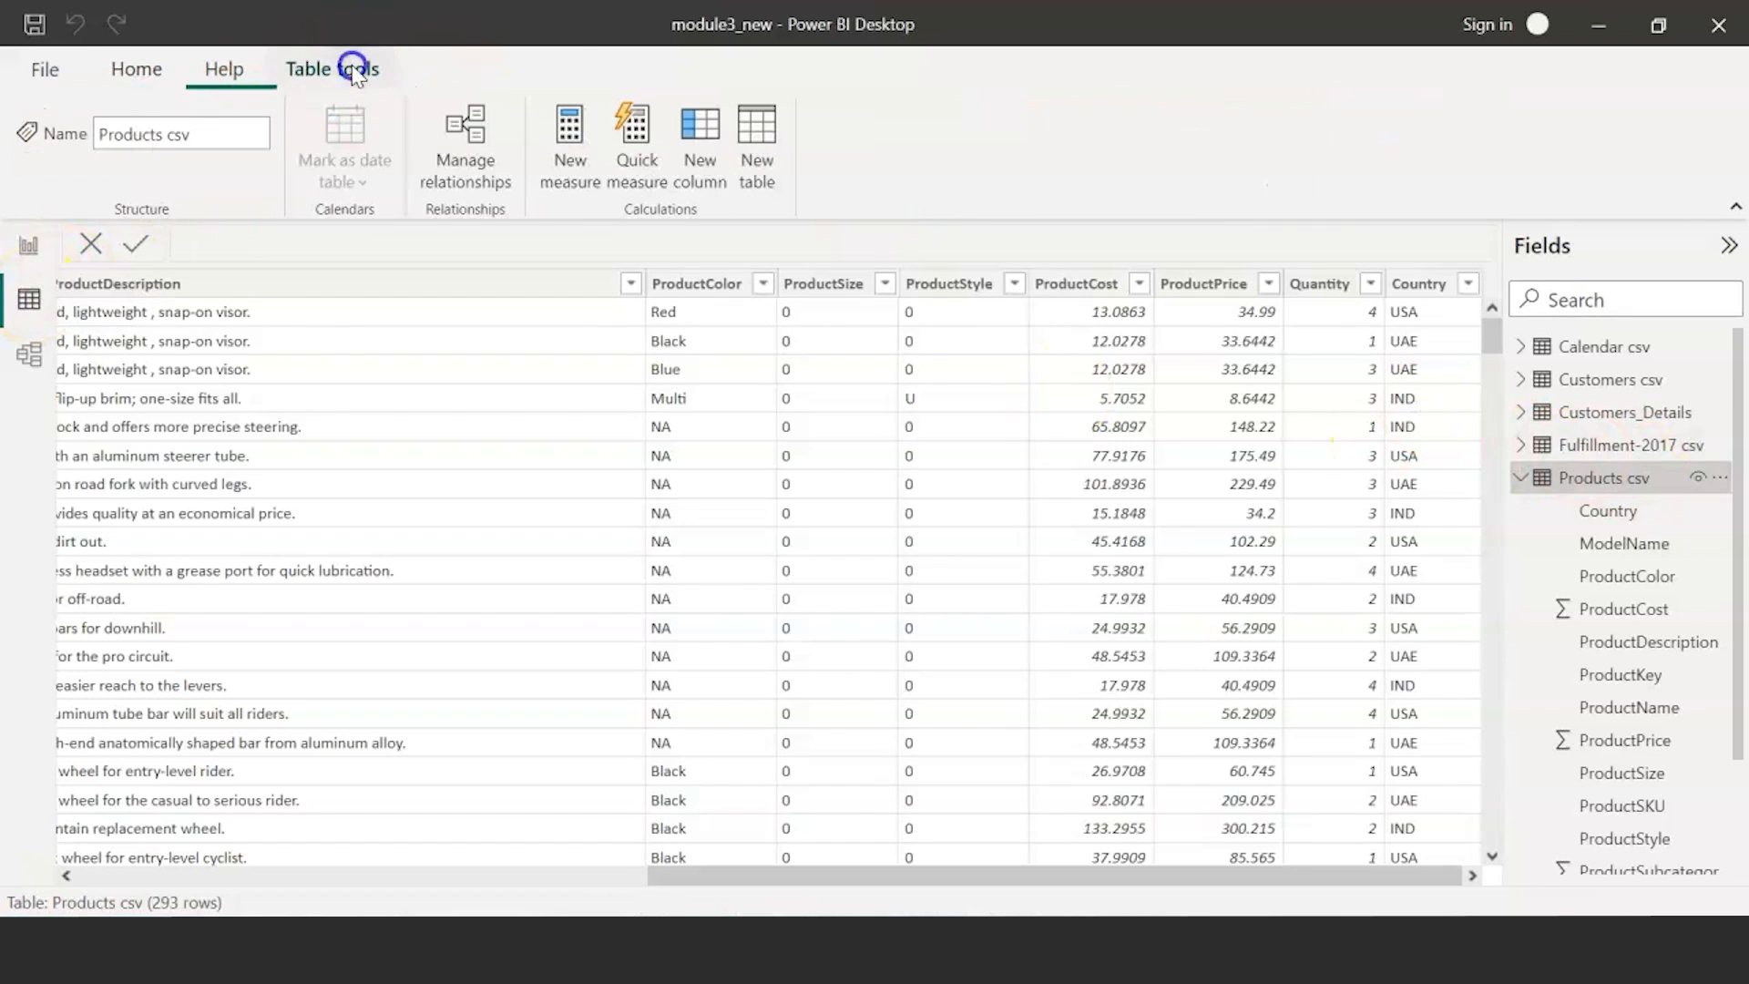
{"action": "left_click", "coordinate": [704, 174]}
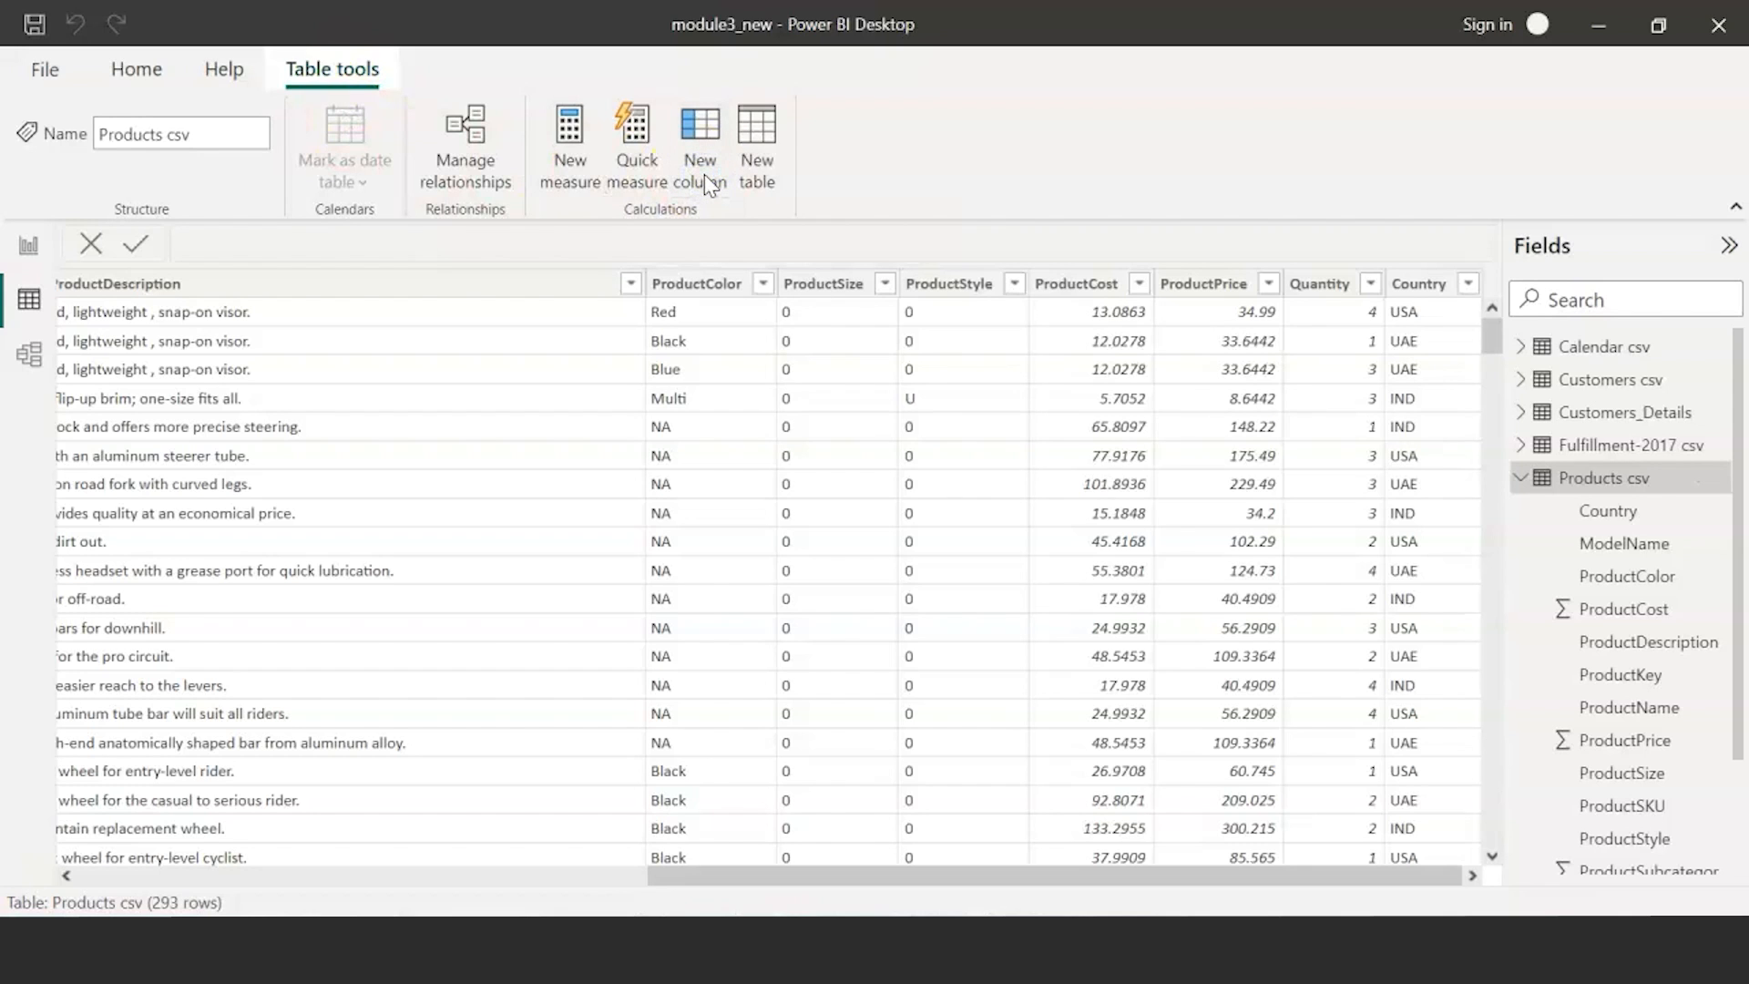
{"action": "left_click", "coordinate": [1468, 873]}
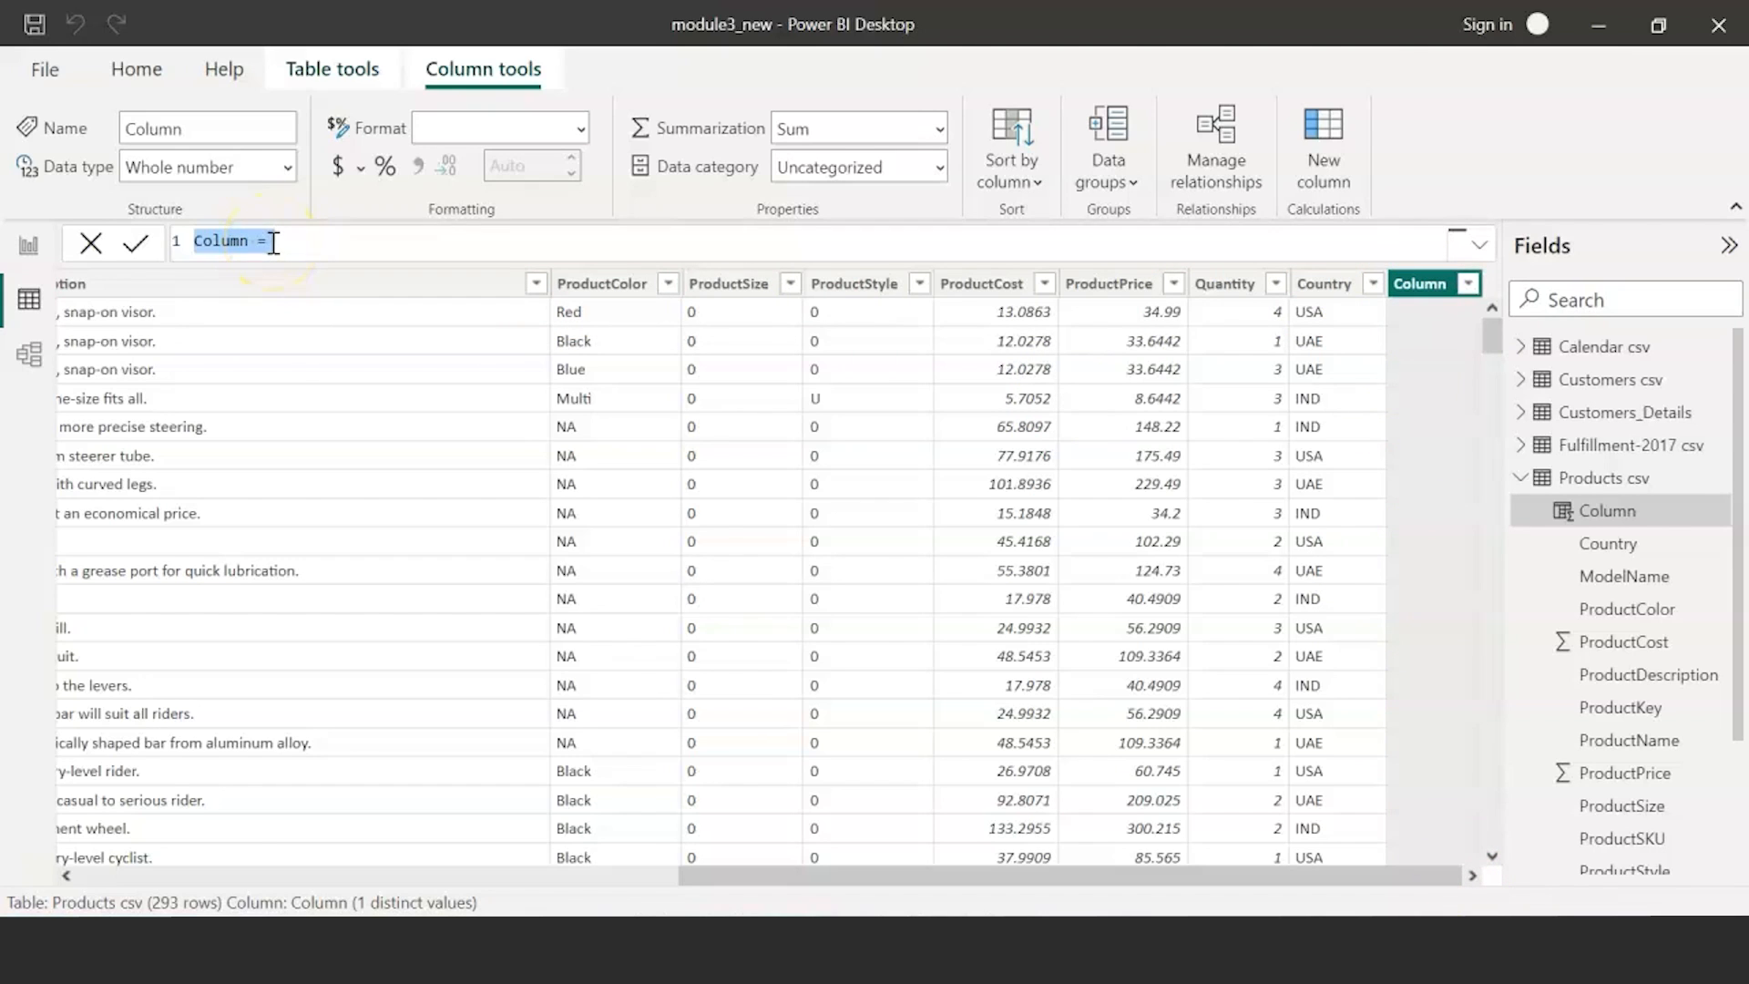
{"action": "left_click", "coordinate": [1479, 244]}
{"action": "left_click", "coordinate": [1480, 251]}
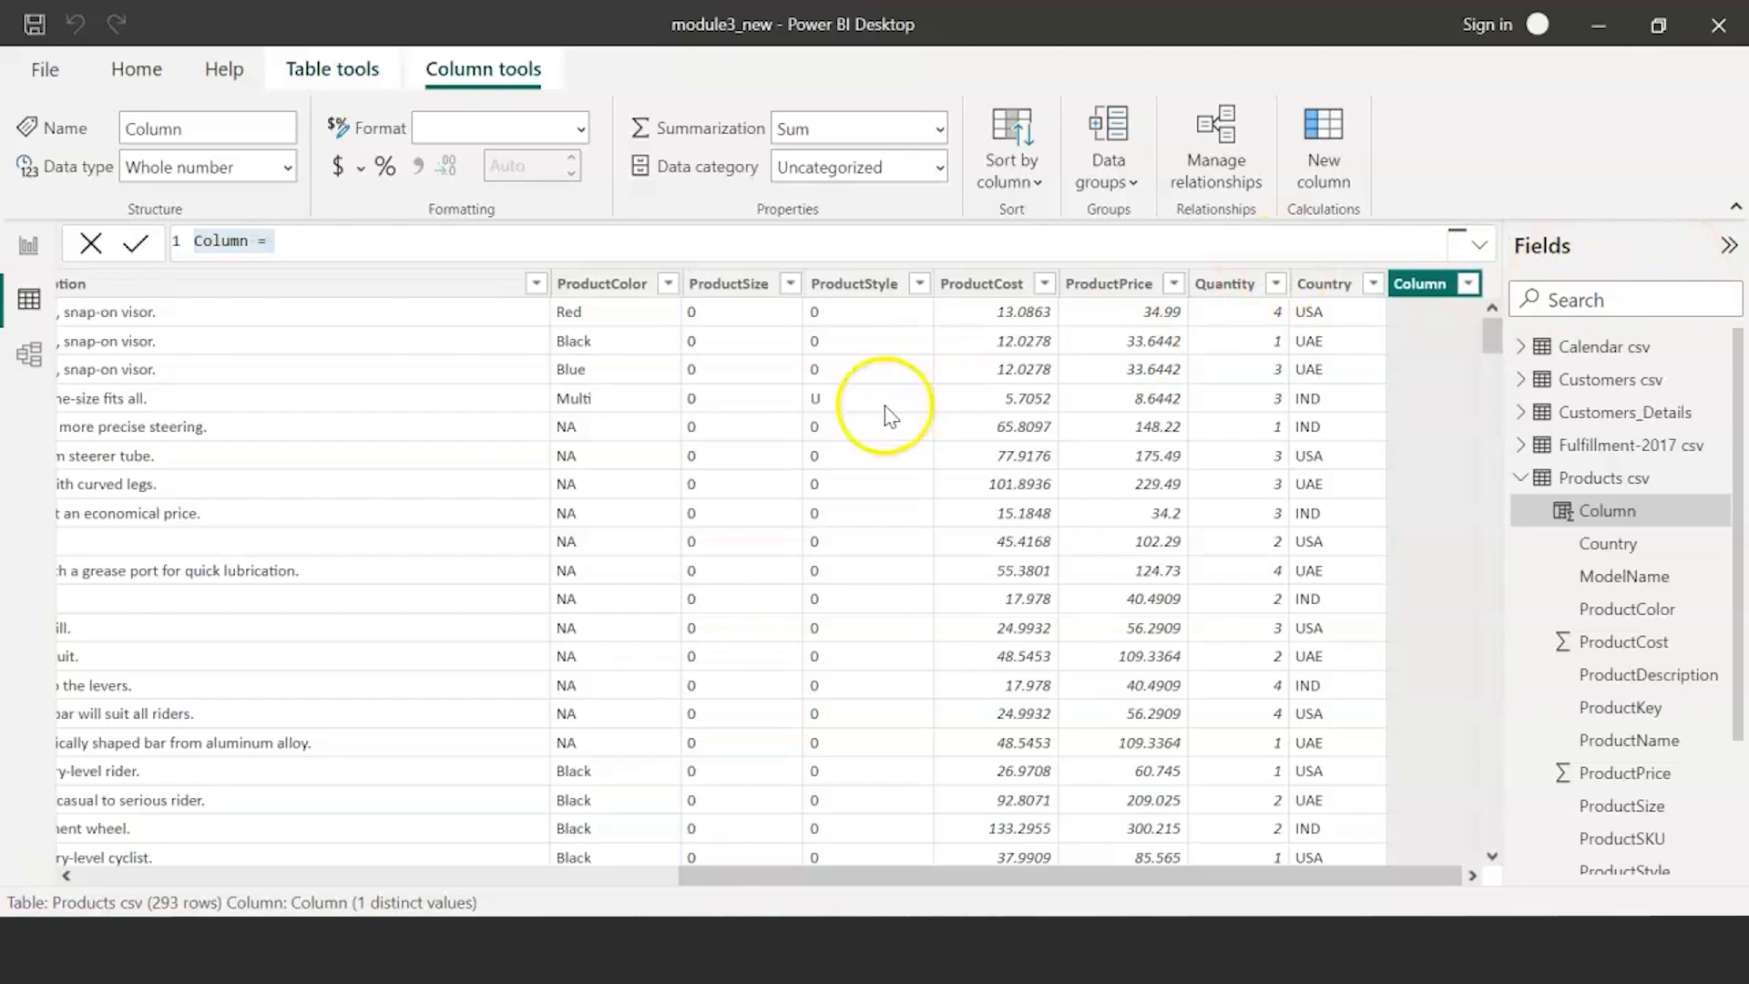
{"action": "double_click", "coordinate": [222, 241]}
{"action": "type", "text": "Bike Type colour"}
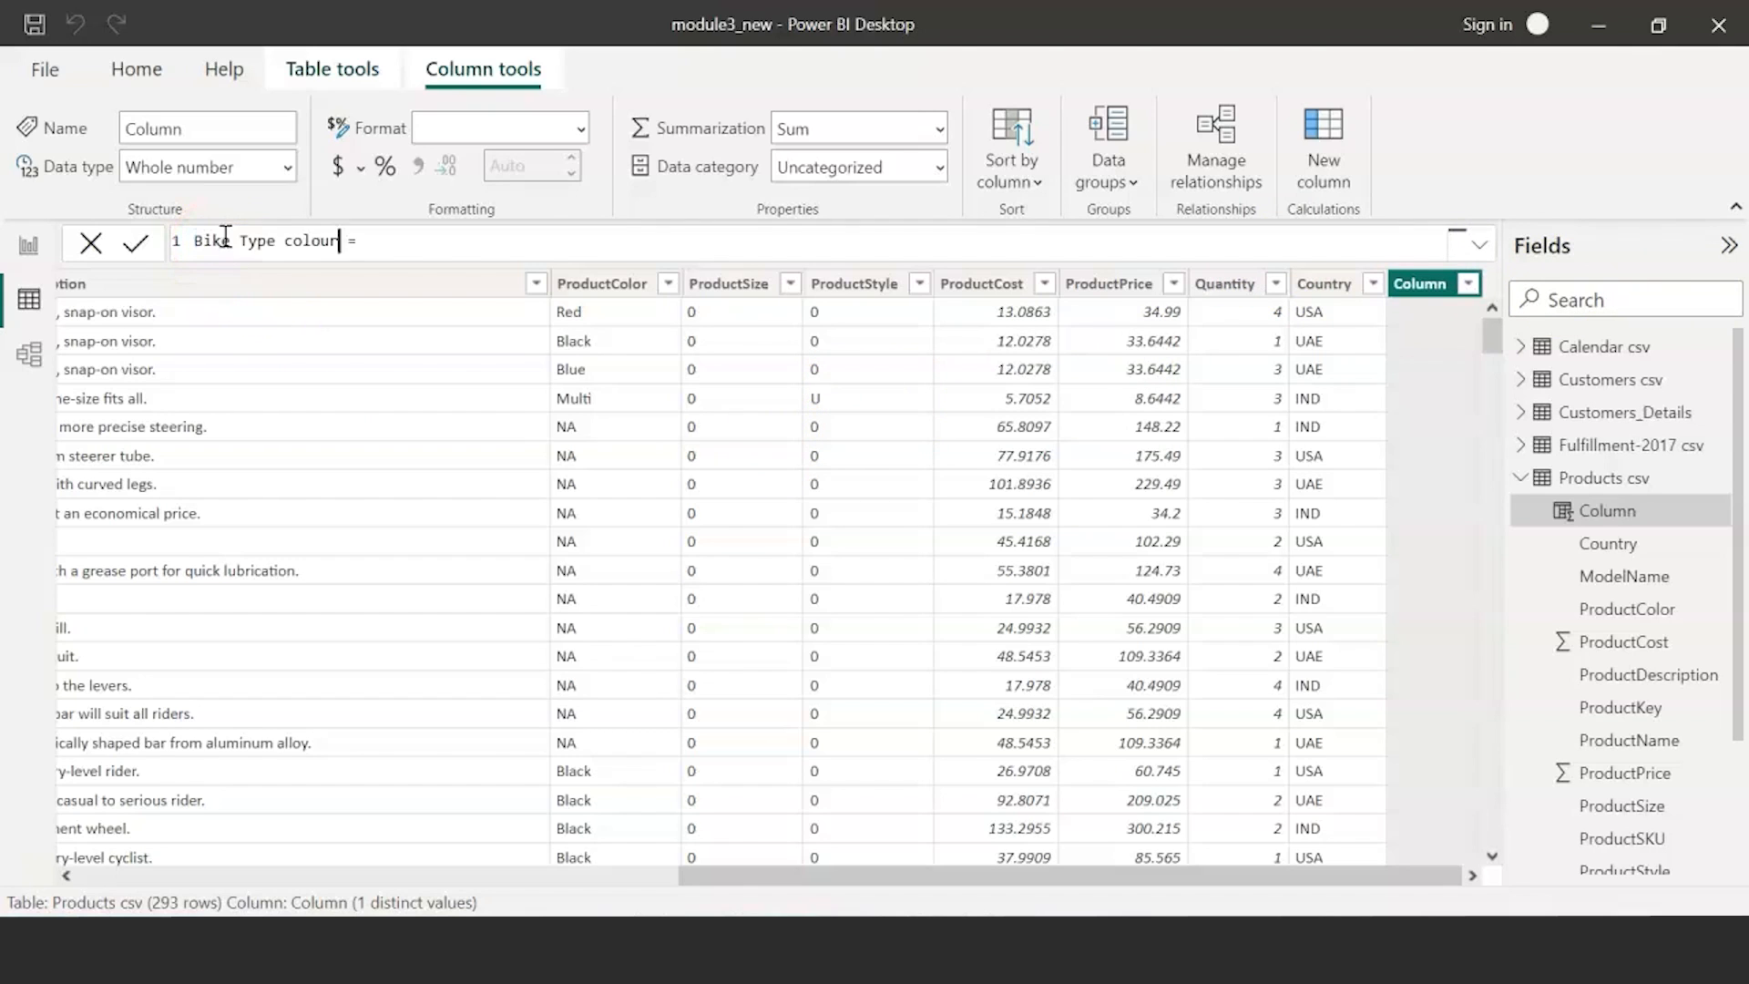
- Begin the Bike Type colour formula as an IF that tests whether 'Products csv'[ProductColor] = "Black"
{"action": "left_click", "coordinate": [510, 243]}
{"action": "type", "text": "if("}
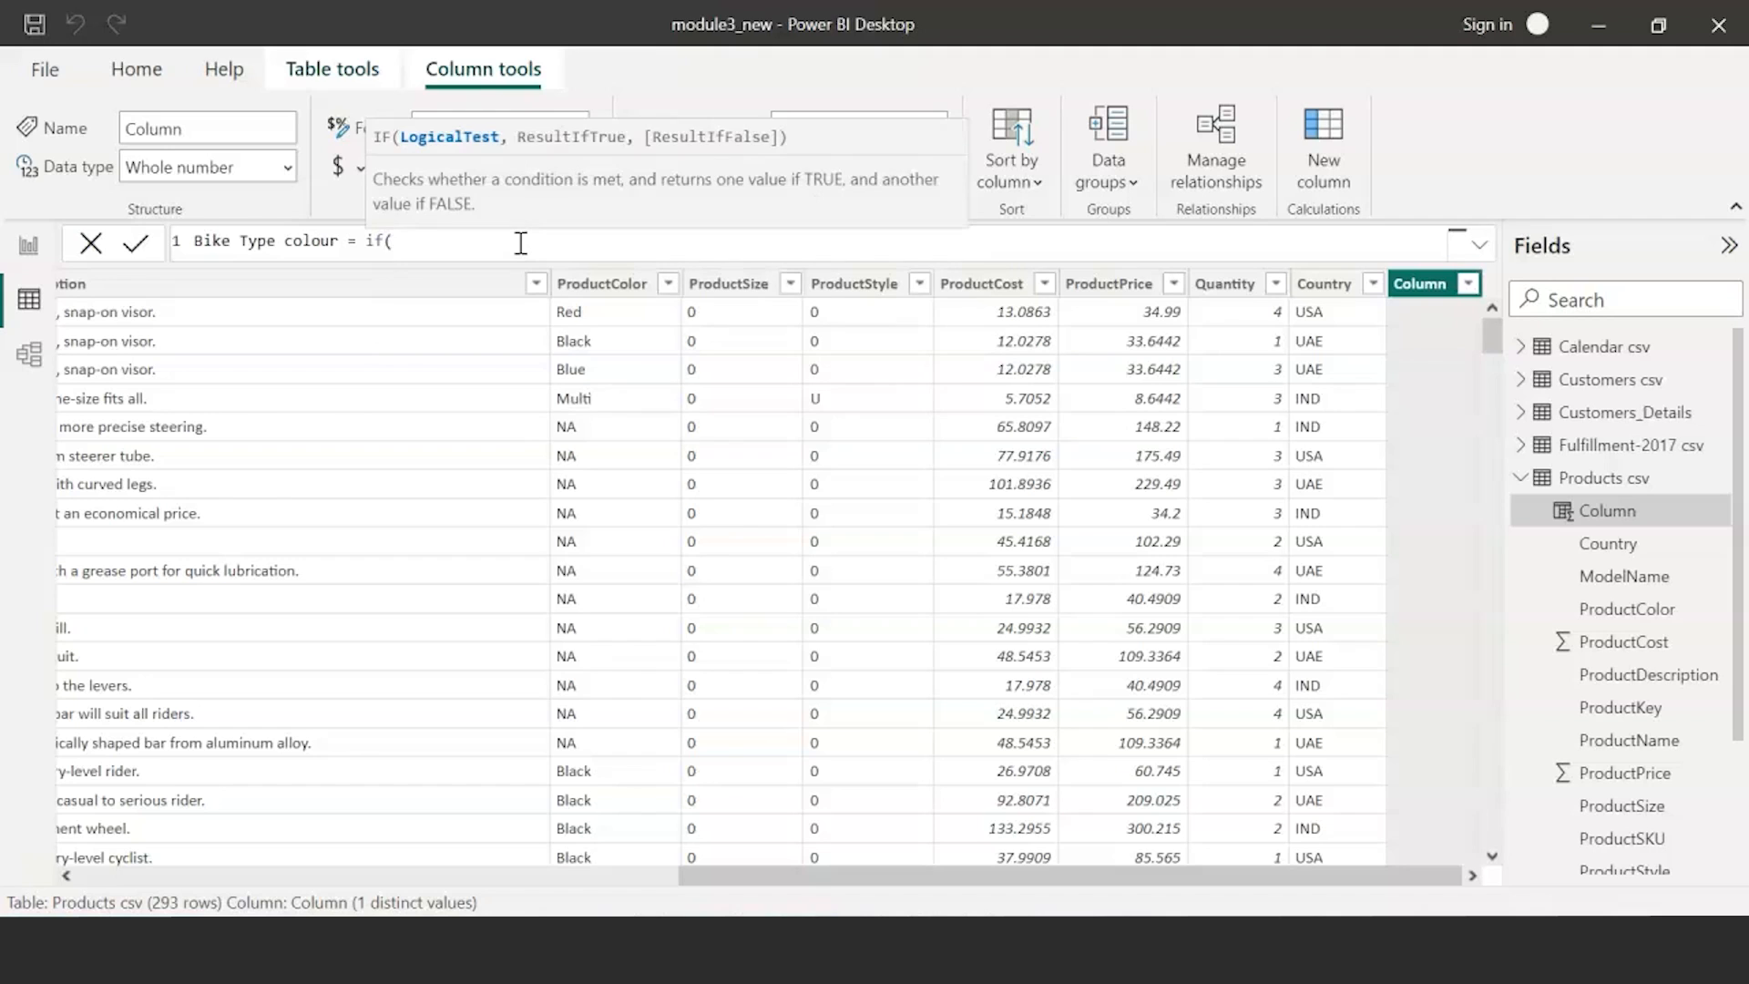
{"action": "type", "text": "prod"}
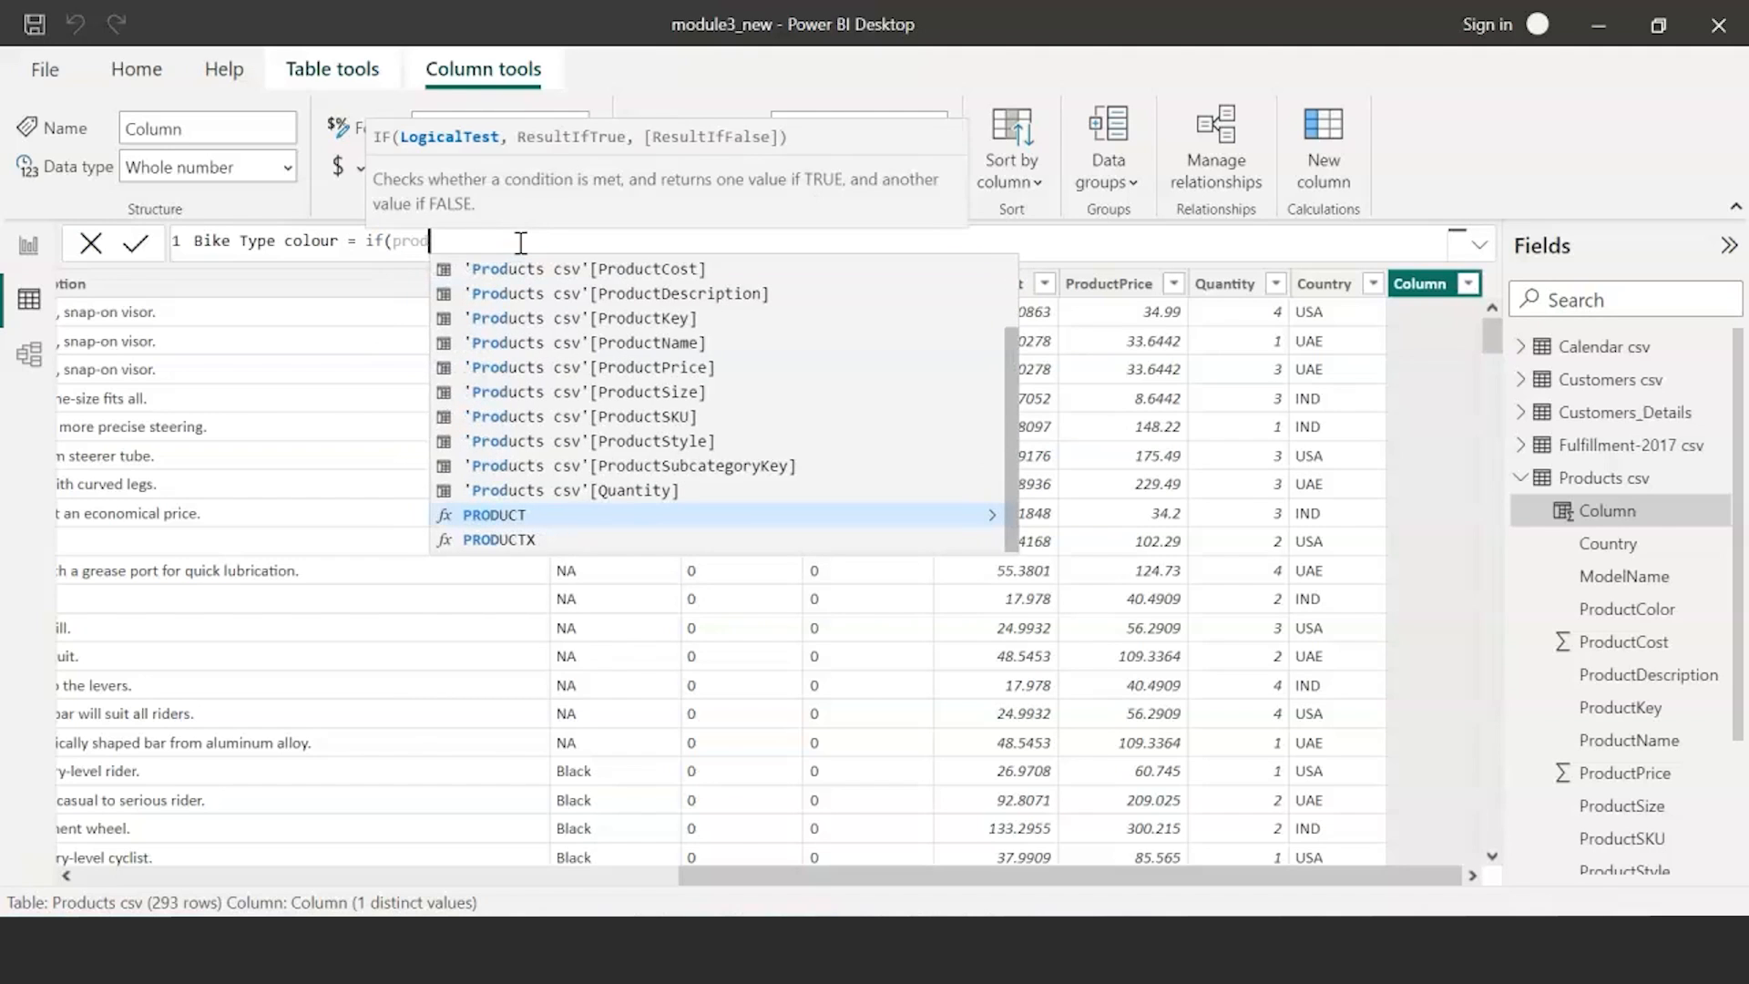
{"action": "key", "text": "Up"}
{"action": "key", "text": "Up"}
{"action": "key", "text": "Up"}
{"action": "key", "text": "Up"}
{"action": "key", "text": "Down"}
{"action": "key", "text": "Down"}
{"action": "key", "text": "Up"}
{"action": "key", "text": "Up"}
{"action": "key", "text": "Up"}
{"action": "key", "text": "Up"}
{"action": "key", "text": "Up"}
{"action": "key", "text": "Up"}
{"action": "key", "text": "Up"}
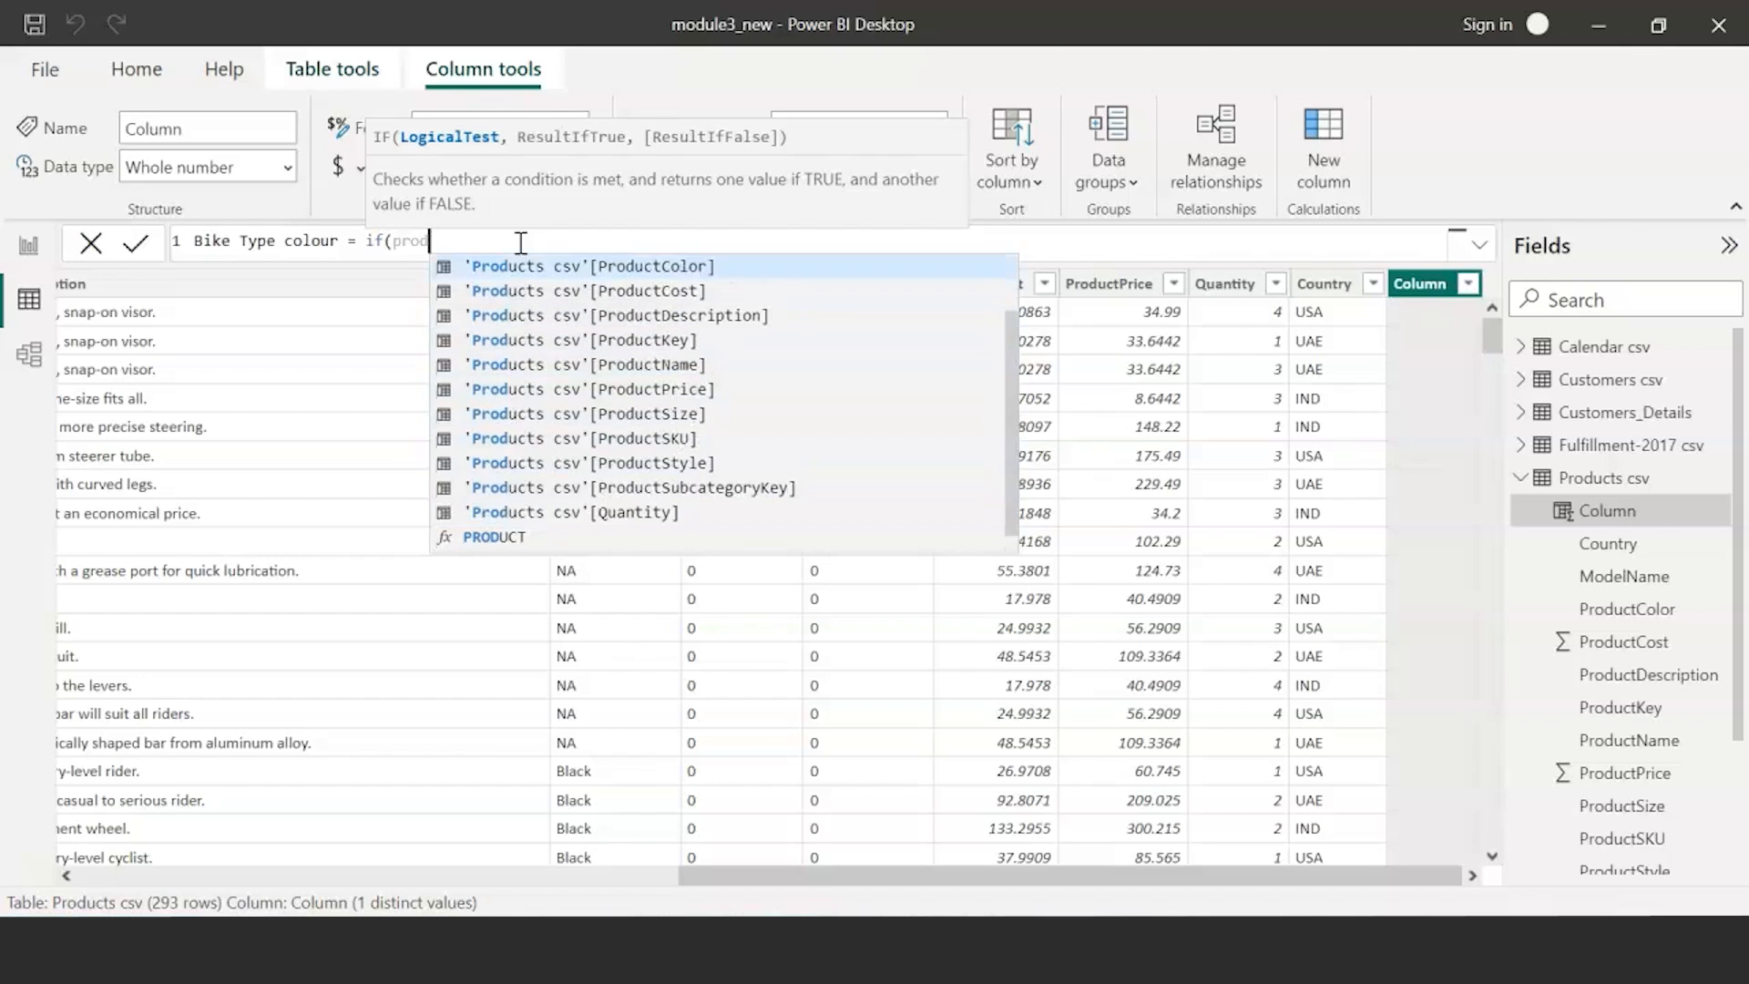
{"action": "key", "text": "Tab"}
{"action": "type", "text": "= "}
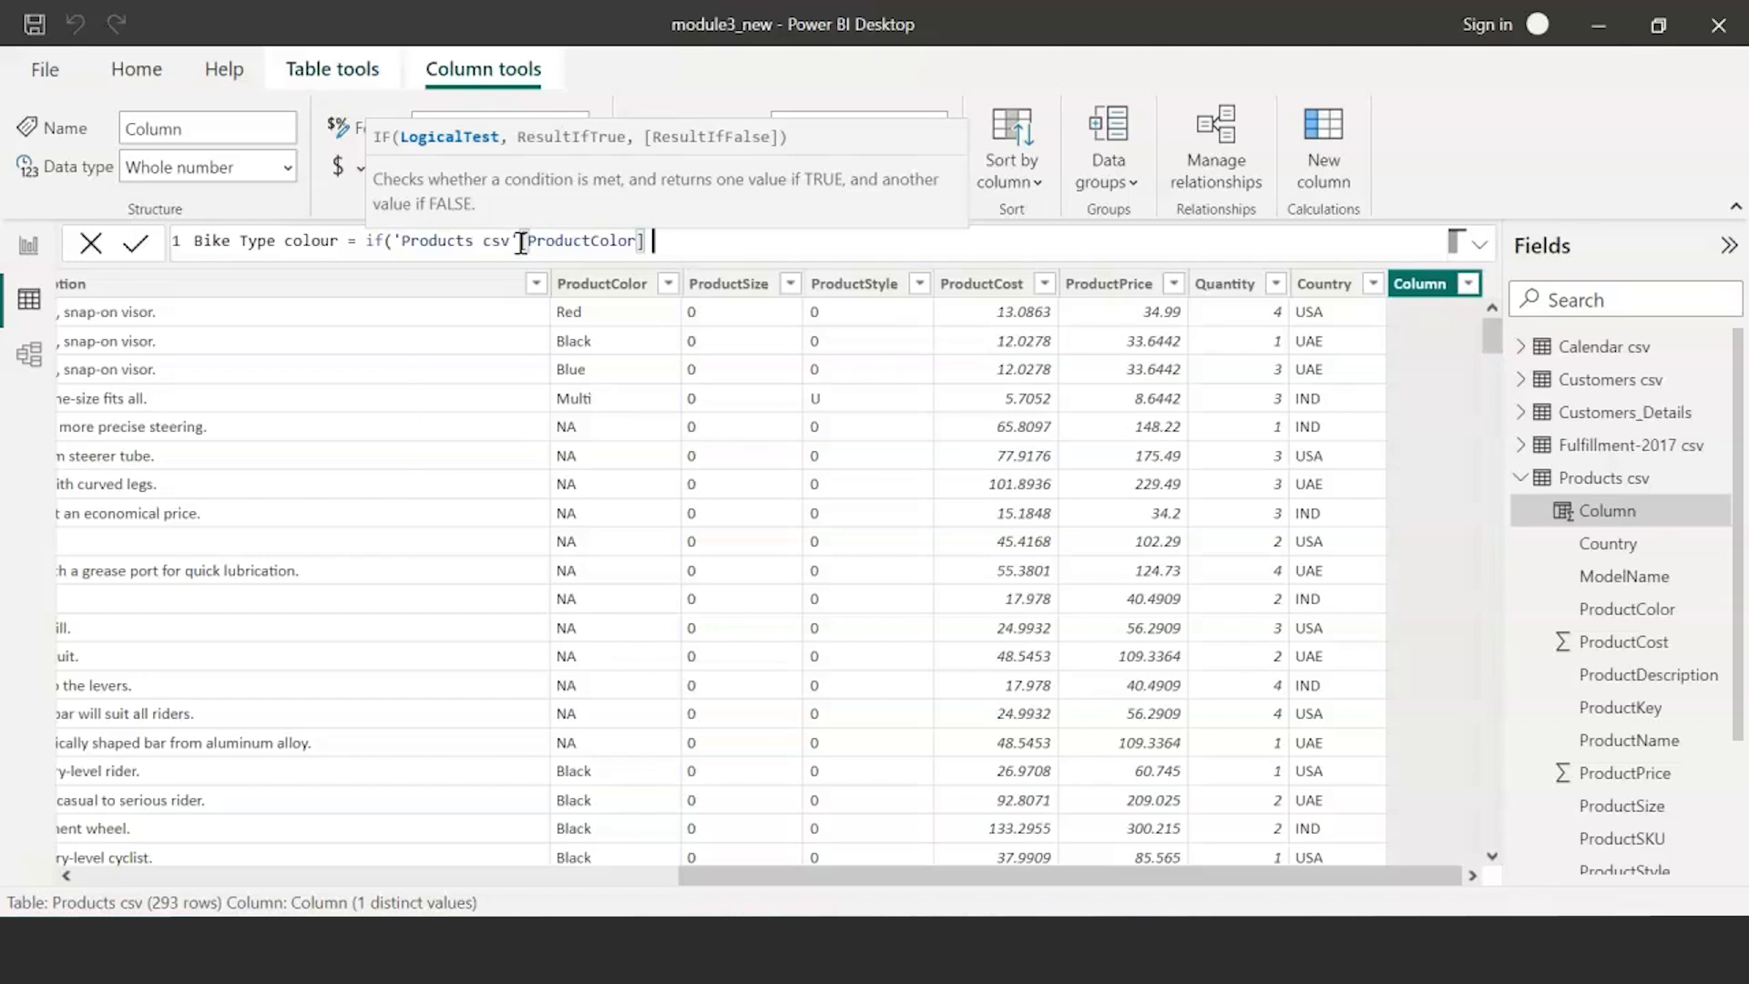
{"action": "type", "text": "\"Black\""}
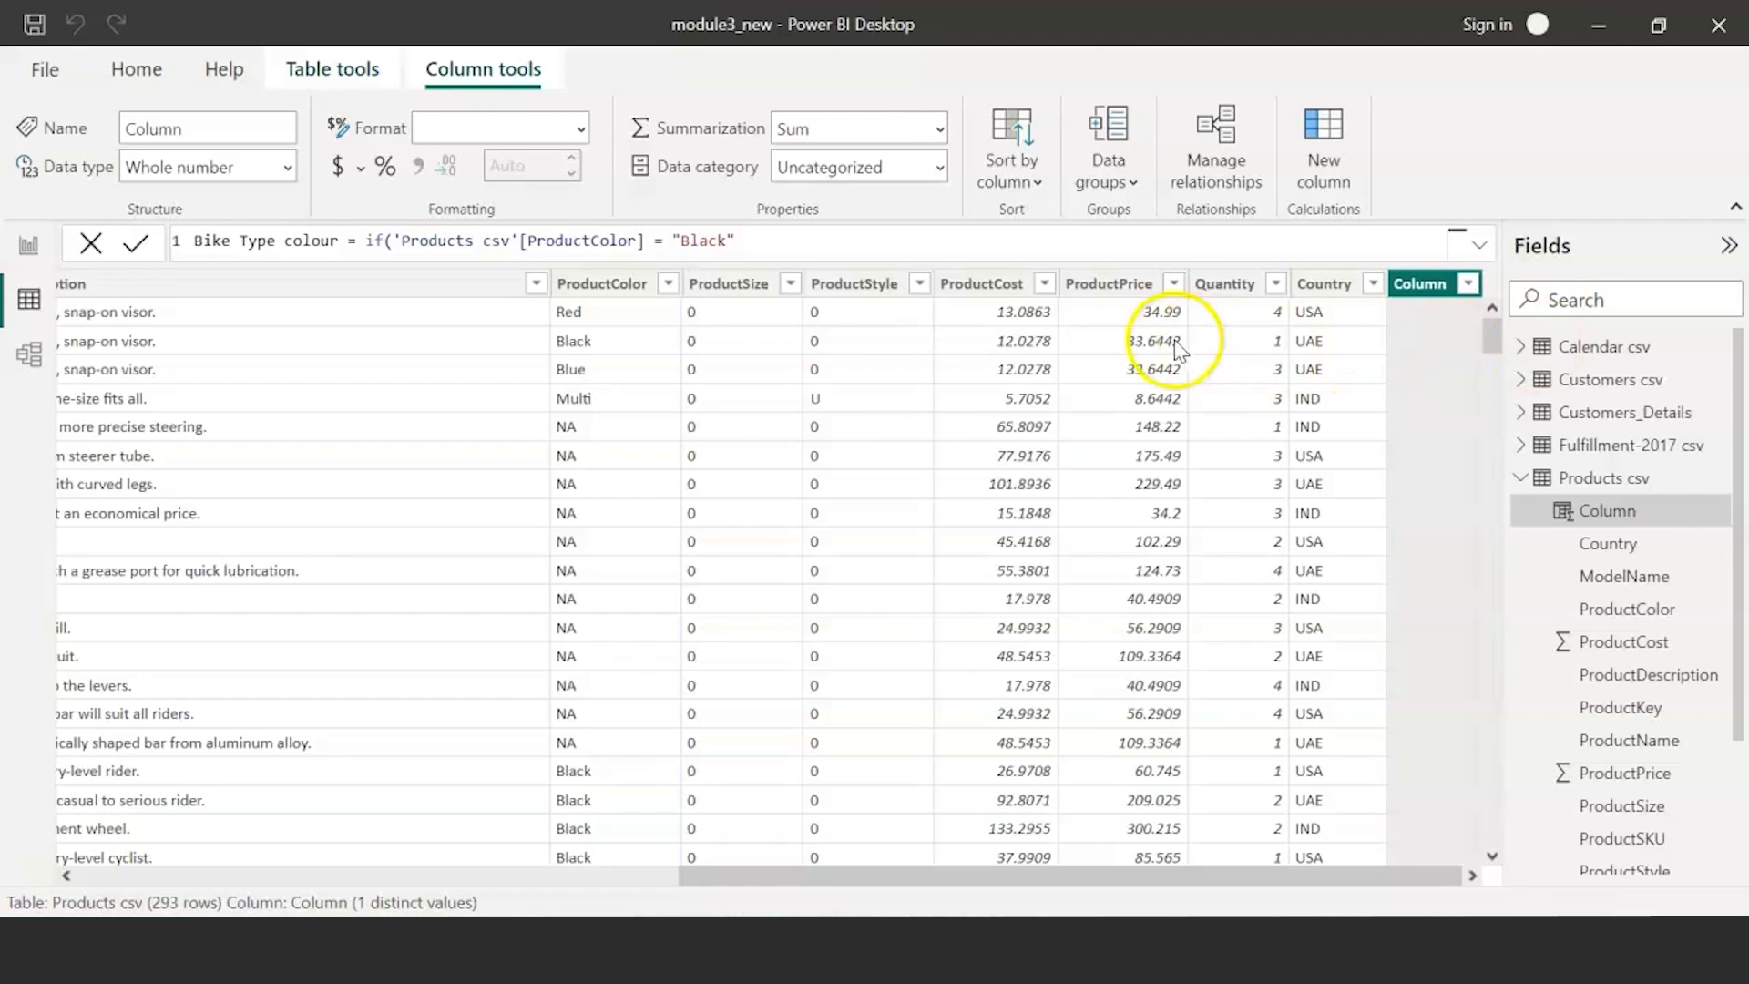
- Extend the IF condition with OR (||) tests for 'Products csv'[ProductColor] equal to "Red" and "Grey"
{"action": "left_click", "coordinate": [911, 248]}
{"action": "type", "text": "|| 'Products csv'[ProductColor] = \"Red\""}
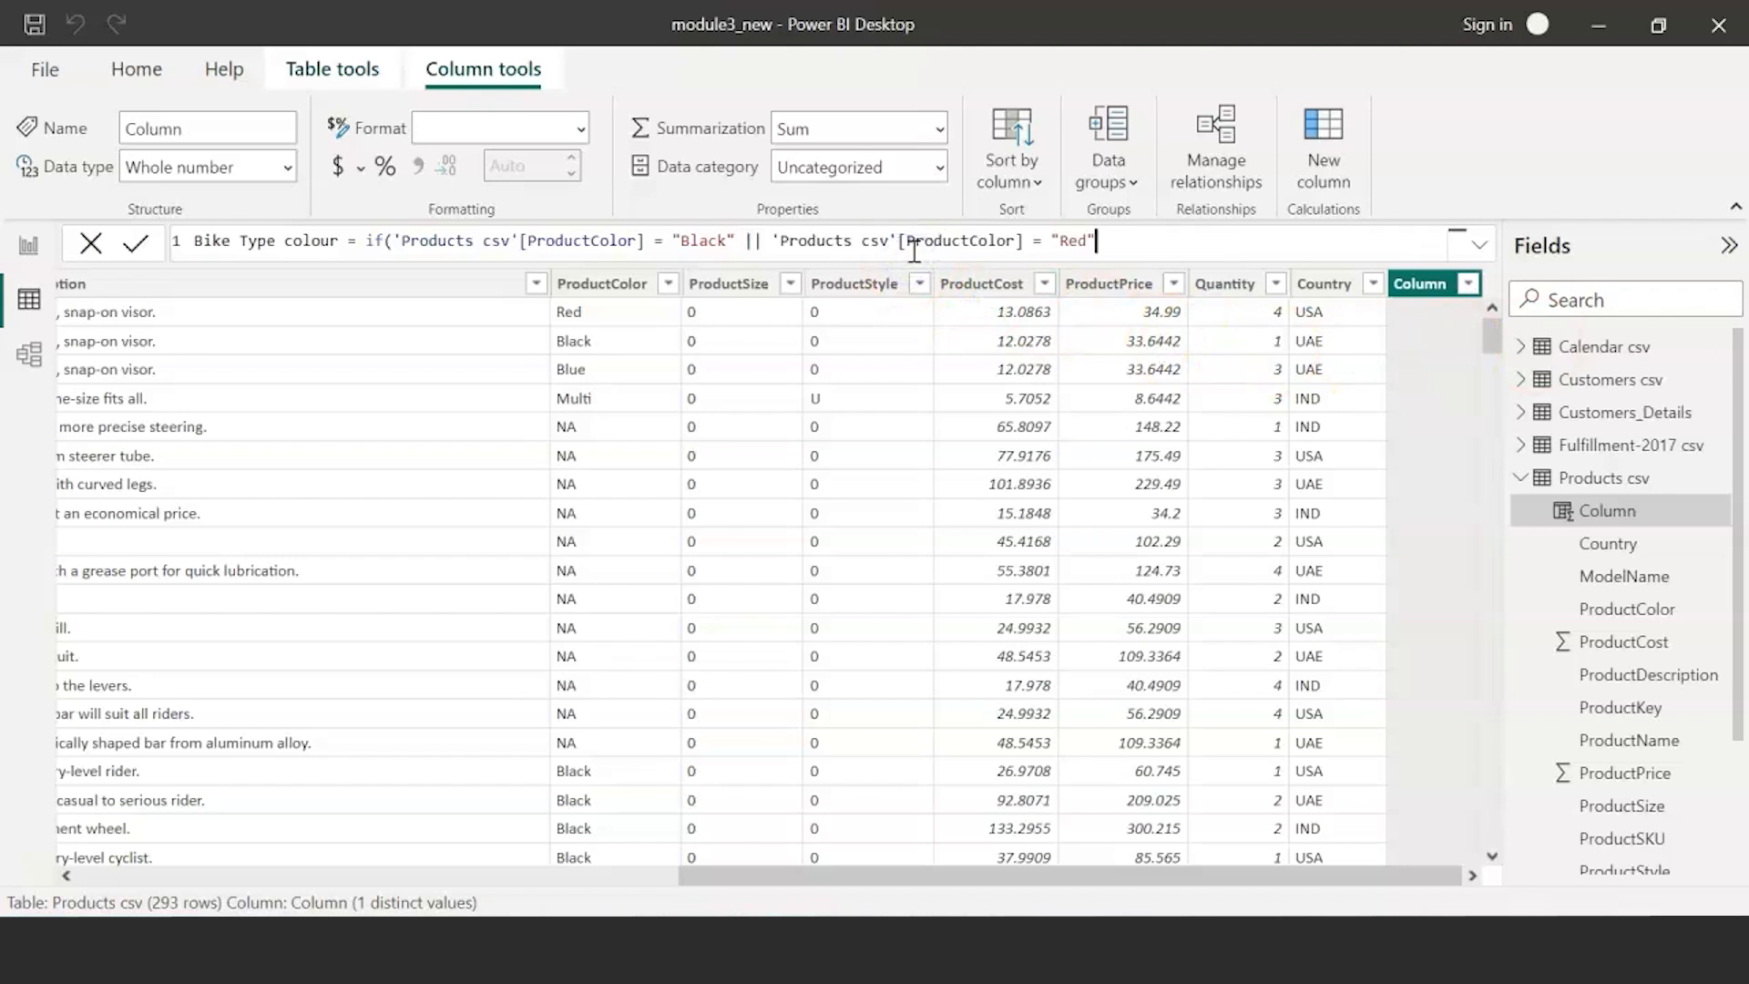
{"action": "left_click", "coordinate": [1184, 243]}
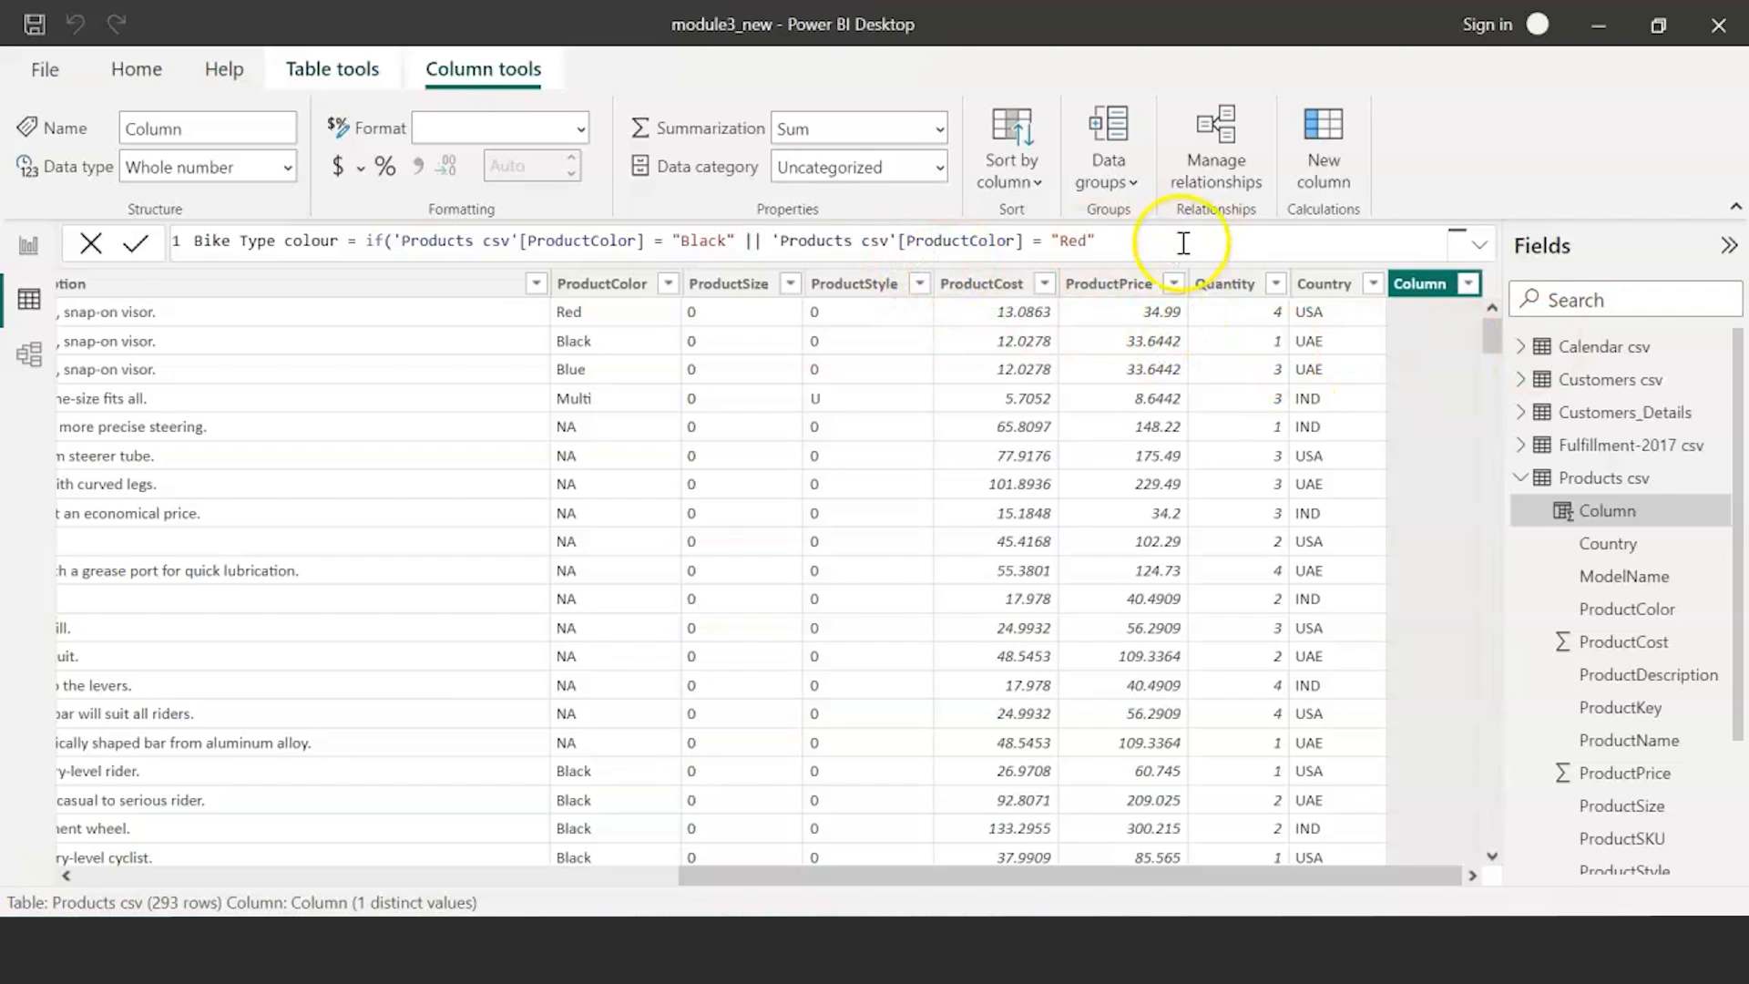
{"action": "type", "text": "|| 'Products csv'[ProductColor] = \"Red\""}
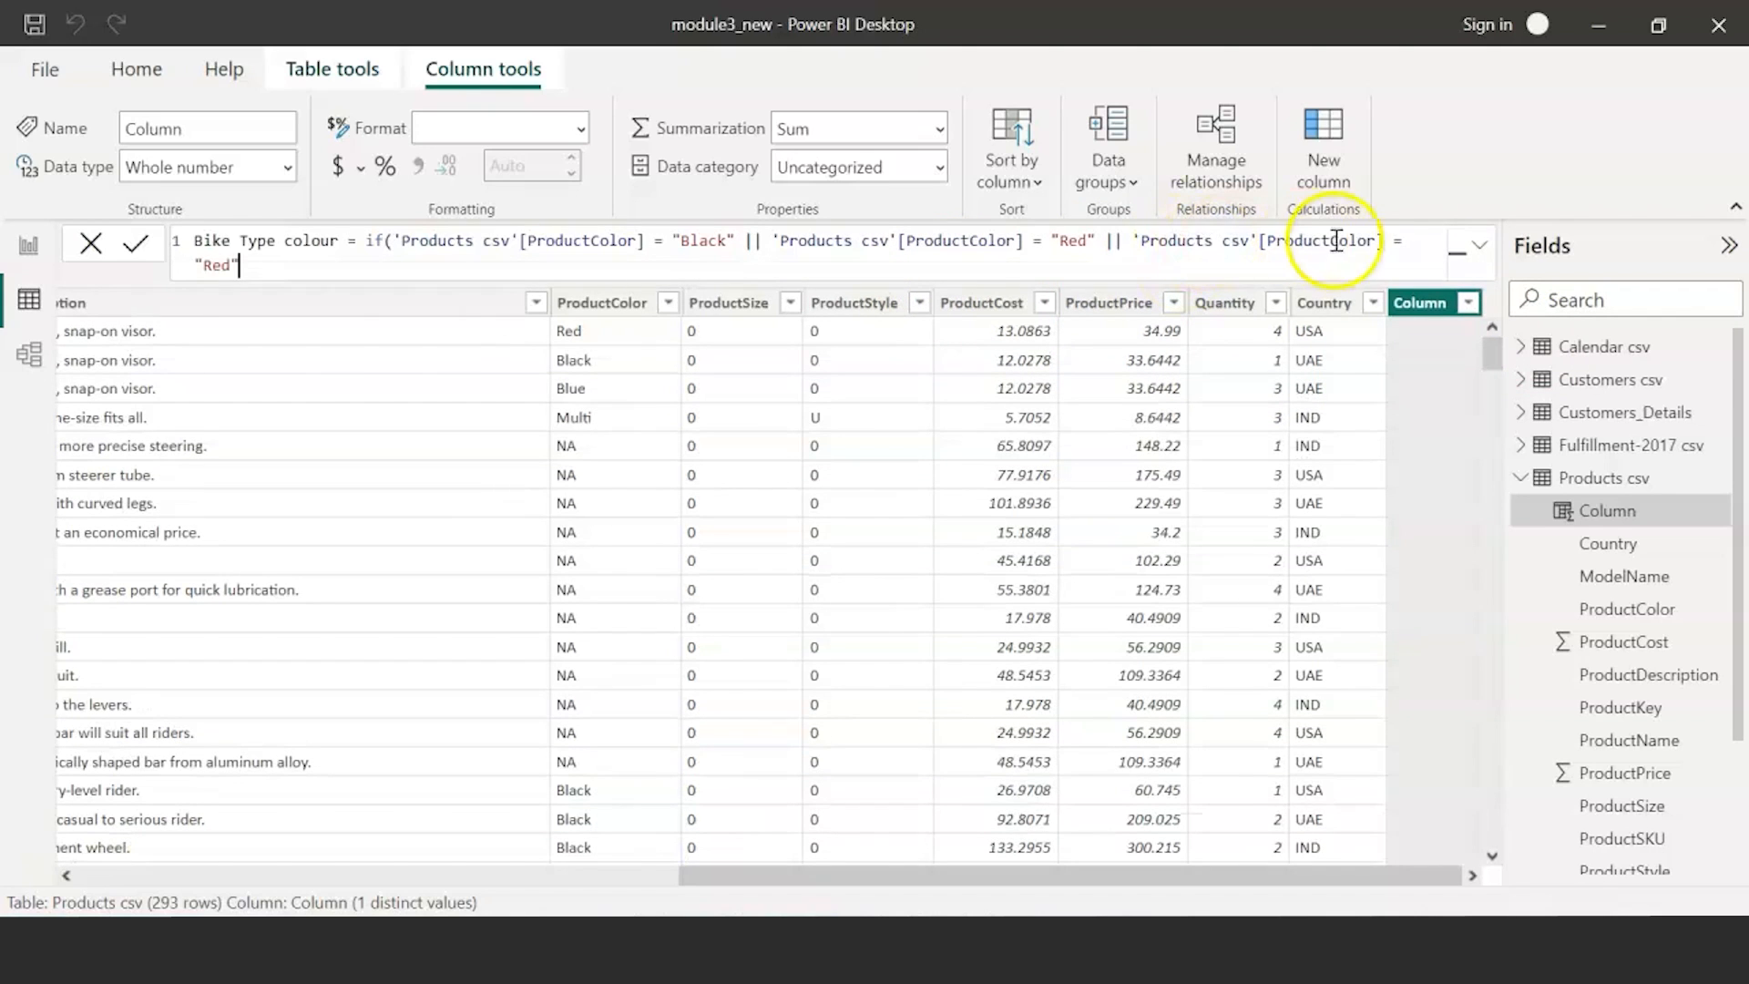
{"action": "double_click", "coordinate": [222, 264]}
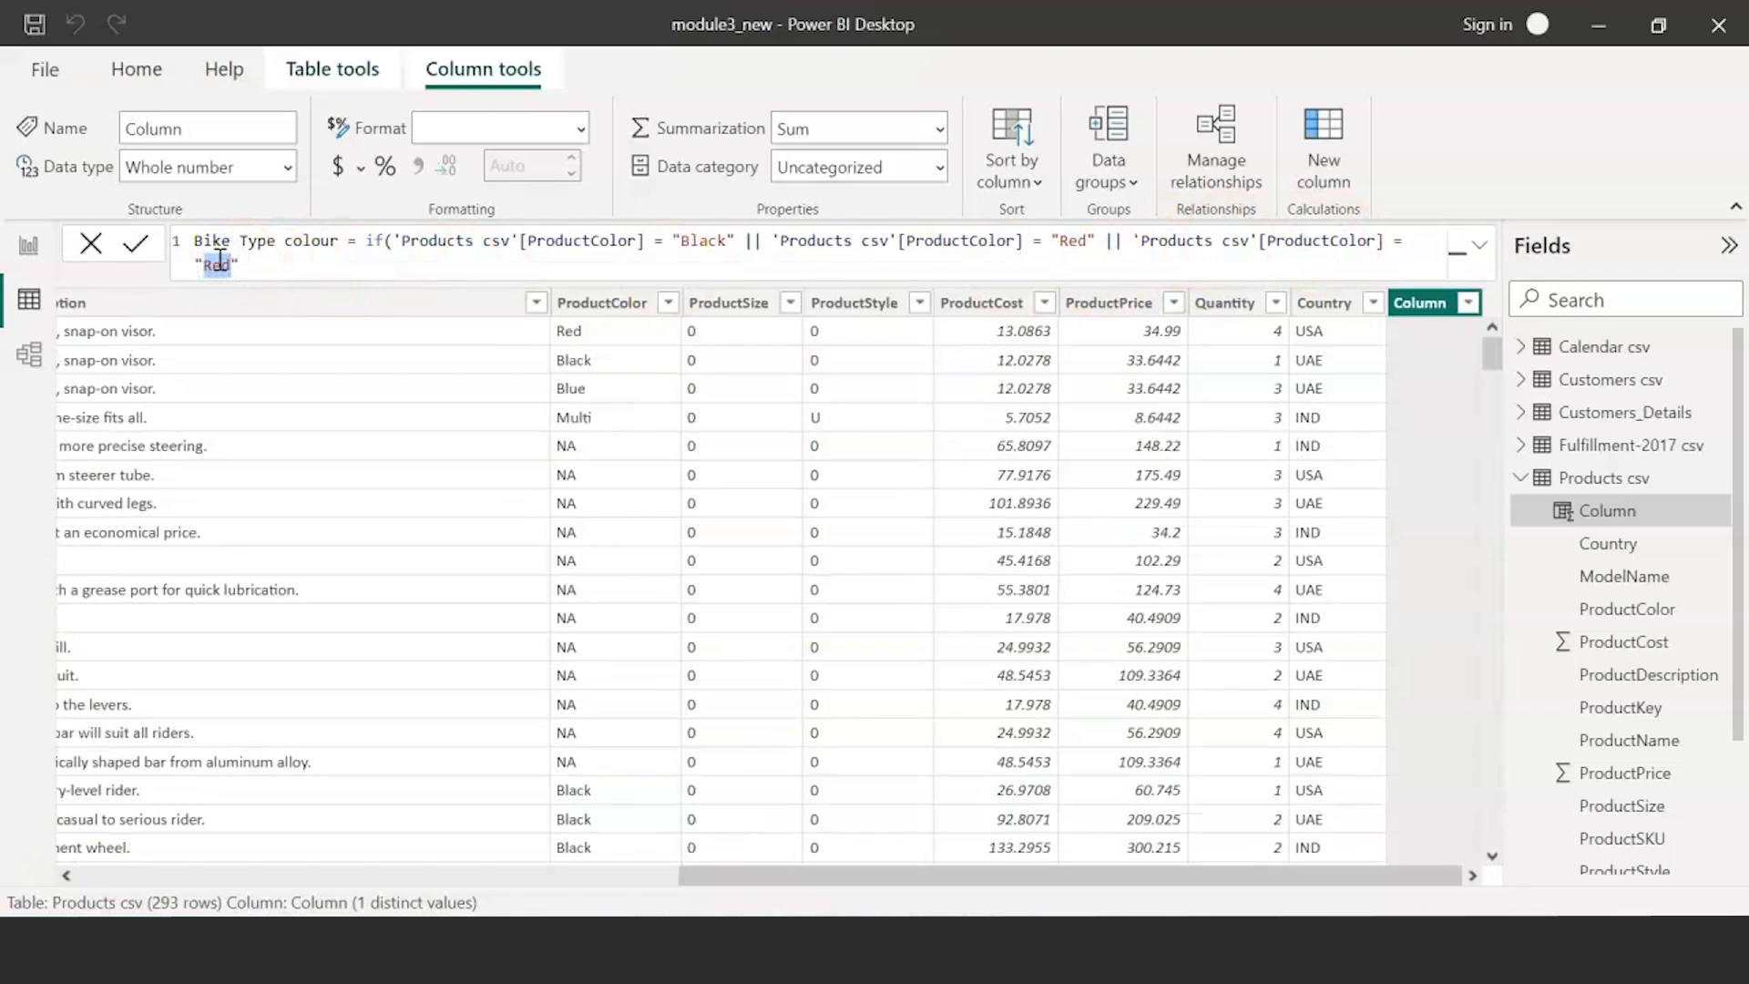
{"action": "type", "text": "Grey"}
- Finish the IF formula to return "Yes" when true and "No" when false, and commit the column
{"action": "key", "text": "Right"}
{"action": "type", "text": ", \"Yes"}
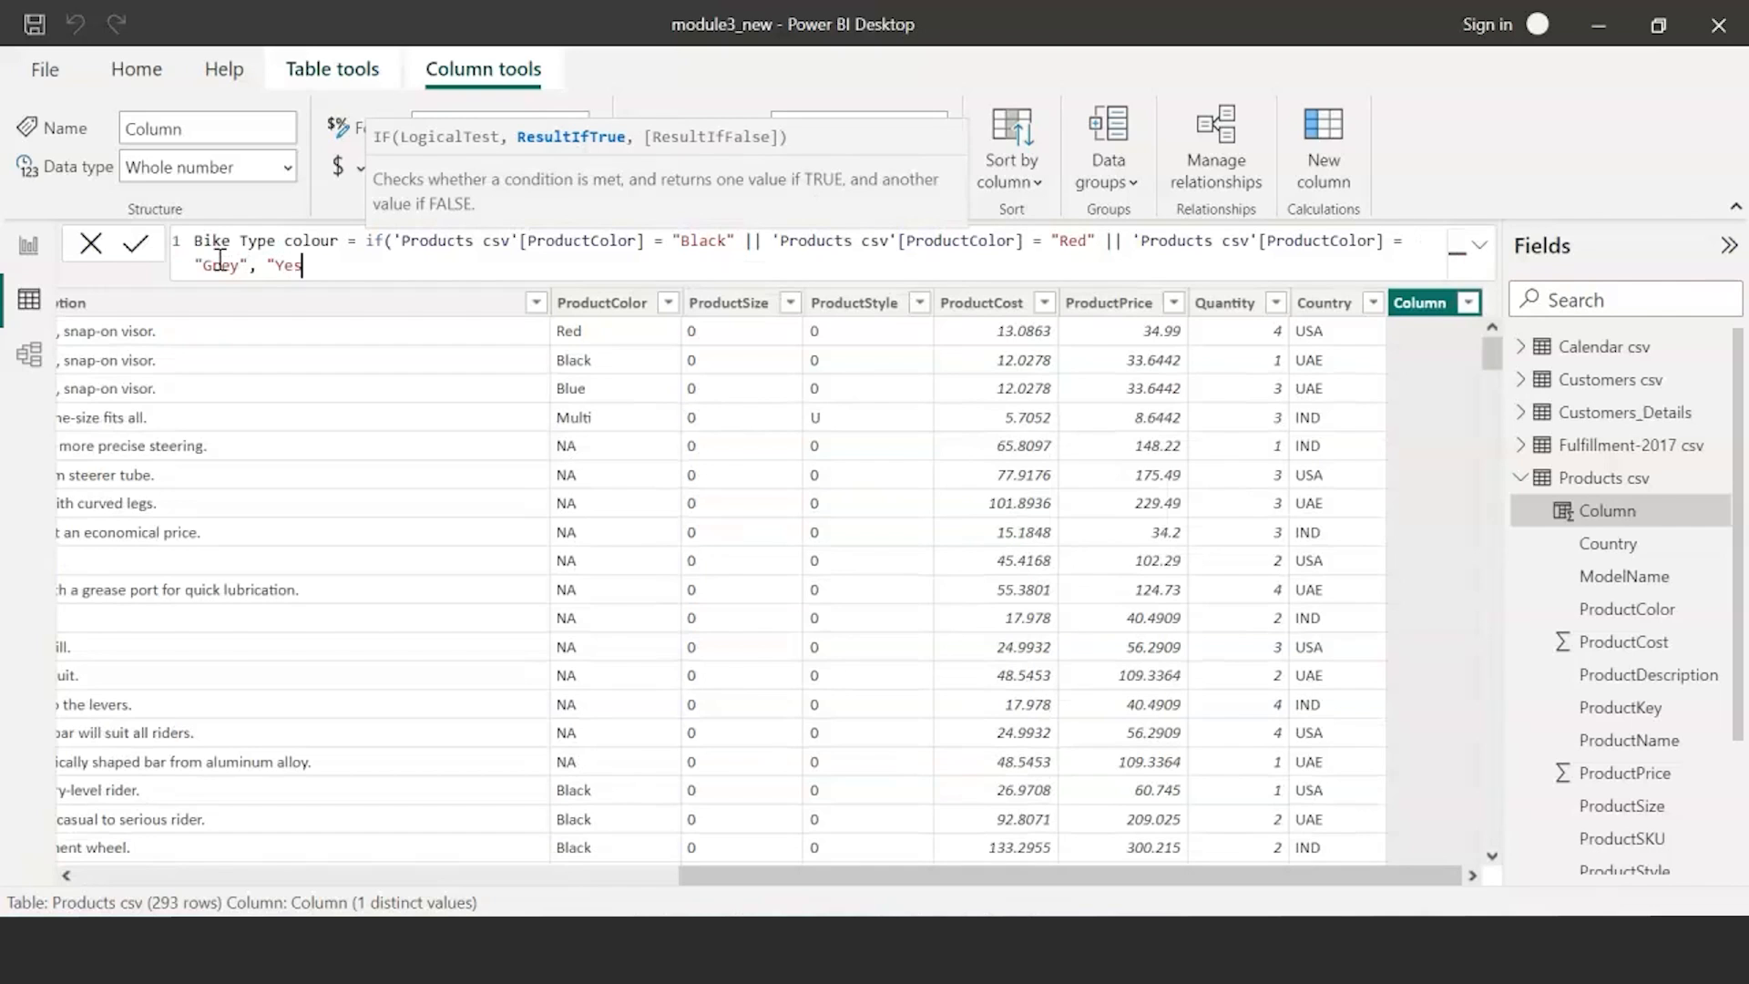
{"action": "type", "text": "\","}
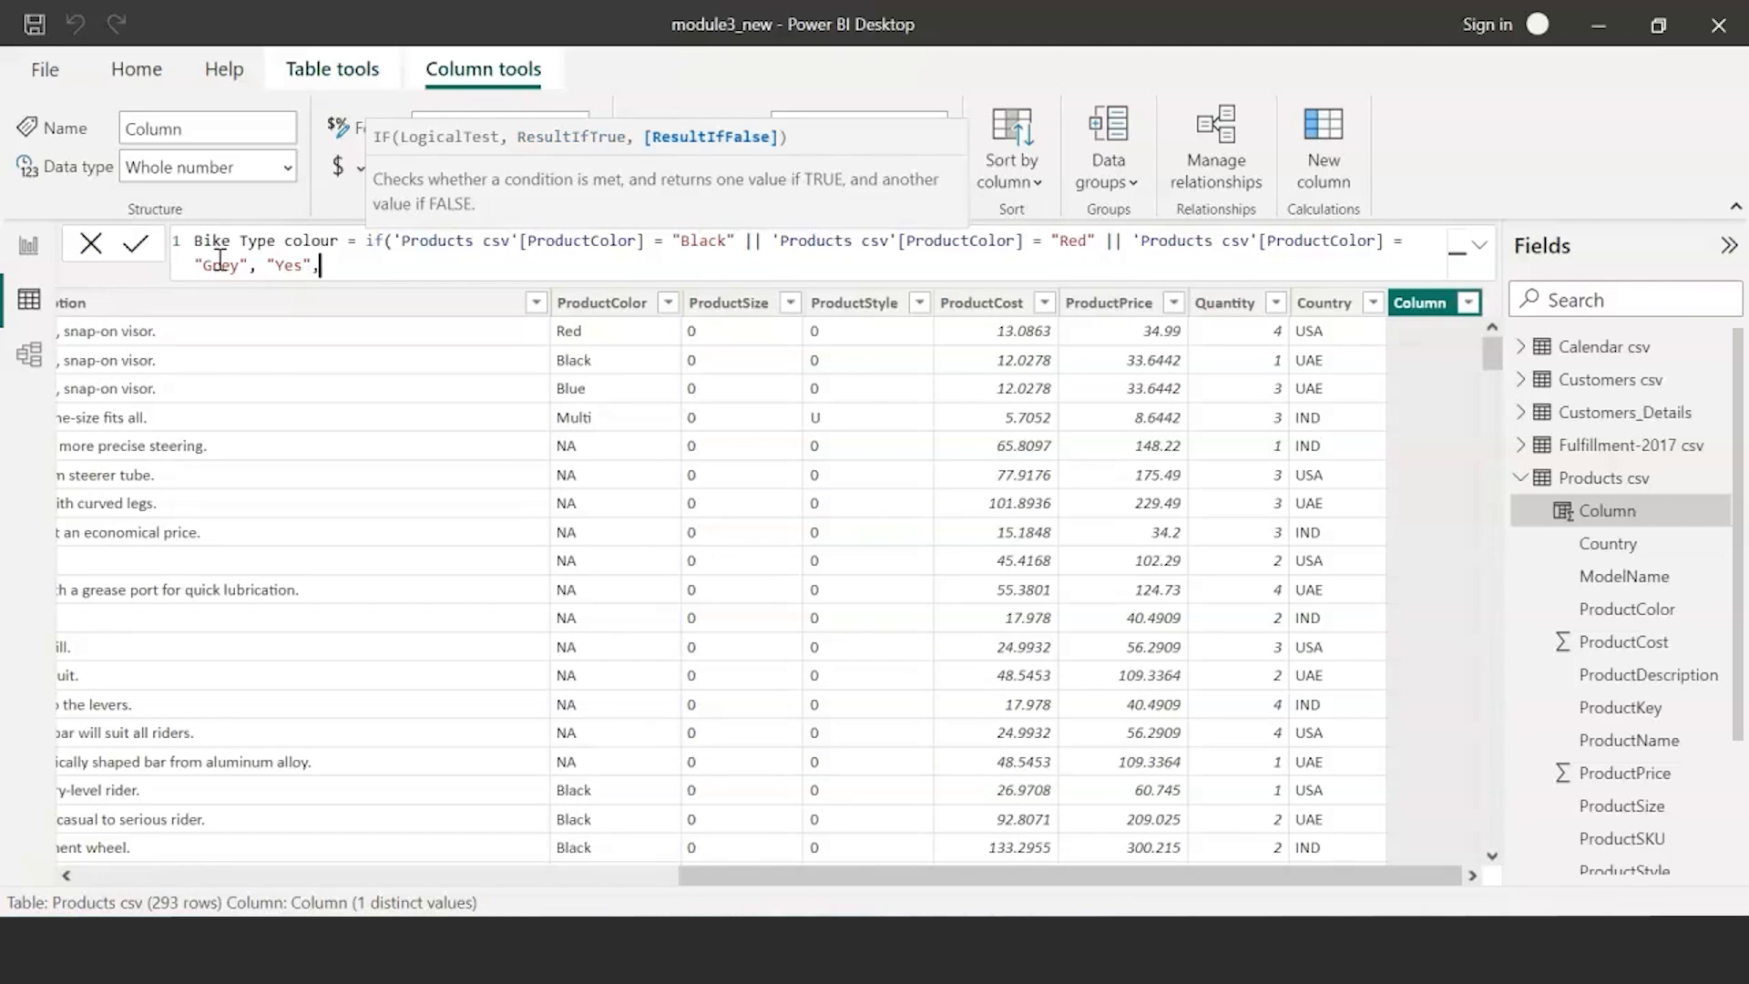
{"action": "key", "text": "shift+Up"}
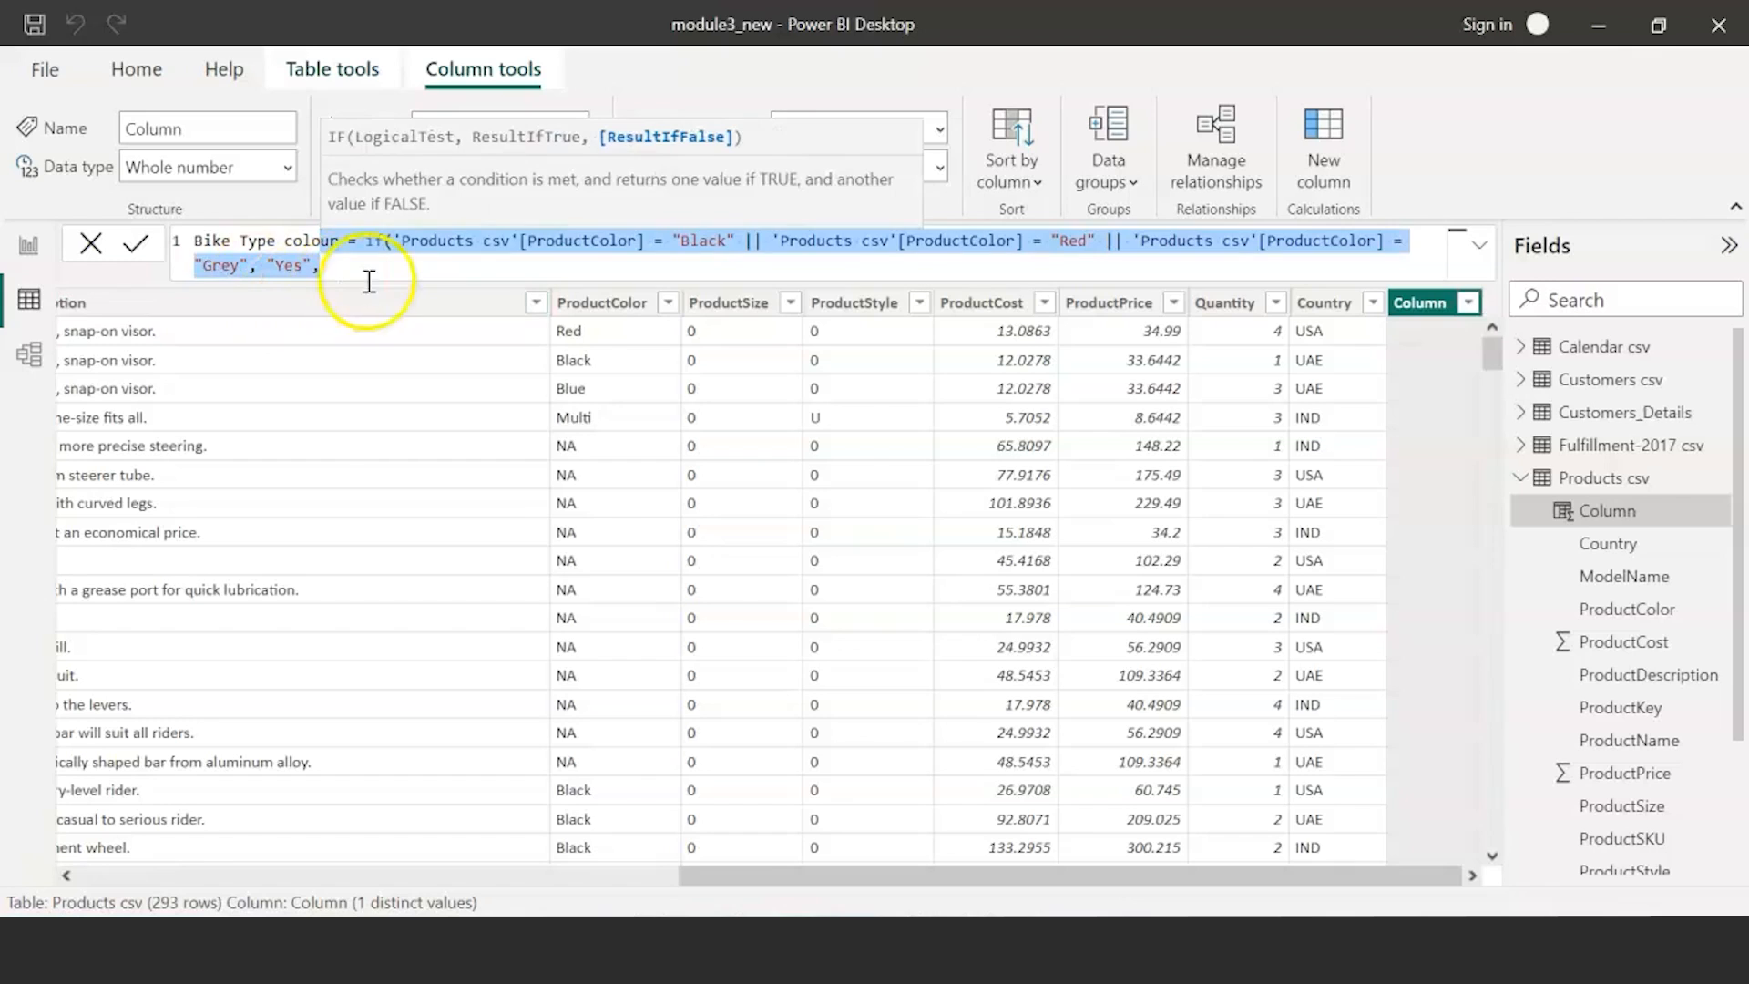
{"action": "left_click", "coordinate": [372, 264]}
{"action": "type", "text": "\"N"}
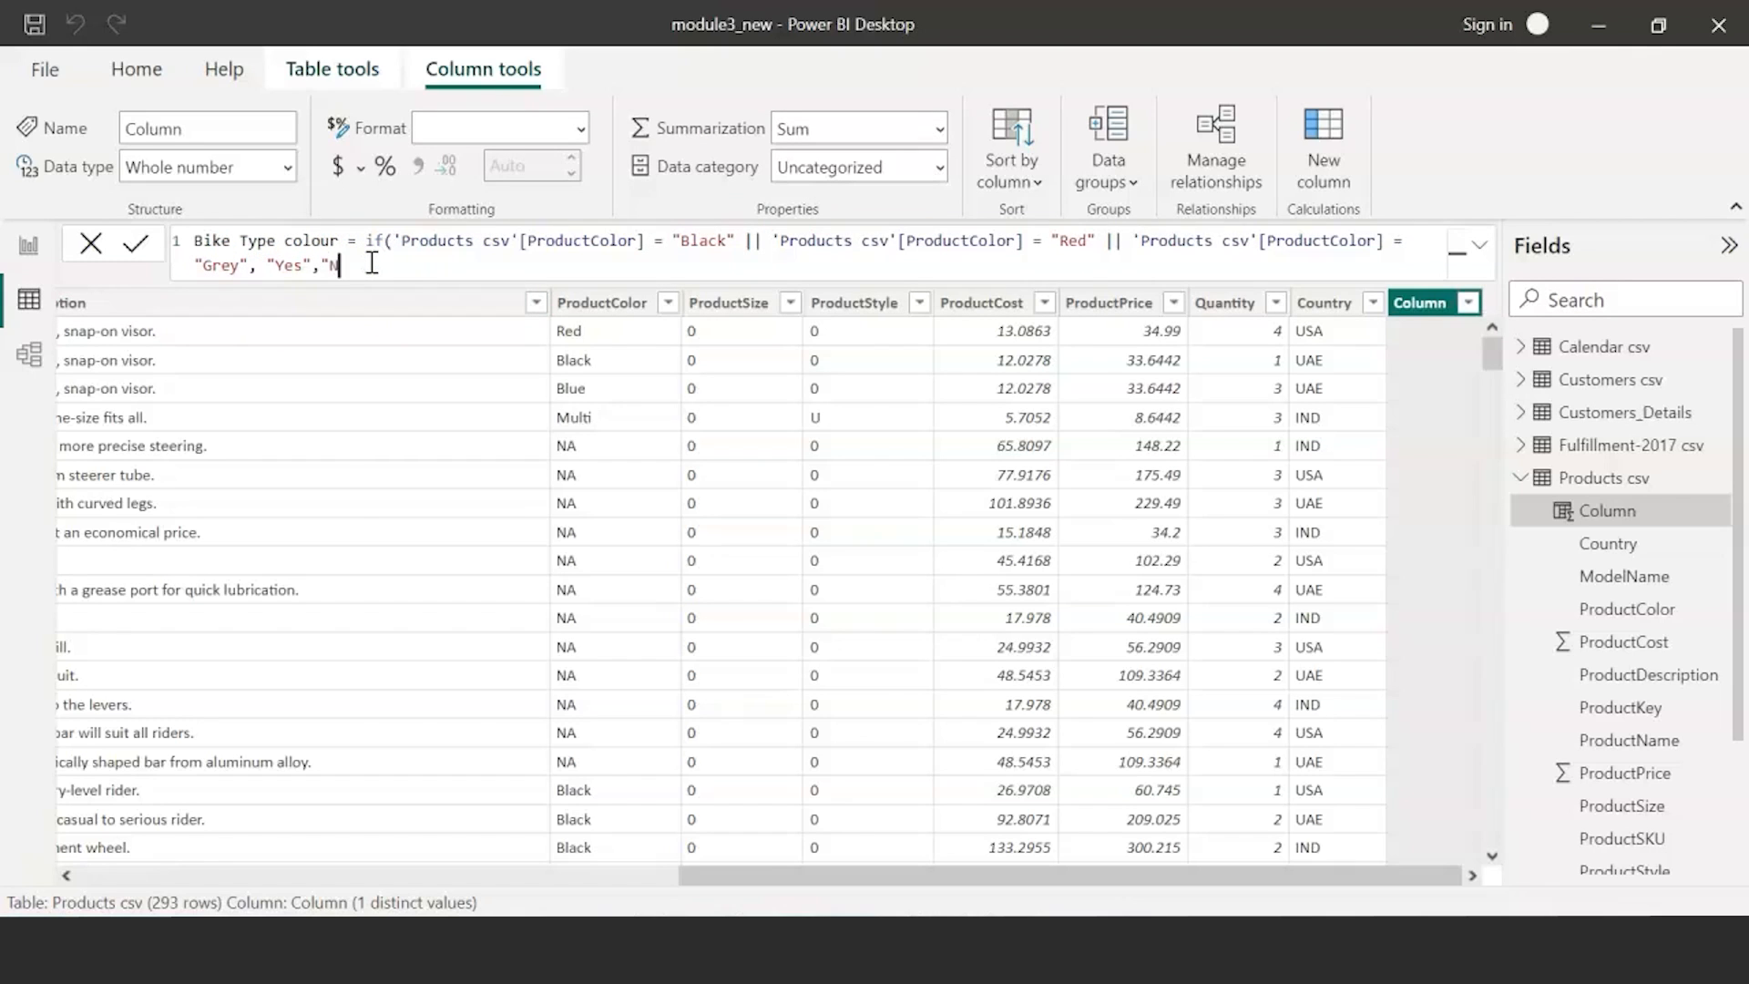
{"action": "type", "text": "o\")"}
{"action": "key", "text": "Return"}
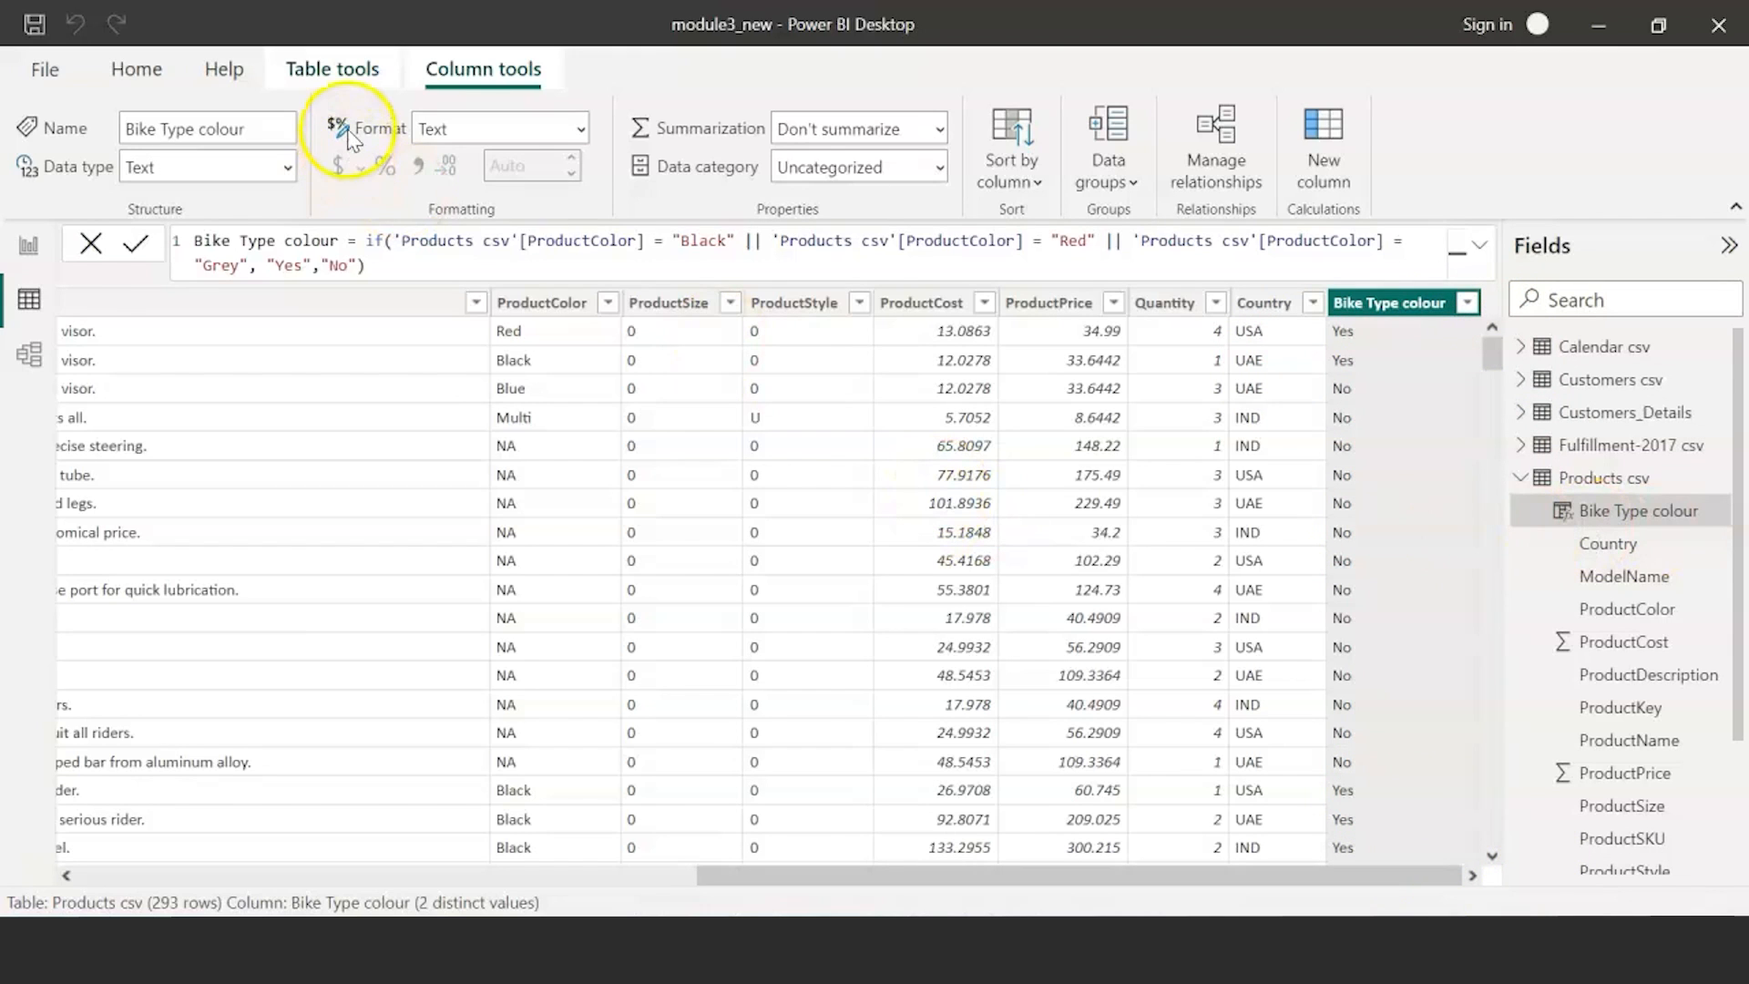
- Add another calculated column to the Products csv table and name it Discount
{"action": "left_click", "coordinate": [1334, 196]}
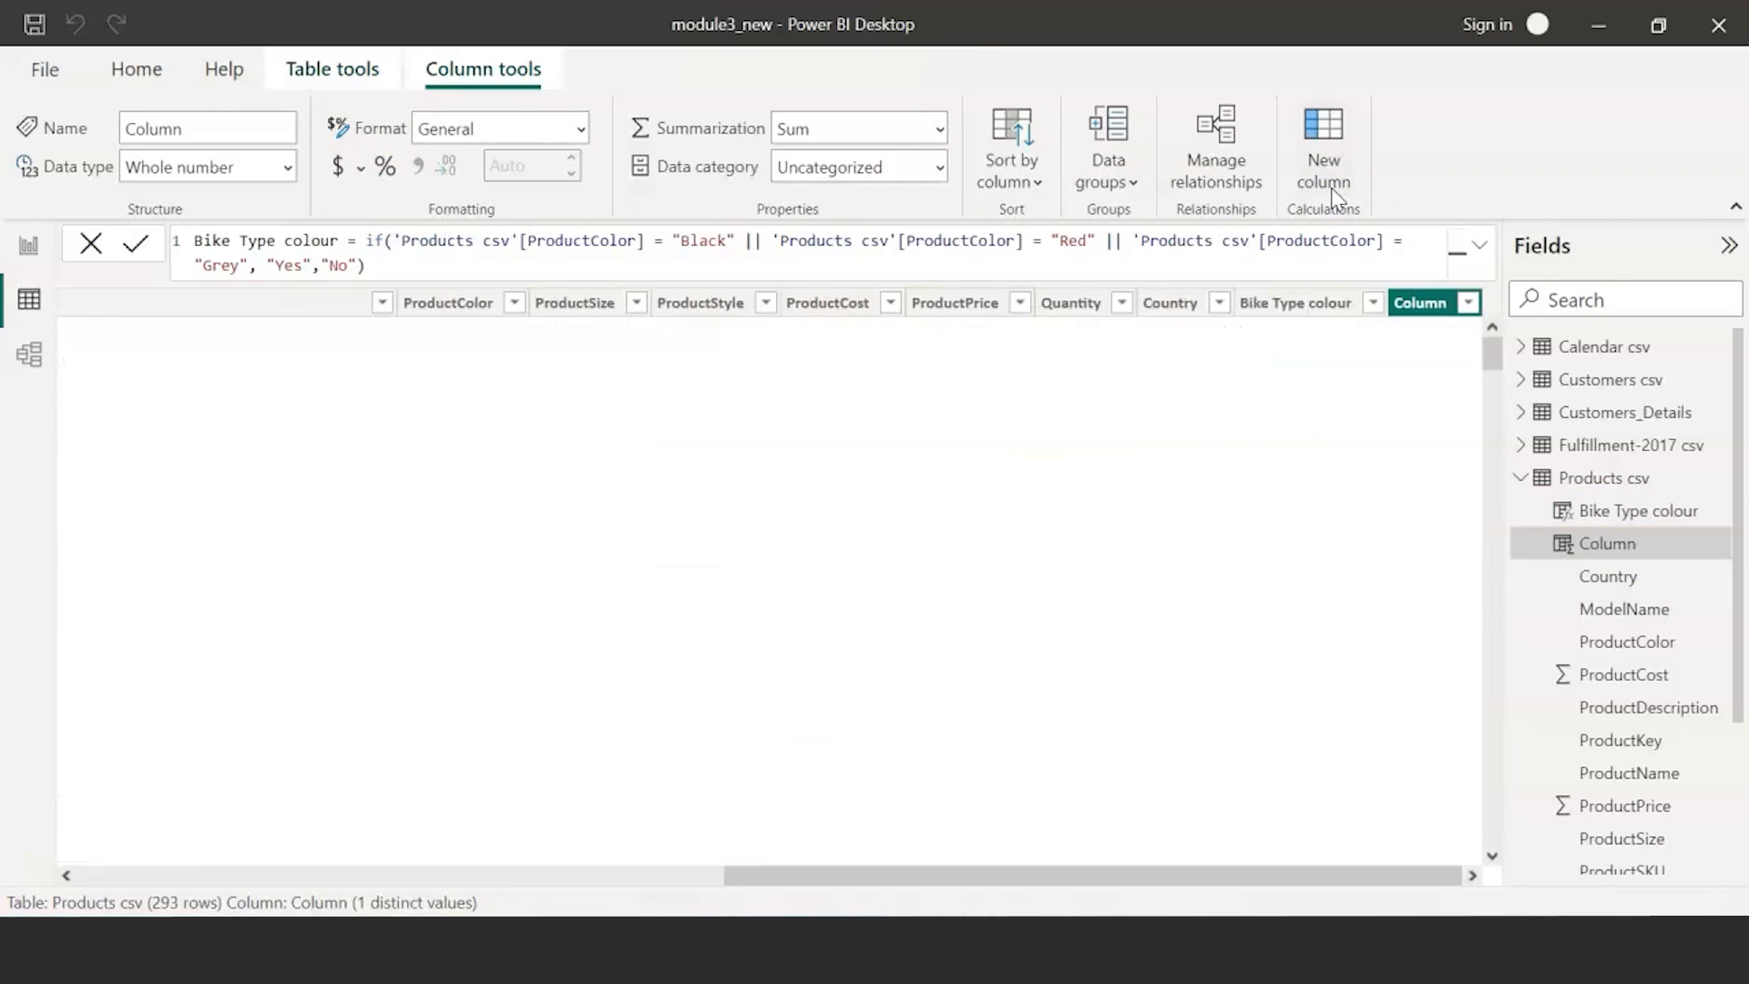
{"action": "double_click", "coordinate": [219, 242]}
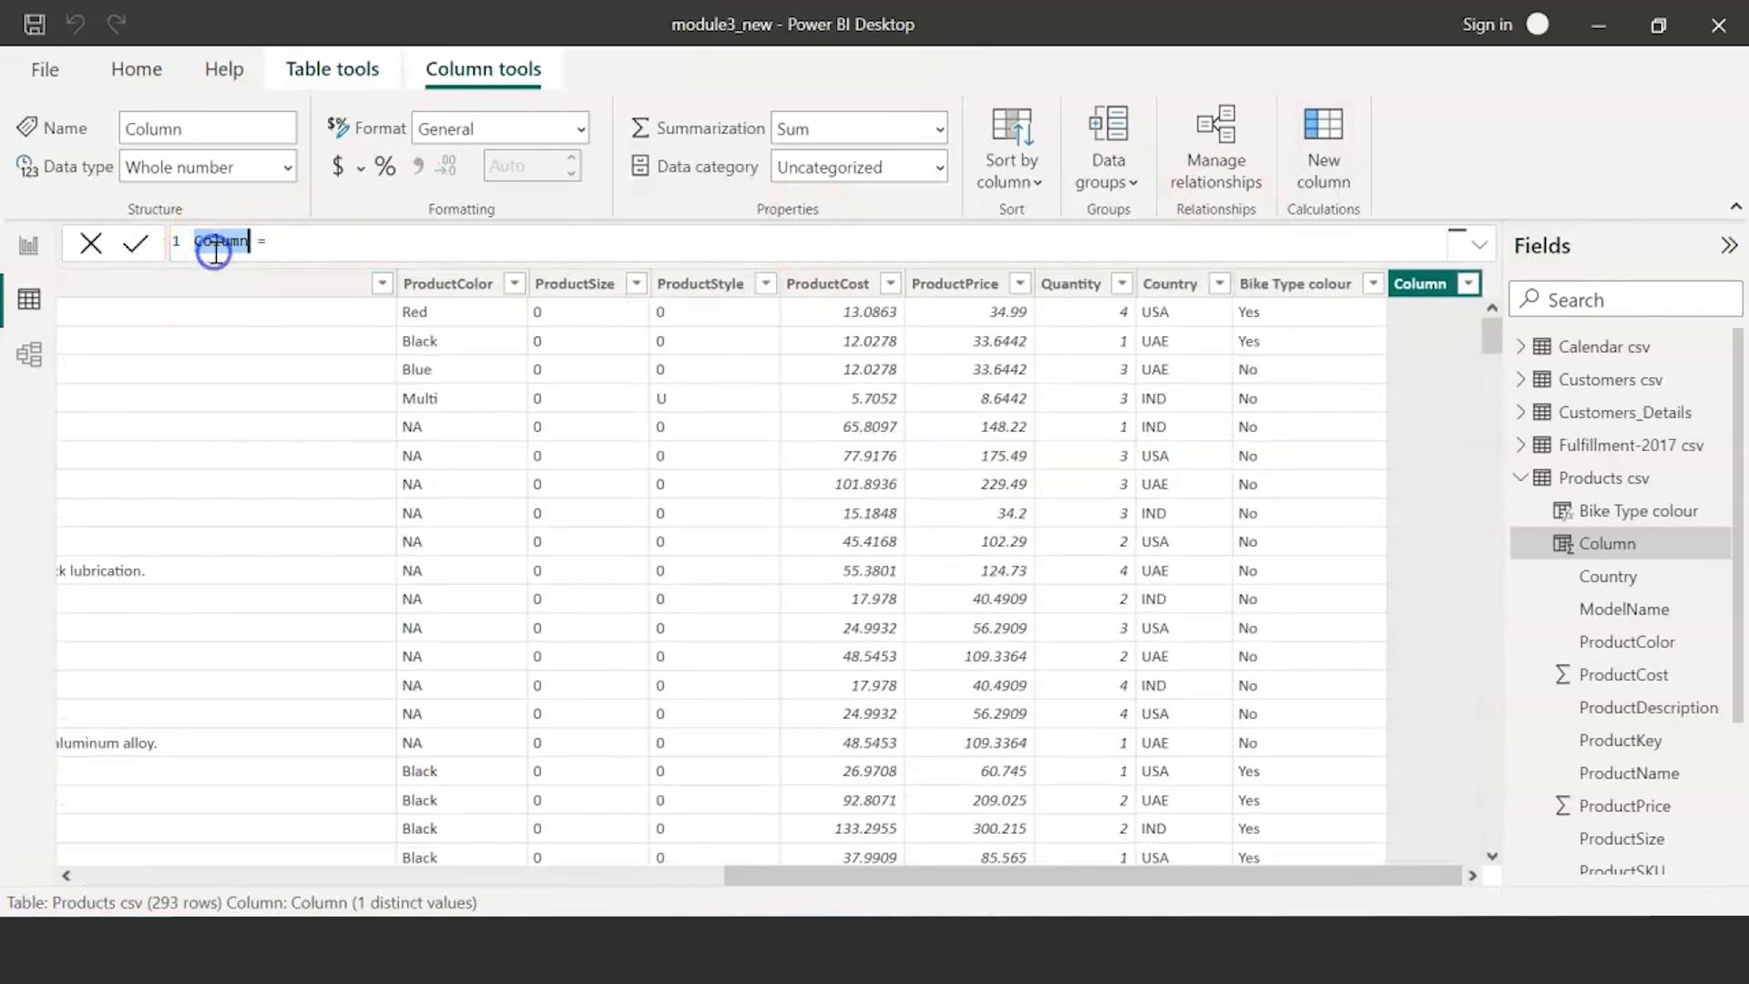
{"action": "type", "text": "Discounts"}
{"action": "key", "text": "BackSpace"}
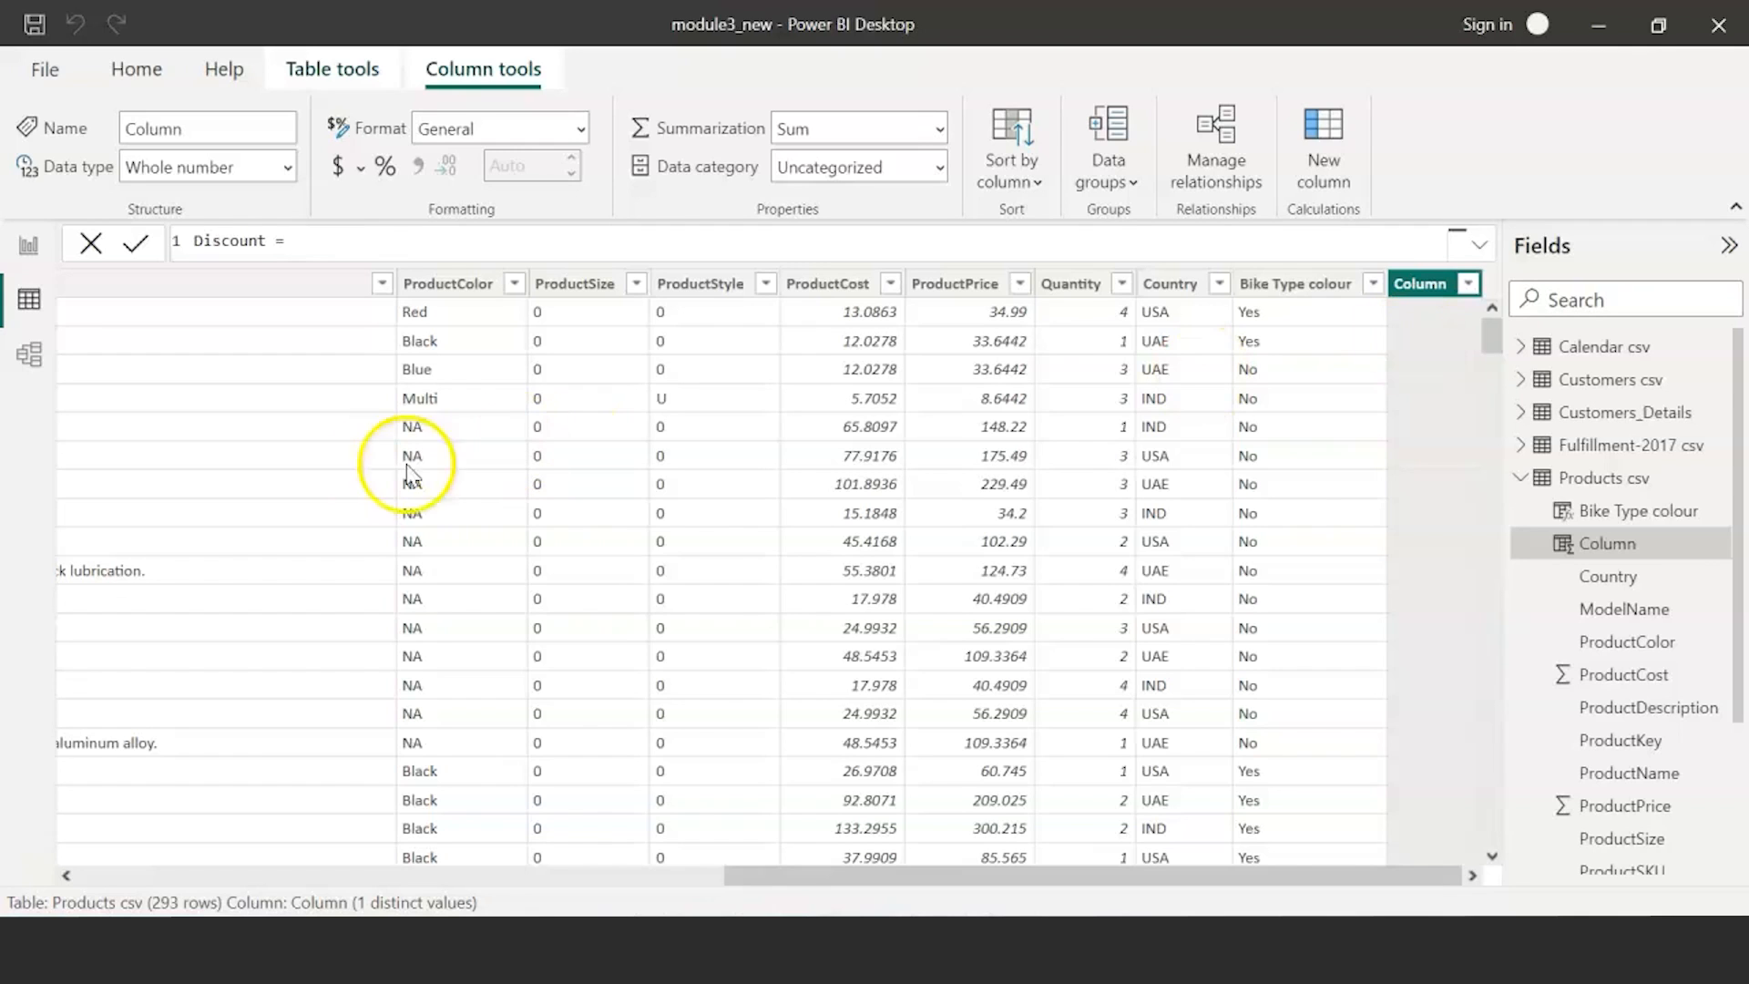
- Begin the Discount formula as an IF that tests whether 'Products csv'[ProductPrice] < 100
{"action": "left_click", "coordinate": [350, 248]}
{"action": "type", "text": "if("}
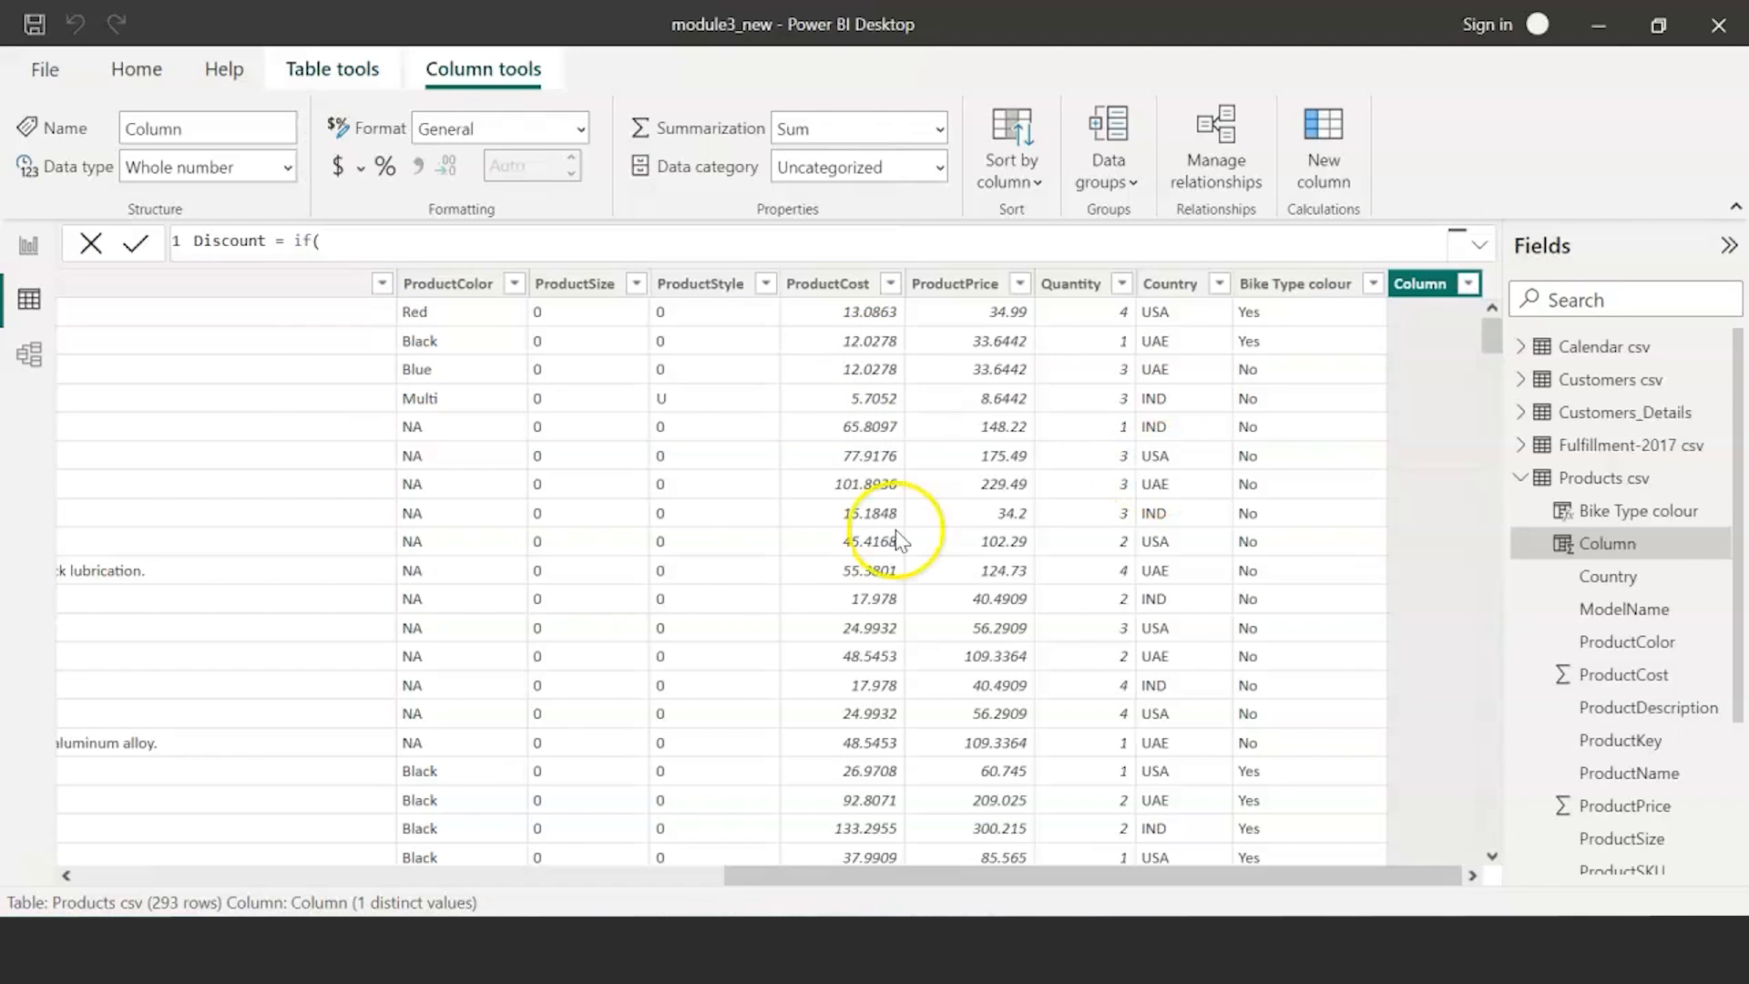
{"action": "type", "text": "product"}
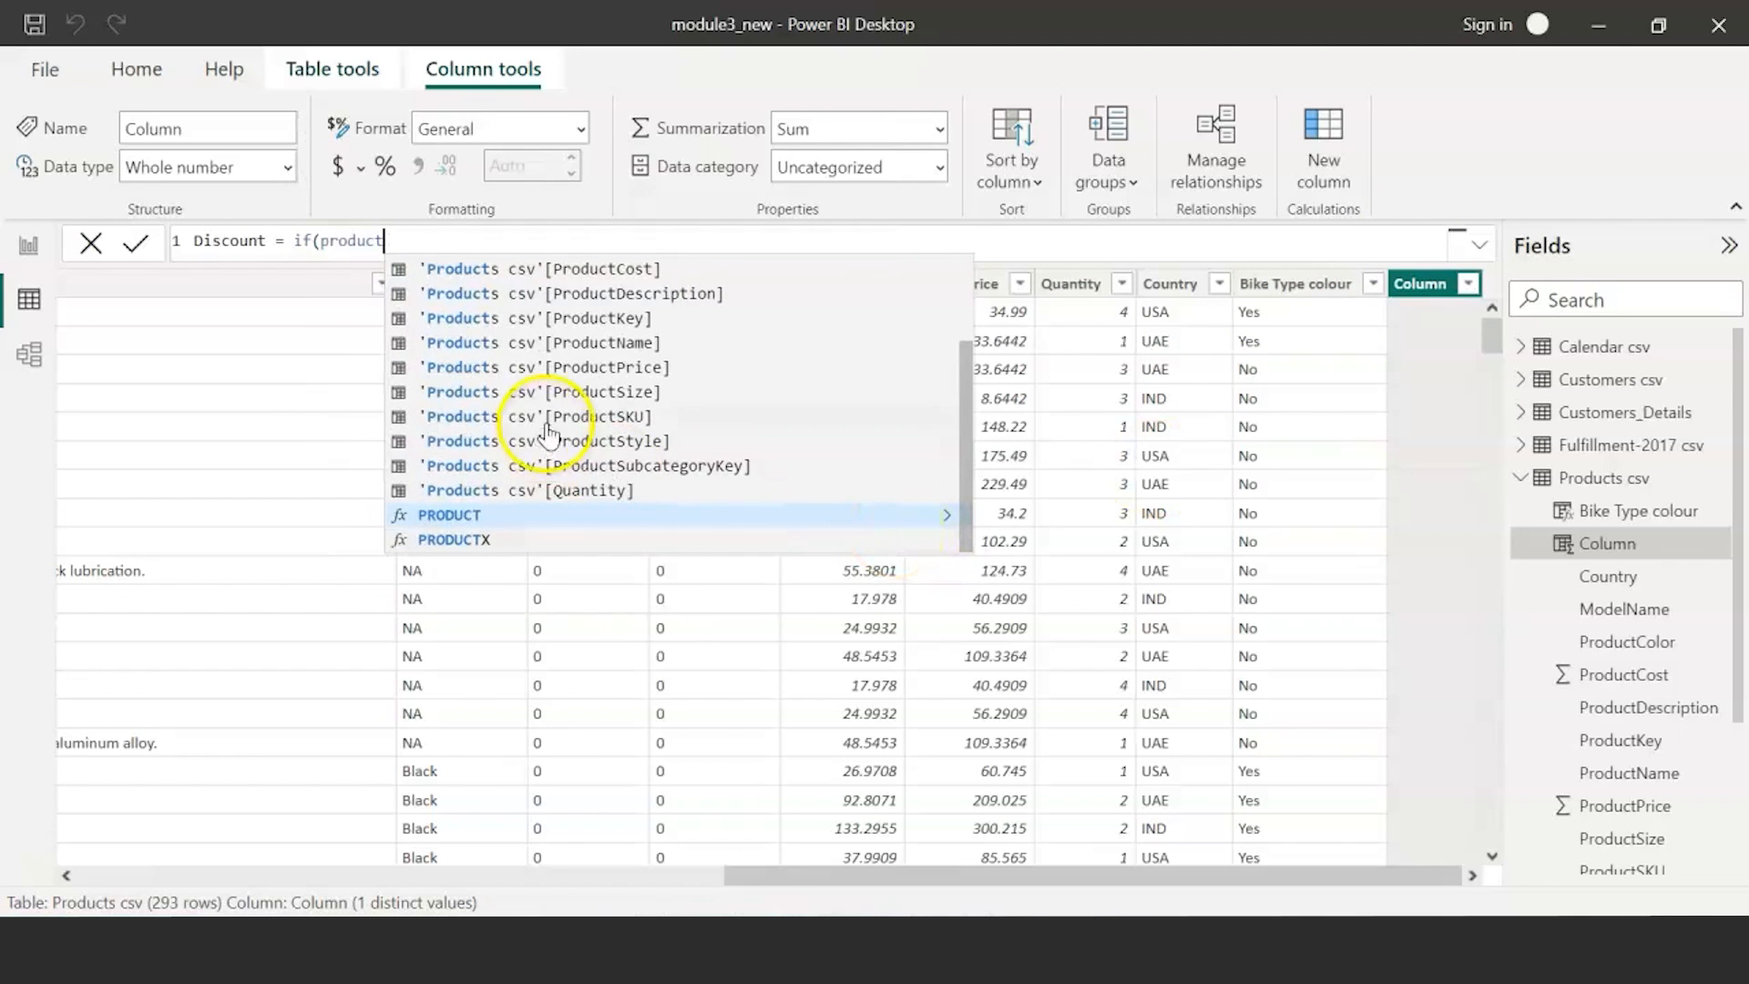
{"action": "left_click", "coordinate": [572, 367]}
{"action": "type", "text": "< 100"}
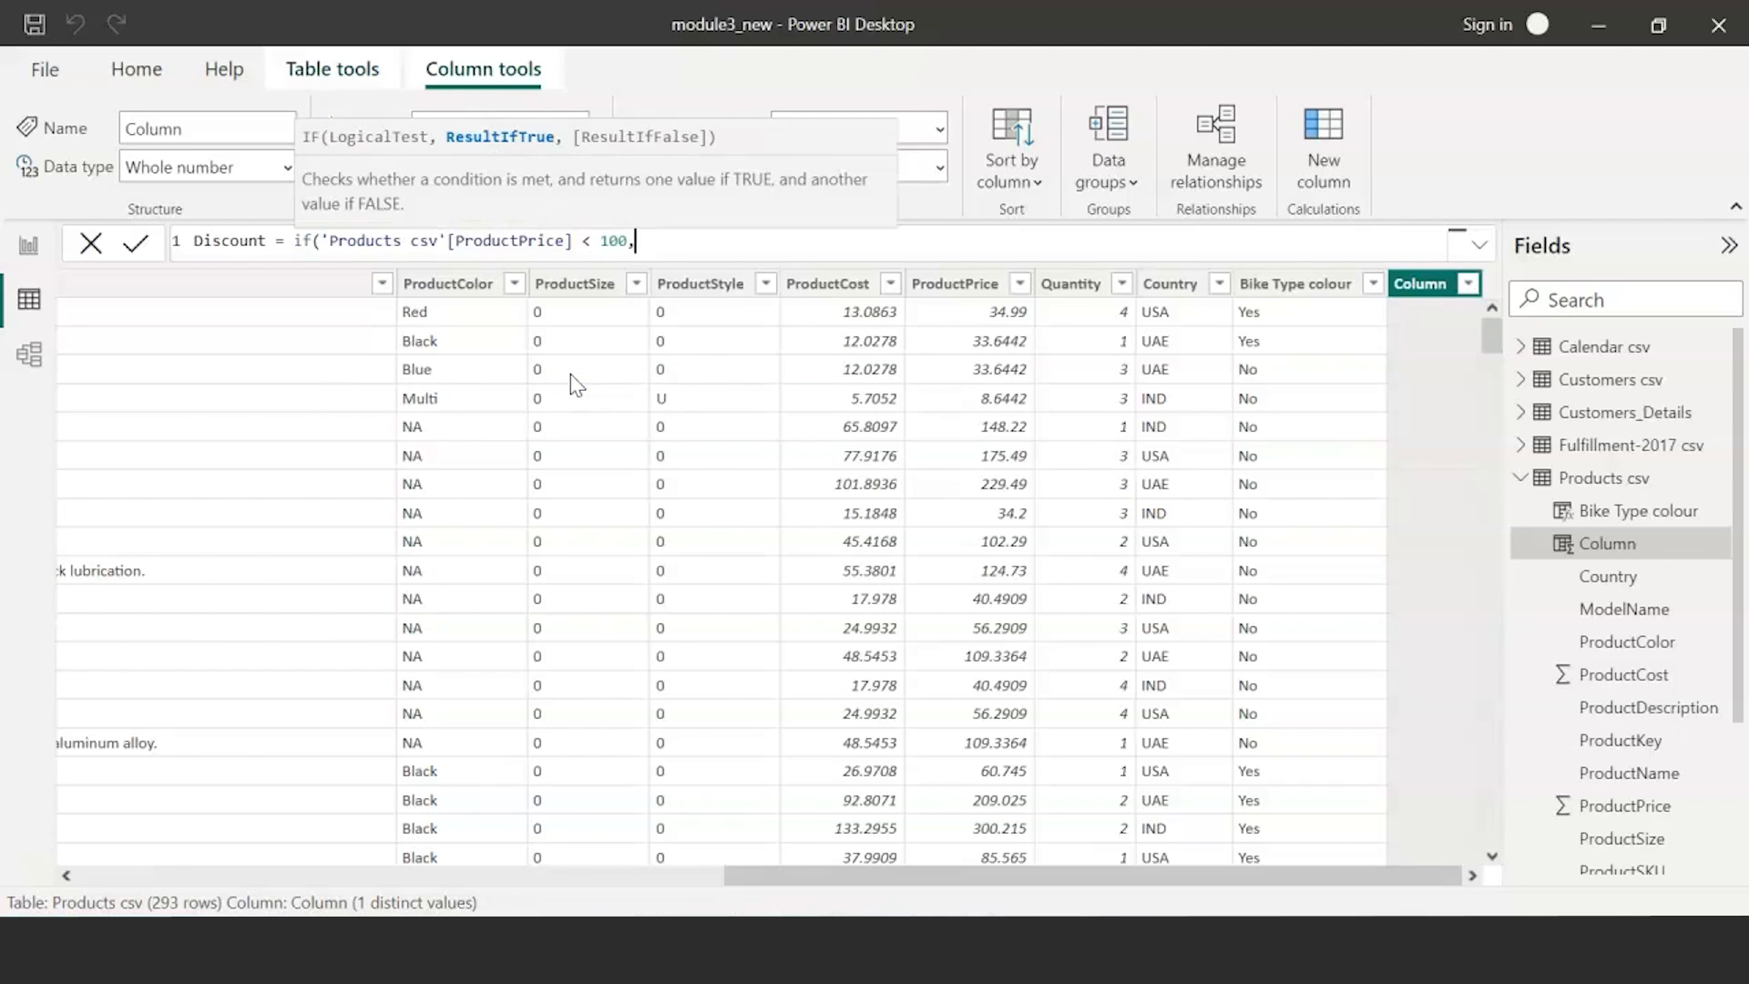
- Set the true result of the Discount IF to 0*'Products csv'[ProductPrice], ending with a comma for the false result
{"action": "type", "text": ",0"}
{"action": "type", "text": "*"}
{"action": "type", "text": "prod"}
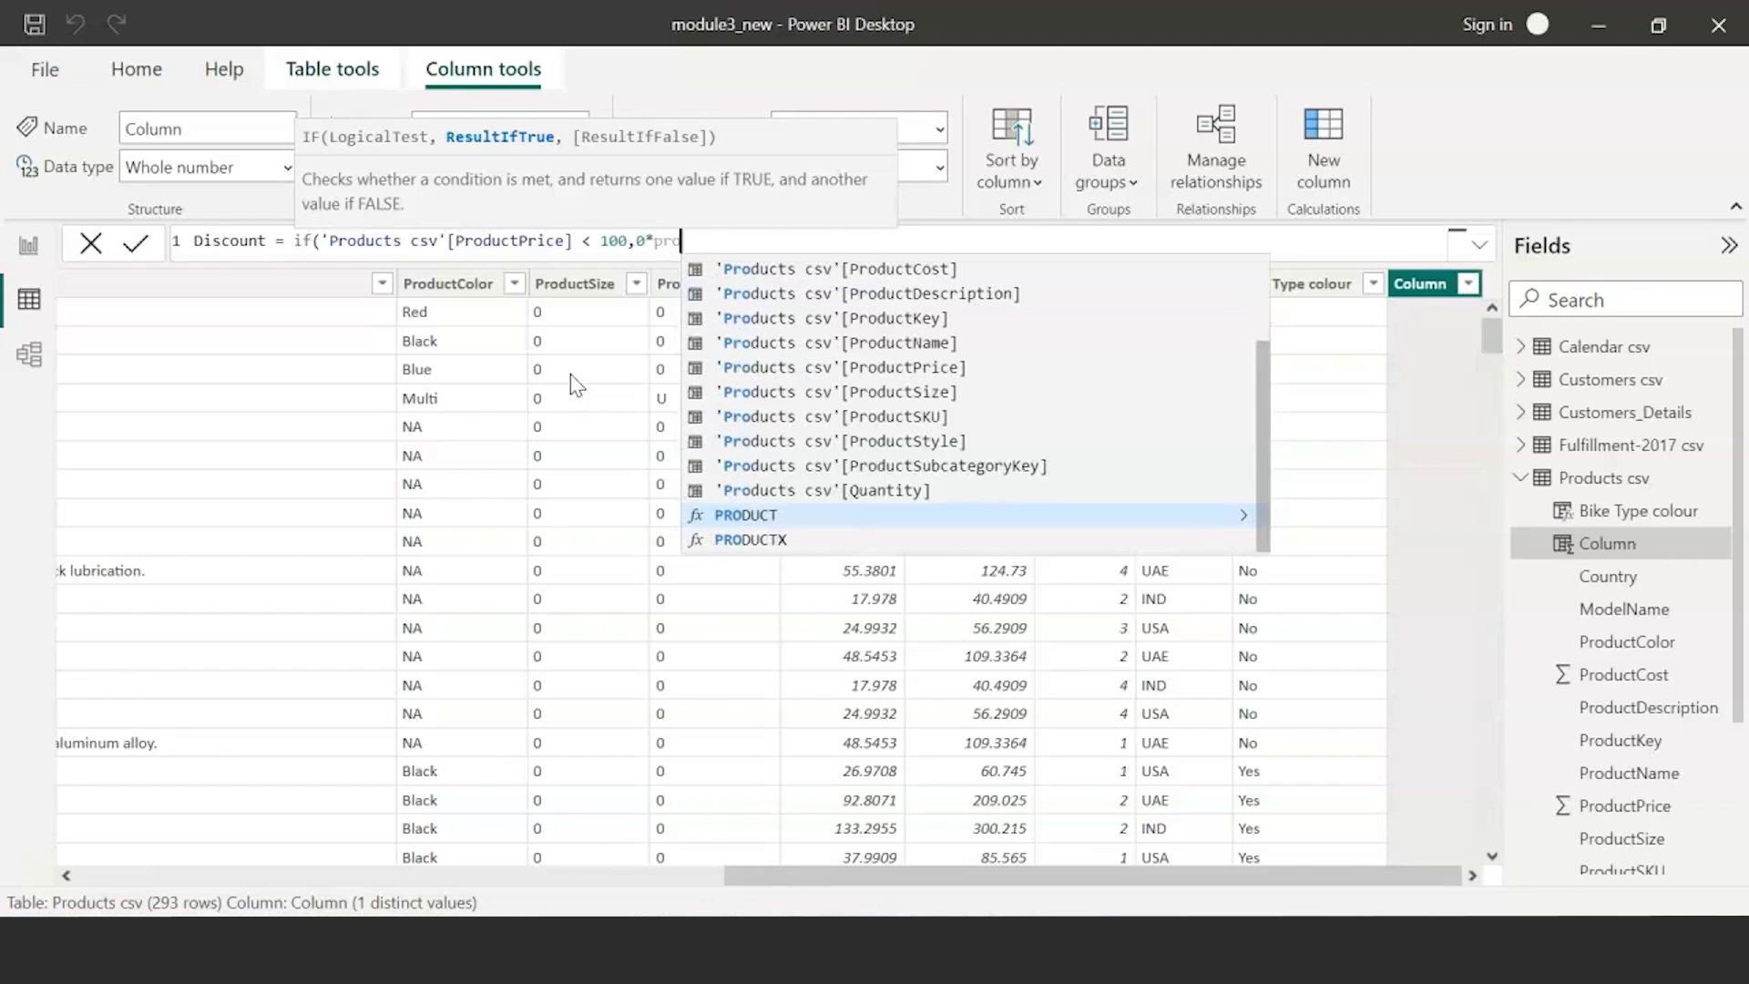
{"action": "key", "text": "Up"}
{"action": "key", "text": "Up"}
{"action": "key", "text": "Up"}
{"action": "key", "text": "Up"}
{"action": "key", "text": "Up"}
{"action": "key", "text": "Up"}
{"action": "key", "text": "Up"}
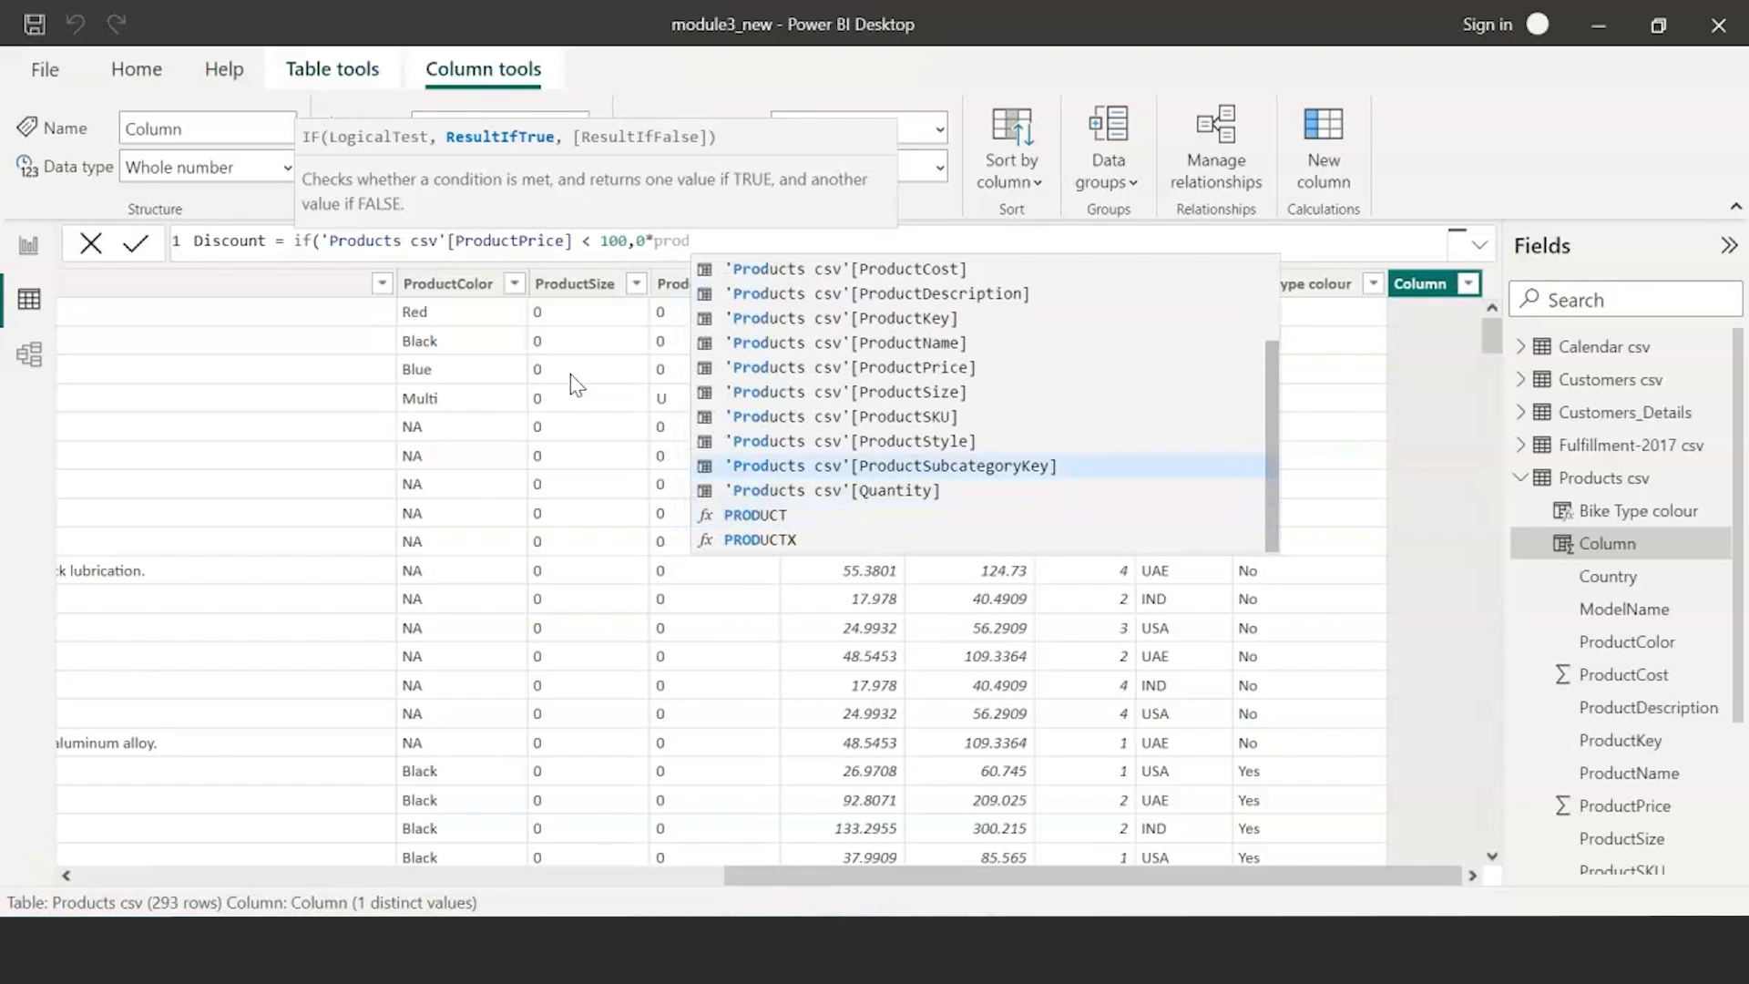
{"action": "key", "text": "Down"}
{"action": "key", "text": "Tab"}
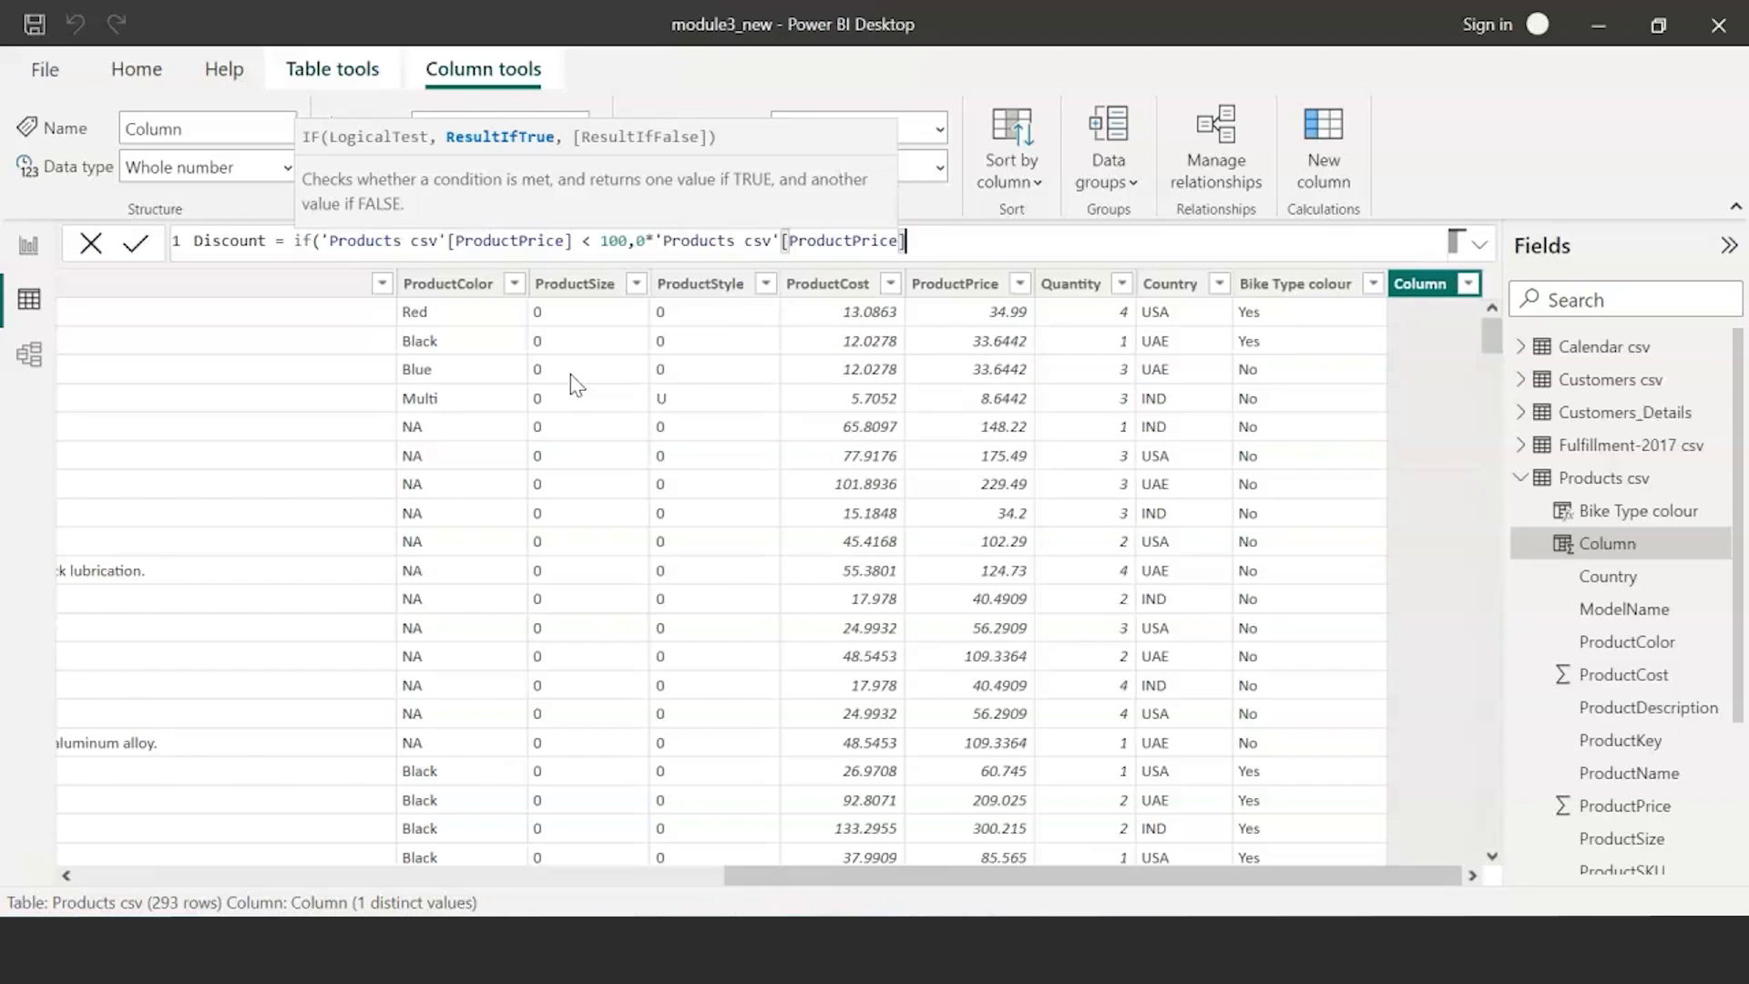
{"action": "type", "text": ","}
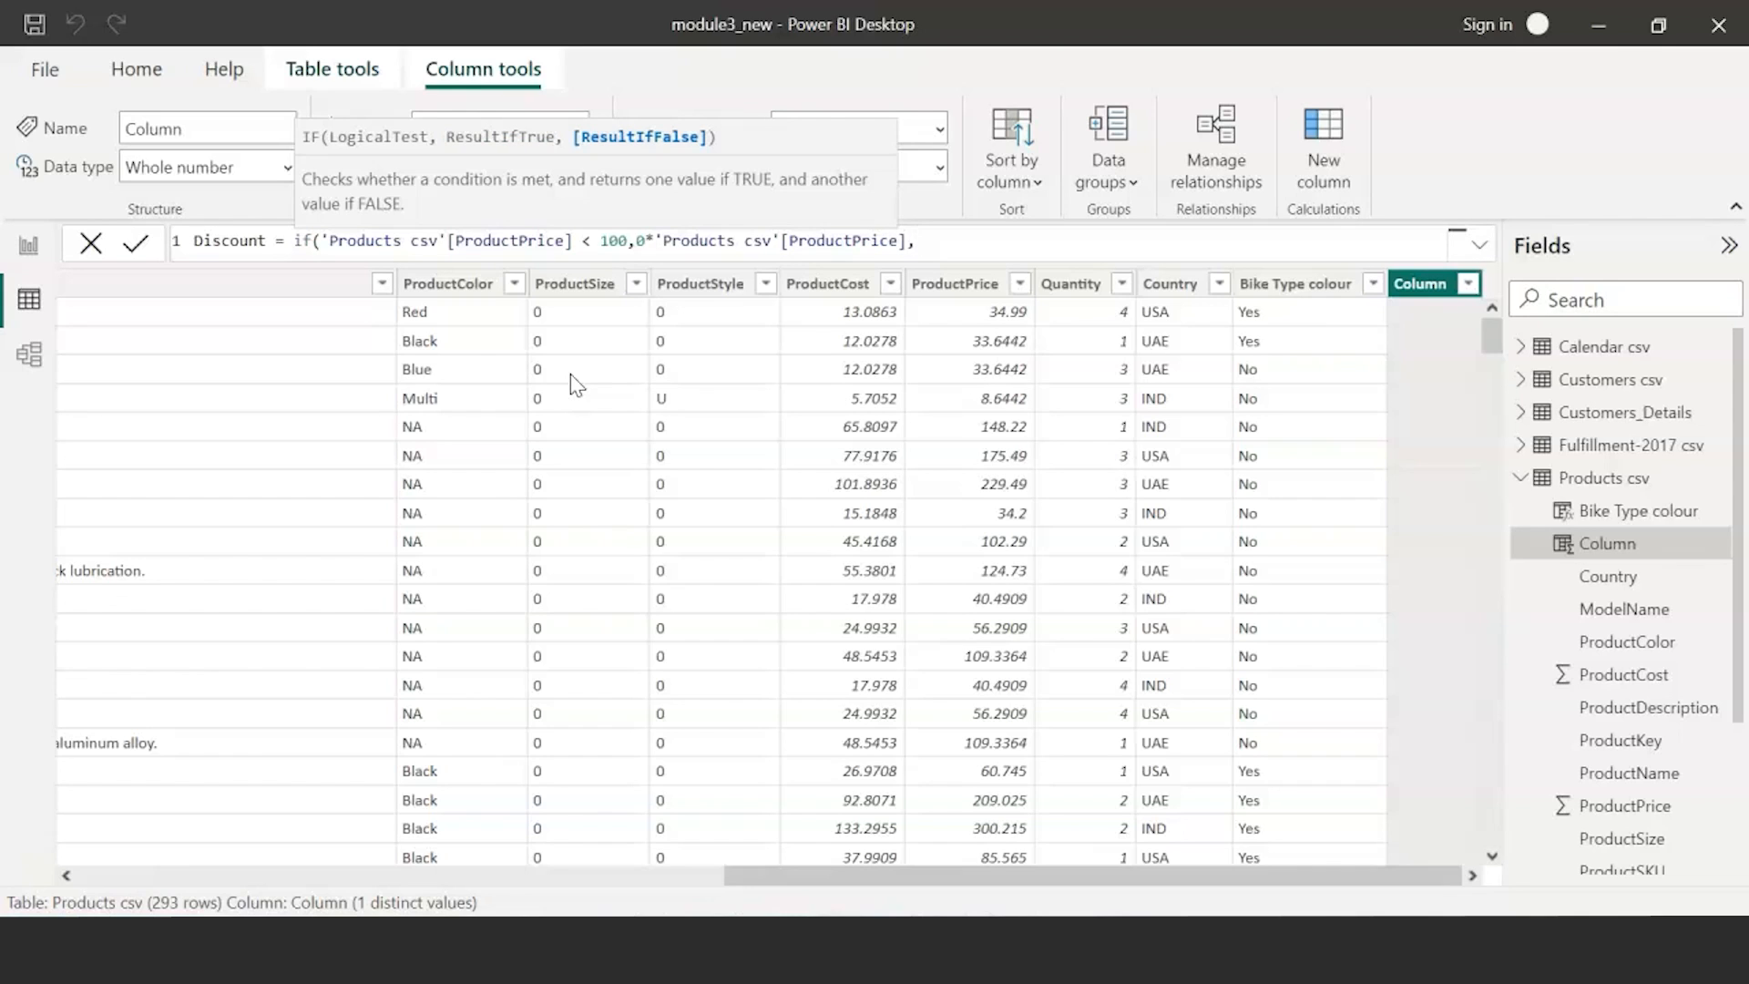
- Nest a second IF as the false result, testing whether 'Products csv'[ProductPrice] < 500, and start its true result with 0.01
{"action": "type", "text": "if"}
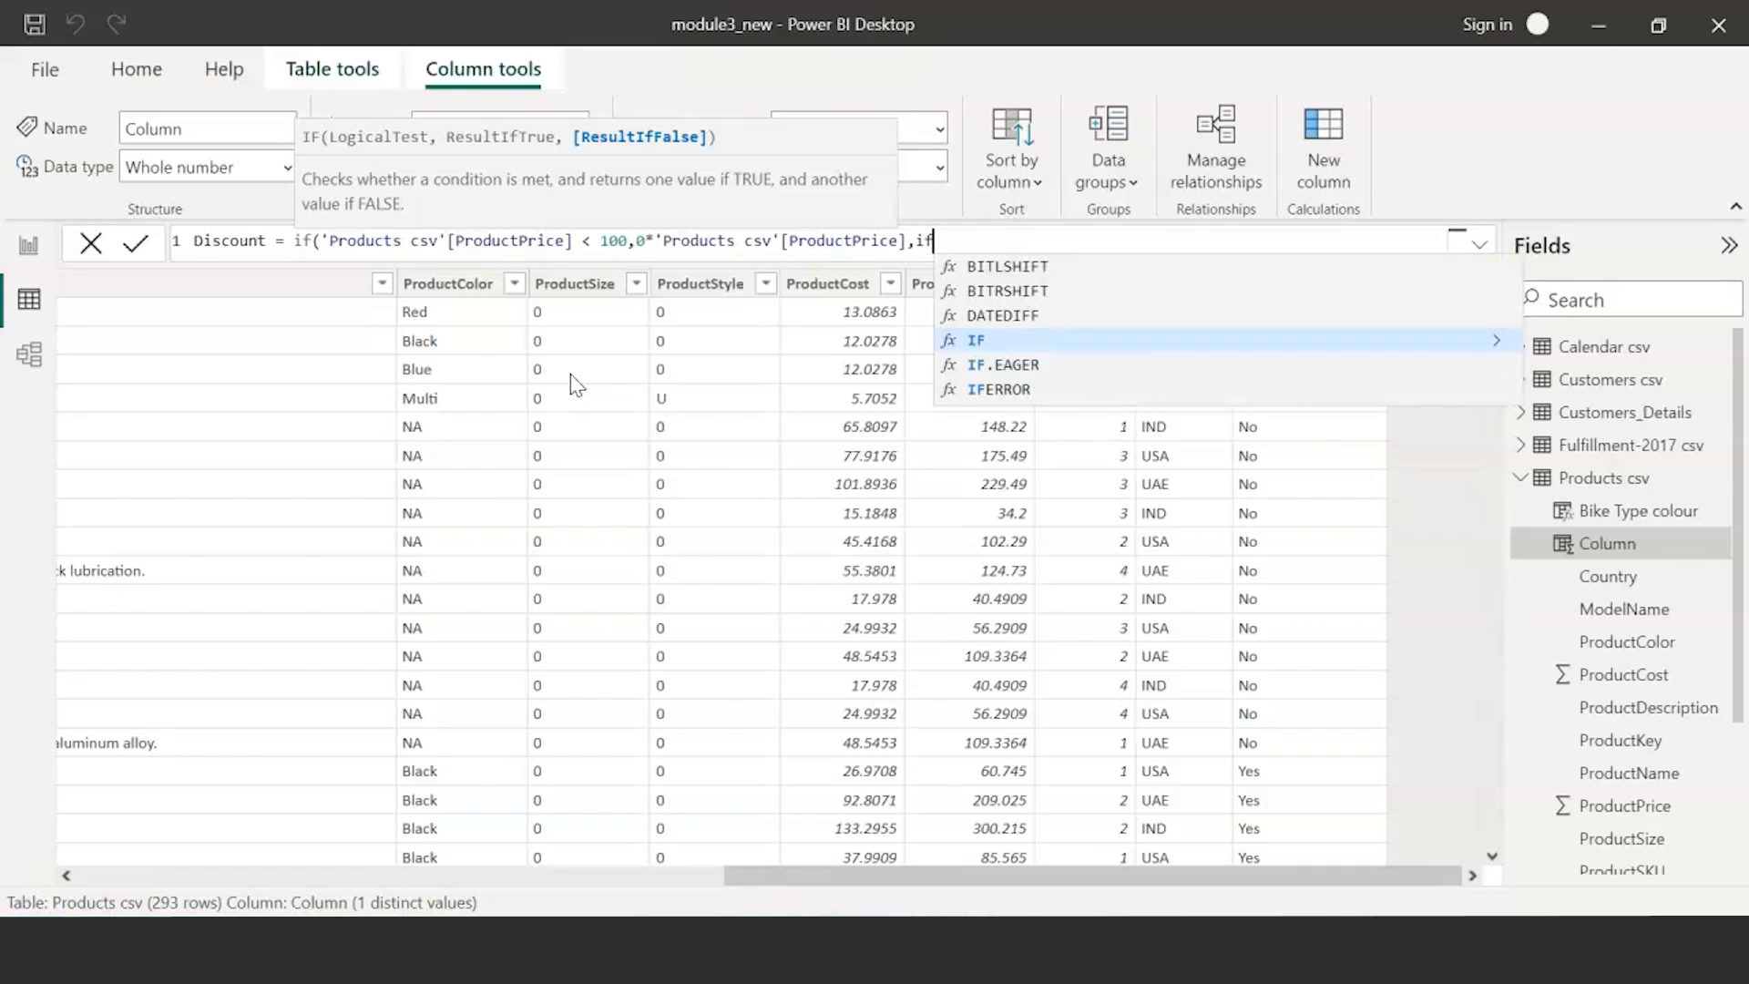
{"action": "type", "text": "("}
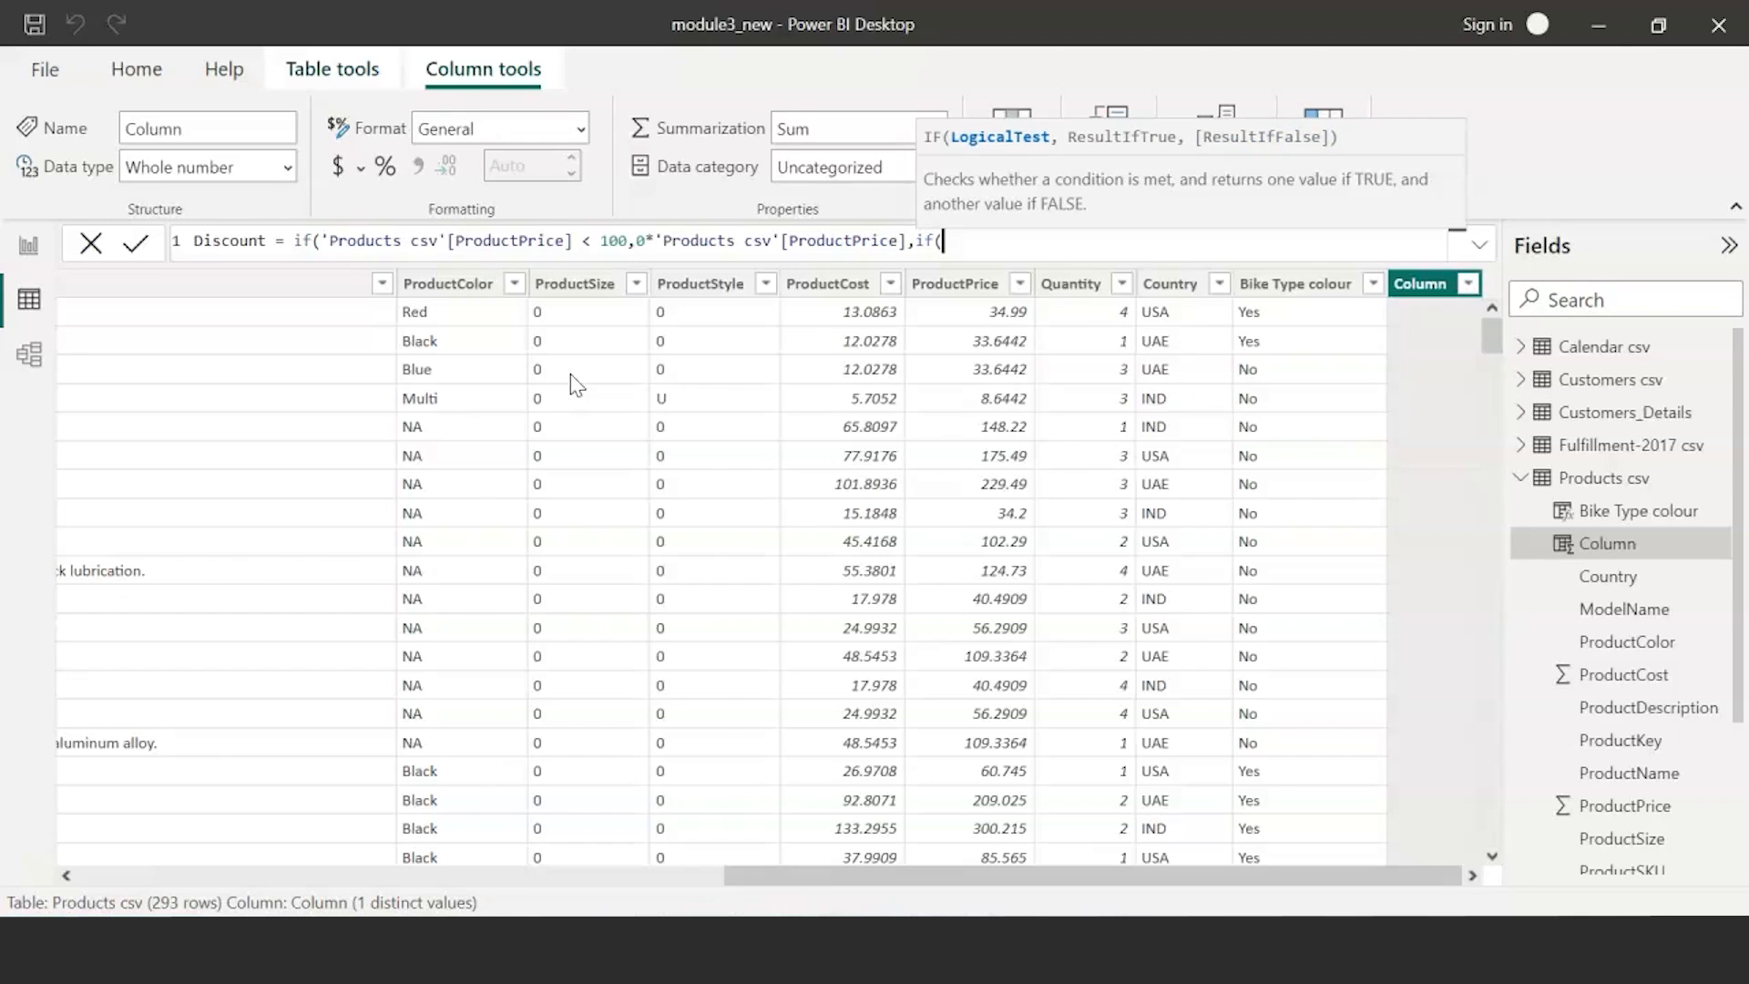
{"action": "type", "text": "price"}
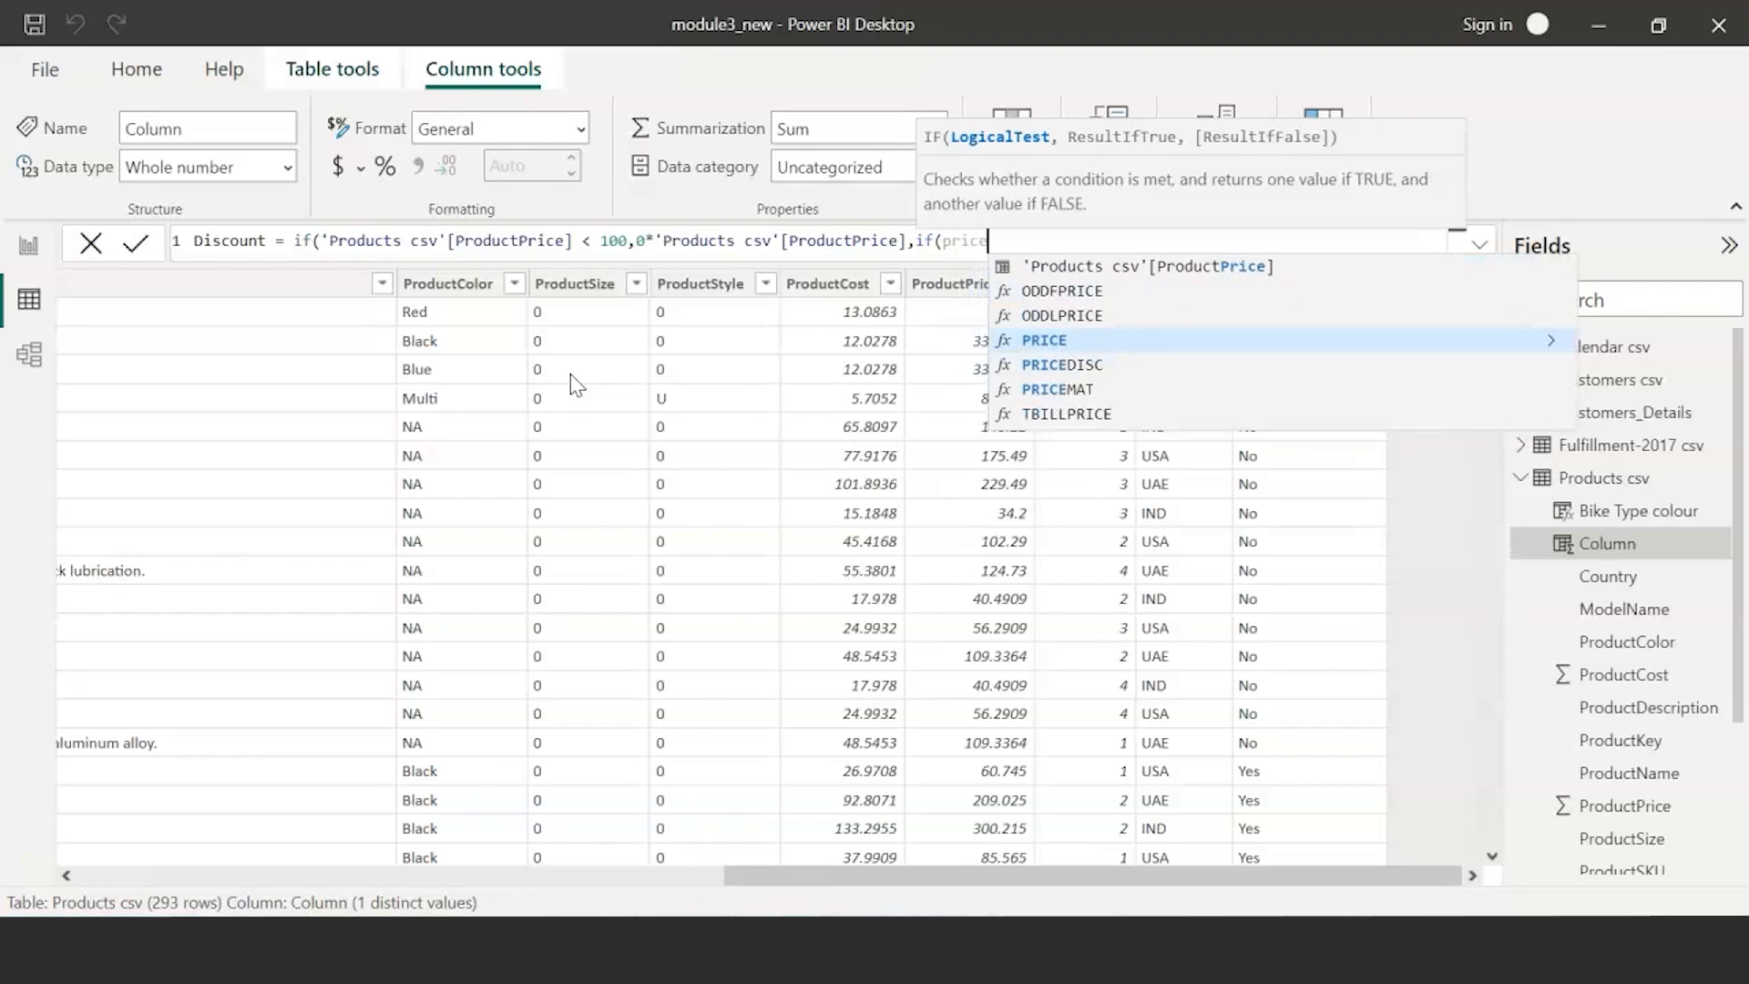
{"action": "key", "text": "Up"}
{"action": "key", "text": "Up"}
{"action": "key", "text": "Up"}
{"action": "key", "text": "Tab"}
{"action": "type", "text": "< "}
{"action": "type", "text": "50"}
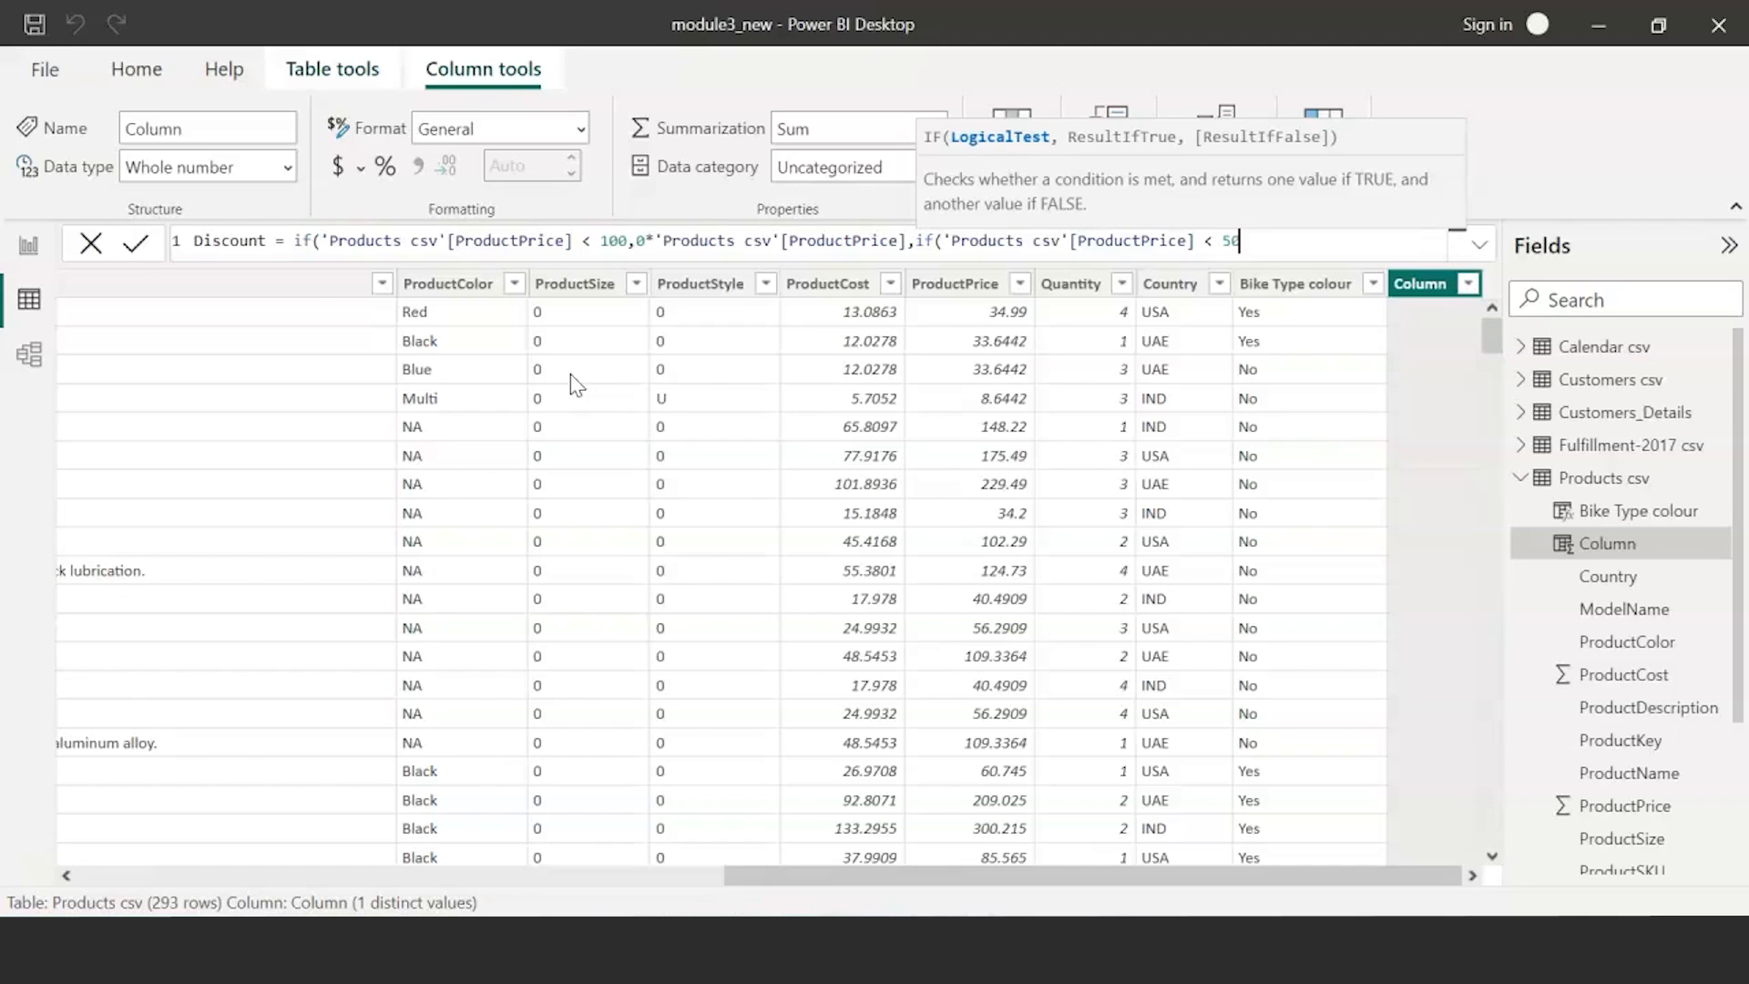
{"action": "type", "text": "0, 0.01"}
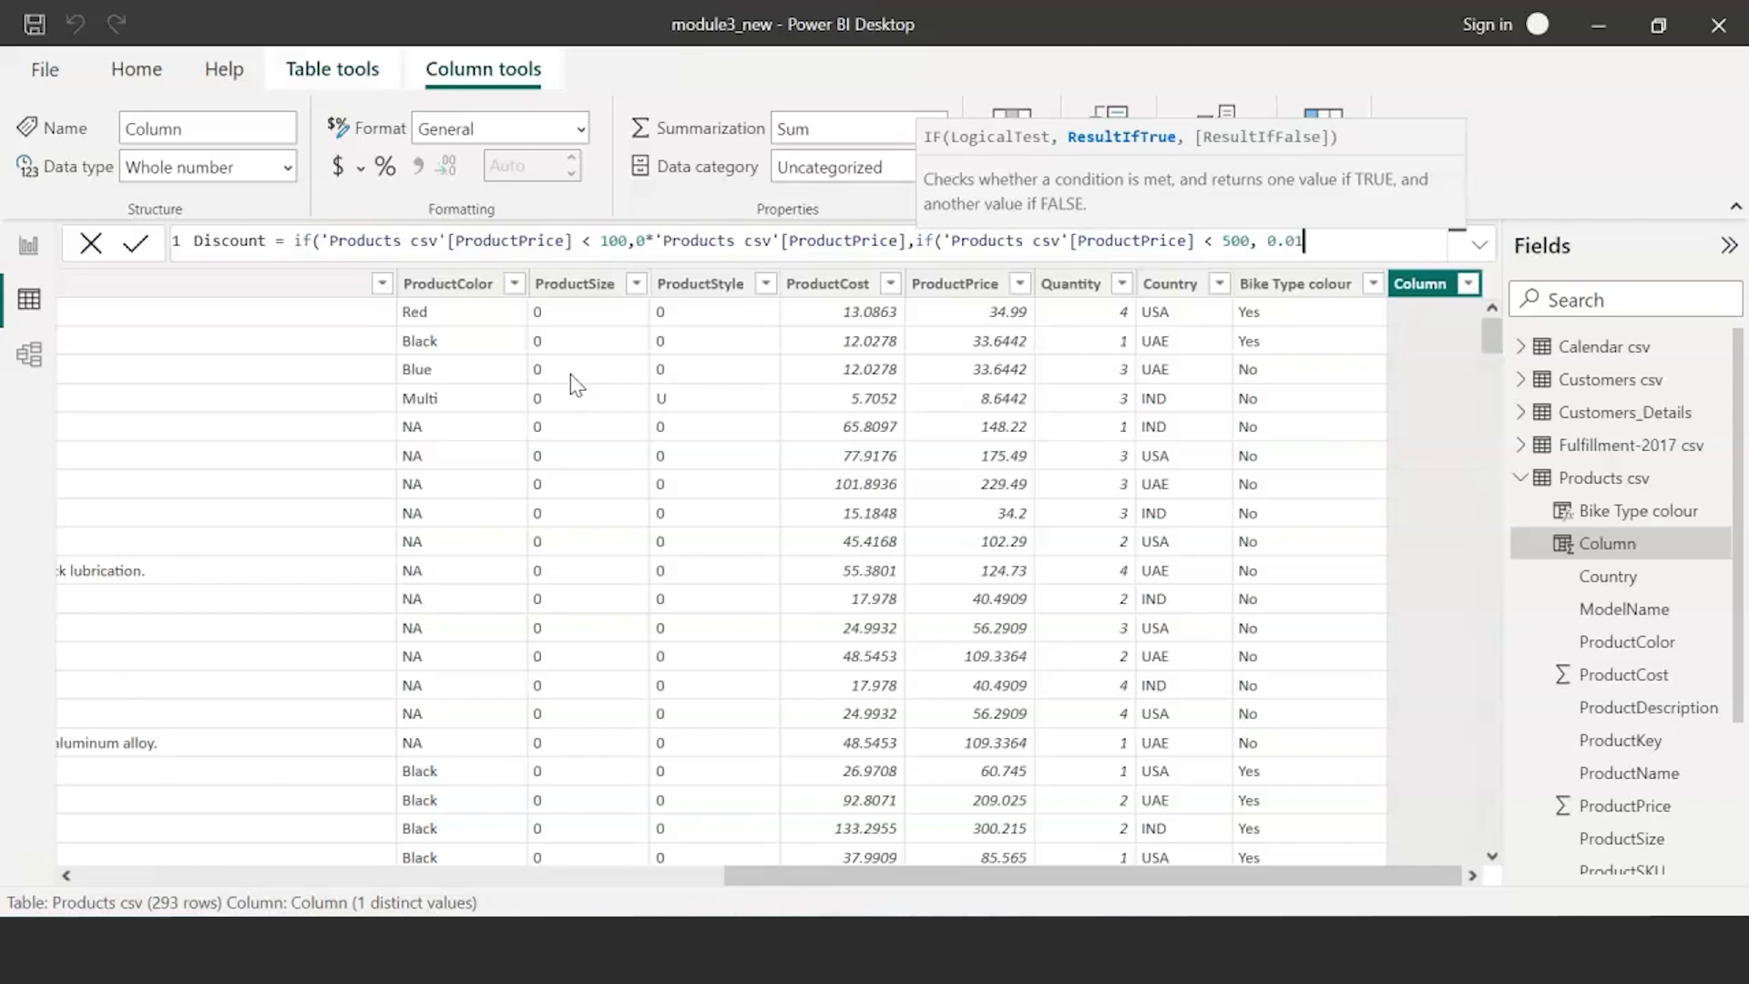
- Multiply the nested IF's true result by 'Products csv'[ProductPrice] and end it with a comma for the false result
{"action": "type", "text": "*pri"}
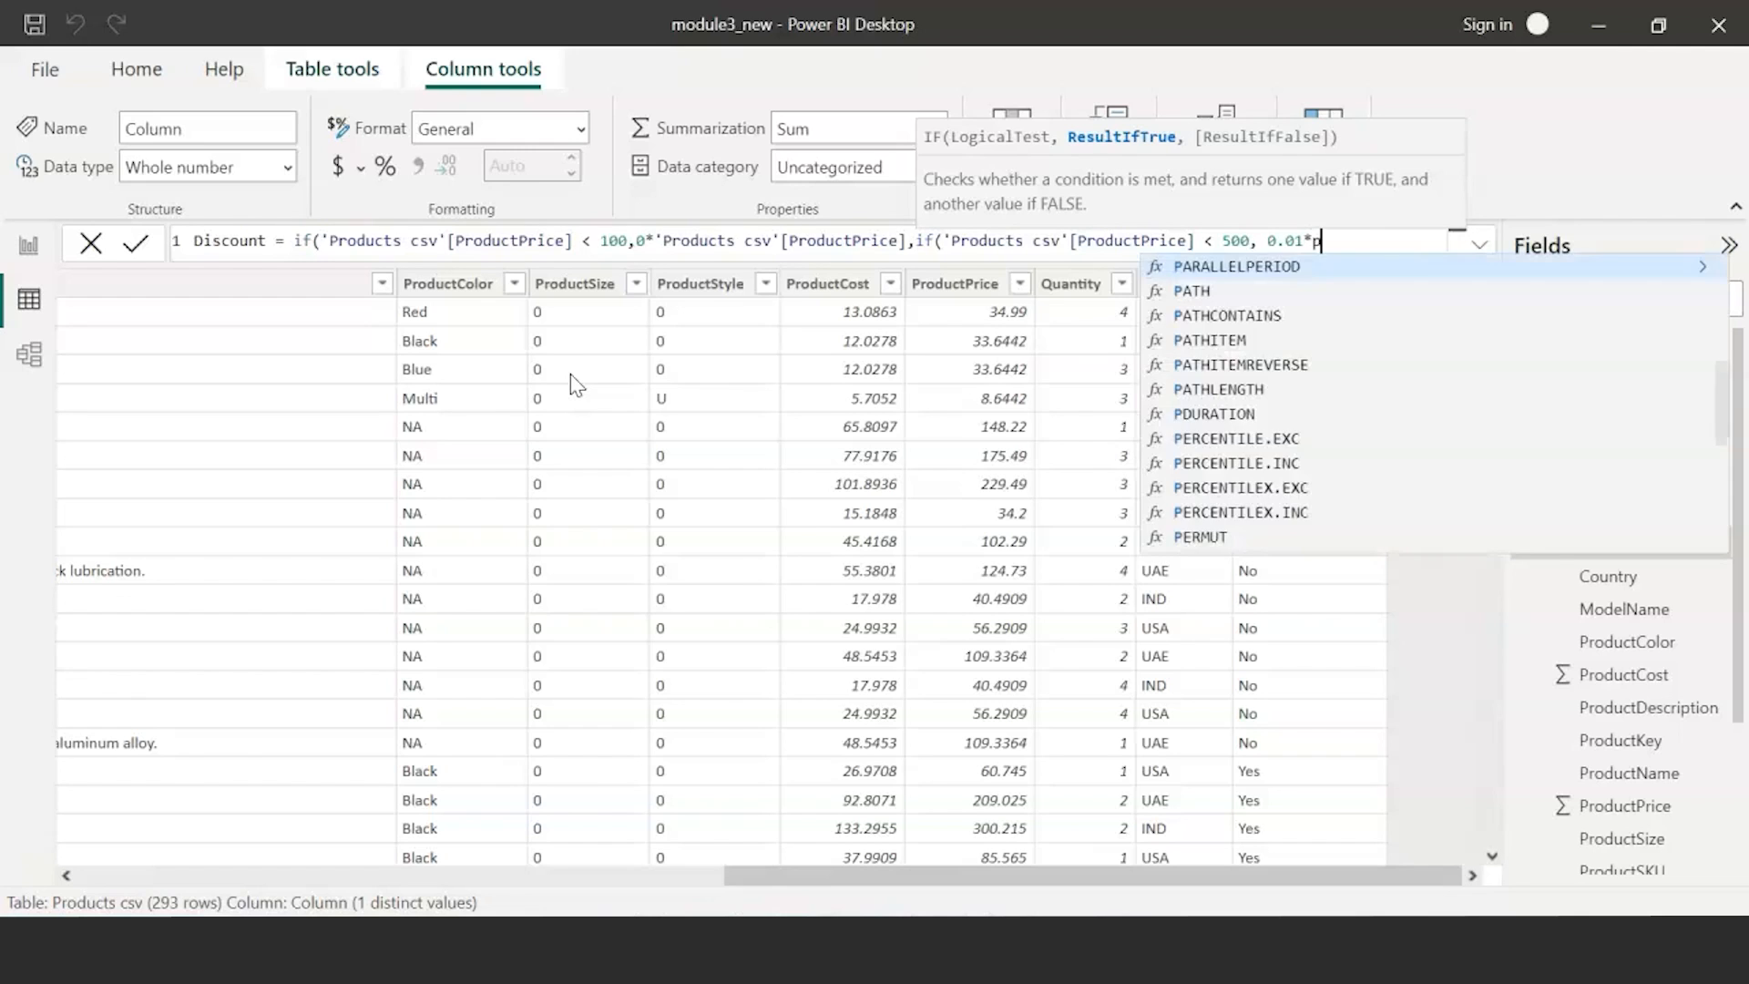
{"action": "key", "text": "Up"}
{"action": "key", "text": "Up"}
{"action": "key", "text": "Up"}
{"action": "key", "text": "Up"}
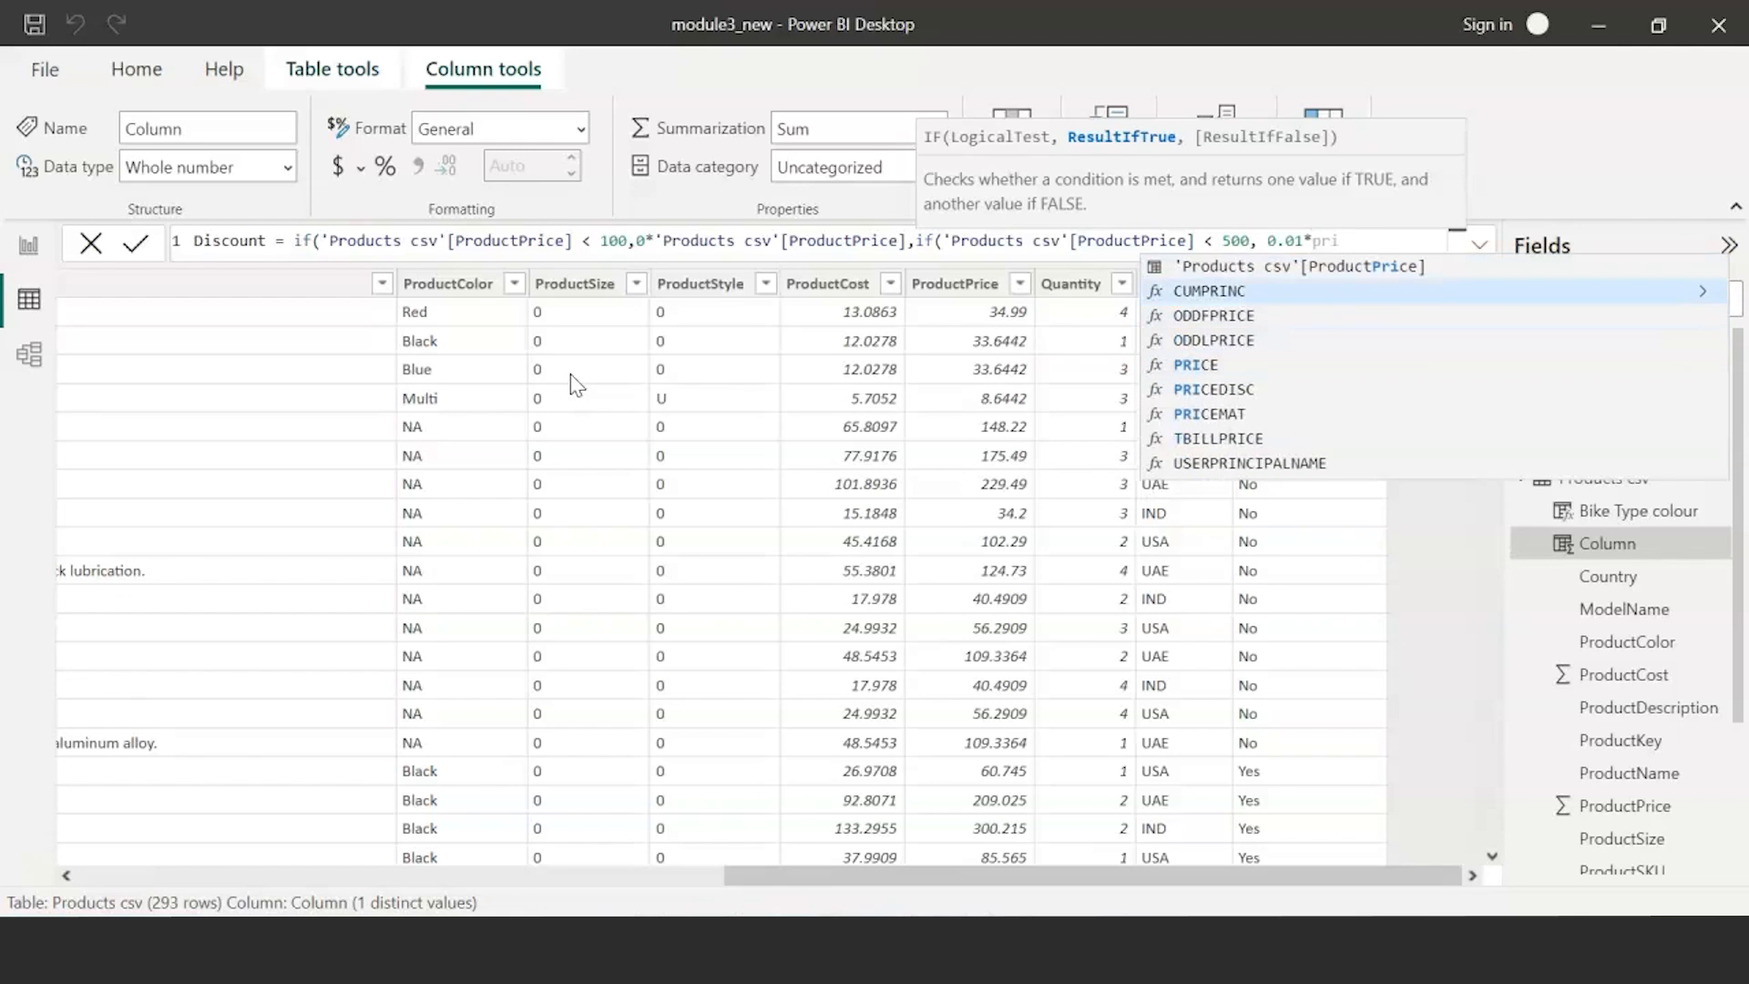
{"action": "key", "text": "Tab"}
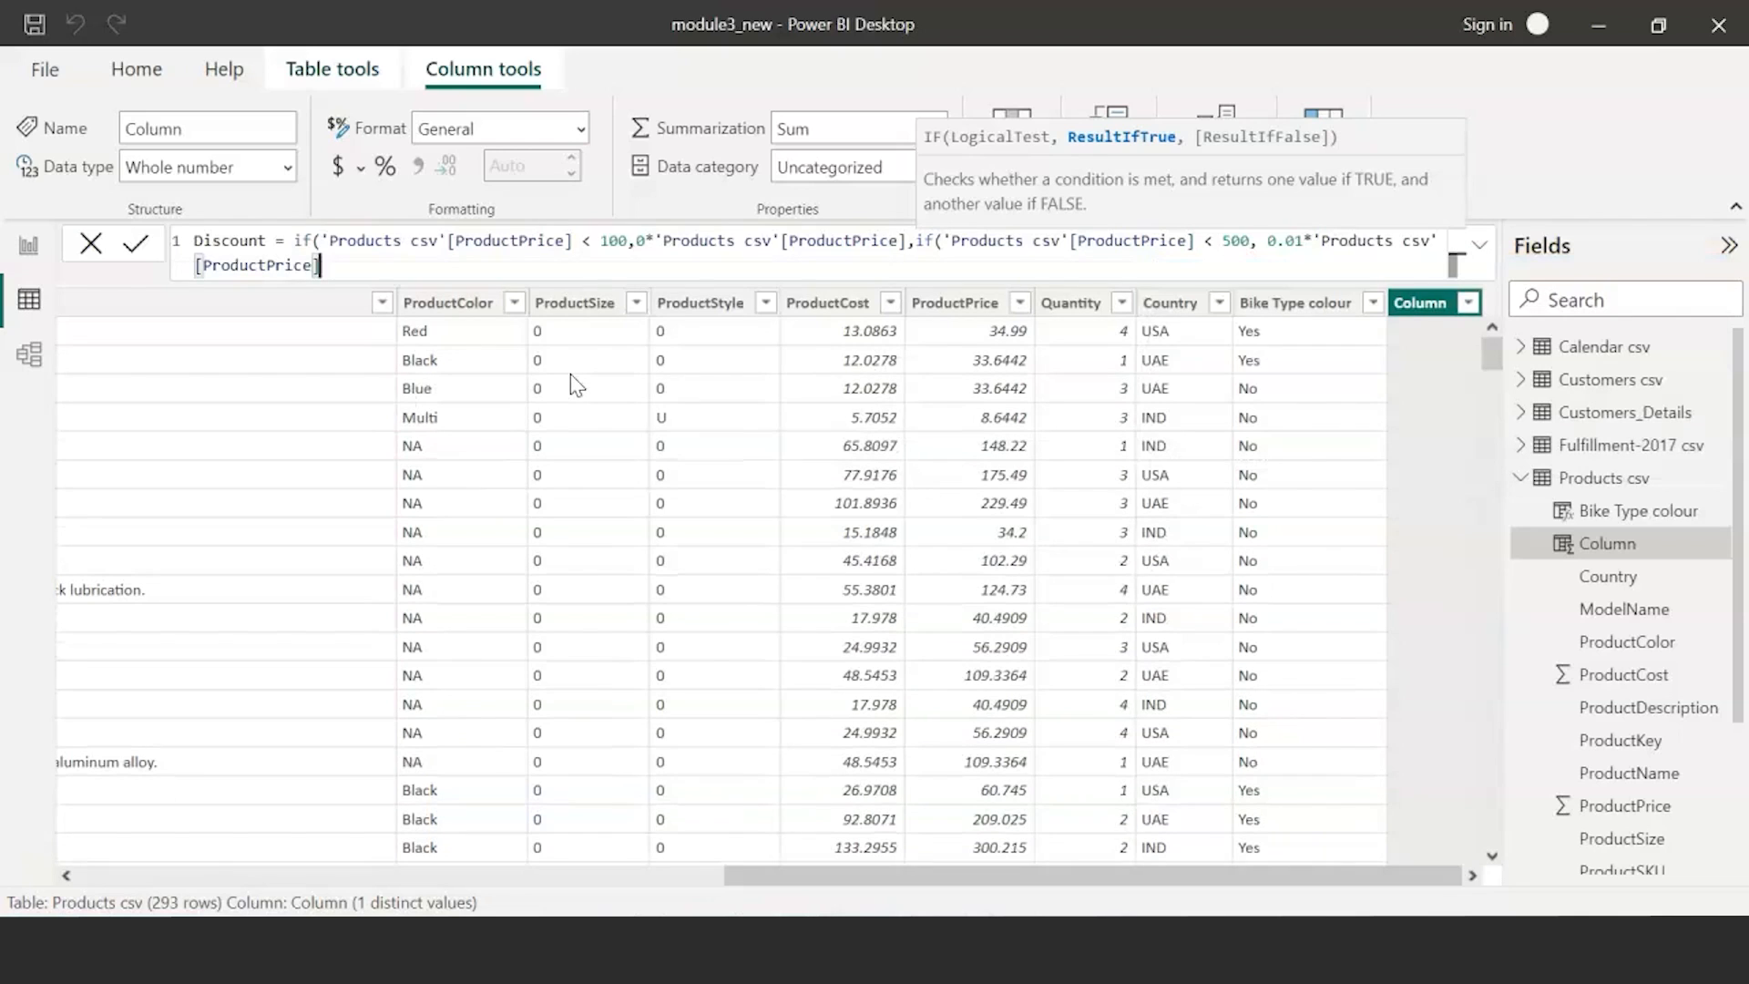
{"action": "type", "text": ","}
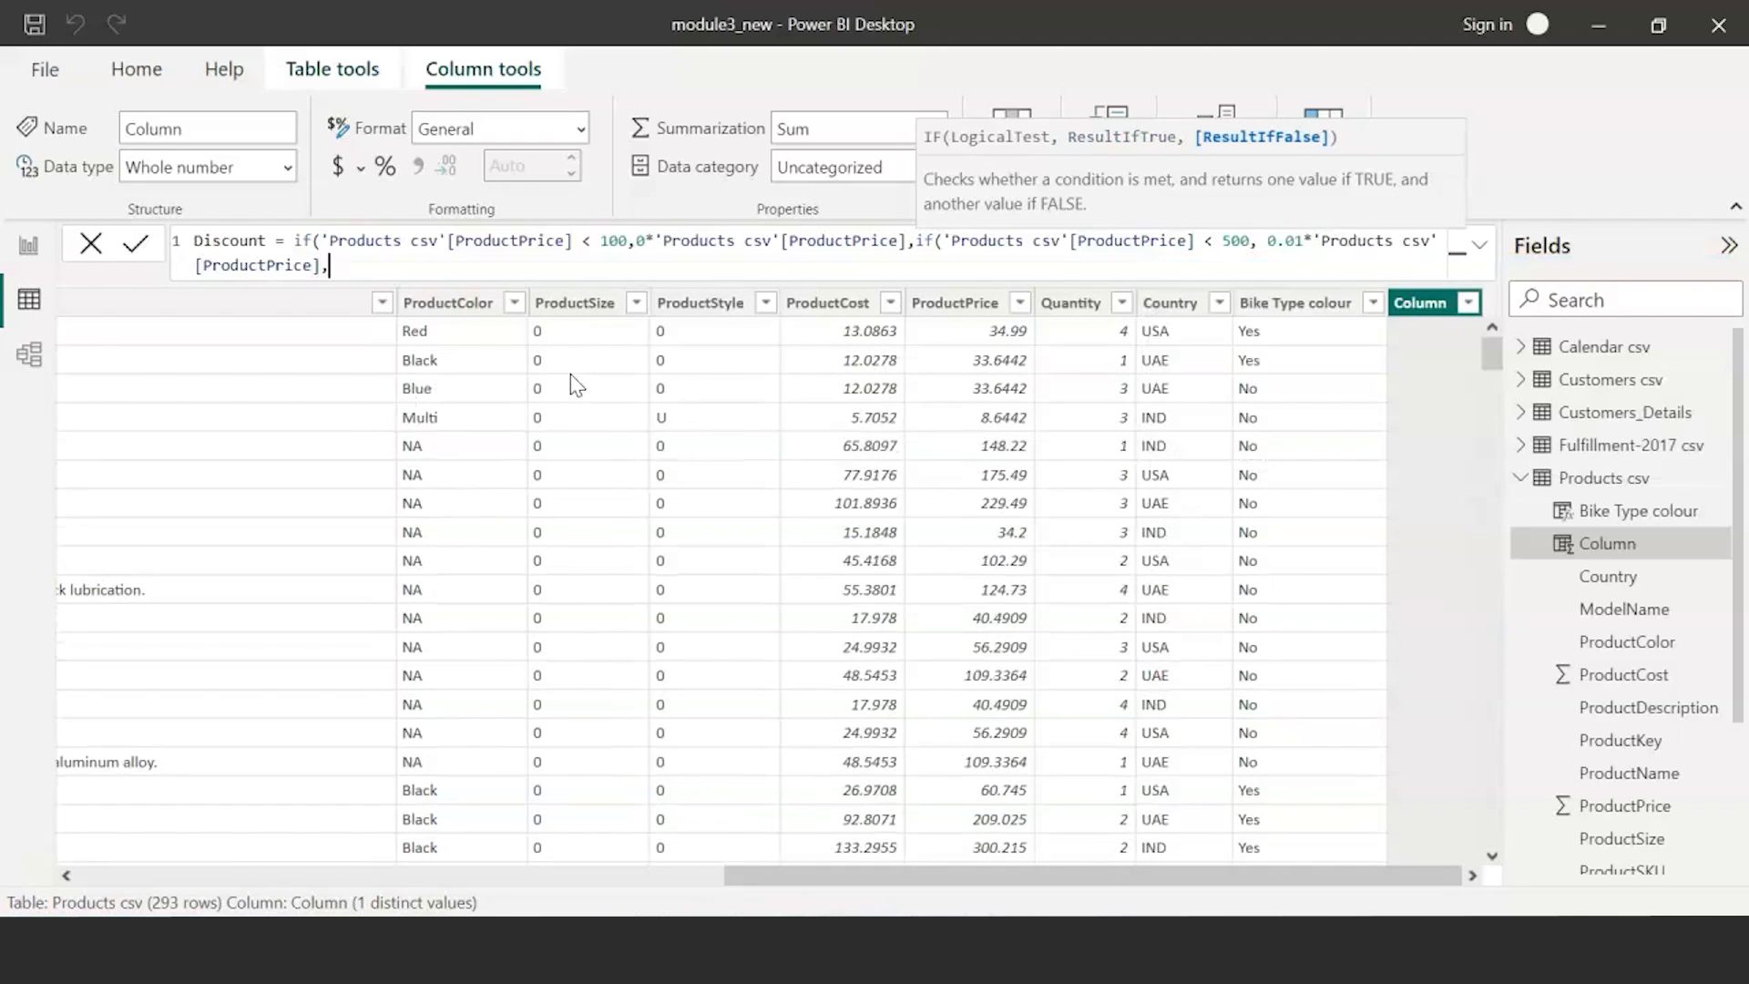
{"action": "key", "text": "Escape"}
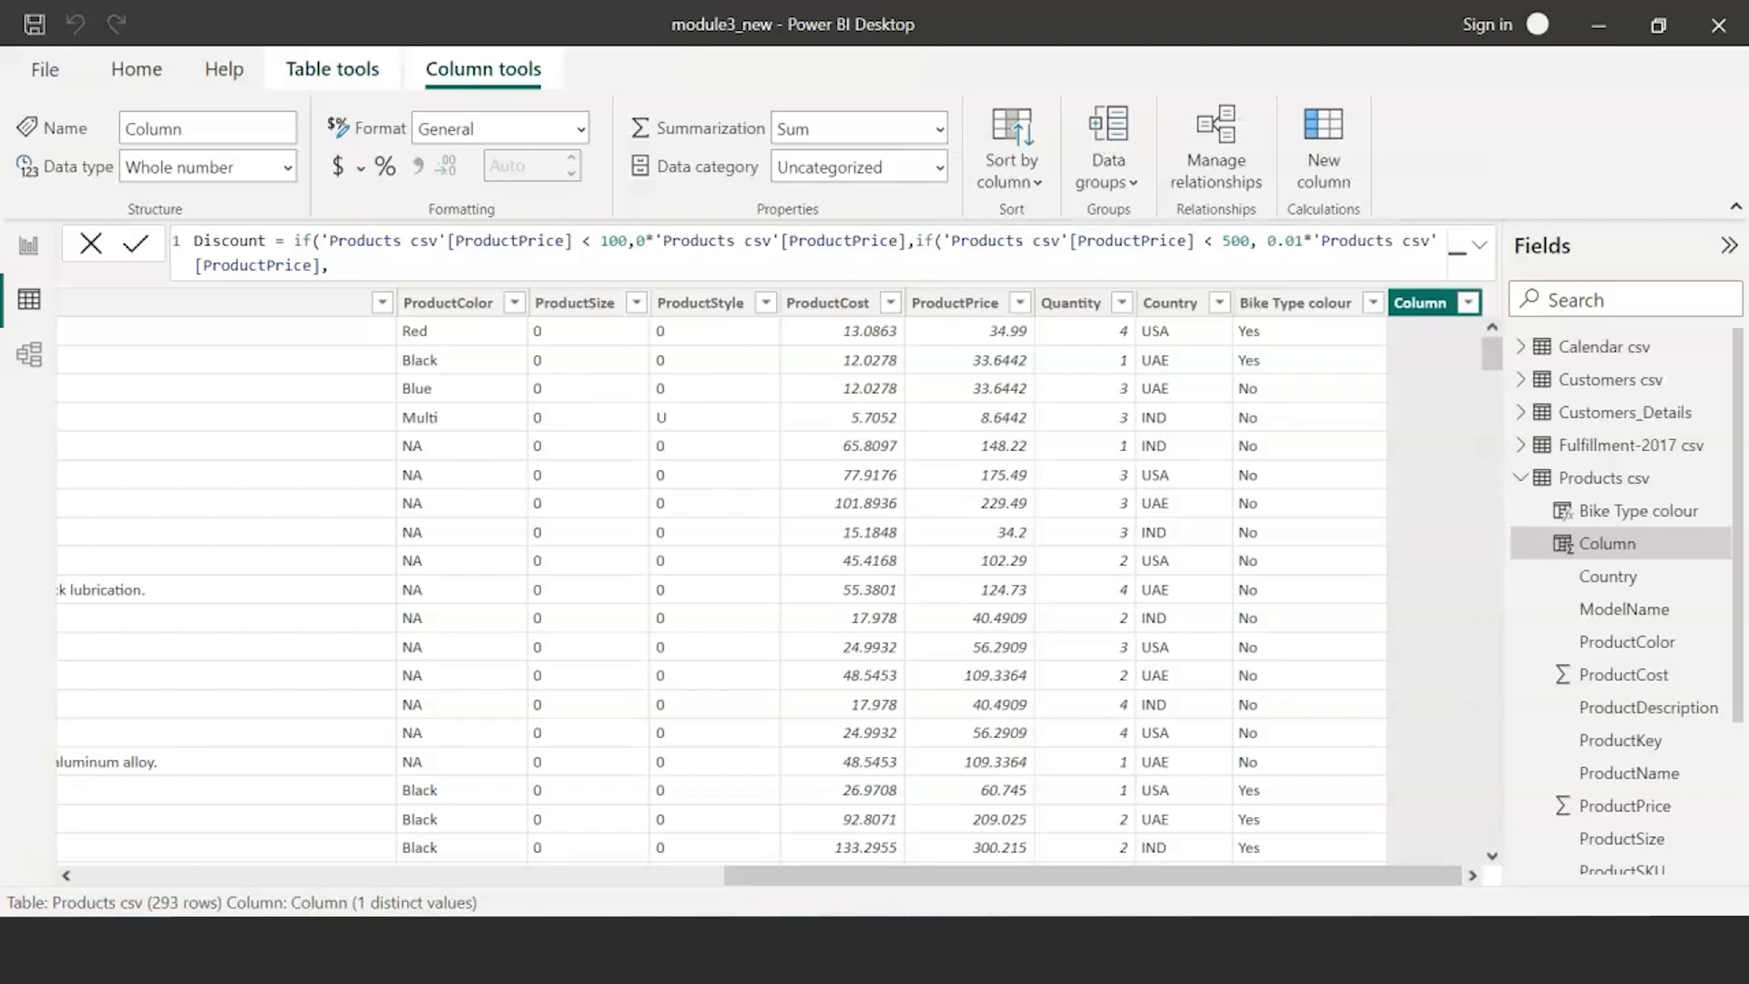
- Replace the formula with nested IFs multiplying ProductPrice by 0 below 100, 0.01 below 500, 0.015 below 2000, 0.02 below 3000, otherwise 0.03, and commit it
{"action": "key", "text": "ctrl+a"}
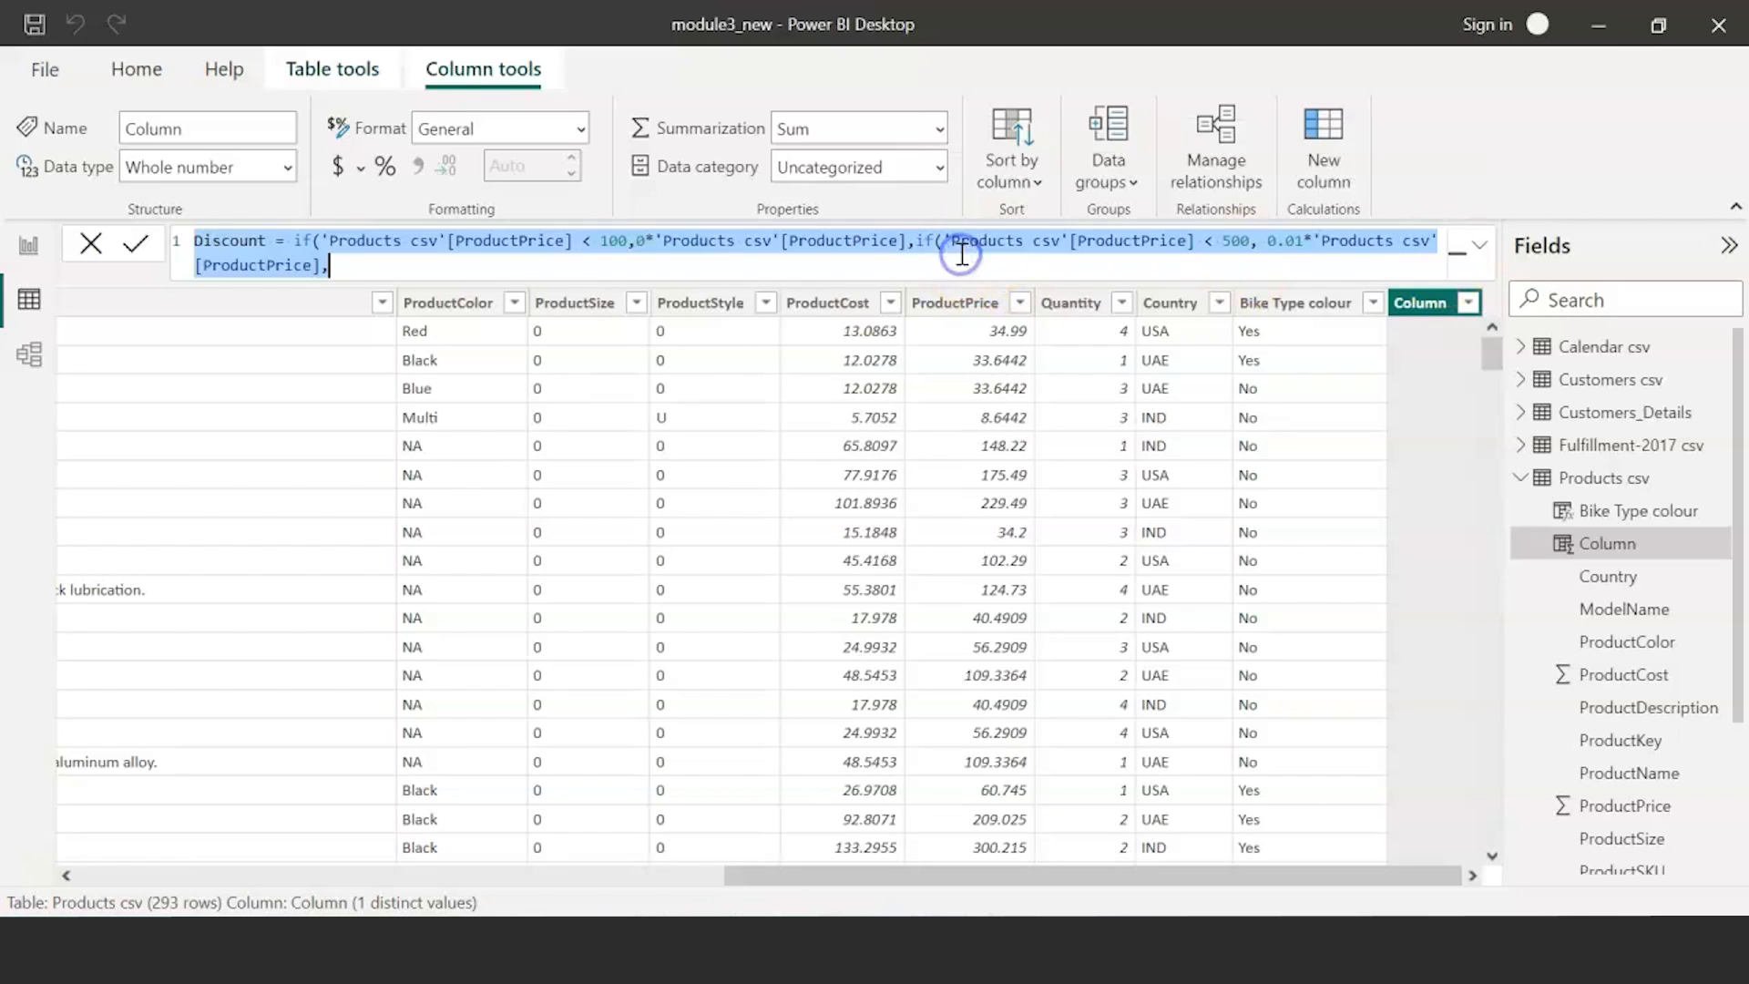
{"action": "type", "text": "Discount = IF('Products csv'[ProductPrice]<100,0*'Products csv'[ProductPrice],IF('Products csv'[ProductPrice]<500,0.01*'Products csv'[ProductPrice],IF('Products csv'[ProductPrice]<2000,0.015*'Products csv'[ProductPrice],IF('Products csv'[ProductPrice]<3000,0.02*'Products csv'[ProductPrice],0.03*'Products csv'[ProductPrice]))))"}
{"action": "left_click", "coordinate": [1479, 244]}
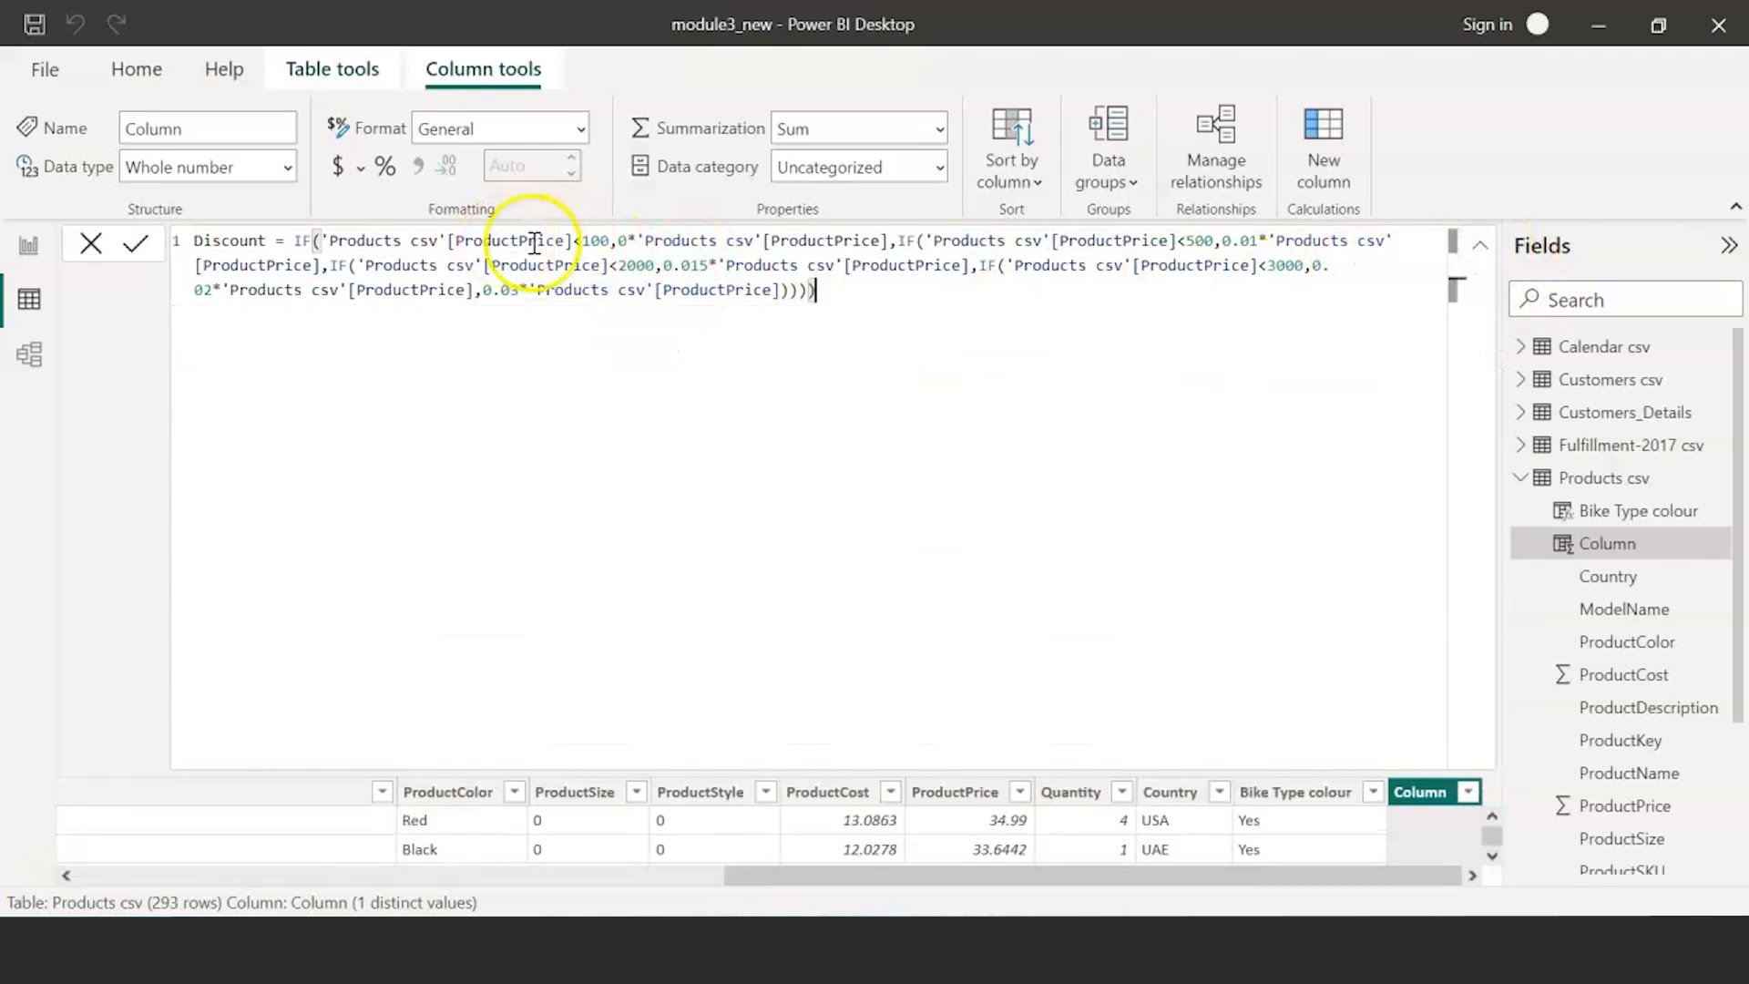
{"action": "left_click", "coordinate": [594, 240]}
{"action": "left_click_drag", "start_coordinate": [609, 241], "coordinate": [726, 240]}
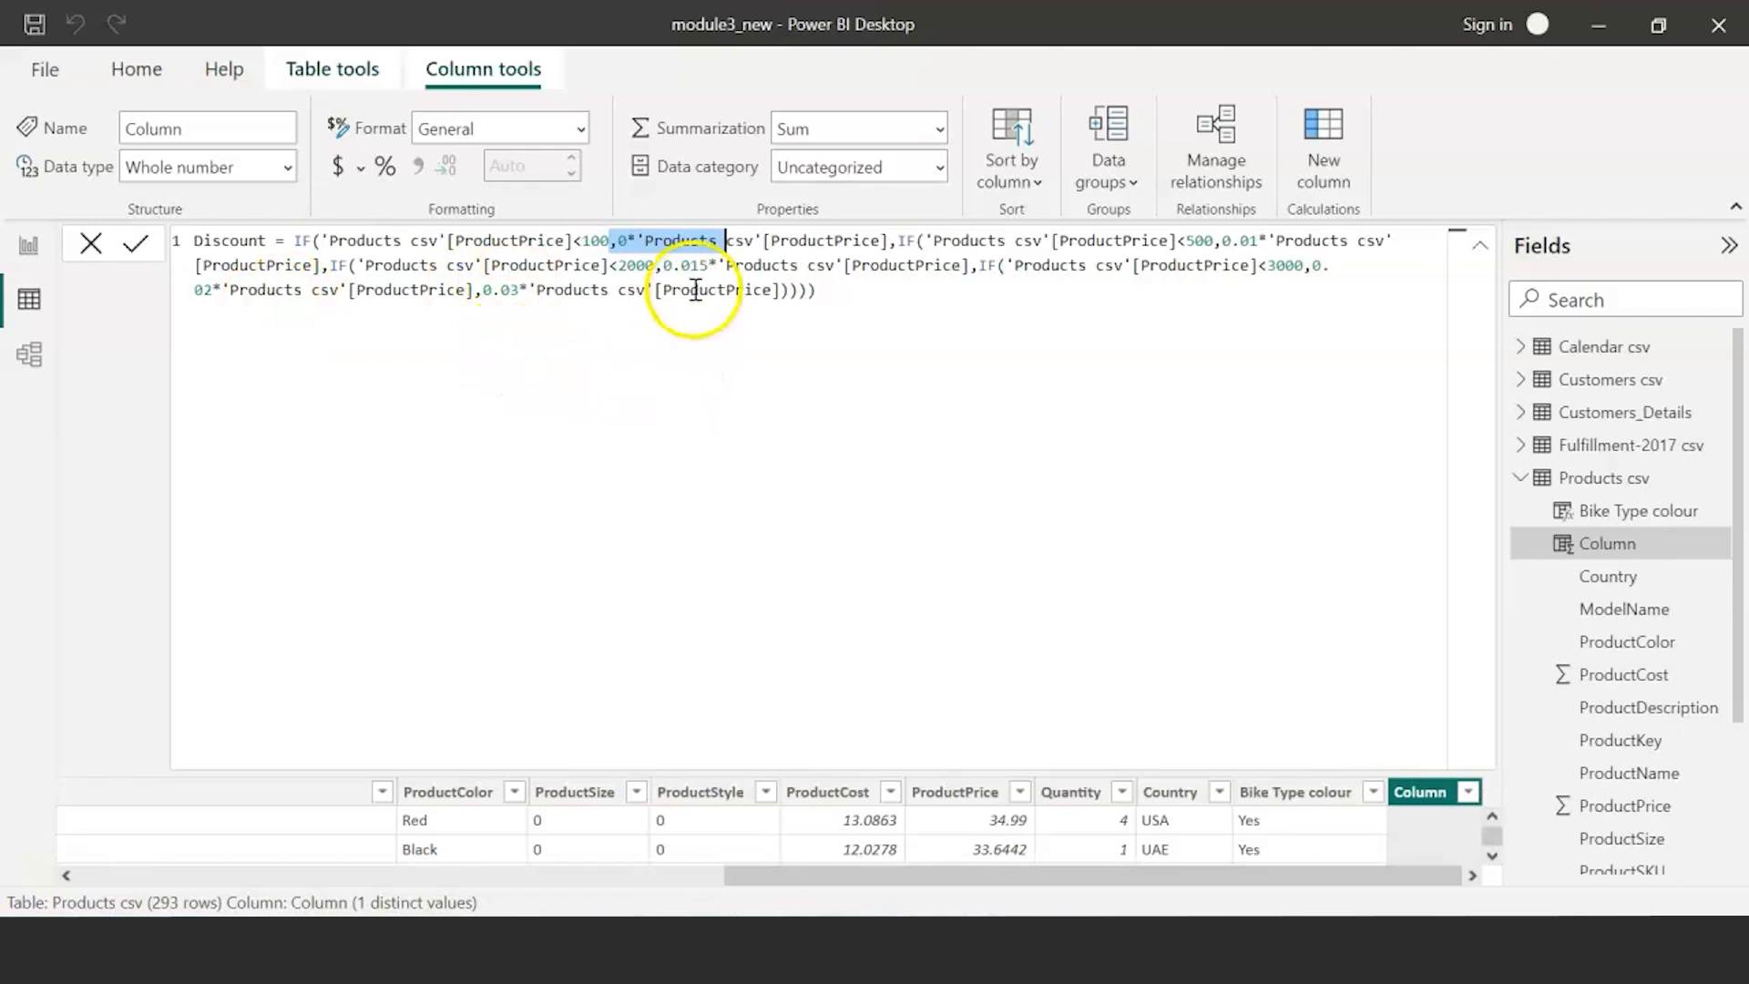
{"action": "left_click", "coordinate": [1480, 244]}
{"action": "left_click", "coordinate": [833, 399]}
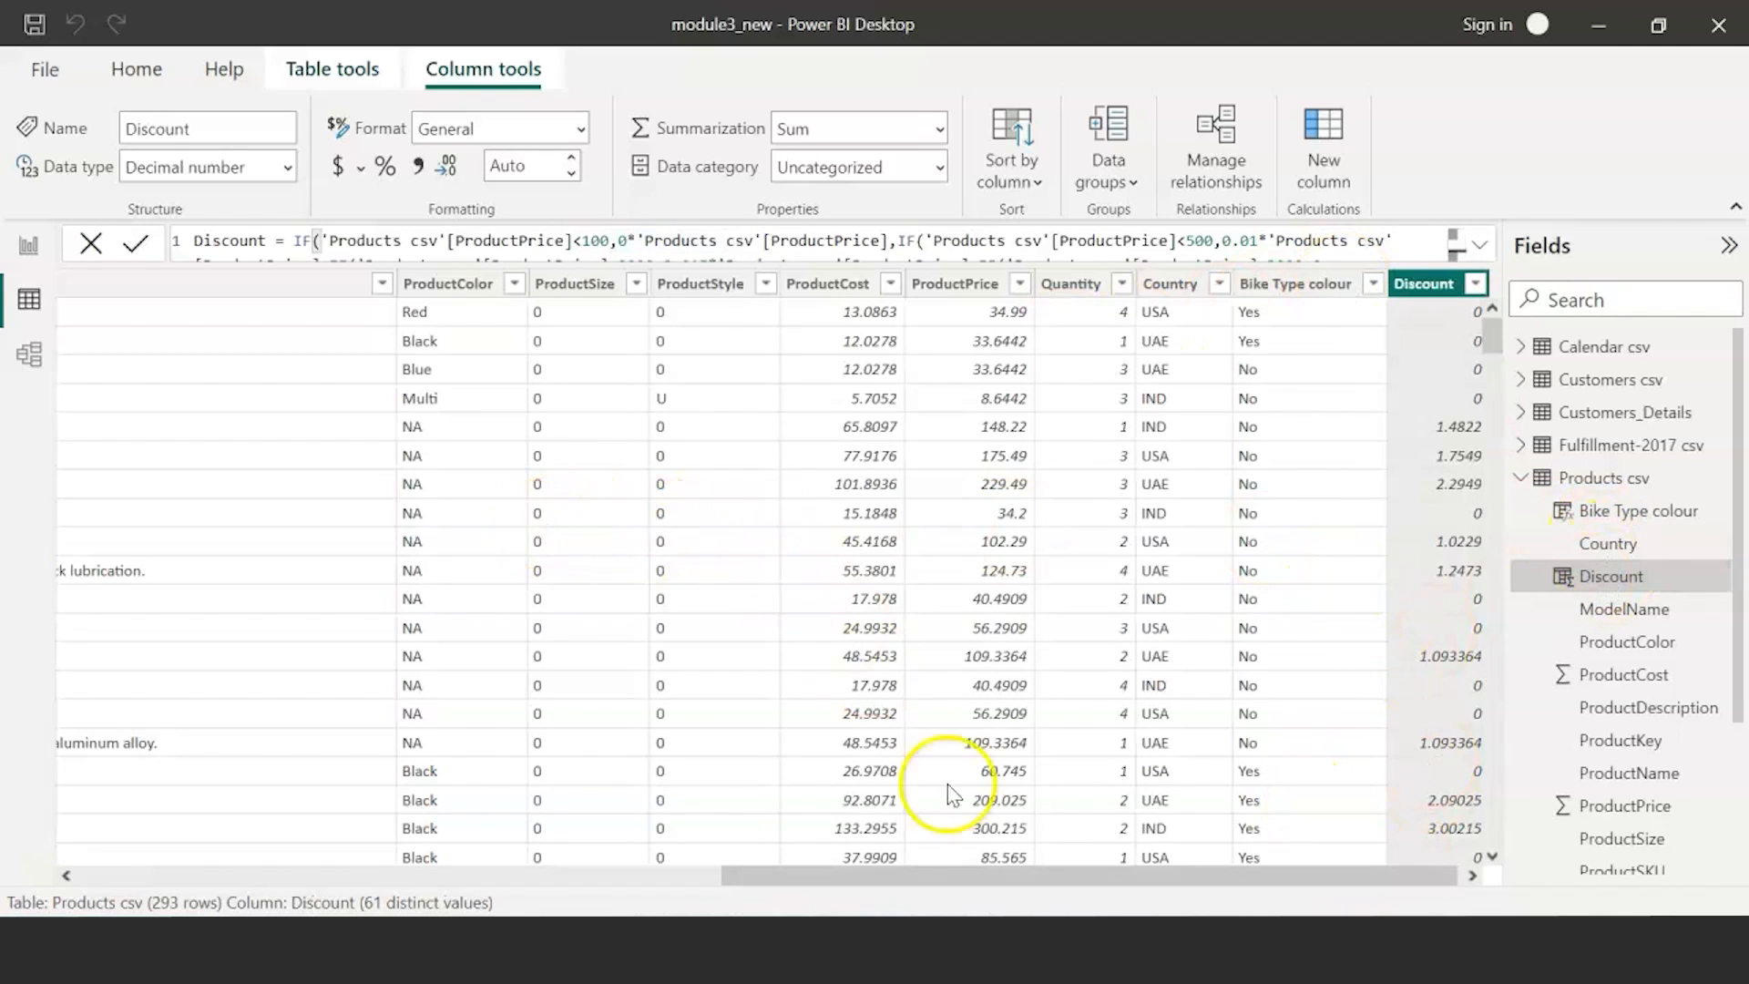
- Compare the ProductPrice values with the Discount column, and review the formulas behind Discount and Bike Type colour
{"action": "left_click", "coordinate": [1010, 513]}
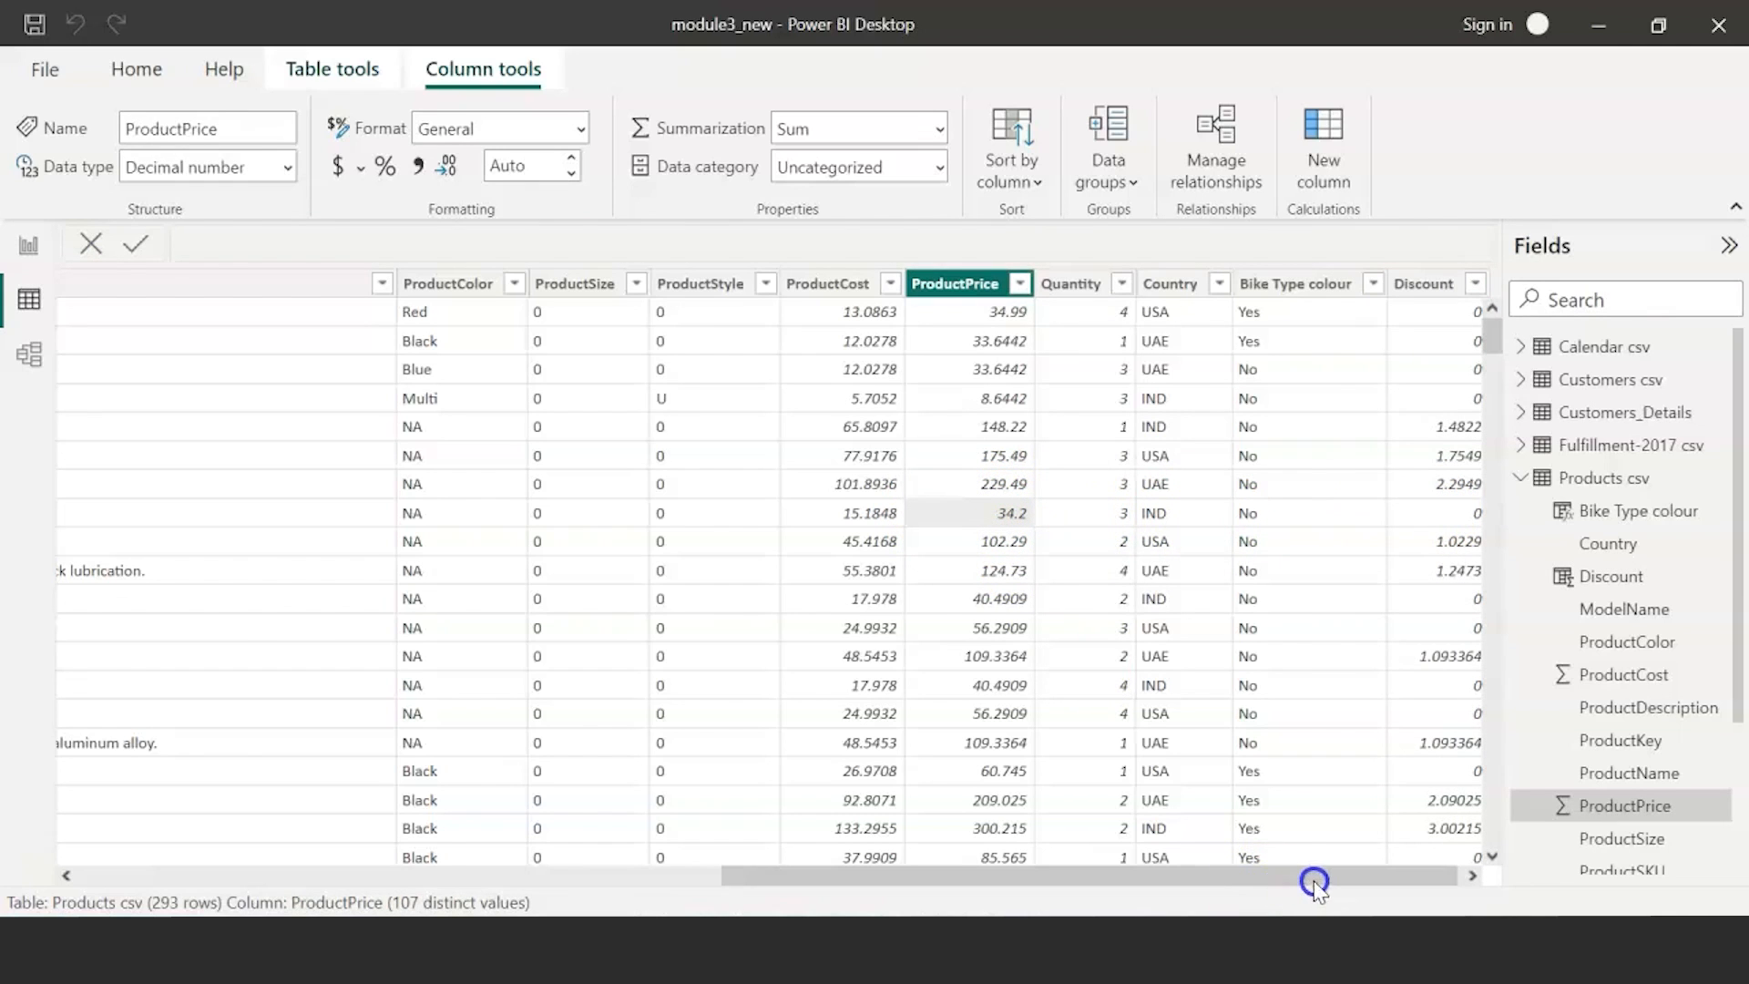
{"action": "left_click_drag", "start_coordinate": [1312, 873], "coordinate": [1371, 876]}
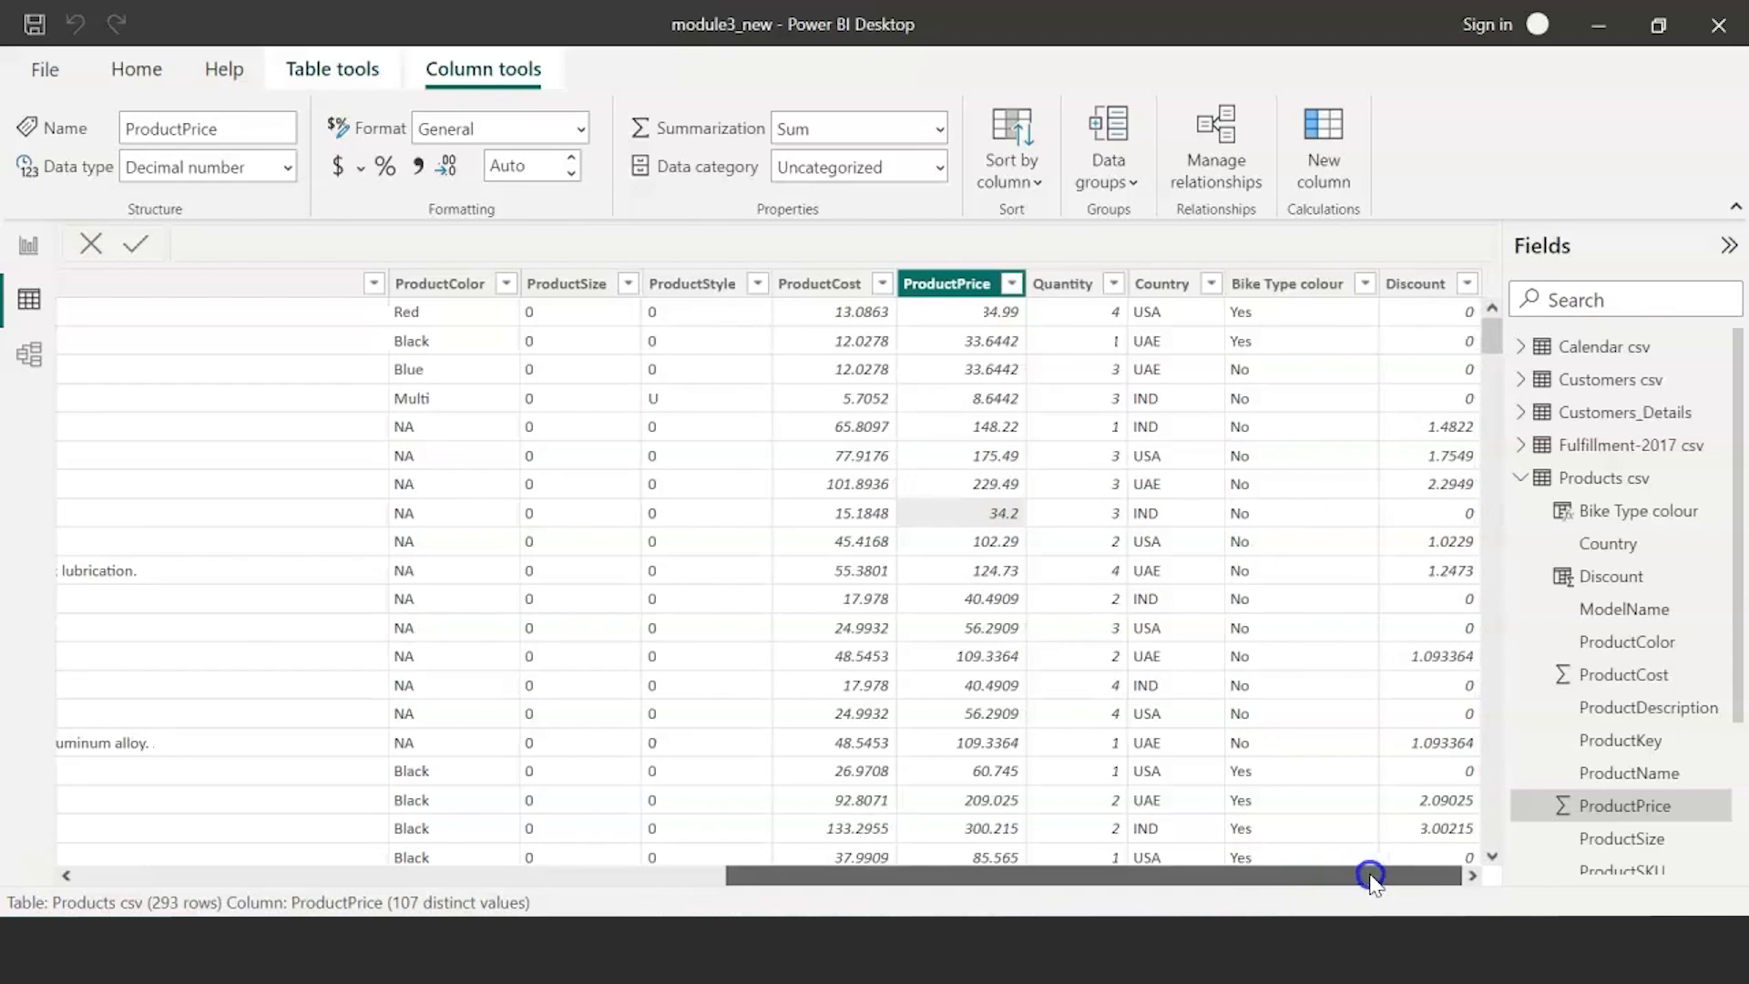
{"action": "left_click", "coordinate": [1009, 463]}
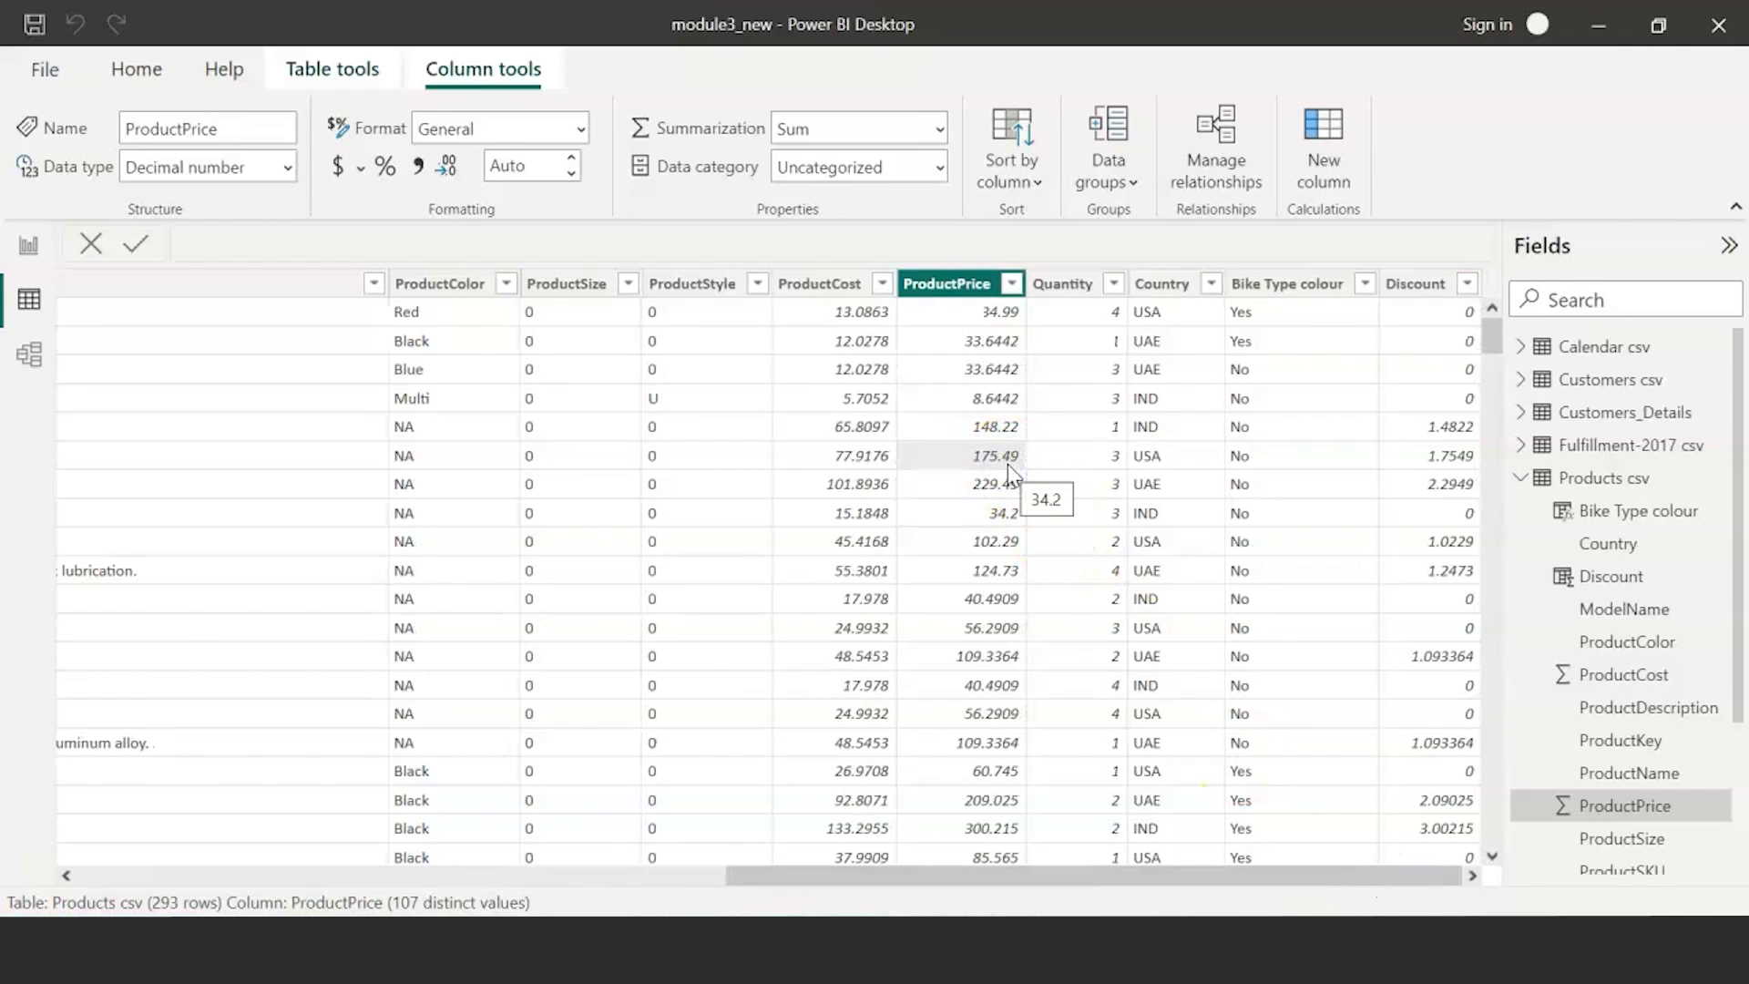
{"action": "left_click", "coordinate": [1437, 462]}
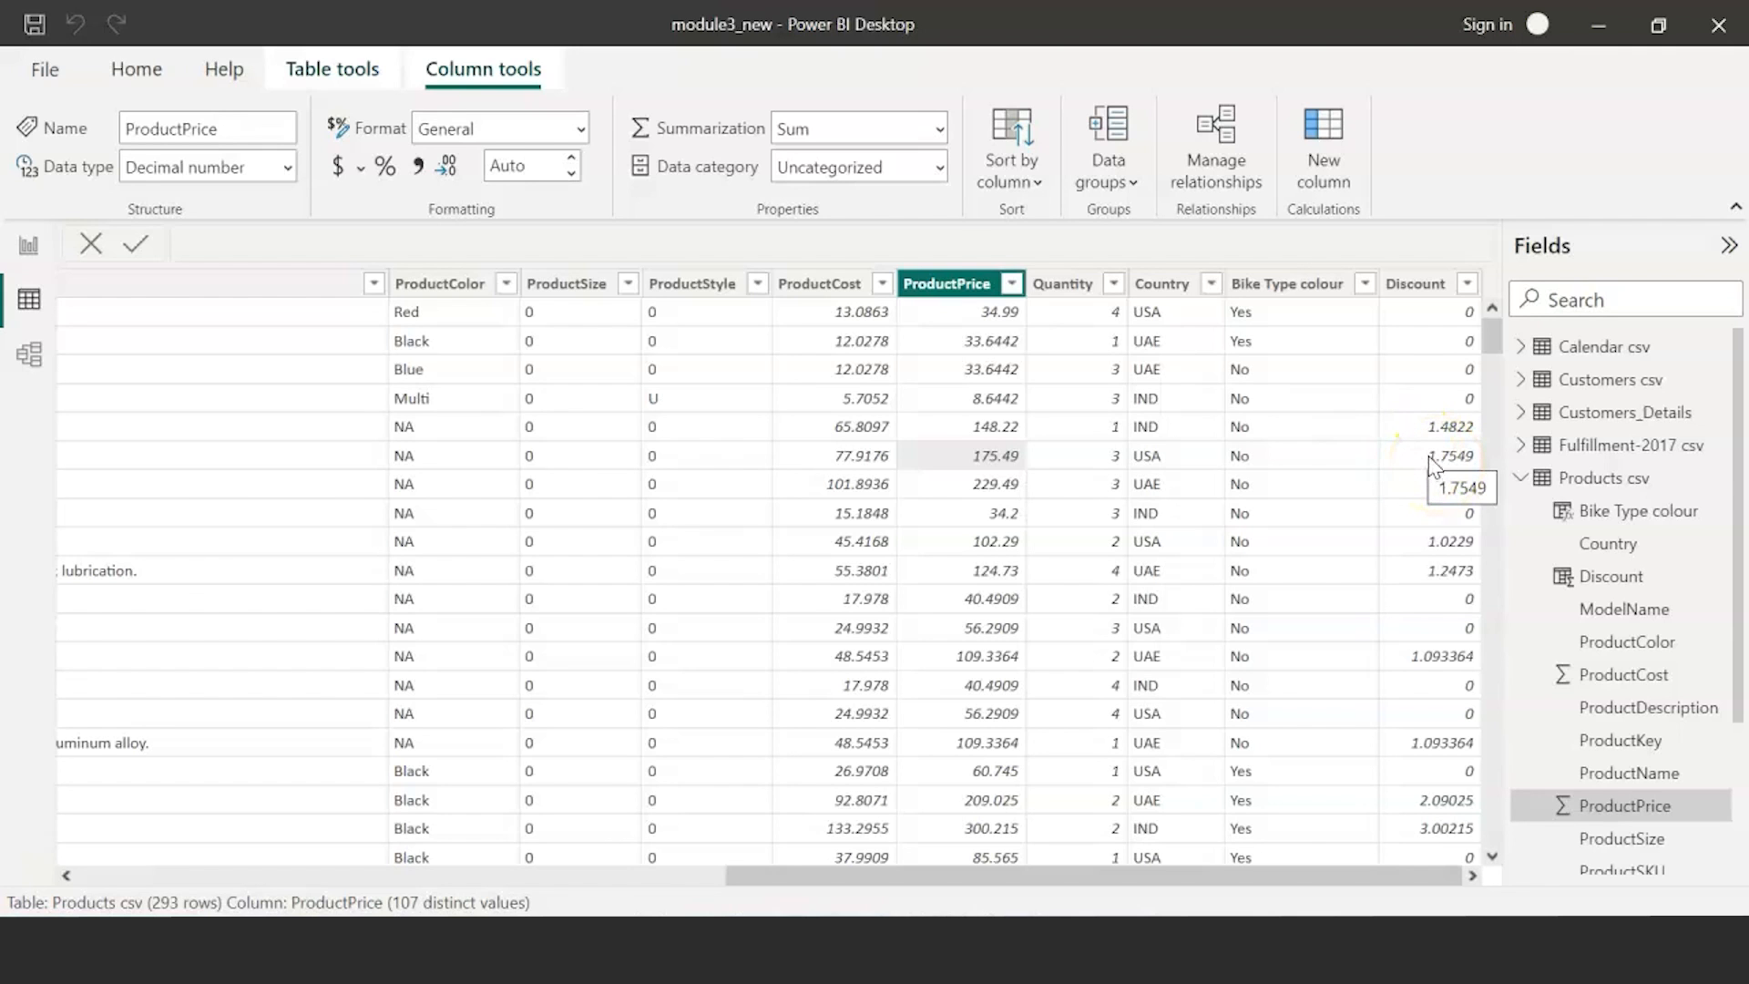
{"action": "scroll", "coordinate": [1421, 383], "scroll_direction": "down", "scroll_amount": 7}
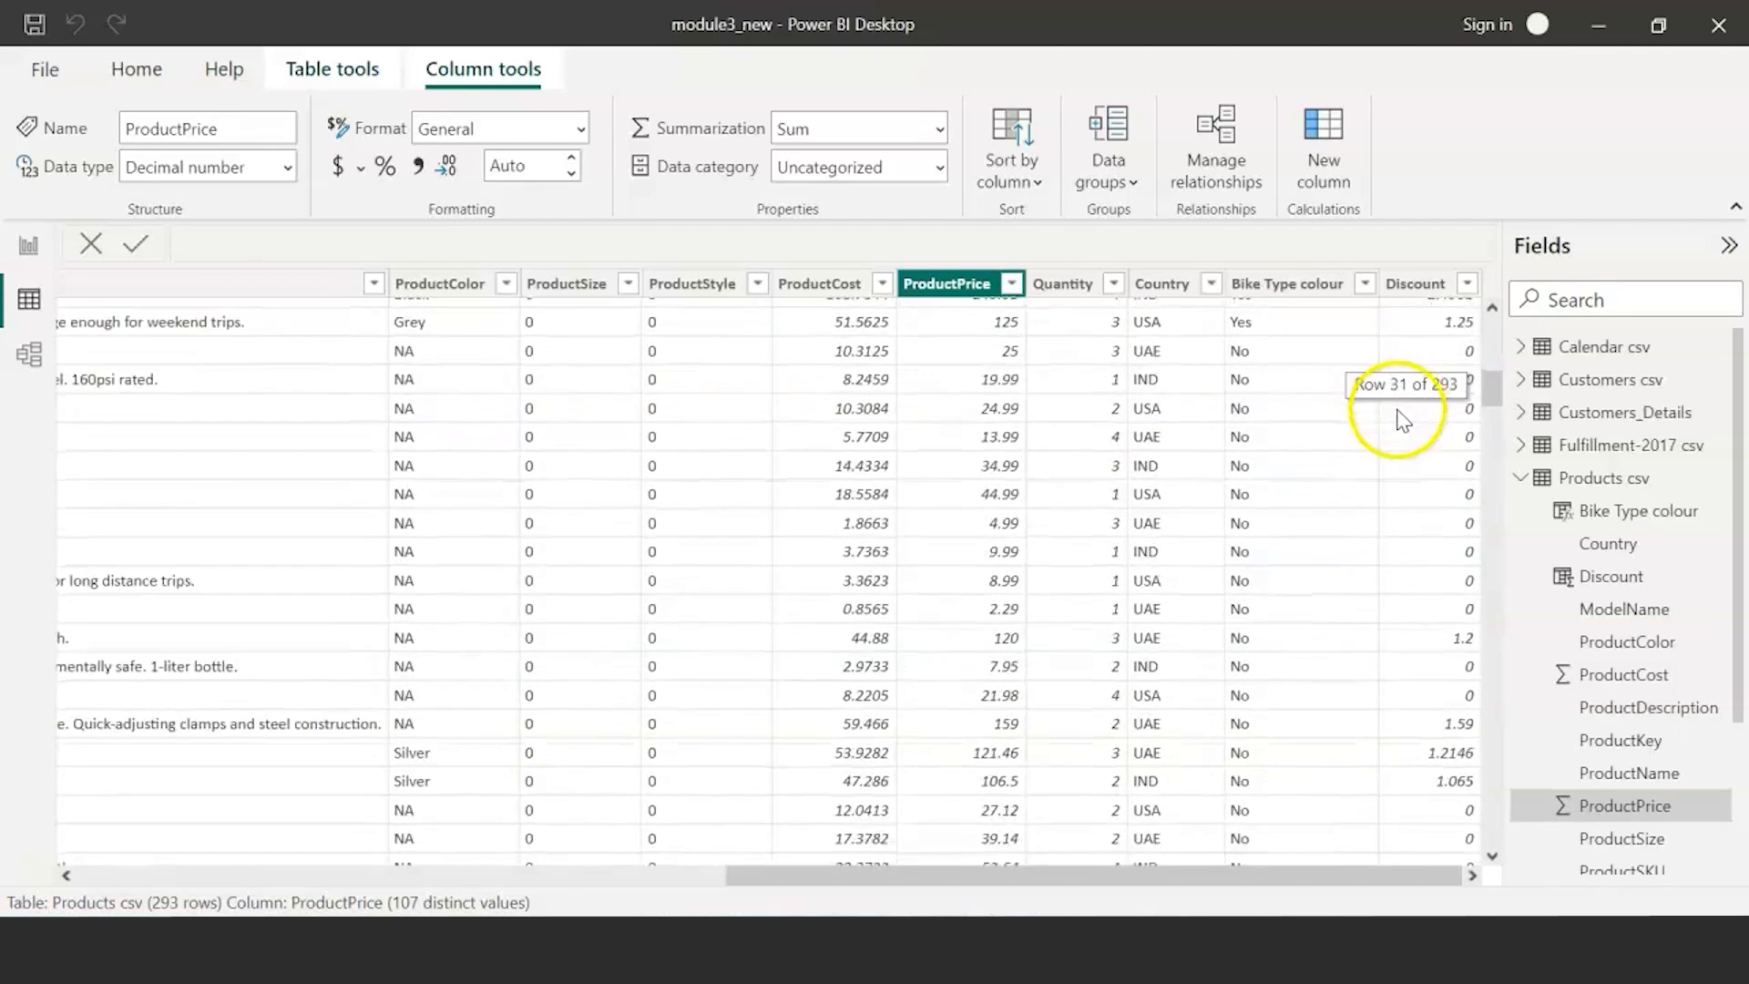
{"action": "scroll", "coordinate": [1422, 392], "scroll_direction": "up", "scroll_amount": 7}
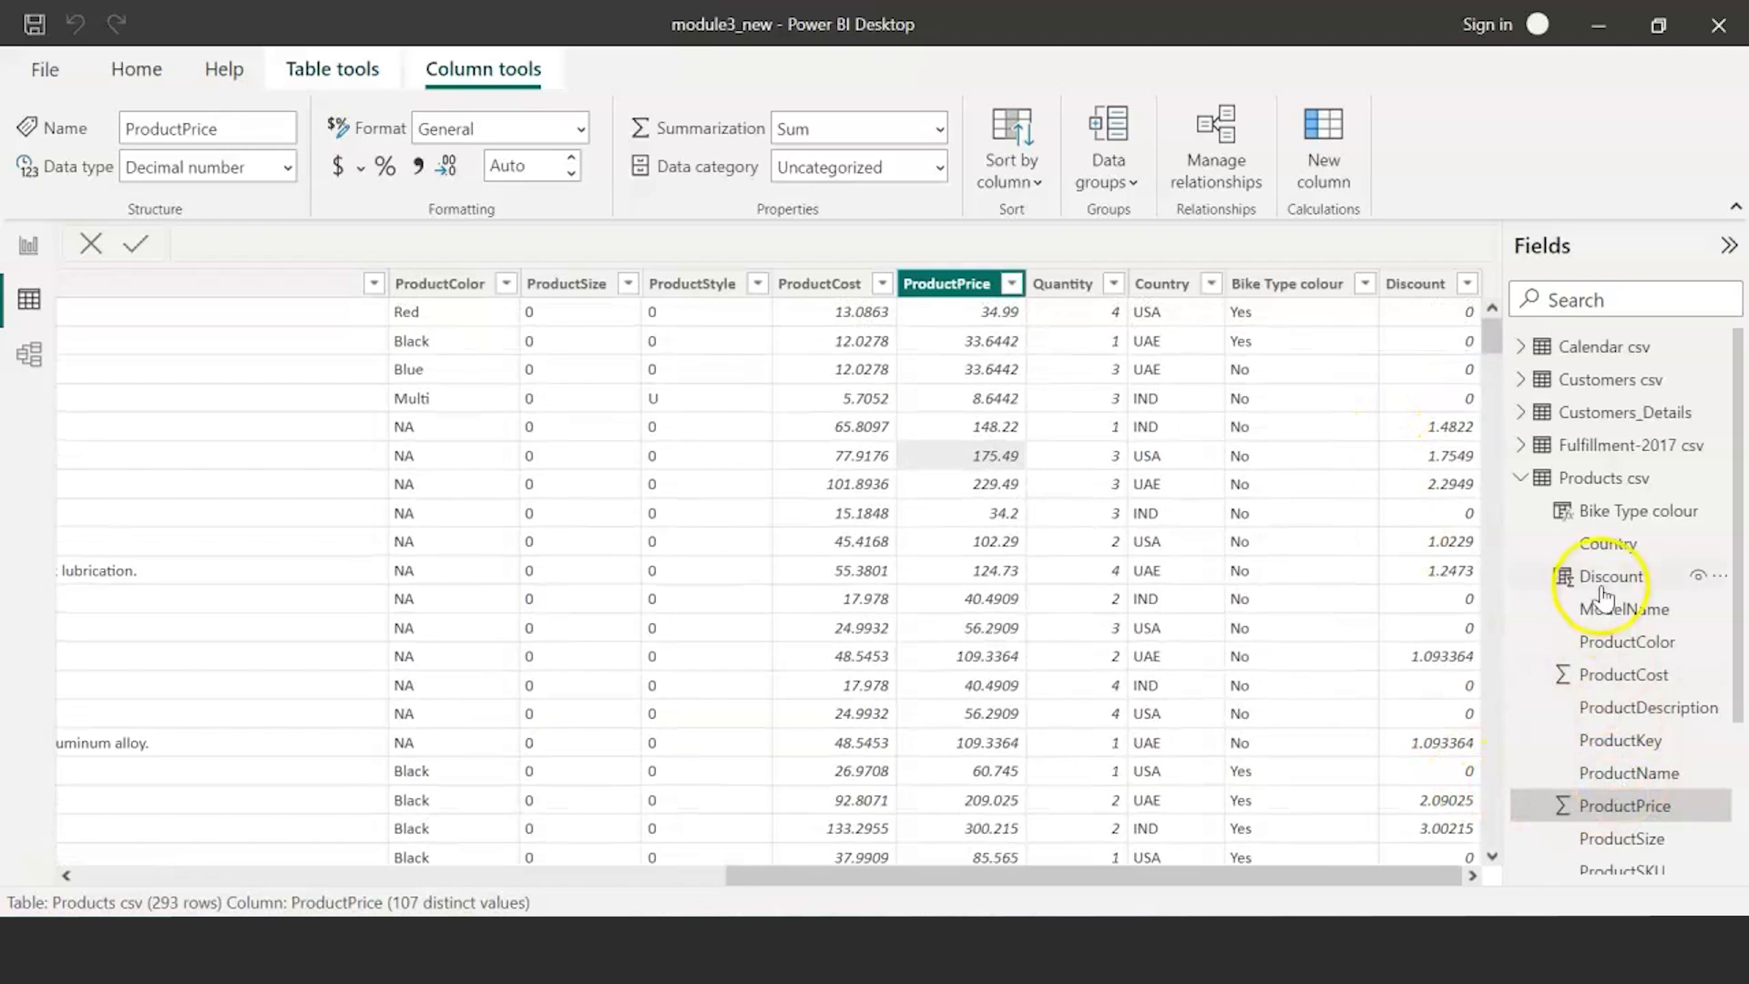
{"action": "left_click", "coordinate": [1601, 578]}
{"action": "left_click", "coordinate": [1576, 511]}
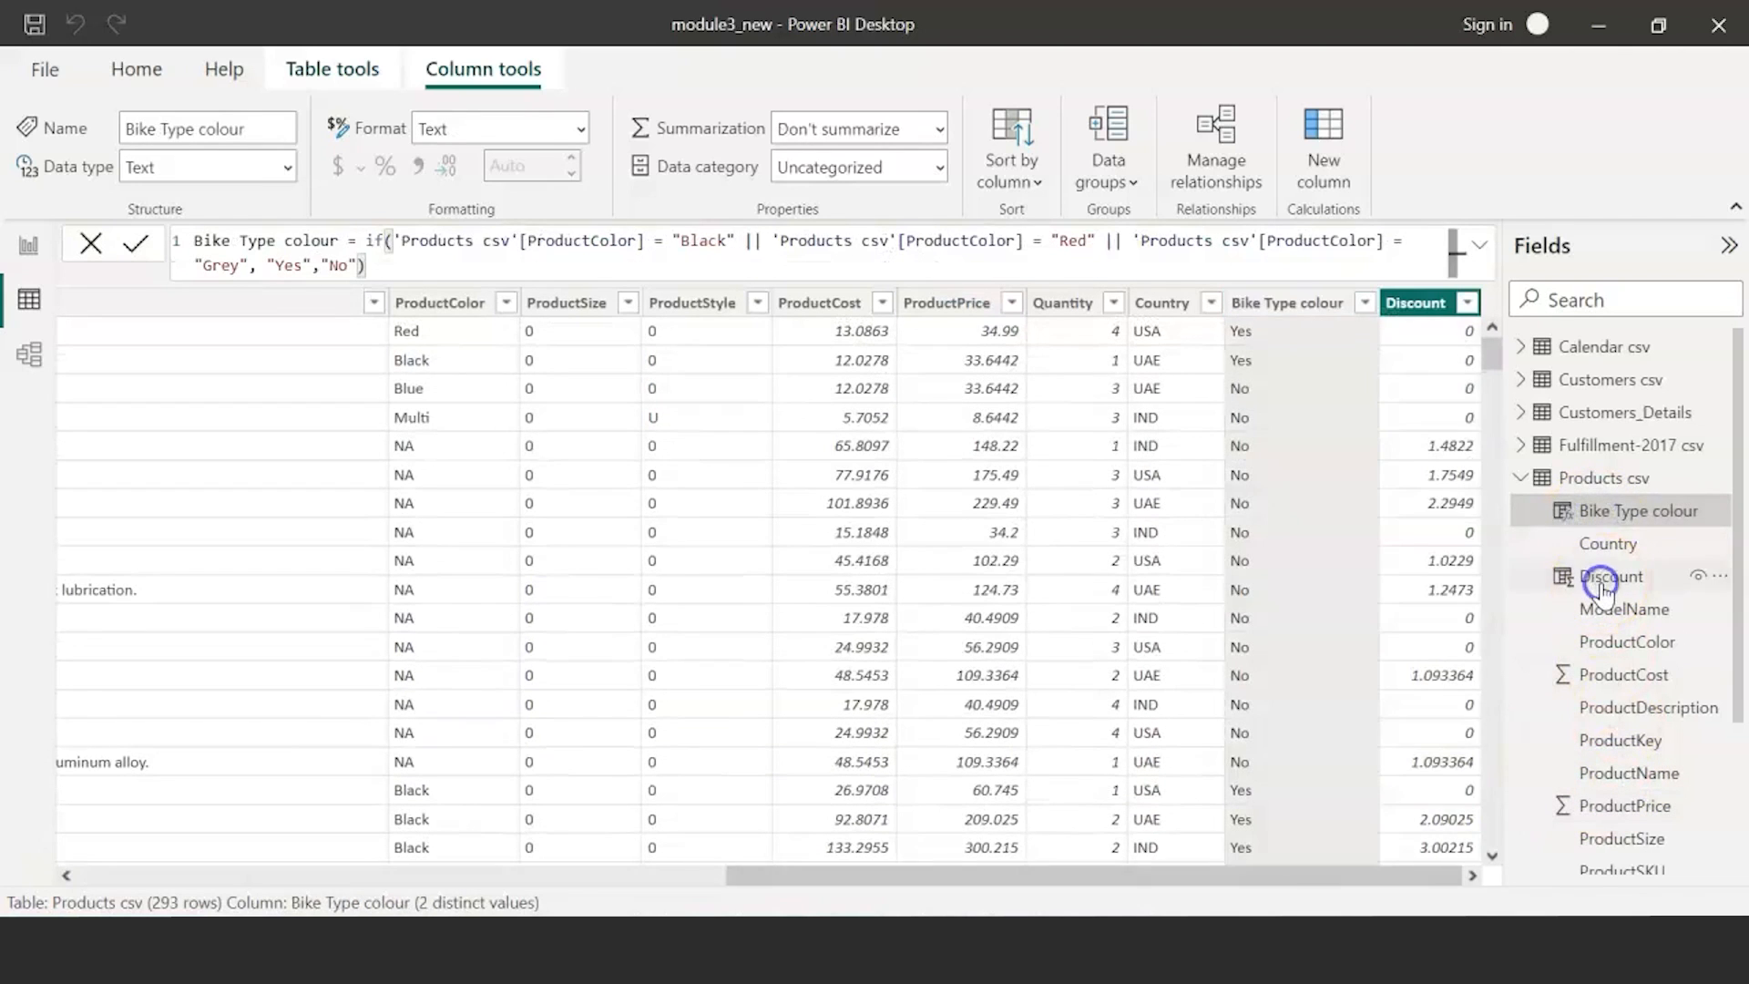
{"action": "left_click", "coordinate": [1596, 588]}
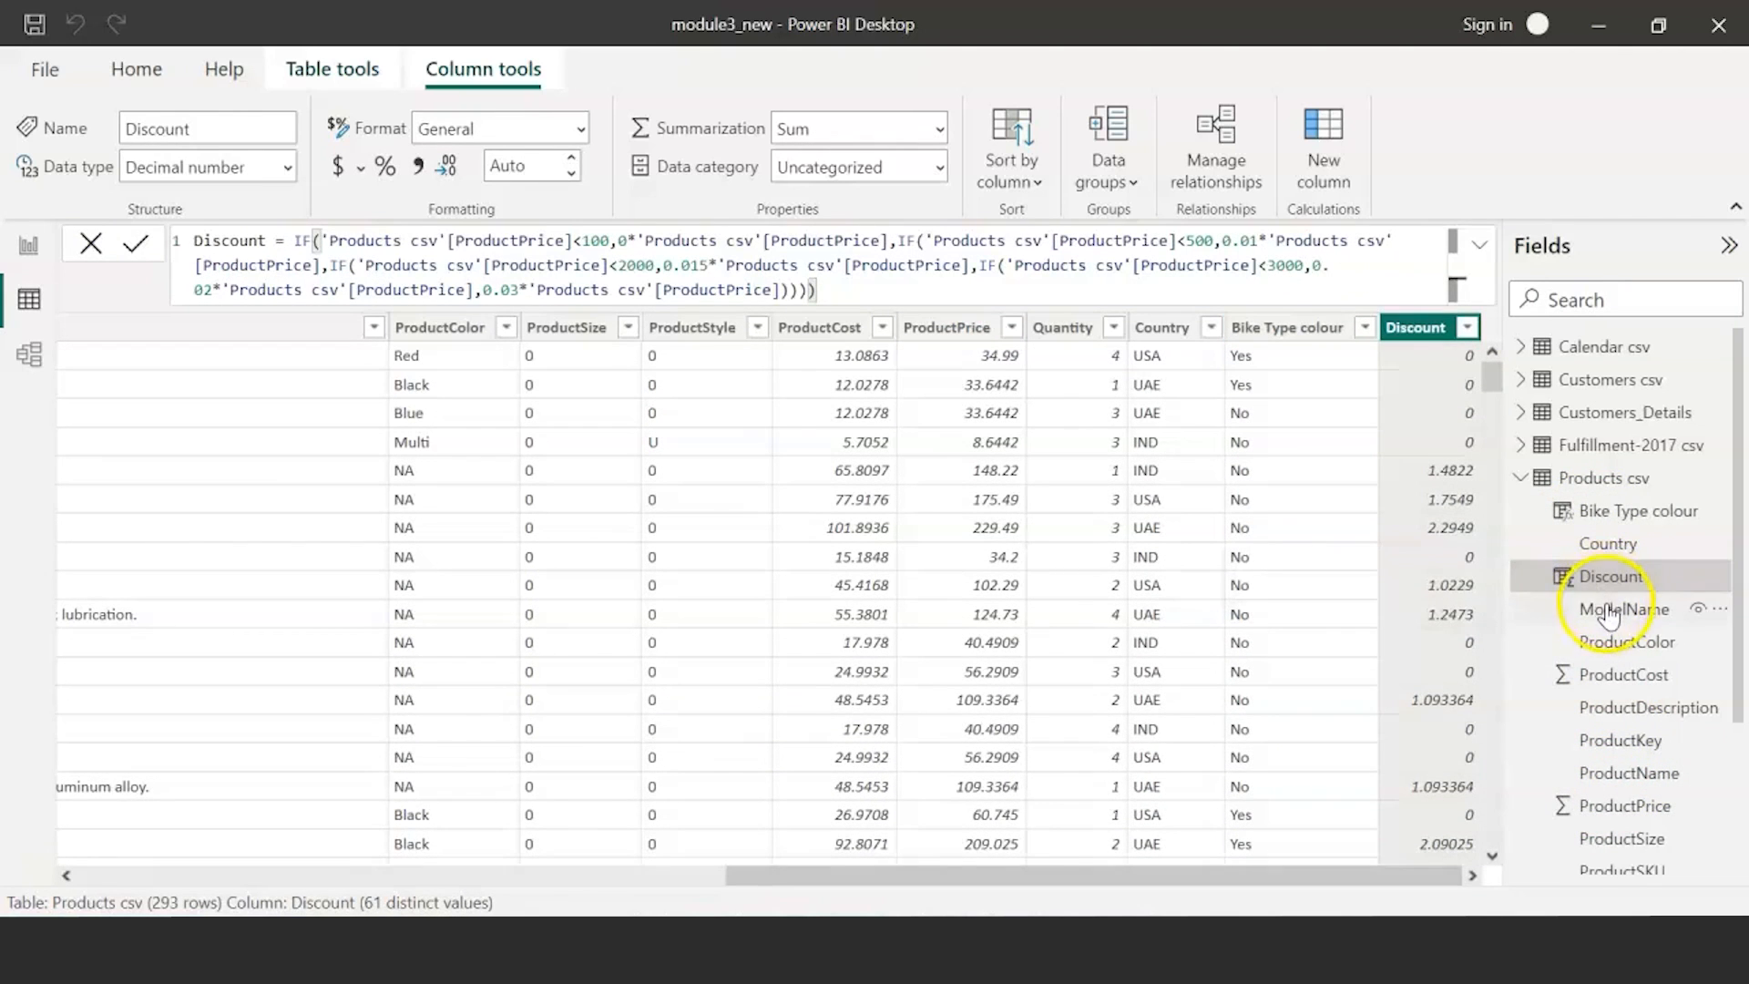
- Collapse the Products csv fields, expand the Sales-2017 csv table and show its data
{"action": "left_click", "coordinate": [1519, 480]}
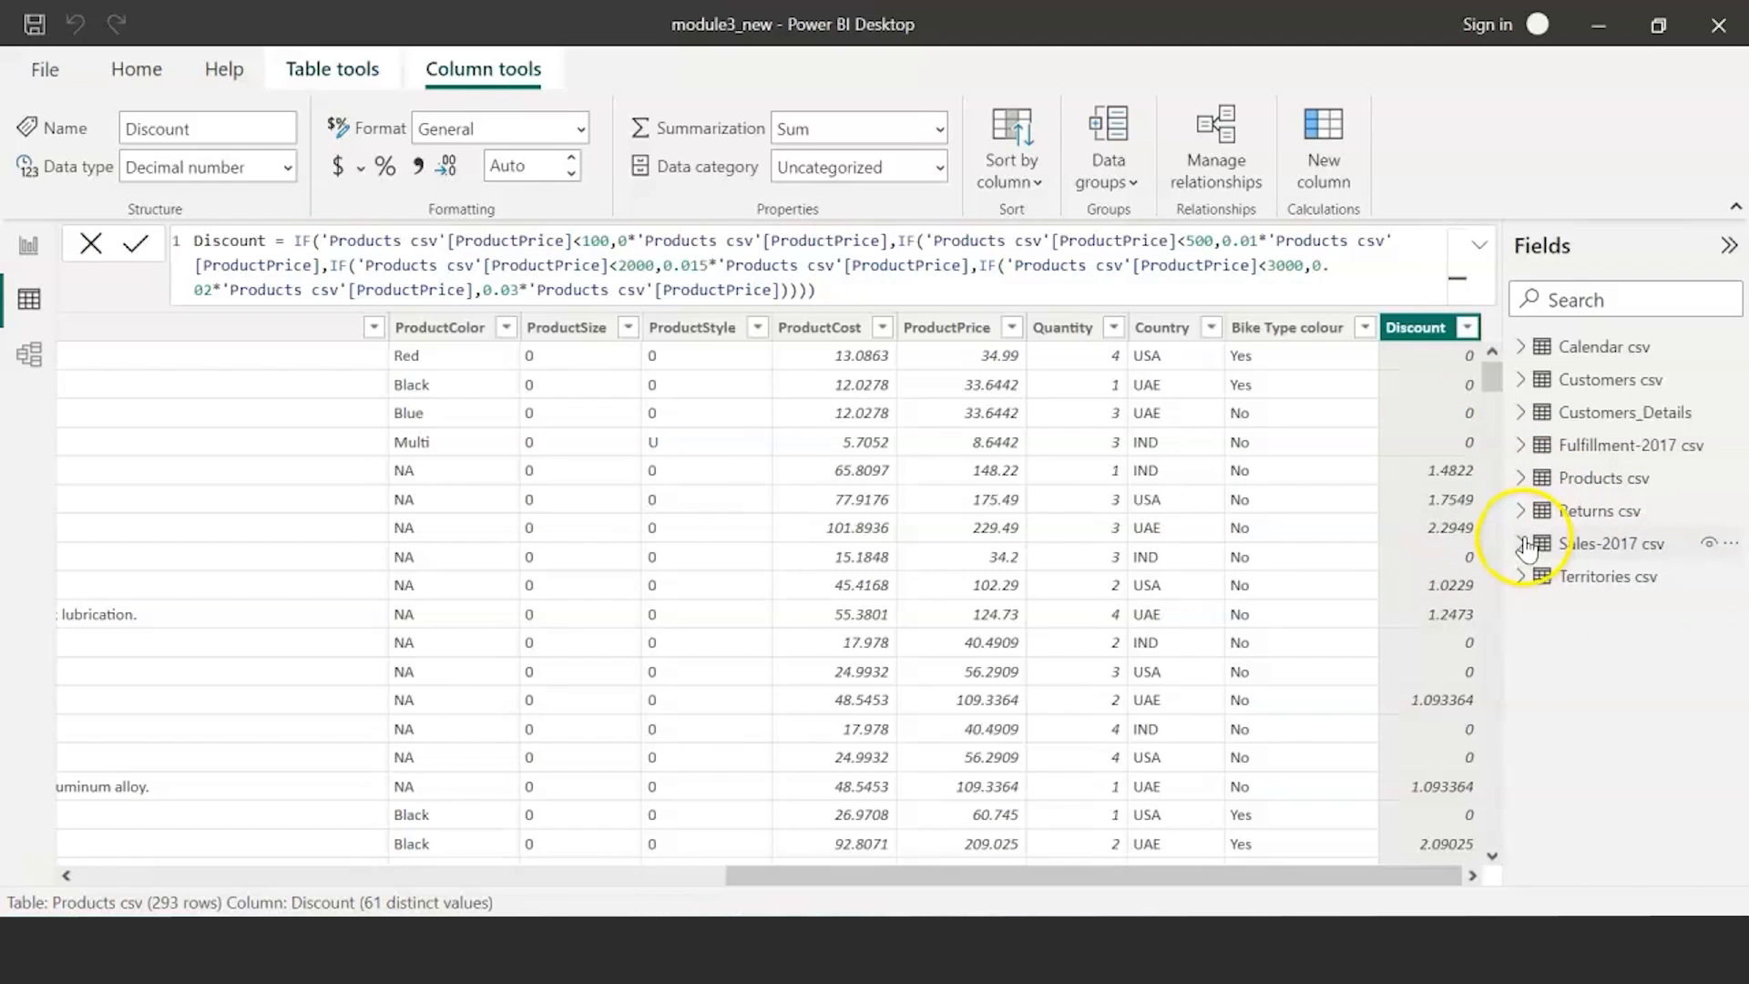
{"action": "left_click", "coordinate": [1520, 543]}
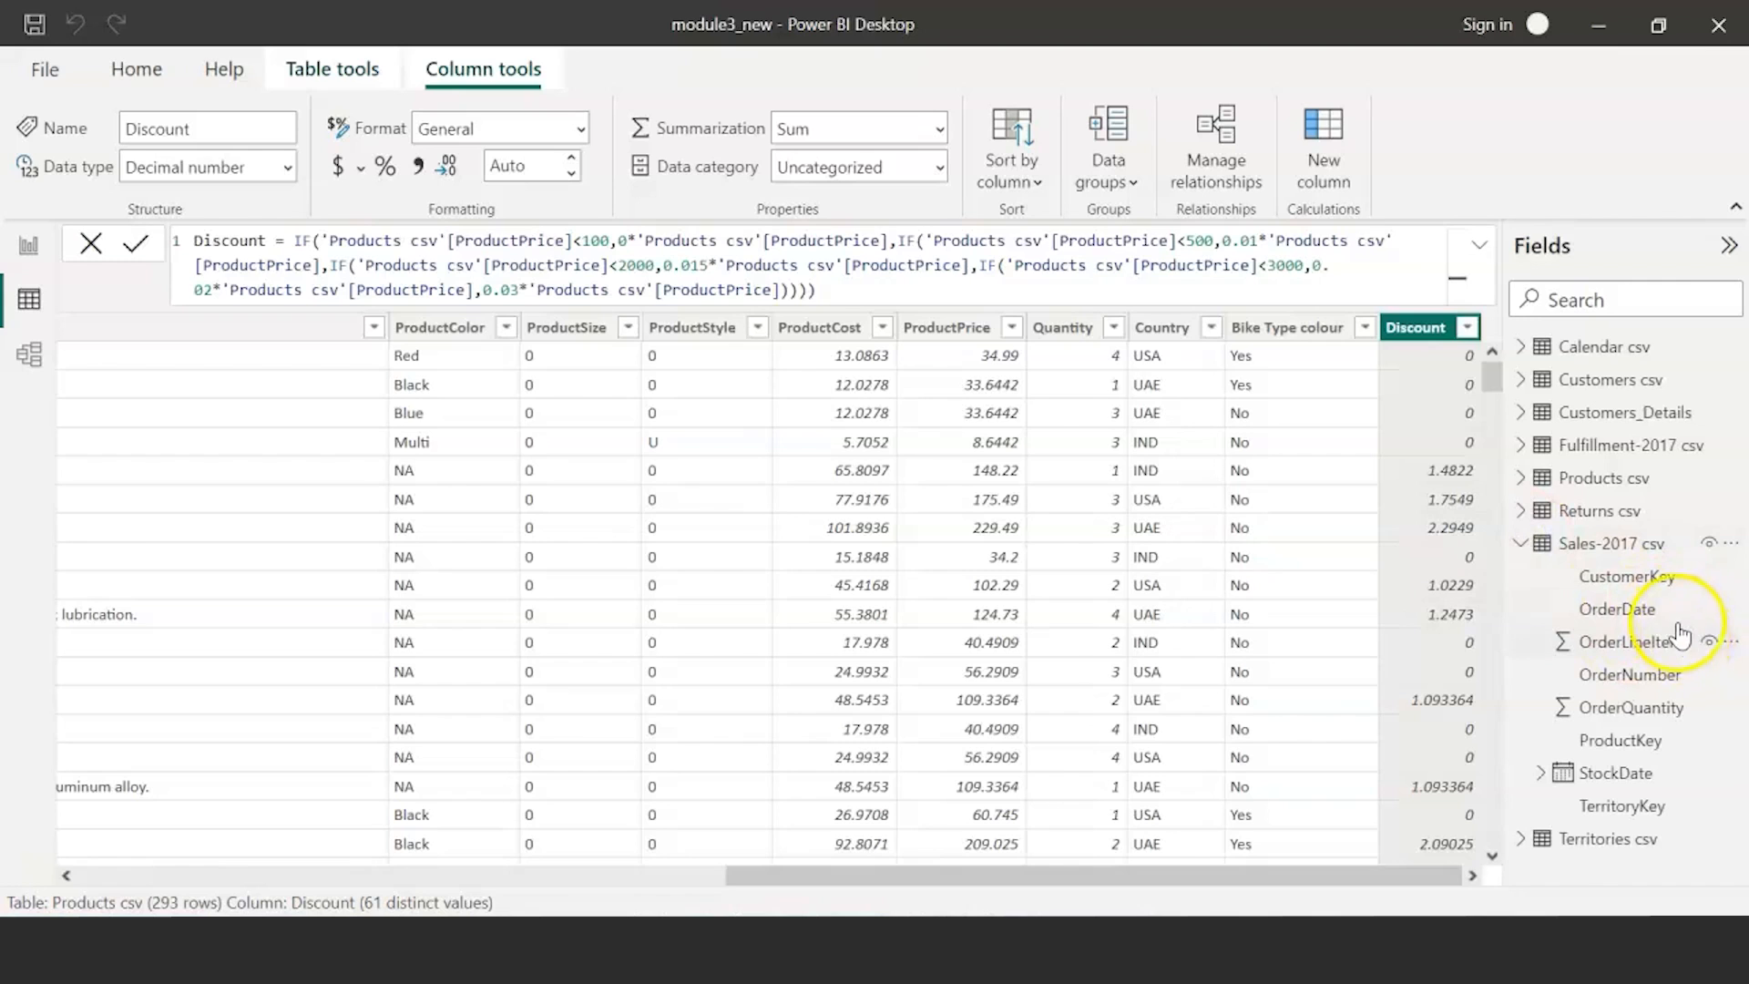
{"action": "left_click", "coordinate": [1609, 545]}
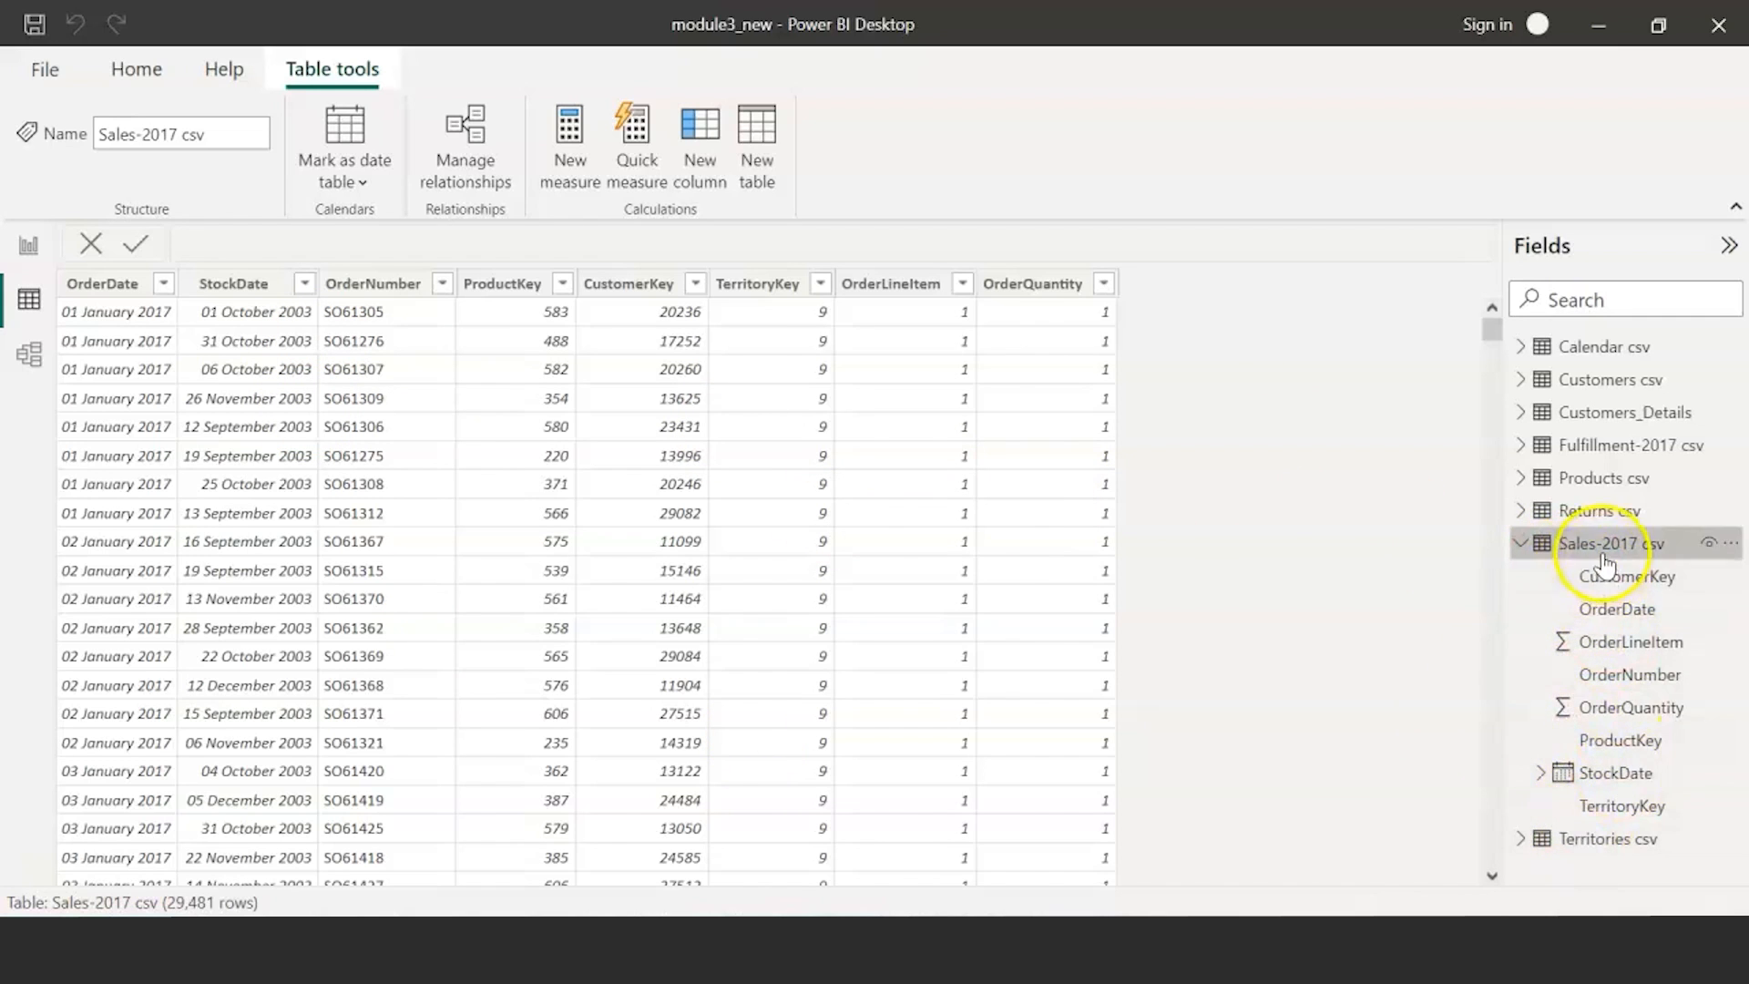
- Add a calculated column to the Sales-2017 csv table and name it Cost
{"action": "mouse_move", "coordinate": [1596, 567]}
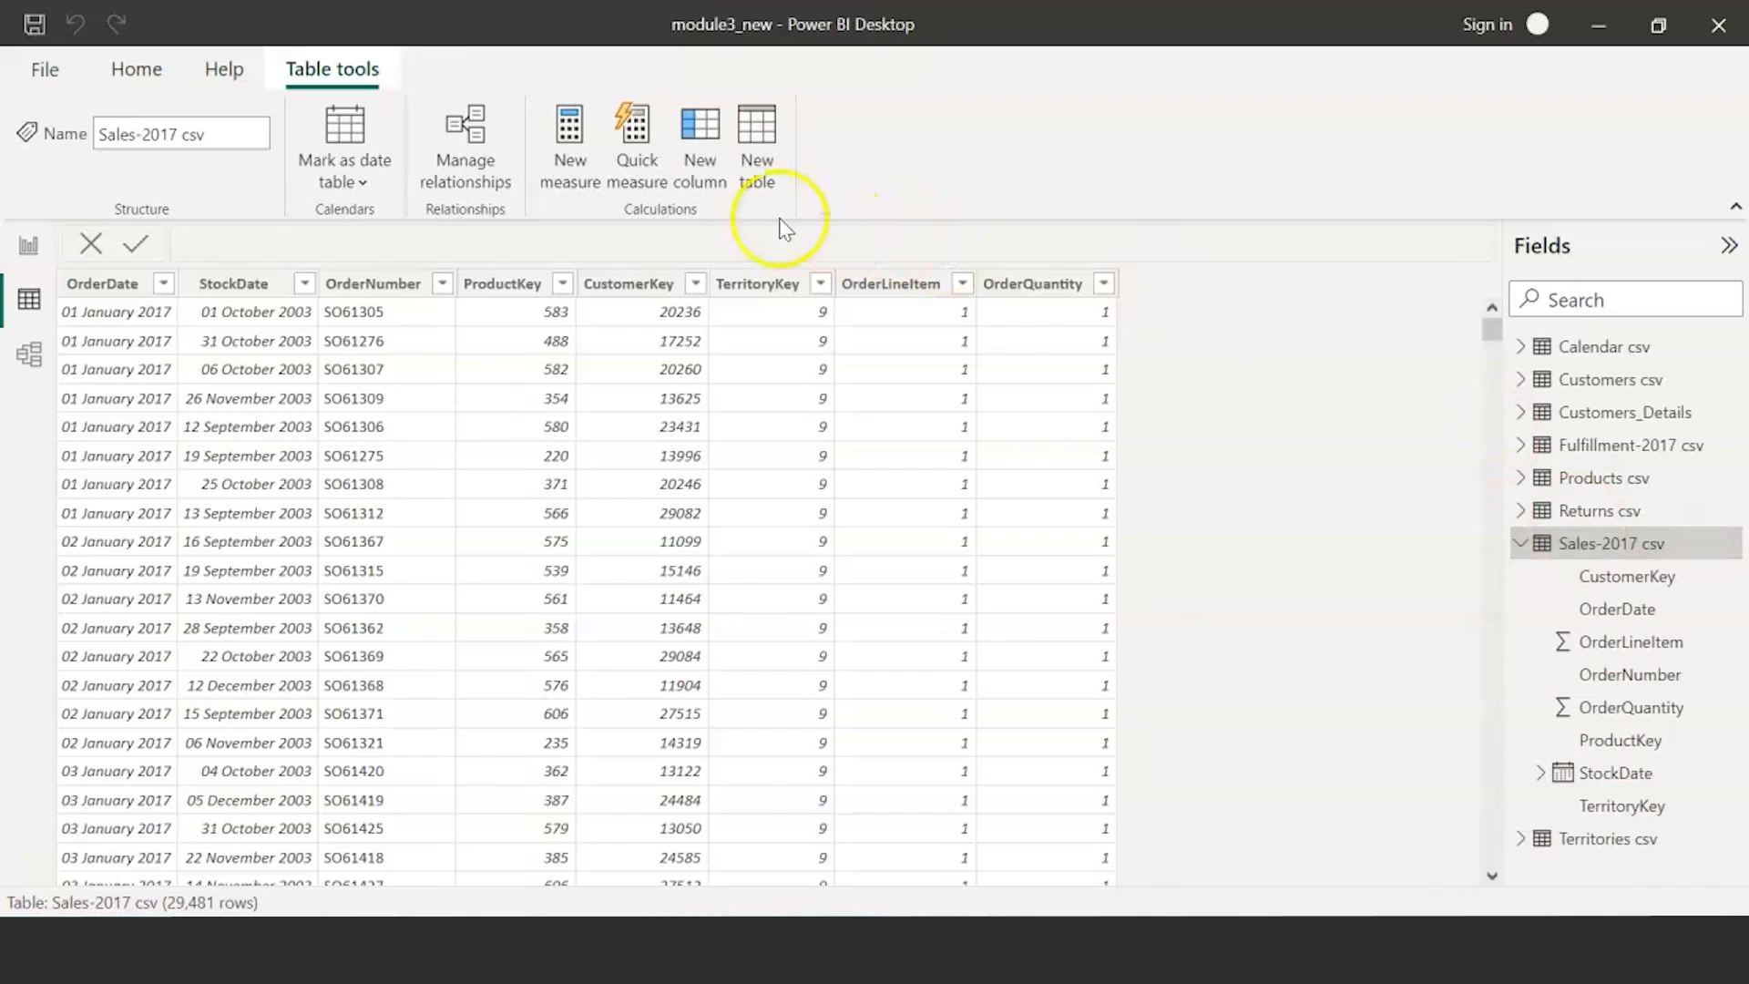
{"action": "left_click", "coordinate": [715, 162]}
{"action": "left_click", "coordinate": [292, 242]}
{"action": "double_click", "coordinate": [219, 241]}
{"action": "type", "text": "Cost ="}
{"action": "left_click", "coordinate": [284, 244]}
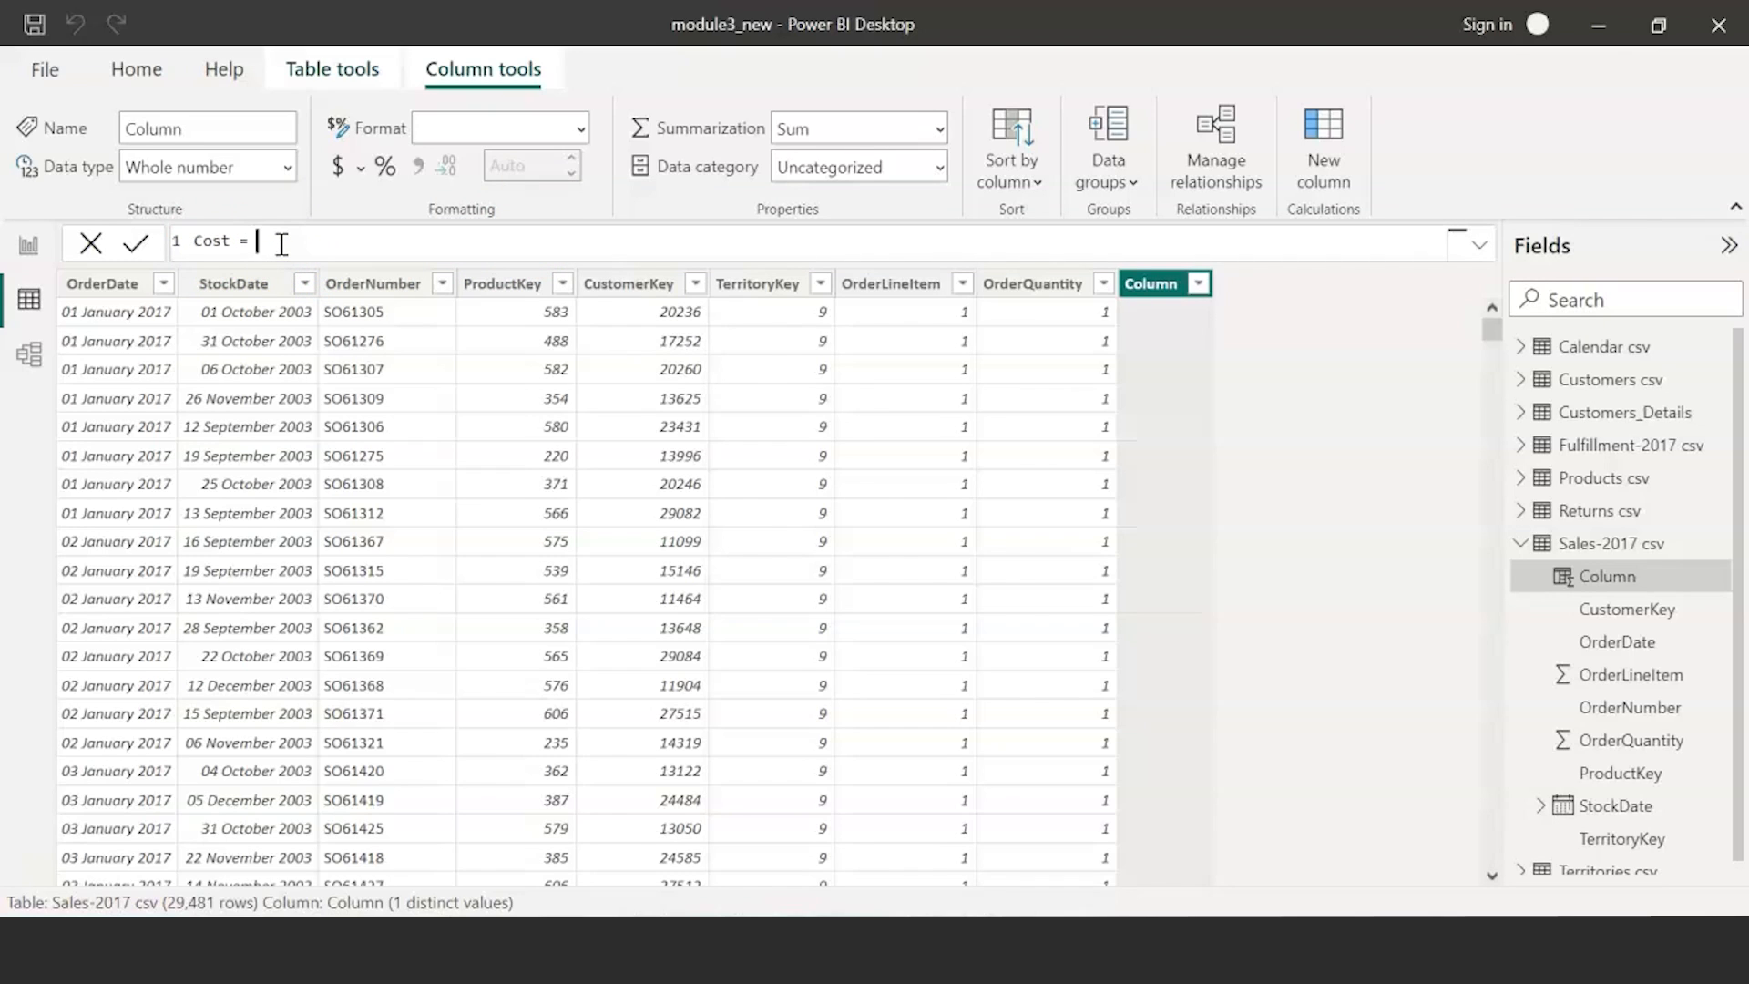
- Begin the Cost formula with 'Sales-2017 csv'[OrderQuantity] followed by the multiplication operator
{"action": "type", "text": "order"}
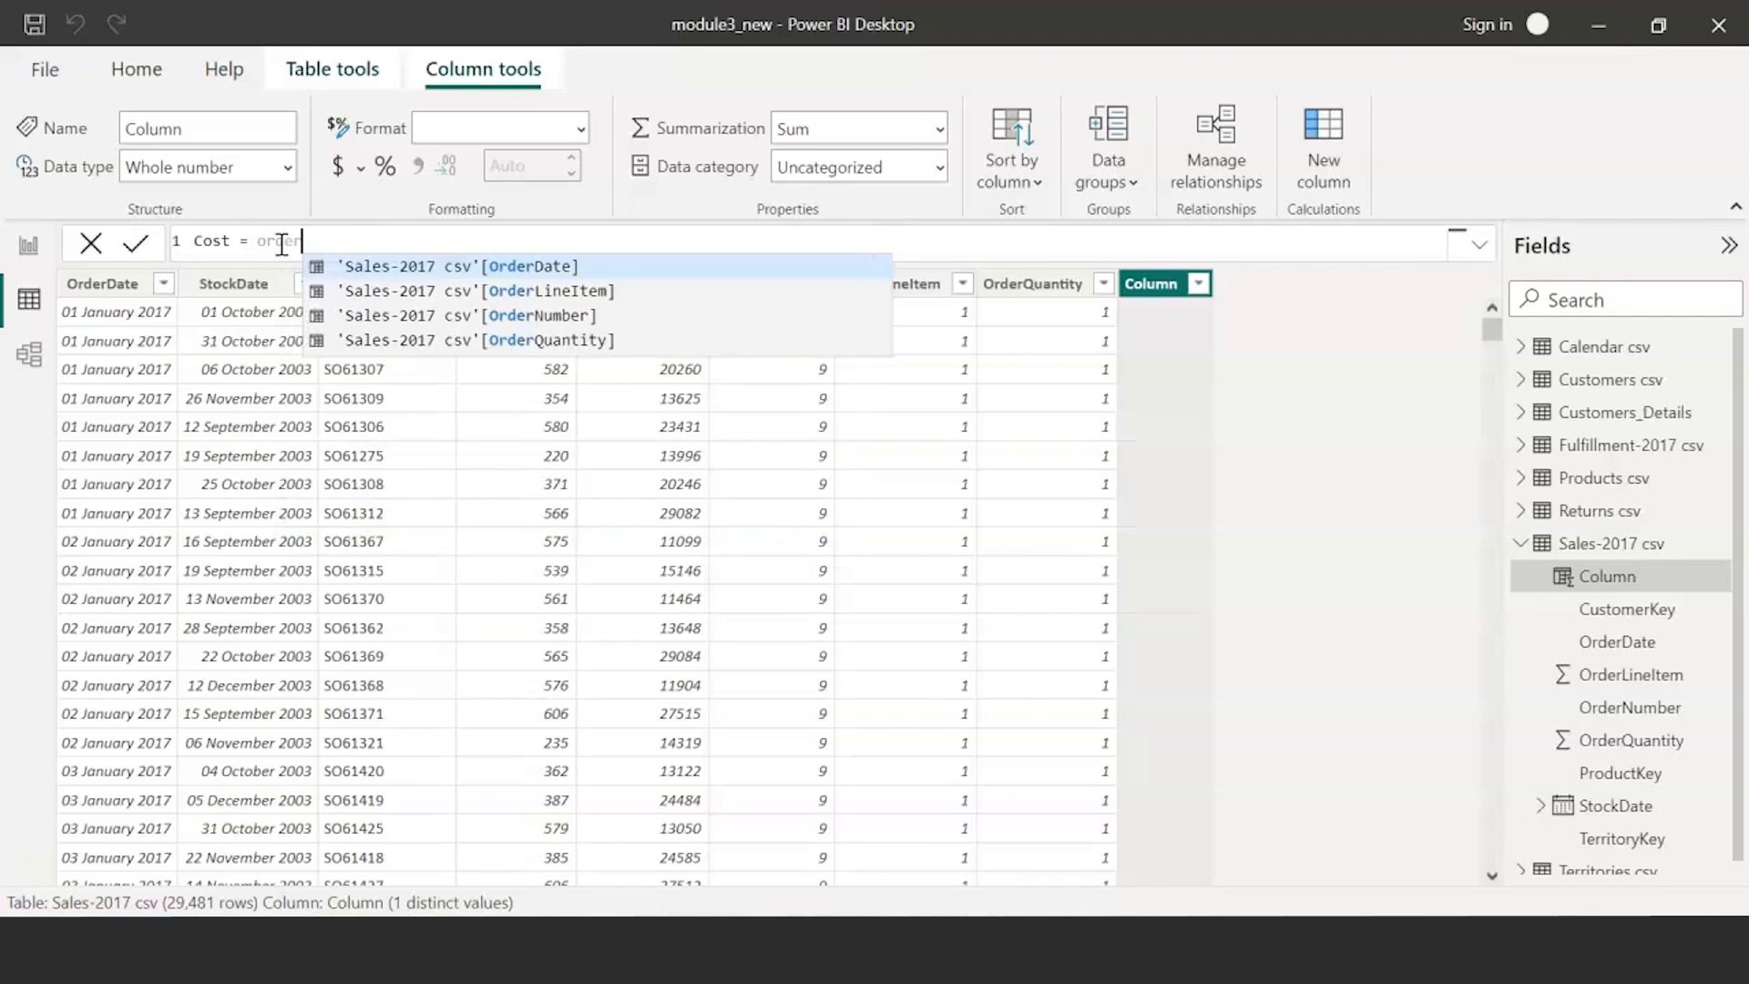
{"action": "key", "text": "Down"}
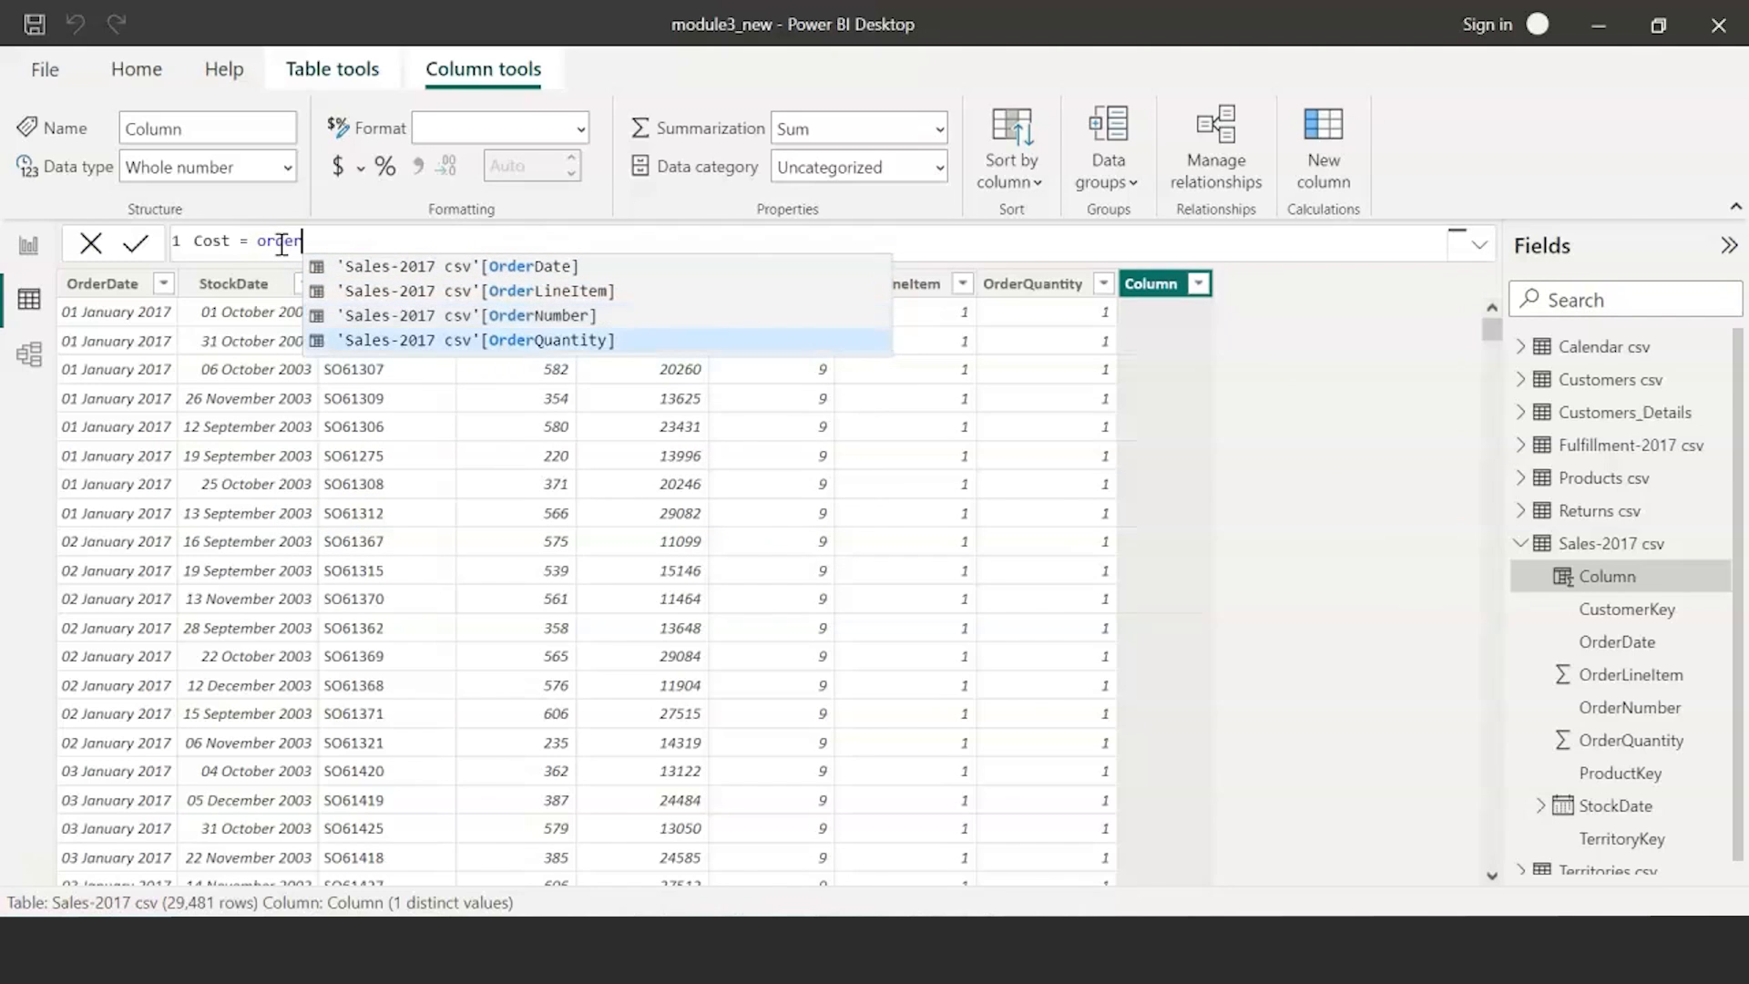
{"action": "key", "text": "Tab"}
{"action": "type", "text": "*"}
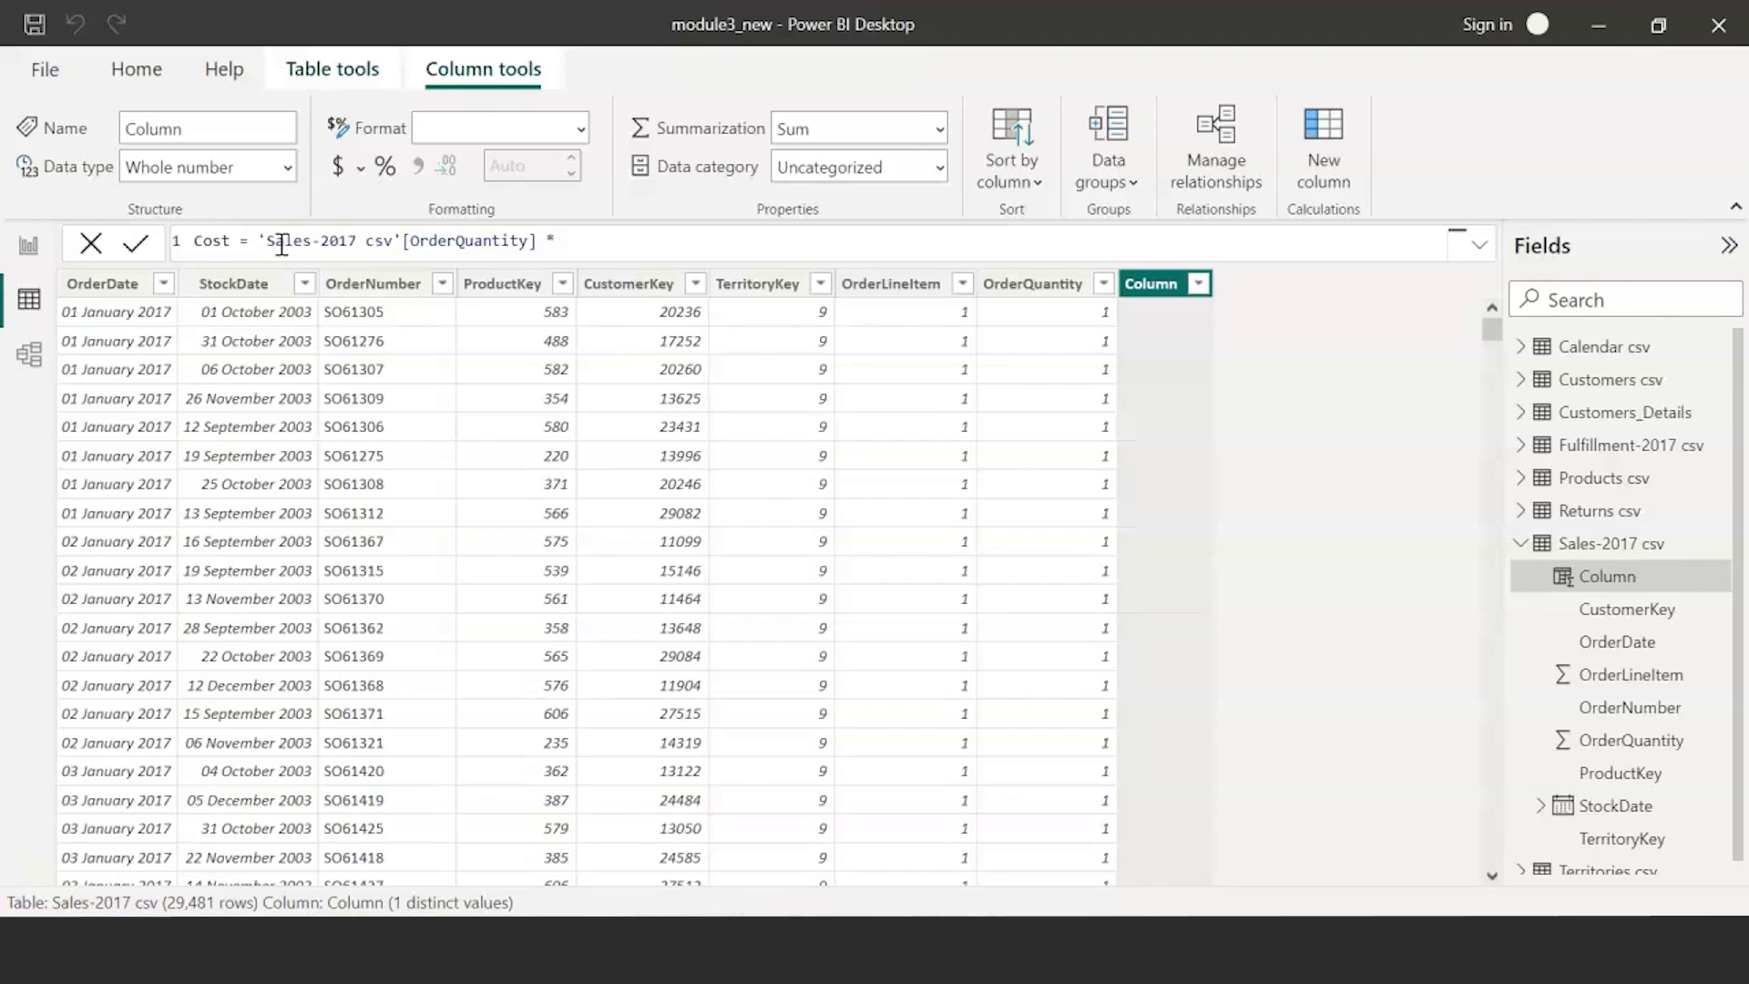
- Add the RELATED function as the second factor of the Cost formula, with its opening parenthesis
{"action": "type", "text": "realted"}
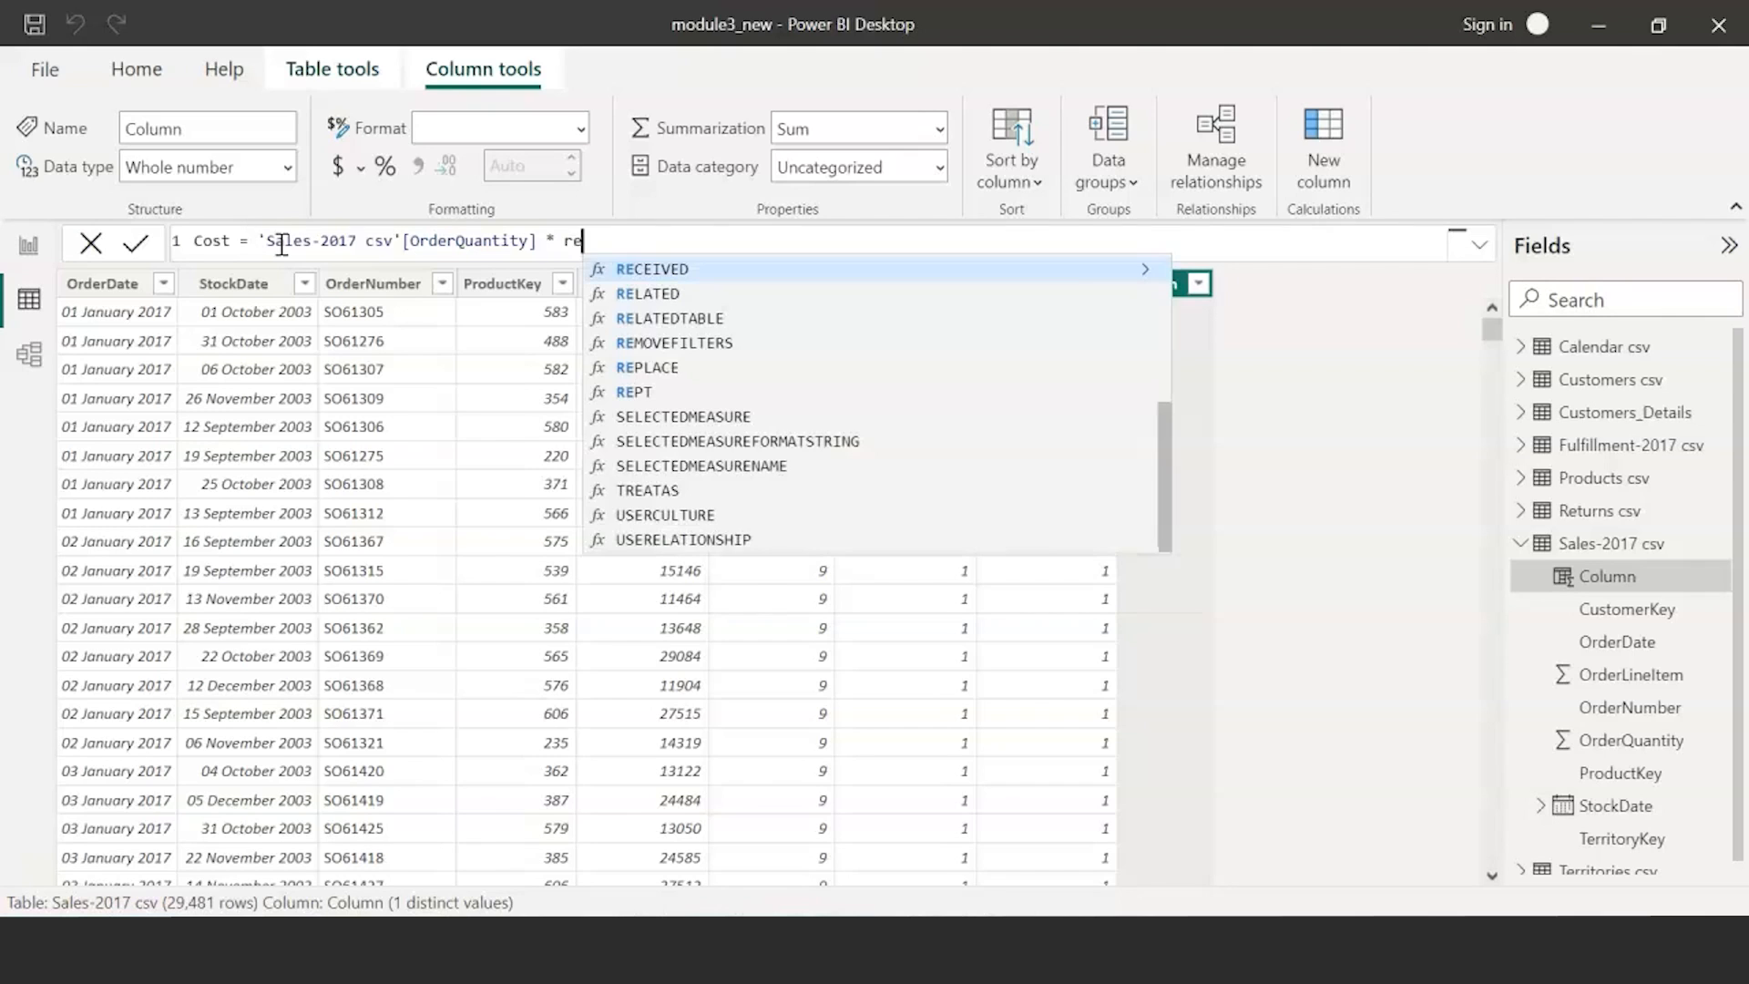
{"action": "key", "text": "BackSpace"}
{"action": "key", "text": "BackSpace"}
{"action": "key", "text": "BackSpace"}
{"action": "key", "text": "BackSpace"}
{"action": "key", "text": "BackSpace"}
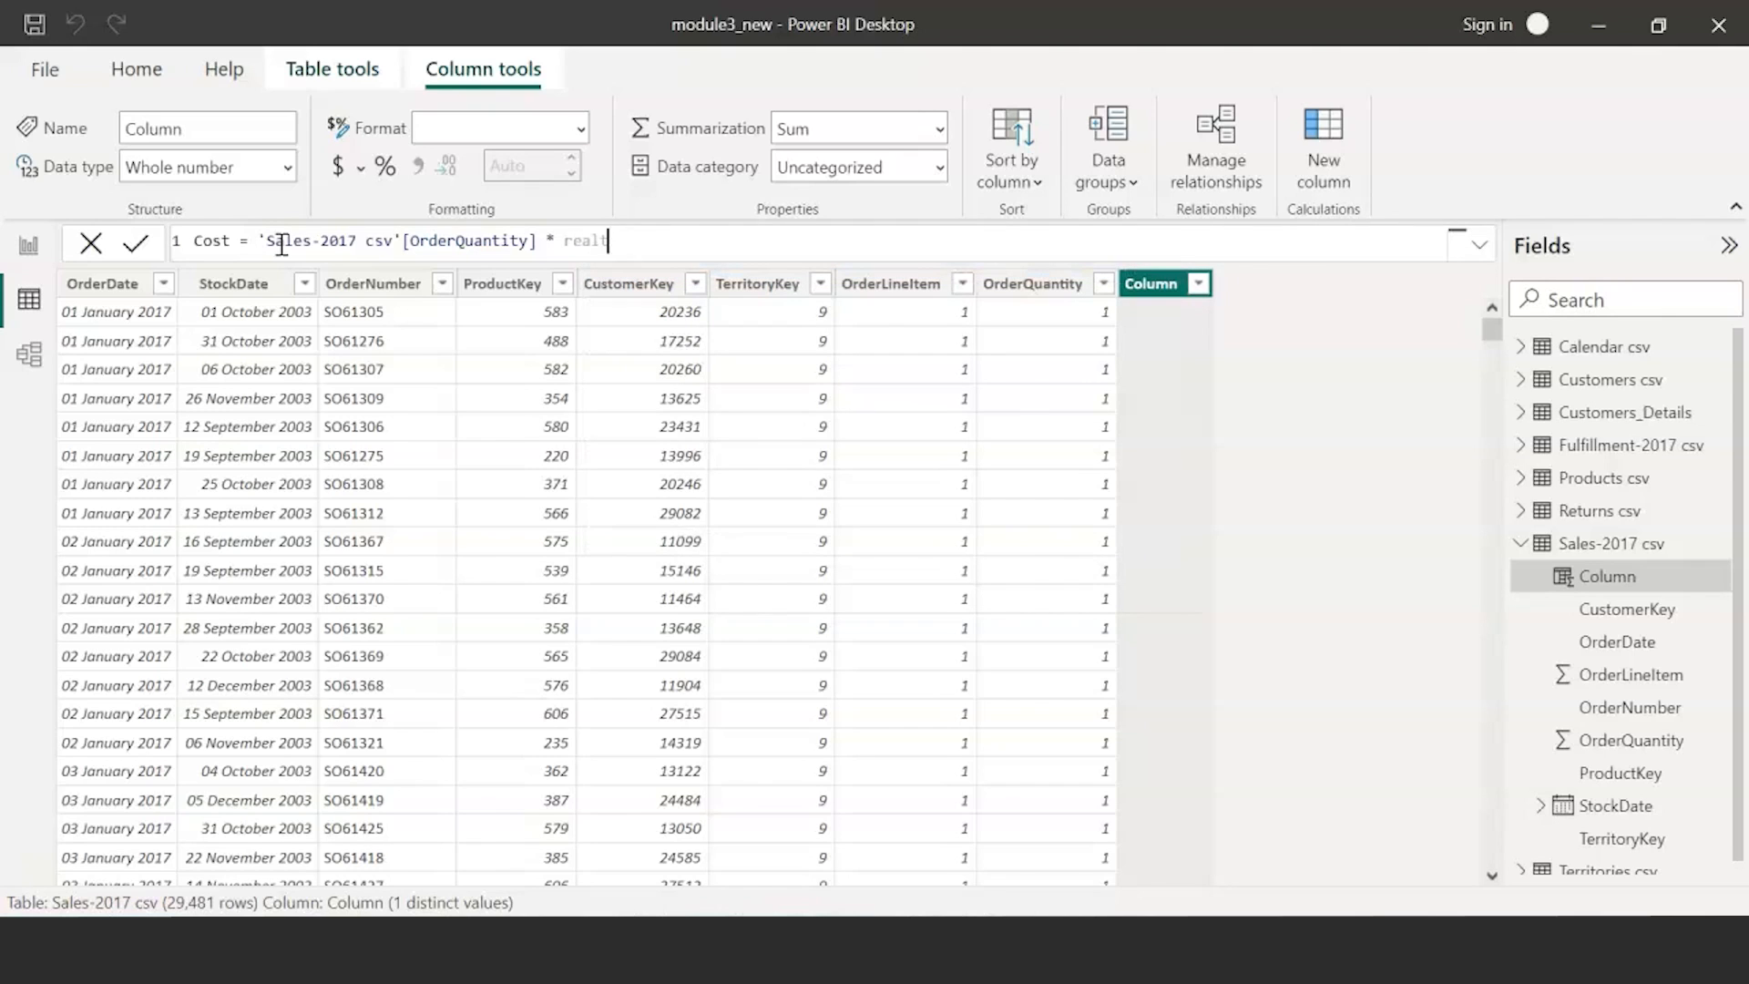
{"action": "type", "text": "lated"}
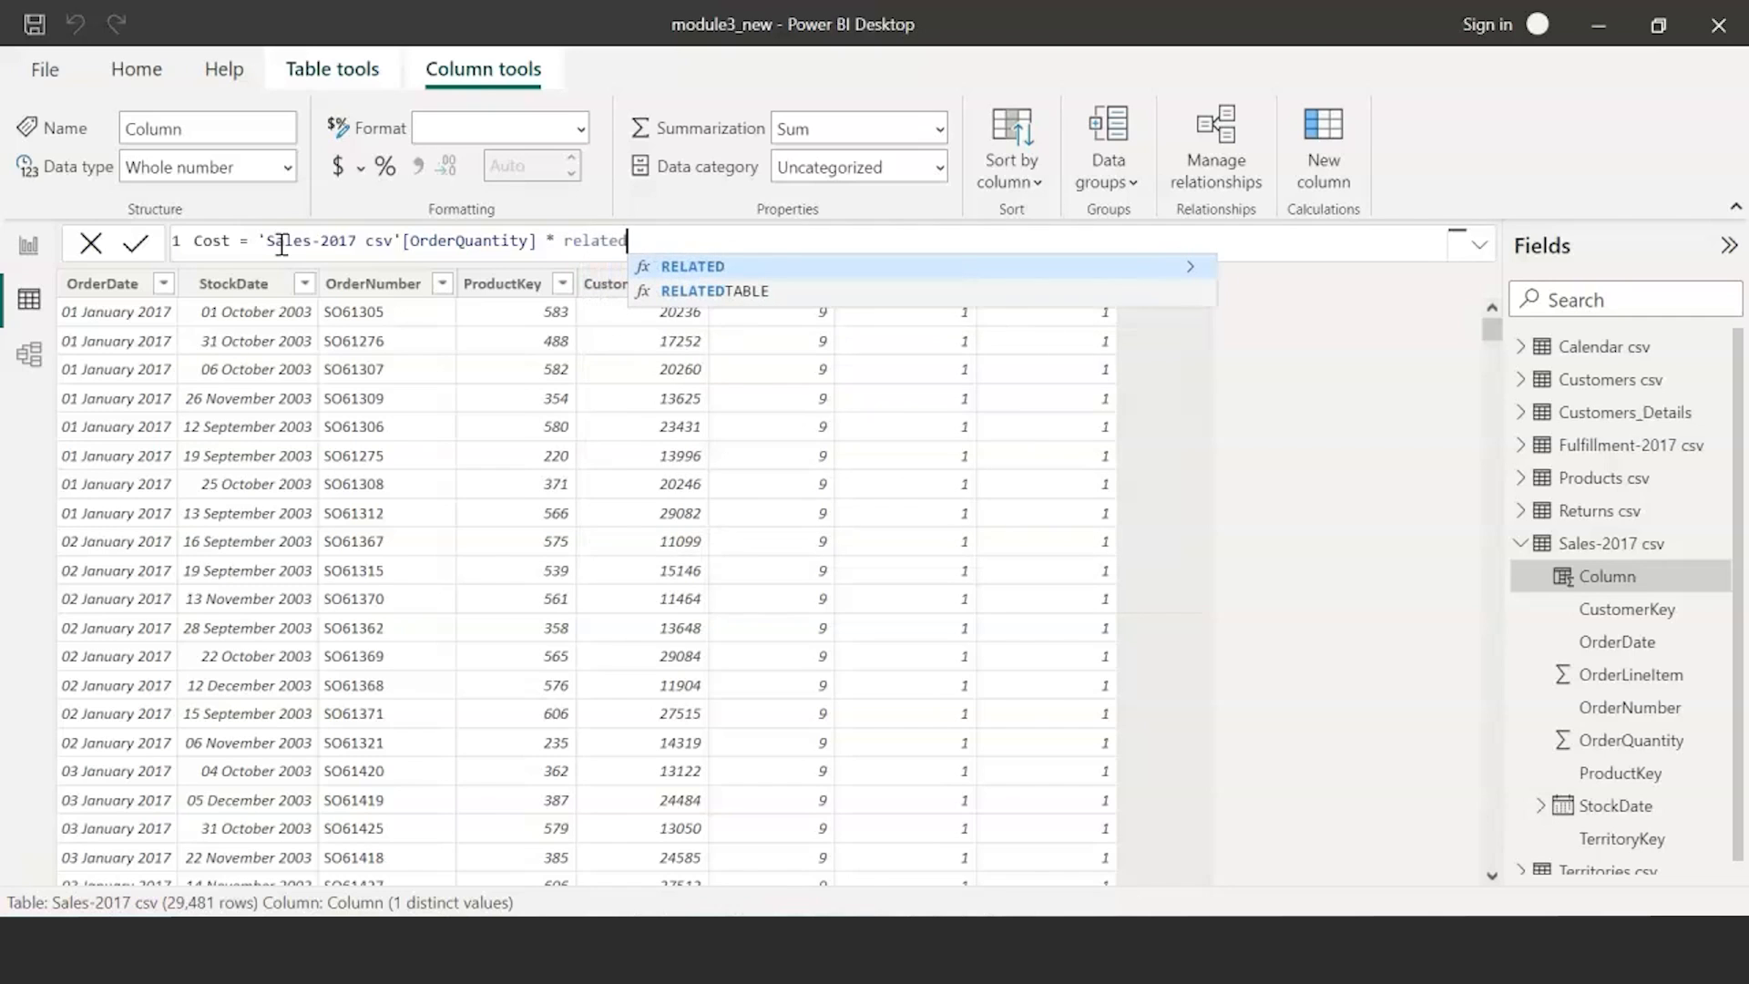
{"action": "type", "text": "("}
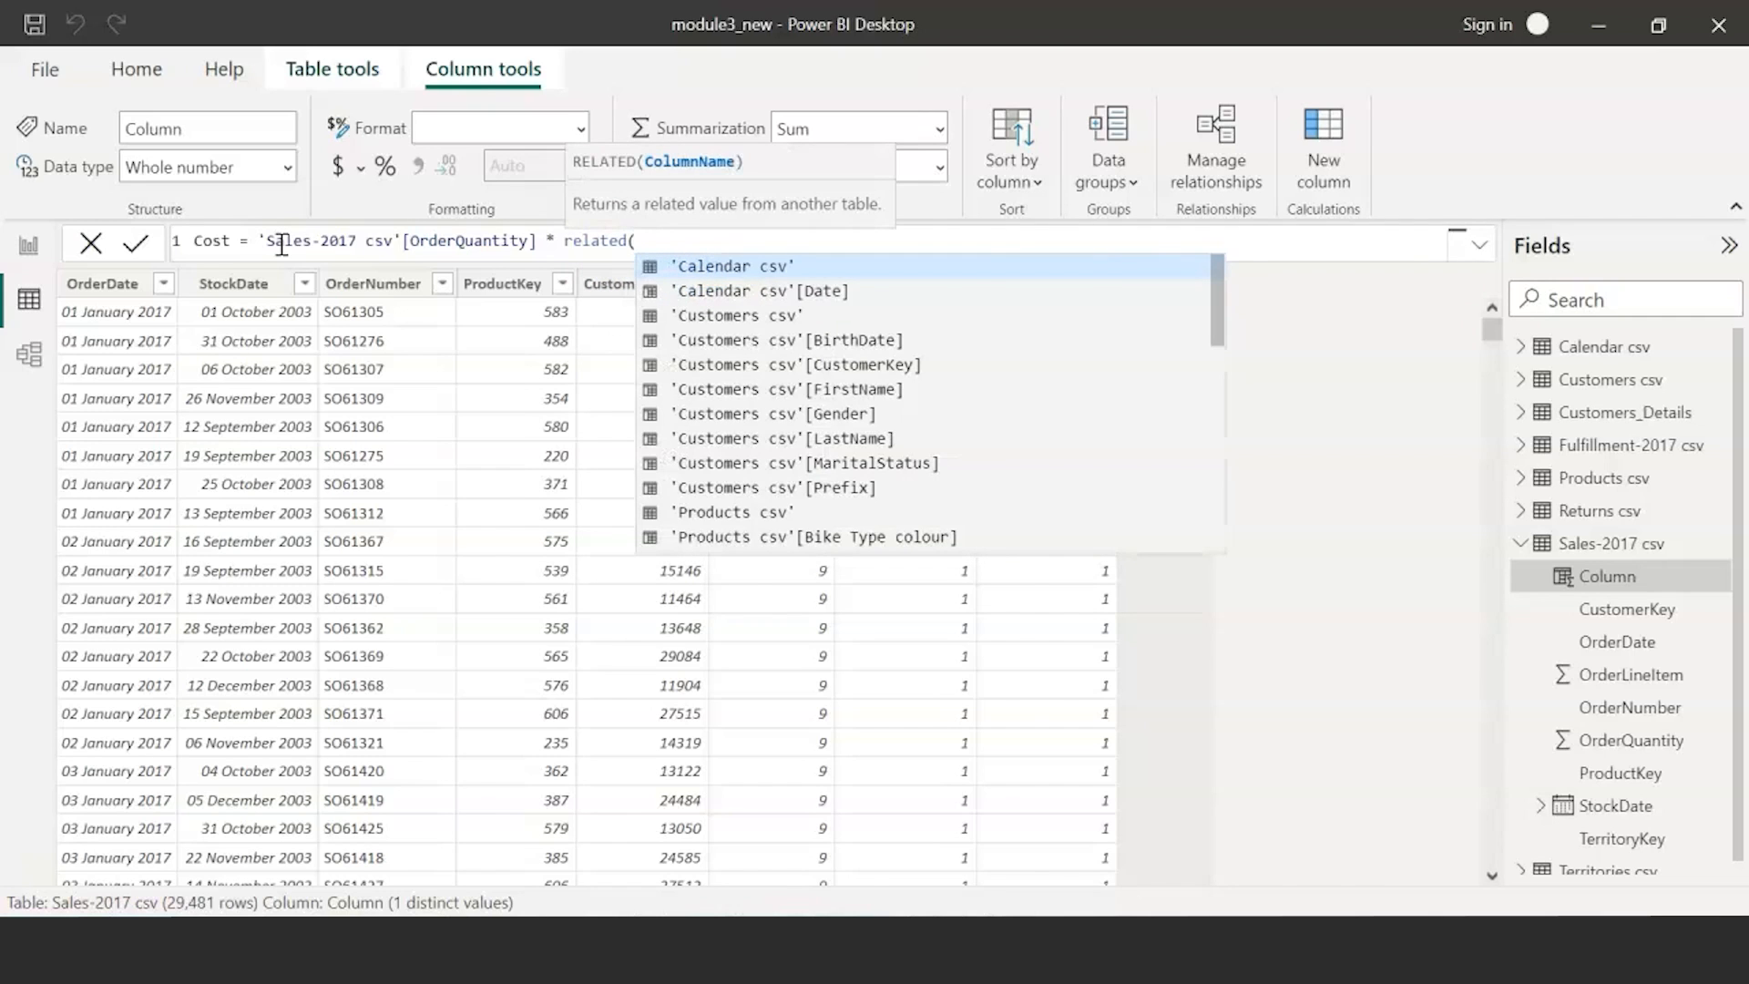
- Complete the Cost formula with 'Products csv'[ProductCost] as the RELATED argument, close the parenthesis and commit the column
{"action": "type", "text": "prod"}
{"action": "key", "text": "Down"}
{"action": "key", "text": "Down"}
{"action": "key", "text": "Down"}
{"action": "key", "text": "Down"}
{"action": "key", "text": "Down"}
{"action": "key", "text": "Down"}
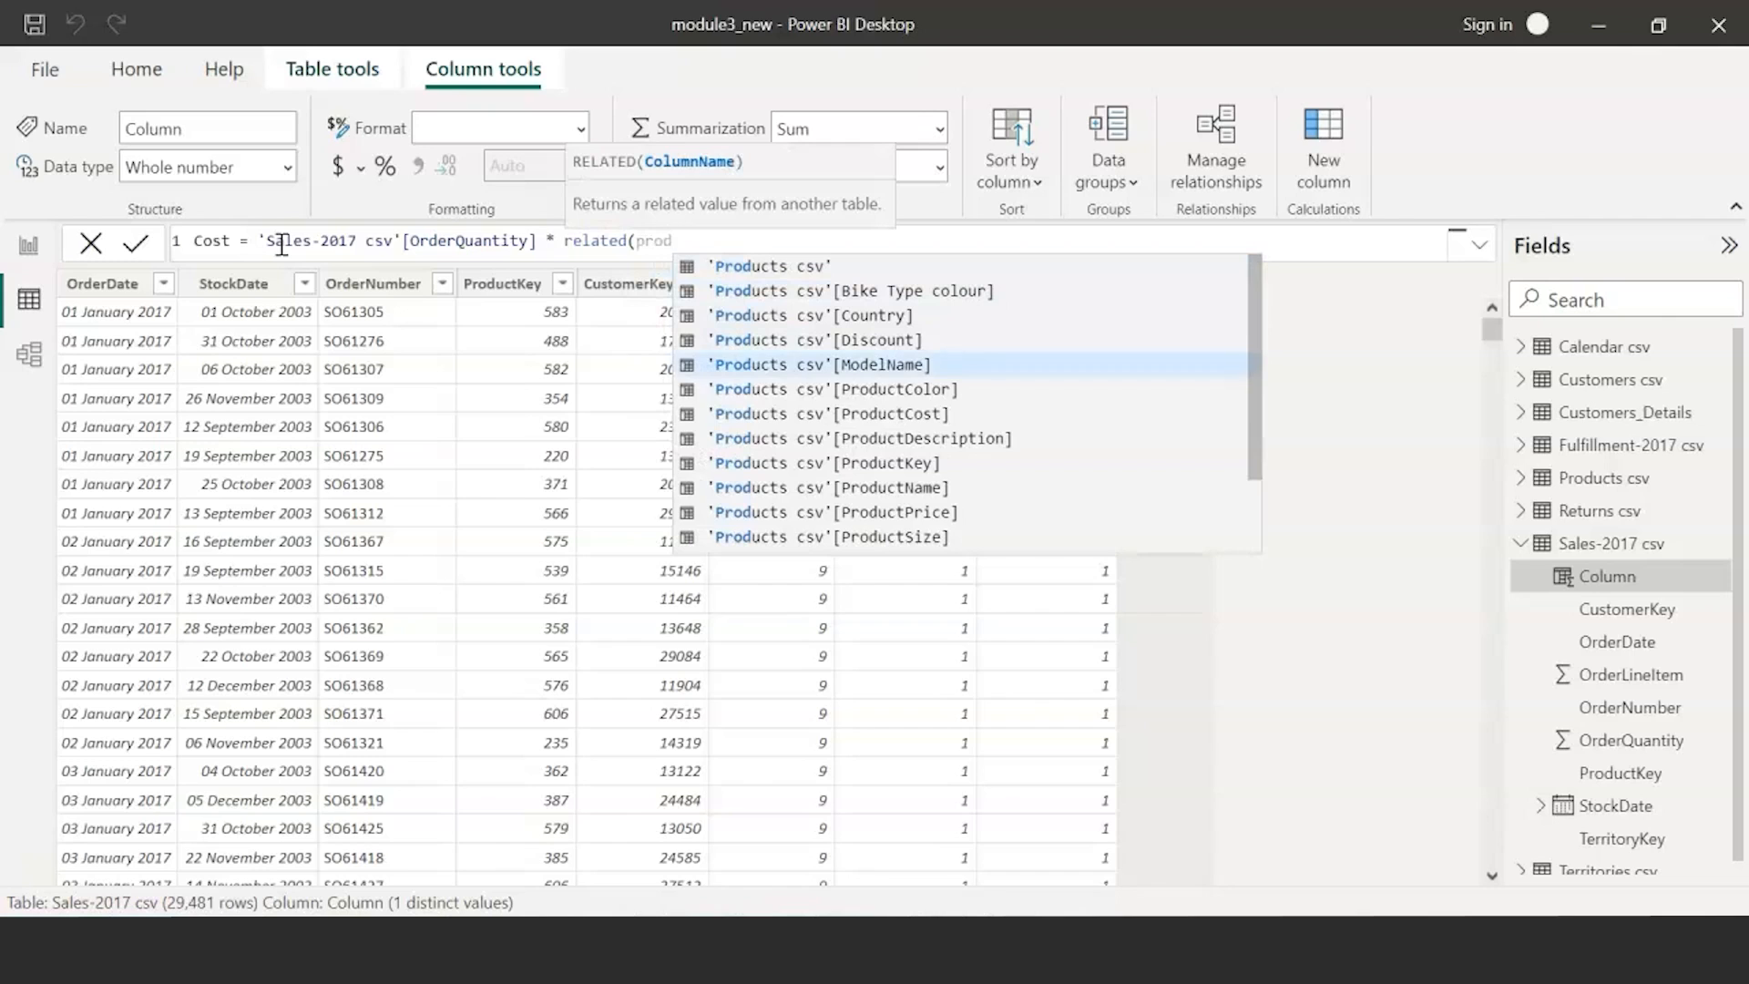
{"action": "key", "text": "Tab"}
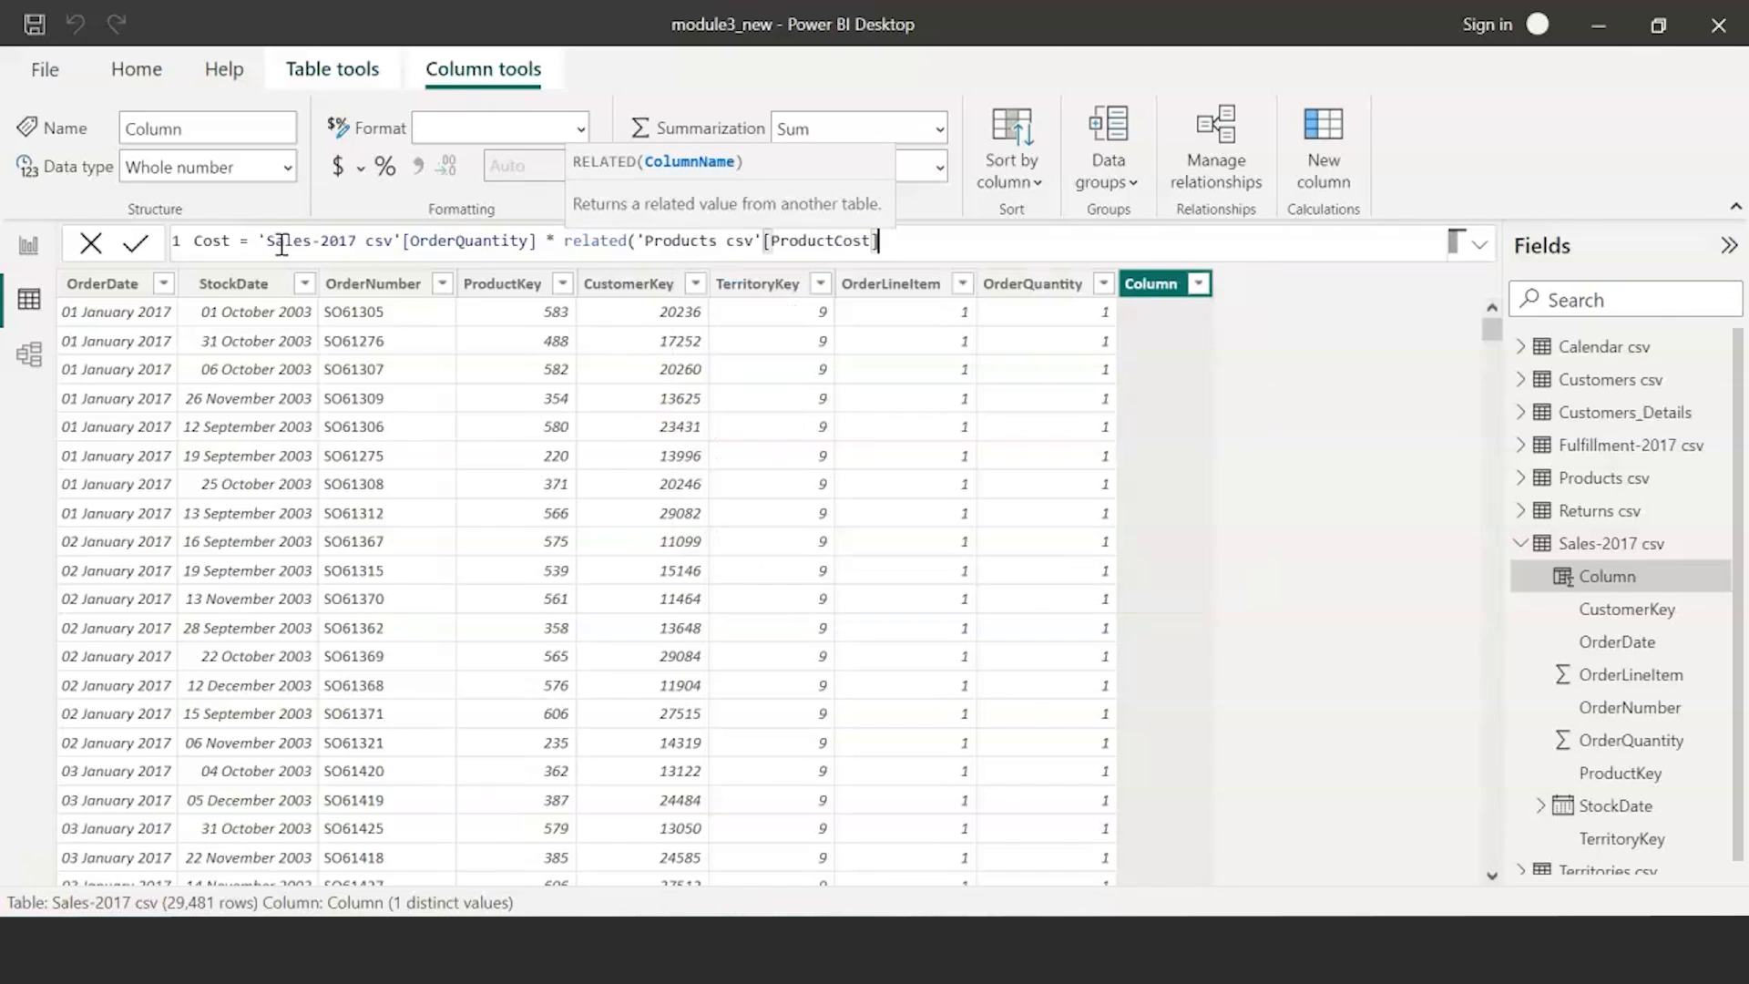
{"action": "type", "text": ")"}
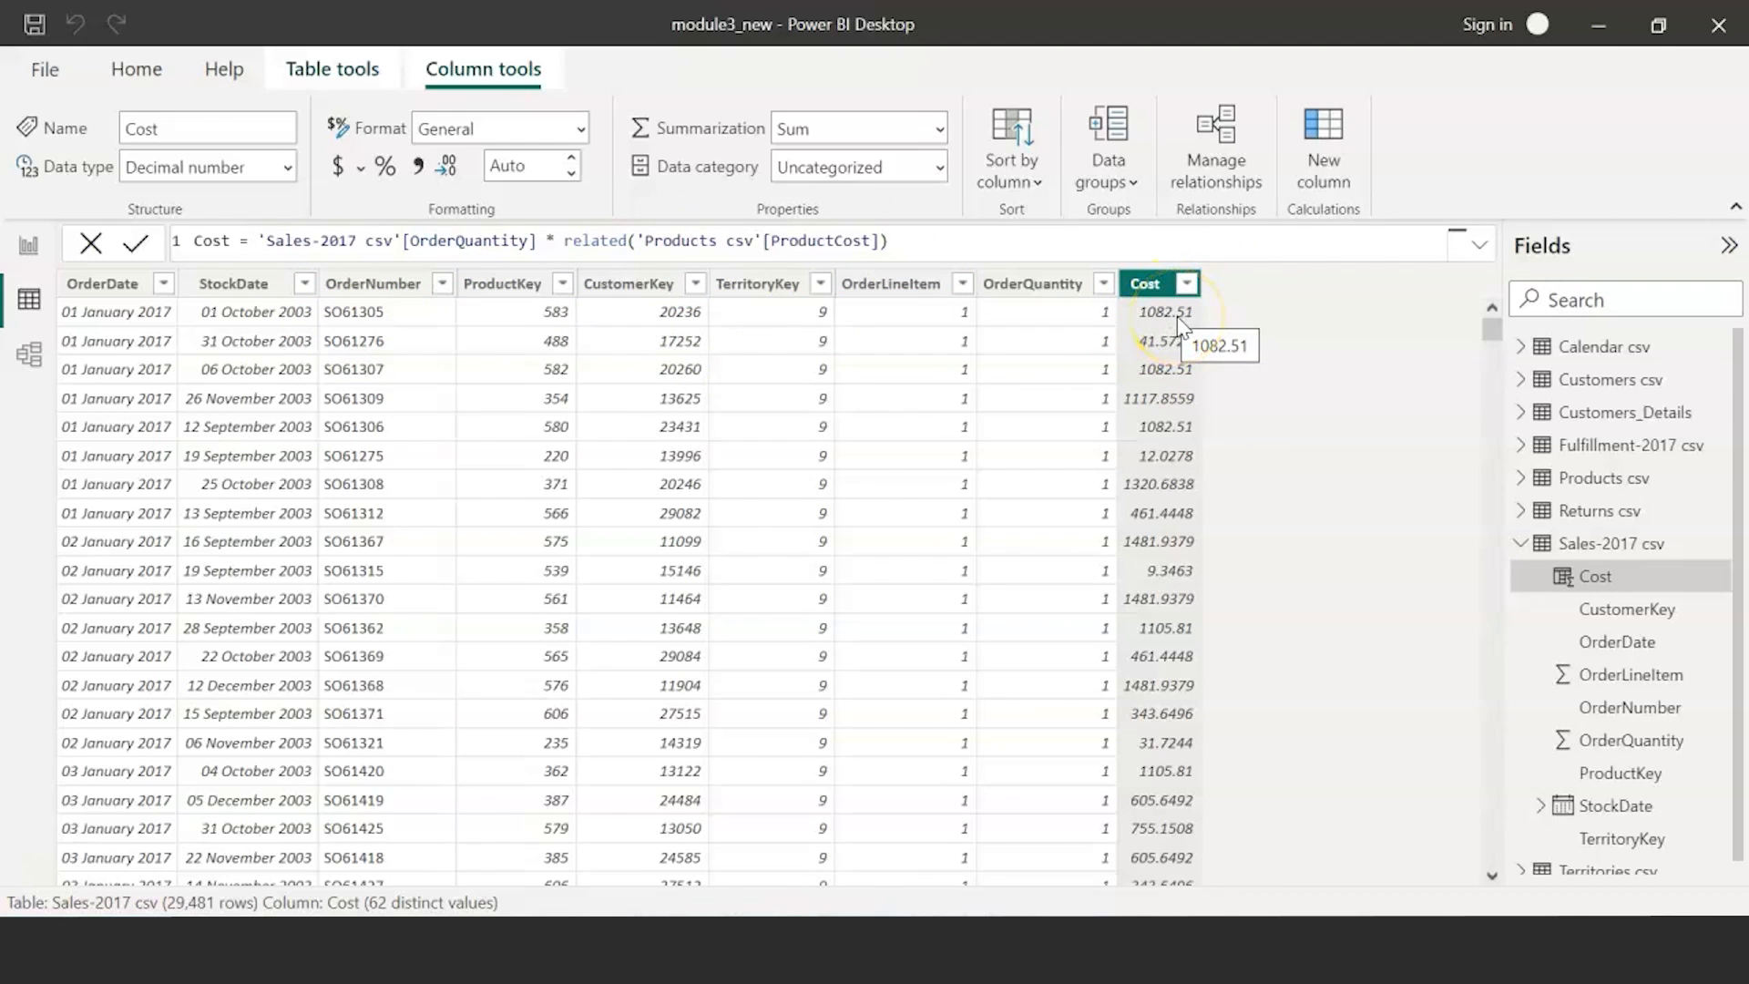
{"action": "left_click", "coordinate": [1260, 291]}
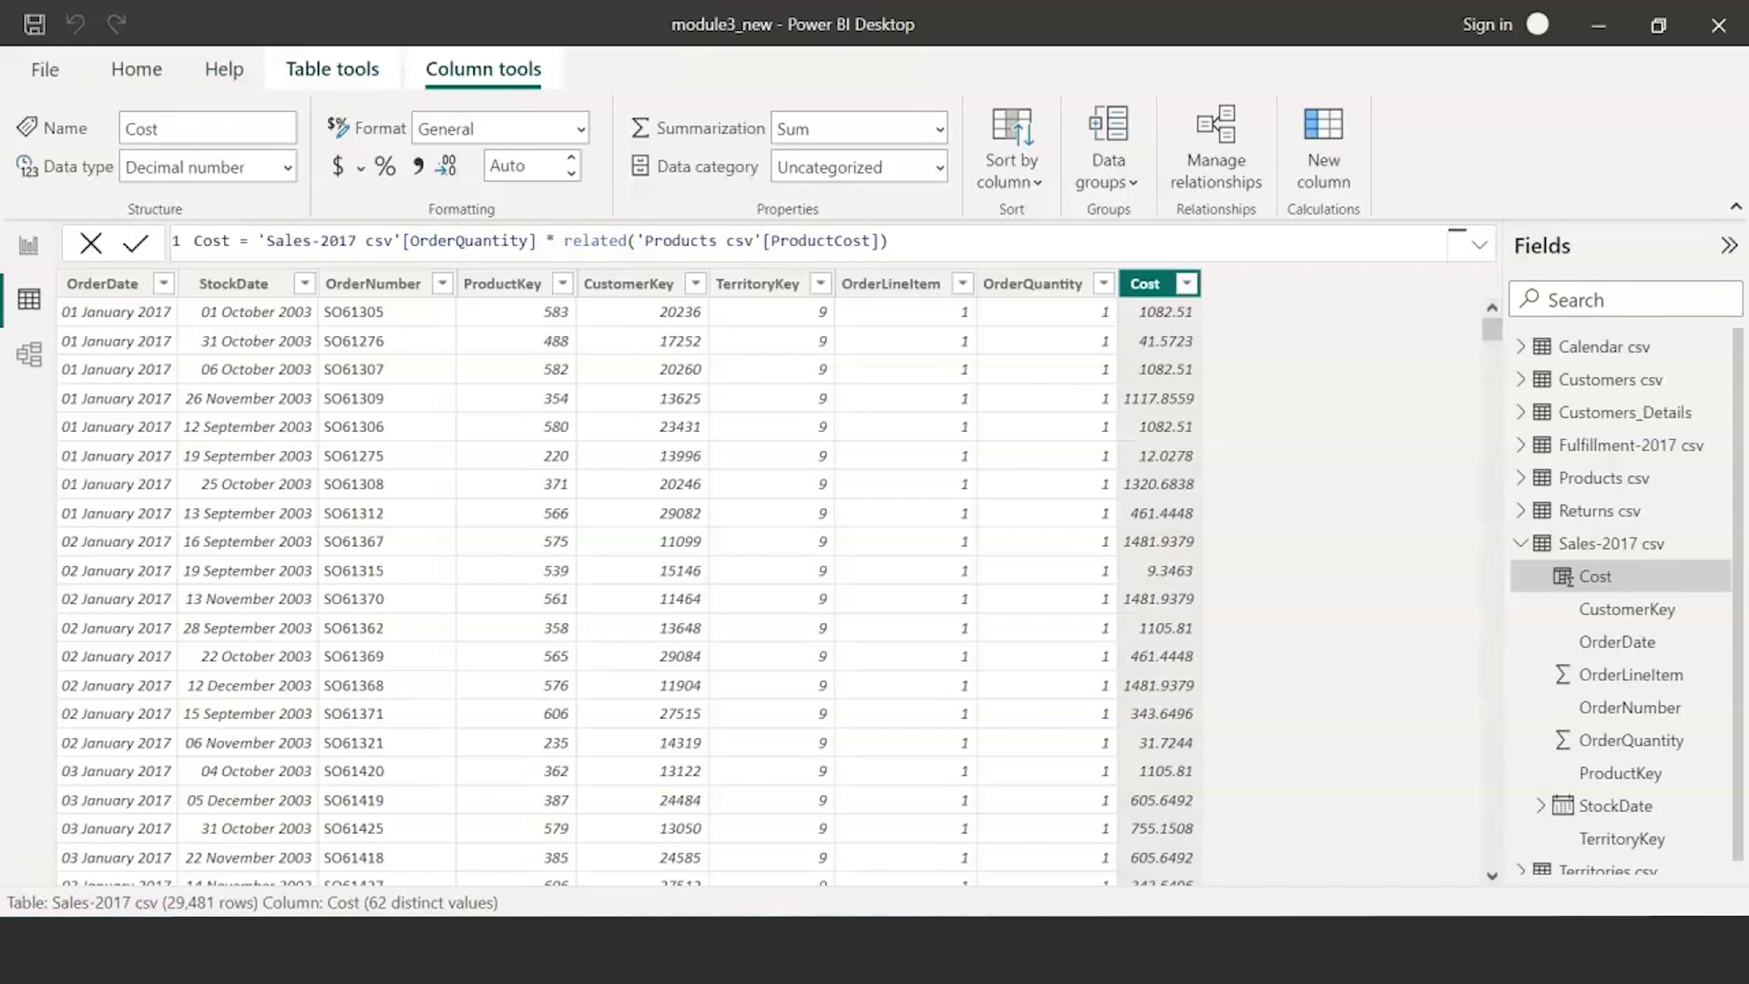
{"action": "left_click", "coordinate": [1342, 159]}
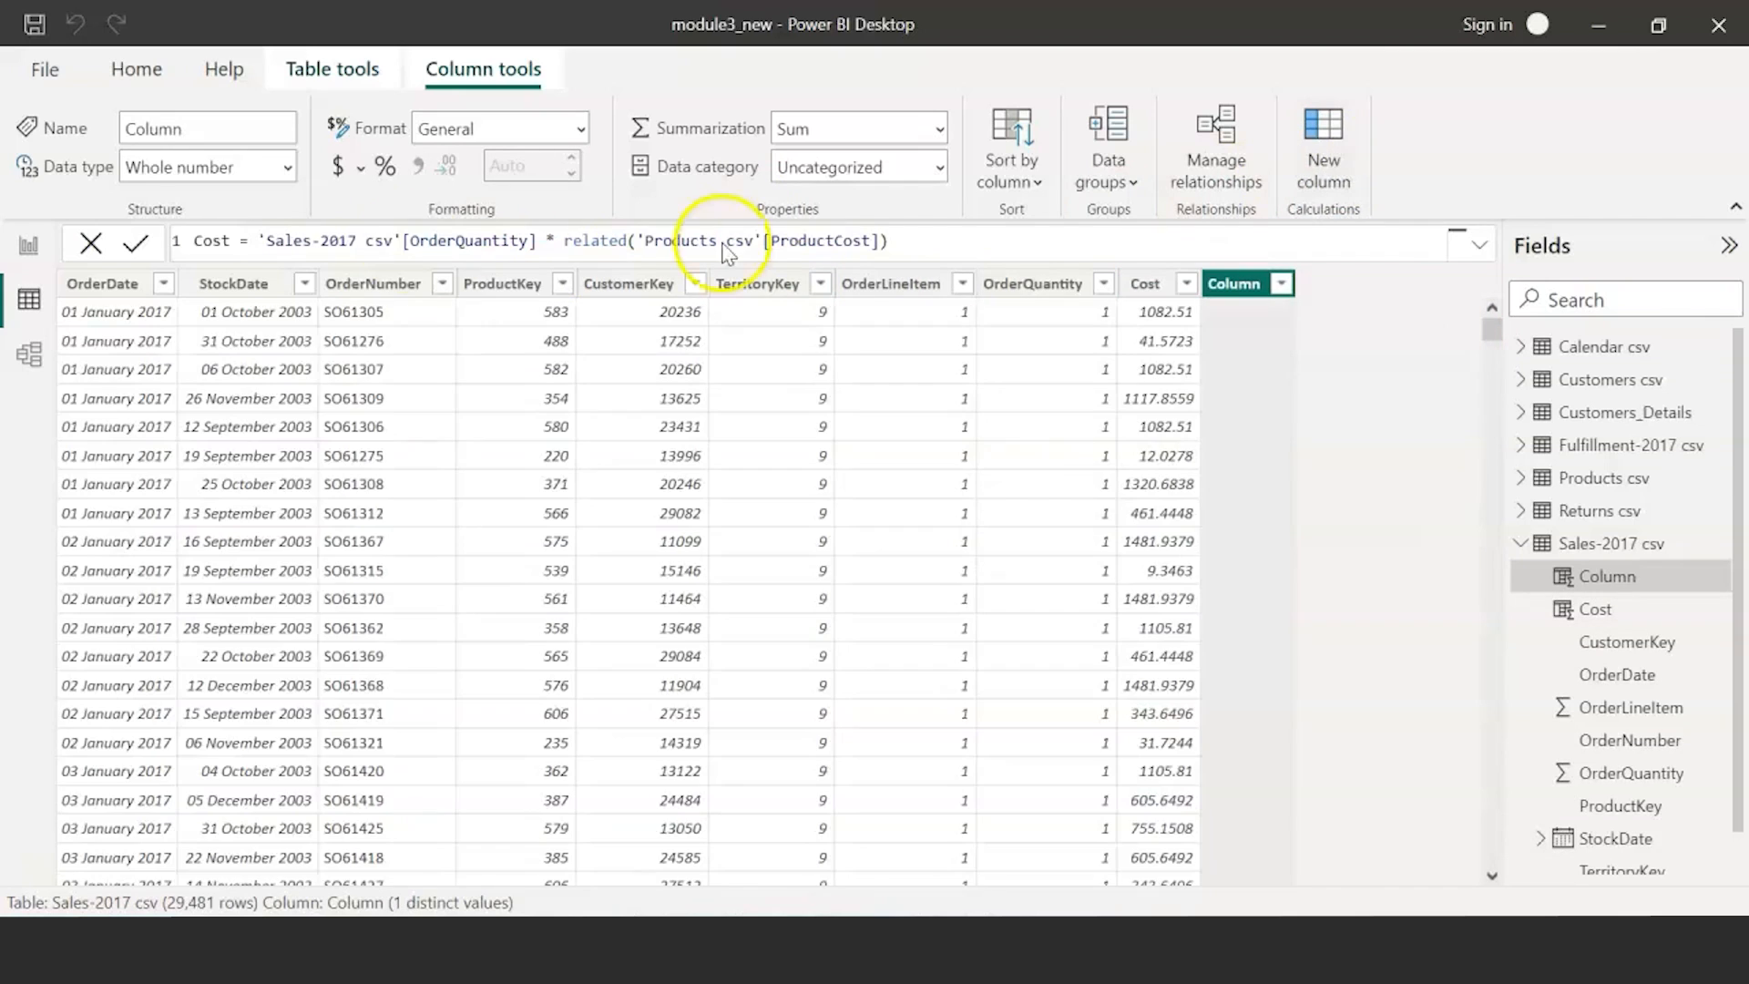
{"action": "type", "text": "Column ="}
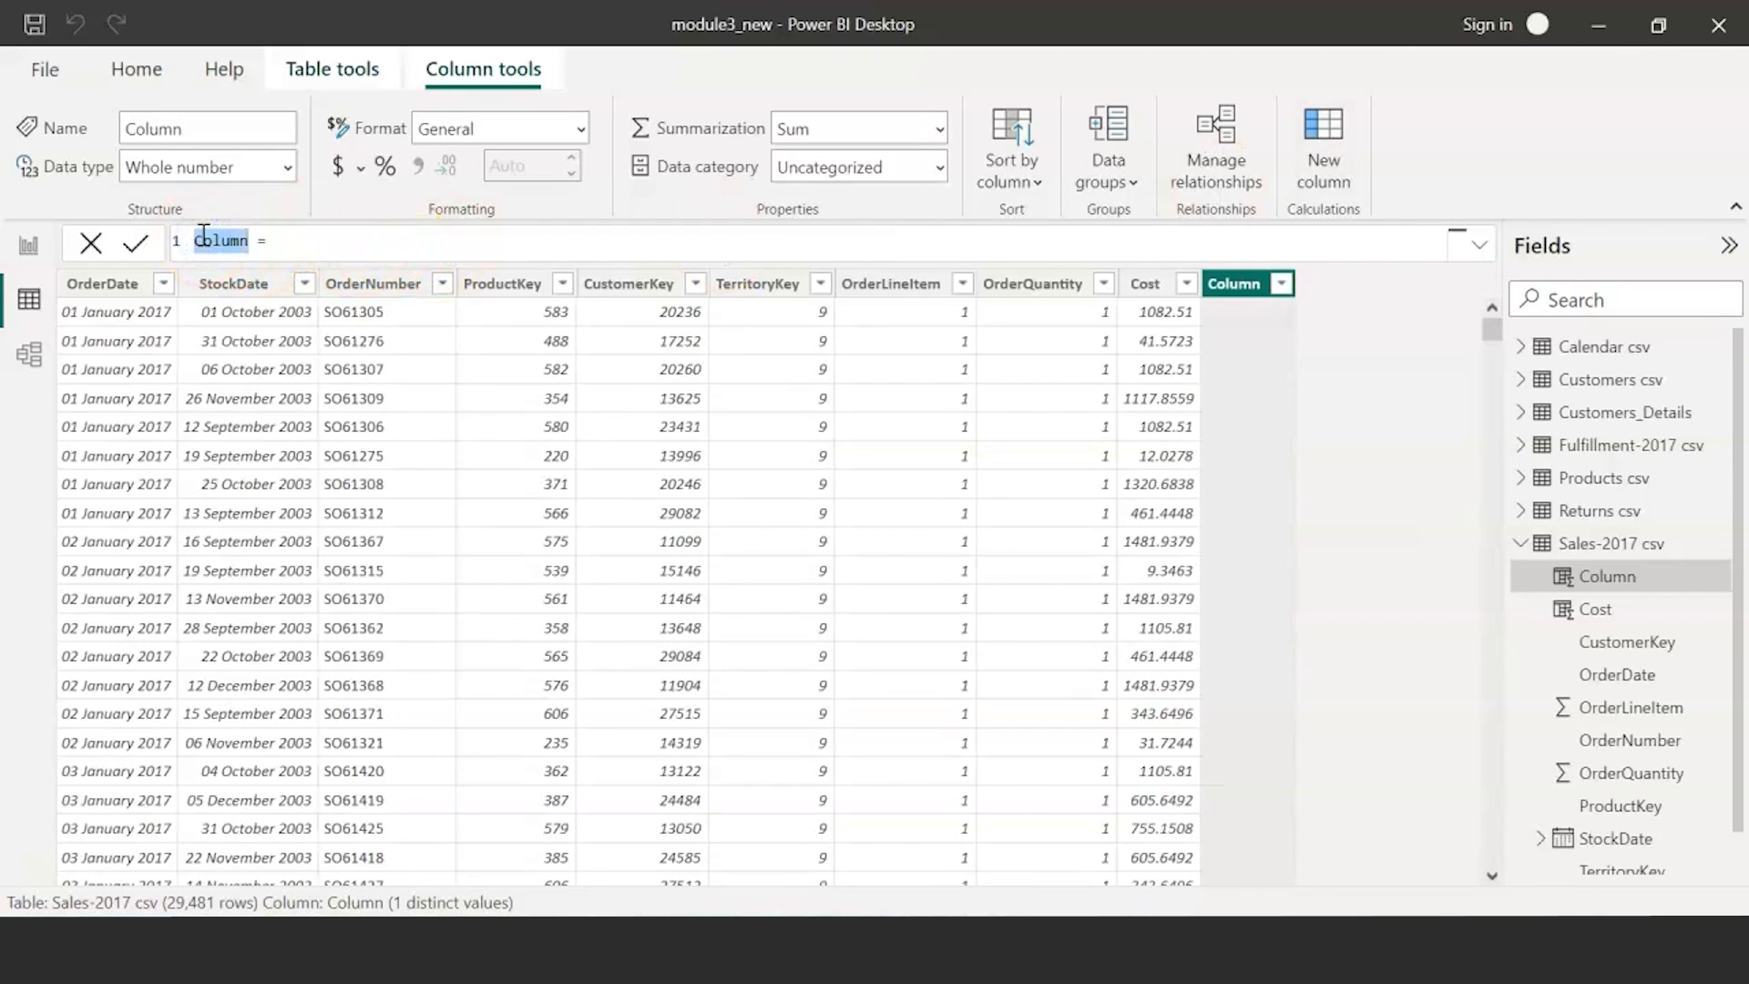
{"action": "type", "text": "rder Status"}
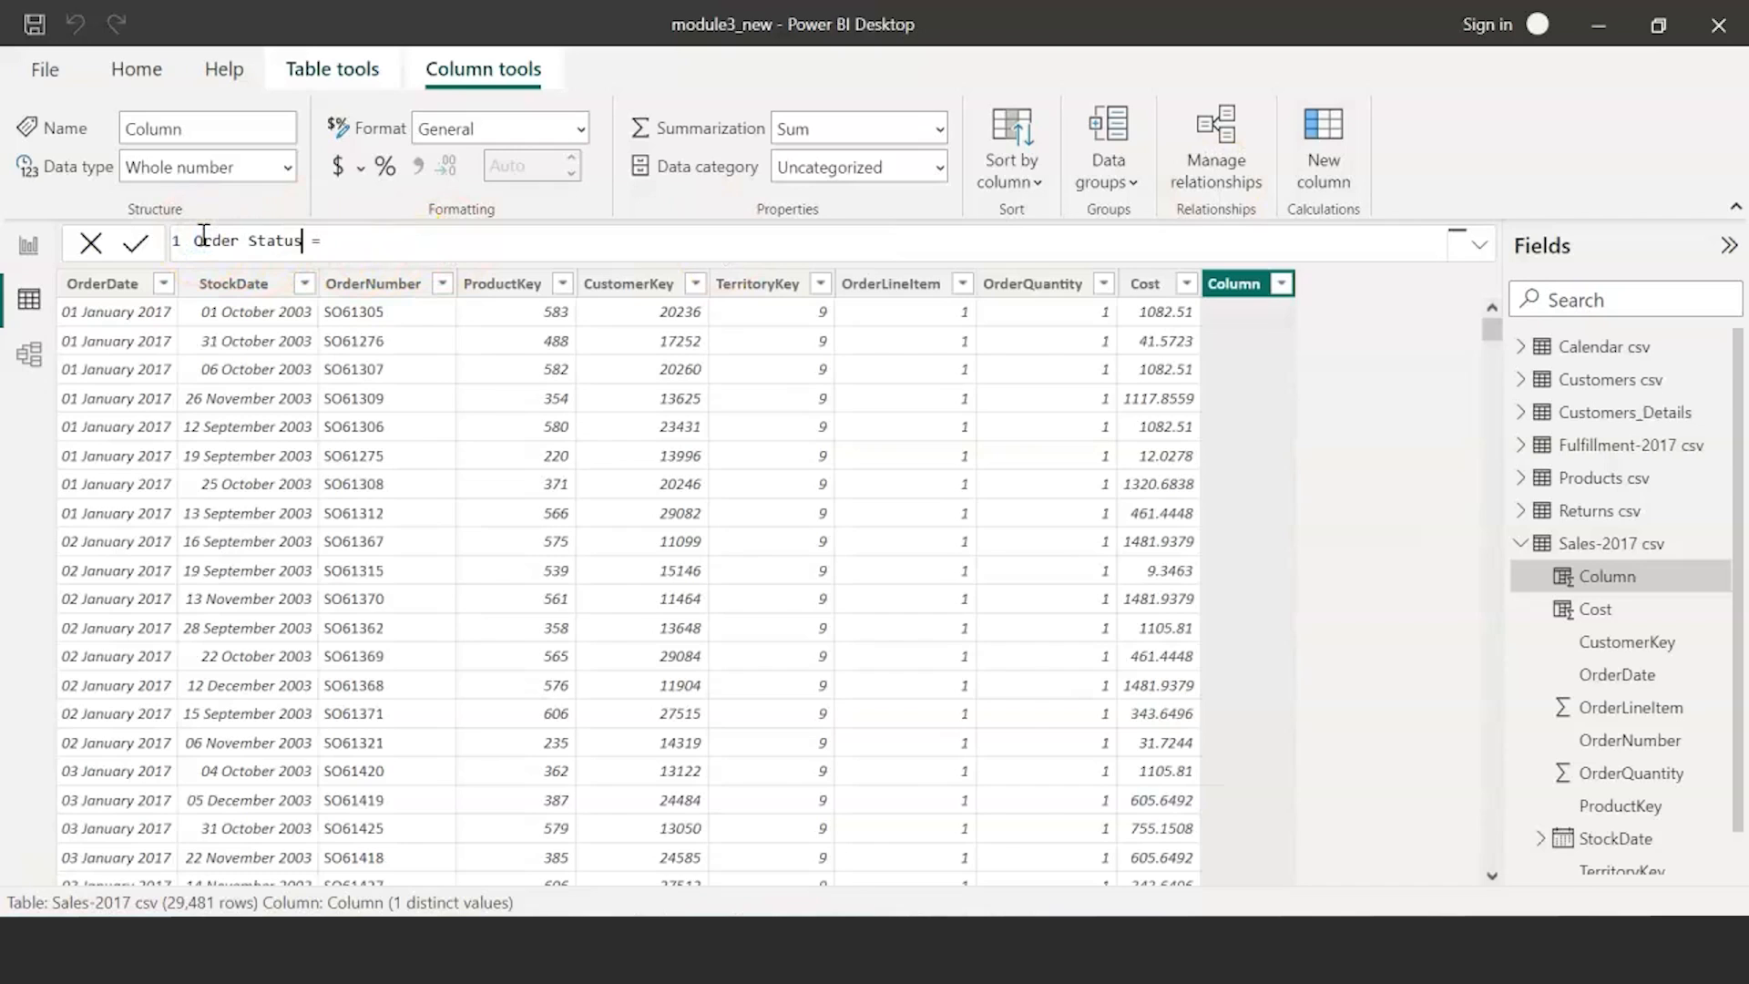
{"action": "left_click", "coordinate": [489, 240]}
{"action": "type", "text": "if("}
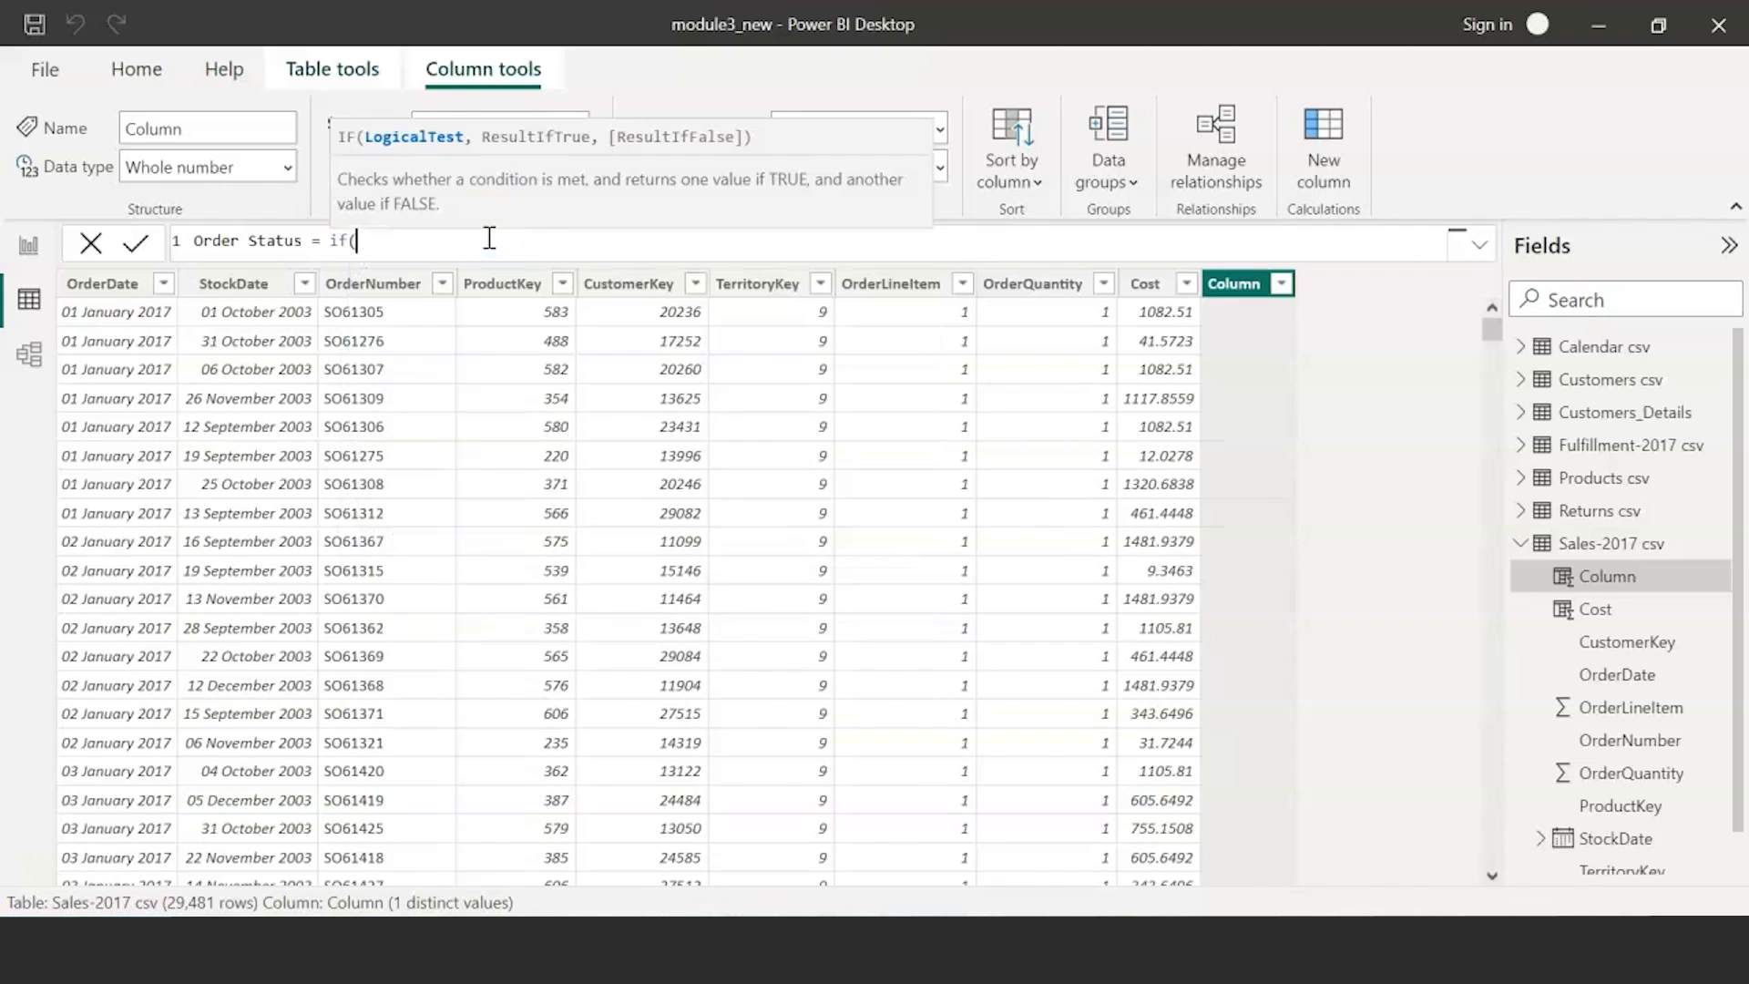
{"action": "type", "text": "order"}
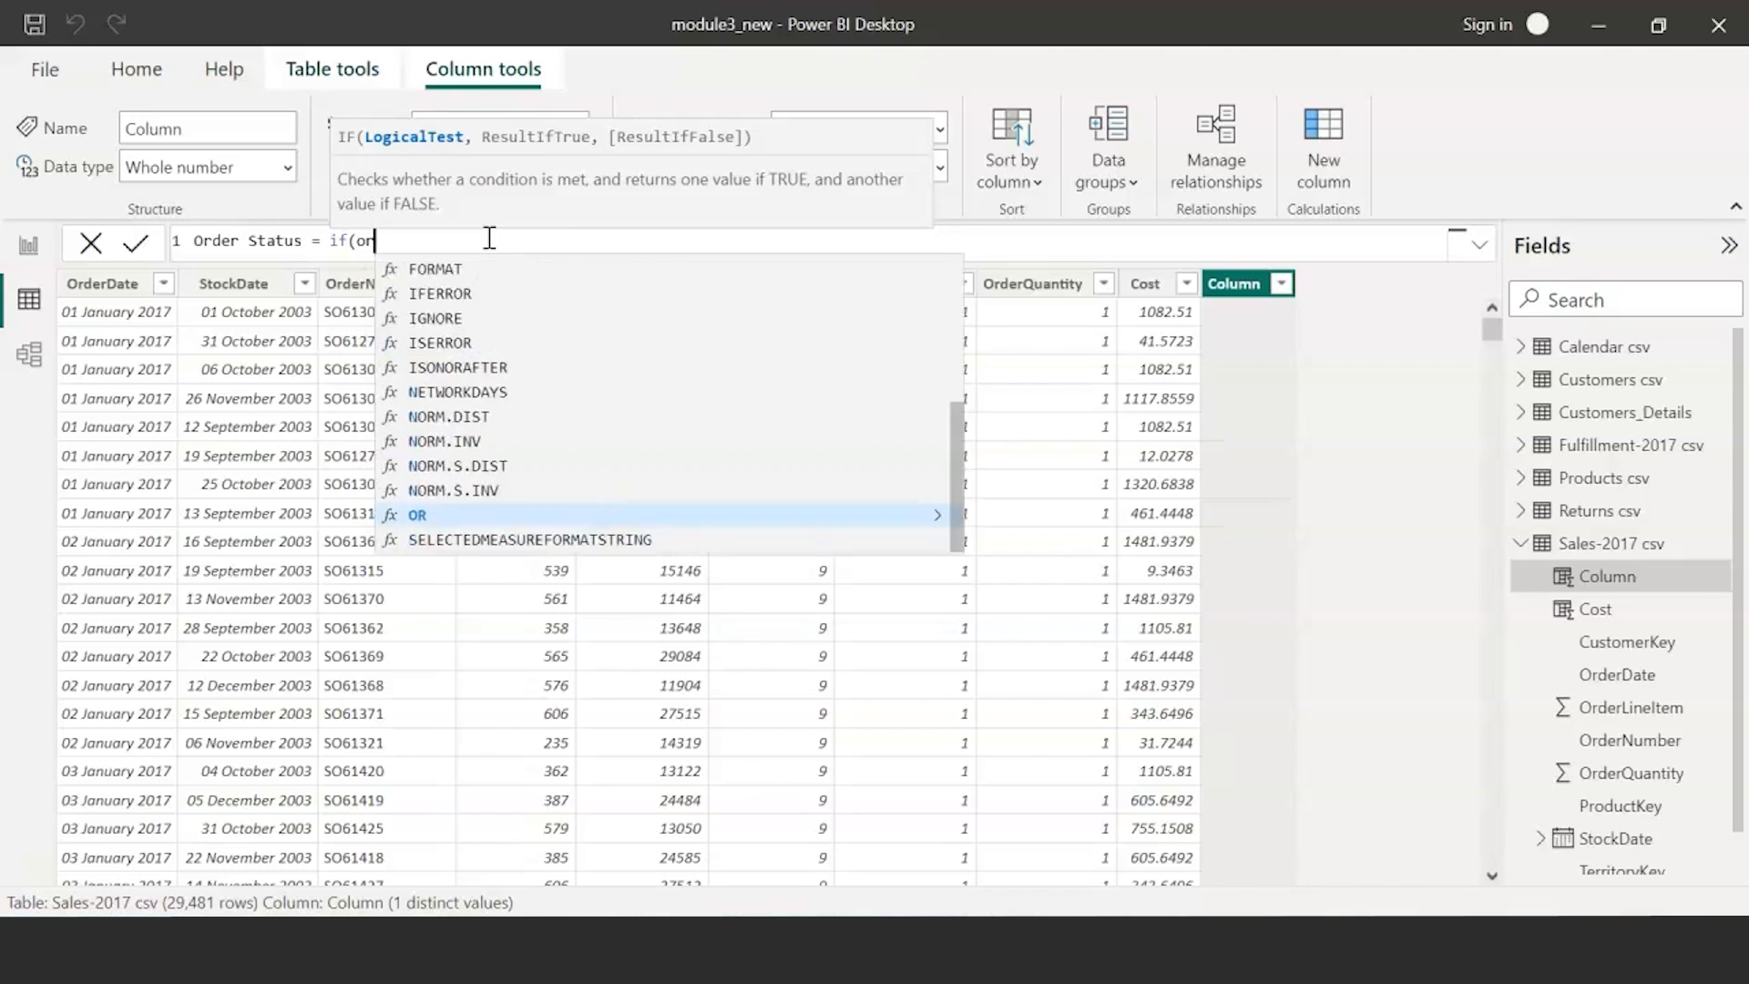
{"action": "key", "text": "Tab"}
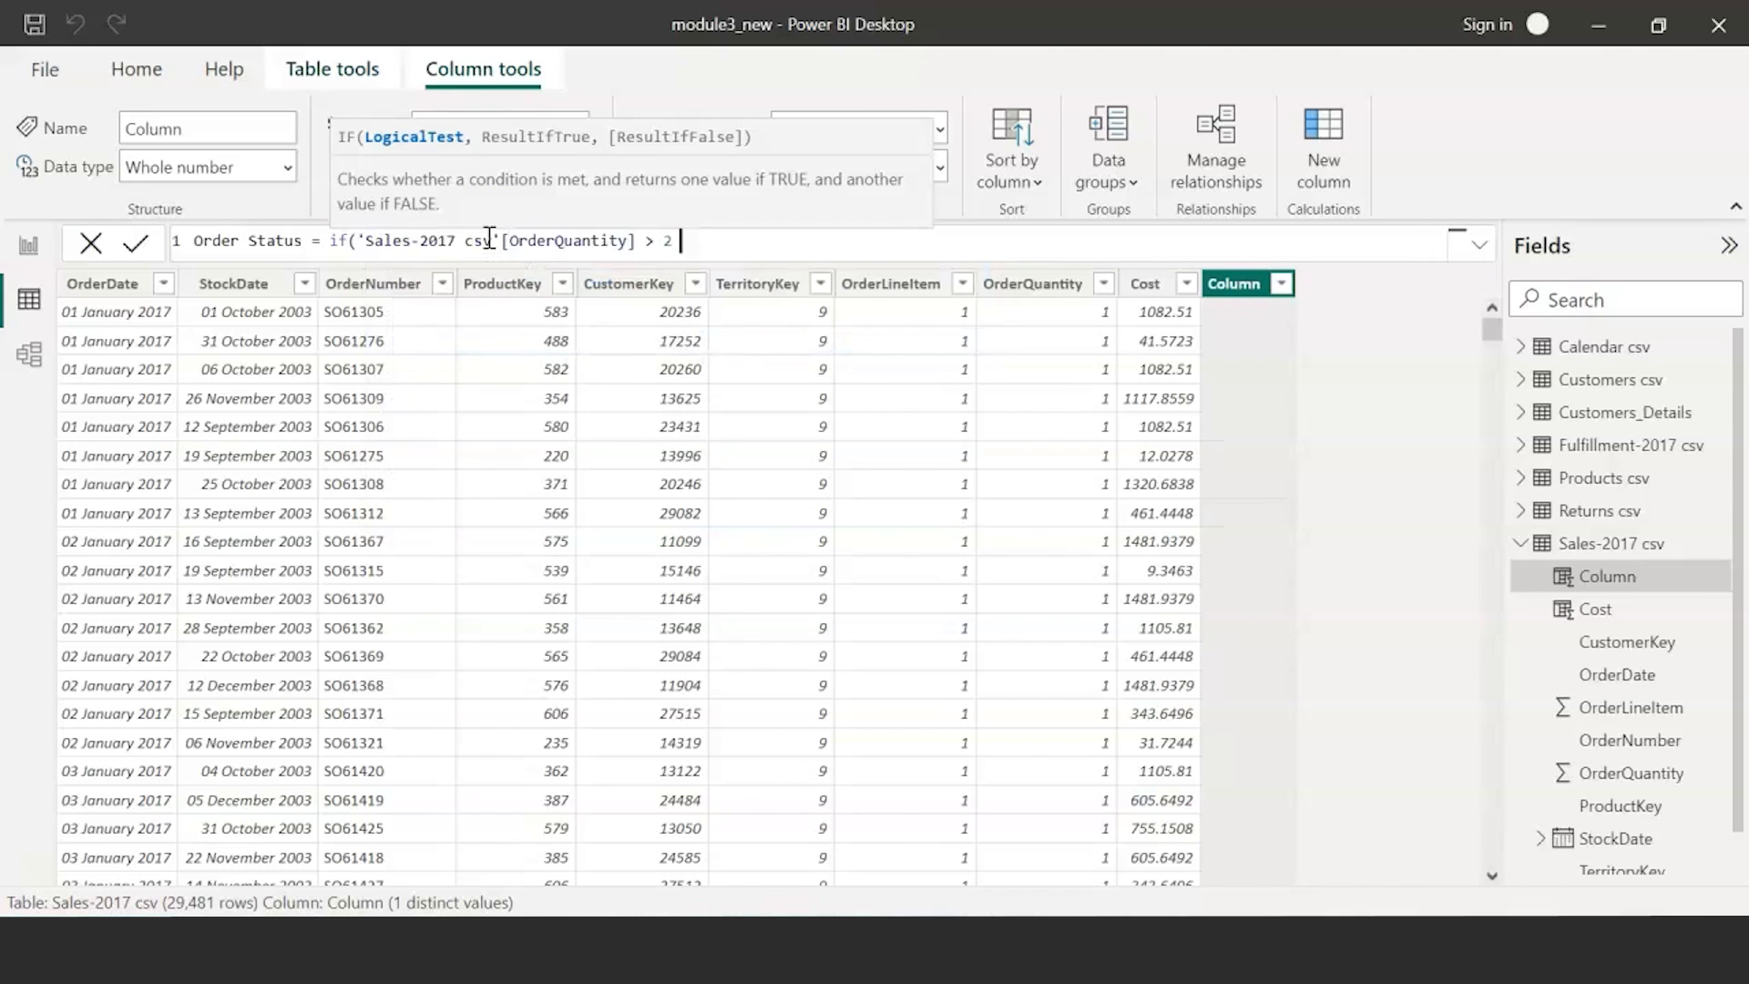
{"action": "type", "text": "> 2 , \"Urgent\" , "}
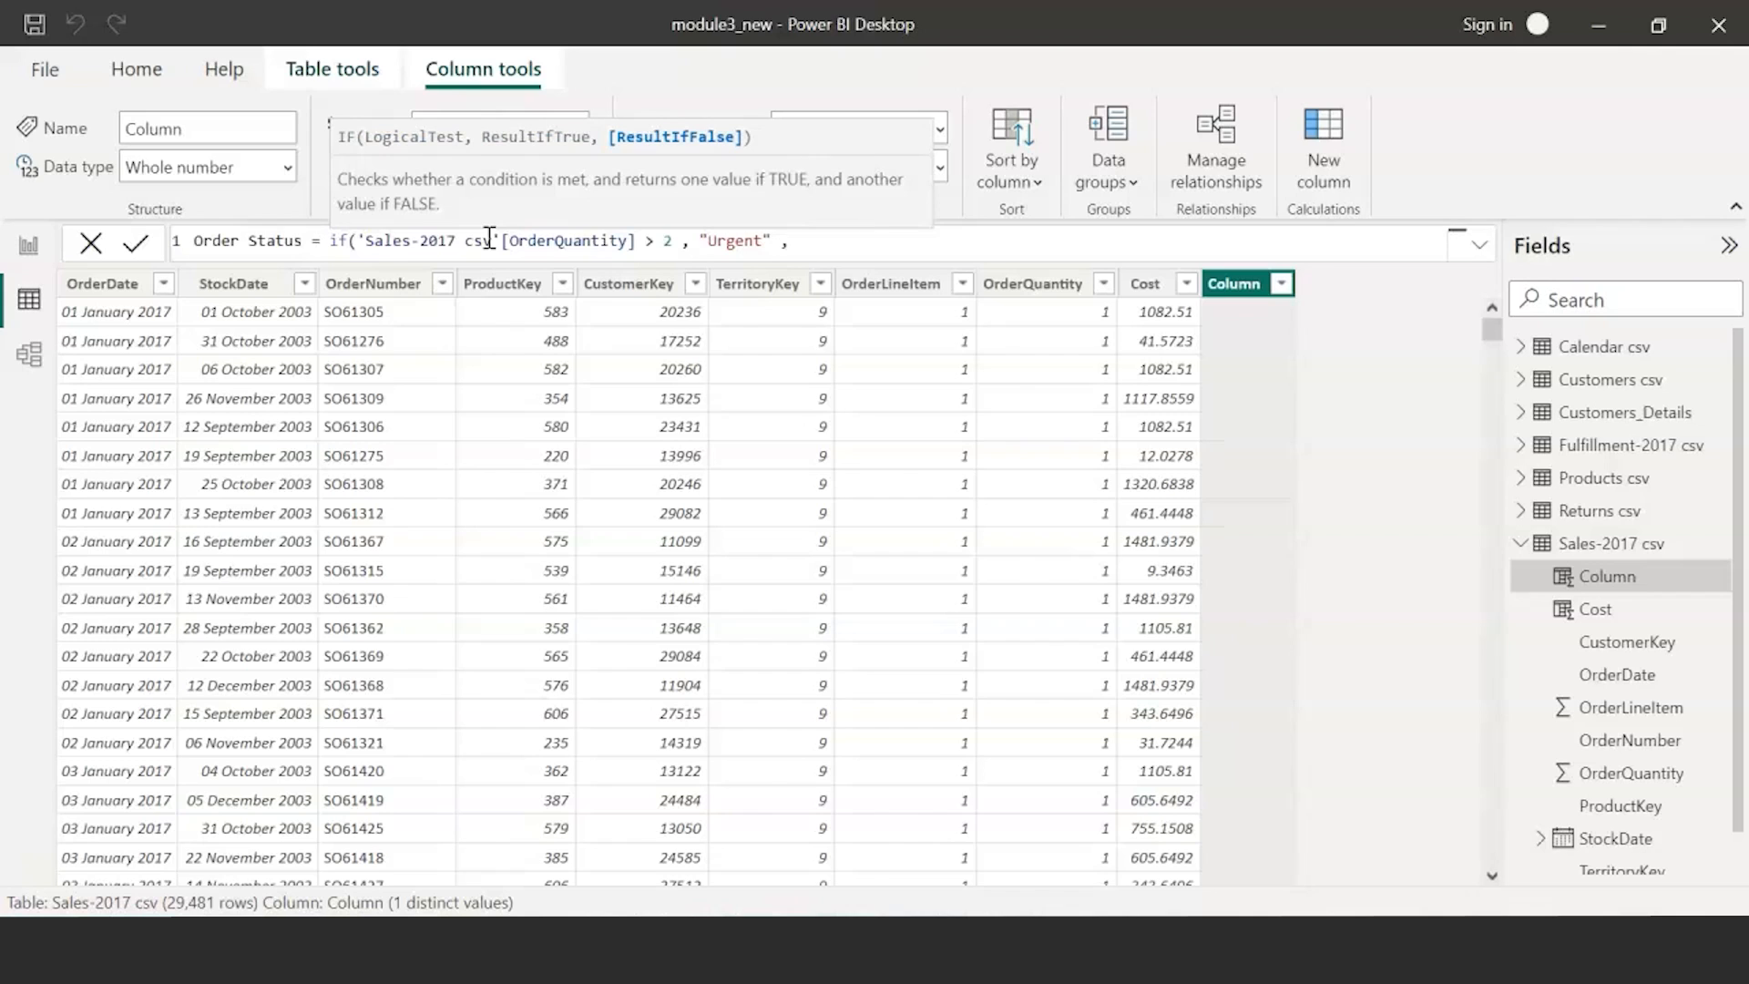
{"action": "type", "text": "\"Normal"}
{"action": "key", "text": "shift+Home"}
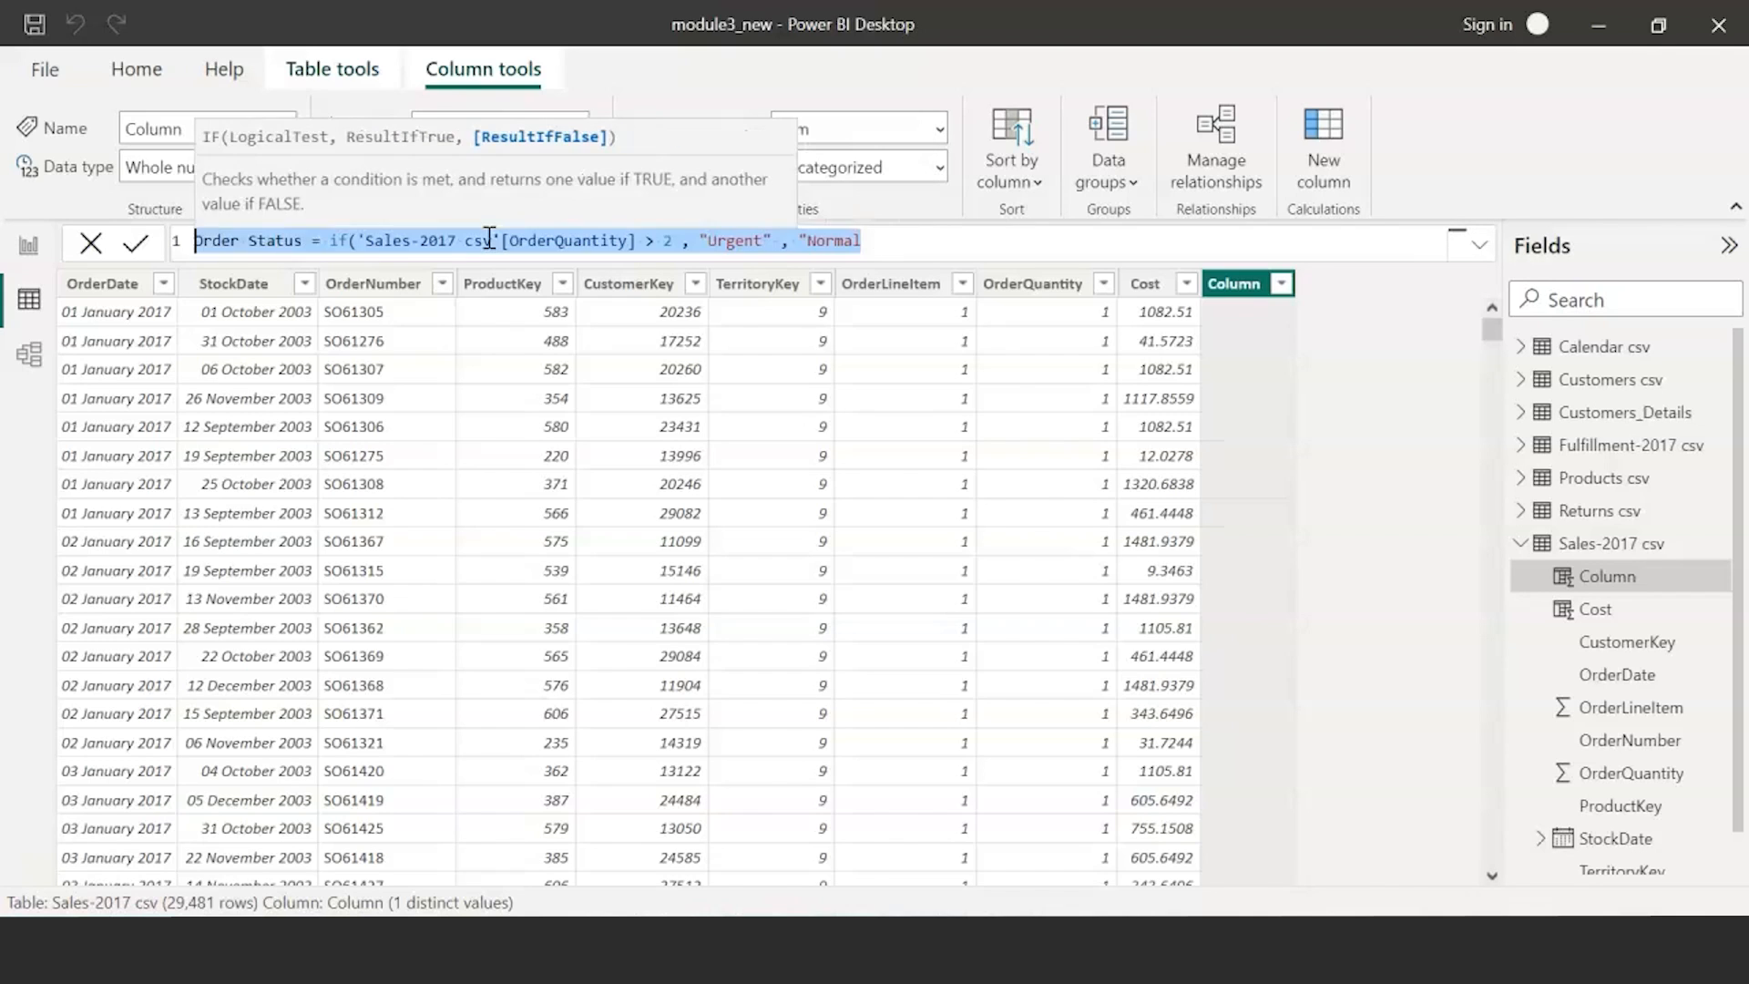
{"action": "type", "text": "\""}
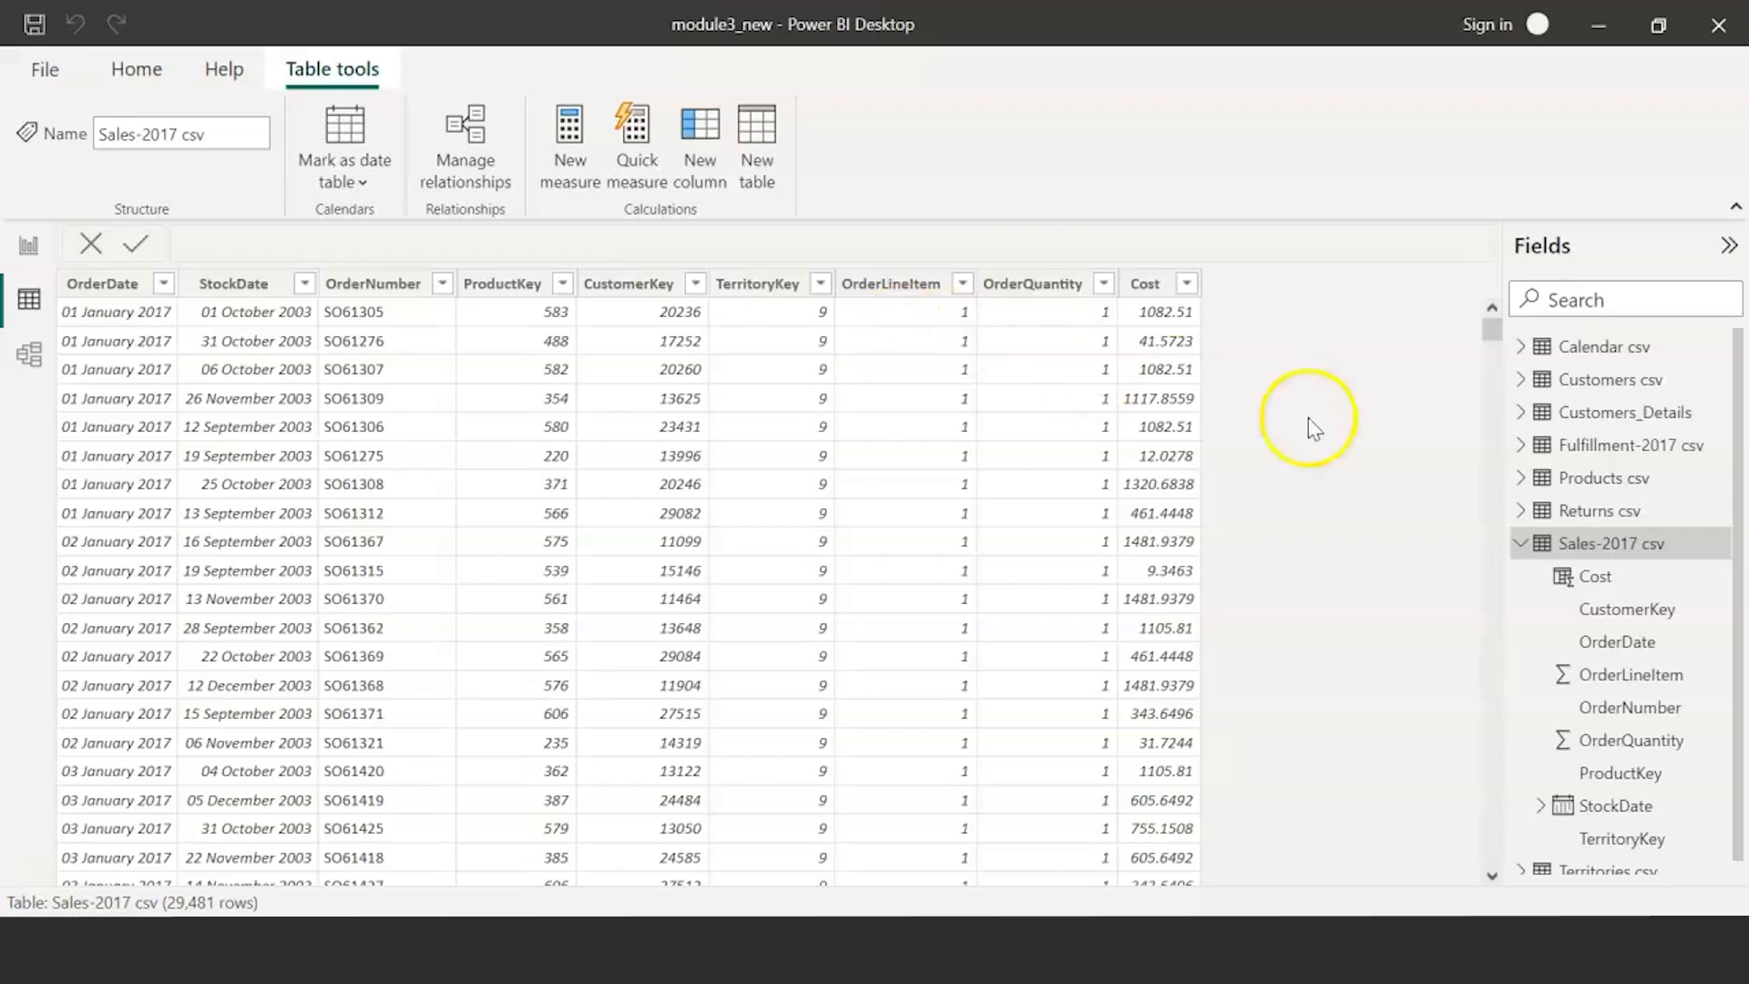
- Add a calculated column to Sales-2017 csv with the formula Order Status = if('Sales-2016 csv'[OrderQuantity] >2 , "Urgent","Normal")
{"action": "left_click", "coordinate": [719, 155]}
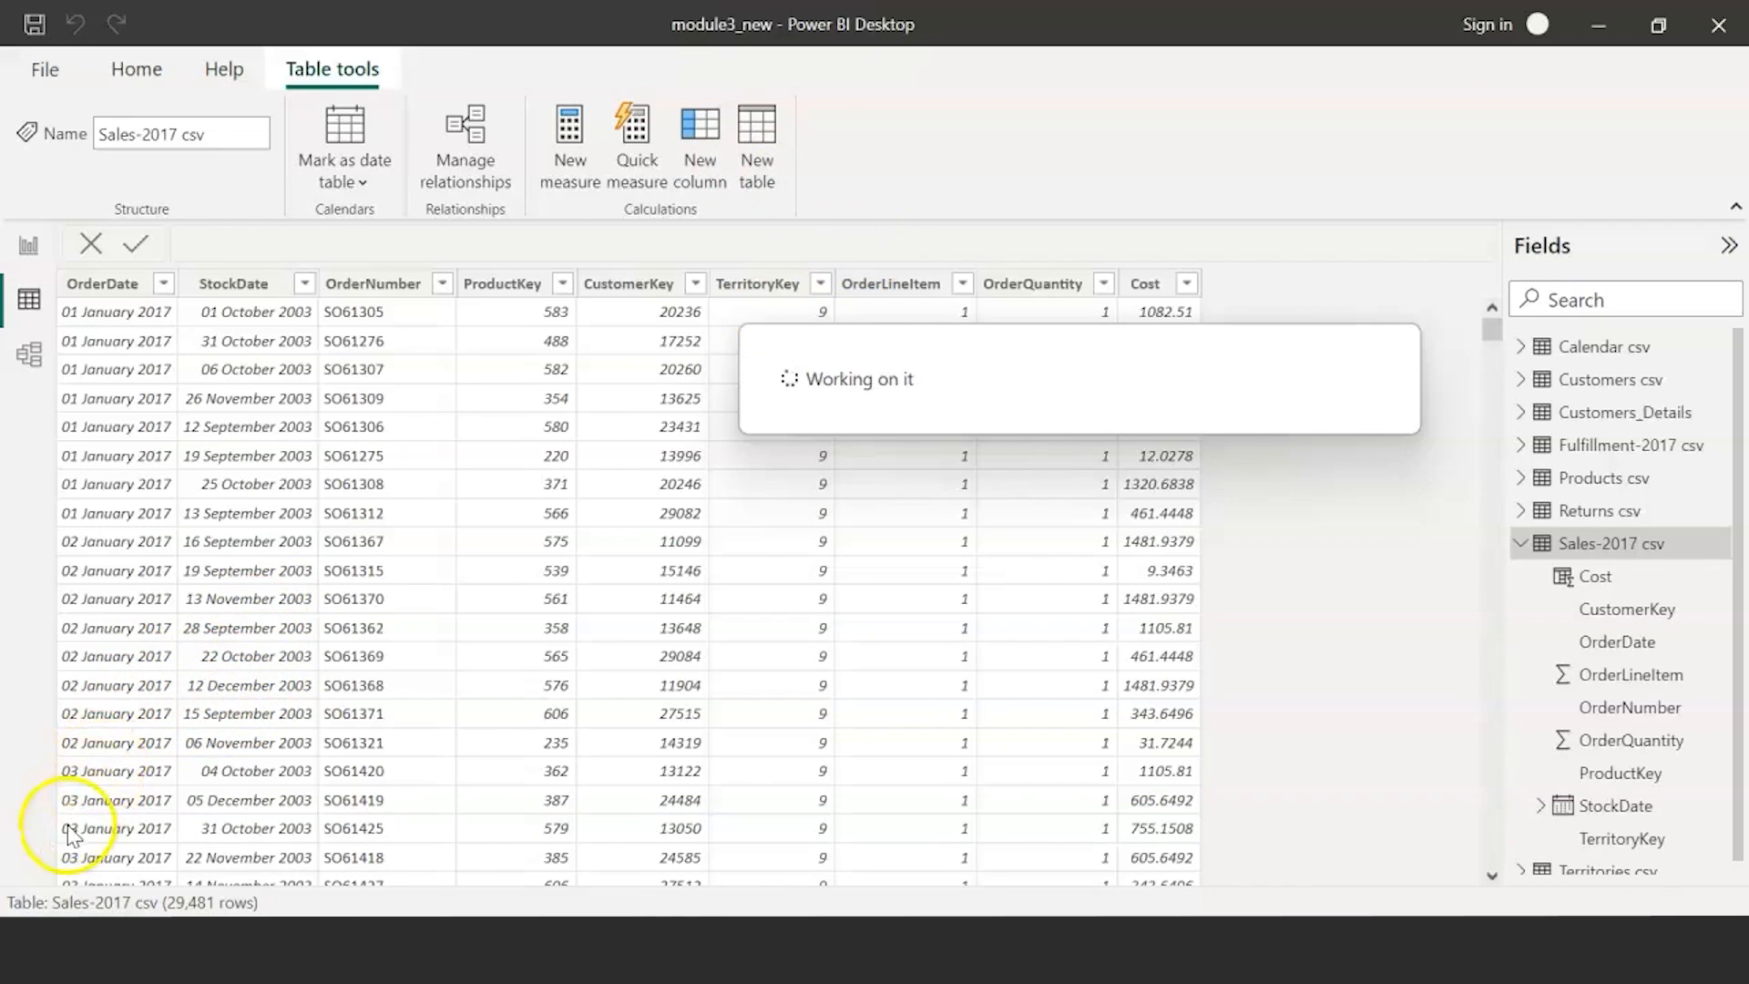
{"action": "triple_click", "coordinate": [227, 241]}
{"action": "type", "text": "Order Status = if('Sales-2016 csv'[OrderQuantity] >2 , \"Urgent\",\"Normal\")"}
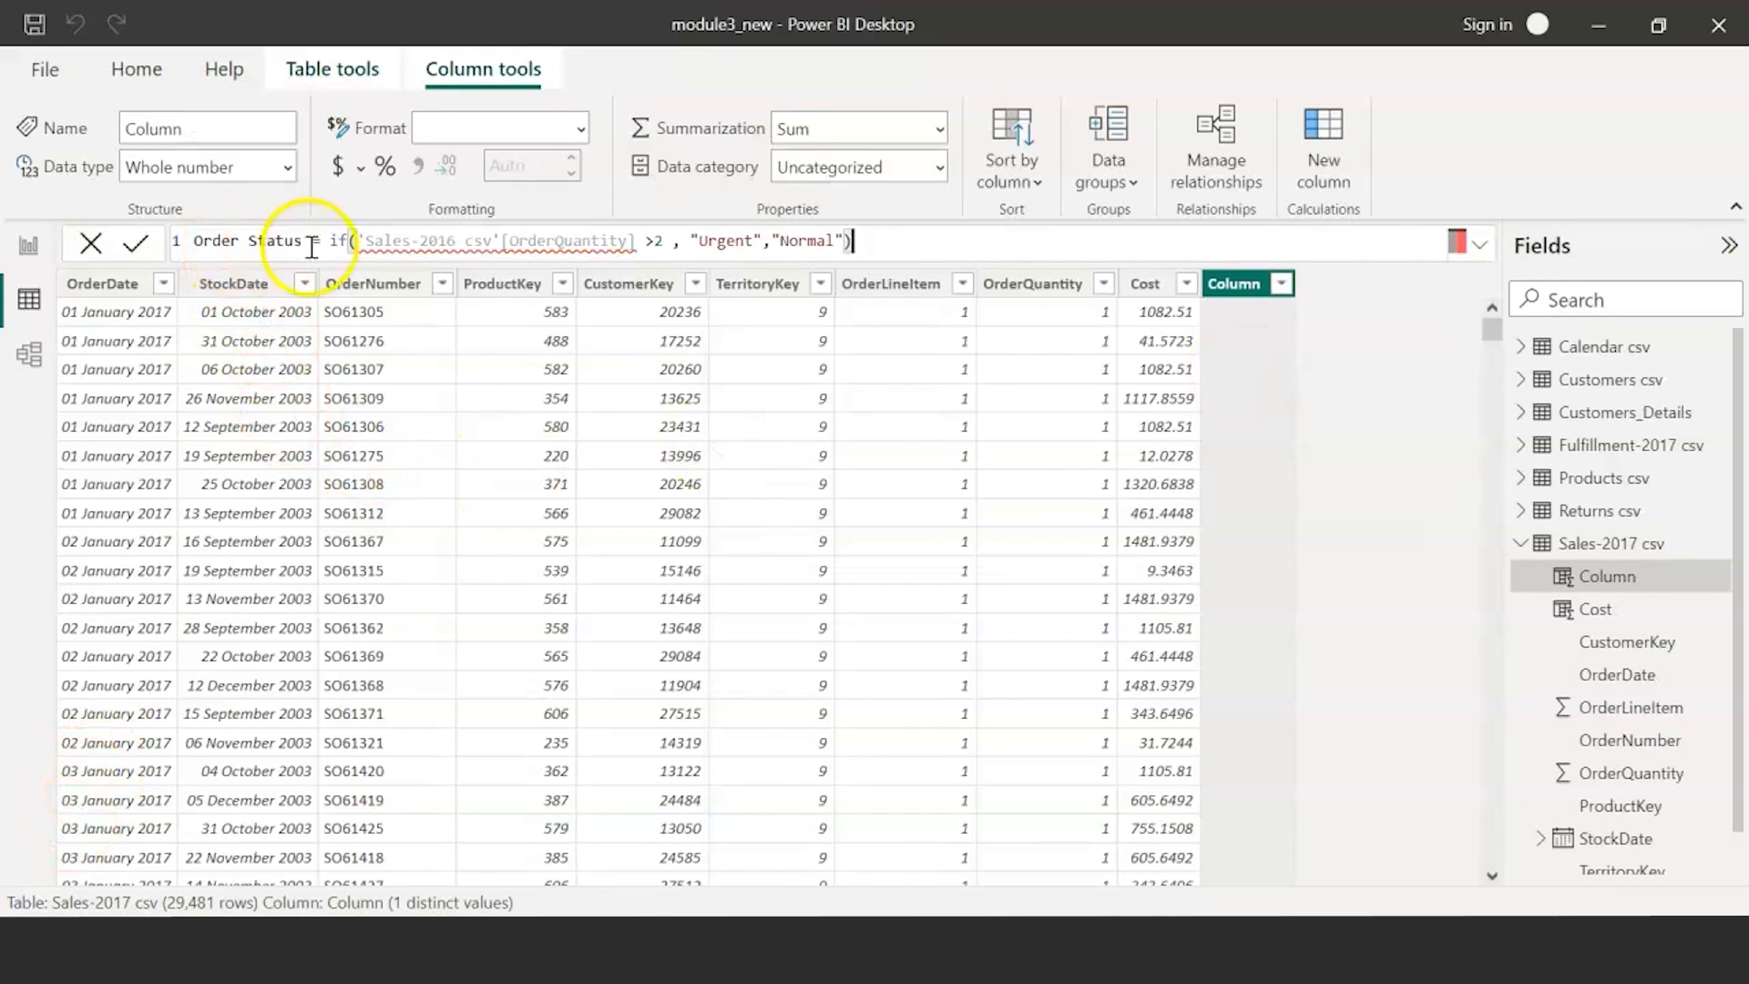
- Replace the column reference in the Order Status formula's condition with 'Sales-2017 csv'[OrderQuantity] and commit the formula
{"action": "left_click_drag", "start_coordinate": [628, 244], "coordinate": [358, 242]}
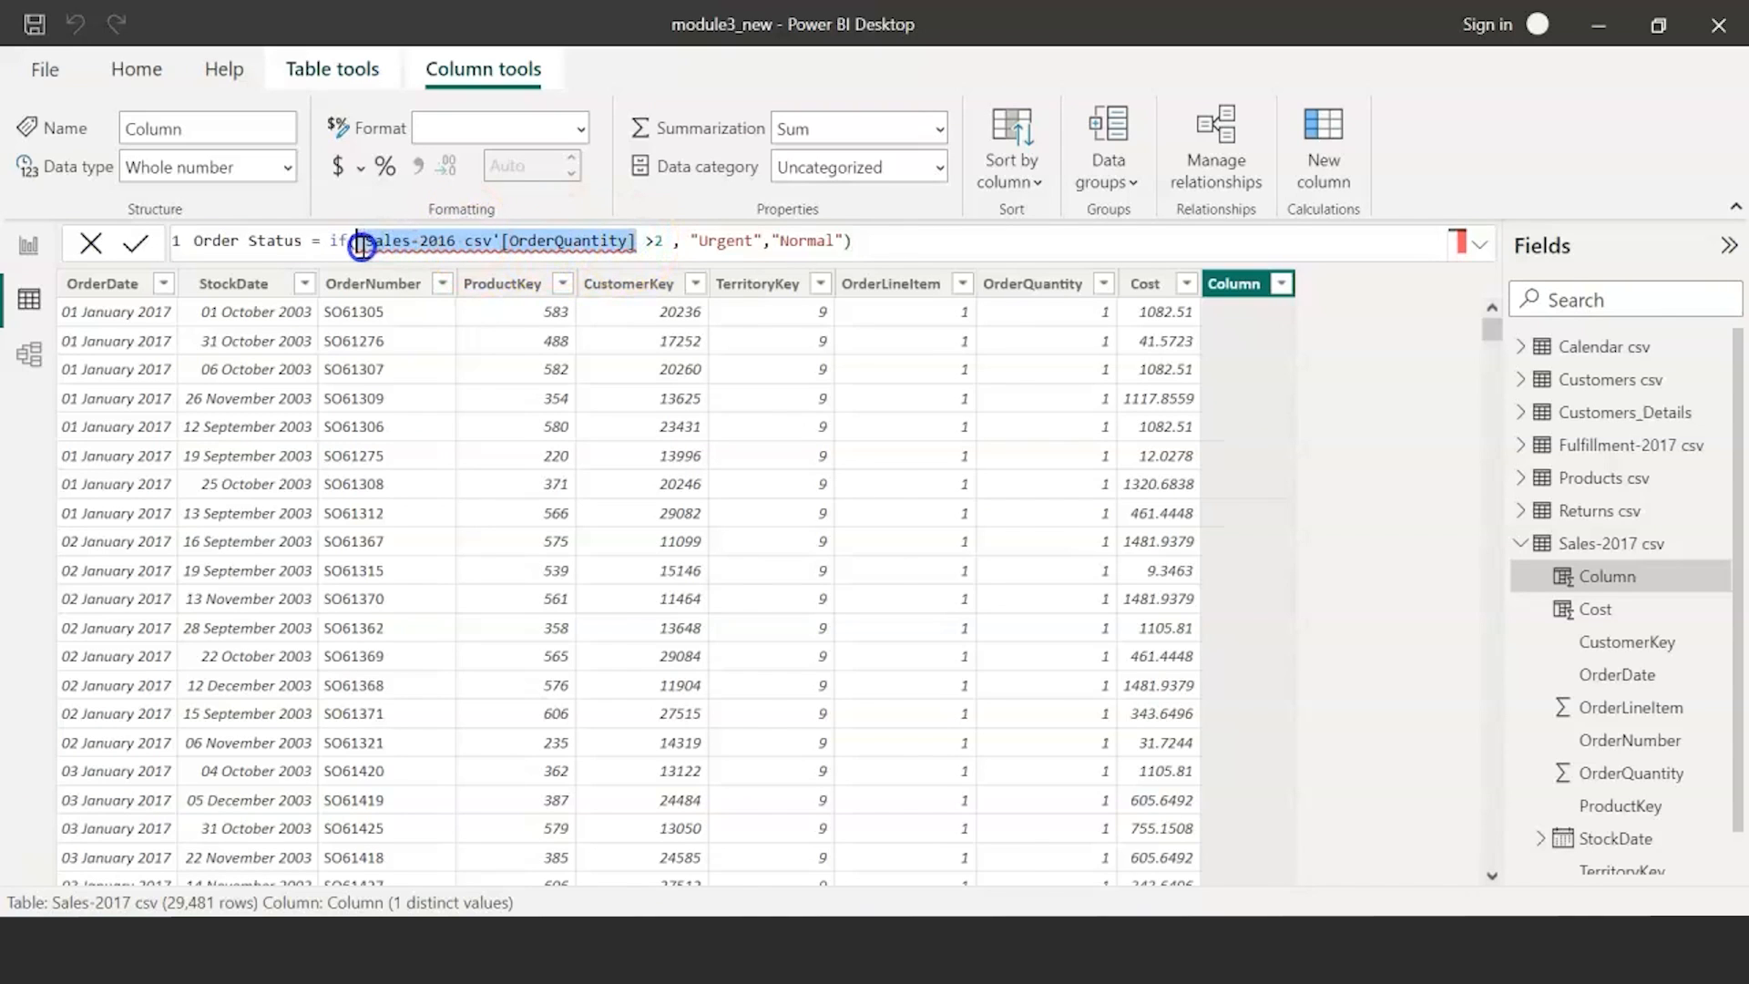
{"action": "type", "text": "or"}
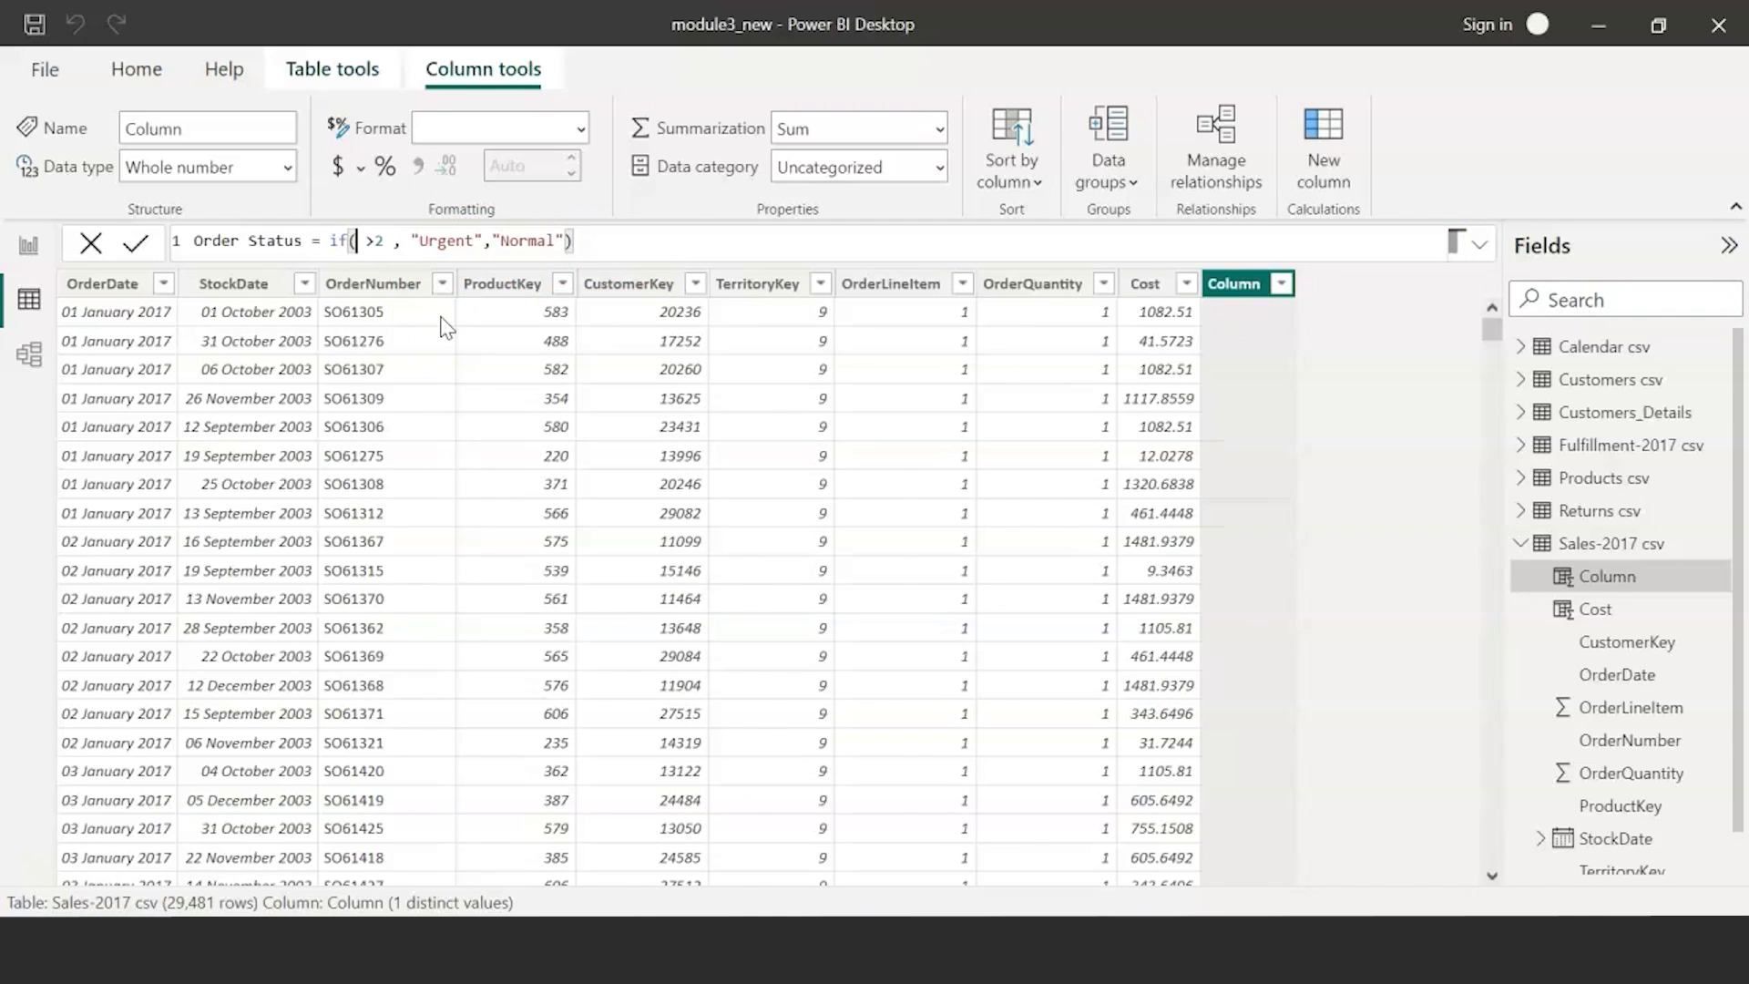
{"action": "type", "text": "e"}
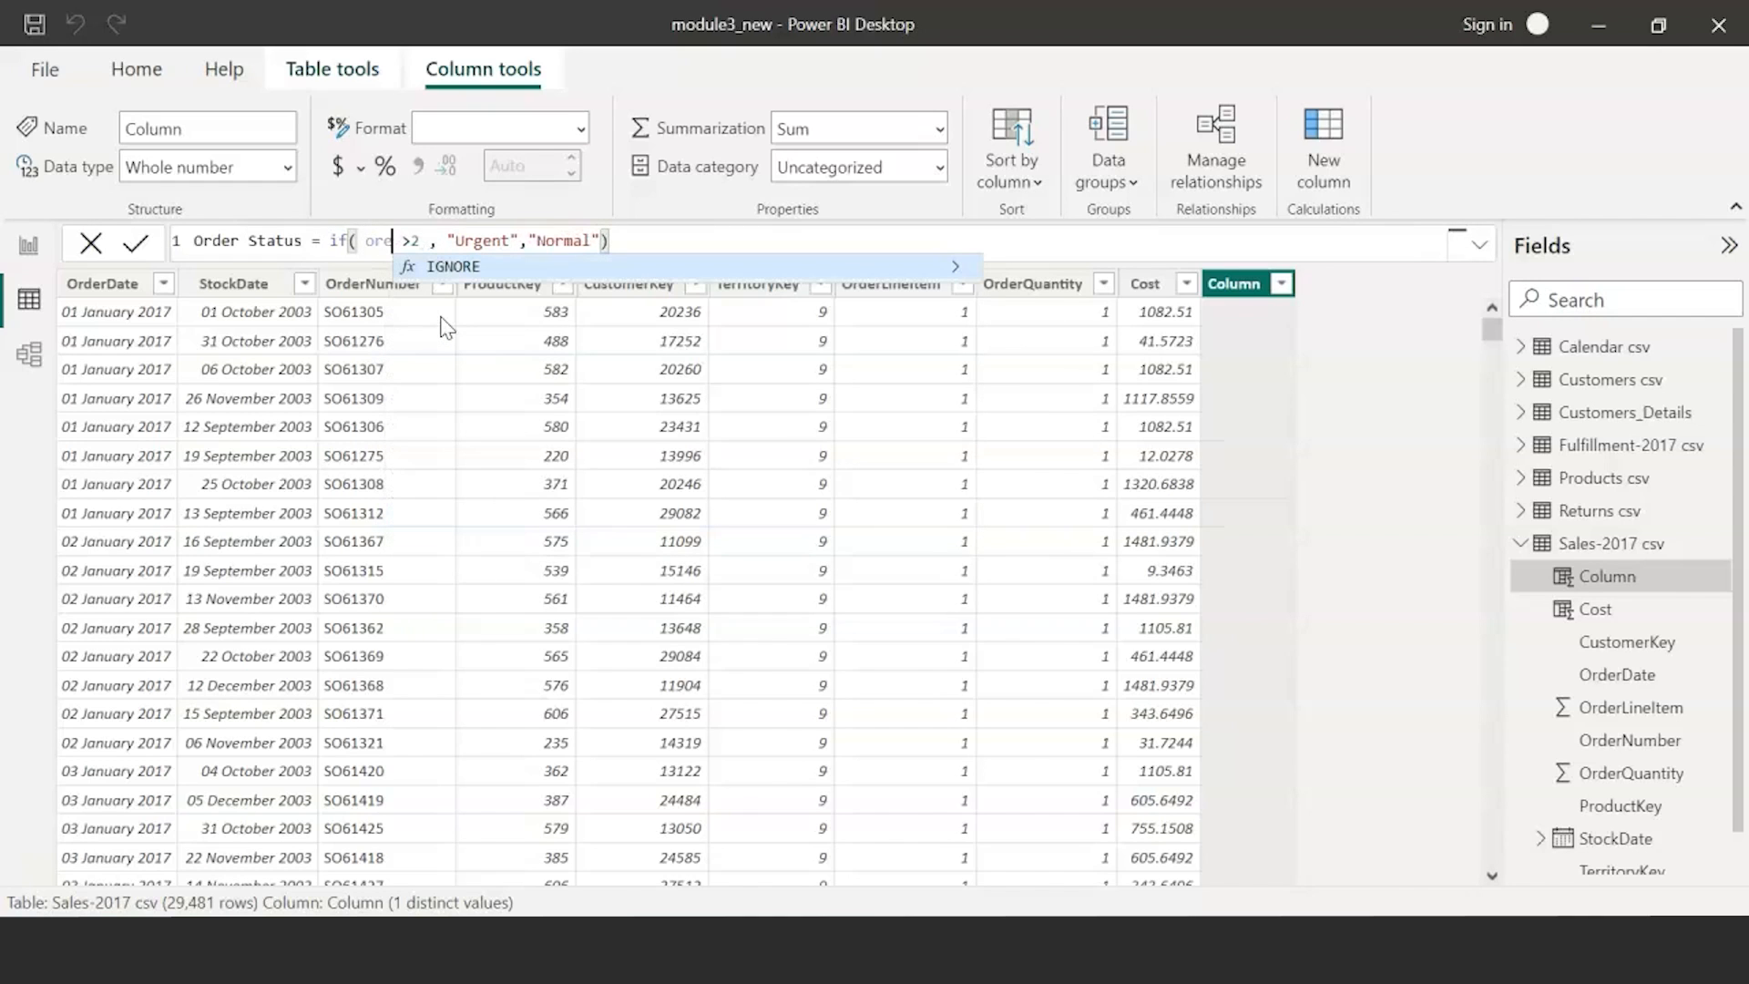
{"action": "key", "text": "BackSpace"}
{"action": "type", "text": "der"}
{"action": "key", "text": "Down"}
{"action": "key", "text": "Down"}
{"action": "key", "text": "Down"}
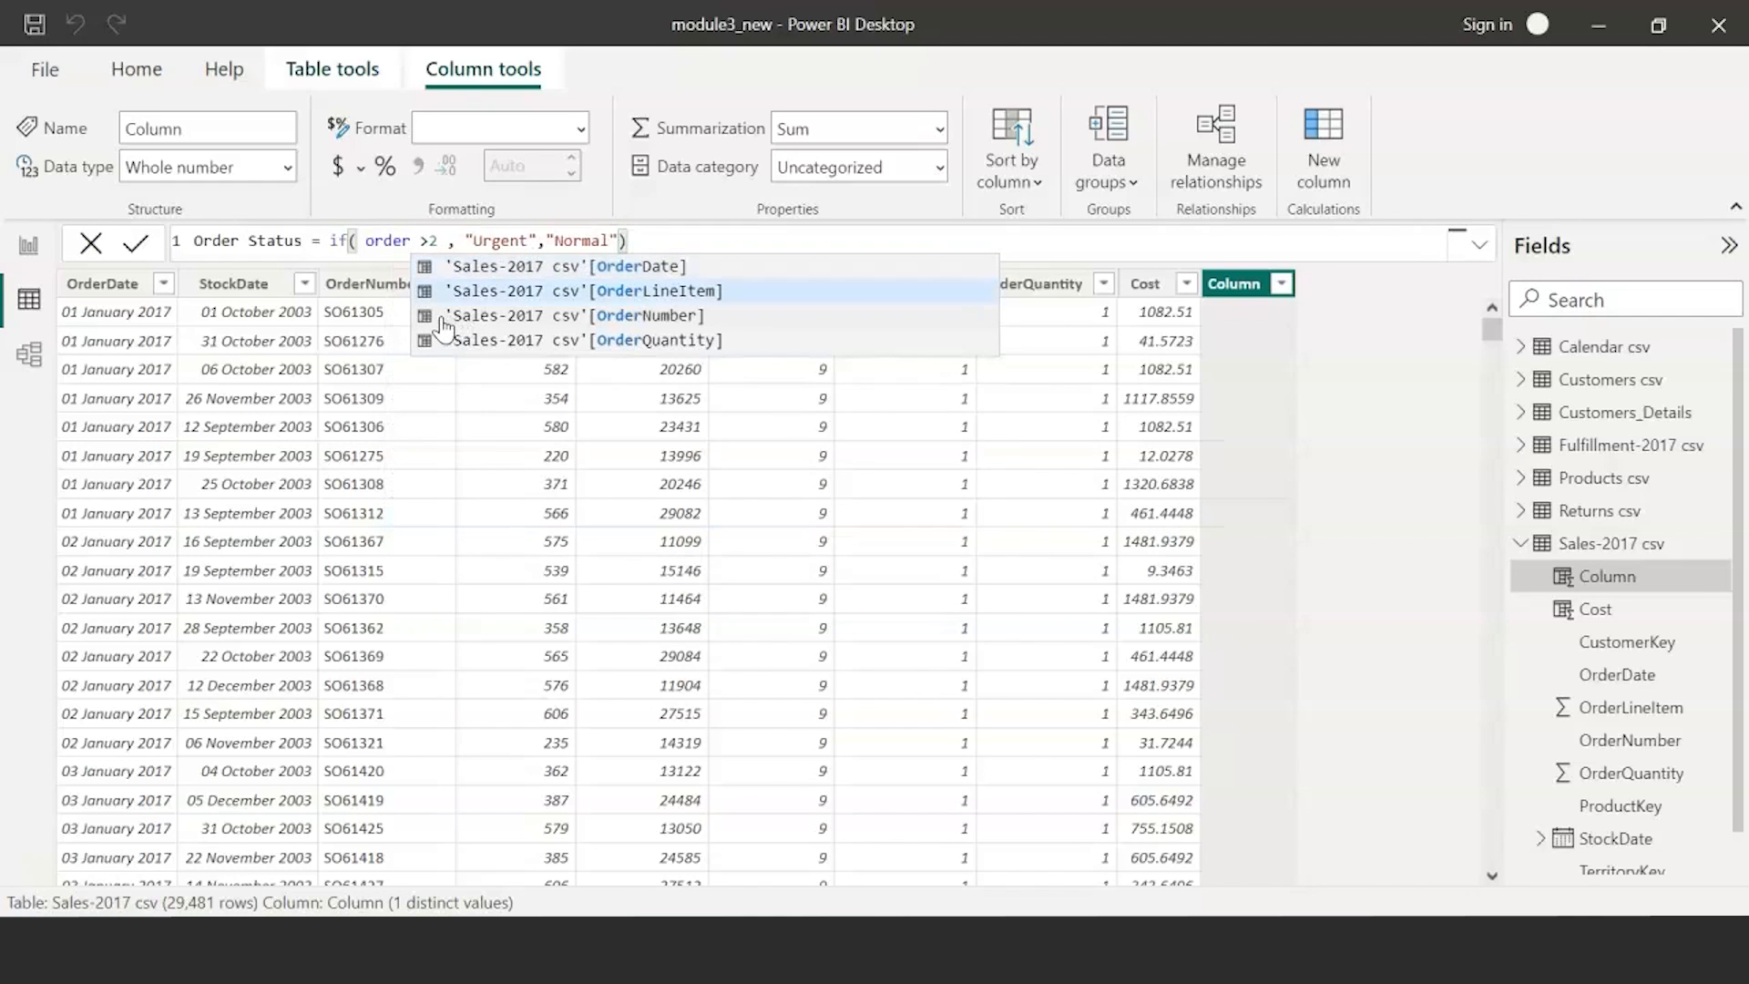
{"action": "key", "text": "Return"}
{"action": "left_click", "coordinate": [1364, 376]}
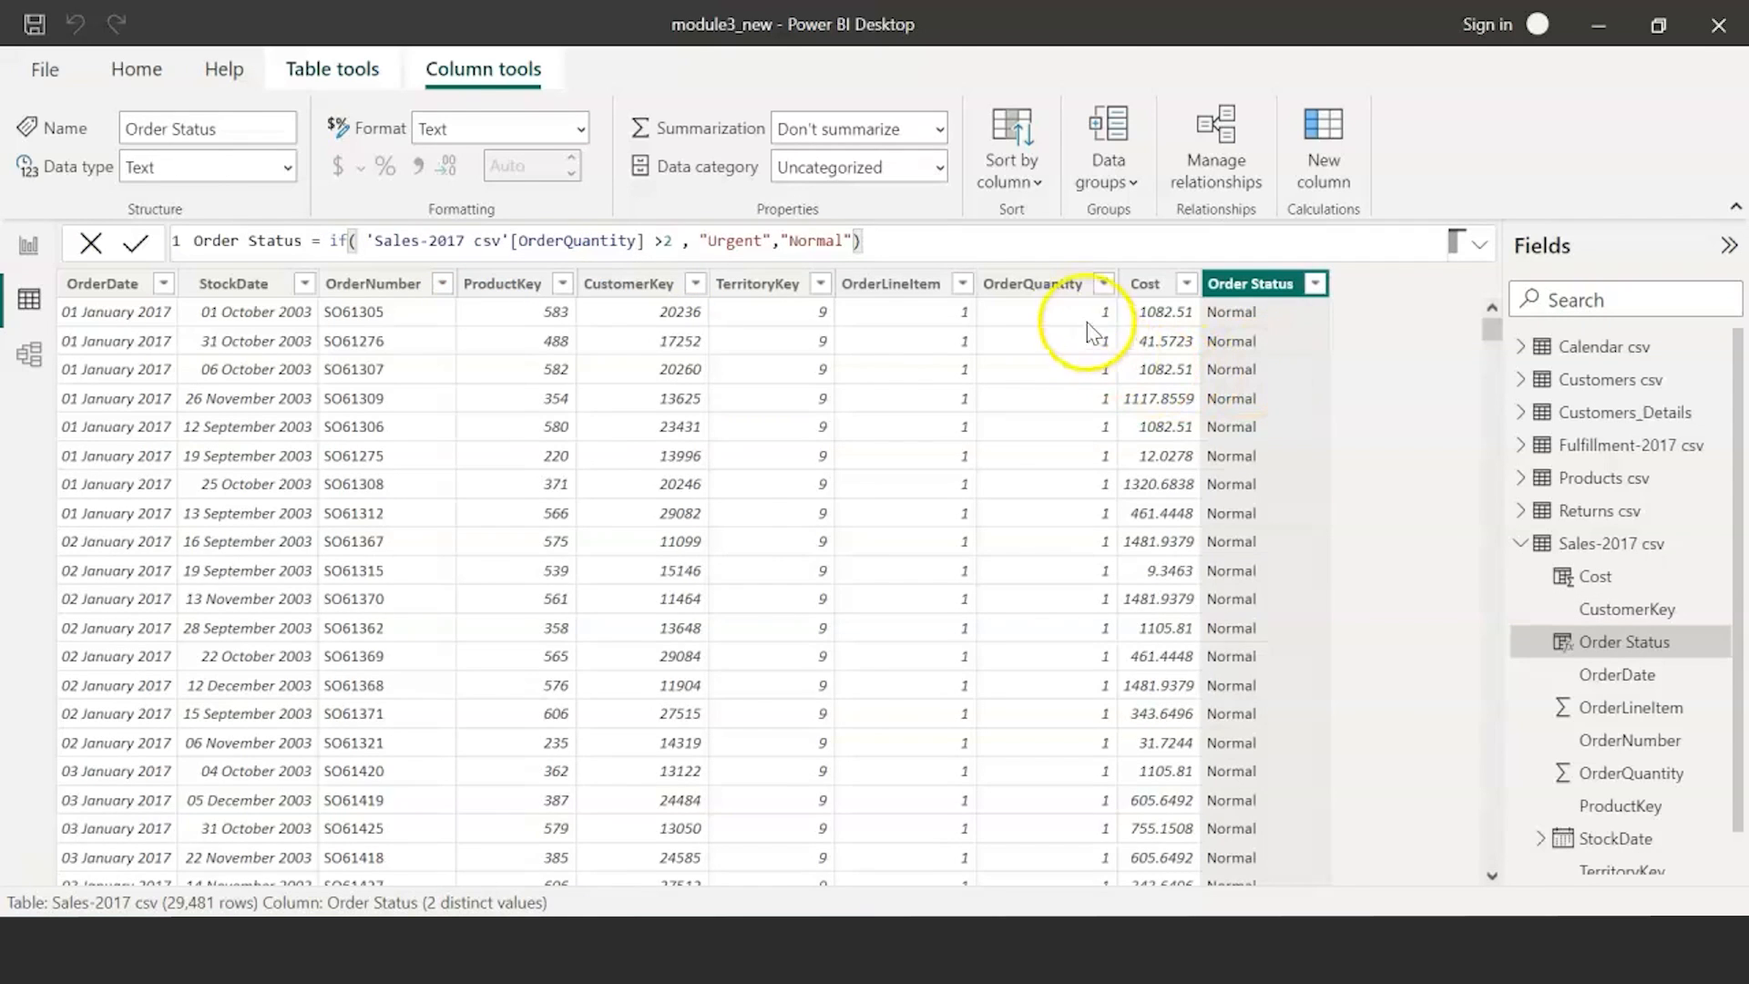
- Check the Order Status values by filtering the Sales-2017 csv rows to an OrderQuantity of 3 only
{"action": "scroll", "coordinate": [1172, 405], "scroll_direction": "down", "scroll_amount": 15}
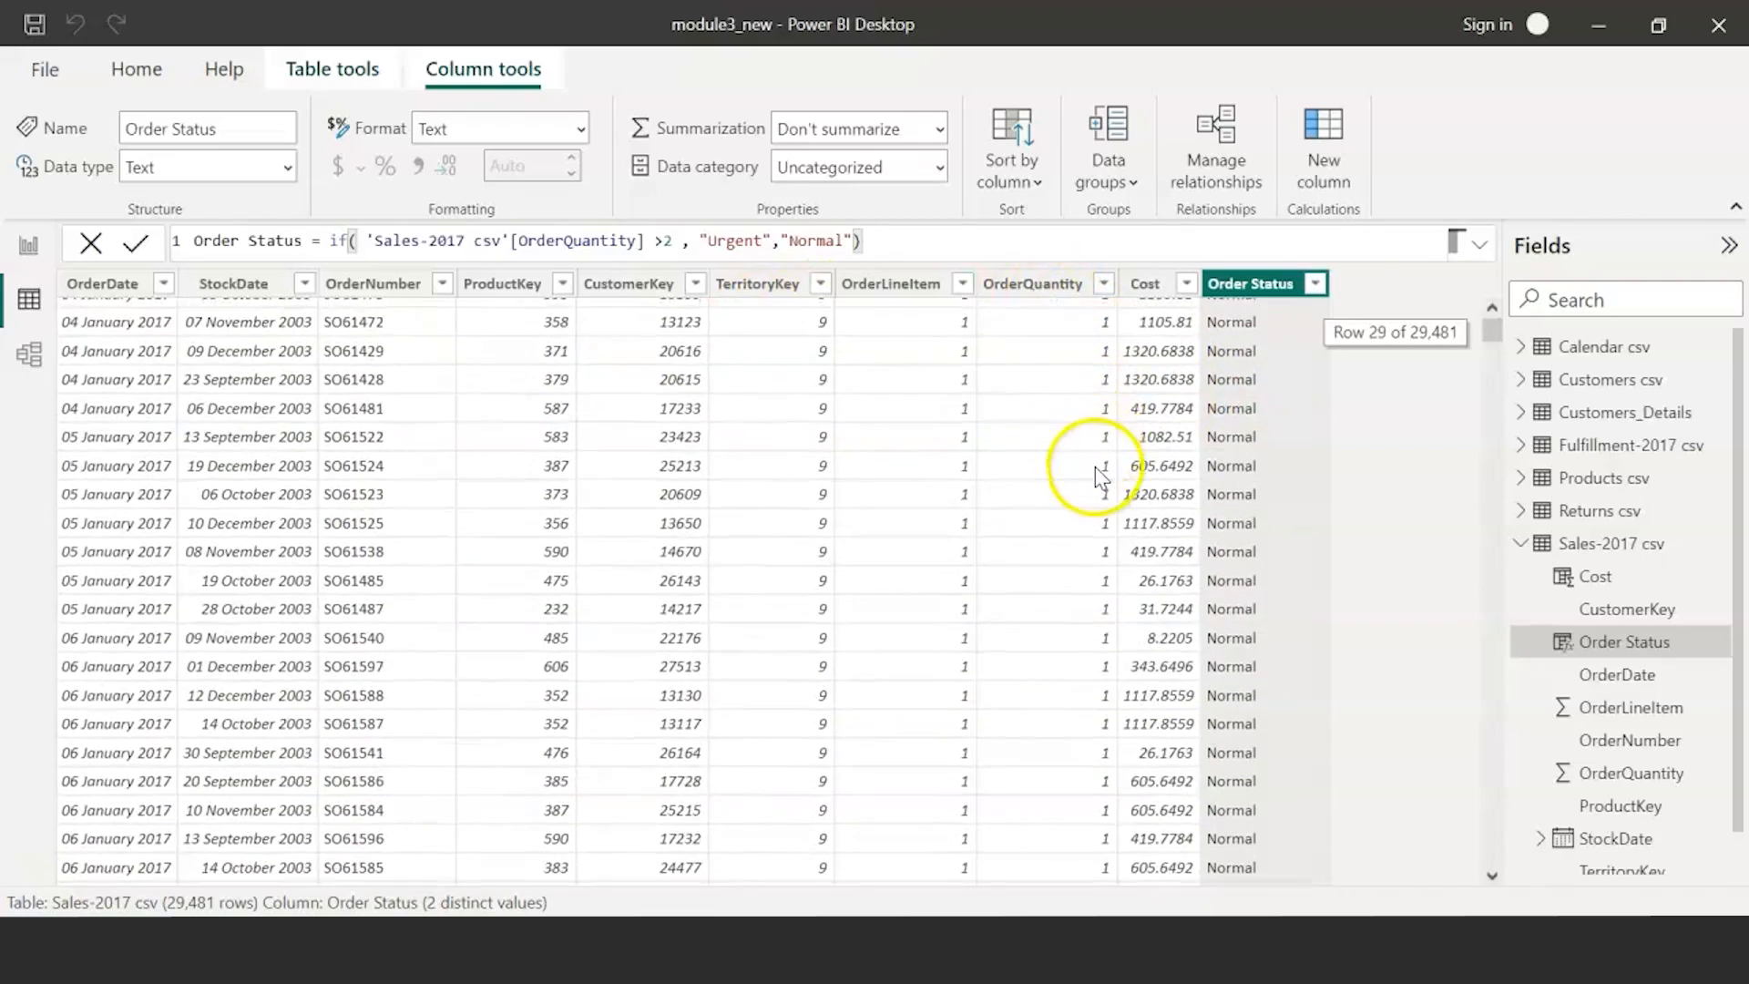
{"action": "scroll", "coordinate": [1101, 475], "scroll_direction": "down", "scroll_amount": 12}
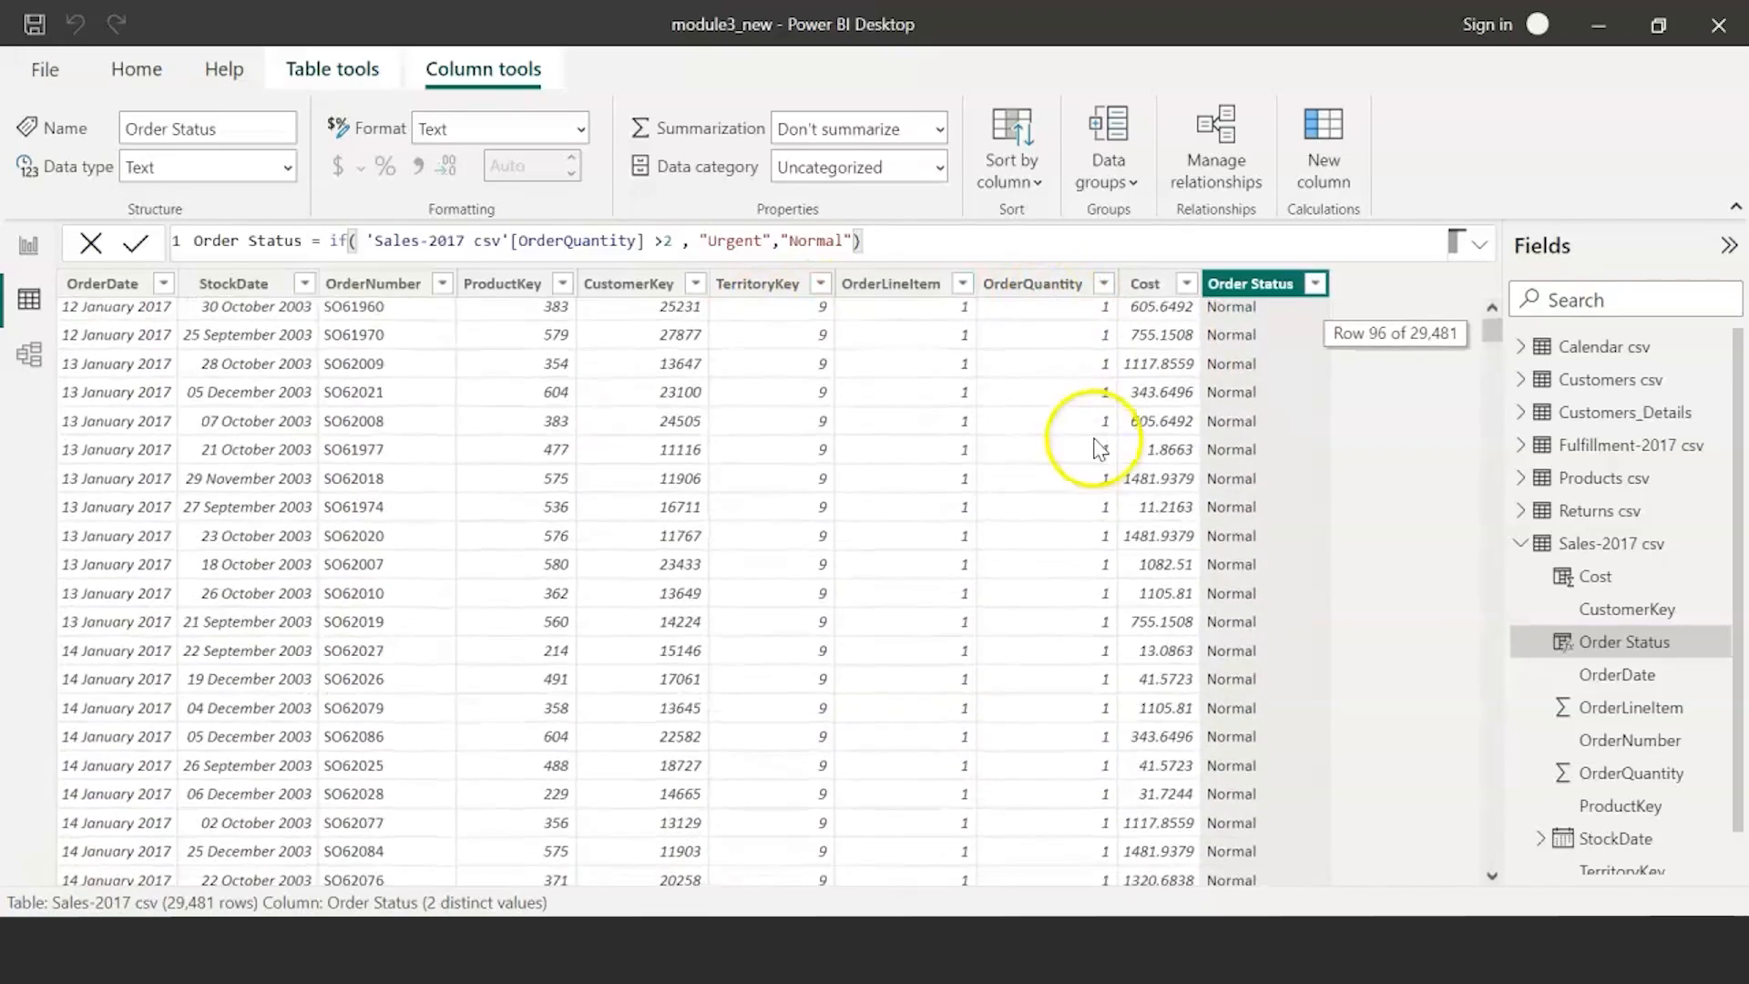
{"action": "left_click", "coordinate": [1100, 291]}
{"action": "left_click", "coordinate": [1103, 285]}
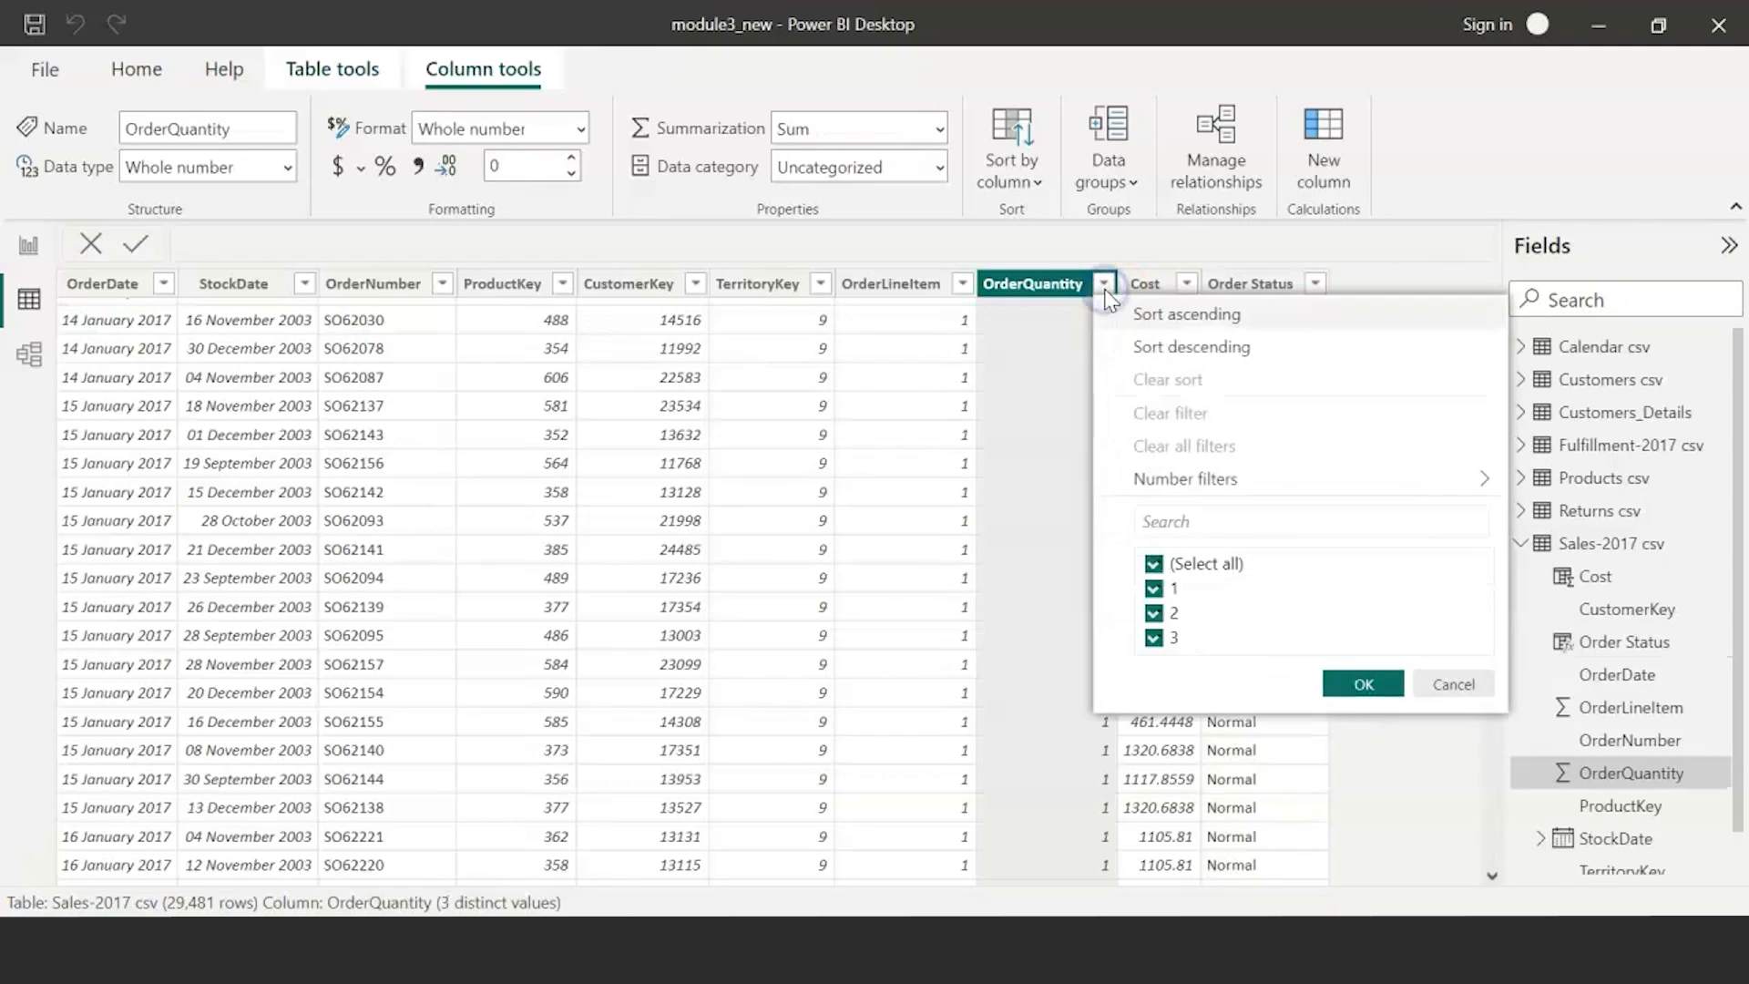
{"action": "left_click", "coordinate": [1154, 563]}
{"action": "left_click", "coordinate": [1154, 588]}
{"action": "left_click", "coordinate": [1153, 637]}
{"action": "left_click", "coordinate": [1347, 685]}
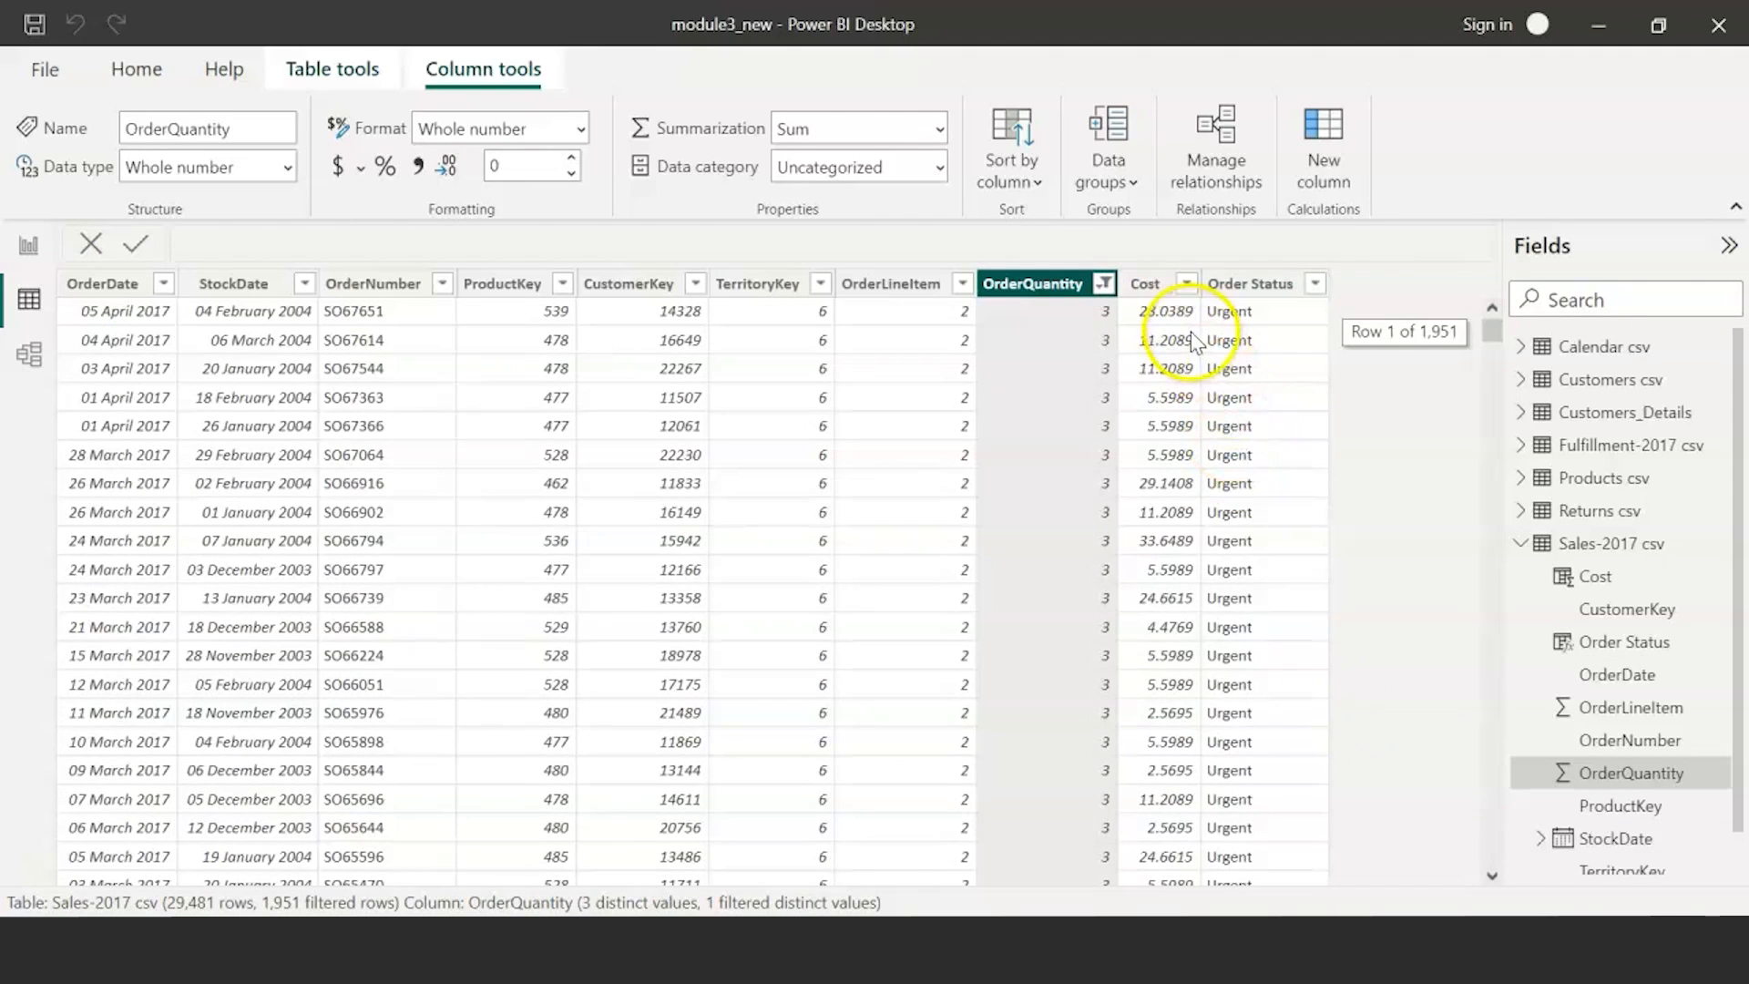
- Reselect all values in the OrderQuantity filter and apply it to show every row again
{"action": "left_click", "coordinate": [1103, 285]}
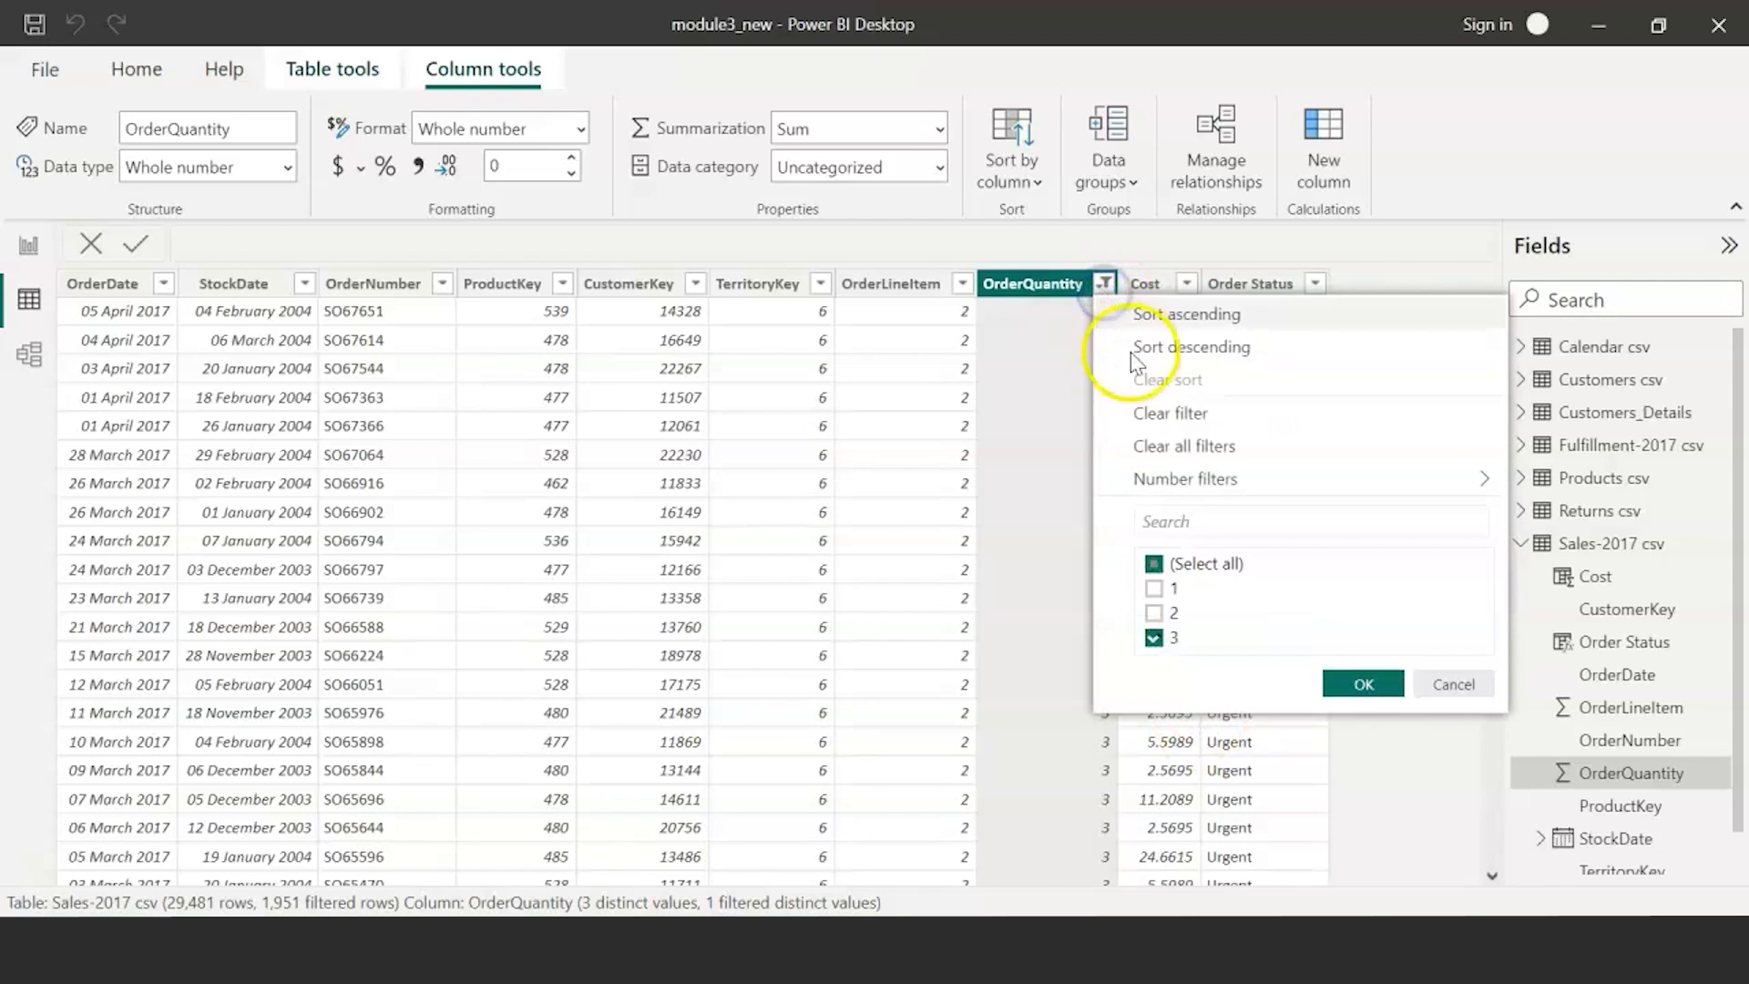
{"action": "left_click", "coordinate": [1155, 563]}
{"action": "left_click", "coordinate": [1154, 563]}
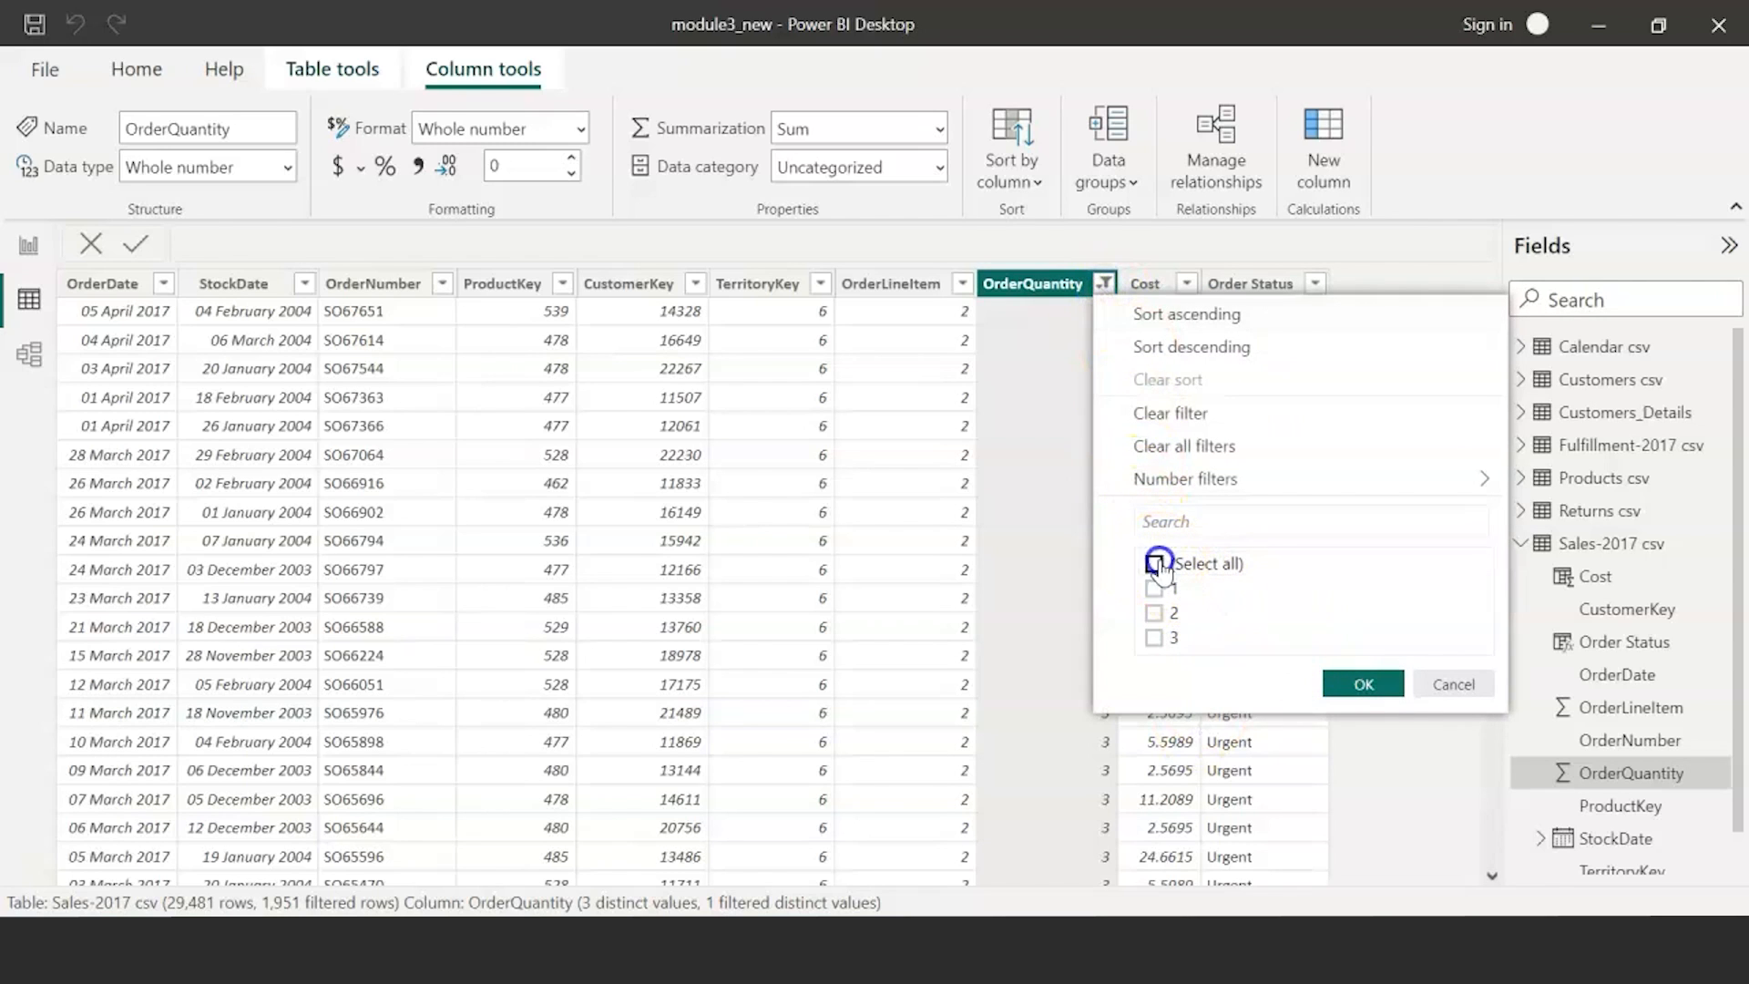
{"action": "left_click", "coordinate": [1364, 685]}
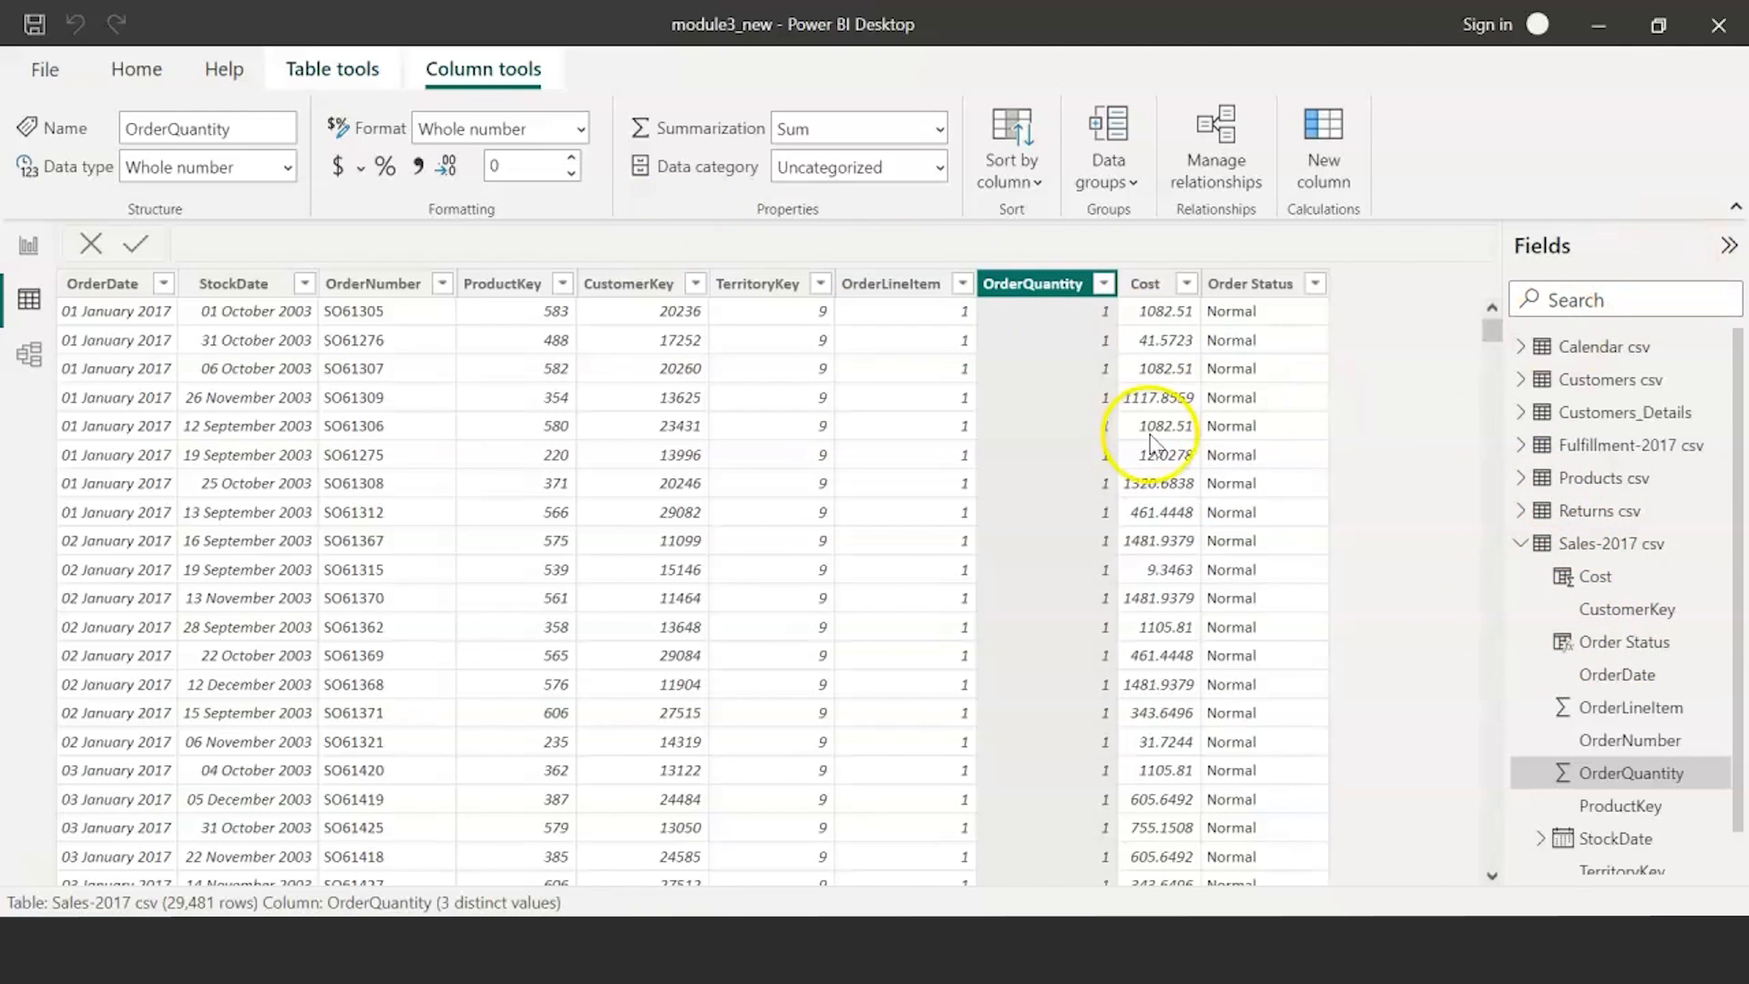
- Add another calculated column to the Sales-2017 csv table and name it discount
{"action": "left_click", "coordinate": [1309, 154]}
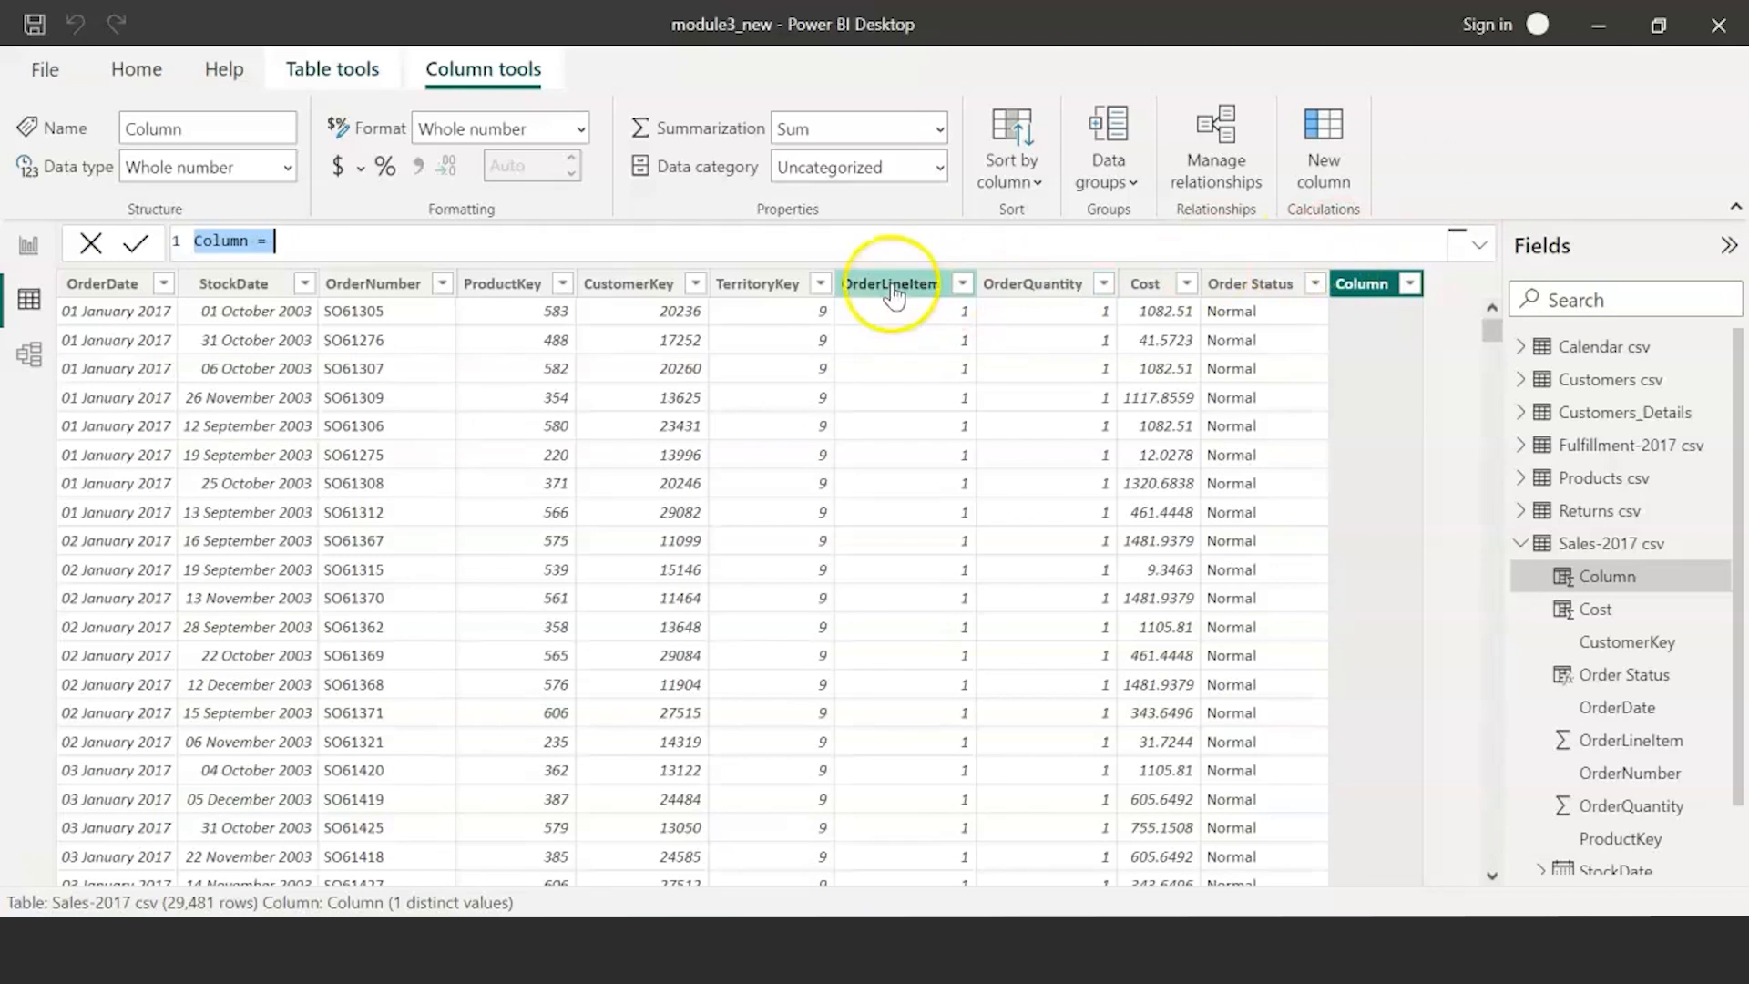
{"action": "double_click", "coordinate": [203, 248]}
{"action": "type", "text": "discout"}
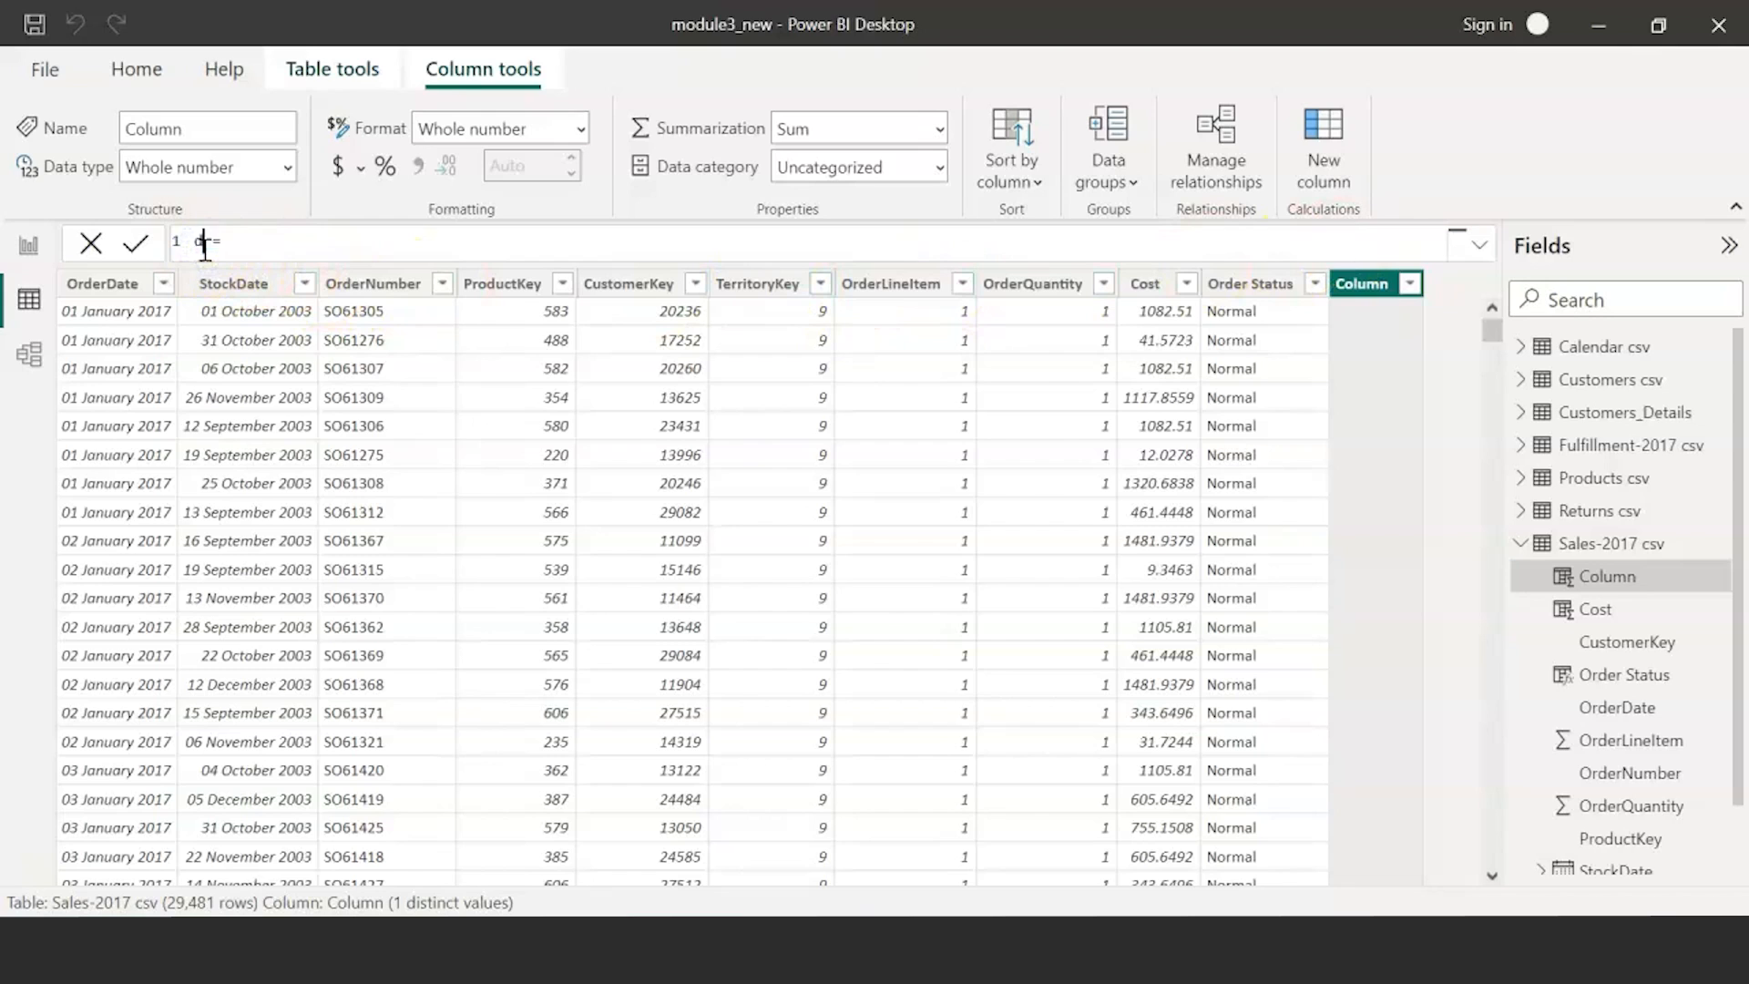
{"action": "key", "text": "Left"}
{"action": "type", "text": "n"}
- Begin the discount formula with the 'Sales-2017 csv'[OrderQuantity] column
{"action": "left_click", "coordinate": [300, 244]}
{"action": "type", "text": "order"}
{"action": "key", "text": "Down"}
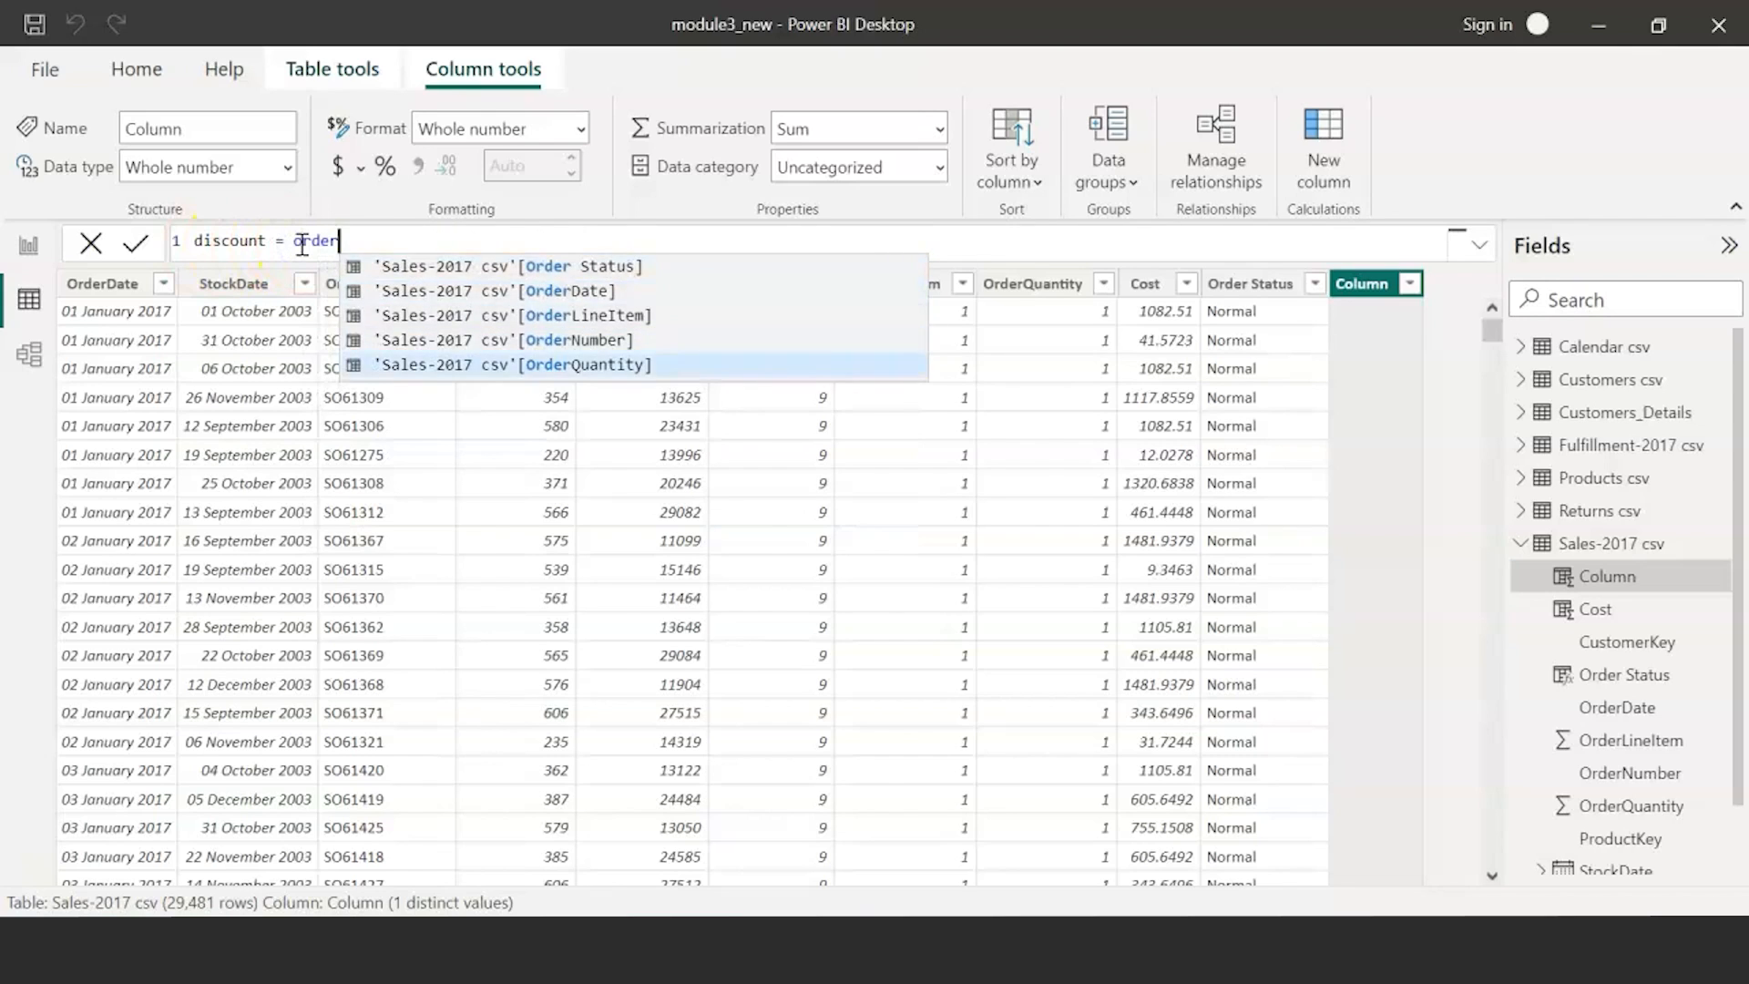
{"action": "key", "text": "Tab"}
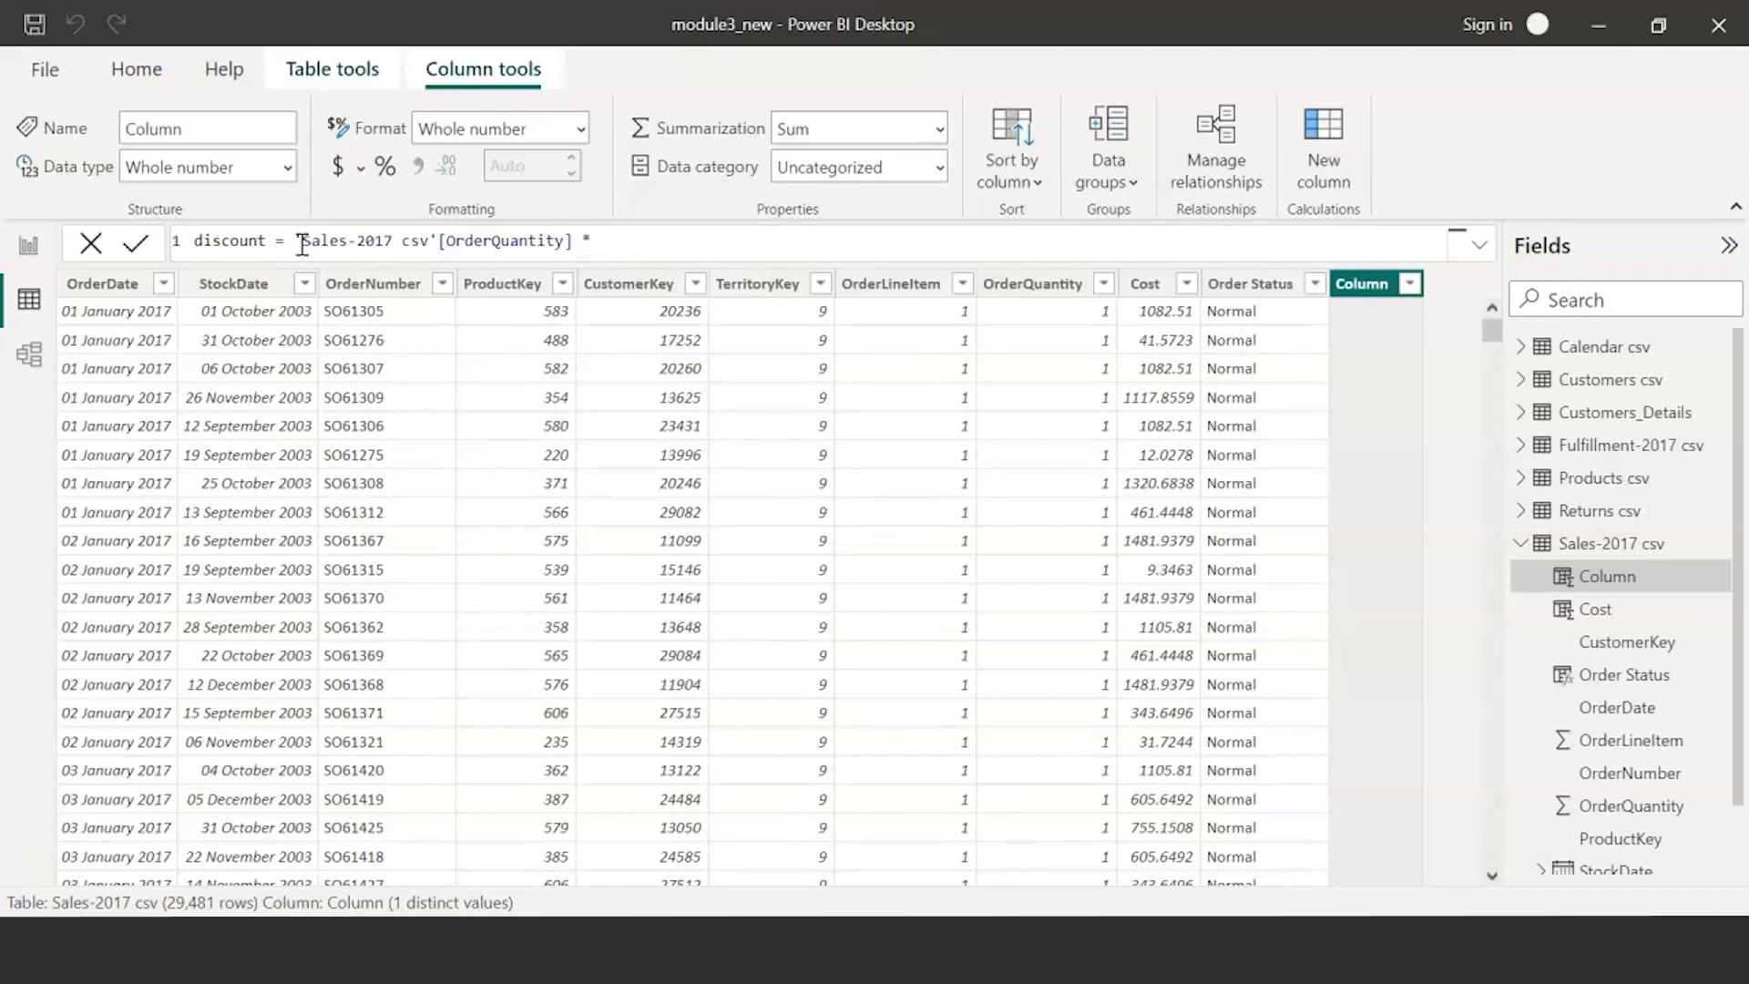
- Multiply the order quantity in the discount formula by RELATED('Products csv'[Discount])
{"action": "type", "text": "* RE"}
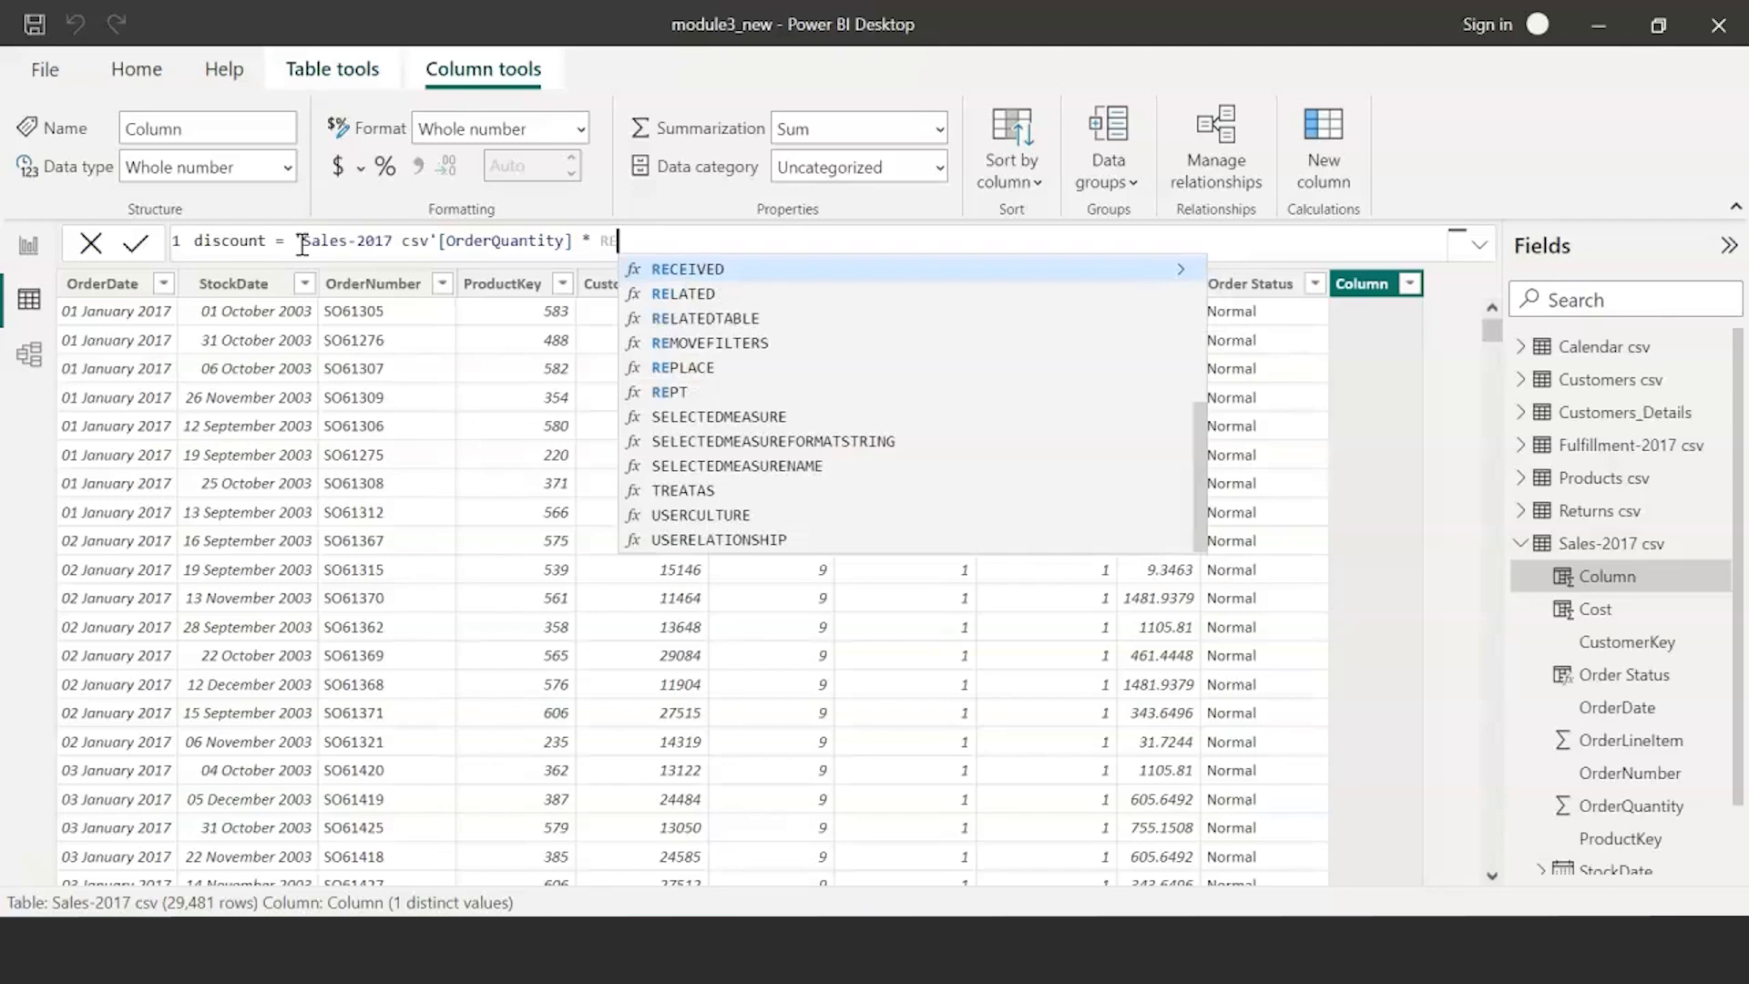
{"action": "type", "text": "LATED"}
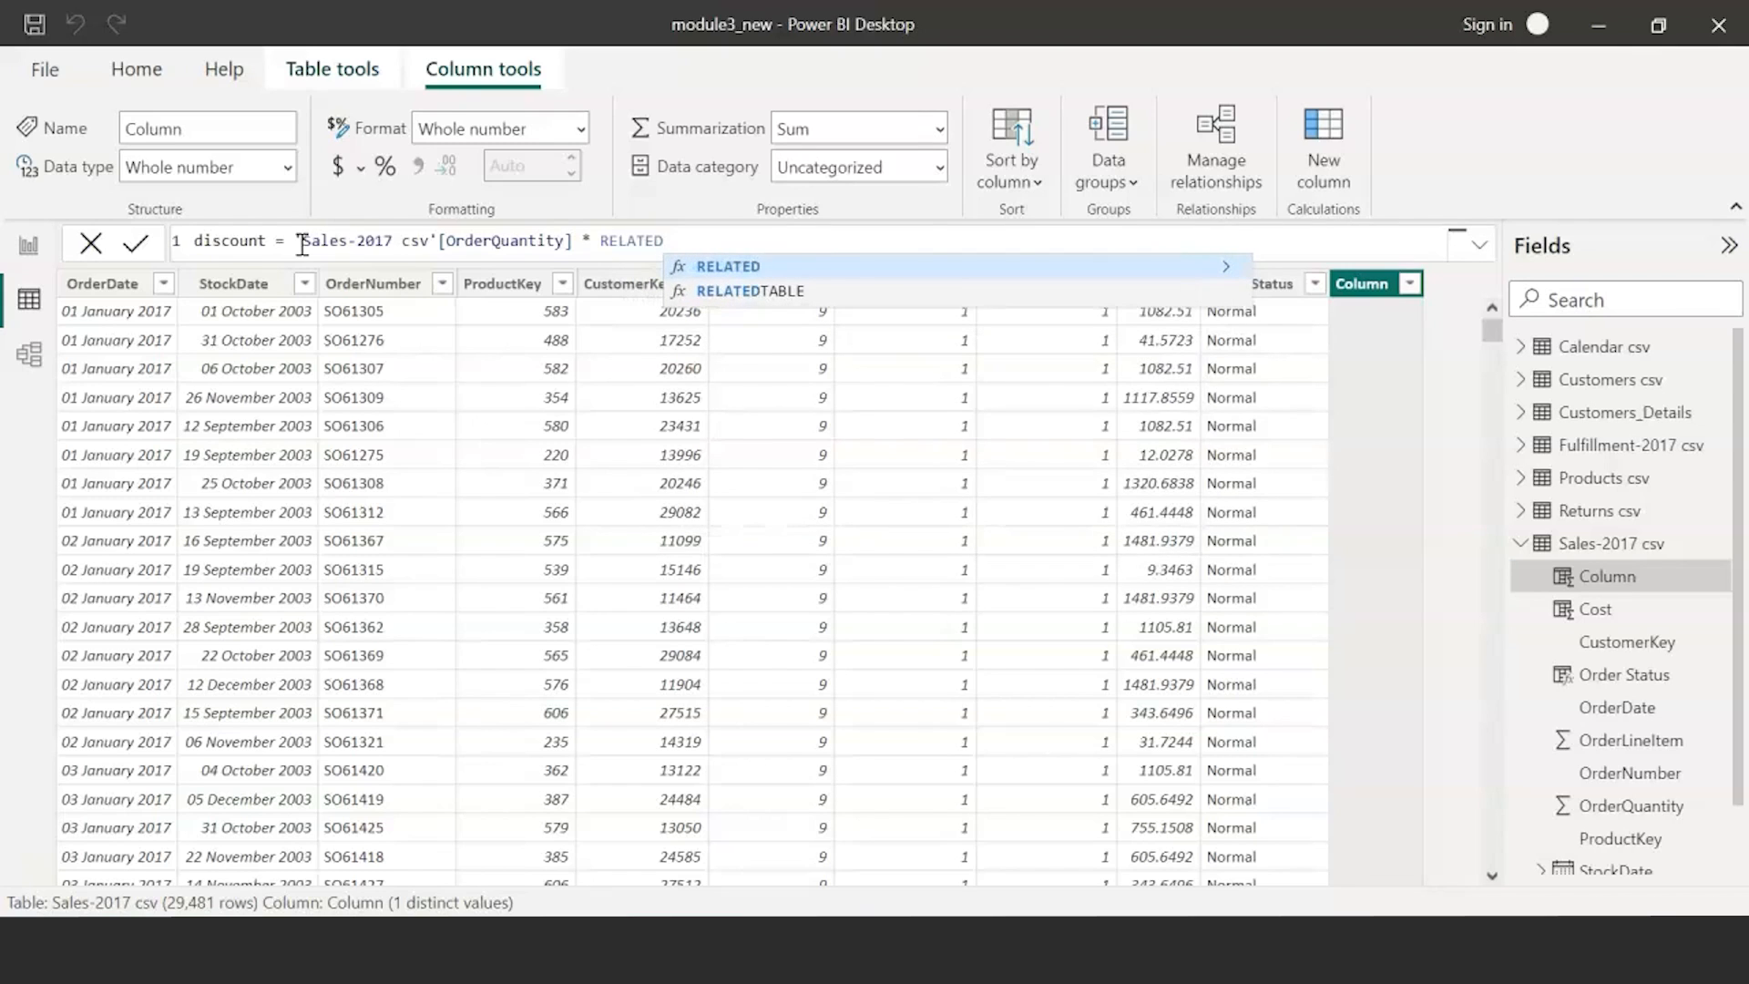
{"action": "type", "text": "(disc"}
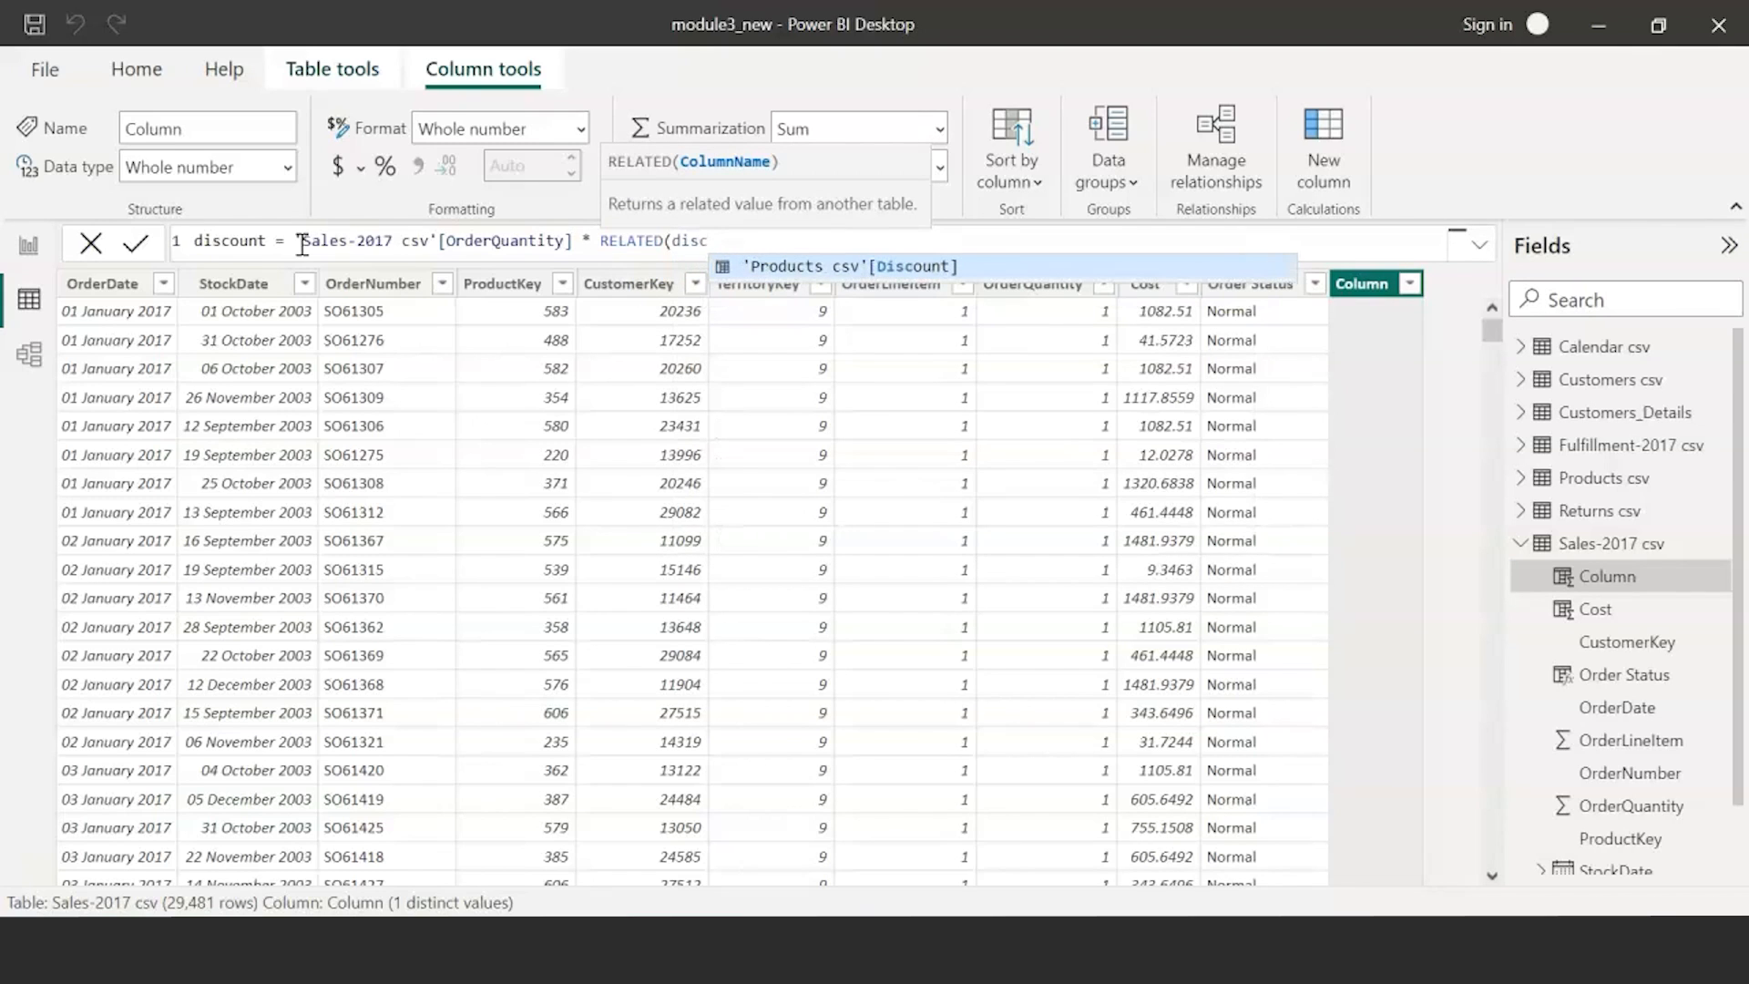
{"action": "key", "text": "Tab"}
{"action": "type", "text": ")"}
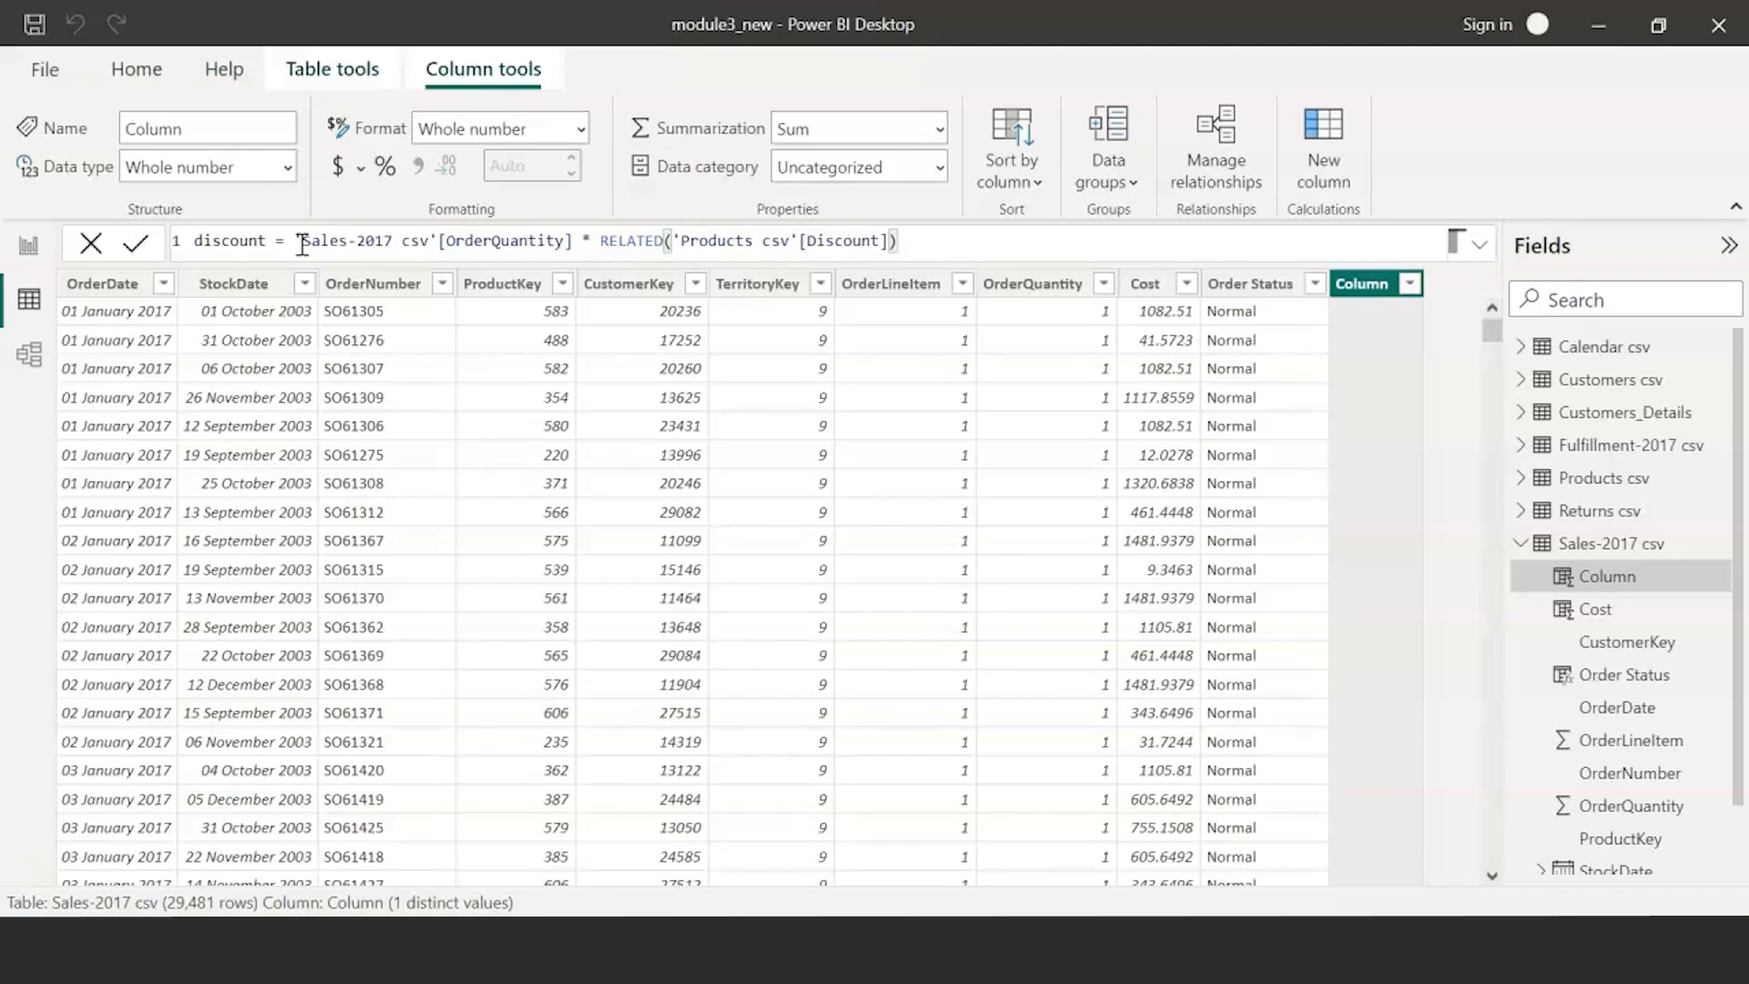
- Commit the discount column formula and display the formula of the Cost column
{"action": "key", "text": "Return"}
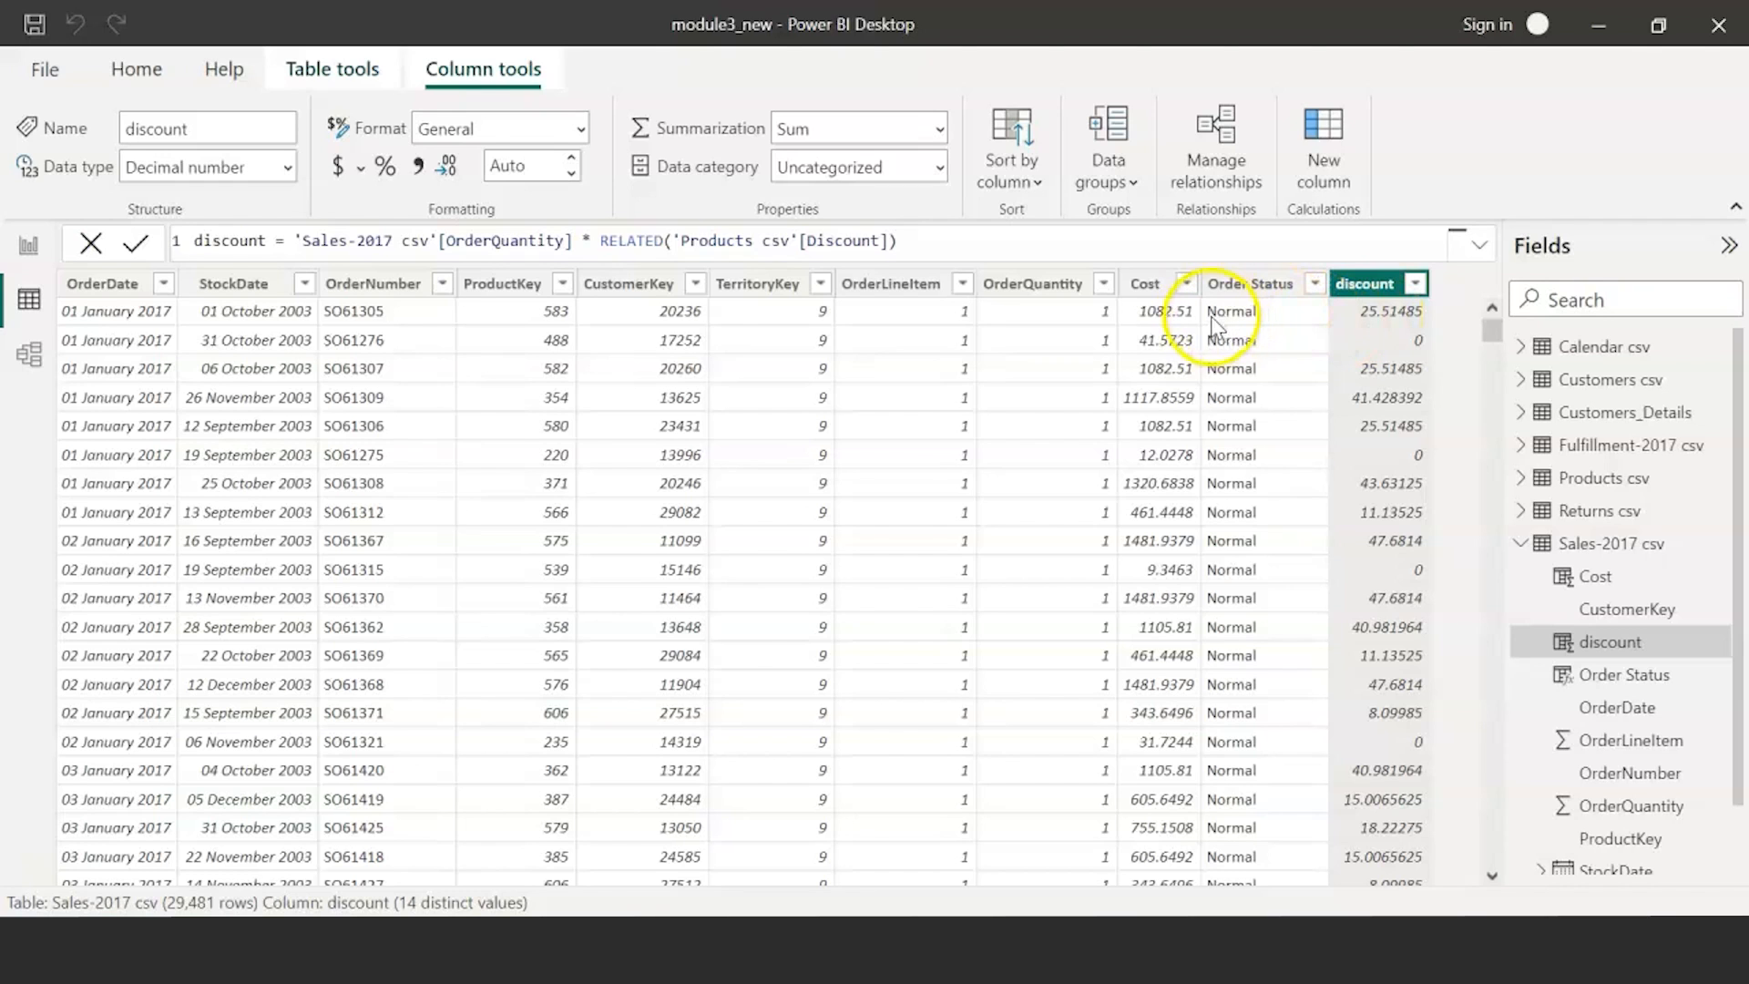
{"action": "left_click", "coordinate": [1188, 314]}
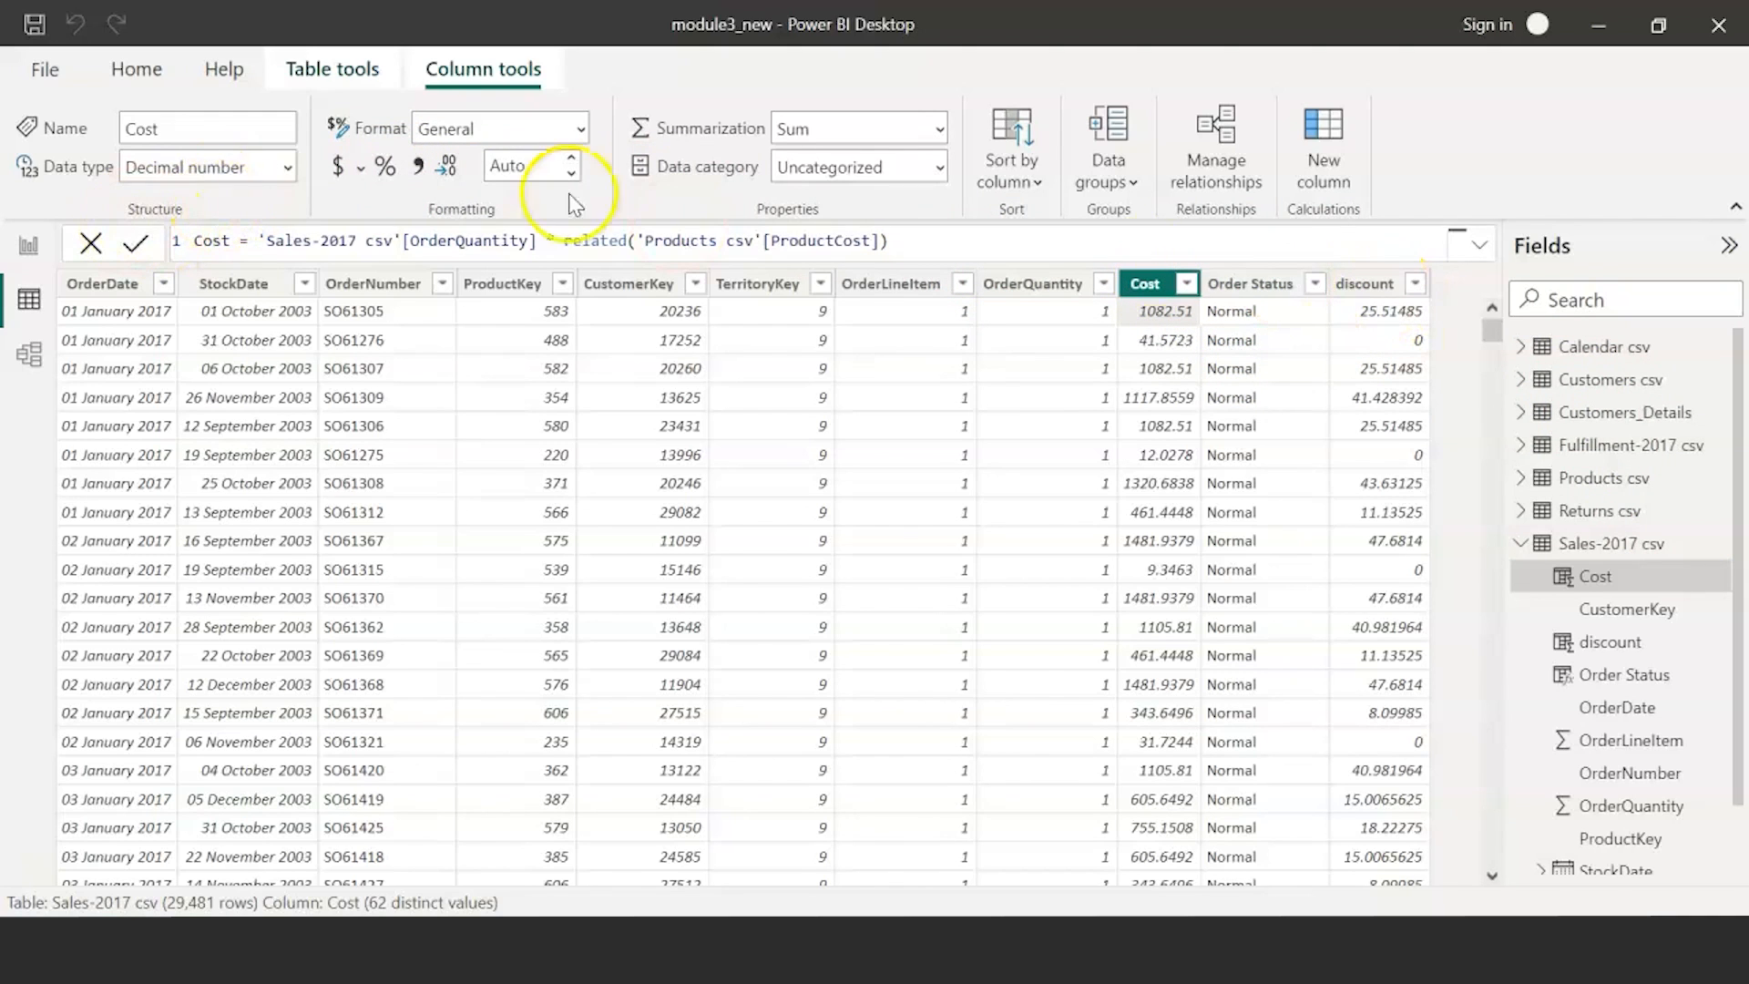
- Add another calculated column to the Sales-2017 csv table and name it Price
{"action": "left_click", "coordinate": [1330, 169]}
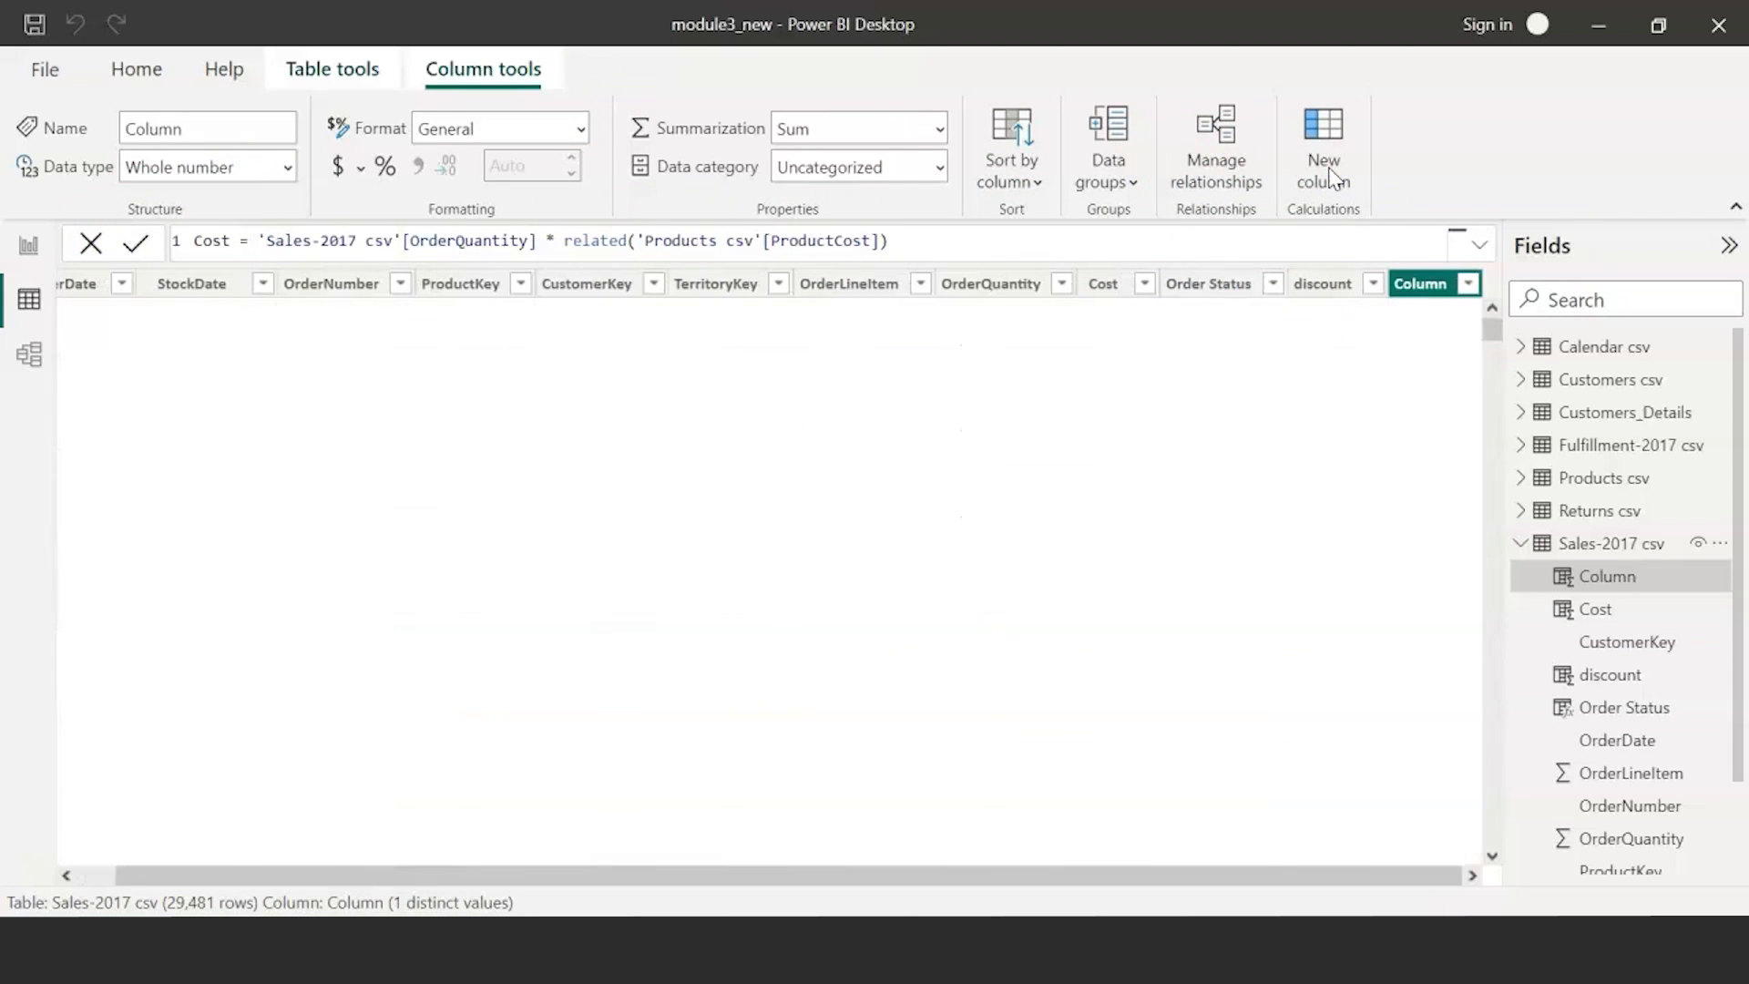
{"action": "key", "text": "Home"}
{"action": "key", "text": "Delete"}
{"action": "key", "text": "Delete"}
{"action": "key", "text": "Delete"}
{"action": "key", "text": "Delete"}
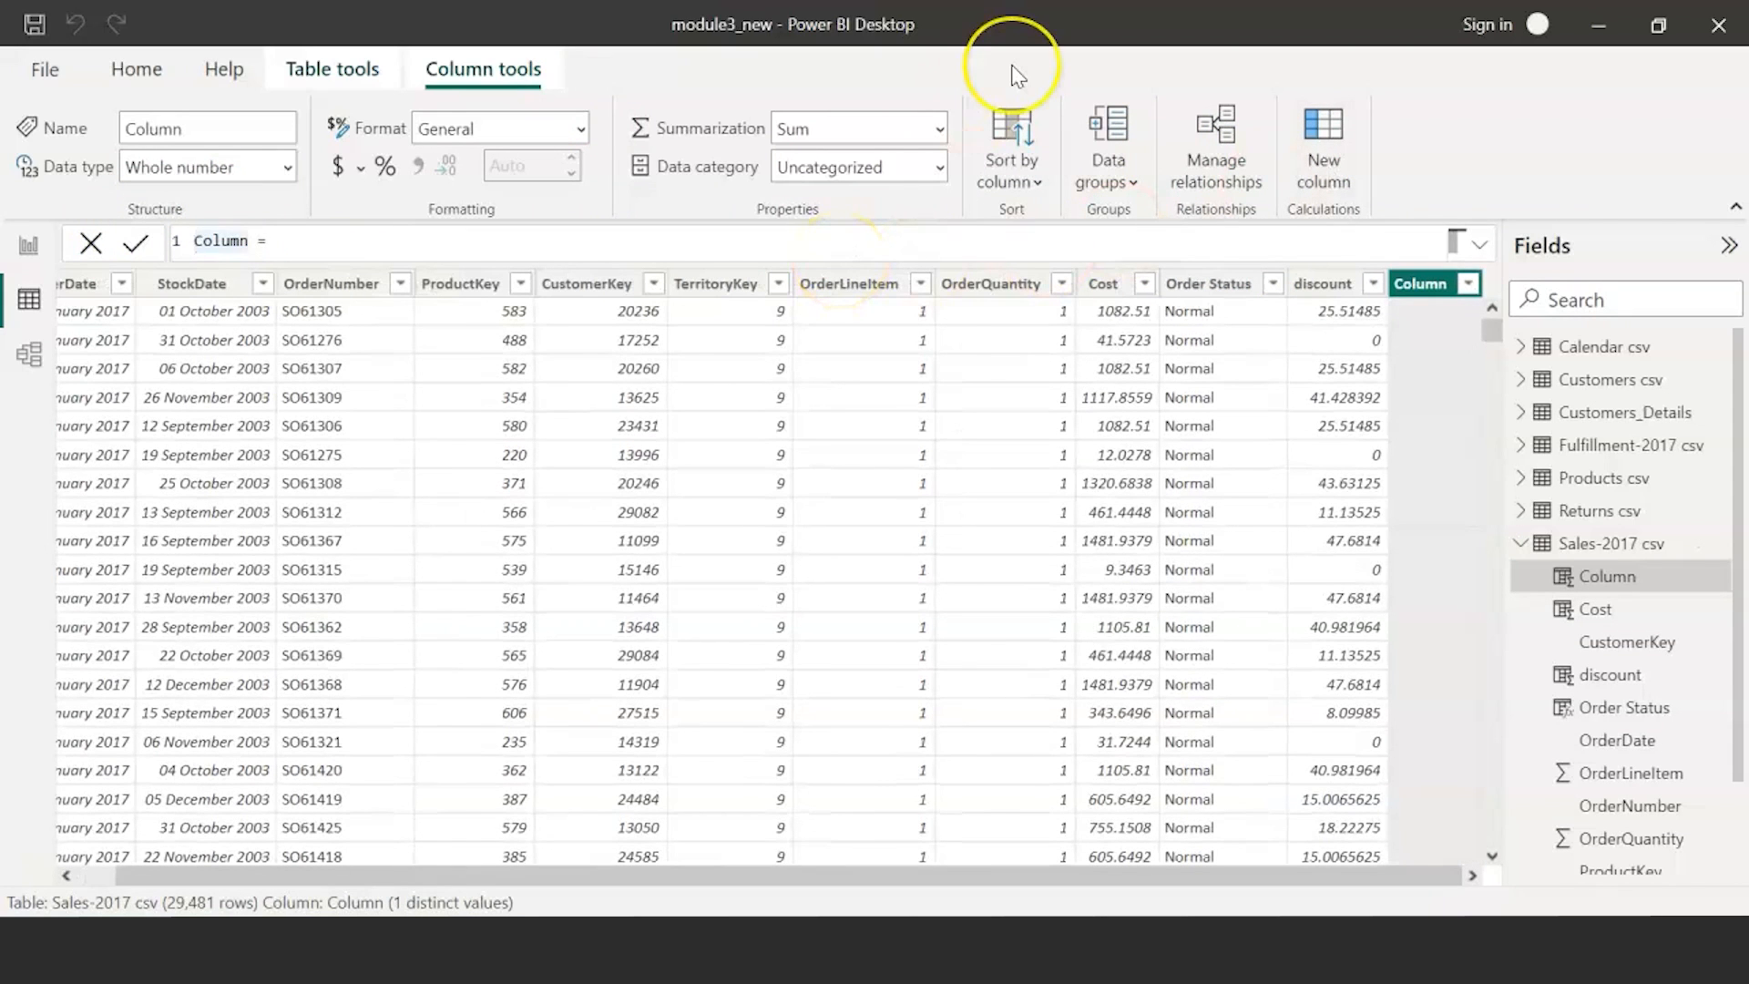
{"action": "key", "text": "Delete"}
{"action": "type", "text": "Price"}
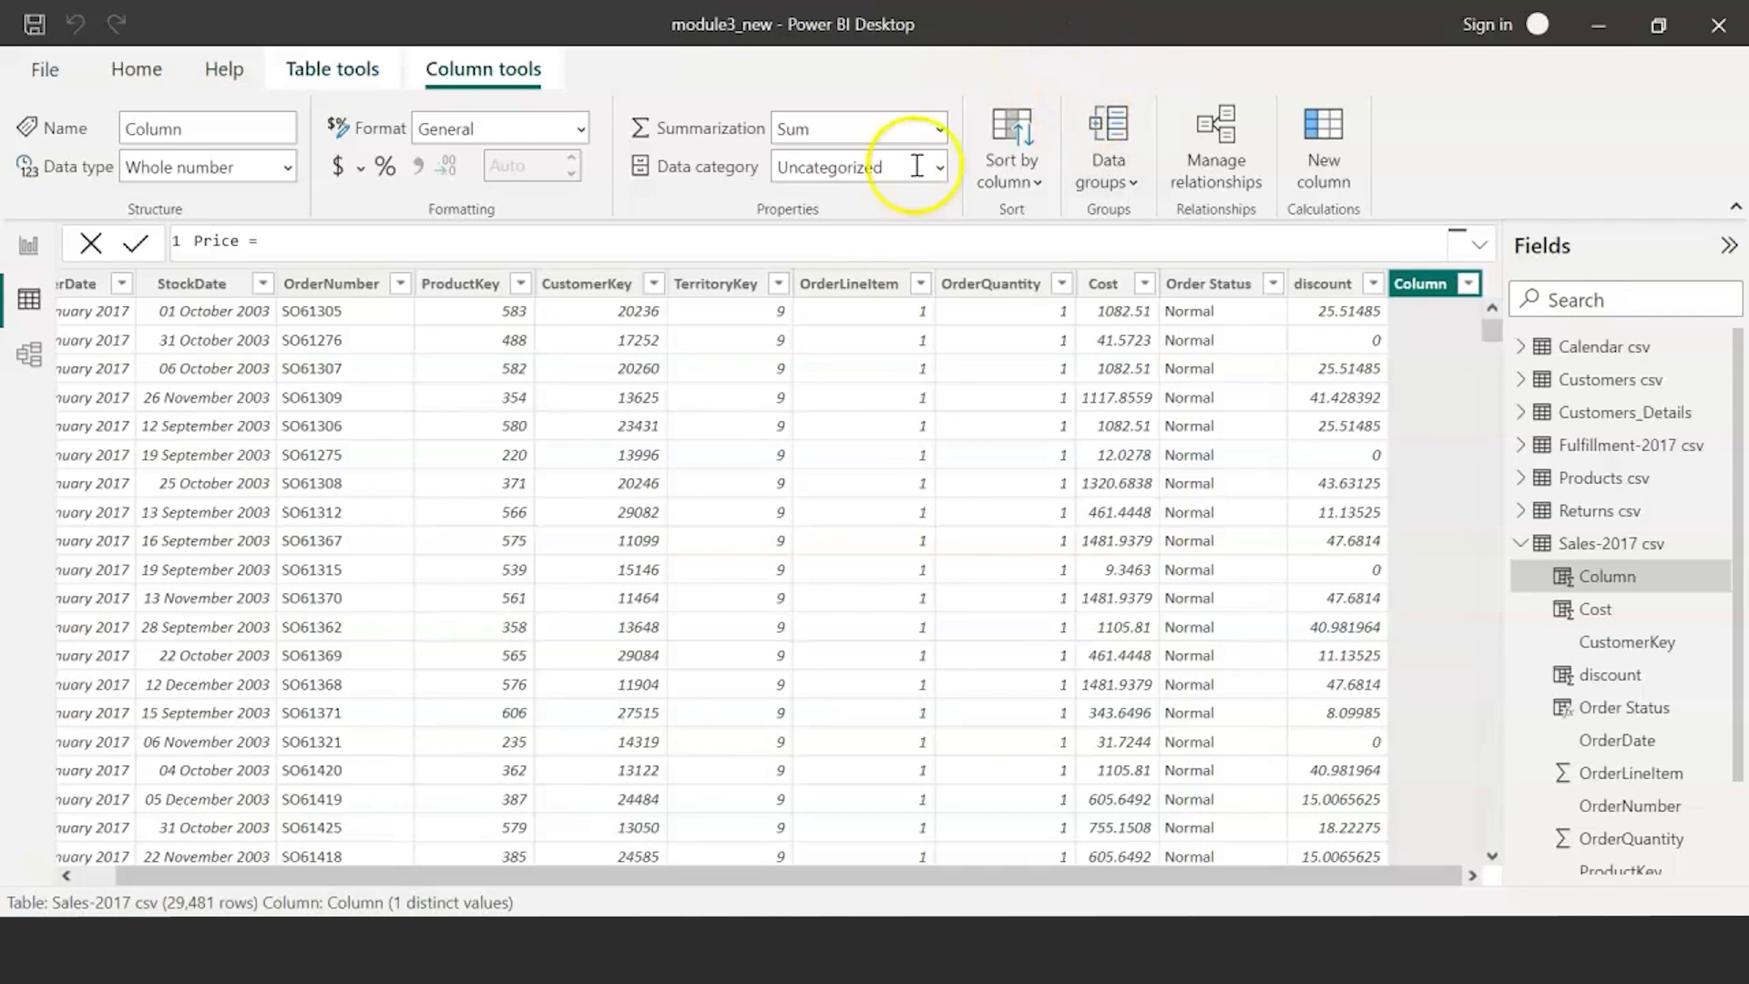
- Begin the Price formula with the 'Sales-2017 csv'[OrderQuantity] column
{"action": "left_click", "coordinate": [887, 233]}
{"action": "type", "text": "order"}
{"action": "key", "text": "Down"}
{"action": "key", "text": "Down"}
{"action": "key", "text": "Down"}
{"action": "key", "text": "Down"}
{"action": "key", "text": "Tab"}
- Multiply the order quantity in the Price formula by RELATED('Products csv'[ProductPrice]) and commit the formula
{"action": "type", "text": "*rela"}
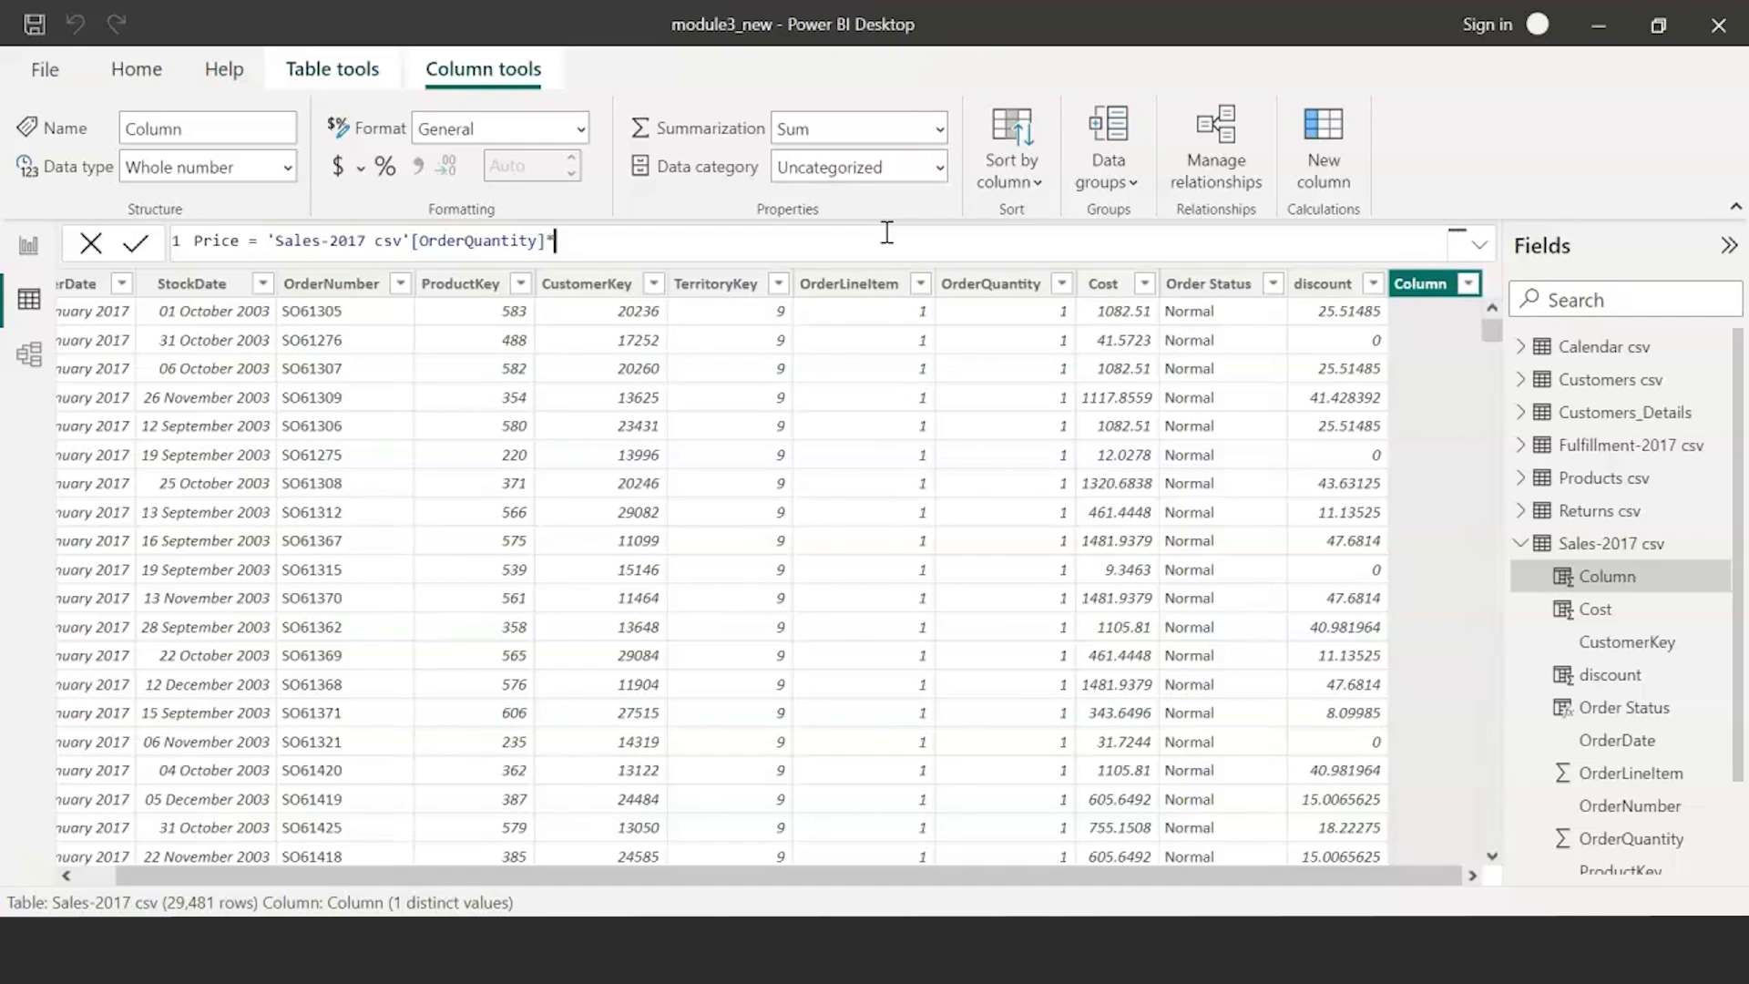
{"action": "key", "text": "Tab"}
{"action": "type", "text": "pr"}
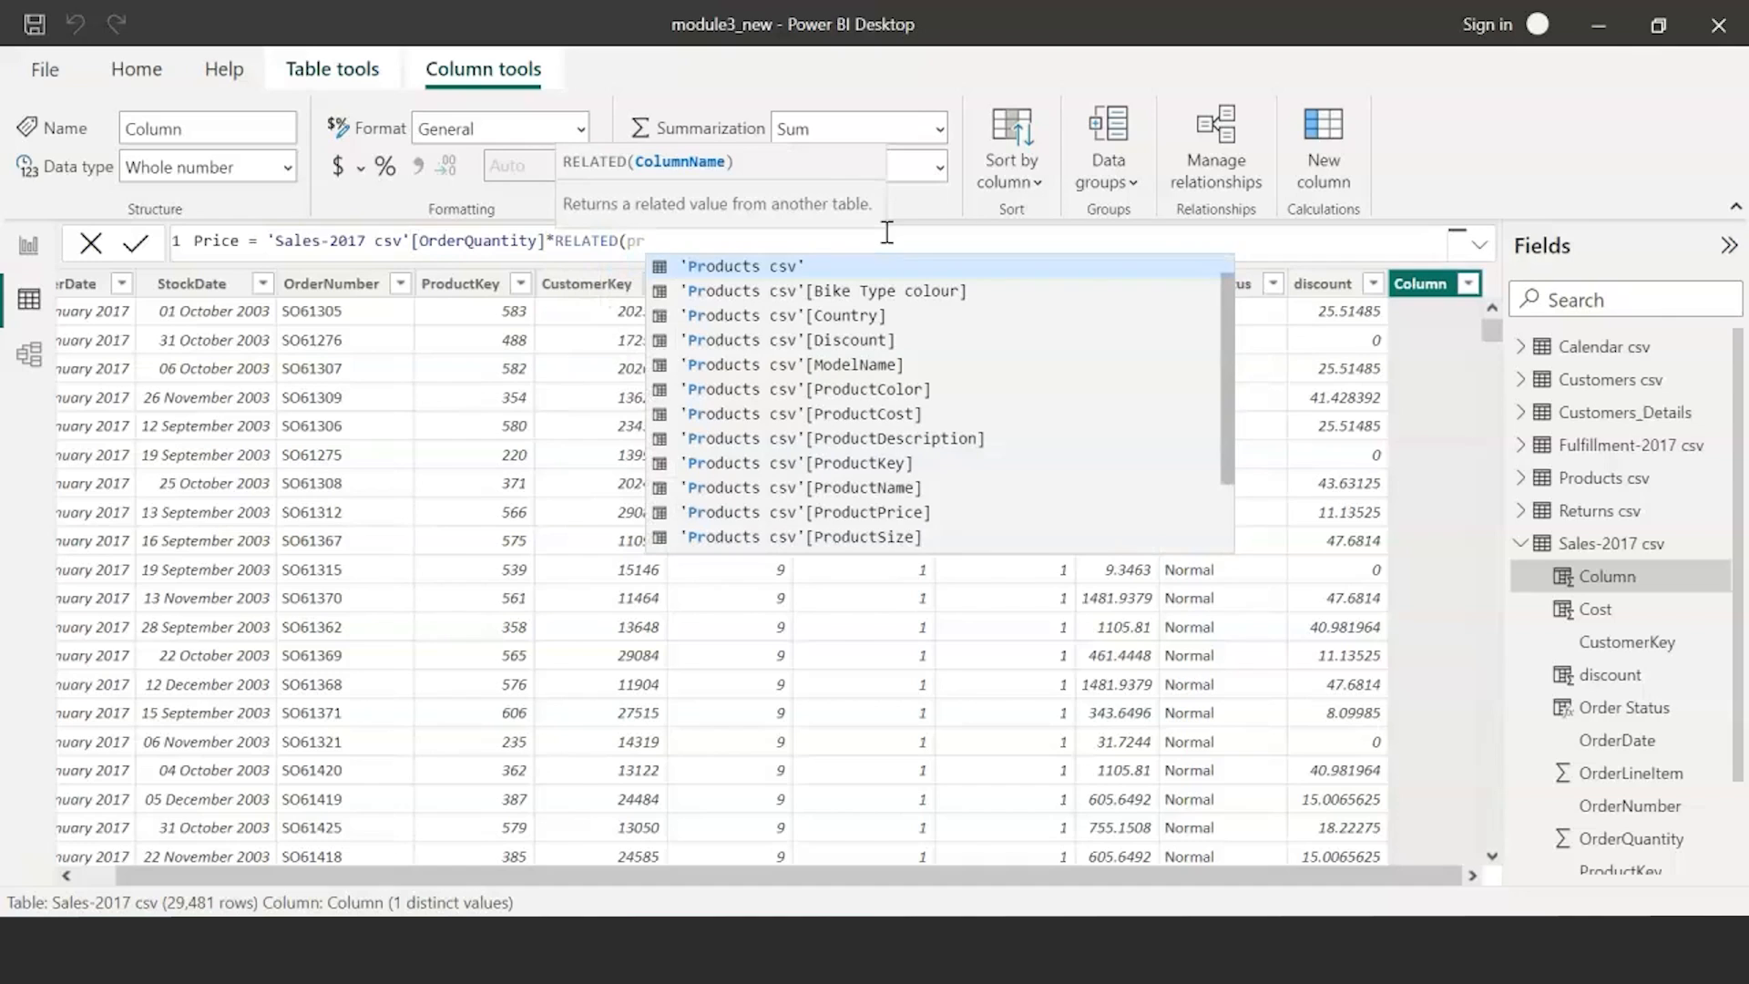
{"action": "type", "text": "ice"}
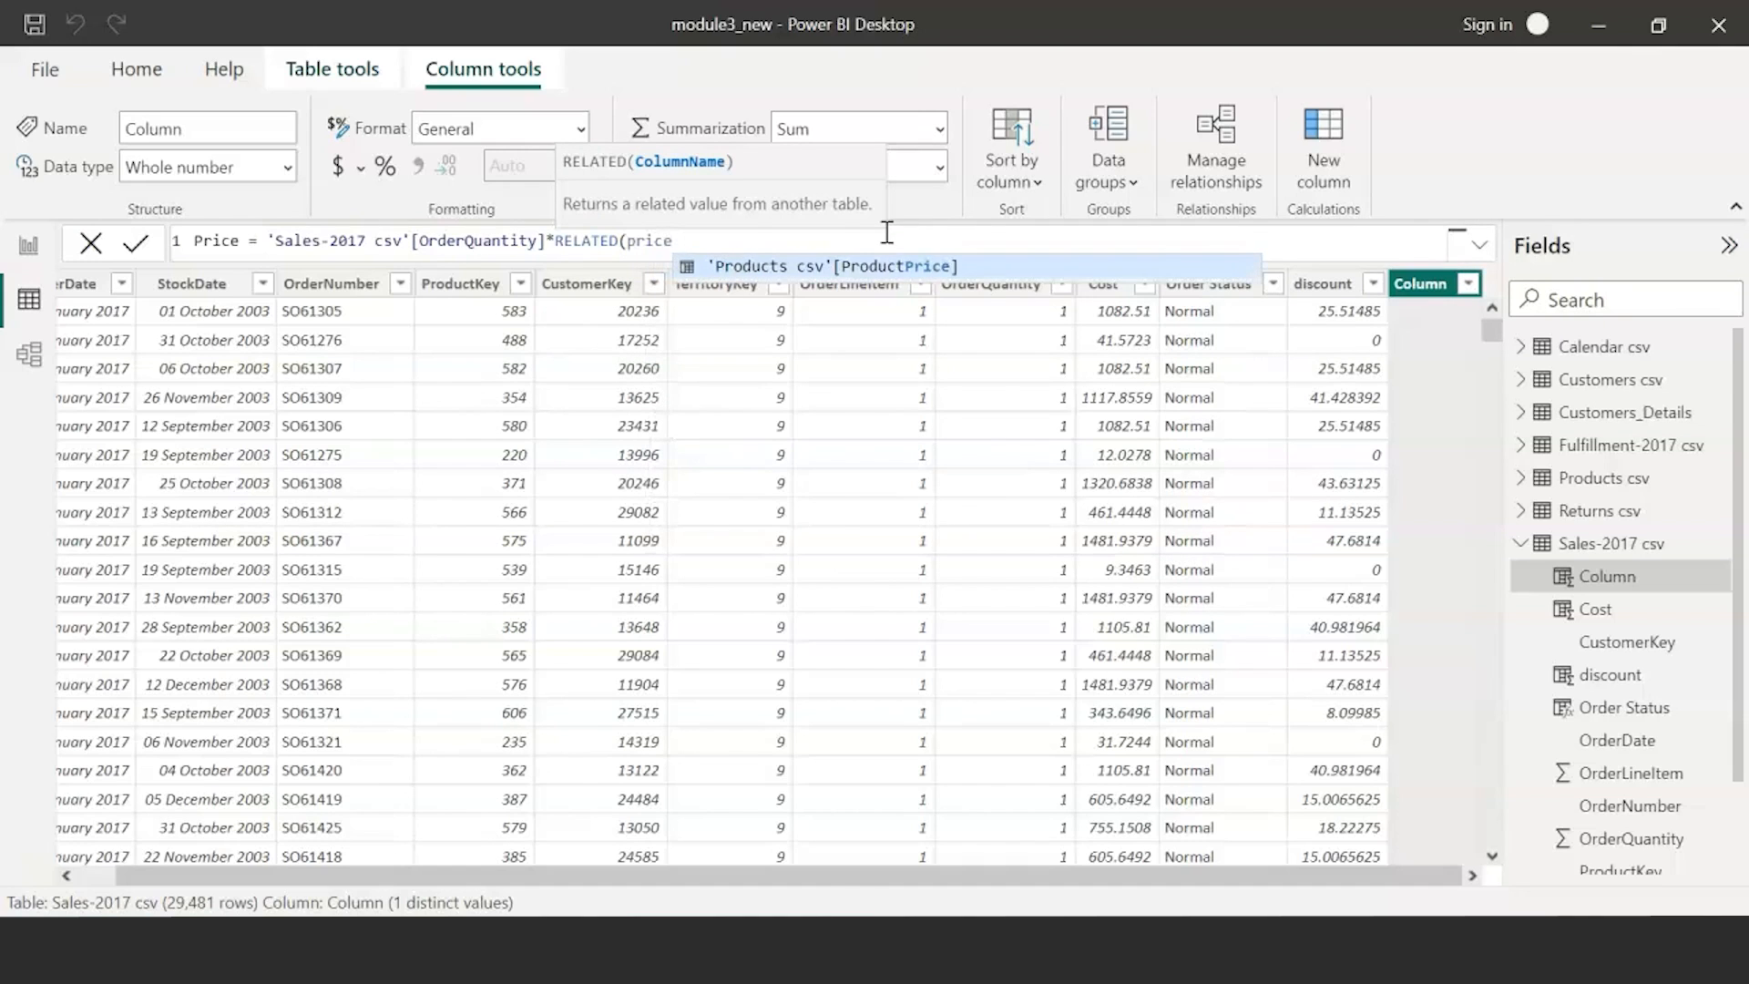
{"action": "key", "text": "Tab"}
{"action": "type", "text": ")"}
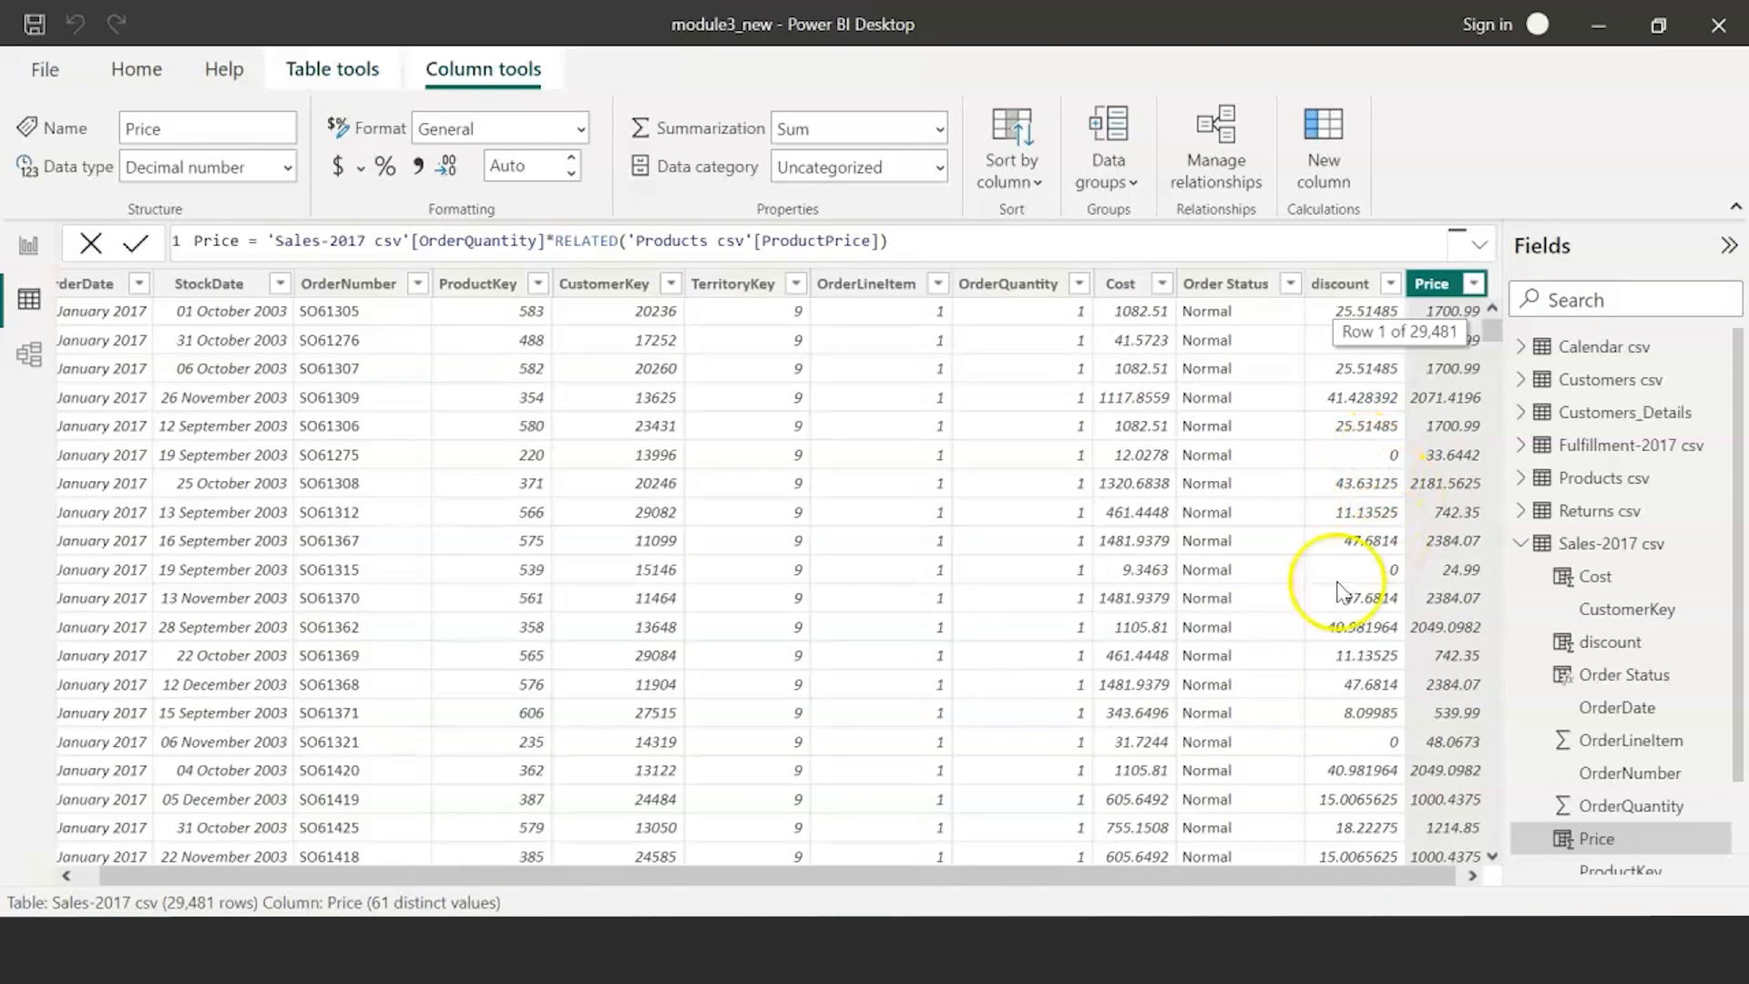
{"action": "left_click_drag", "start_coordinate": [1352, 877], "coordinate": [1446, 895]}
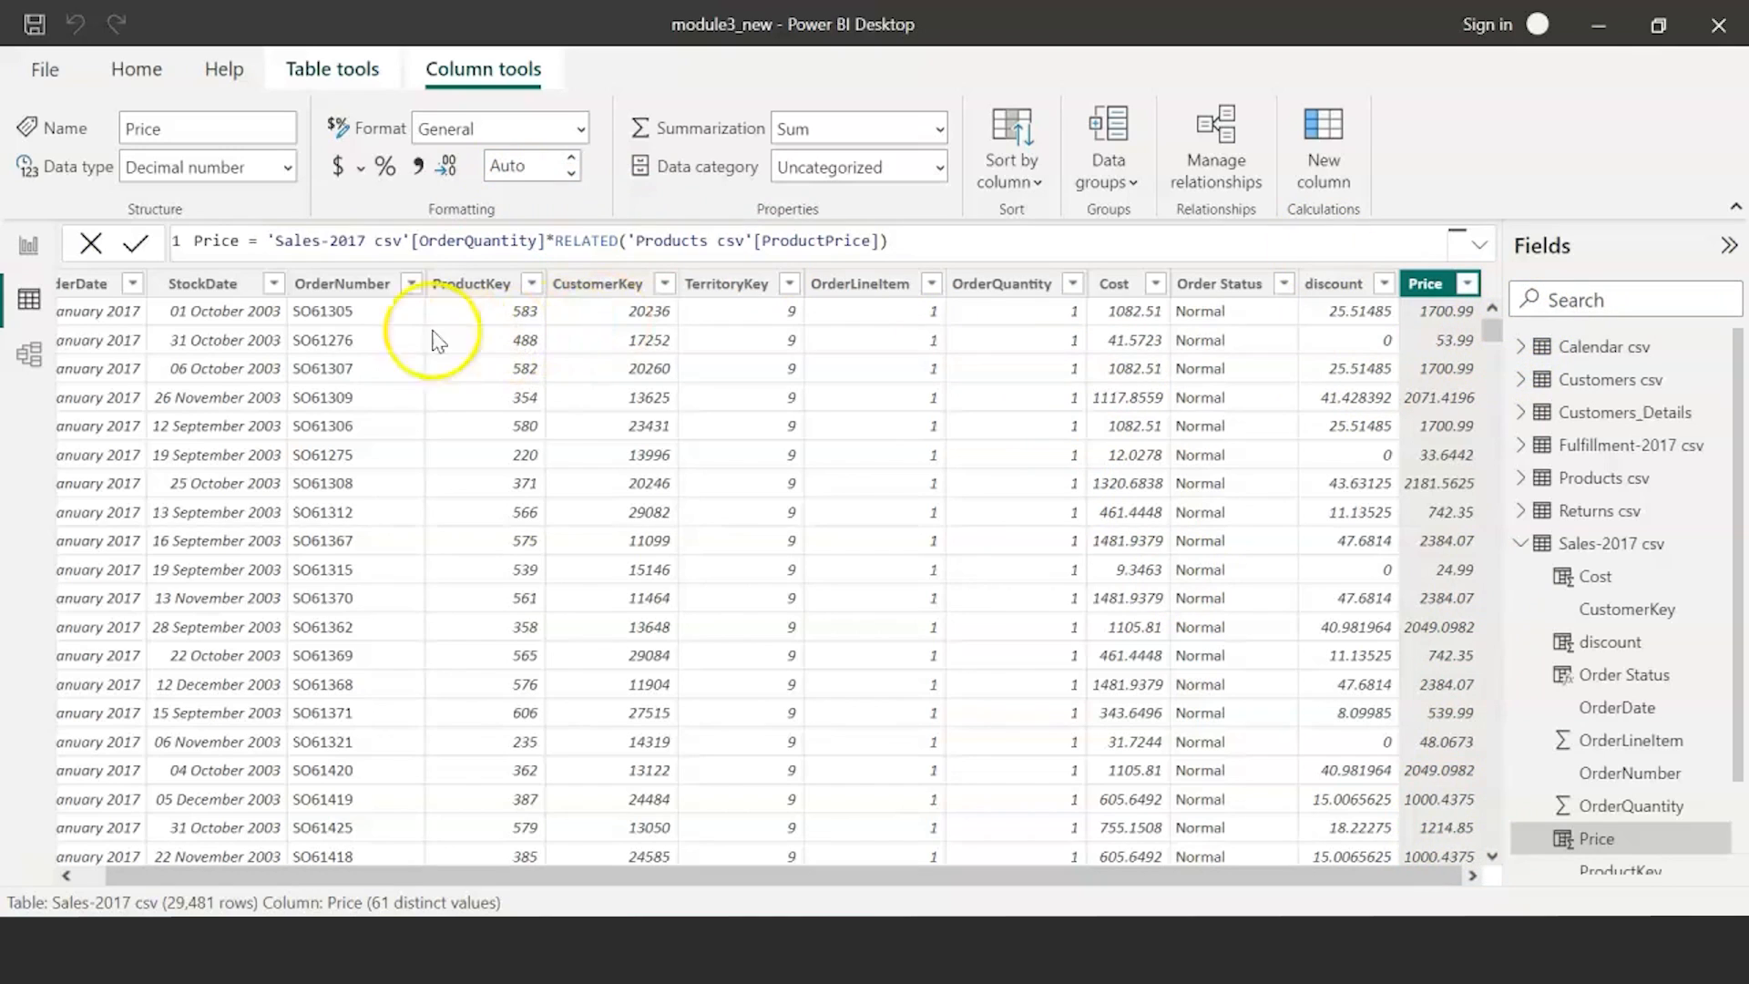
- Add a calculated column named Revenue to the Sales-2017 csv table
{"action": "left_click", "coordinate": [1343, 184]}
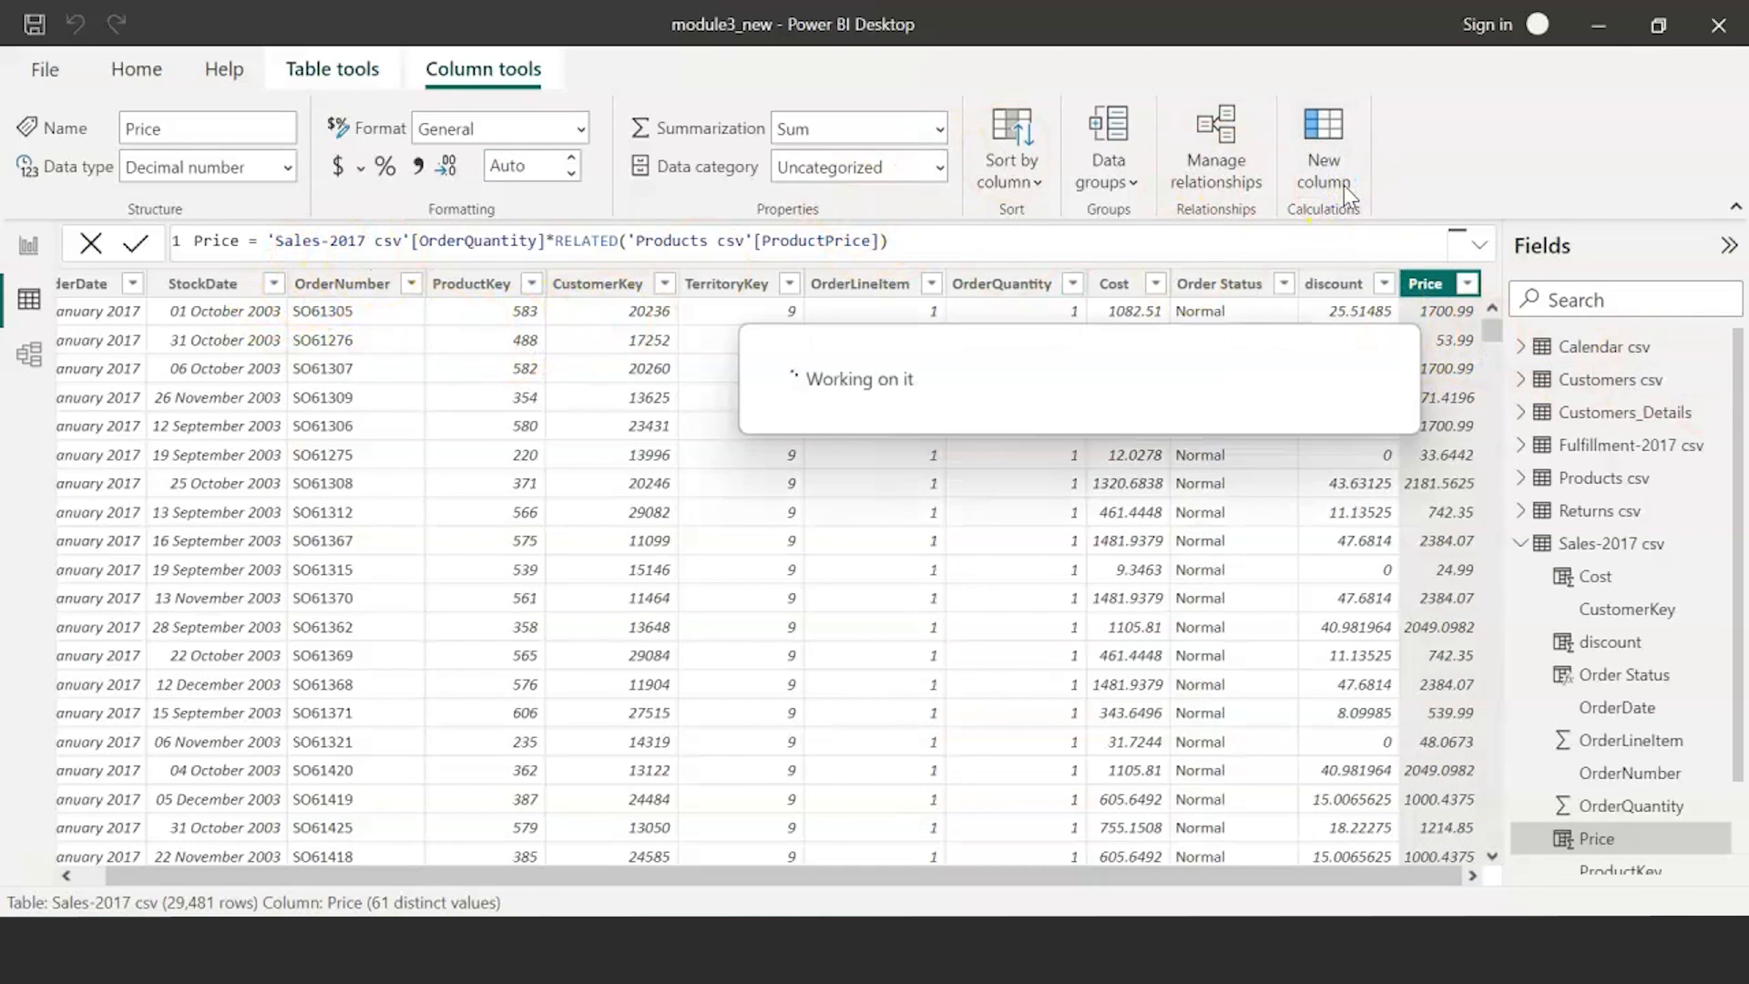
{"action": "type", "text": "Reven"}
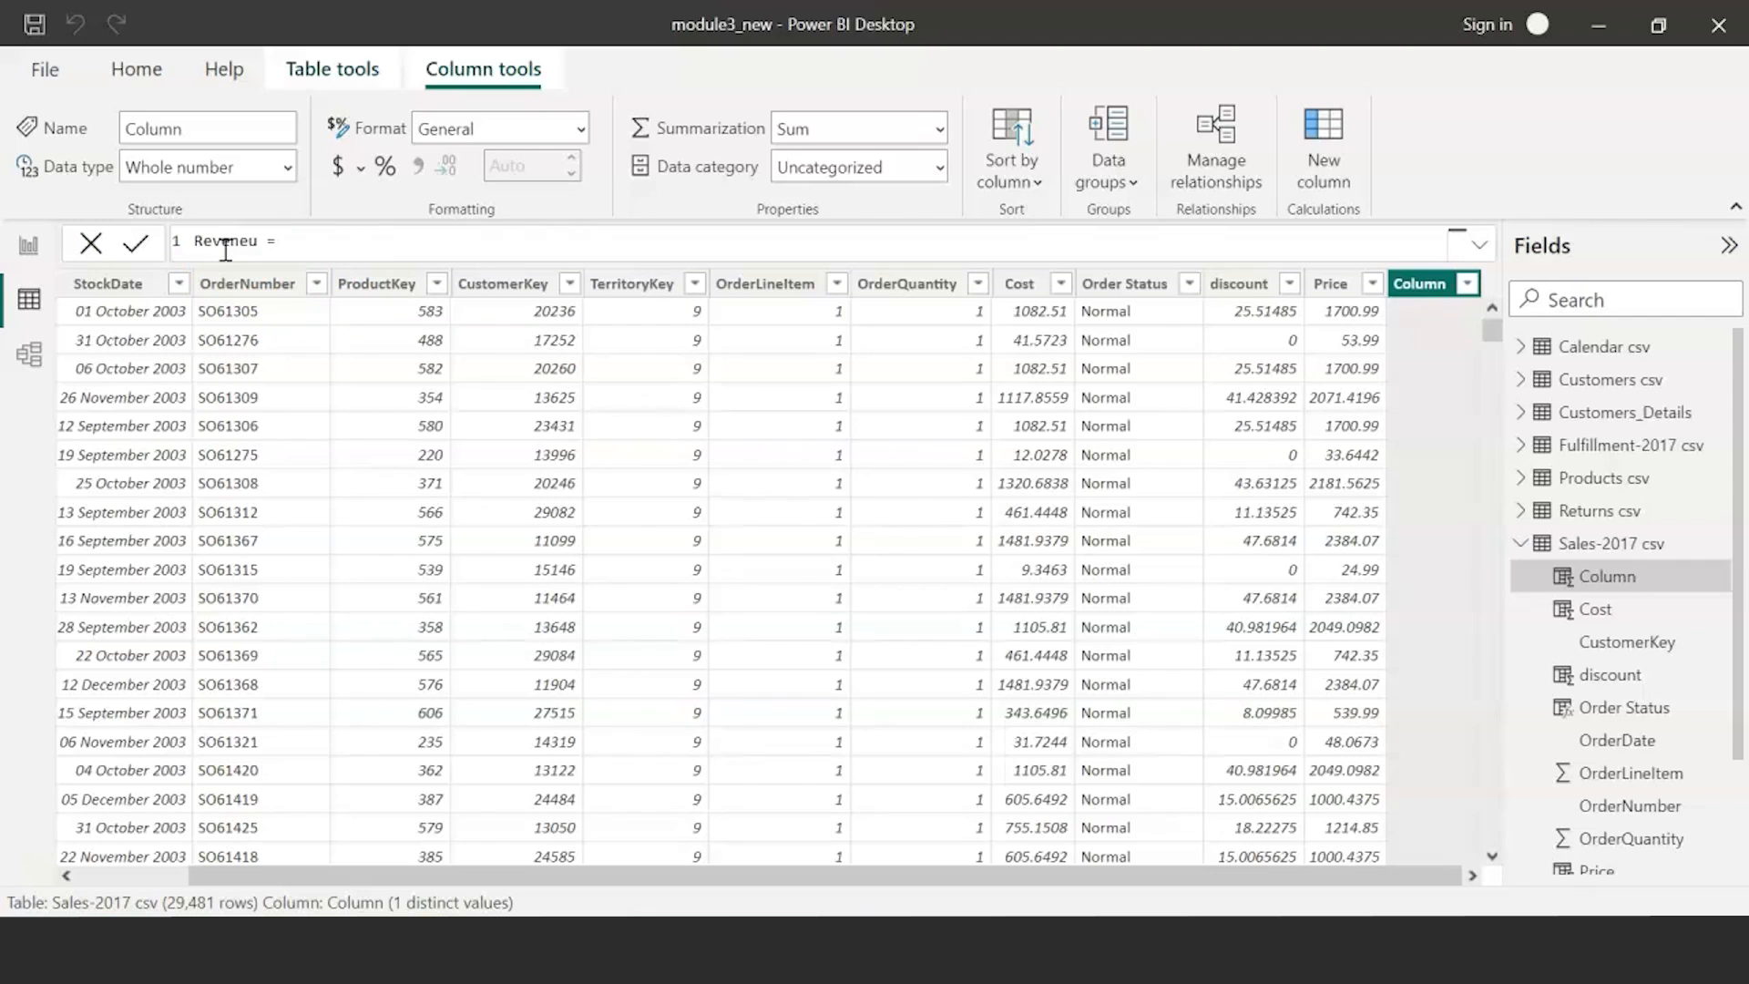
{"action": "type", "text": "eu"}
{"action": "key", "text": "BackSpace"}
{"action": "key", "text": "BackSpace"}
{"action": "scroll", "coordinate": [278, 337], "scroll_direction": "up", "scroll_amount": 1}
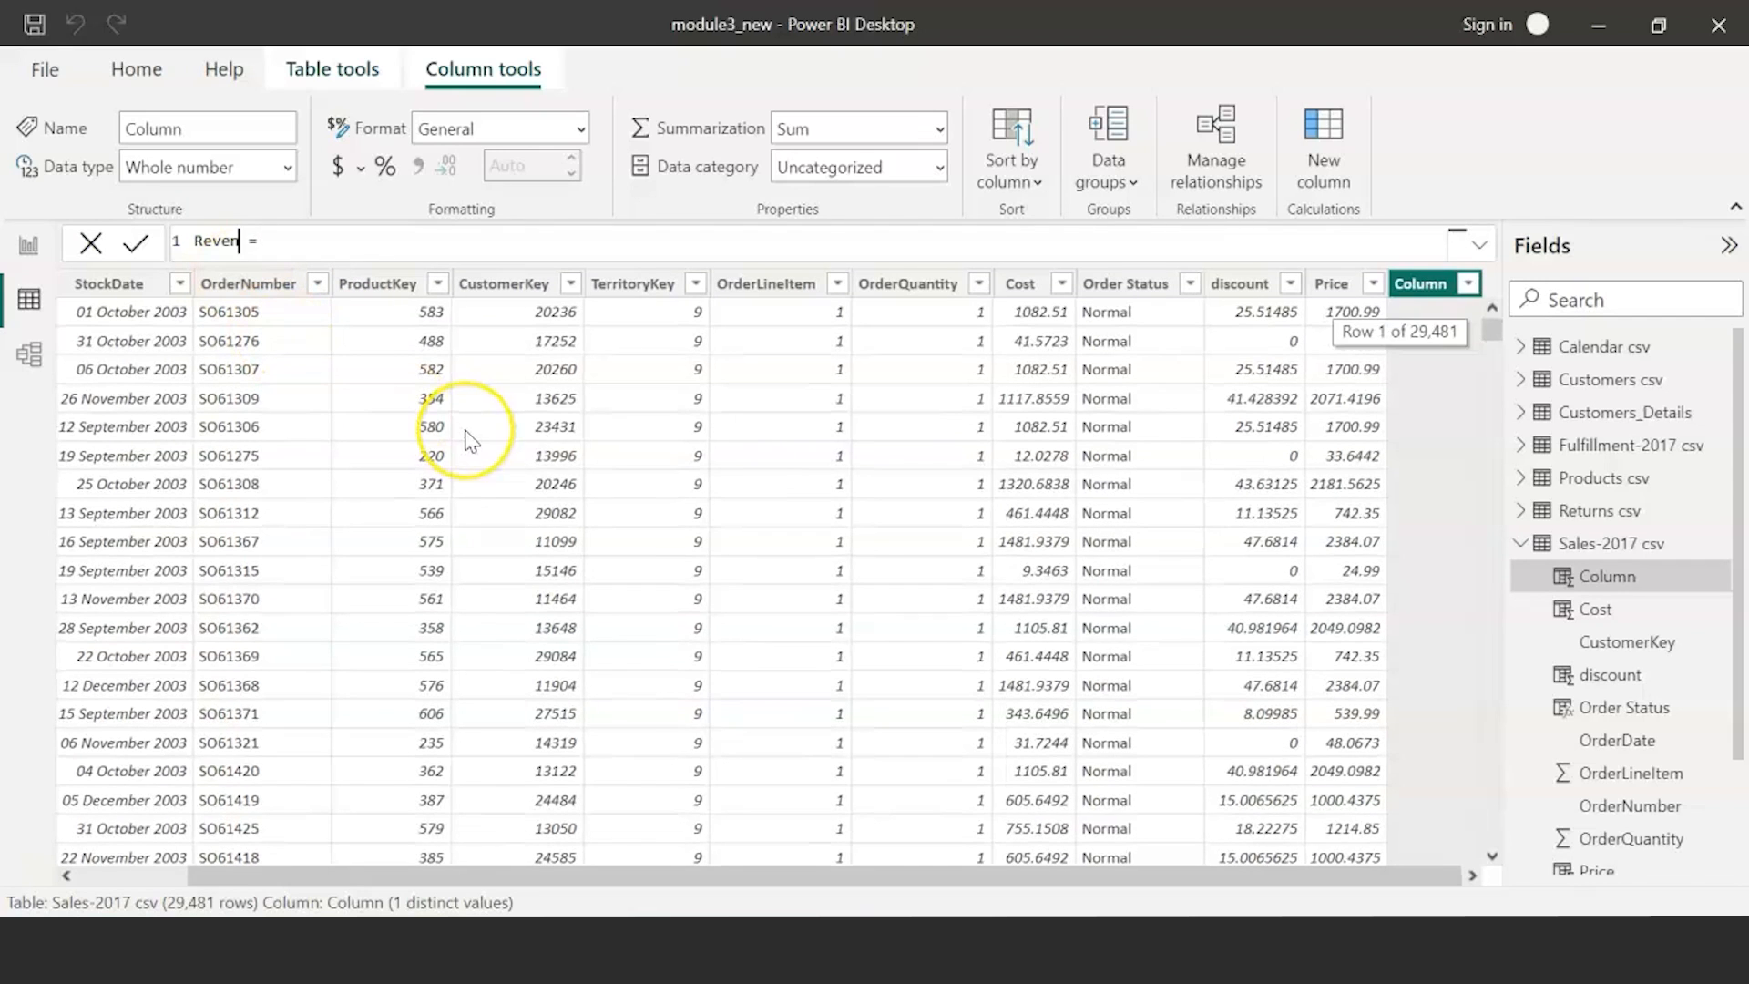
{"action": "type", "text": "ue = "}
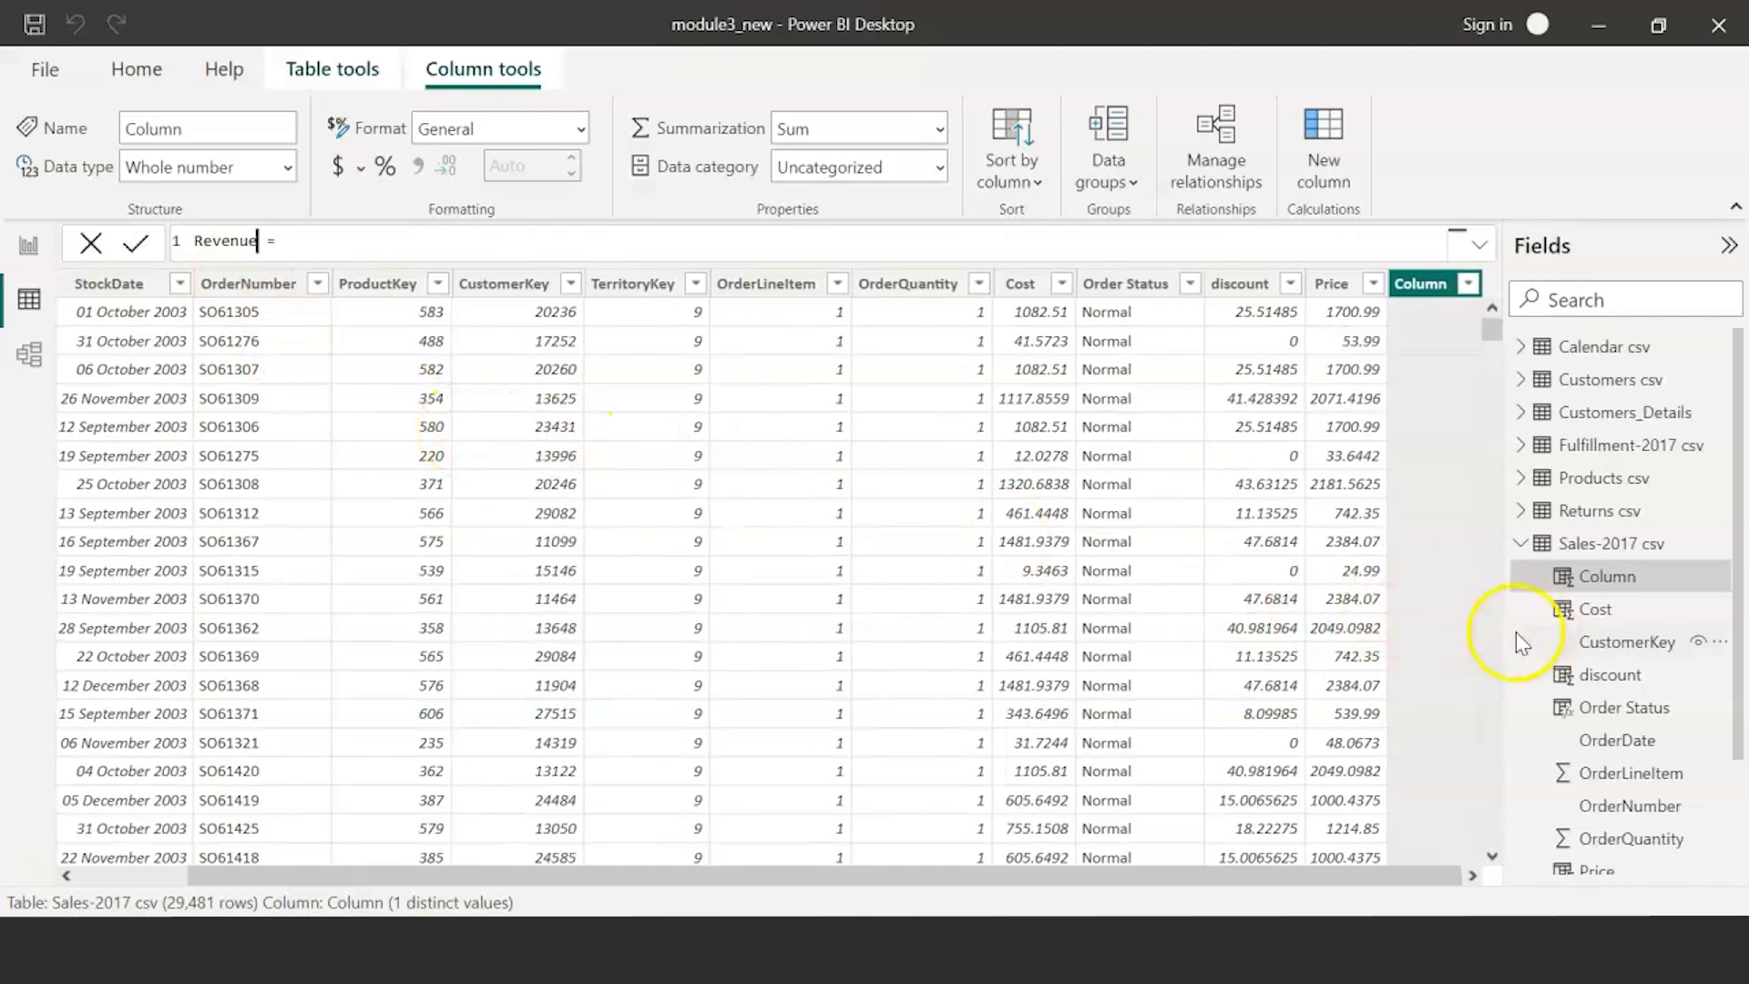
- Begin the Revenue formula with the 'Sales-2017 csv'[Price] column
{"action": "type", "text": "pr"}
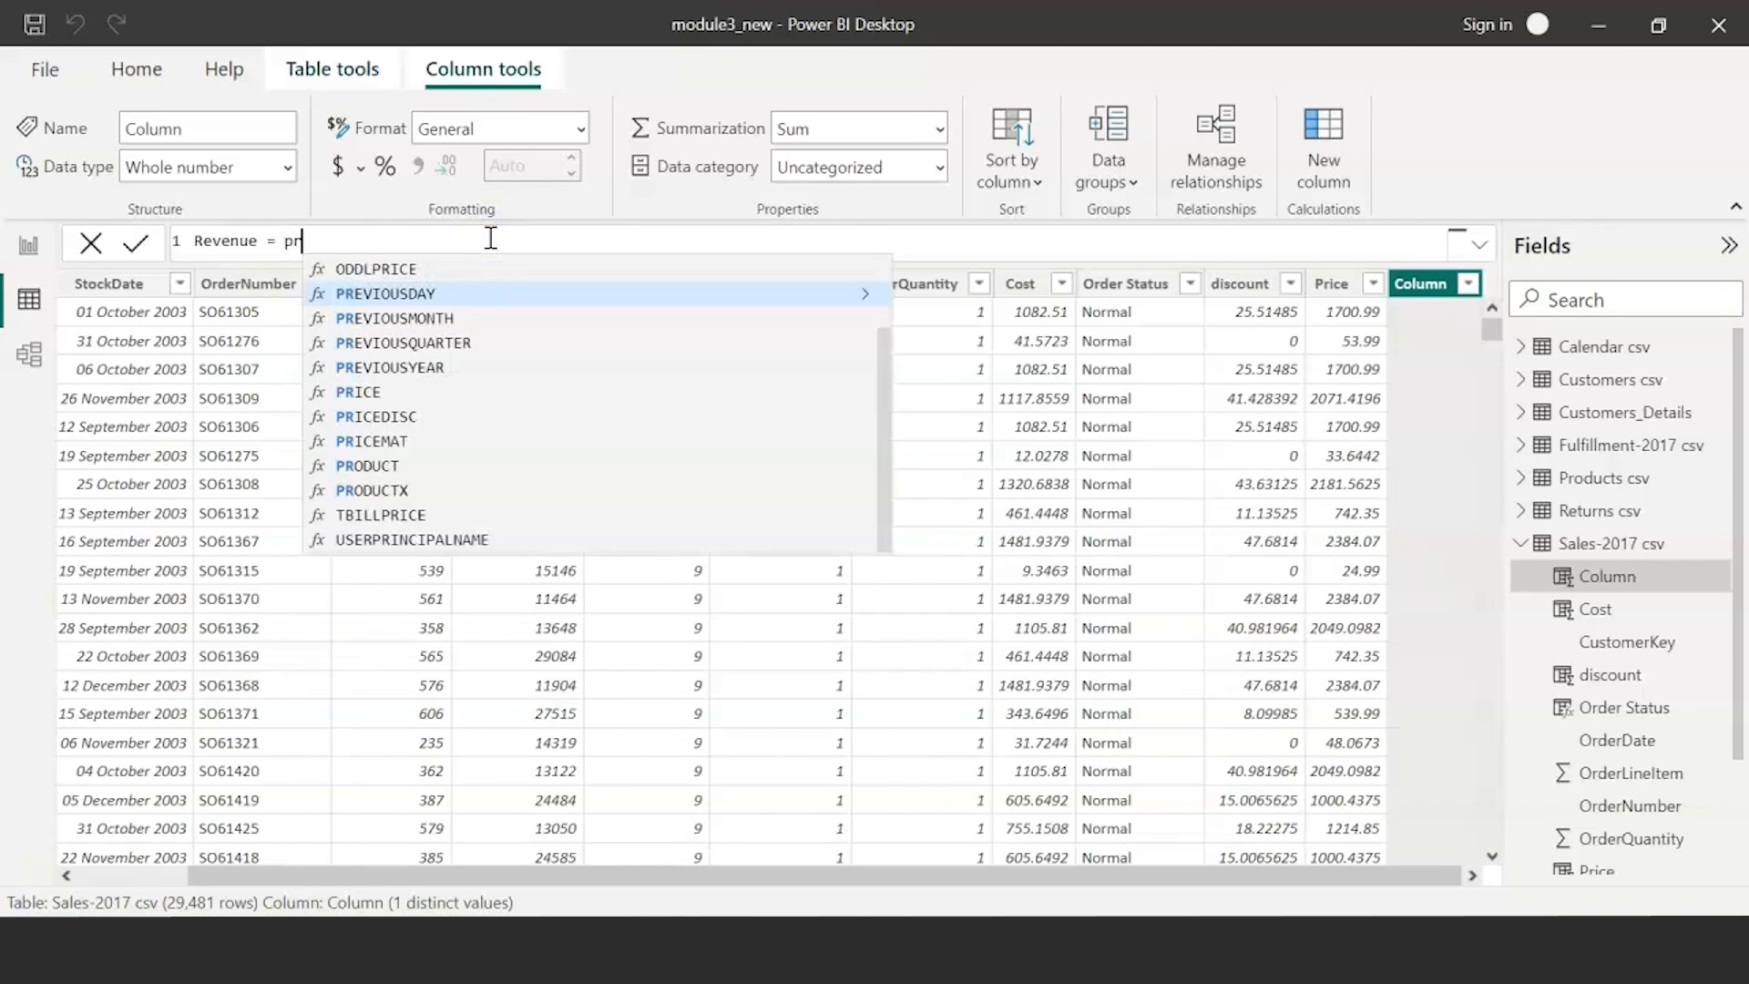
{"action": "key", "text": "BackSpace"}
{"action": "type", "text": "rice"}
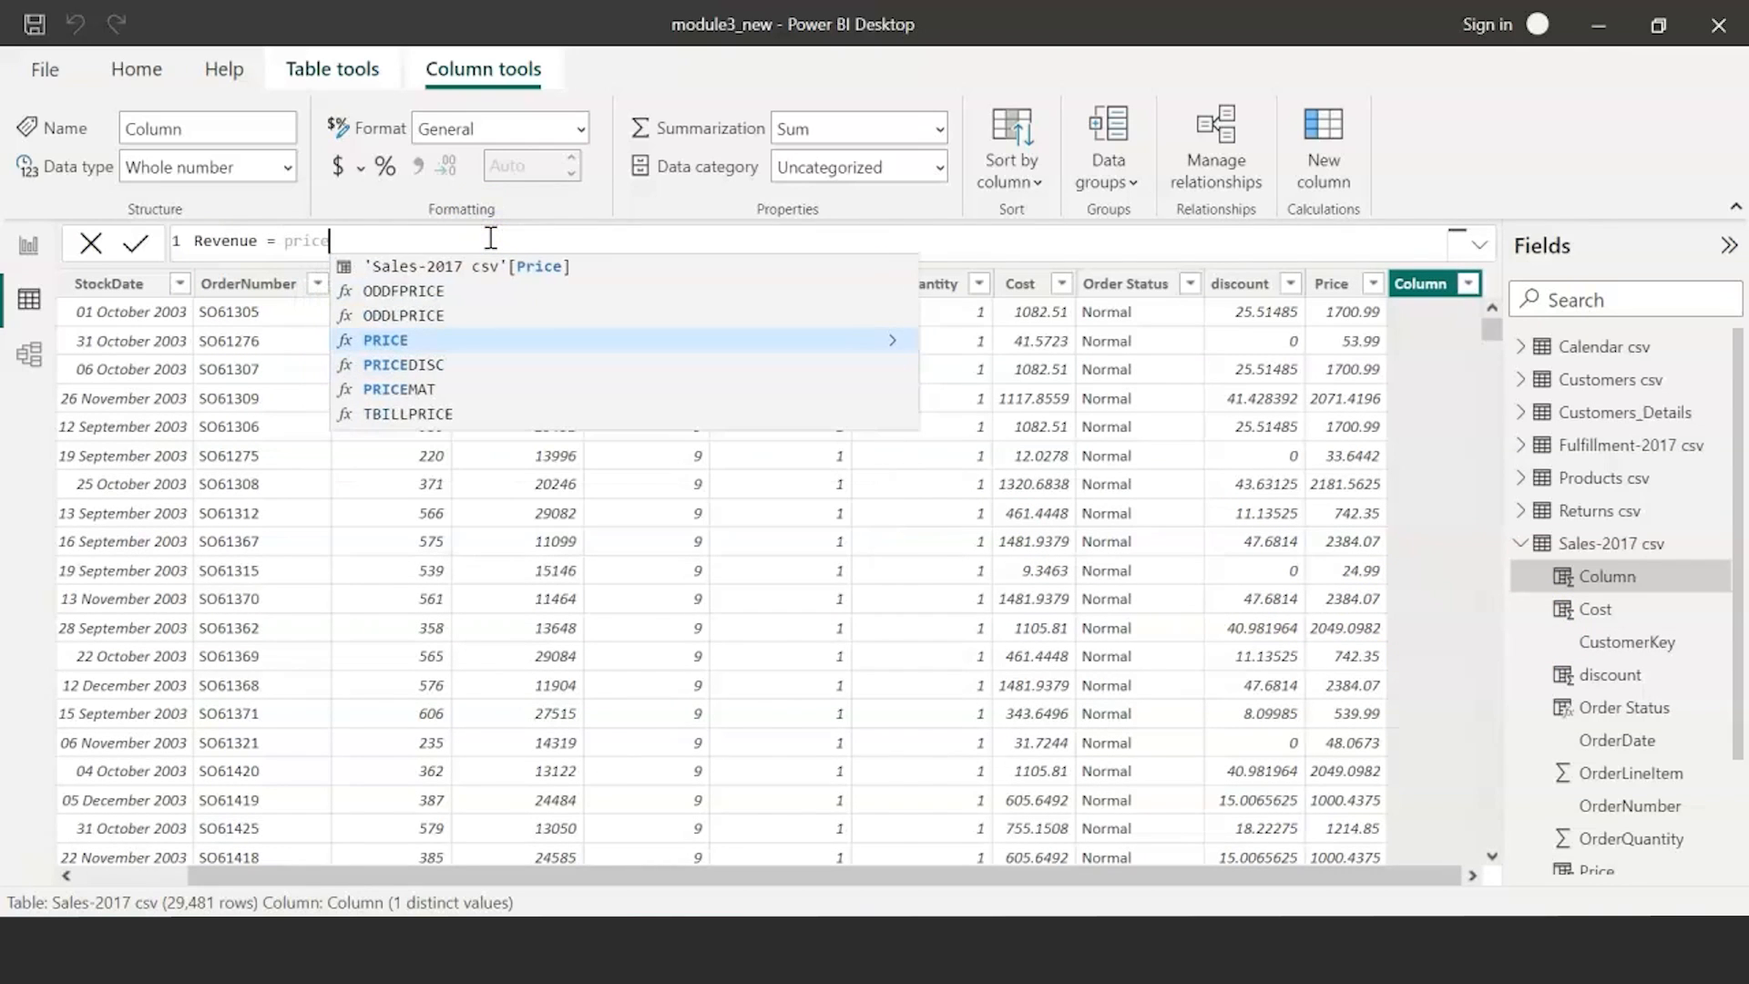
{"action": "type", "text": "\\"}
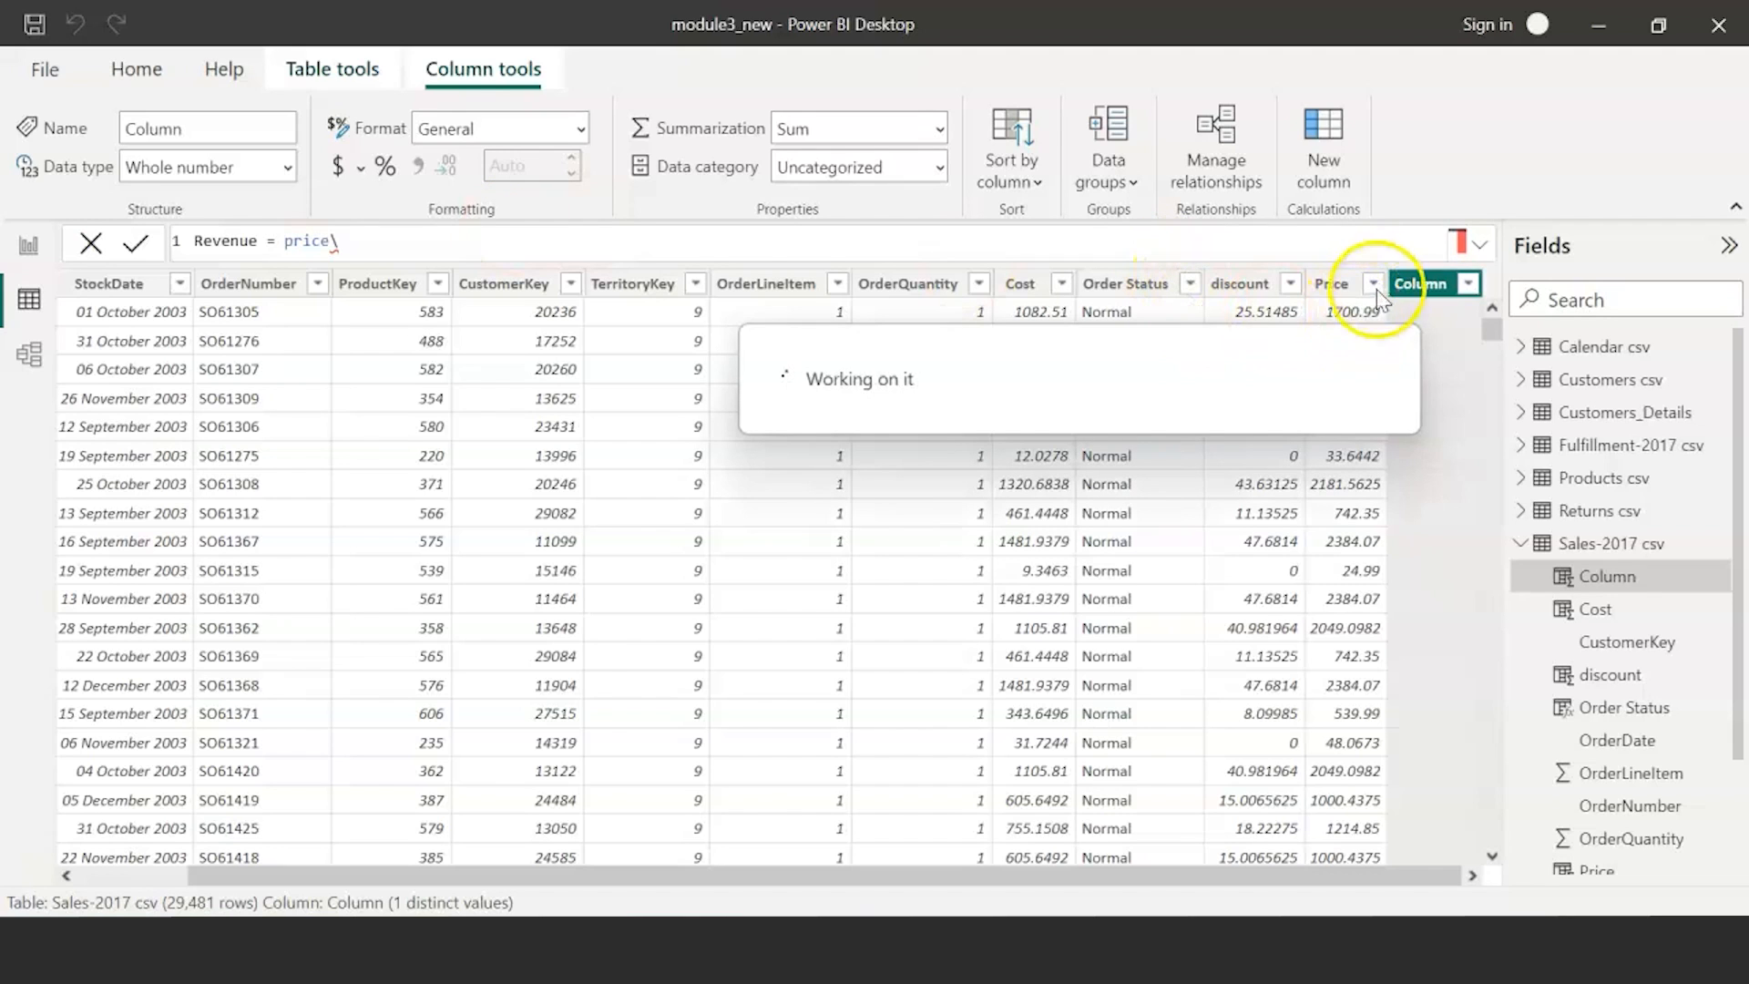
{"action": "left_click", "coordinate": [463, 236]}
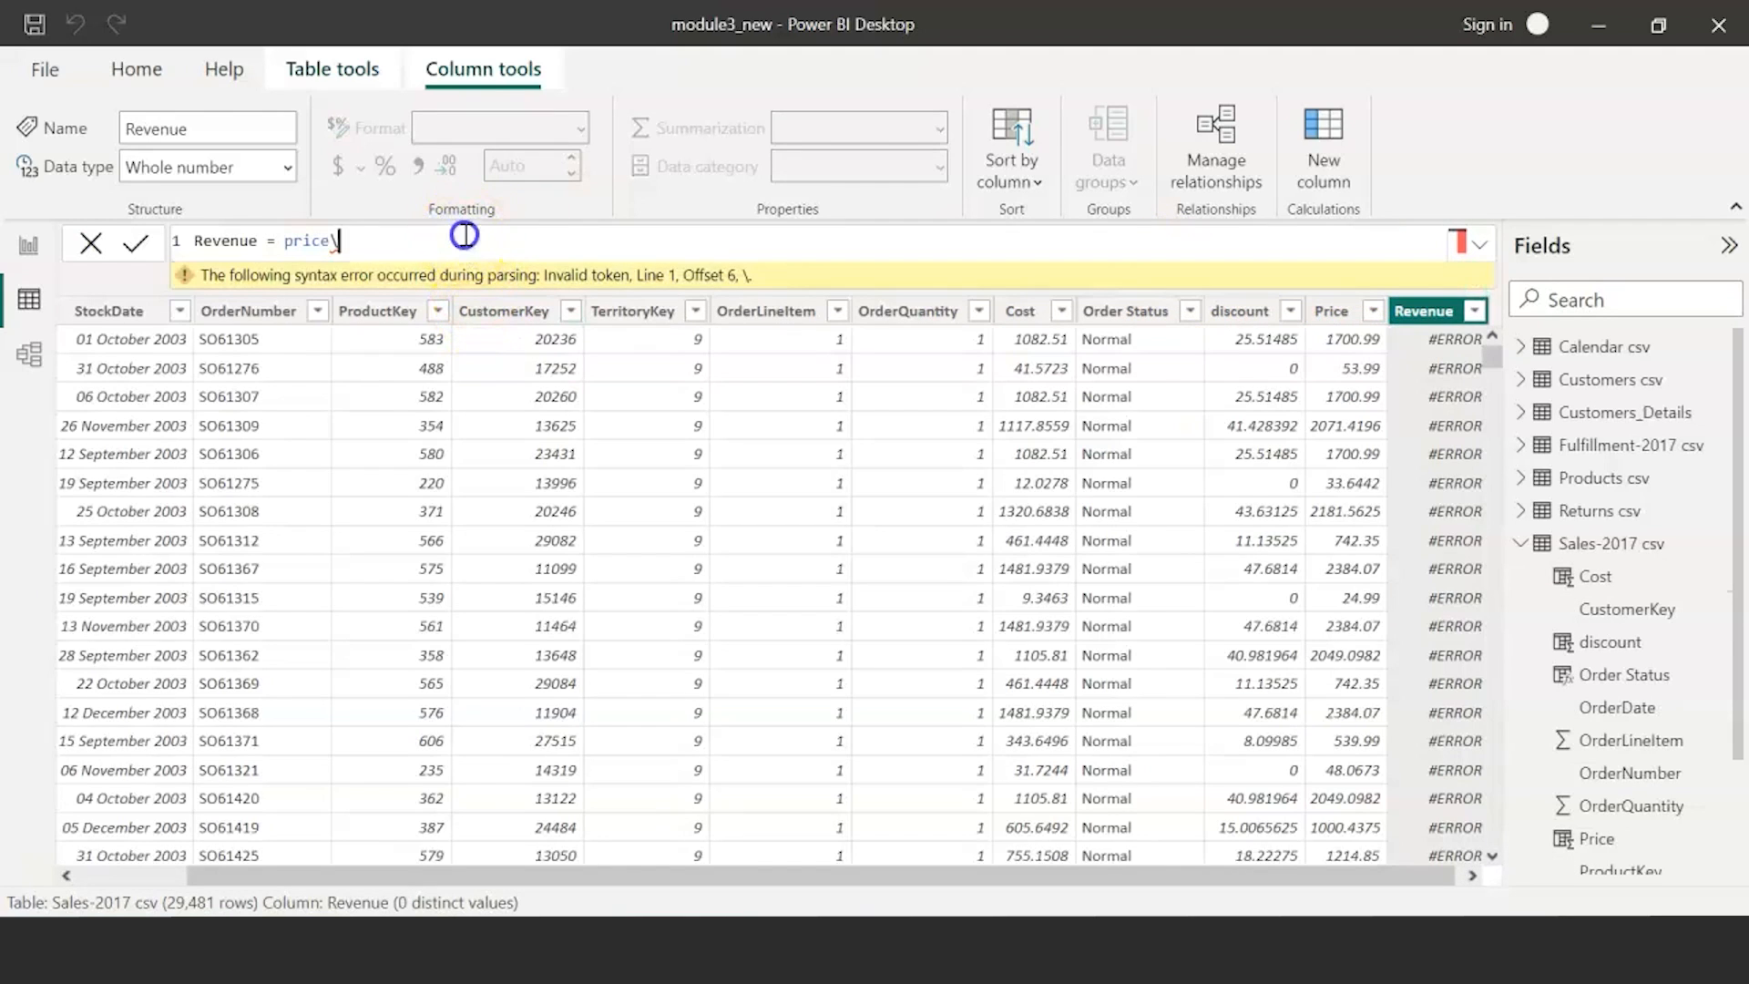
{"action": "key", "text": "BackSpace"}
{"action": "left_click", "coordinate": [479, 266]}
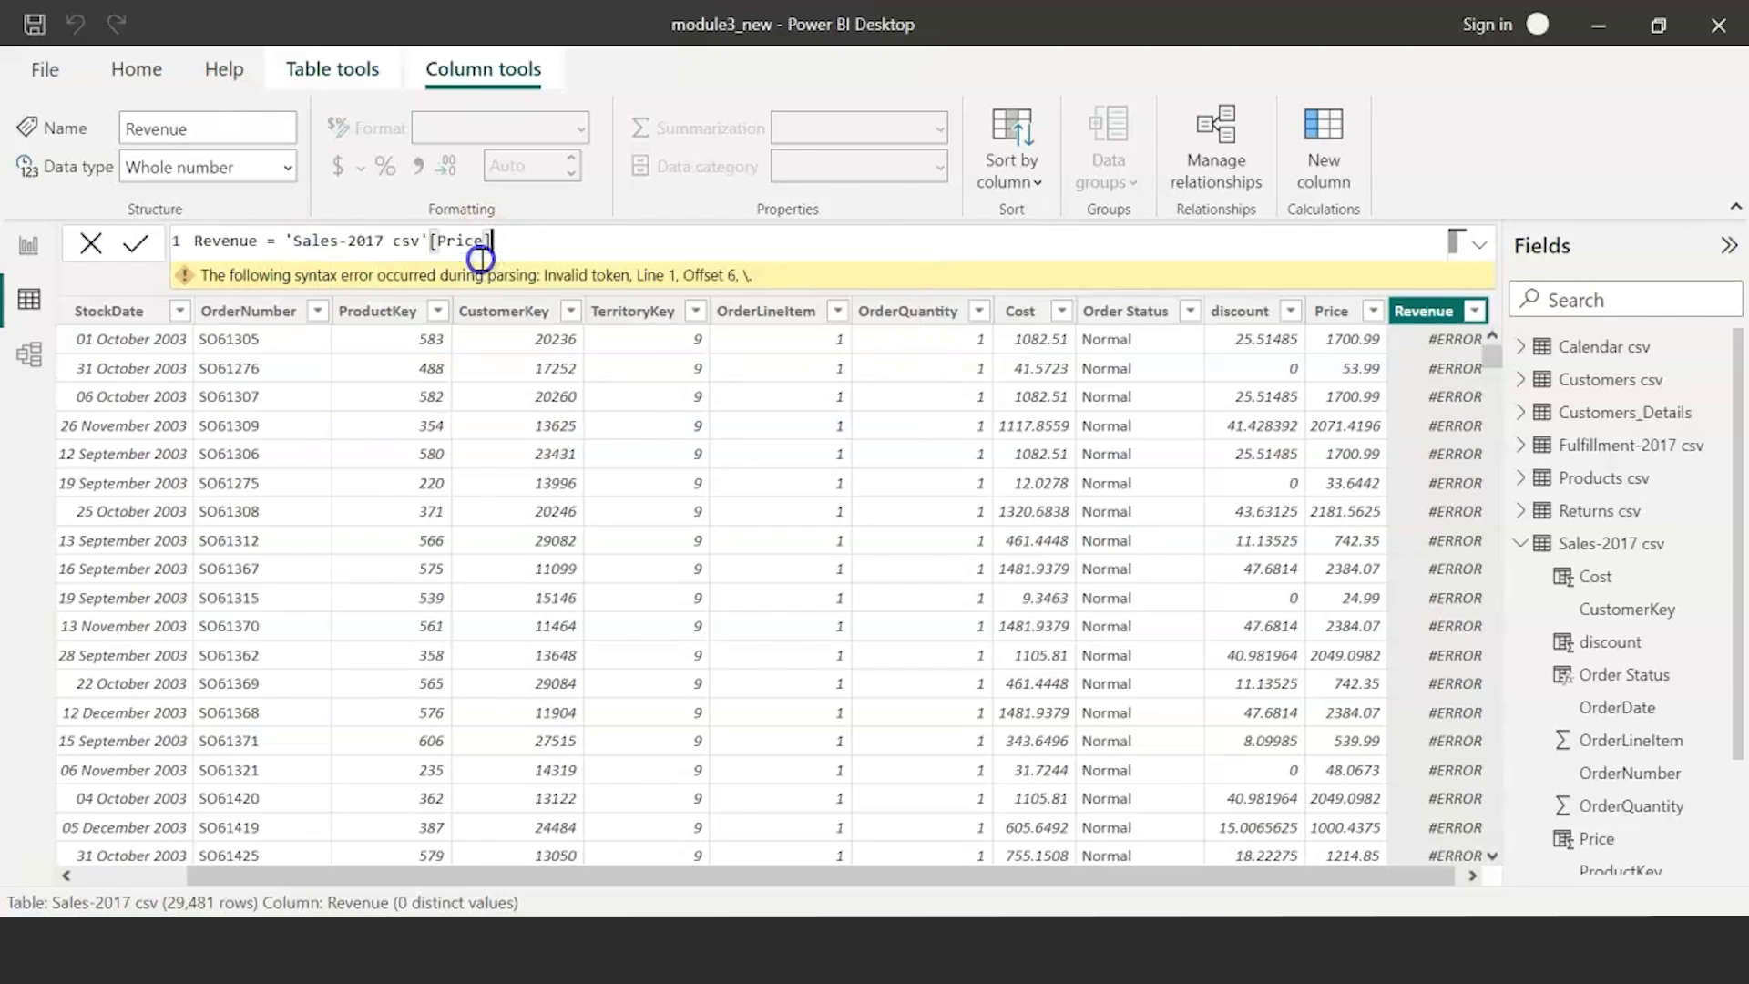
- Subtract 'Sales-2017 csv'[discount] in the Revenue formula and commit it
{"action": "type", "text": "- disc"}
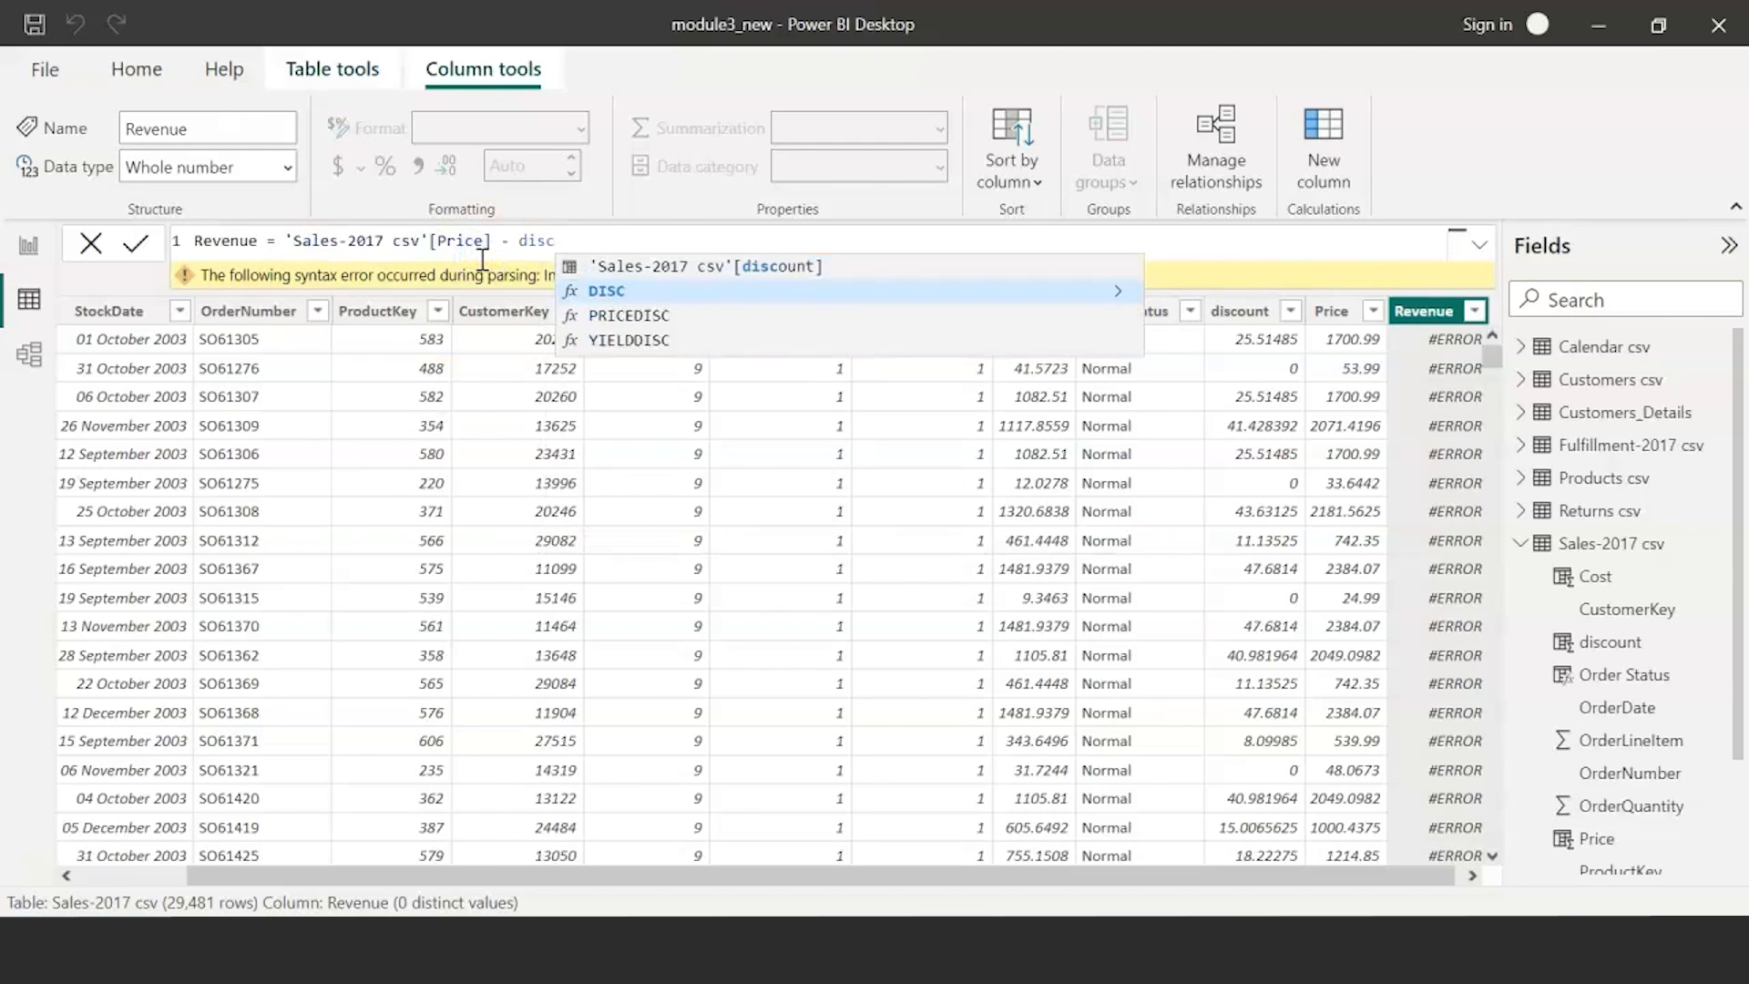
{"action": "key", "text": "Up"}
{"action": "key", "text": "Tab"}
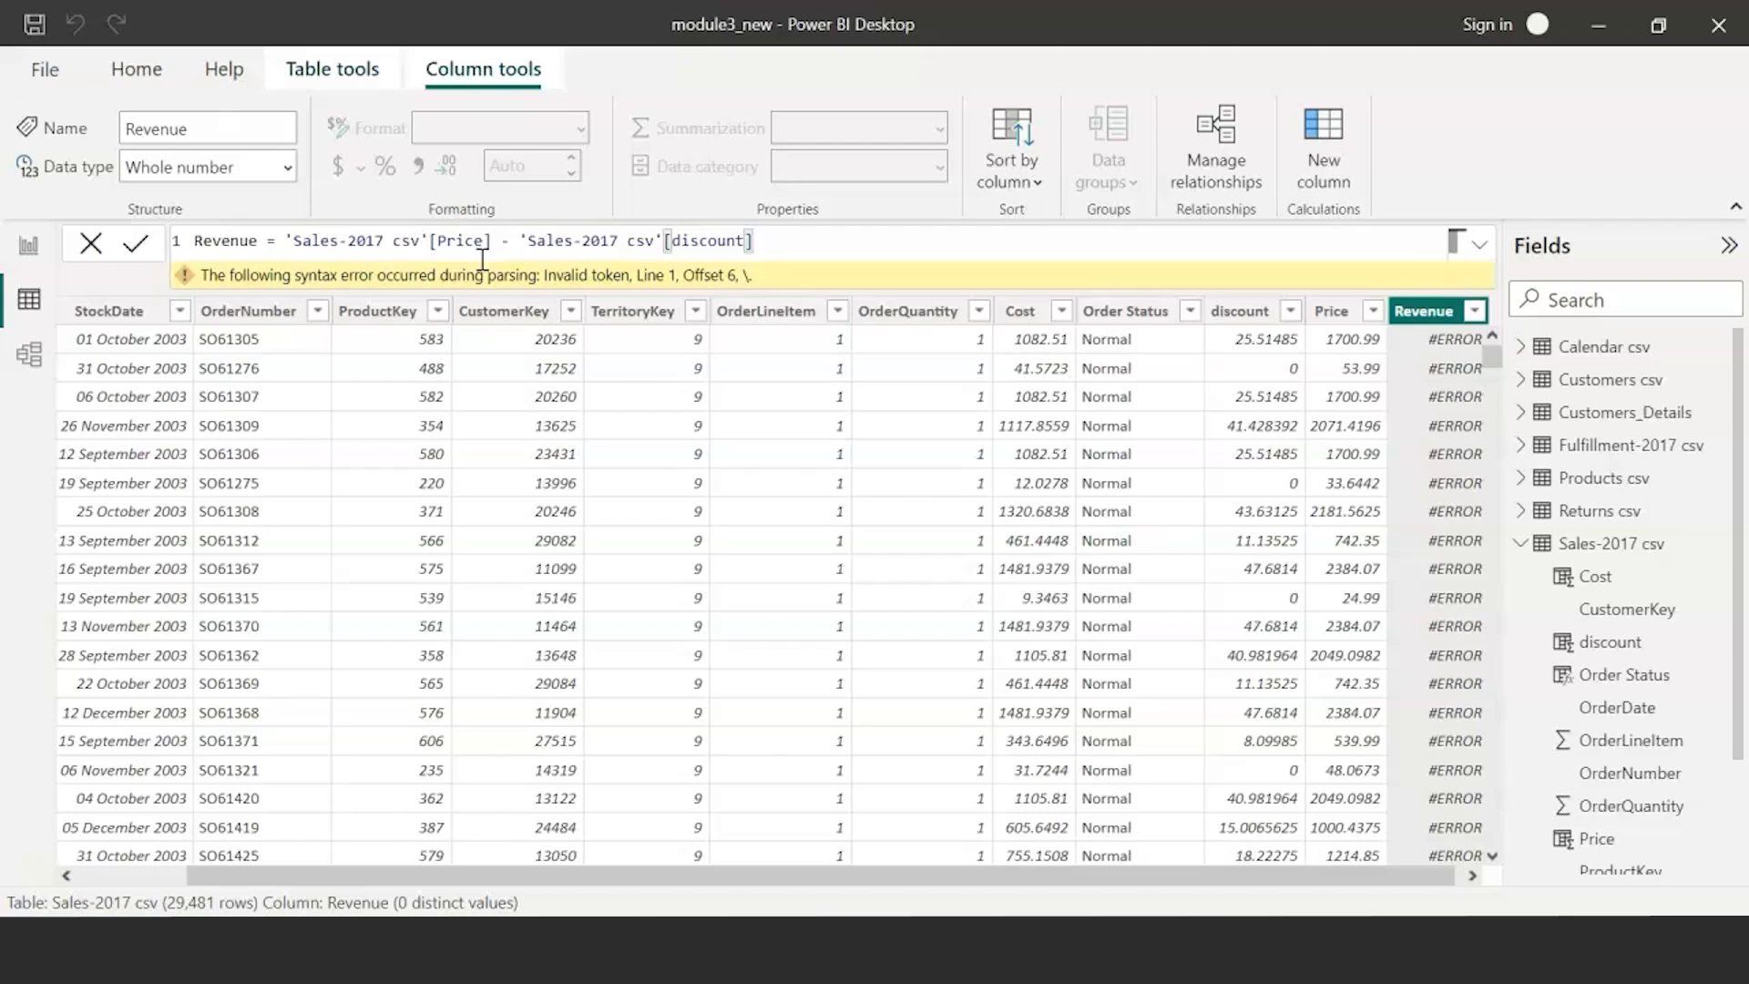
{"action": "key", "text": "Return"}
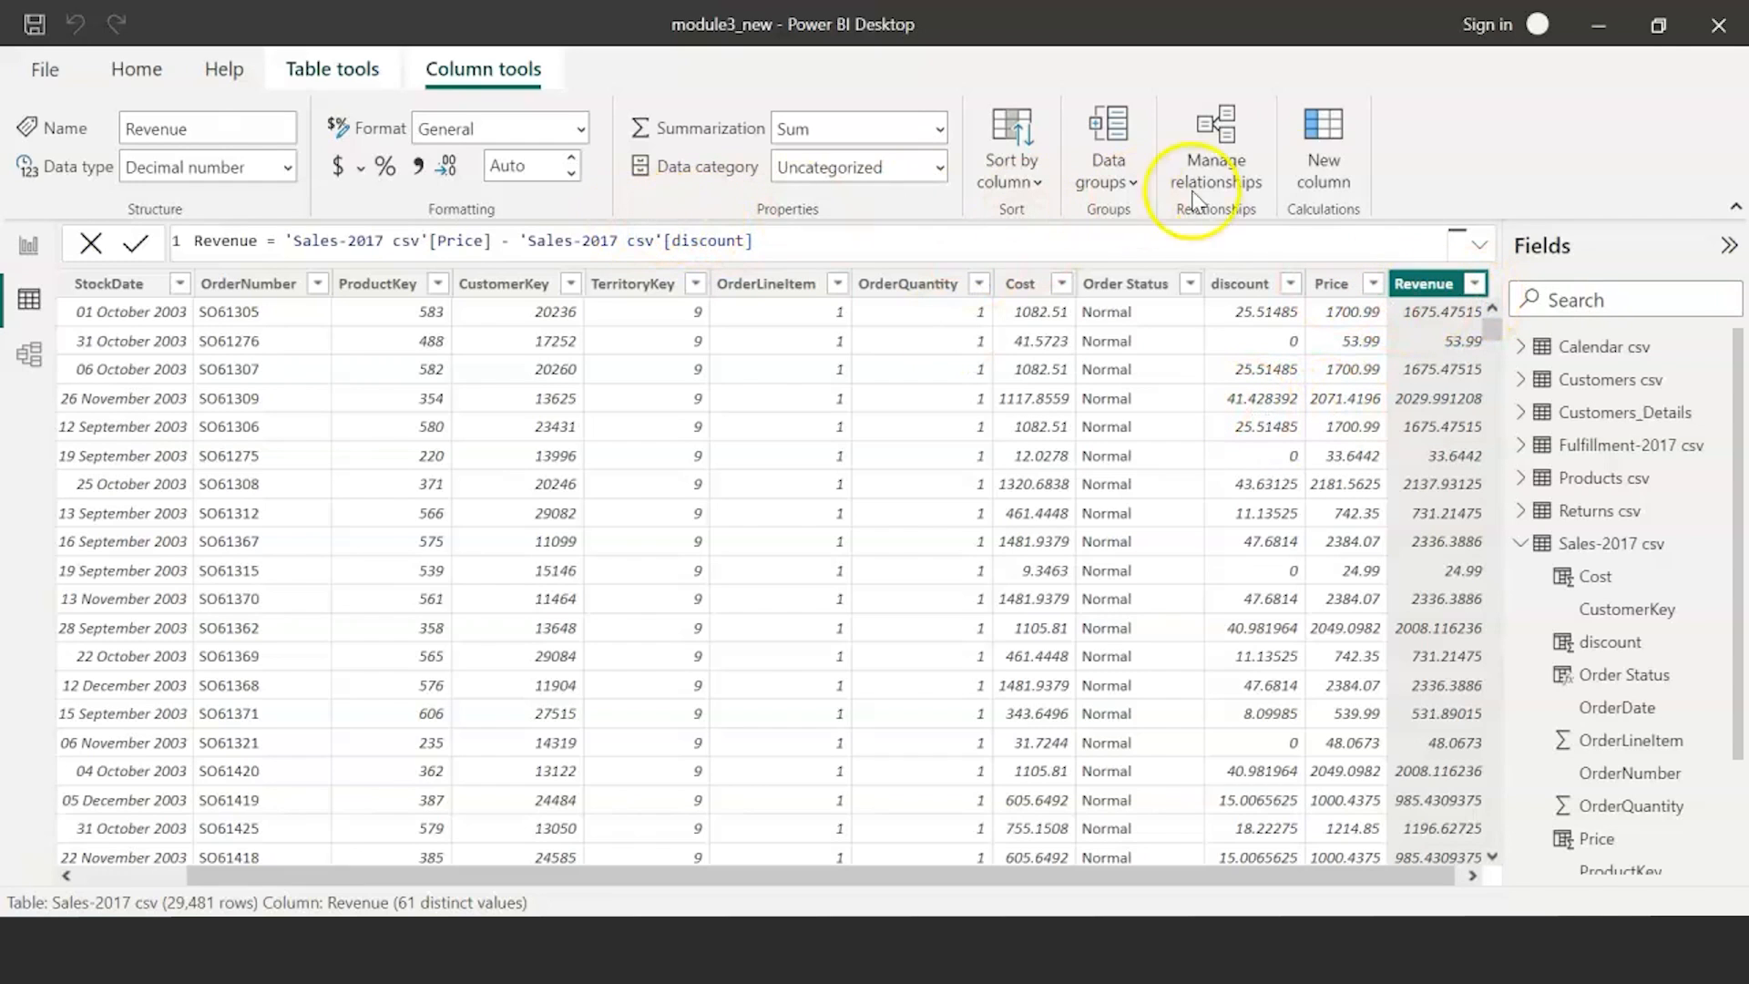
- Add a calculated column named Profit to the Sales-2017 csv table
{"action": "left_click", "coordinate": [1324, 184]}
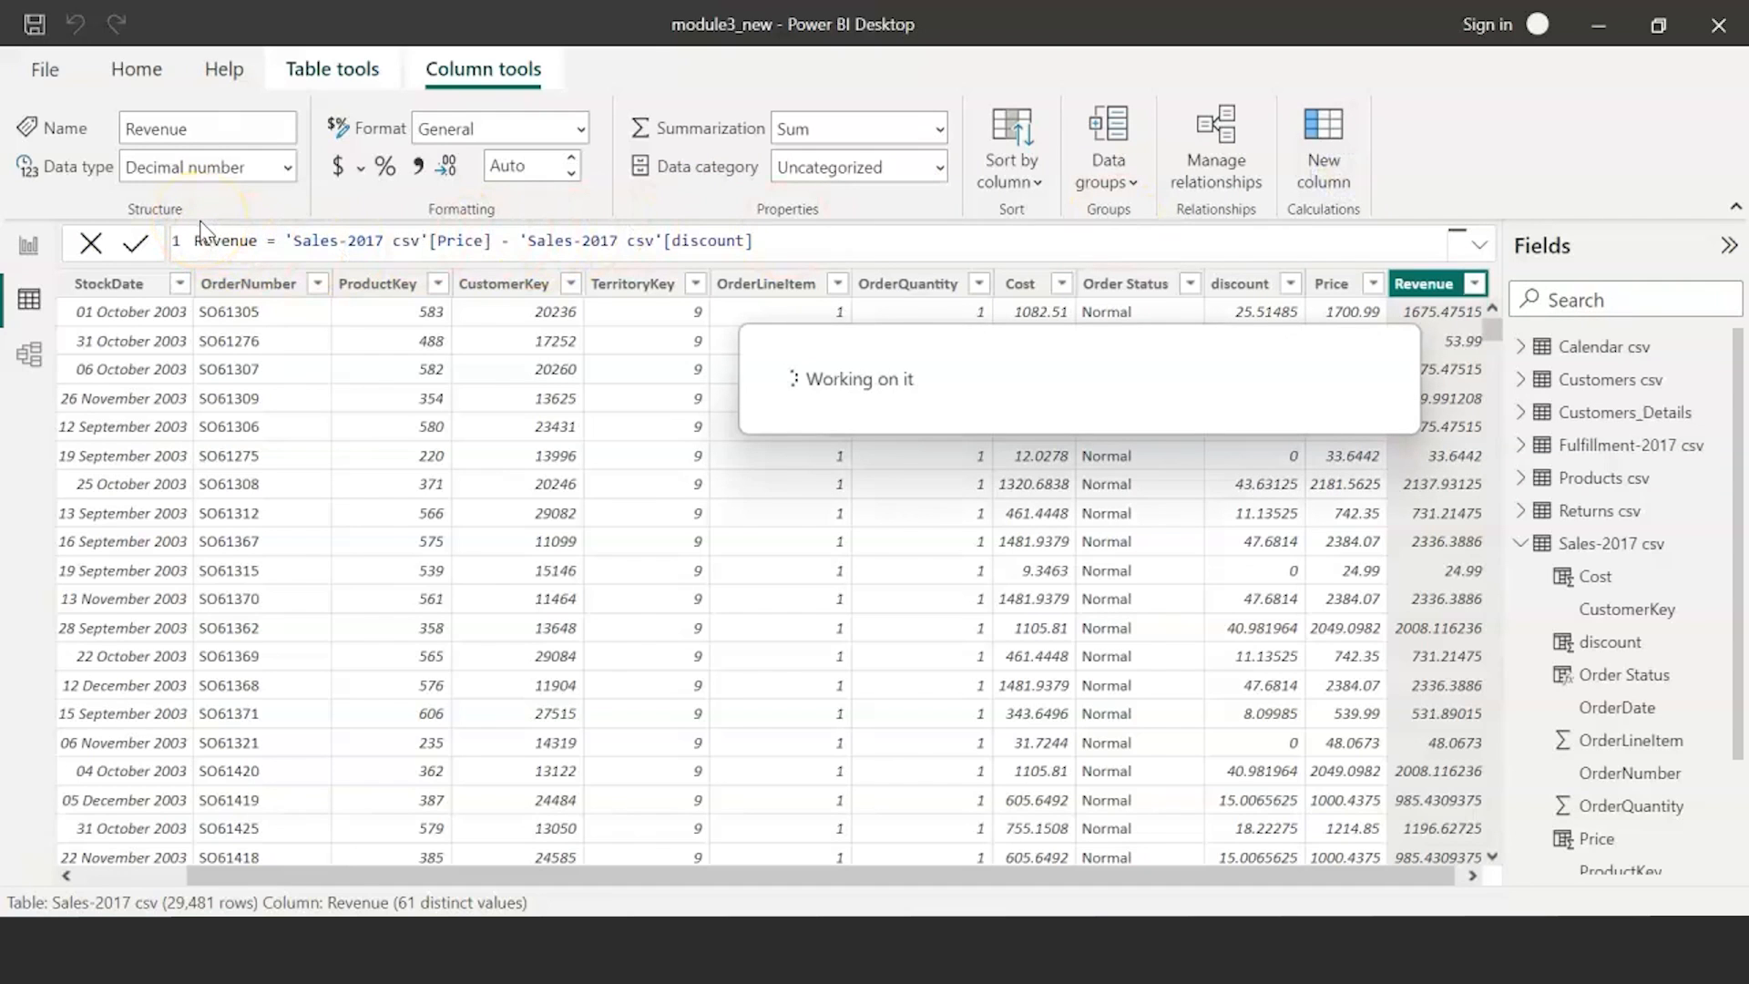
{"action": "double_click", "coordinate": [221, 241]}
{"action": "type", "text": "Profit ="}
{"action": "left_click", "coordinate": [291, 246]}
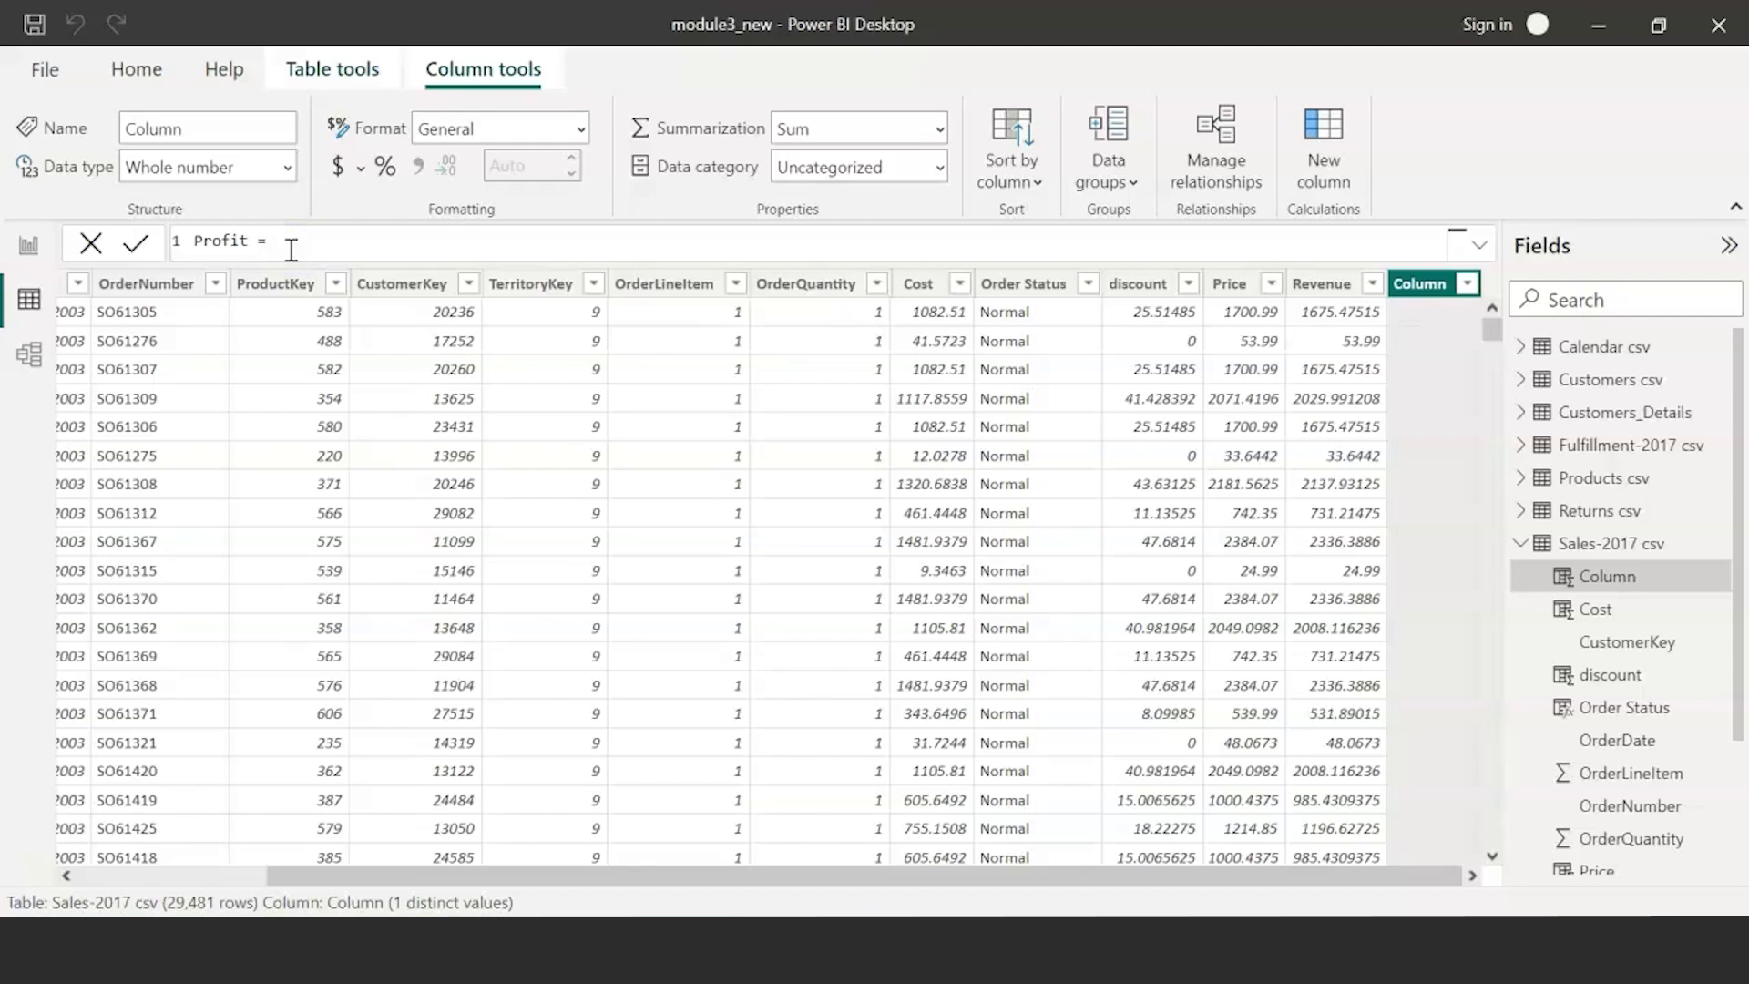
- Calculate Profit as 'Sales-2017 csv'[Revenue] - 'Sales-2017 csv'[Cost], commit the formula and save the file
{"action": "type", "text": "'Sales-2017 csv'[Revenue] "}
{"action": "type", "text": "- 'Sales-2017 csv'[Cost]"}
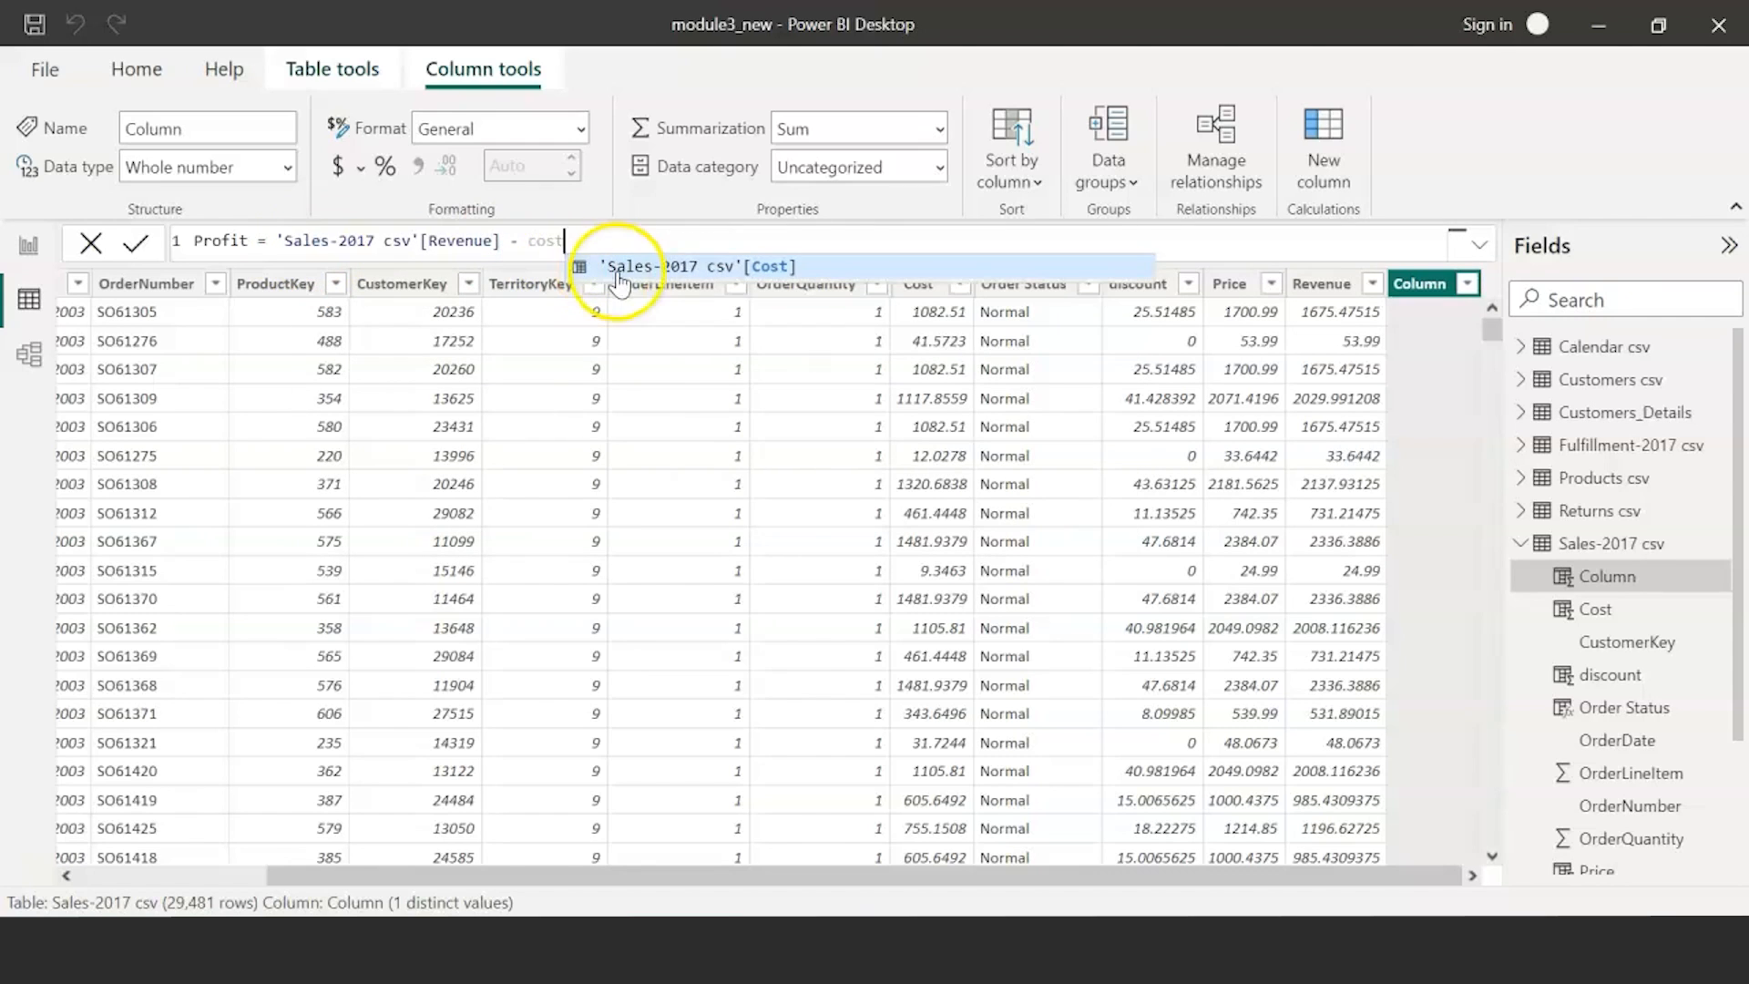
{"action": "left_click", "coordinate": [619, 274]}
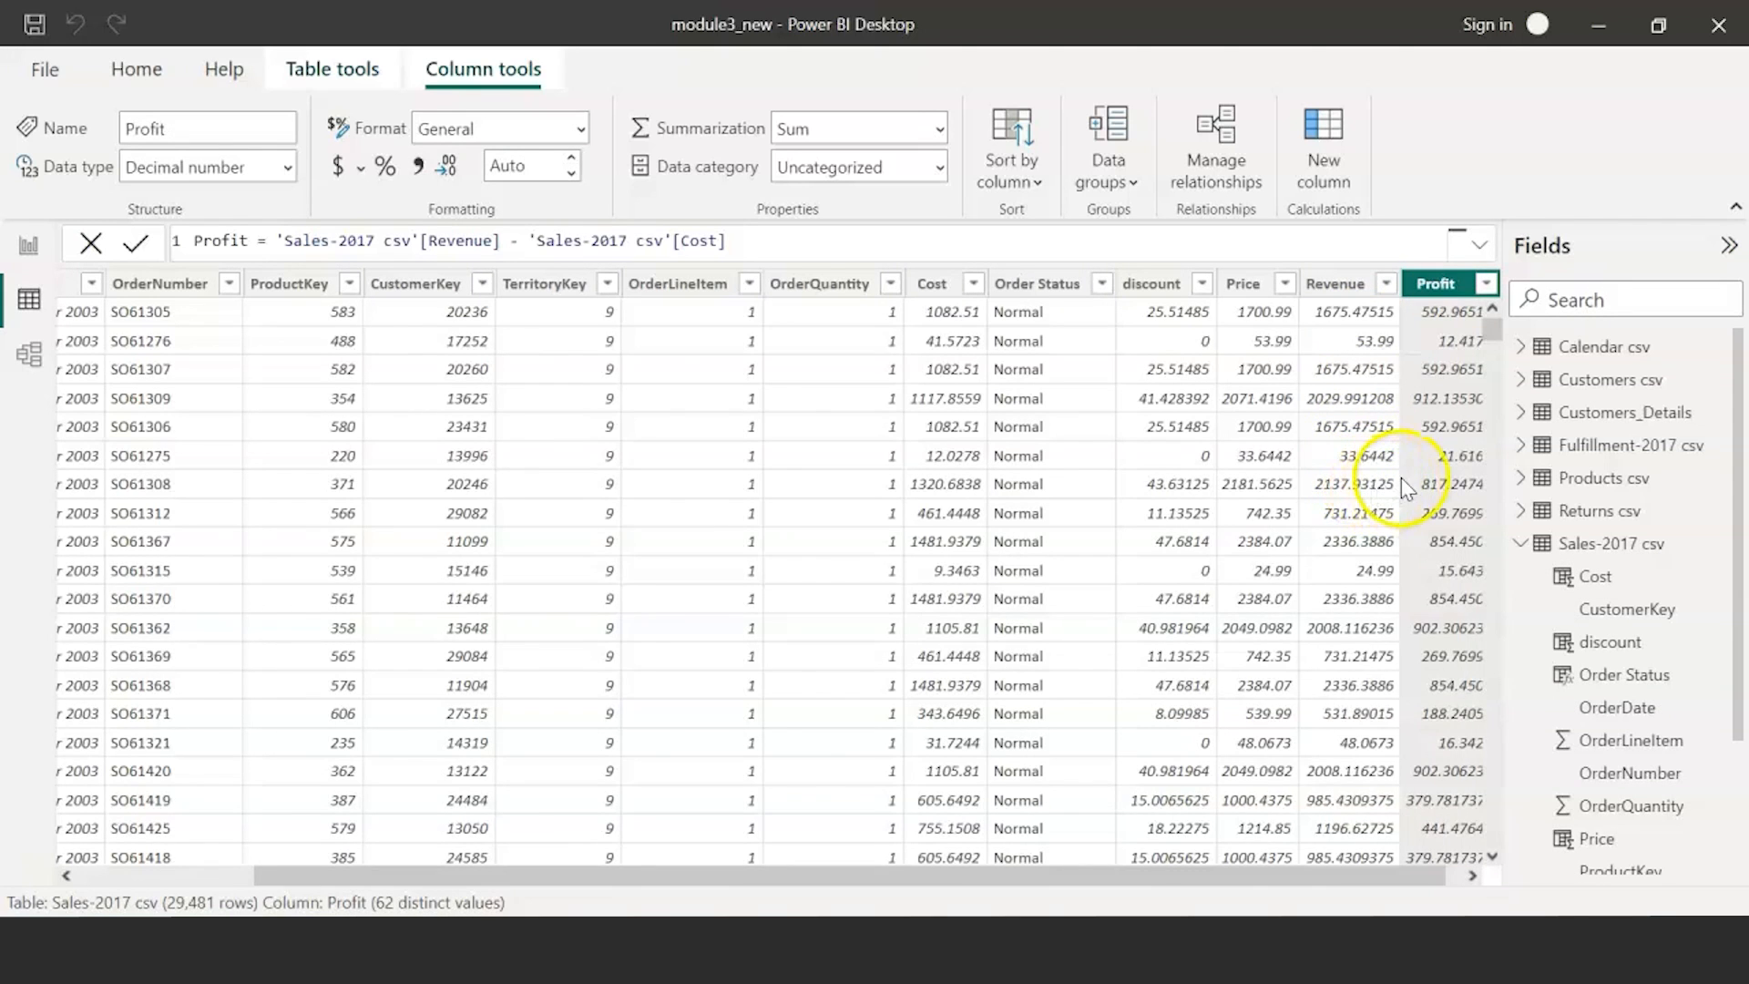
{"action": "scroll", "coordinate": [1401, 477], "scroll_direction": "down", "scroll_amount": 5}
{"action": "scroll", "coordinate": [1401, 477], "scroll_direction": "up", "scroll_amount": 5}
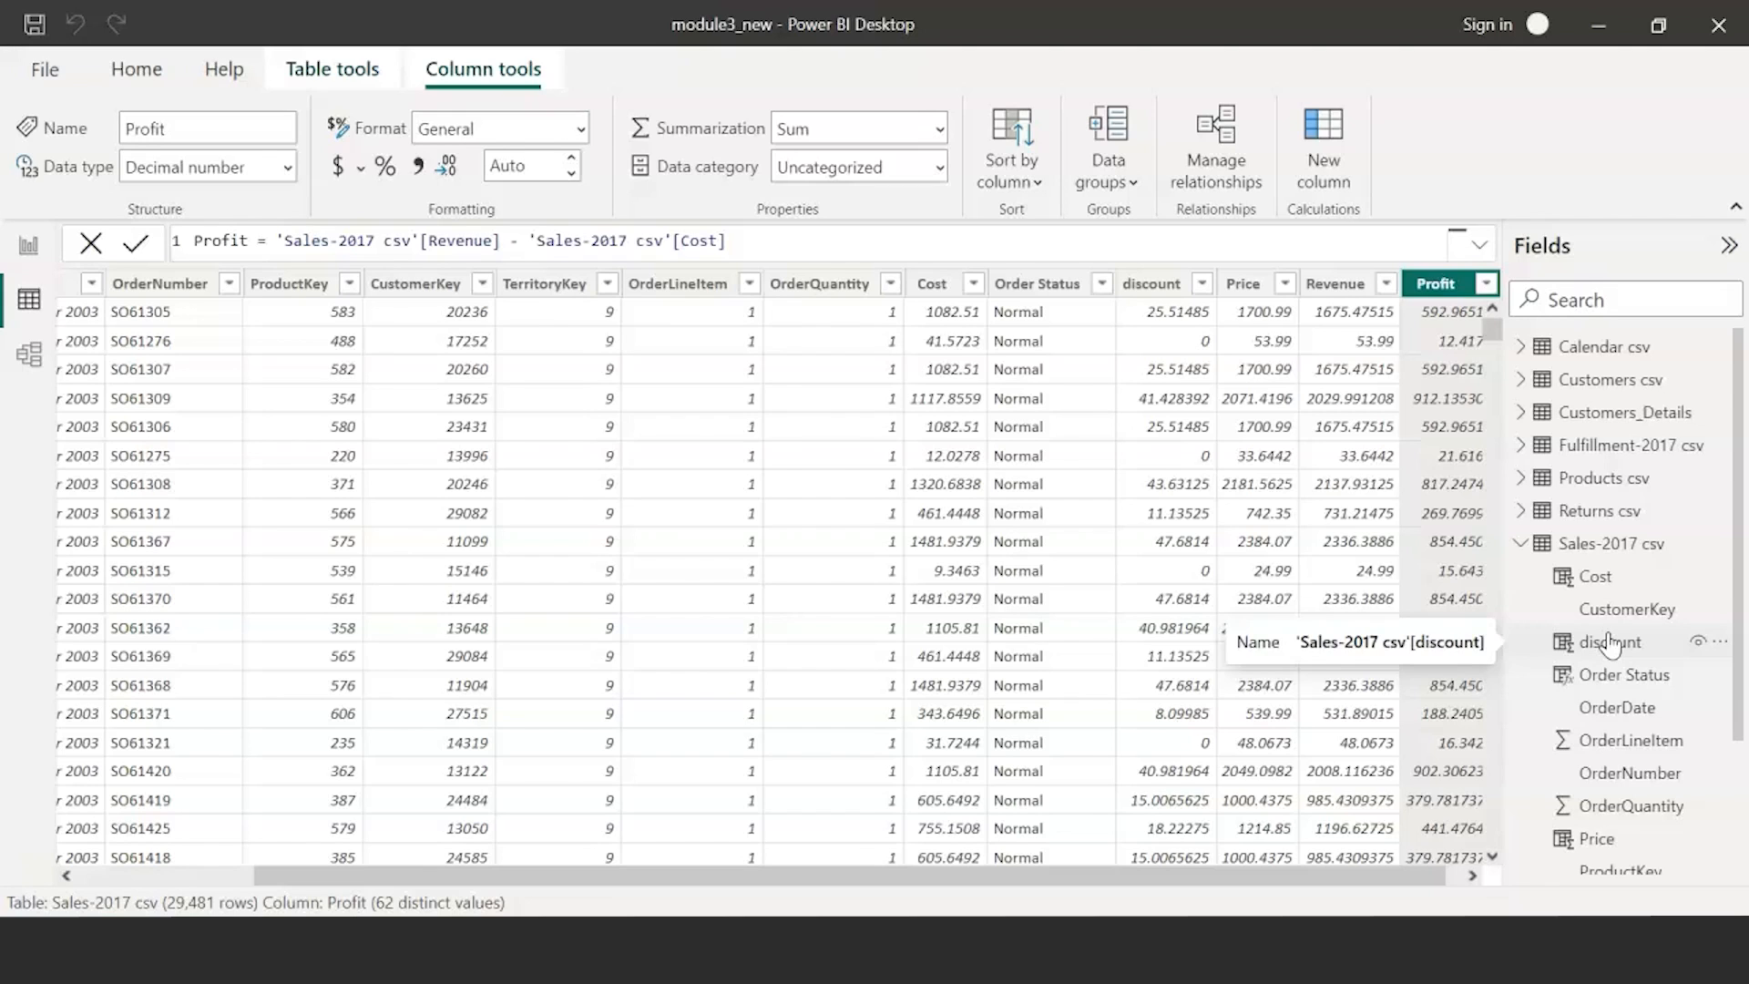
{"action": "left_click", "coordinate": [28, 26]}
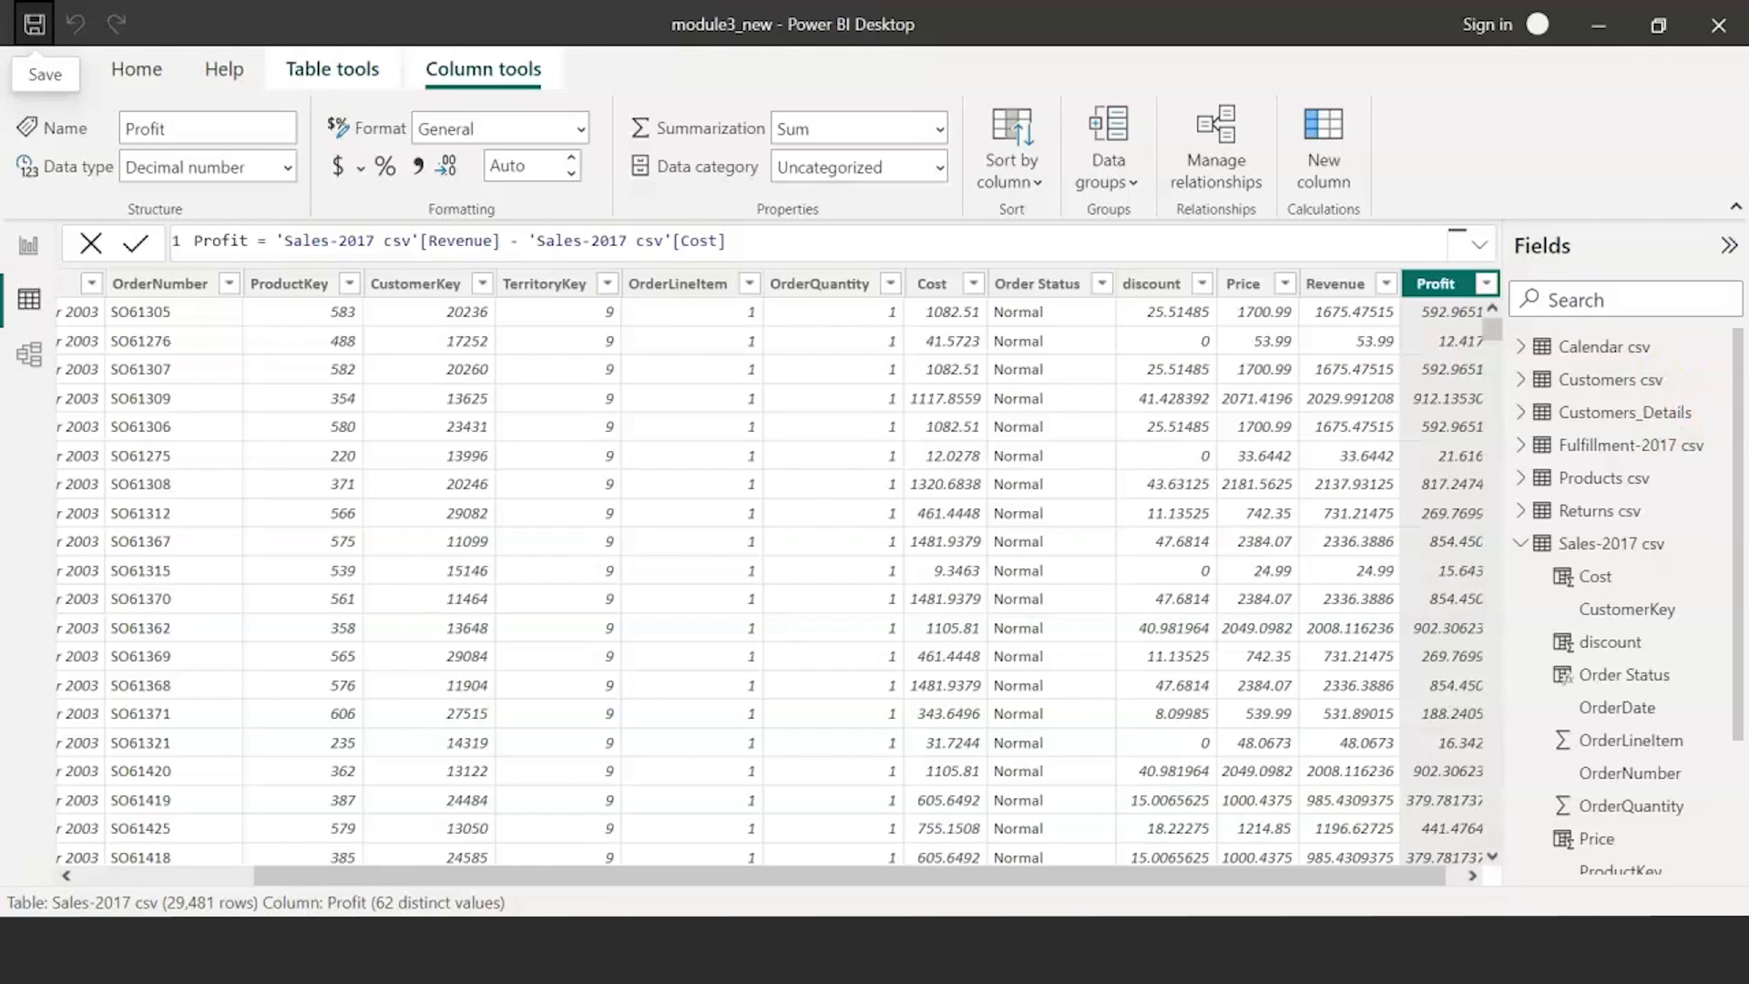
- Open the Customers csv table and add a calculated column named Age
{"action": "left_click", "coordinate": [1603, 379]}
{"action": "left_click", "coordinate": [1519, 379]}
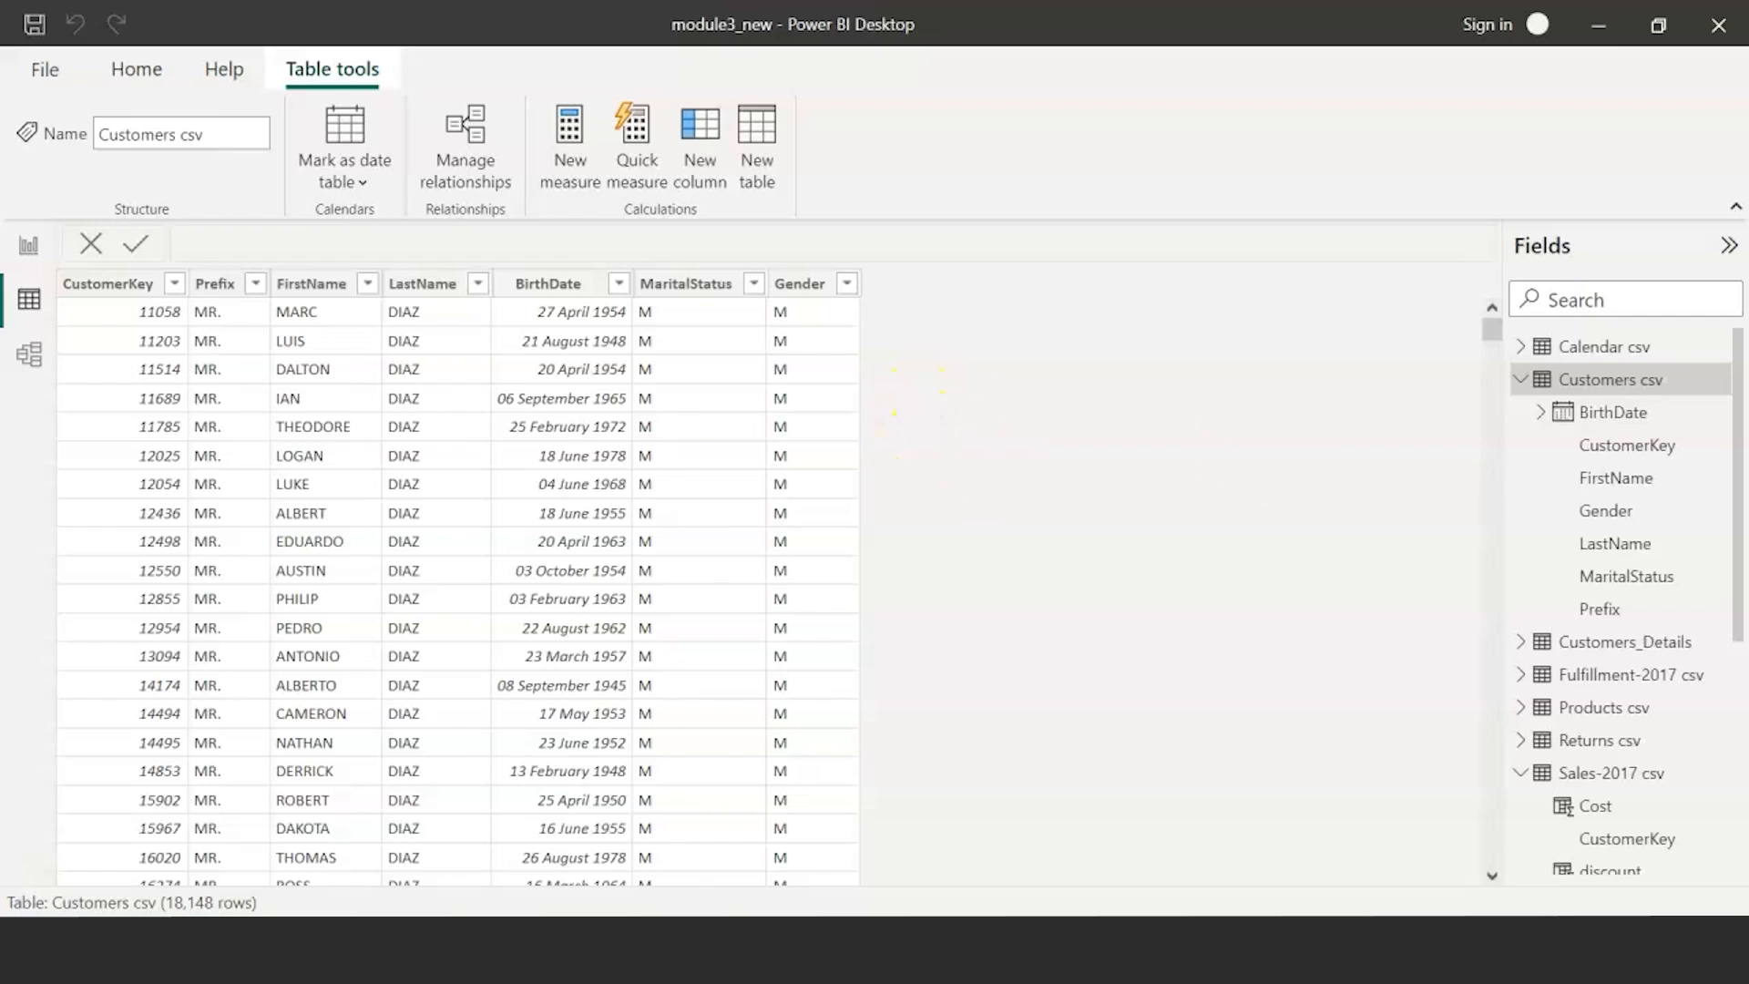
{"action": "left_click", "coordinate": [685, 177]}
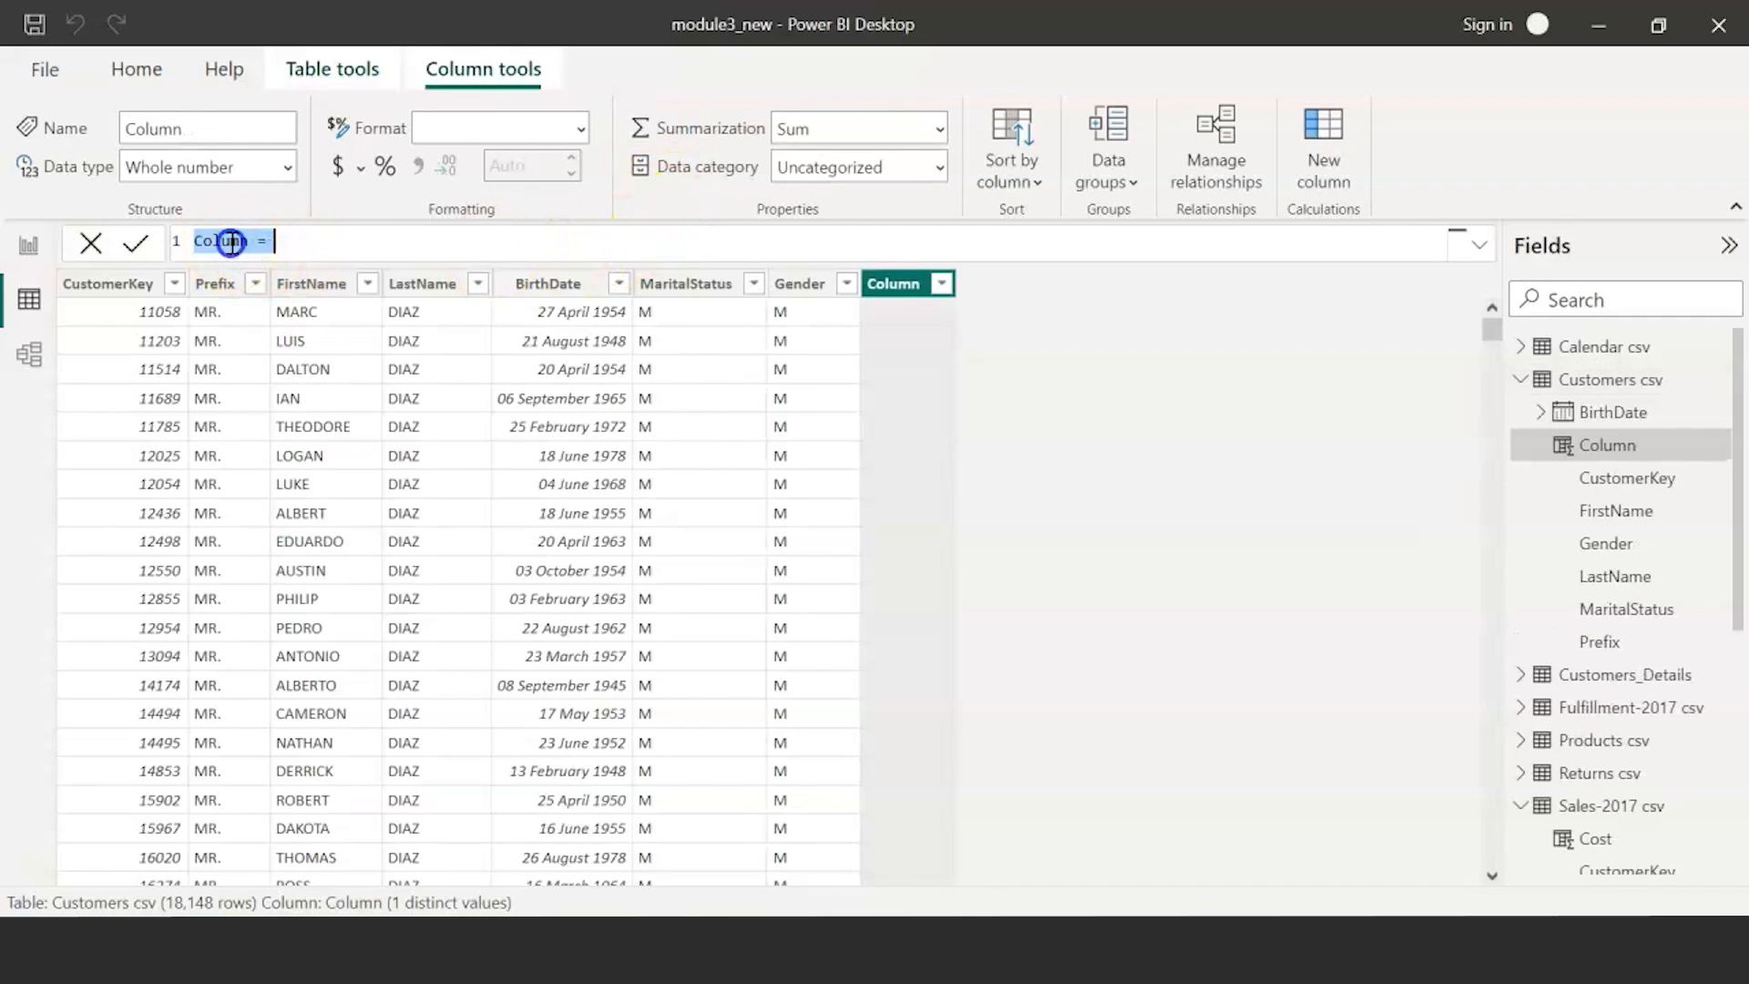
{"action": "type", "text": "Age"}
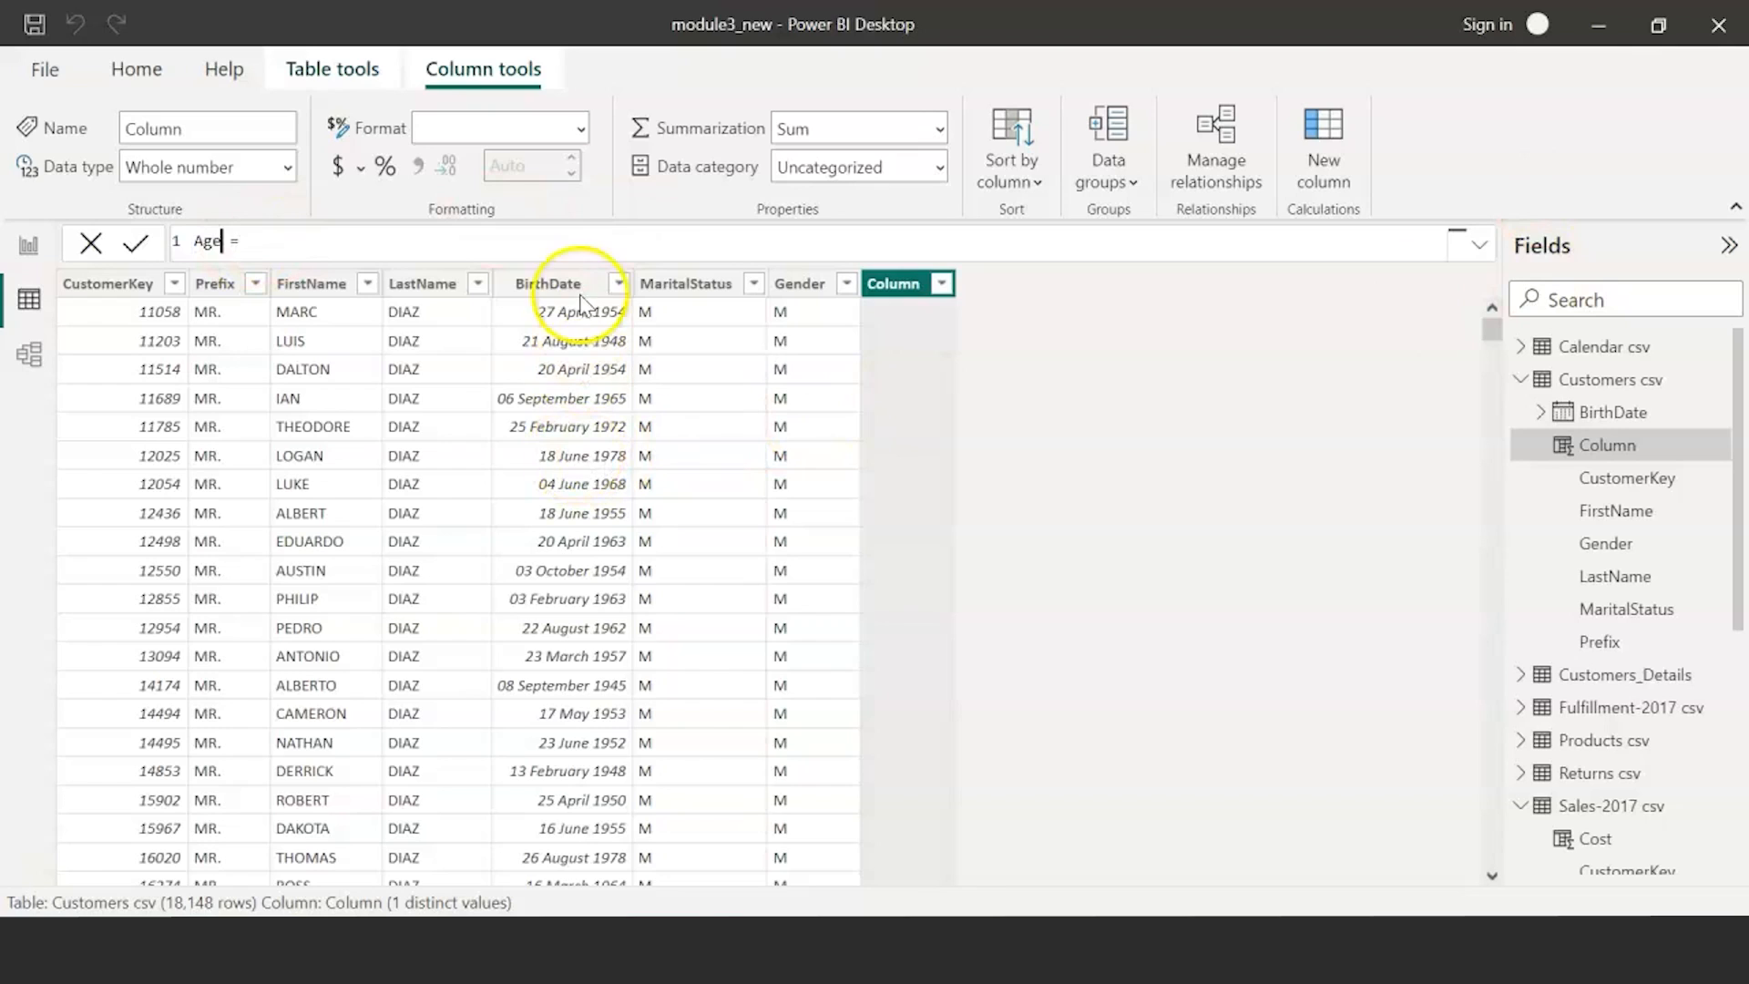
{"action": "left_click", "coordinate": [577, 242]}
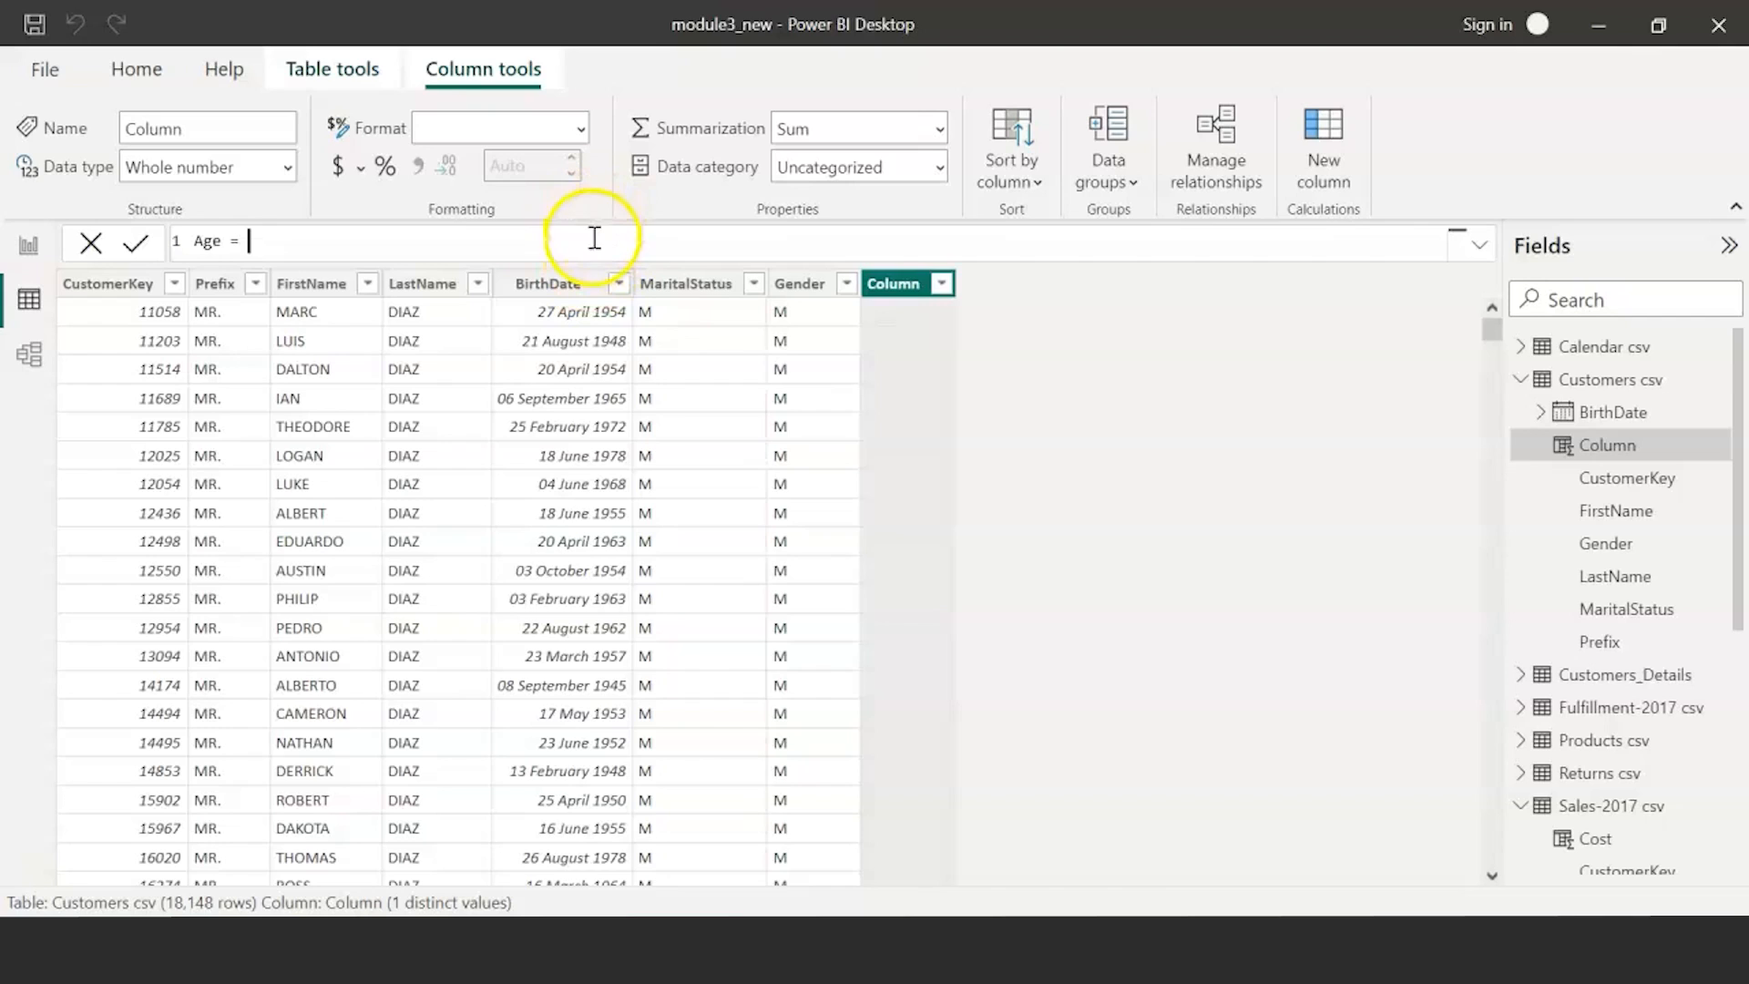
- Calculate Age as DATEDIFF('Customers csv'[BirthDate], TODAY(), YEAR) and commit the formula
{"action": "type", "text": "da"}
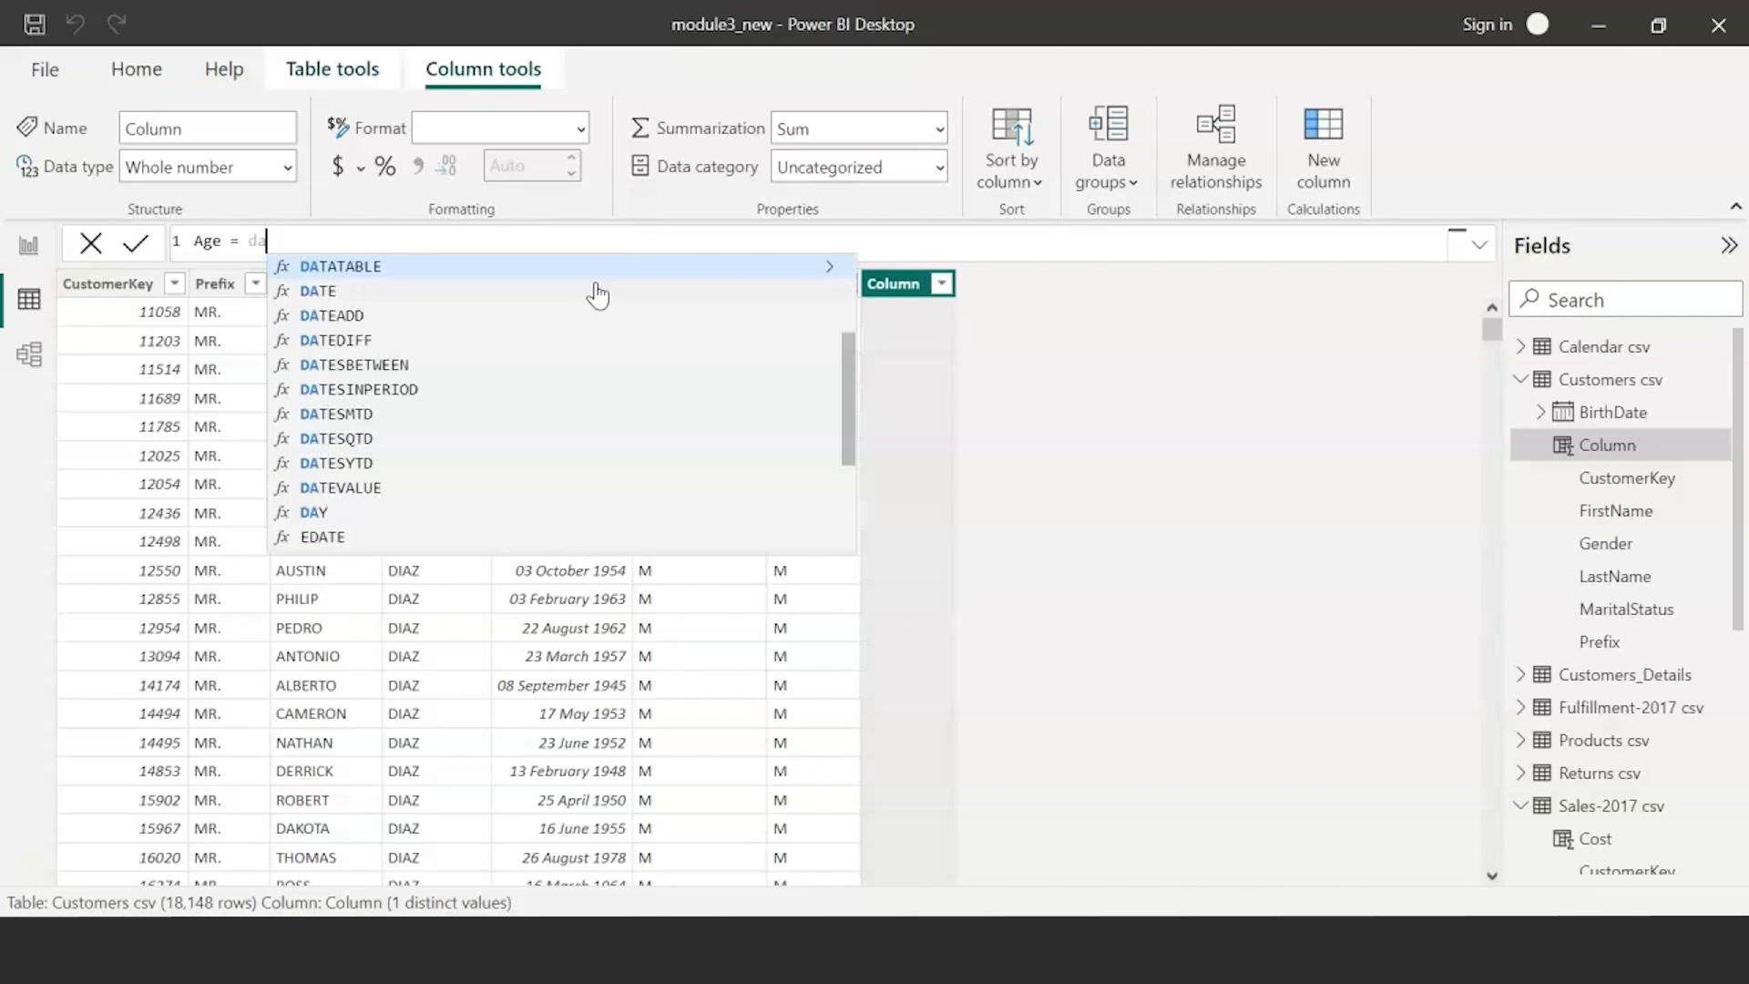
{"action": "key", "text": "Escape"}
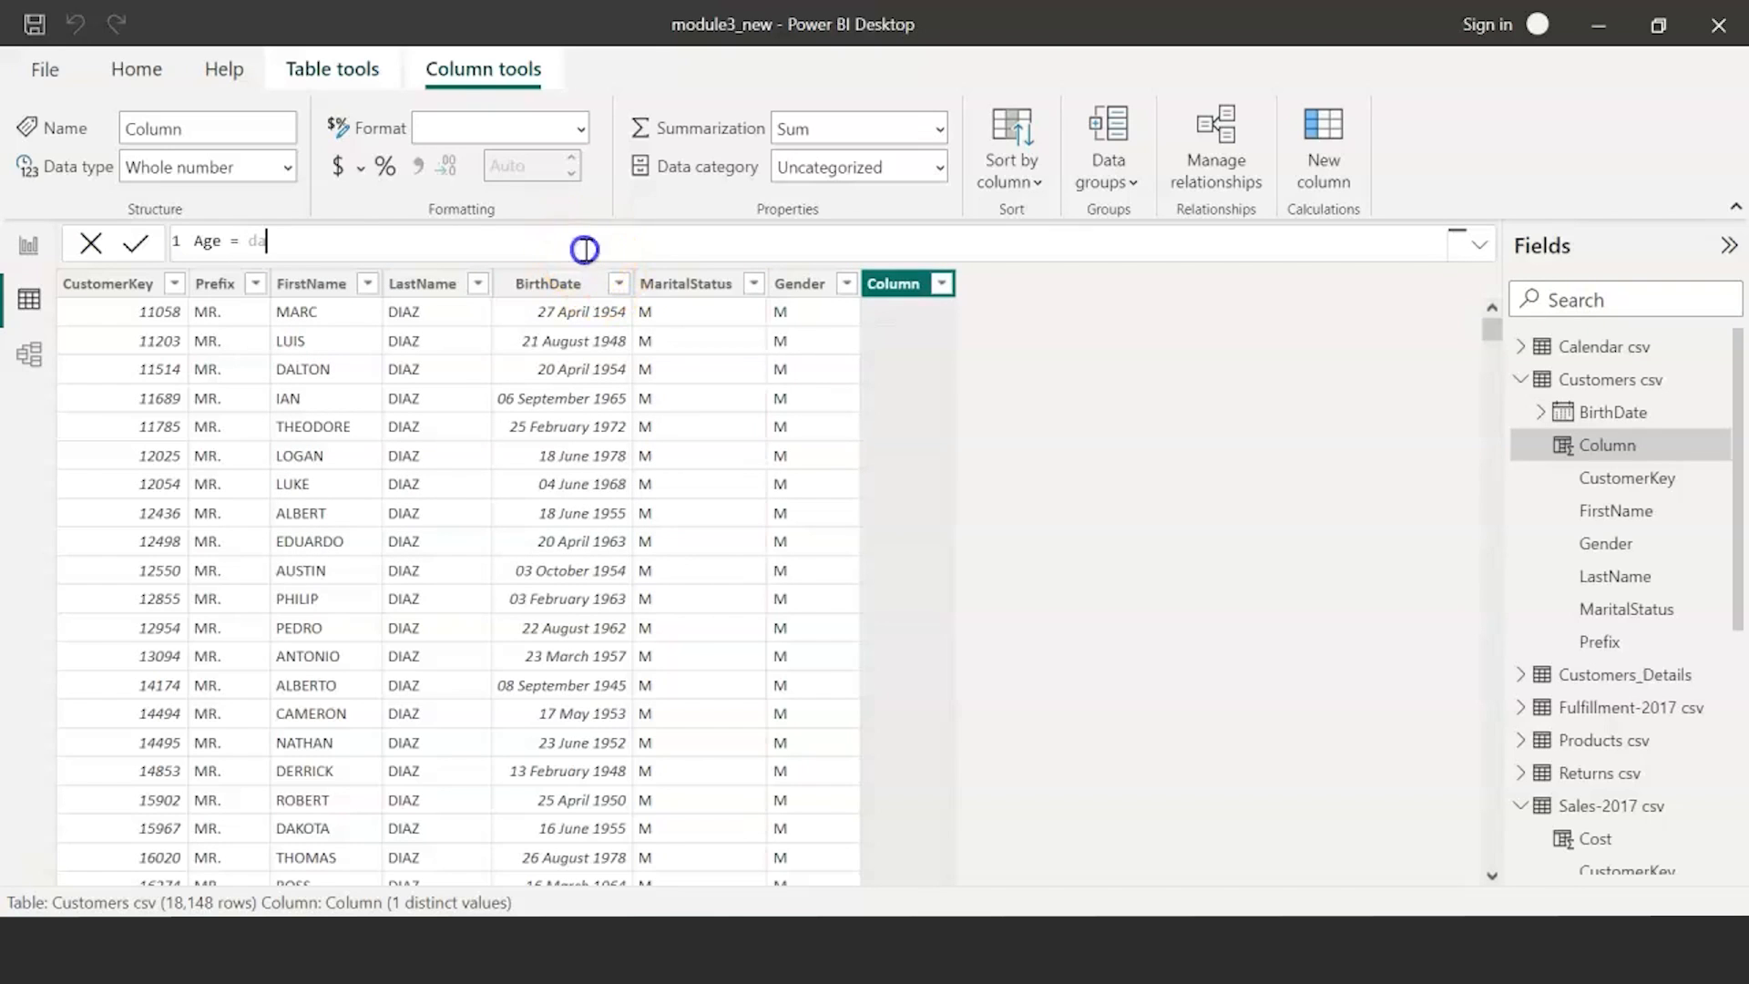
{"action": "type", "text": "tediff("}
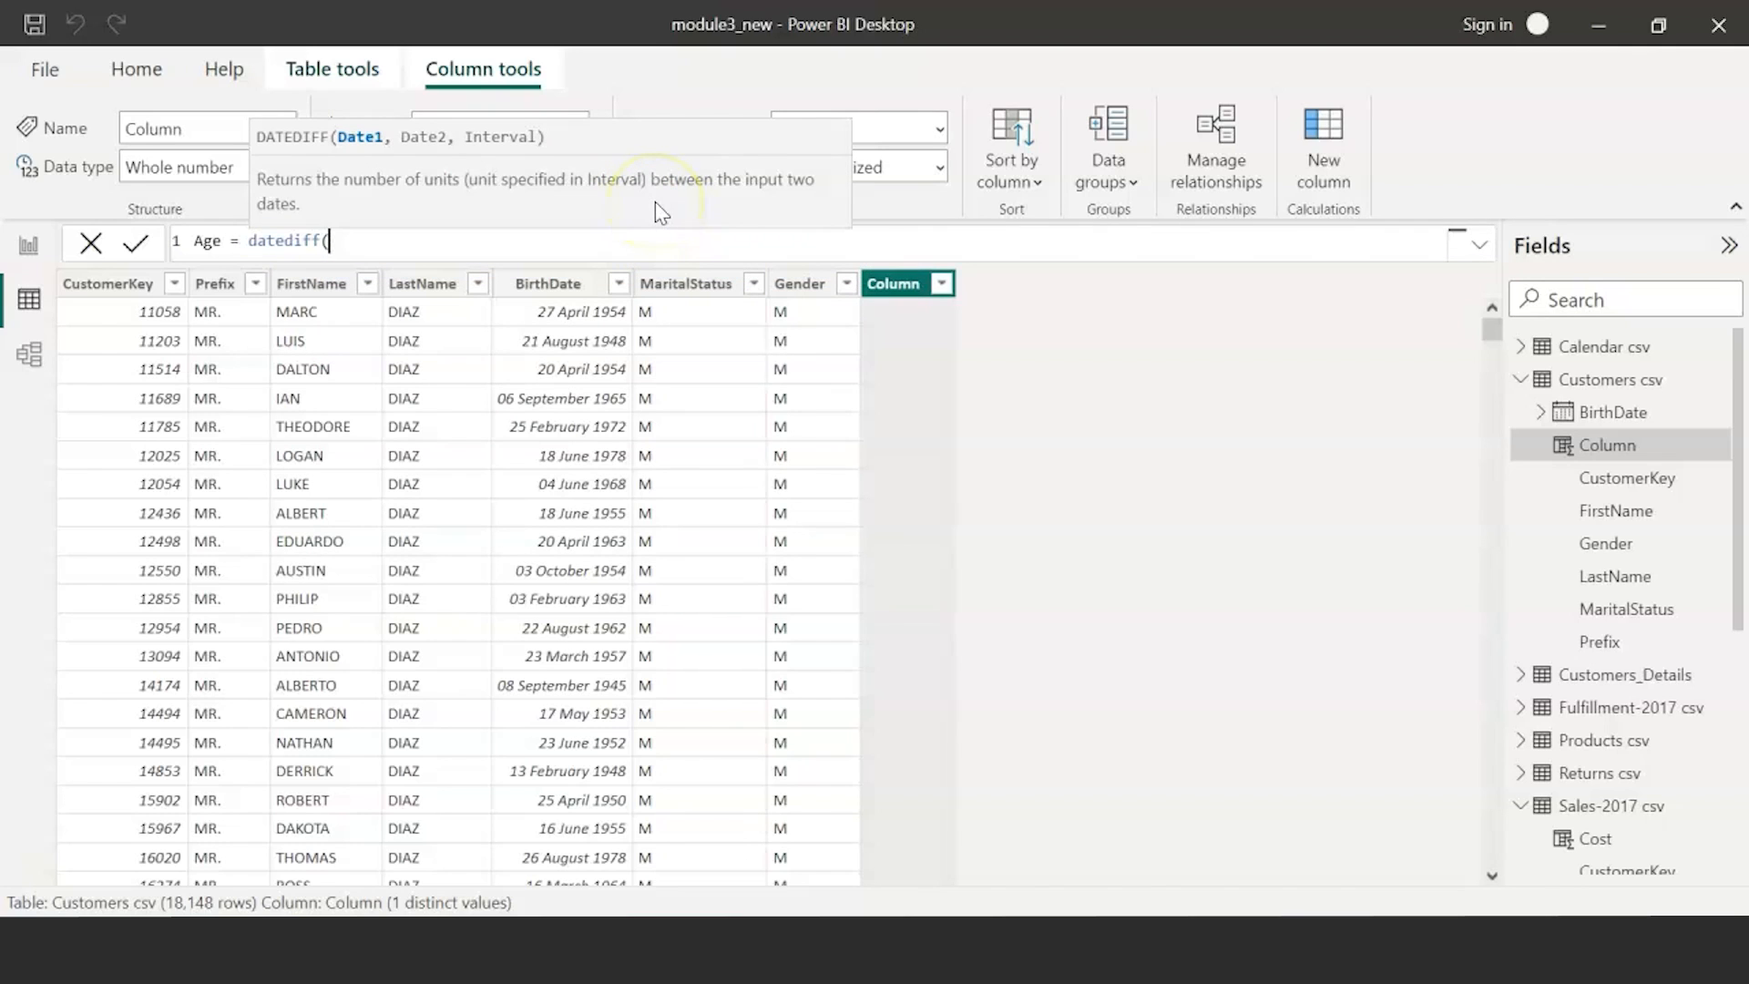
{"action": "type", "text": "birth"}
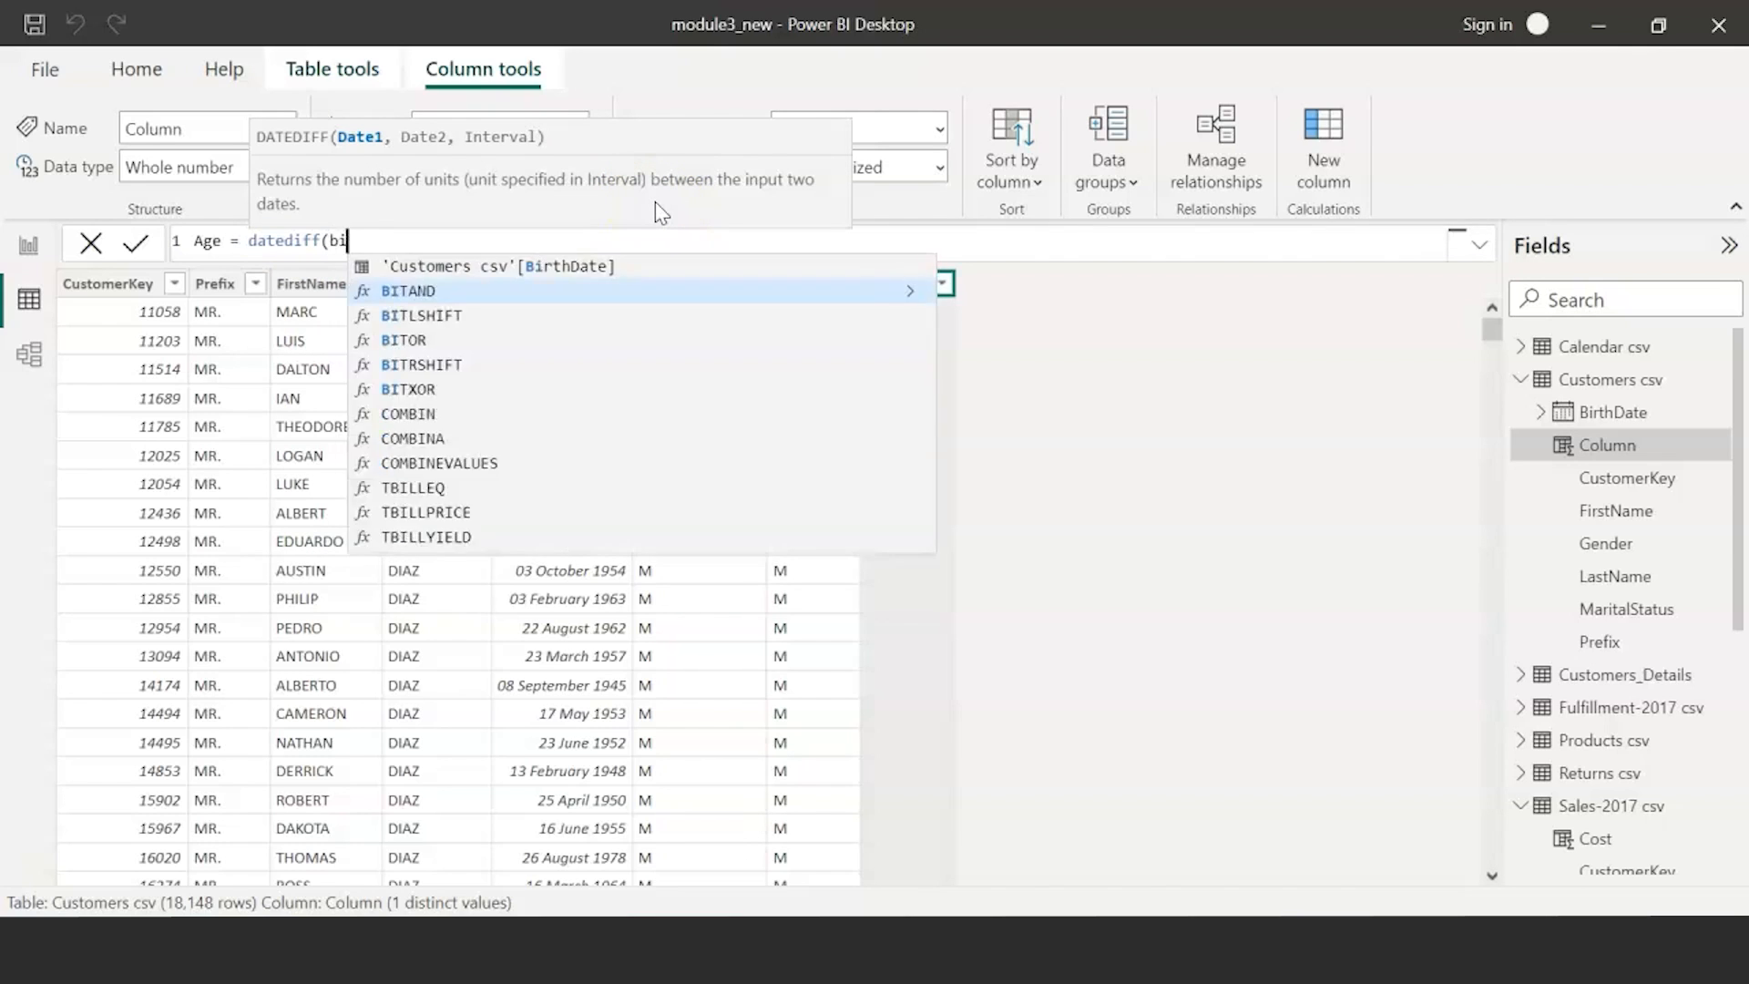
{"action": "key", "text": "Tab"}
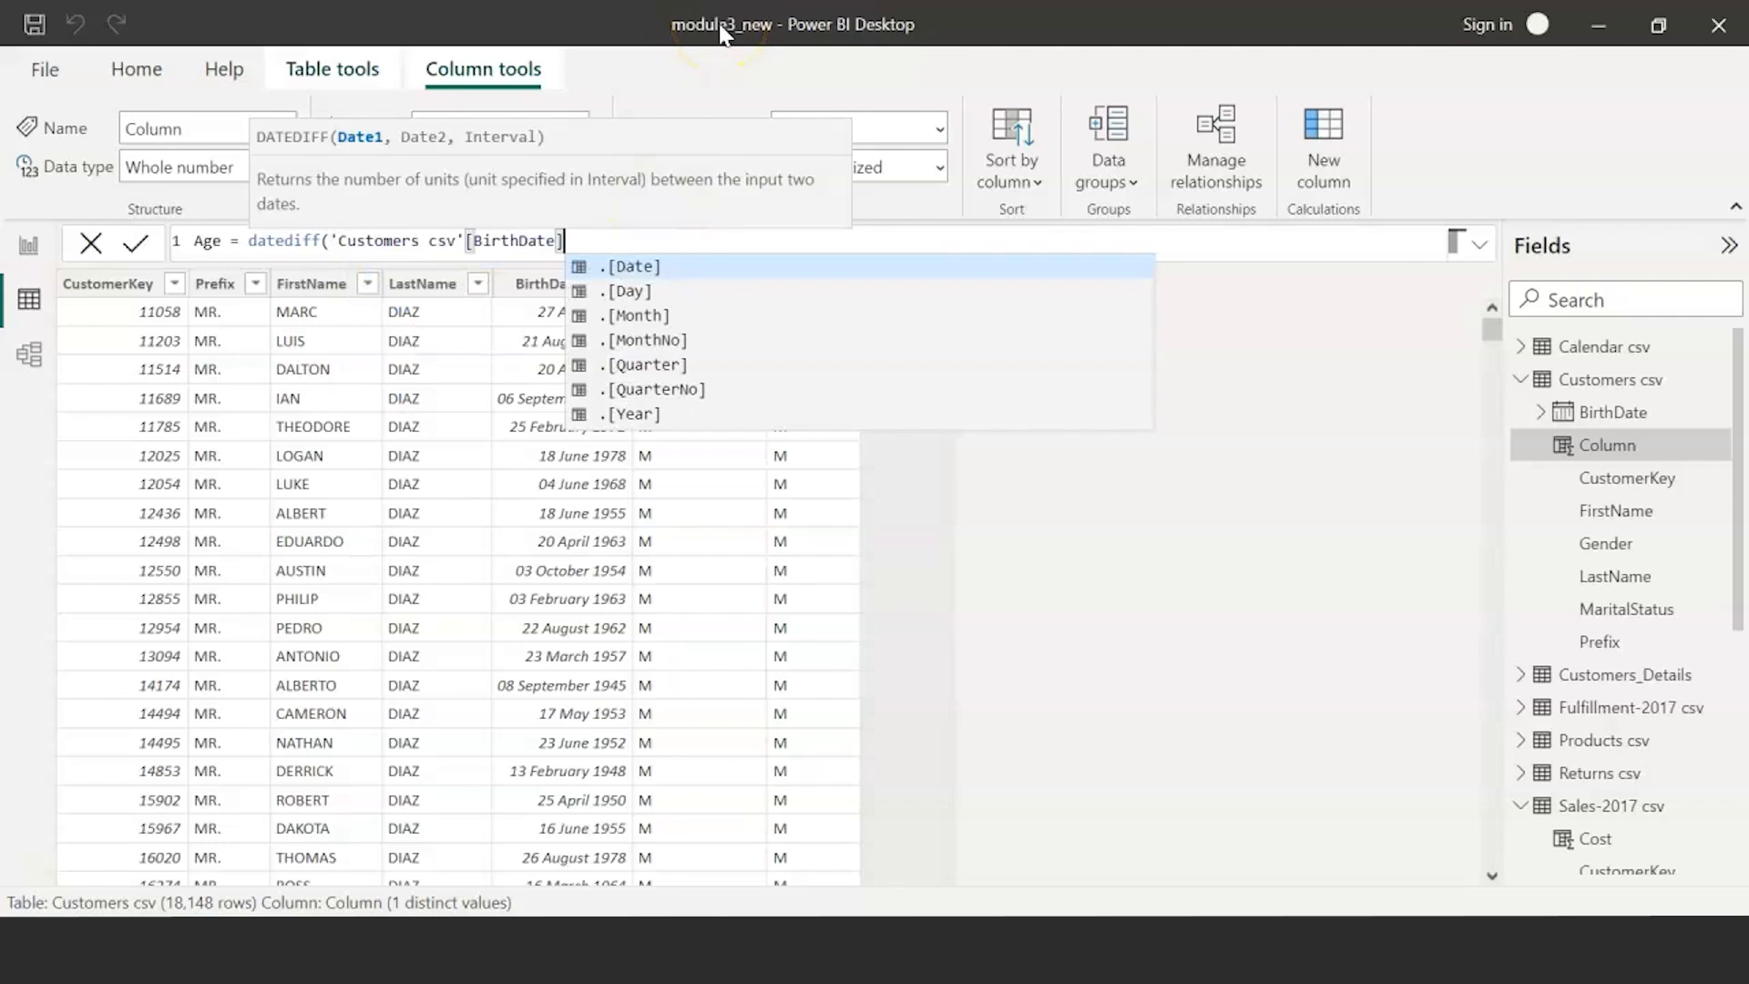
{"action": "type", "text": ", today"}
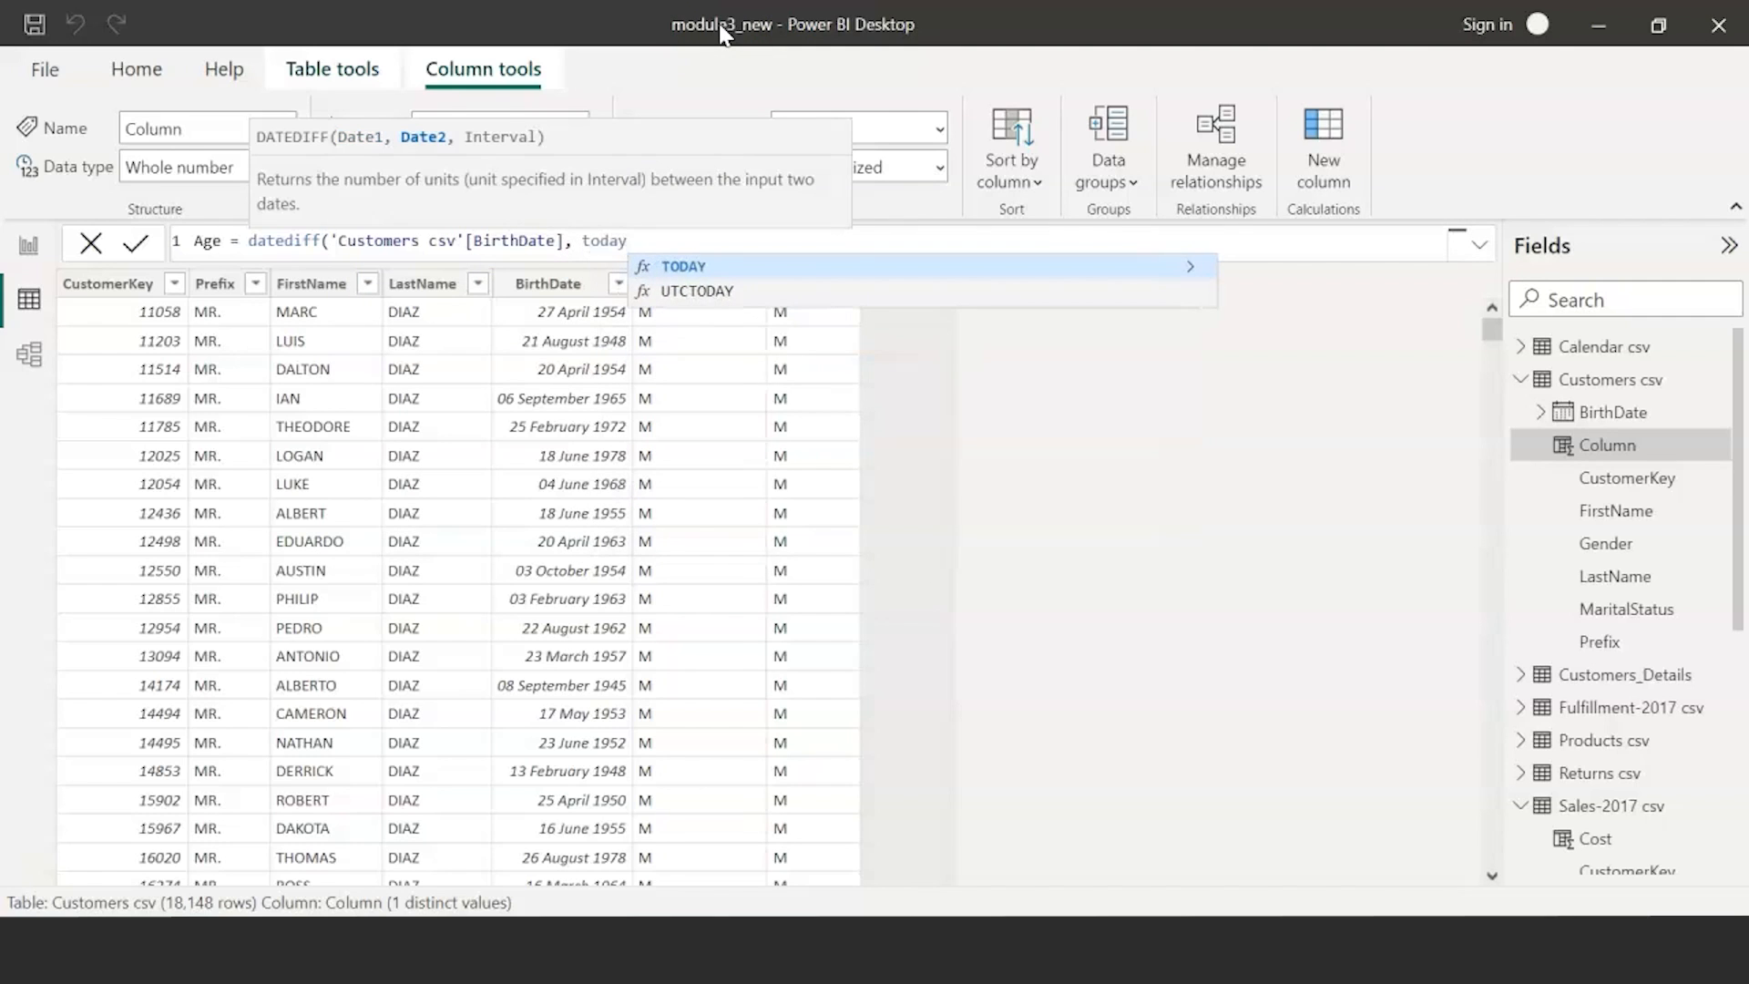
{"action": "type", "text": "(),"}
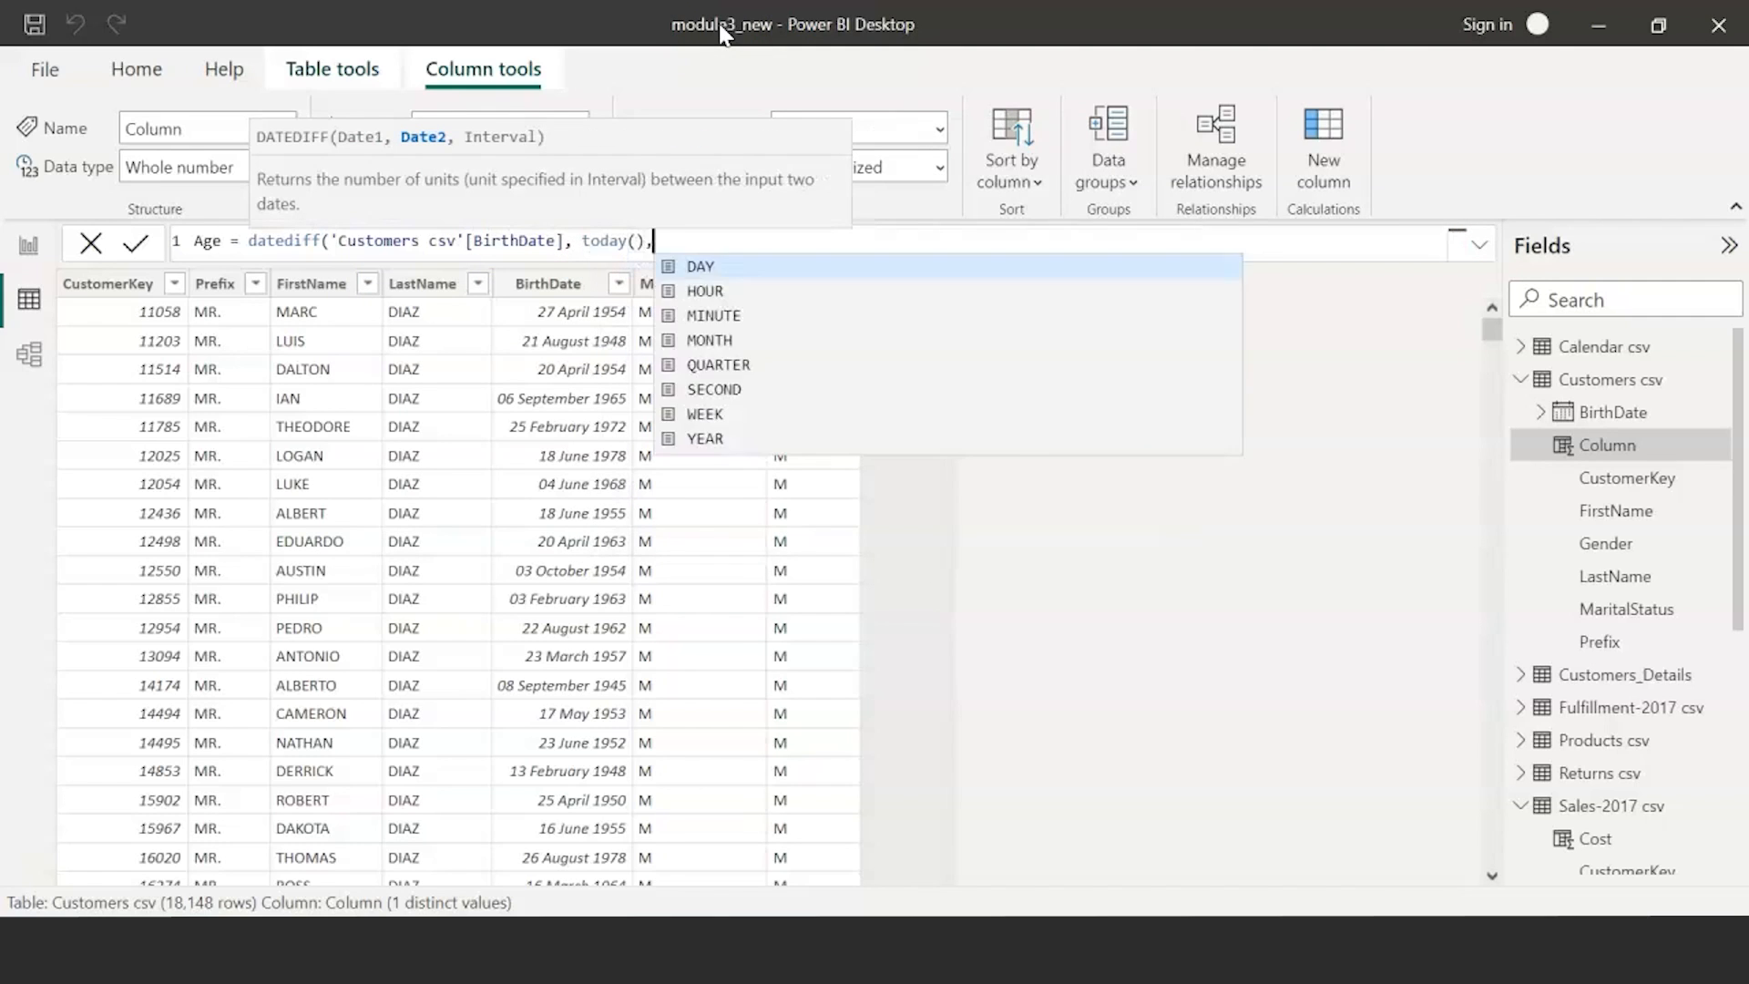
{"action": "type", "text": " y"}
{"action": "key", "text": "Tab"}
{"action": "type", "text": ")"}
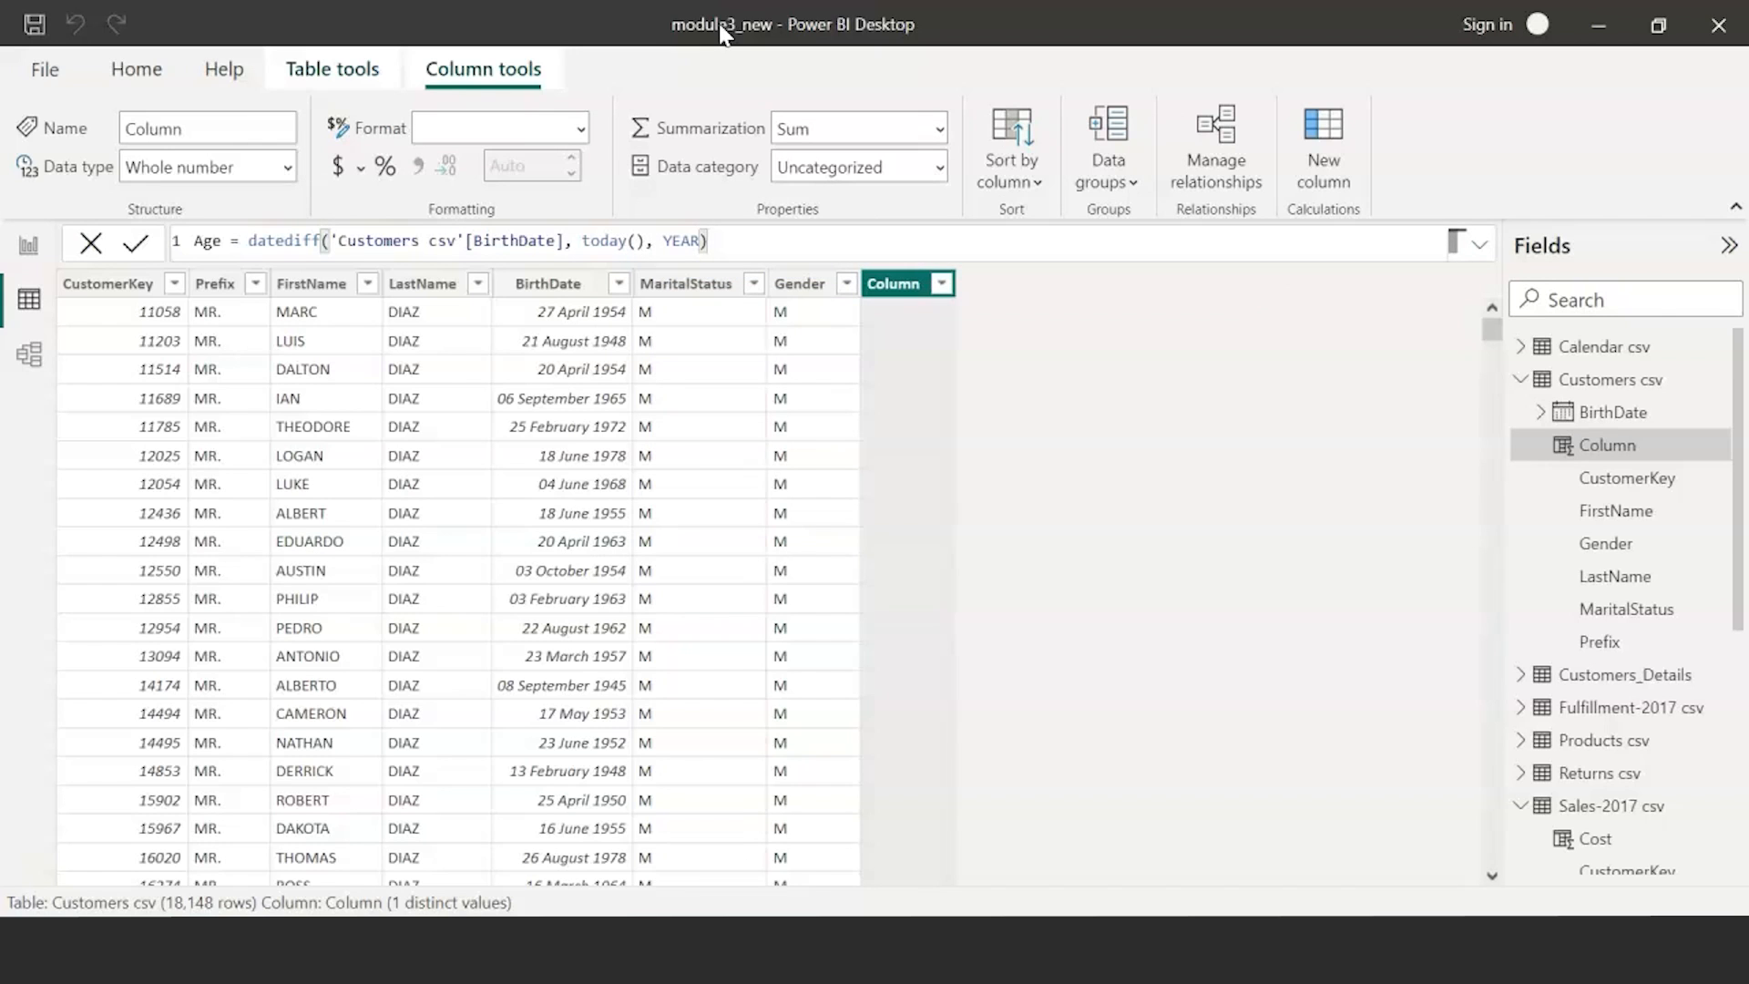
{"action": "left_click", "coordinate": [991, 410]}
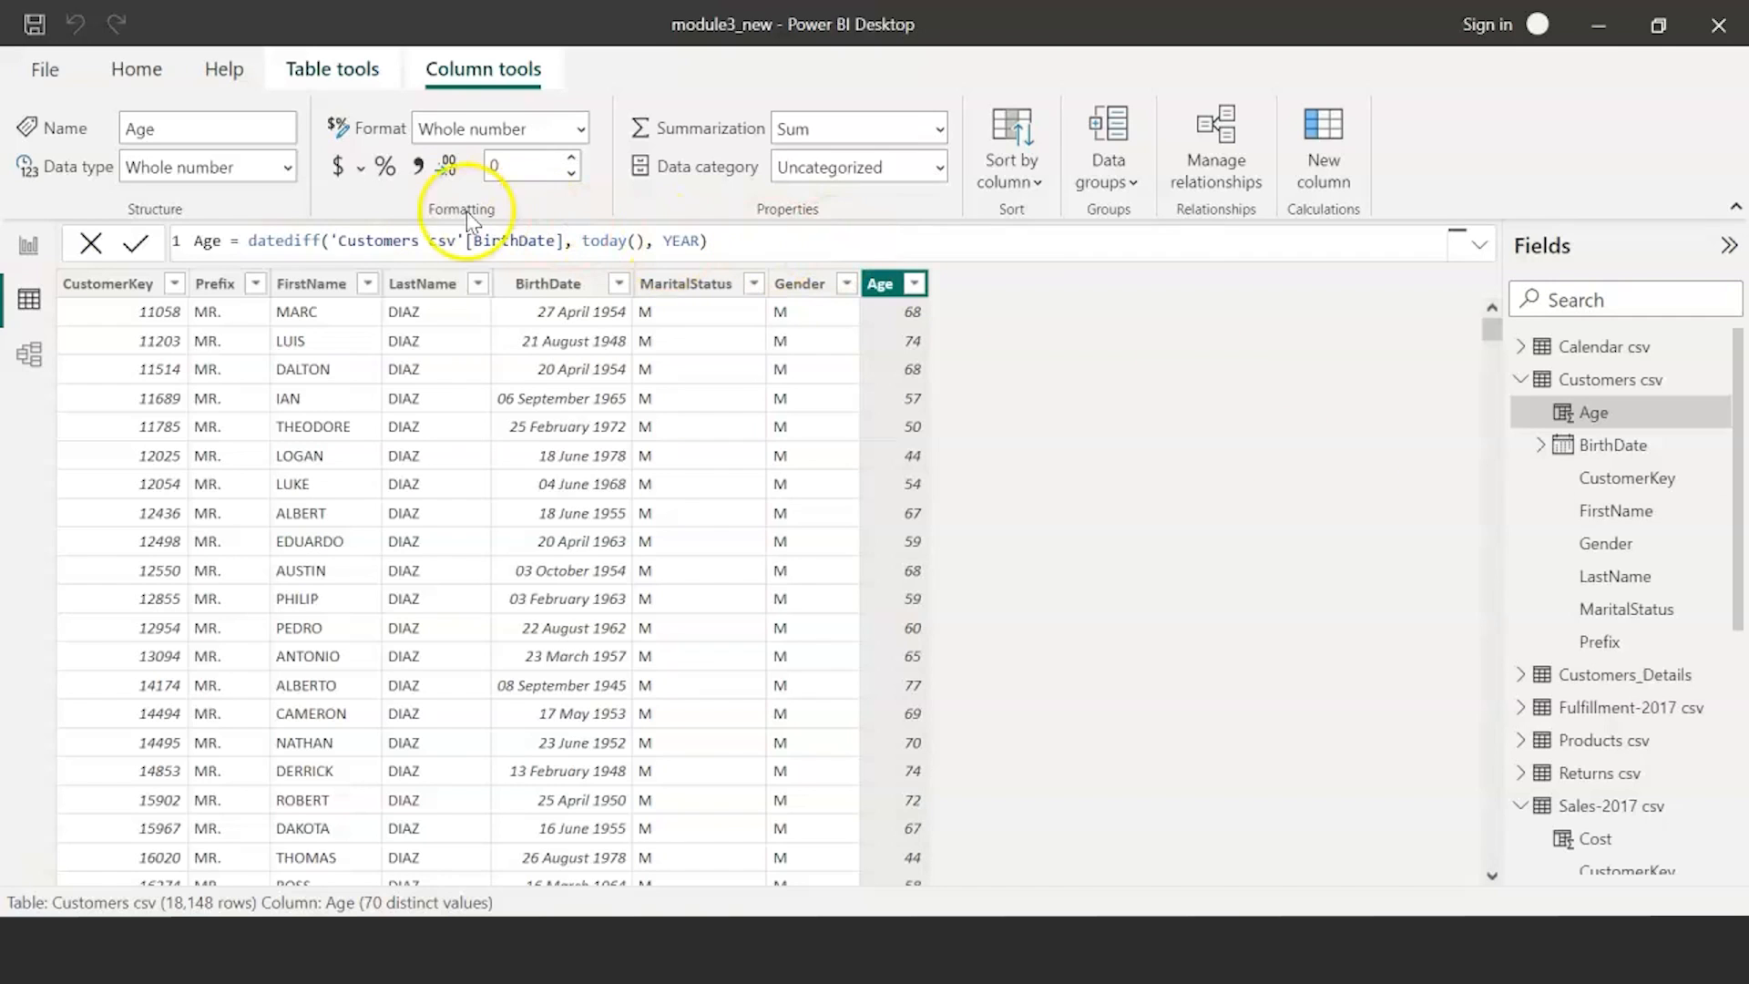
- Add a calculated column named Full Name to the Customers csv table
{"action": "left_click", "coordinate": [1327, 173]}
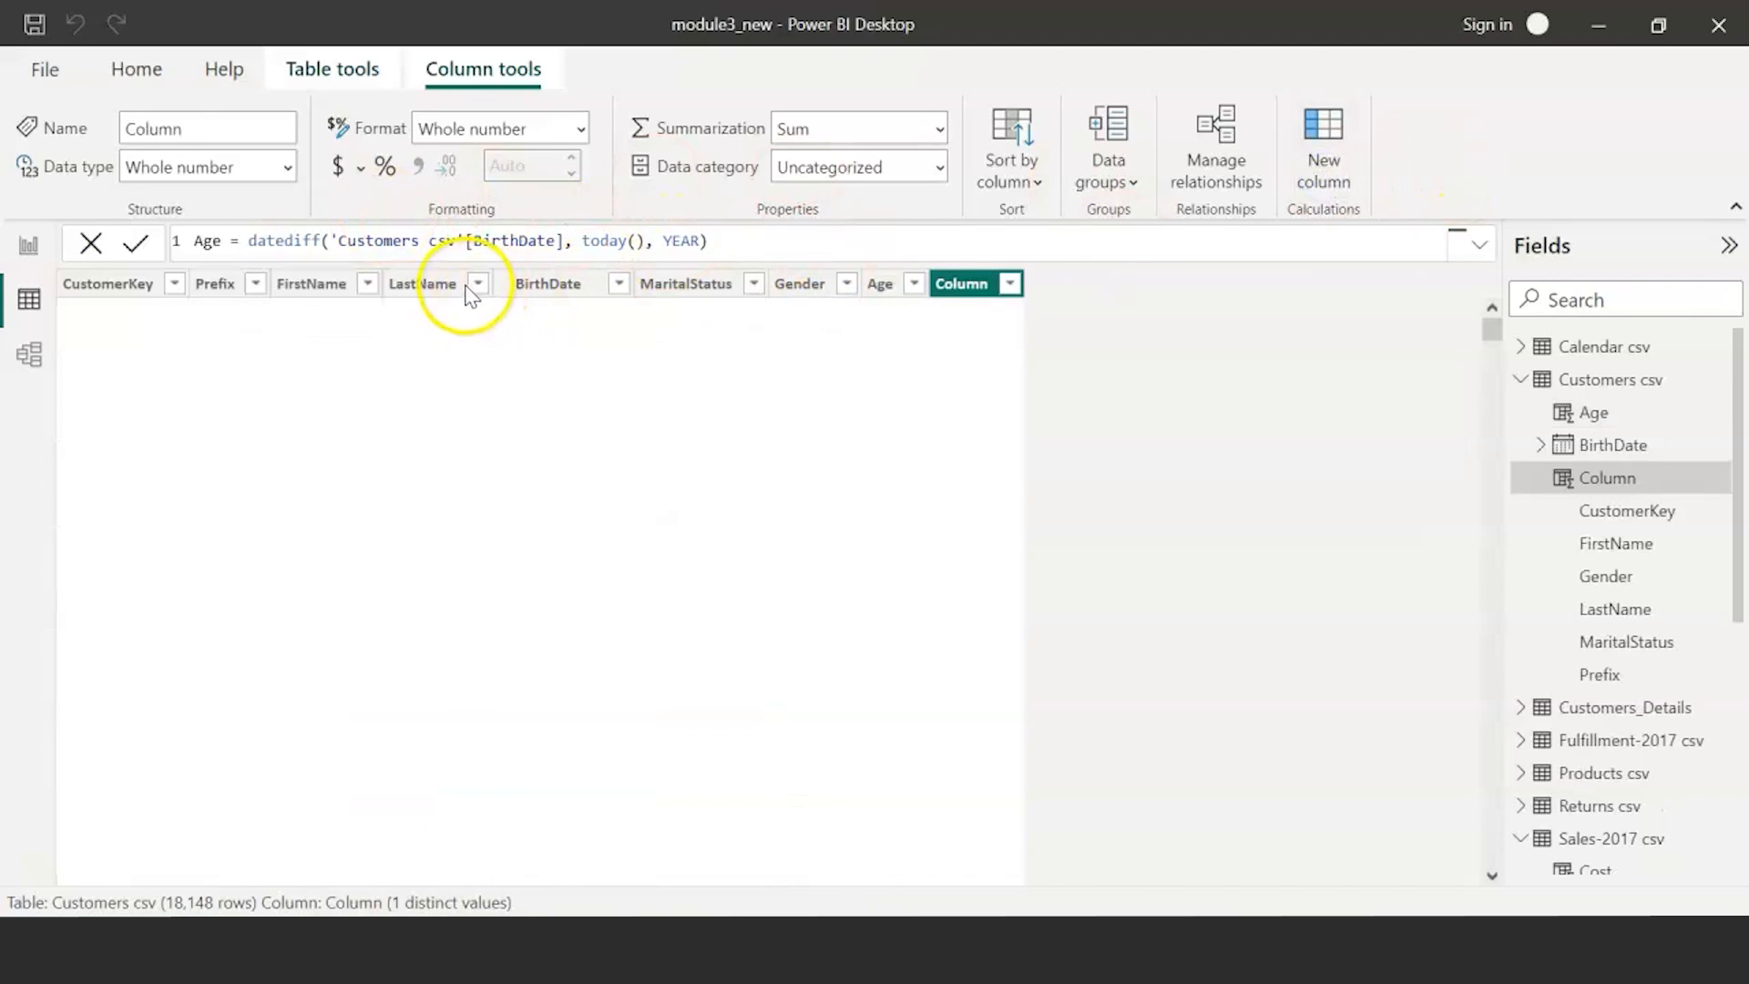
{"action": "left_click", "coordinate": [198, 239]}
{"action": "type", "text": "Full "}
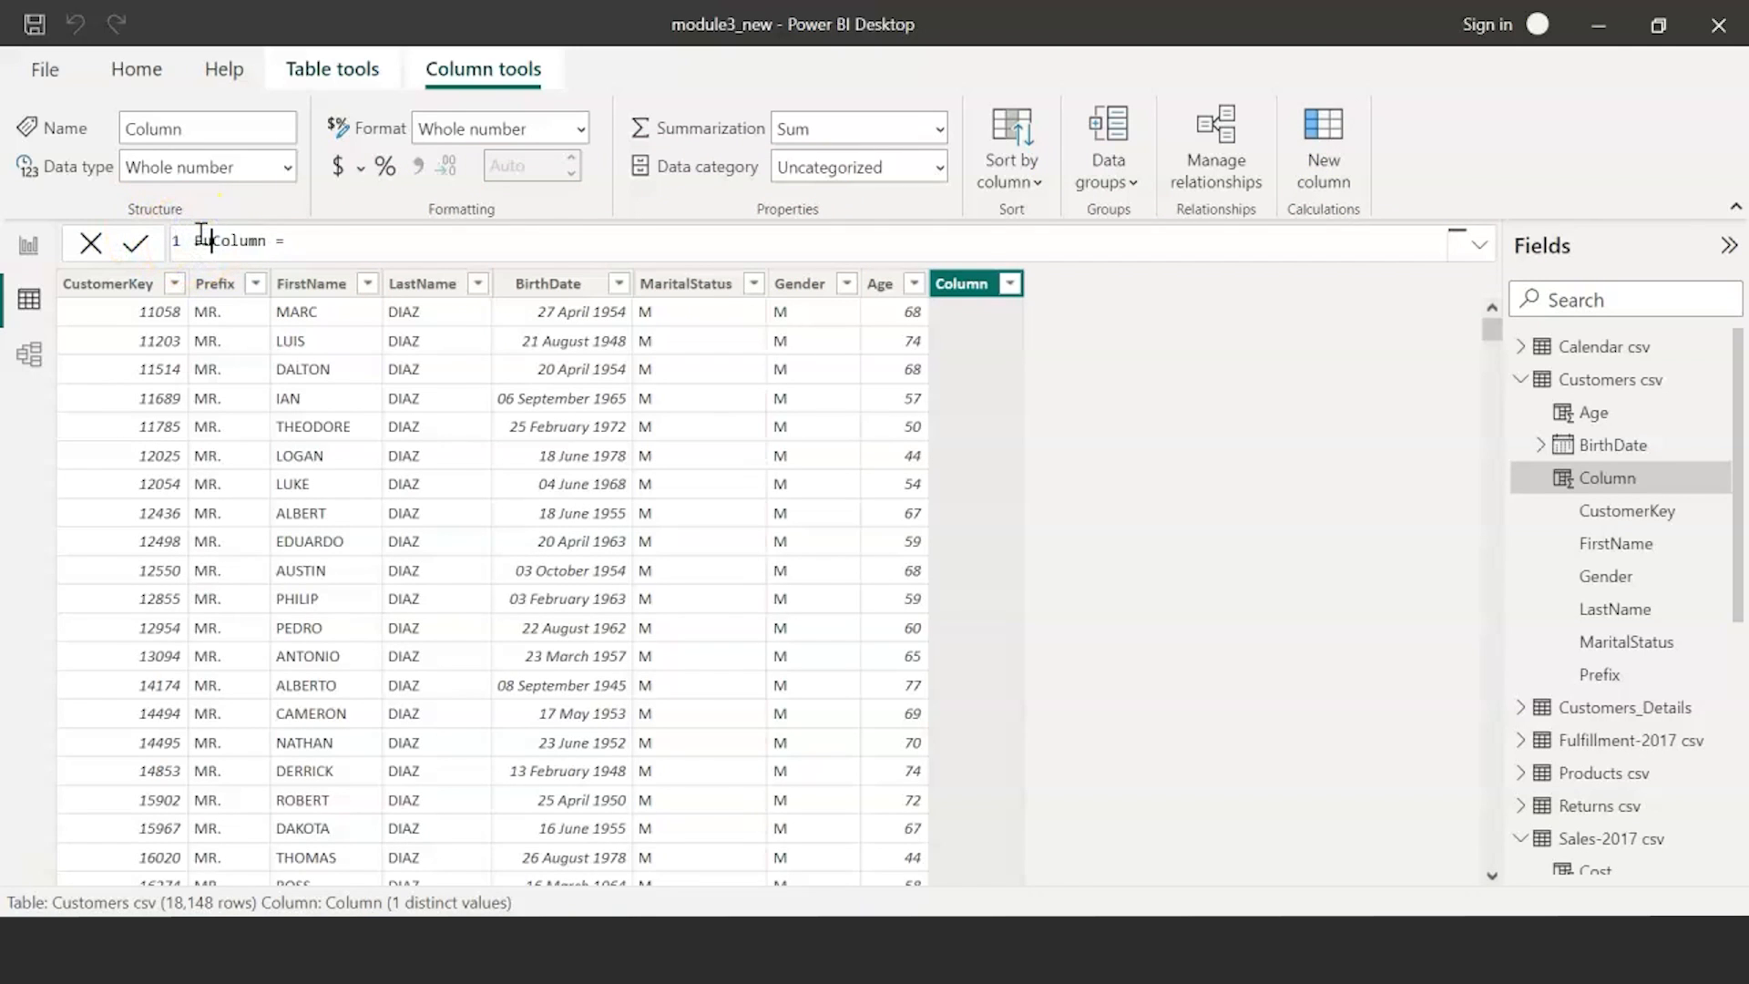
{"action": "type", "text": "NAme"}
{"action": "double_click", "coordinate": [301, 240]}
{"action": "type", "text": "NAme"}
{"action": "key", "text": "BackSpace"}
{"action": "key", "text": "BackSpace"}
{"action": "key", "text": "BackSpace"}
{"action": "type", "text": "ame"}
- Start the Full Name formula with LOWER, joining 'Customers csv'[Prefix] to a space with &
{"action": "left_click", "coordinate": [493, 249]}
{"action": "type", "text": "lower("}
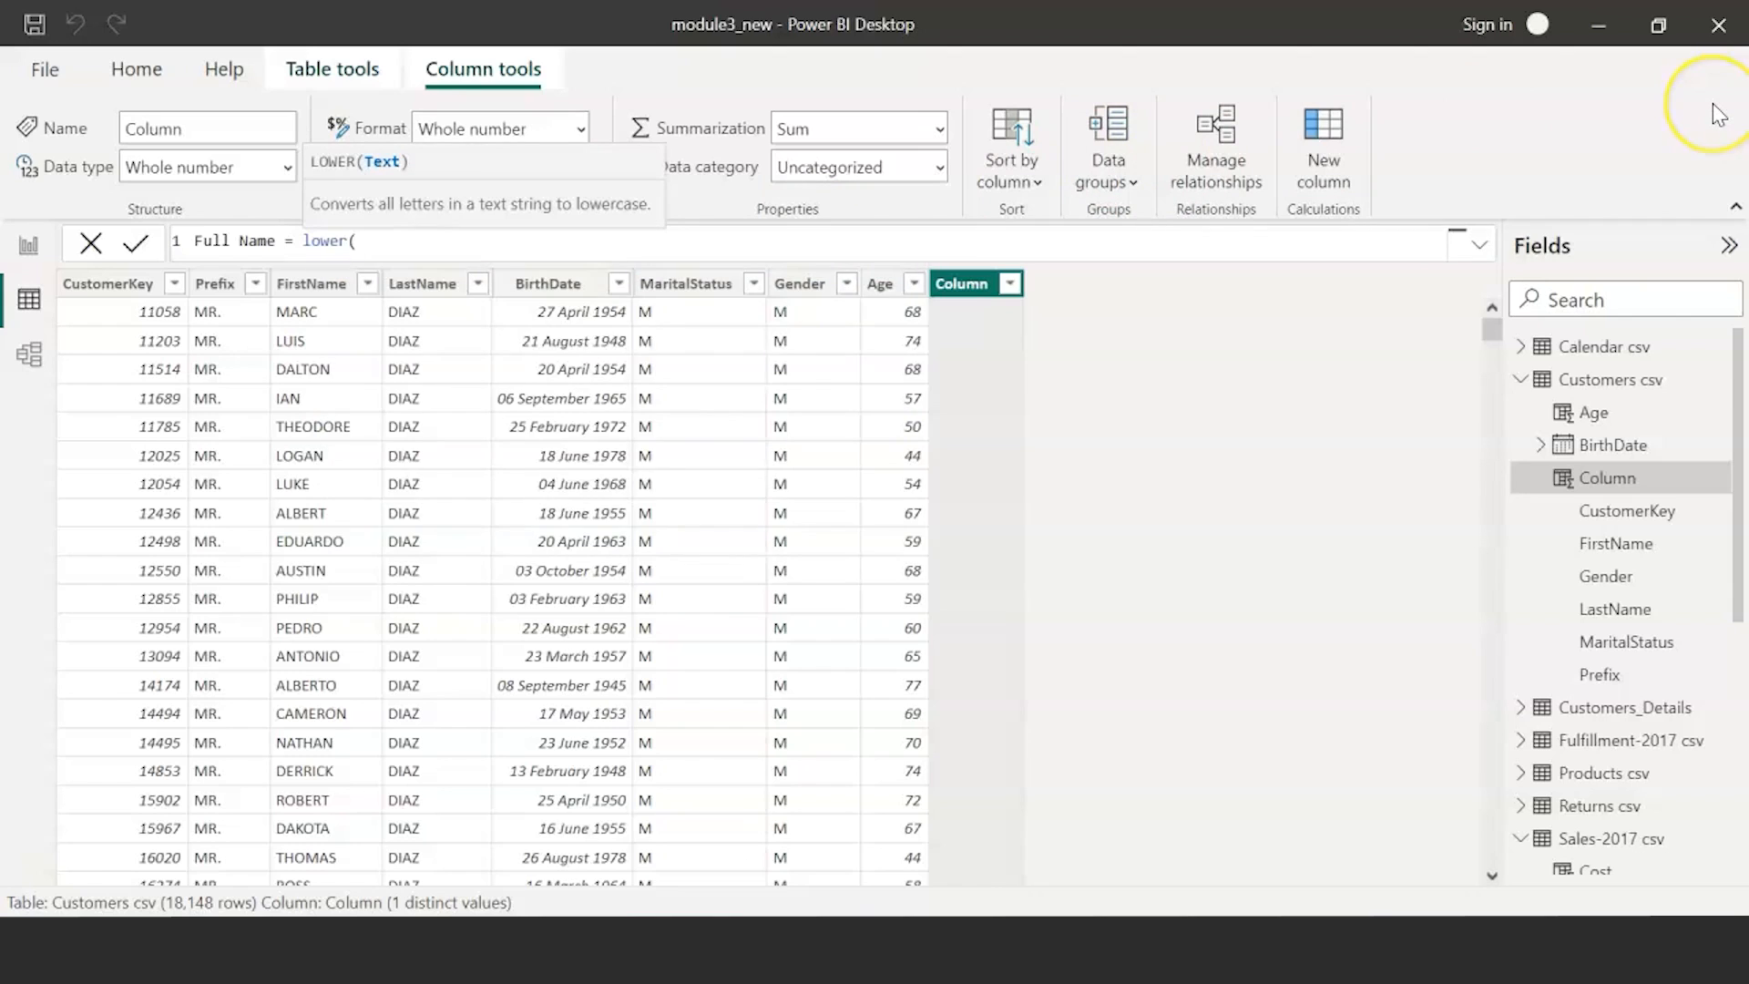
{"action": "type", "text": "pre"}
{"action": "key", "text": "Up"}
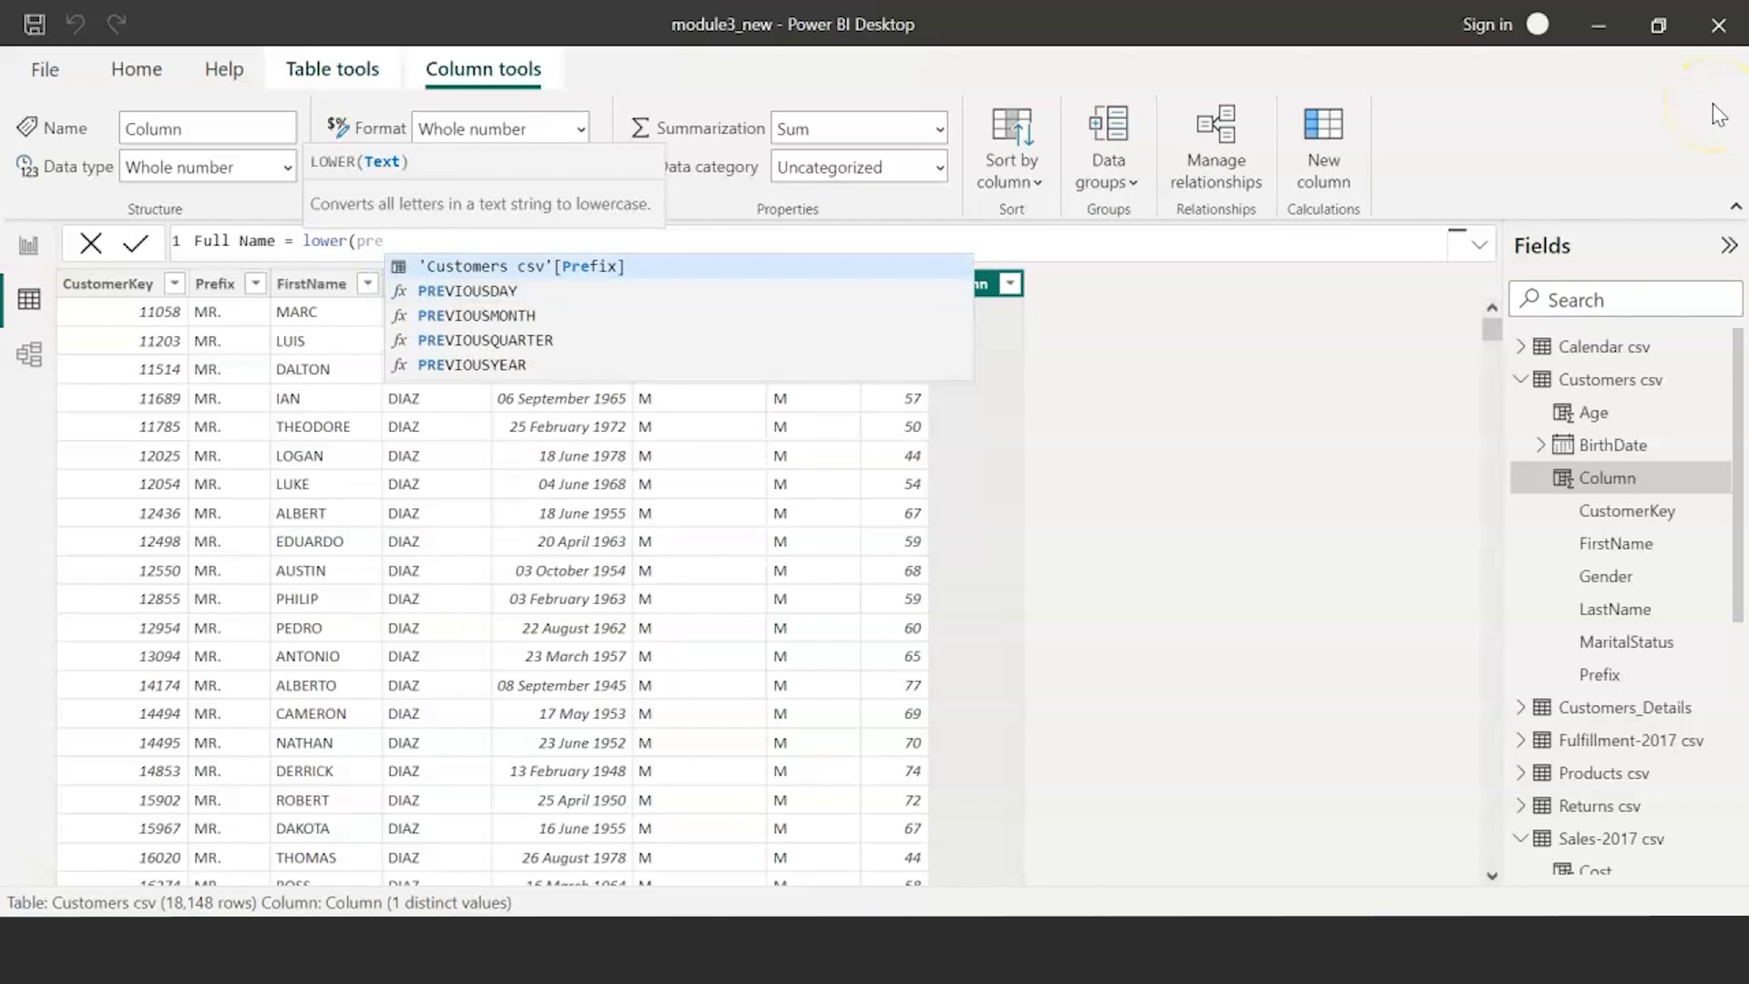
{"action": "key", "text": "Tab"}
{"action": "type", "text": "& \"\""}
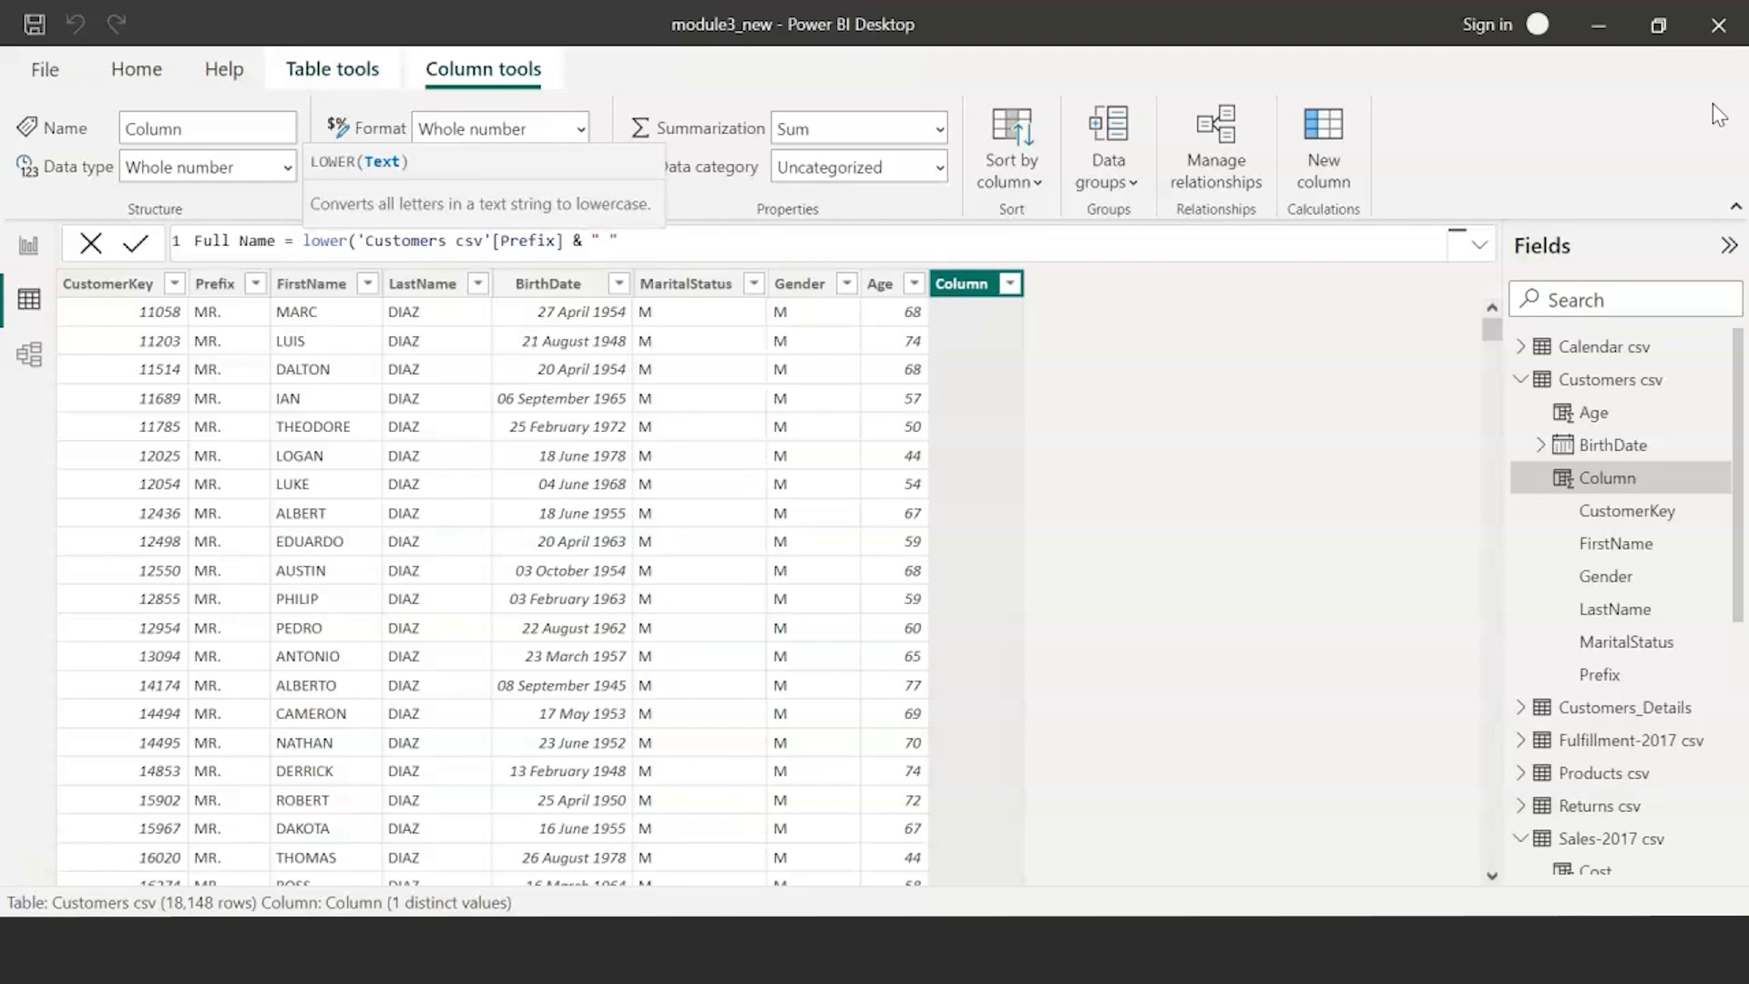
- Append 'Customers csv'[FirstName], a space and 'Customers csv'[LastName] with & in the Full Name formula and commit it
{"action": "key", "text": "Right"}
{"action": "type", "text": "& fir"}
{"action": "key", "text": "Up"}
{"action": "key", "text": "Tab"}
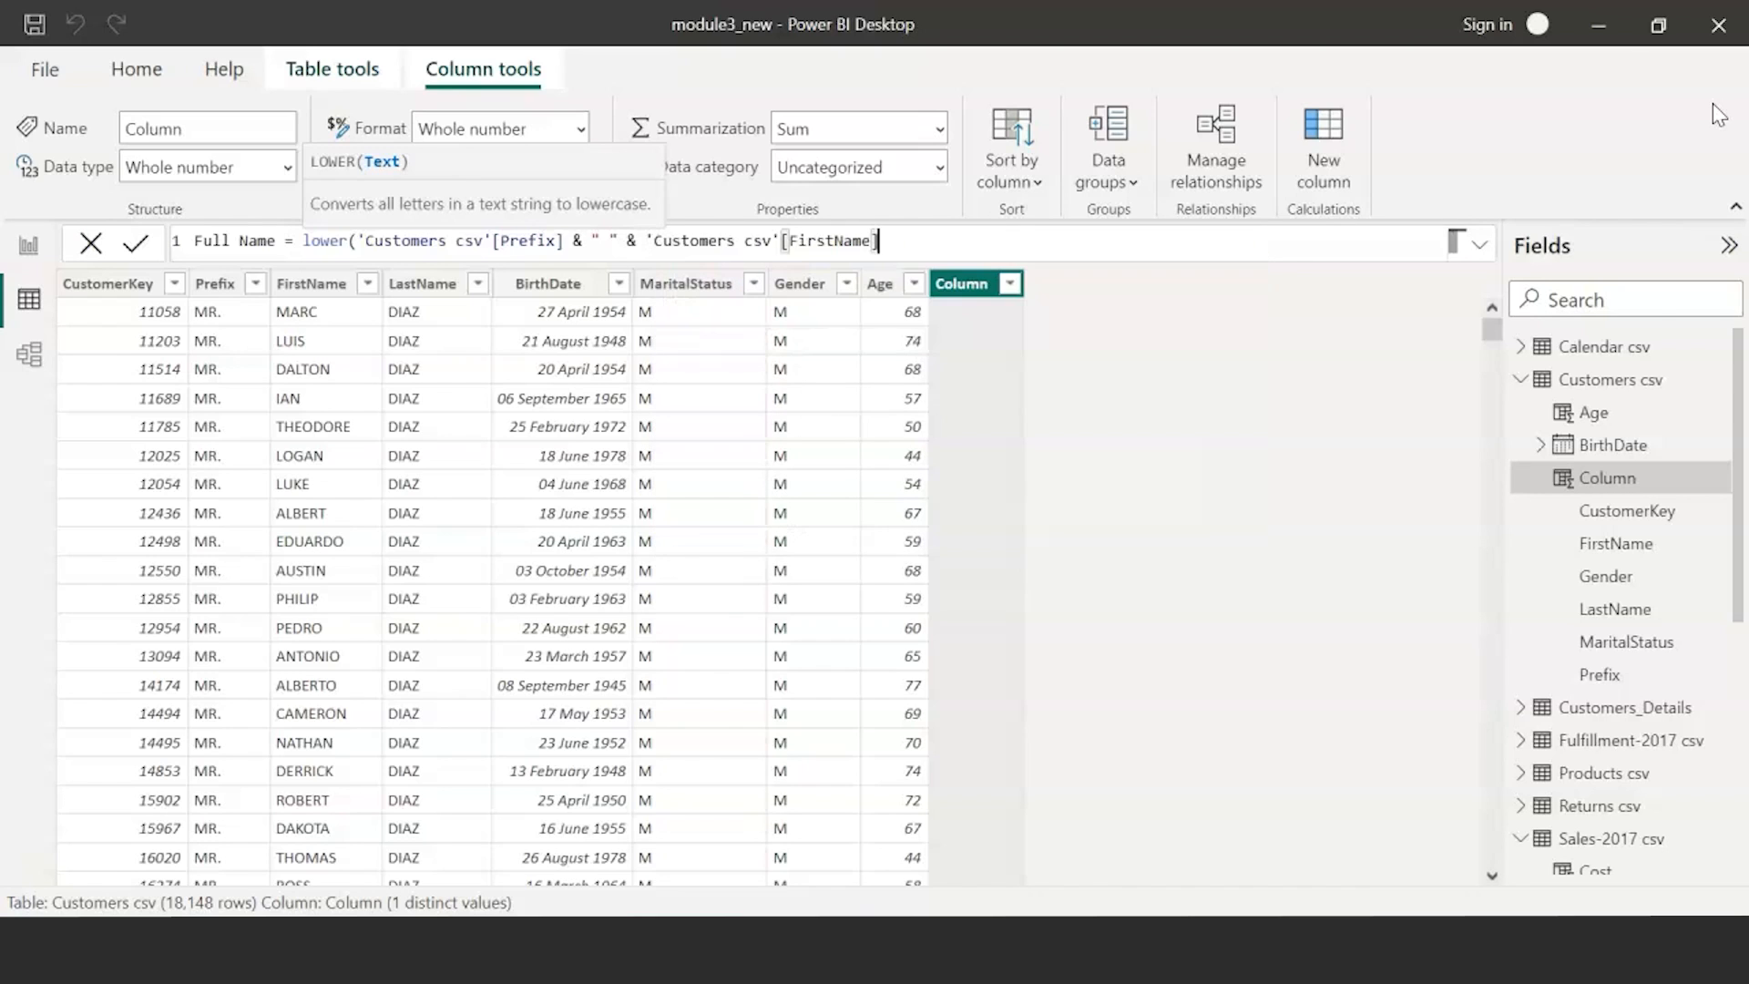
{"action": "type", "text": "& \" \" & last"}
{"action": "key", "text": "Tab"}
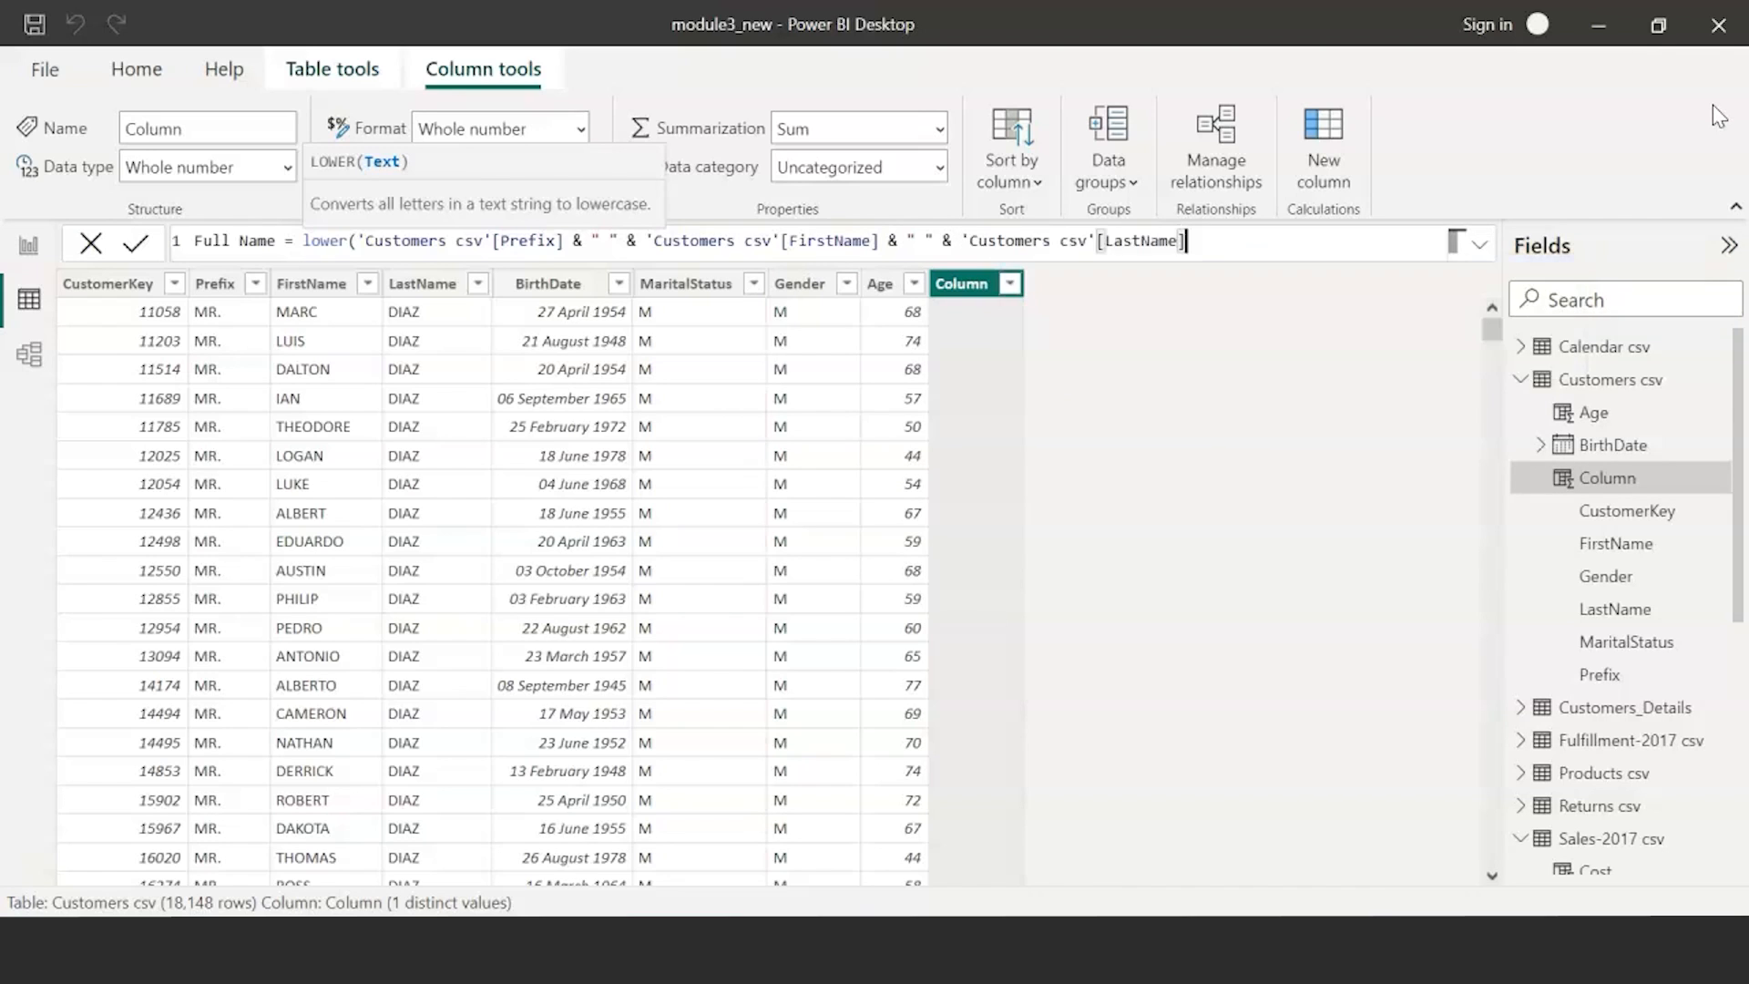
{"action": "type", "text": ")"}
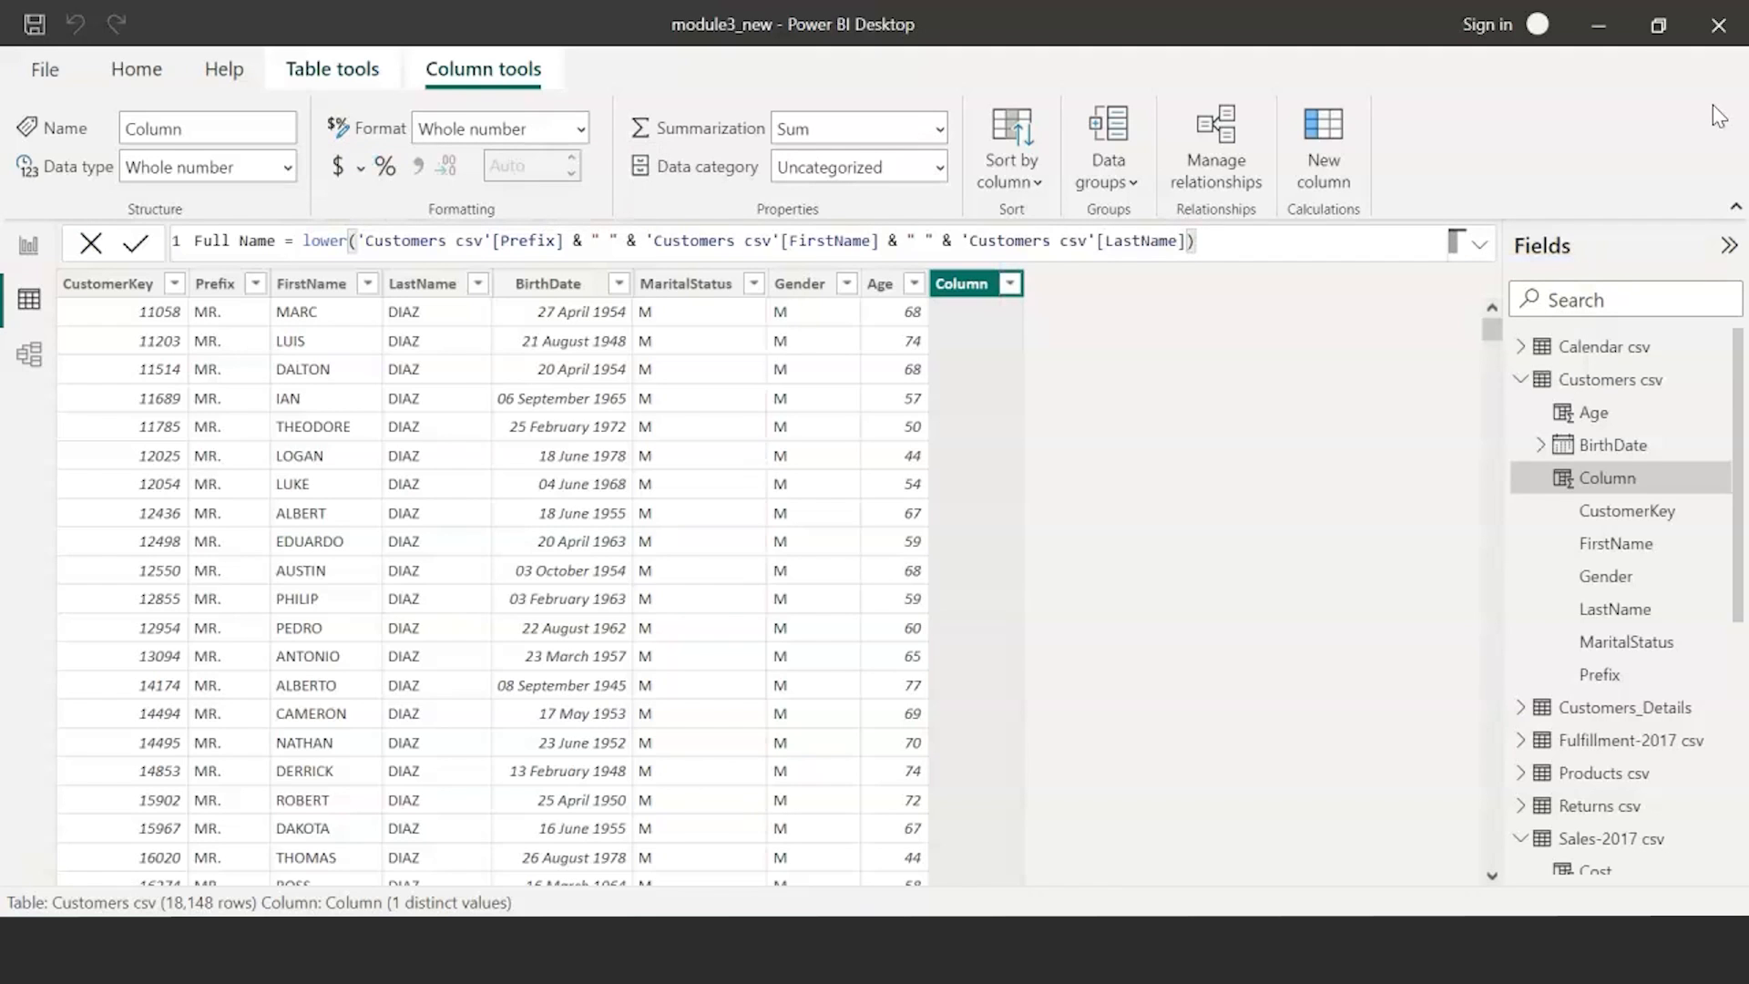
{"action": "key", "text": "Return"}
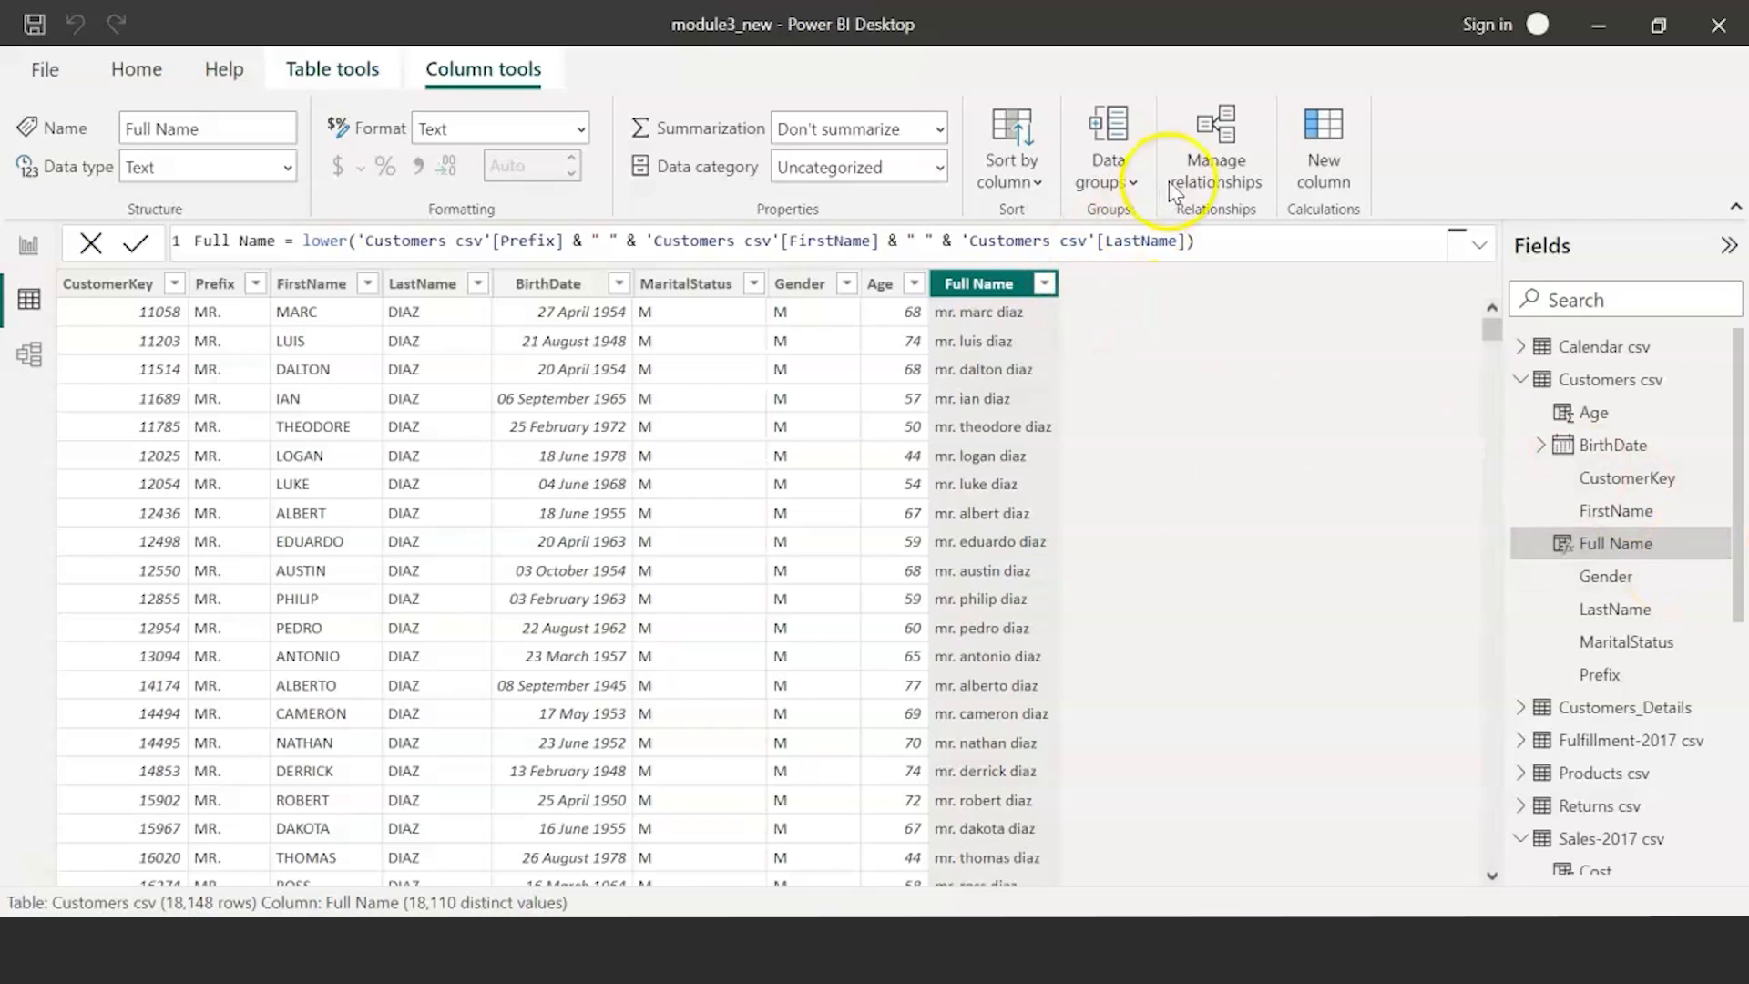
- Add a calculated column named Target Customer to the Customers csv table
{"action": "left_click", "coordinate": [1324, 165]}
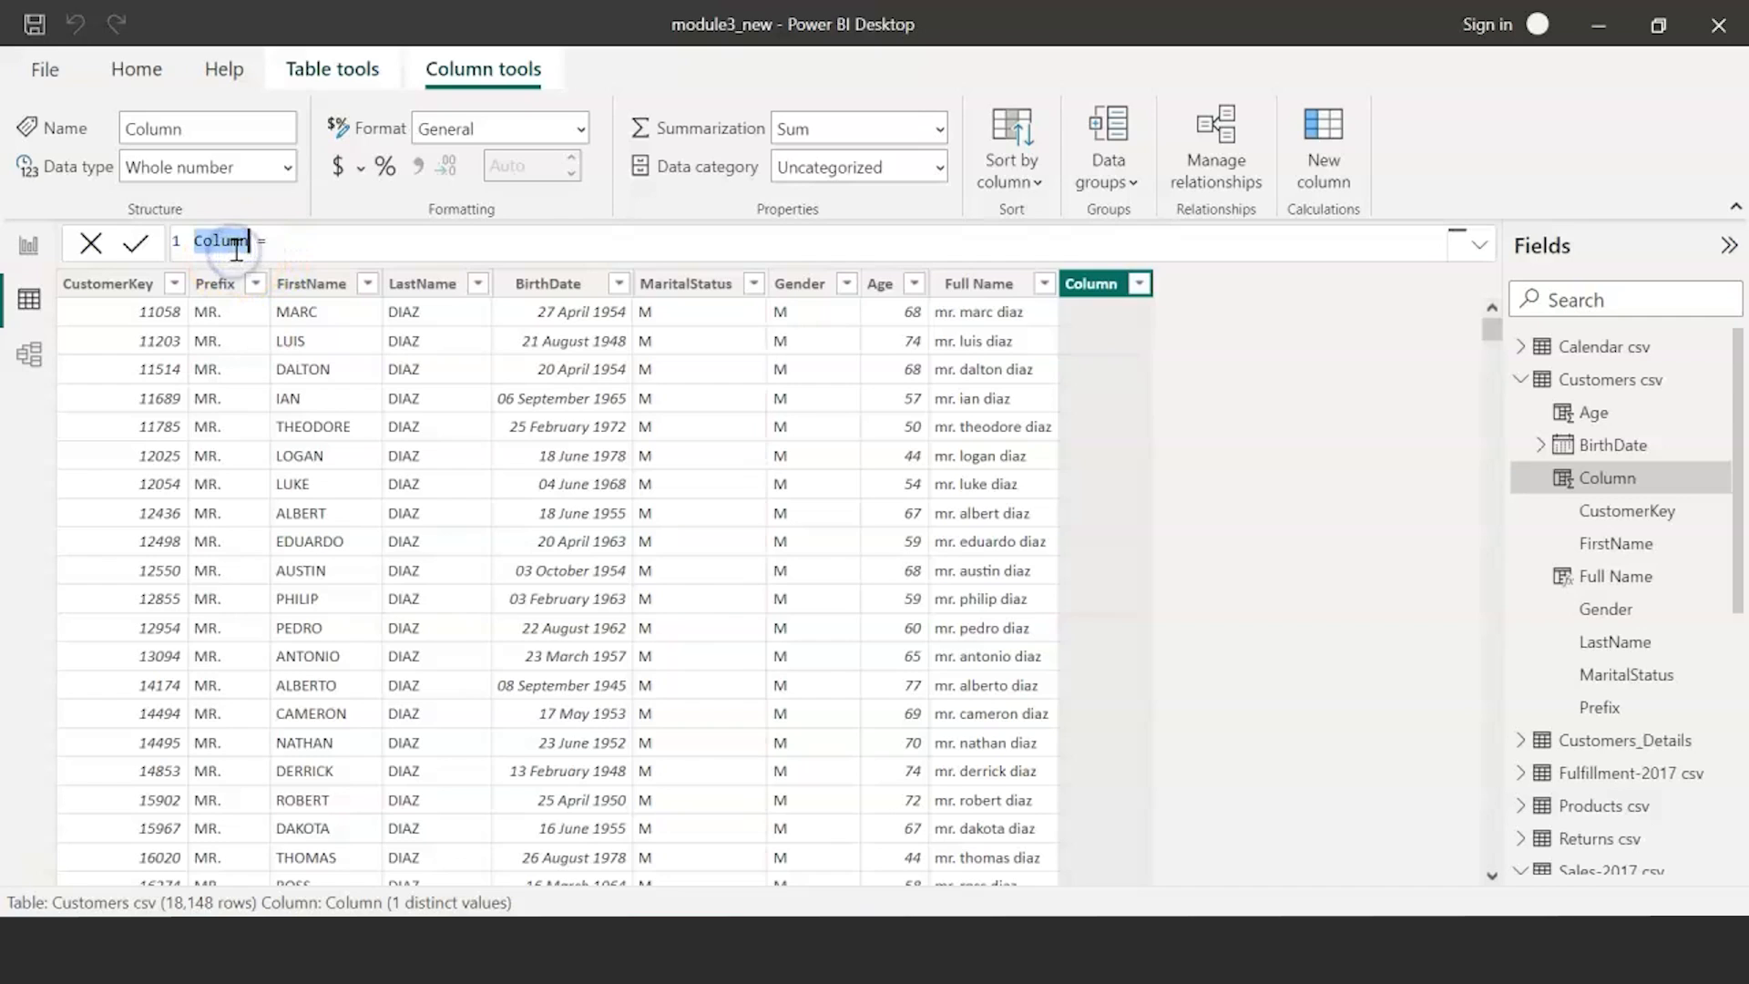
{"action": "type", "text": "Ta"}
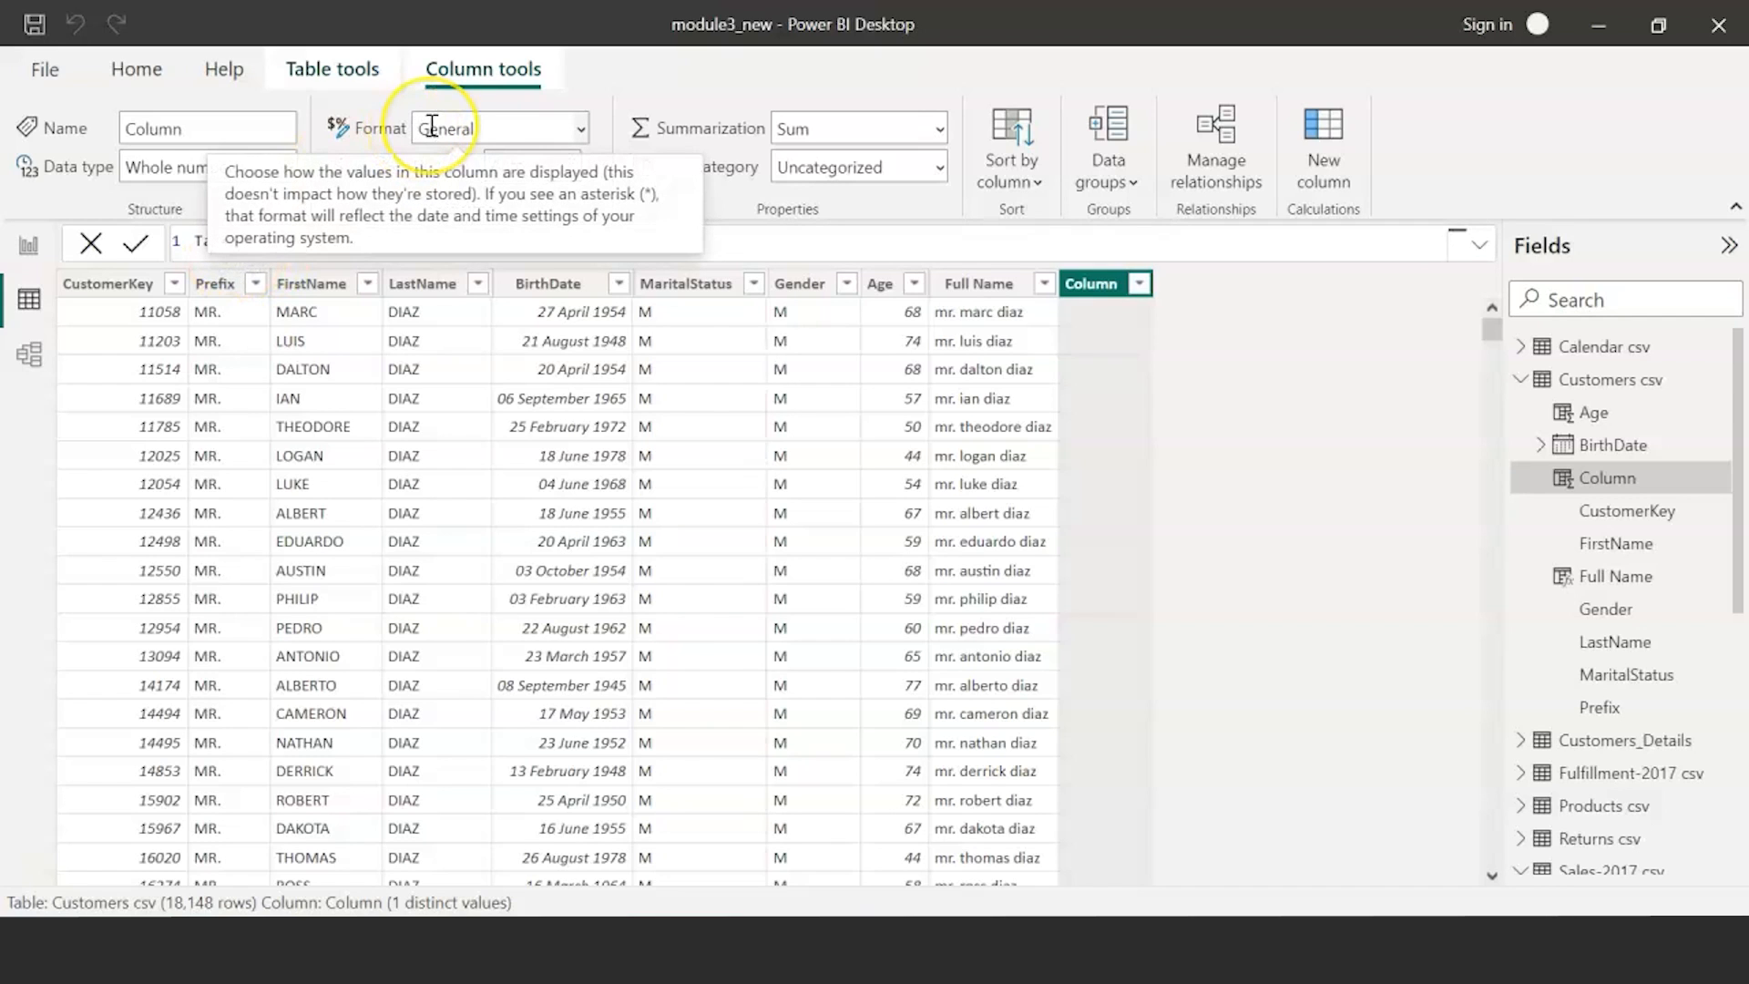
{"action": "type", "text": "rget C"}
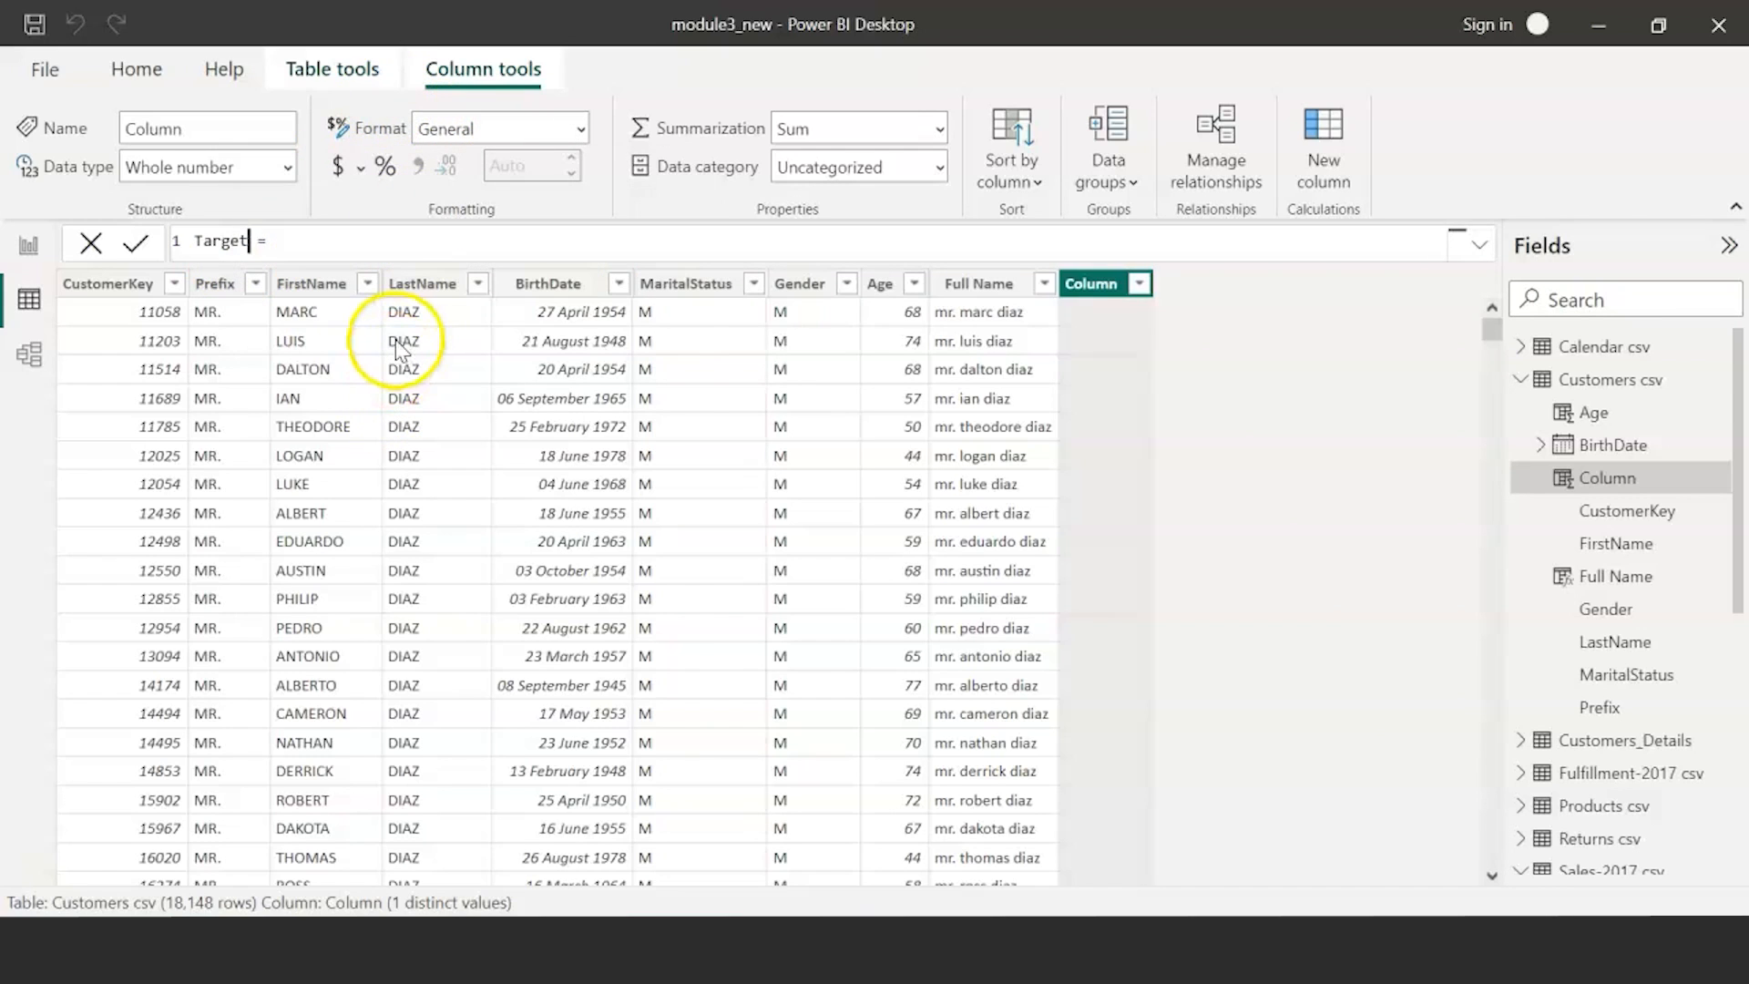
{"action": "type", "text": "ustomer"}
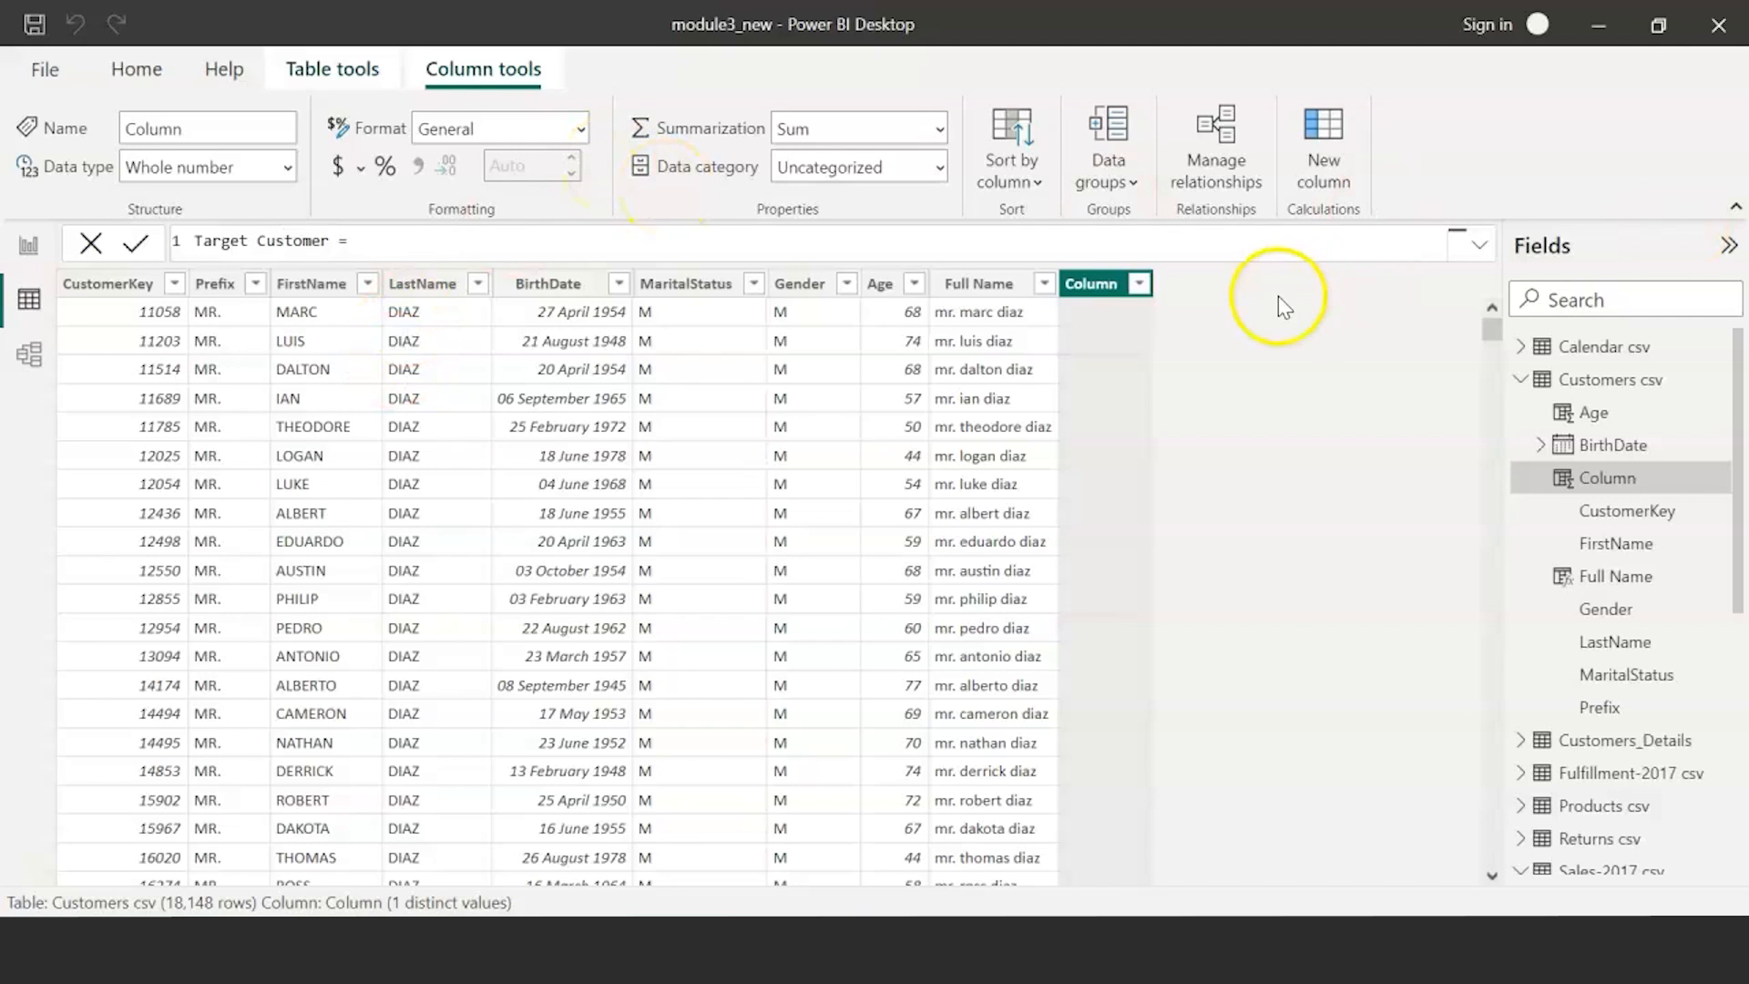
- Start the Target Customer formula with an IF testing 'Customers csv'[MaritalStatus] = "M", followed by the && operator
{"action": "type", "text": " =  if ('Customers csv'[Mar"}
{"action": "key", "text": "Tab"}
{"action": "type", "text": "= \"M\""}
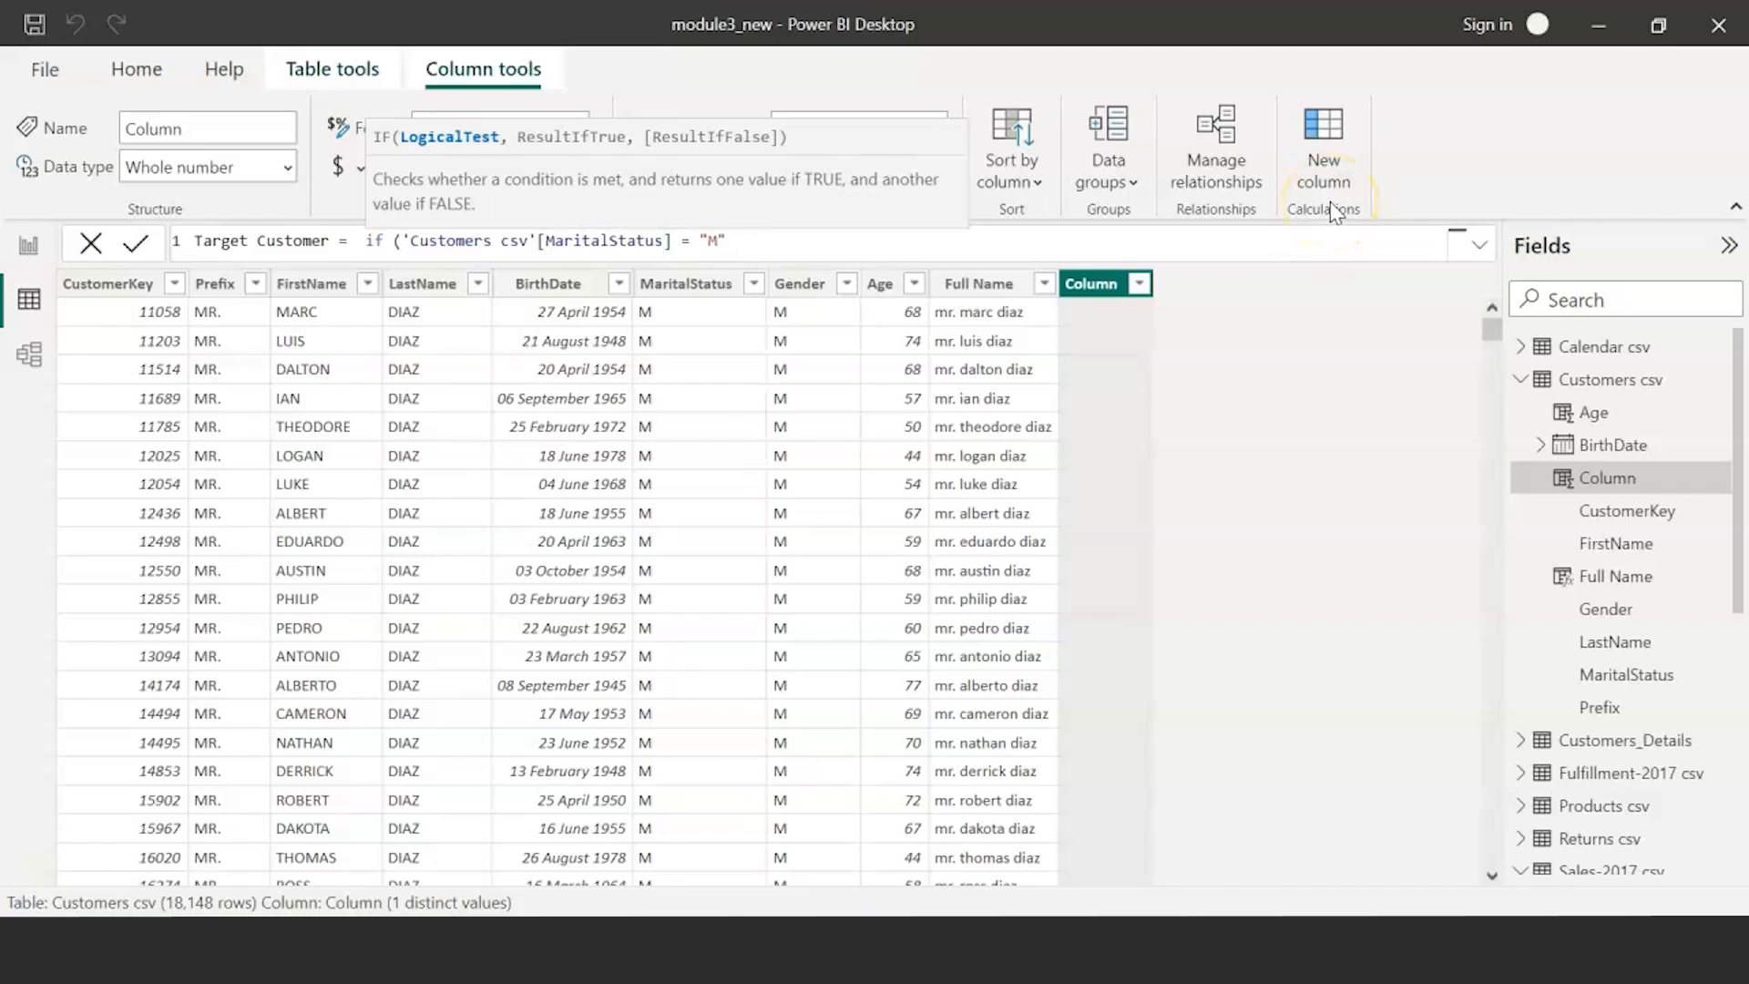
{"action": "type", "text": " && tot"}
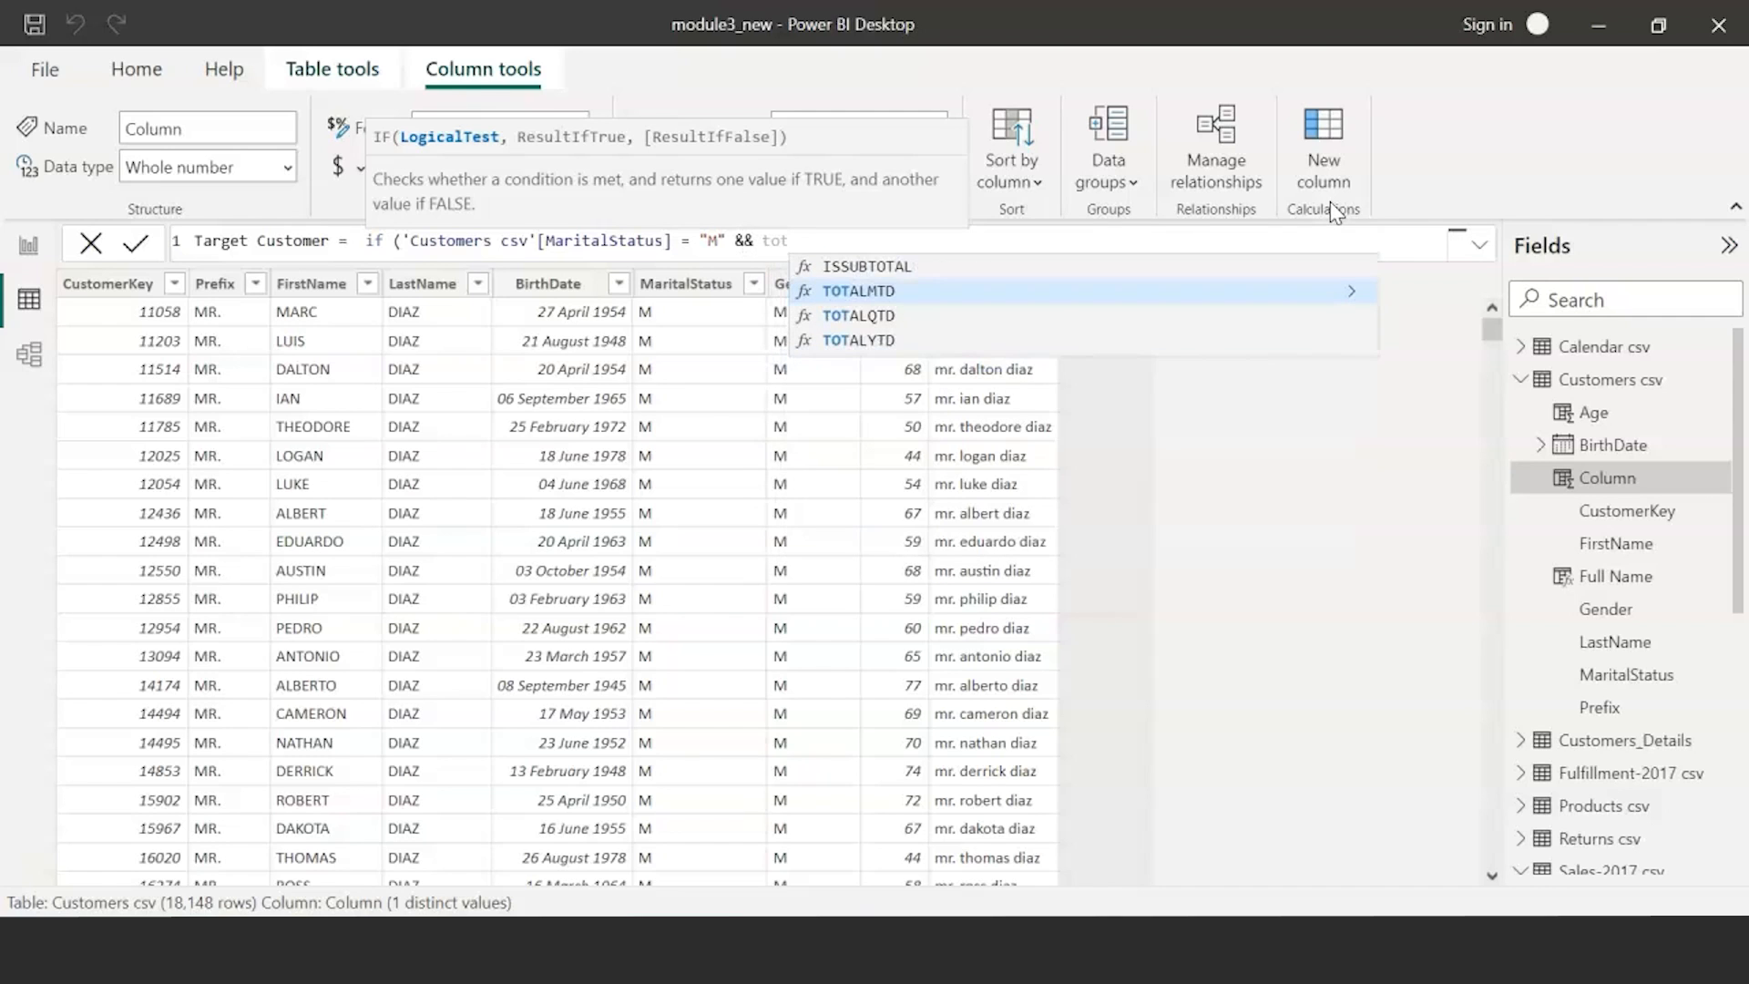
{"action": "key", "text": "BackSpace"}
{"action": "key", "text": "BackSpace"}
{"action": "key", "text": "BackSpace"}
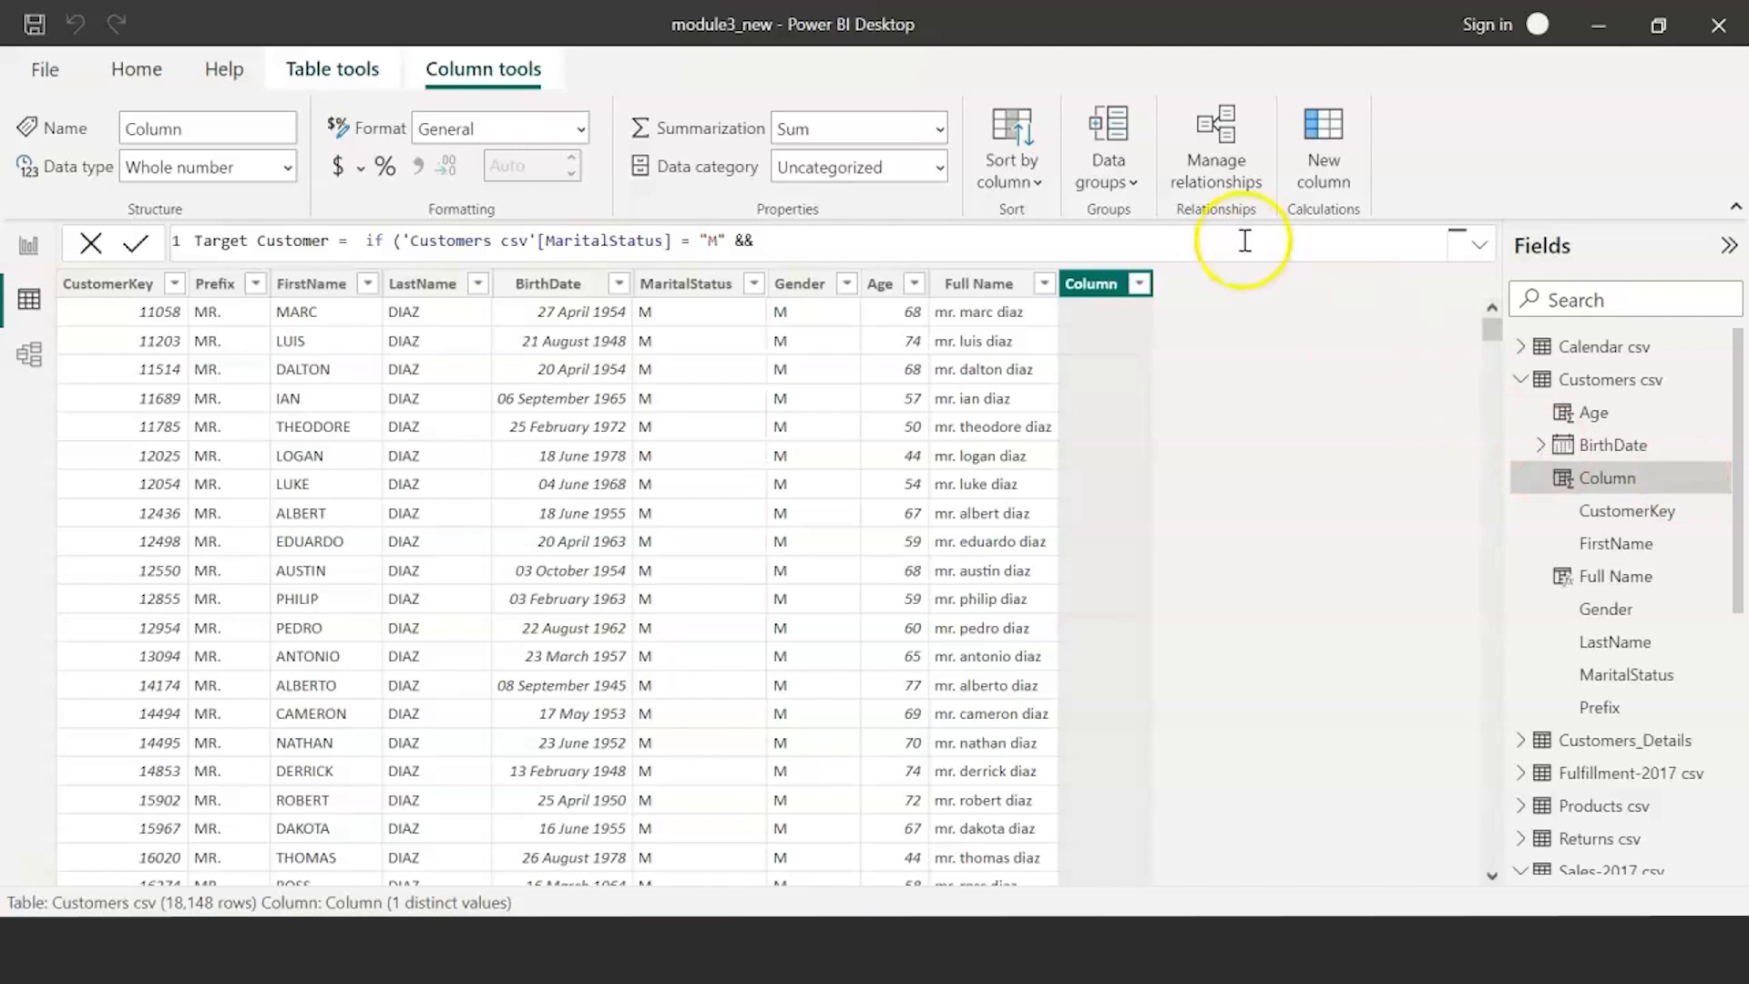
- Add 'Customers csv'[Age] < 50 as the second condition of the Target Customer IF test
{"action": "left_click", "coordinate": [772, 244]}
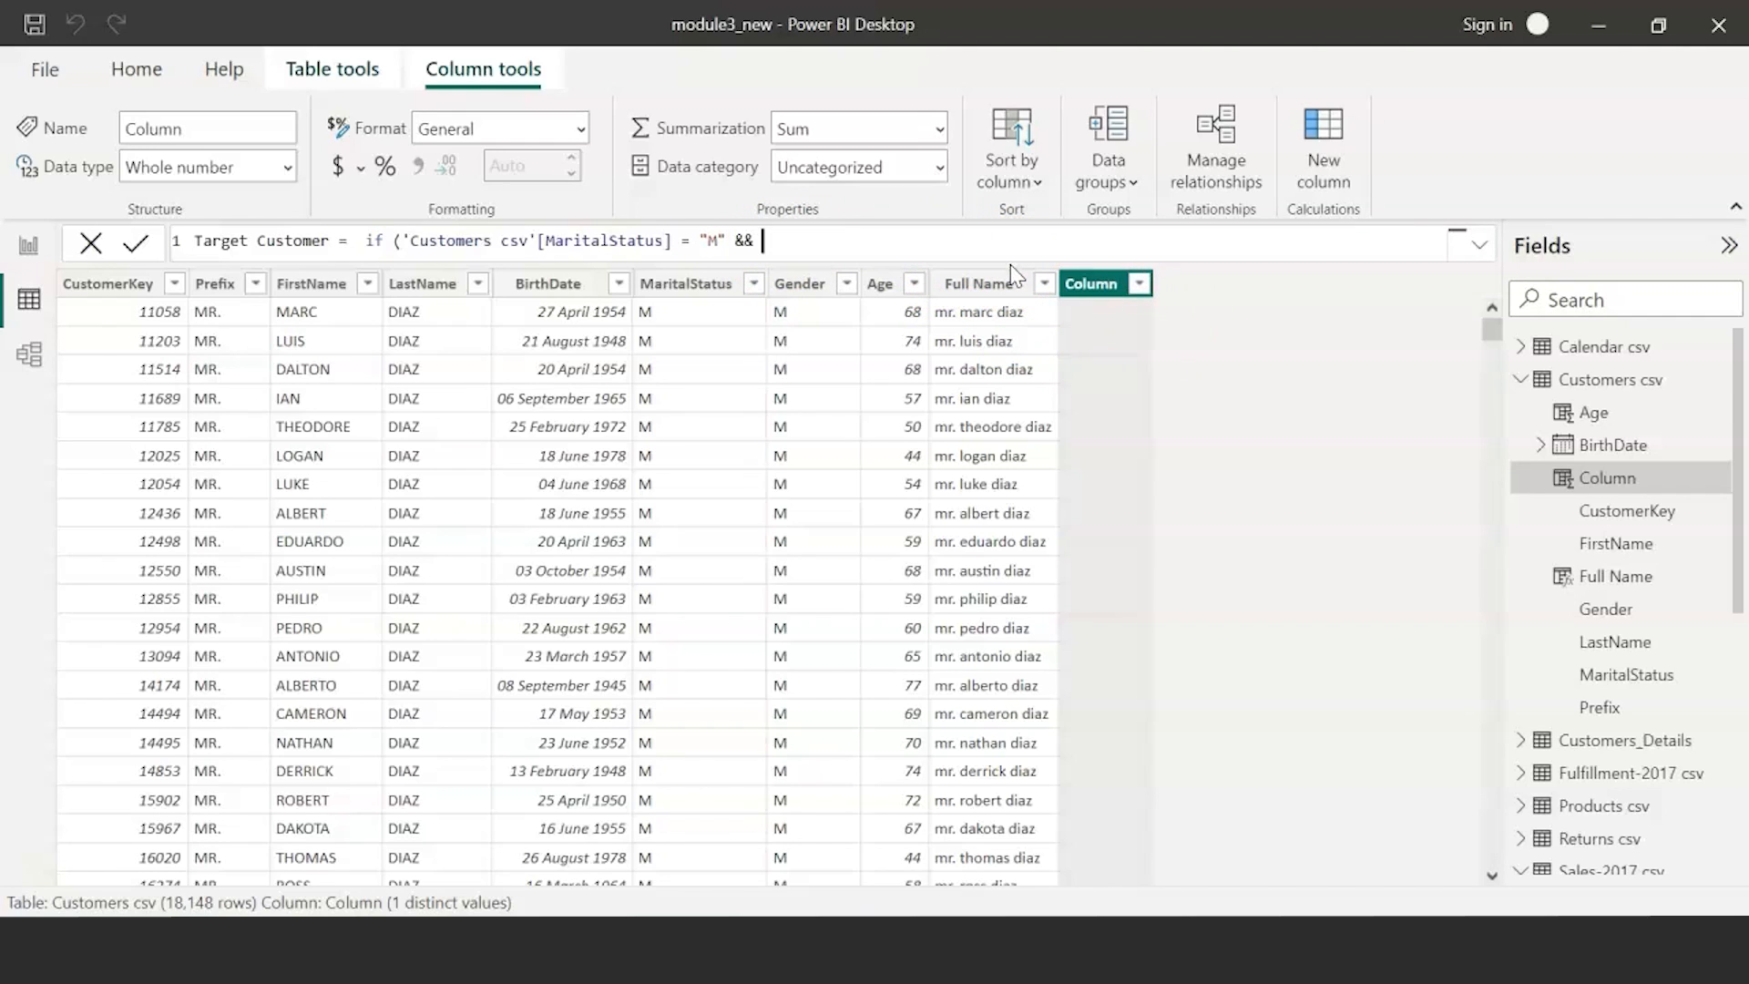
{"action": "type", "text": "age"}
{"action": "left_click", "coordinate": [1076, 284]}
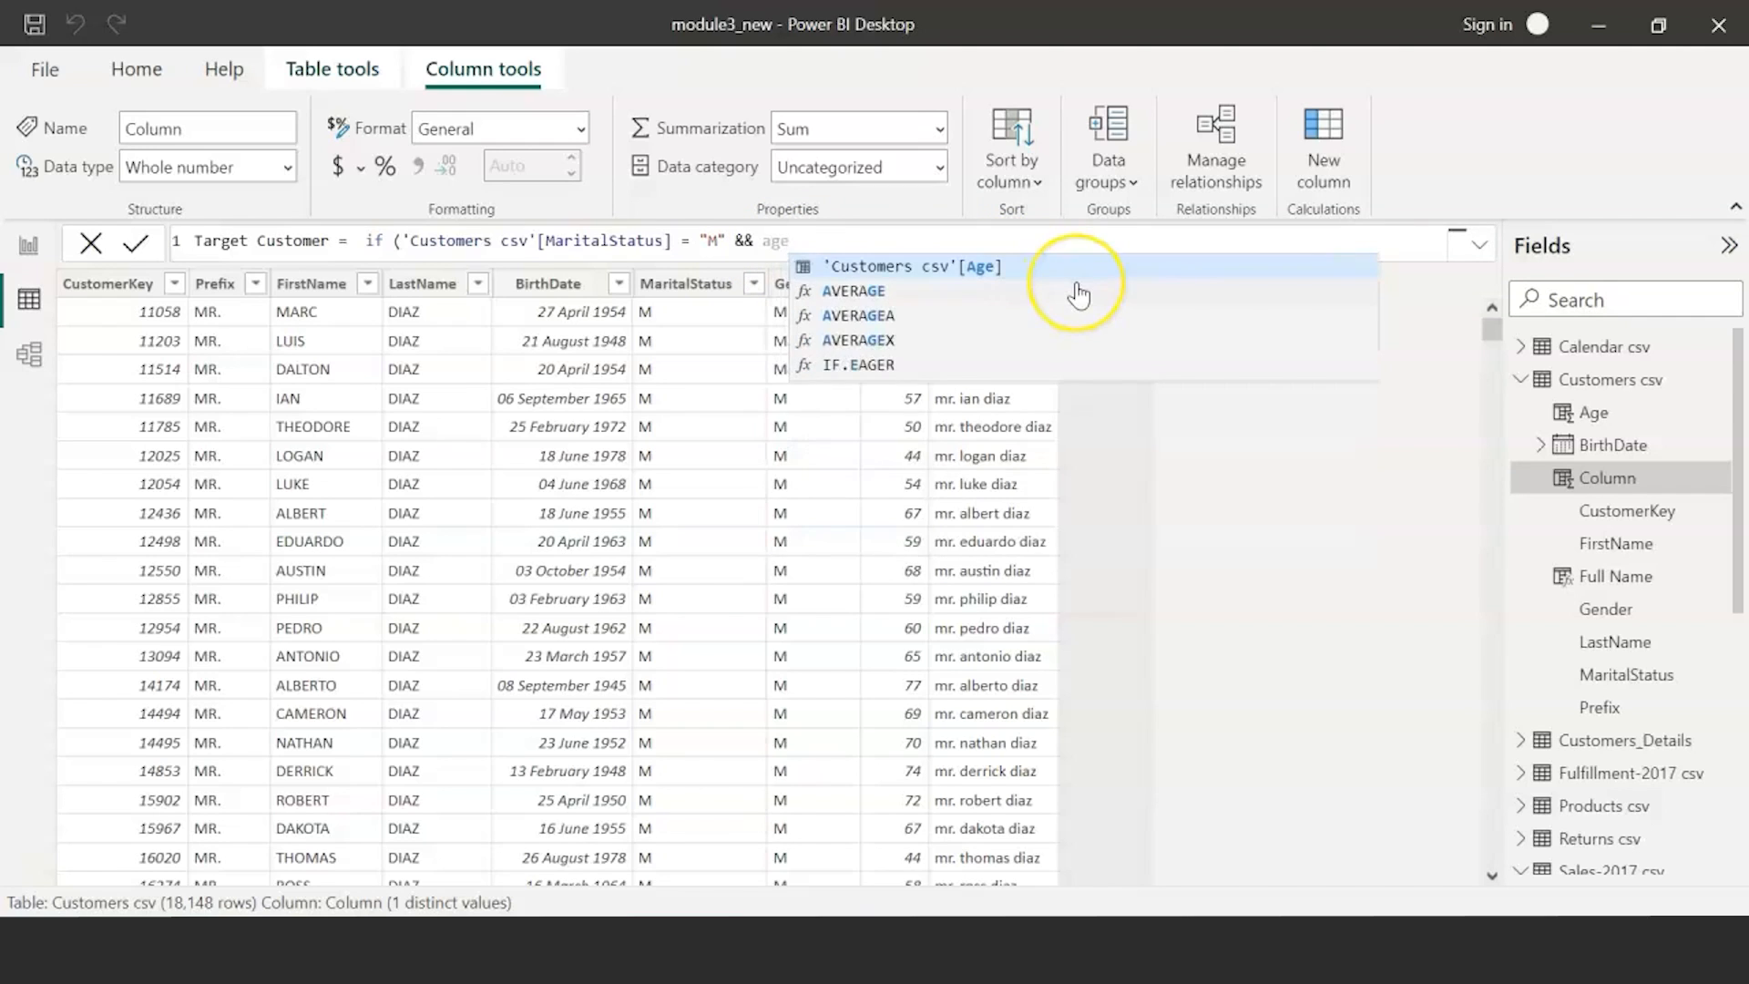
{"action": "key", "text": "BackSpace"}
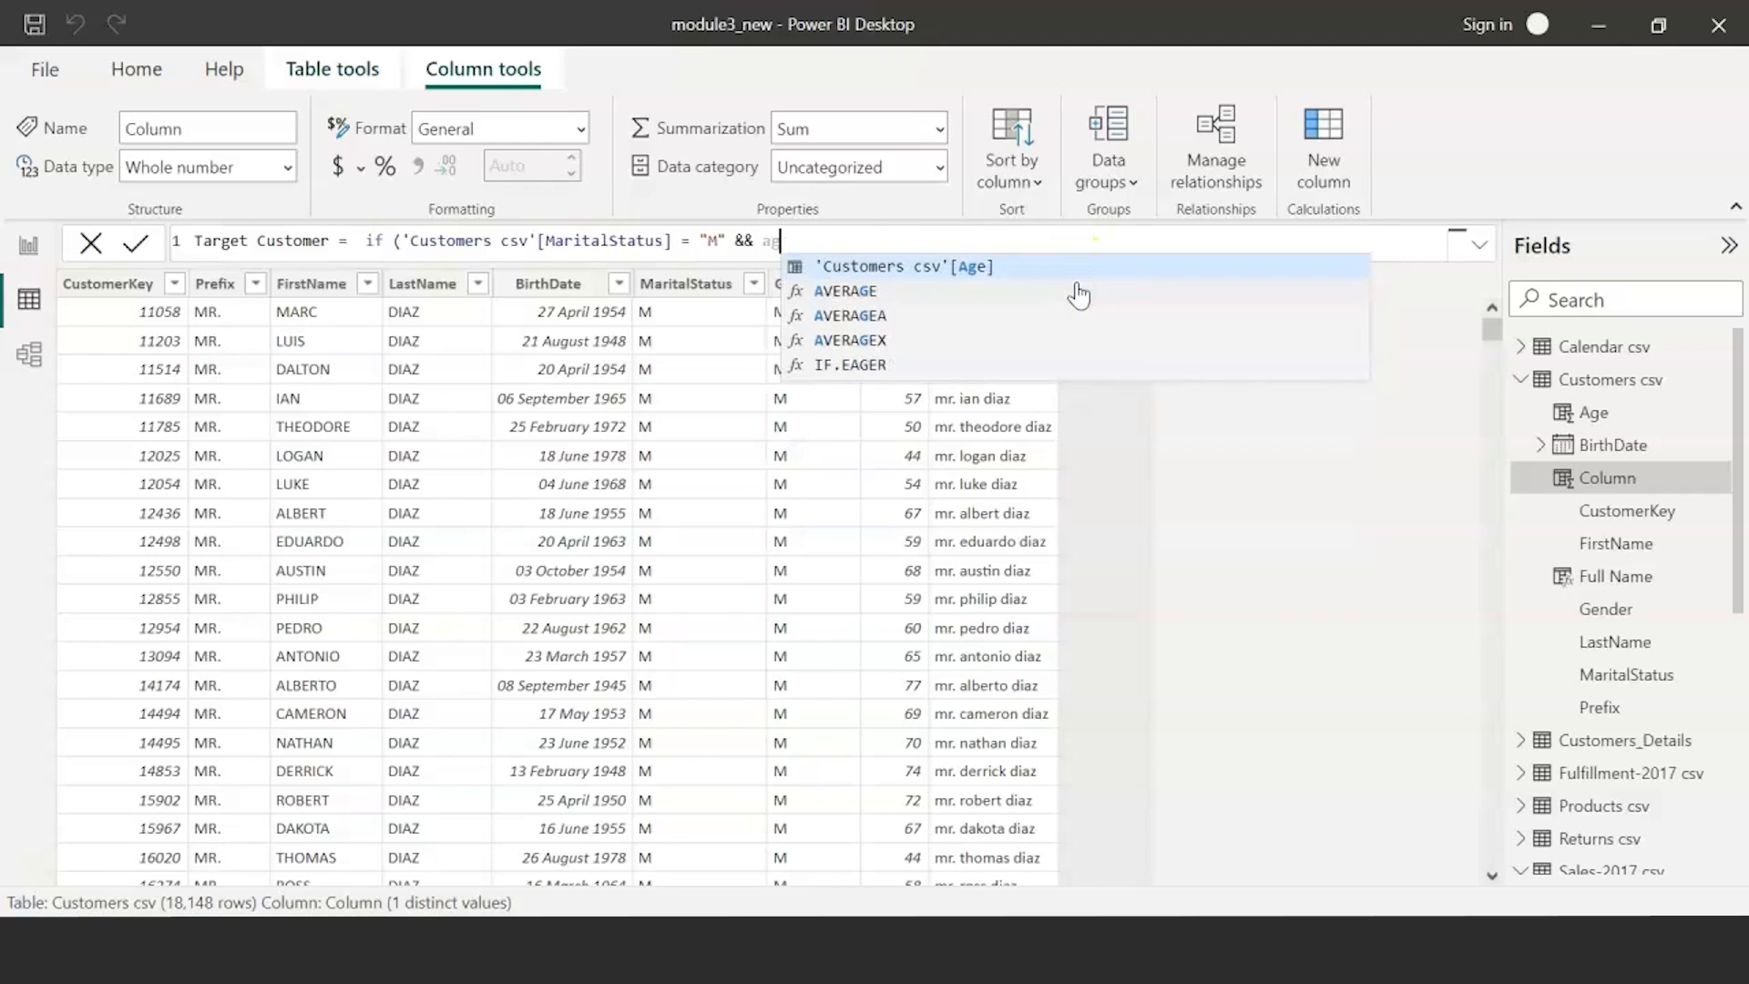
{"action": "key", "text": "Tab"}
{"action": "left_click", "coordinate": [1092, 290]}
{"action": "type", "text": "<"}
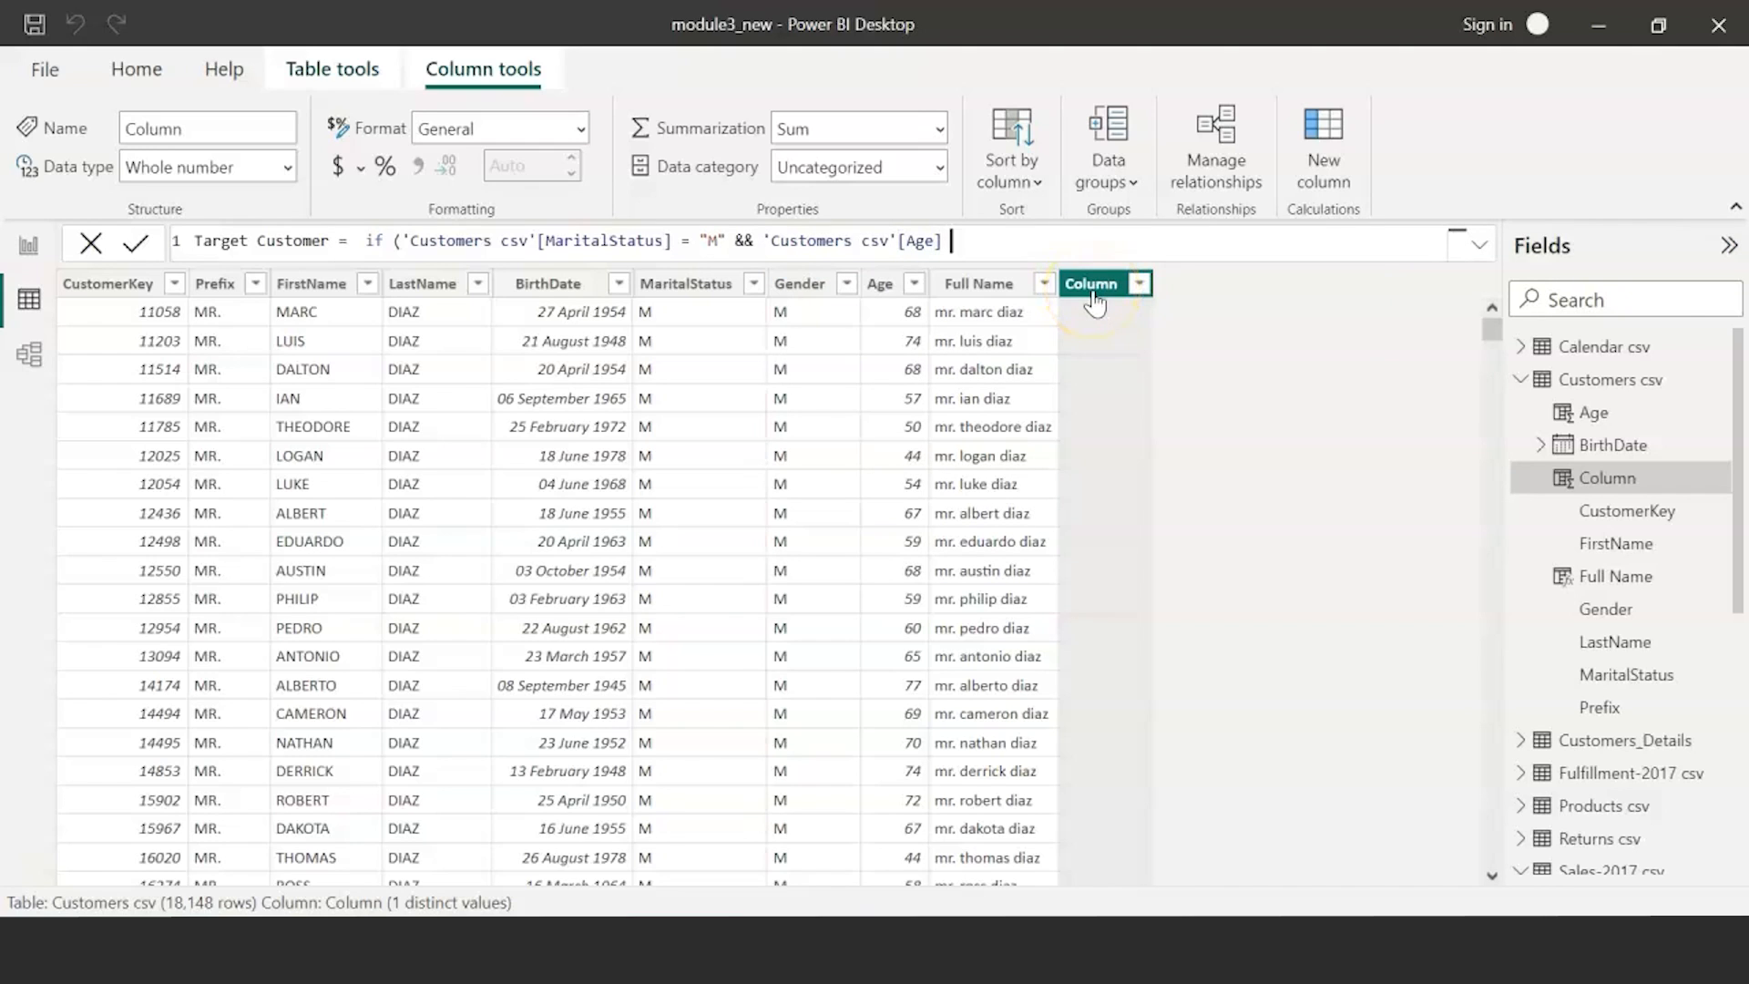
{"action": "type", "text": " 50"}
- Return "Yes" when both Target Customer conditions are met and "No" otherwise, and commit the formula
{"action": "left_click", "coordinate": [1059, 244]}
{"action": "type", "text": ", \"Yes\", \"No"}
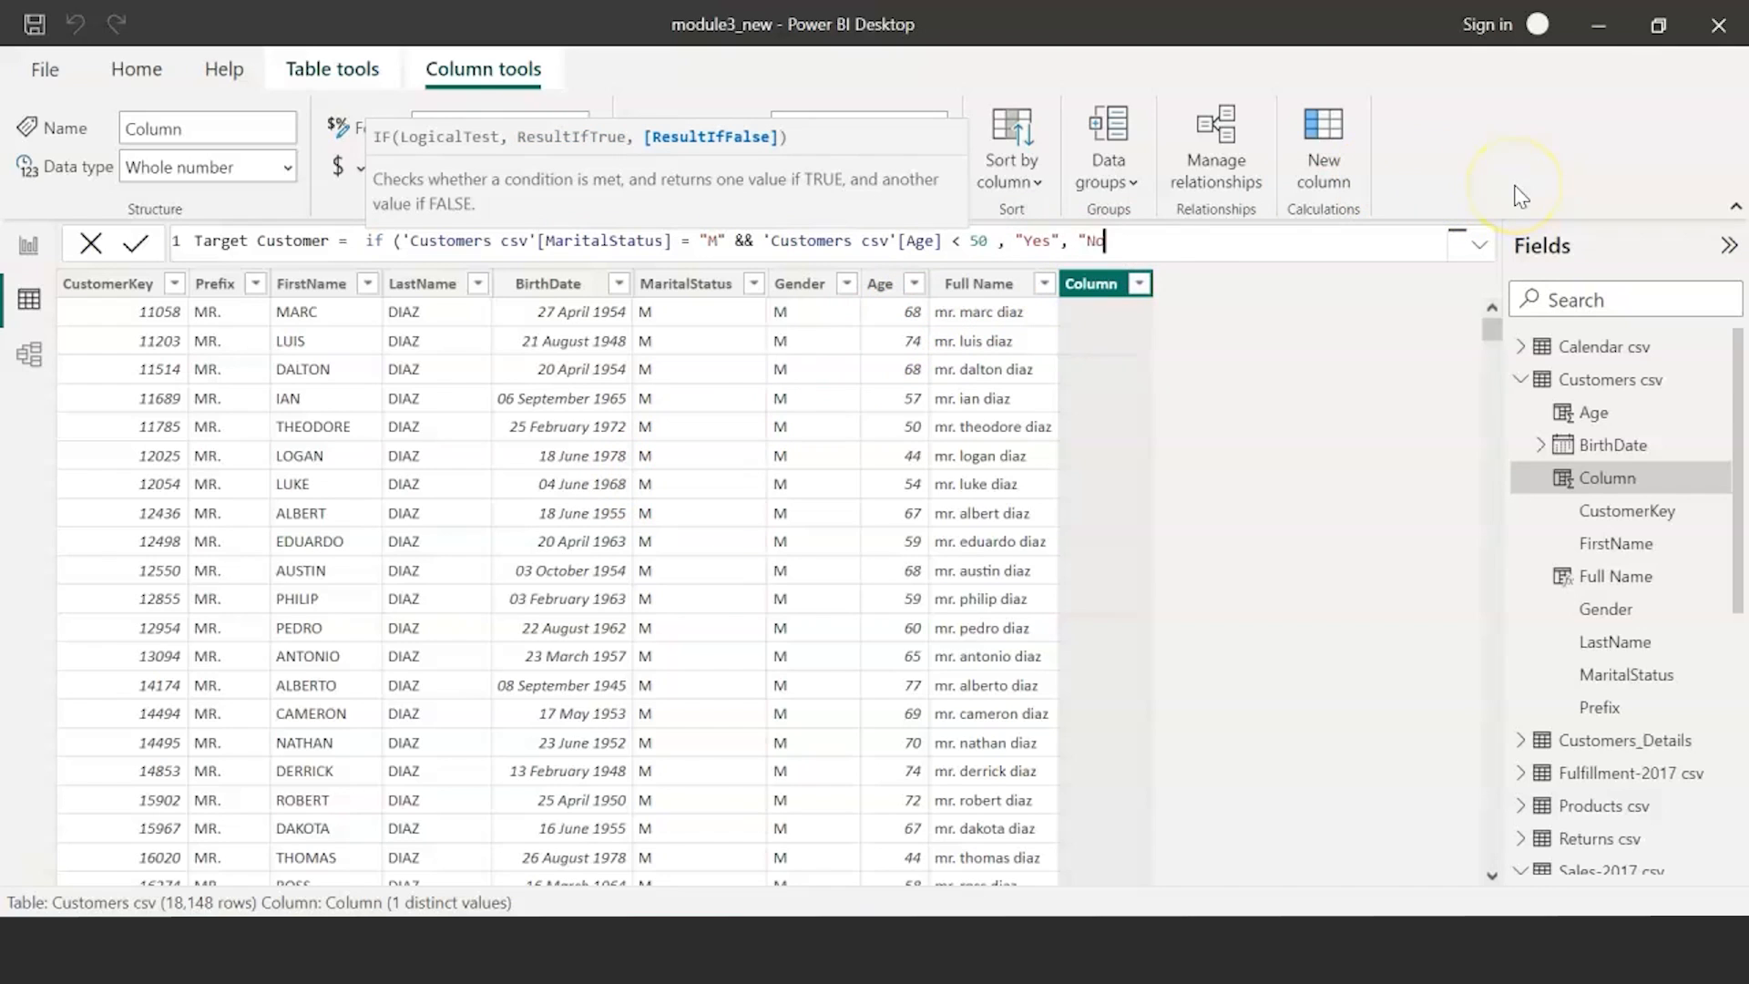
{"action": "type", "text": "\")"}
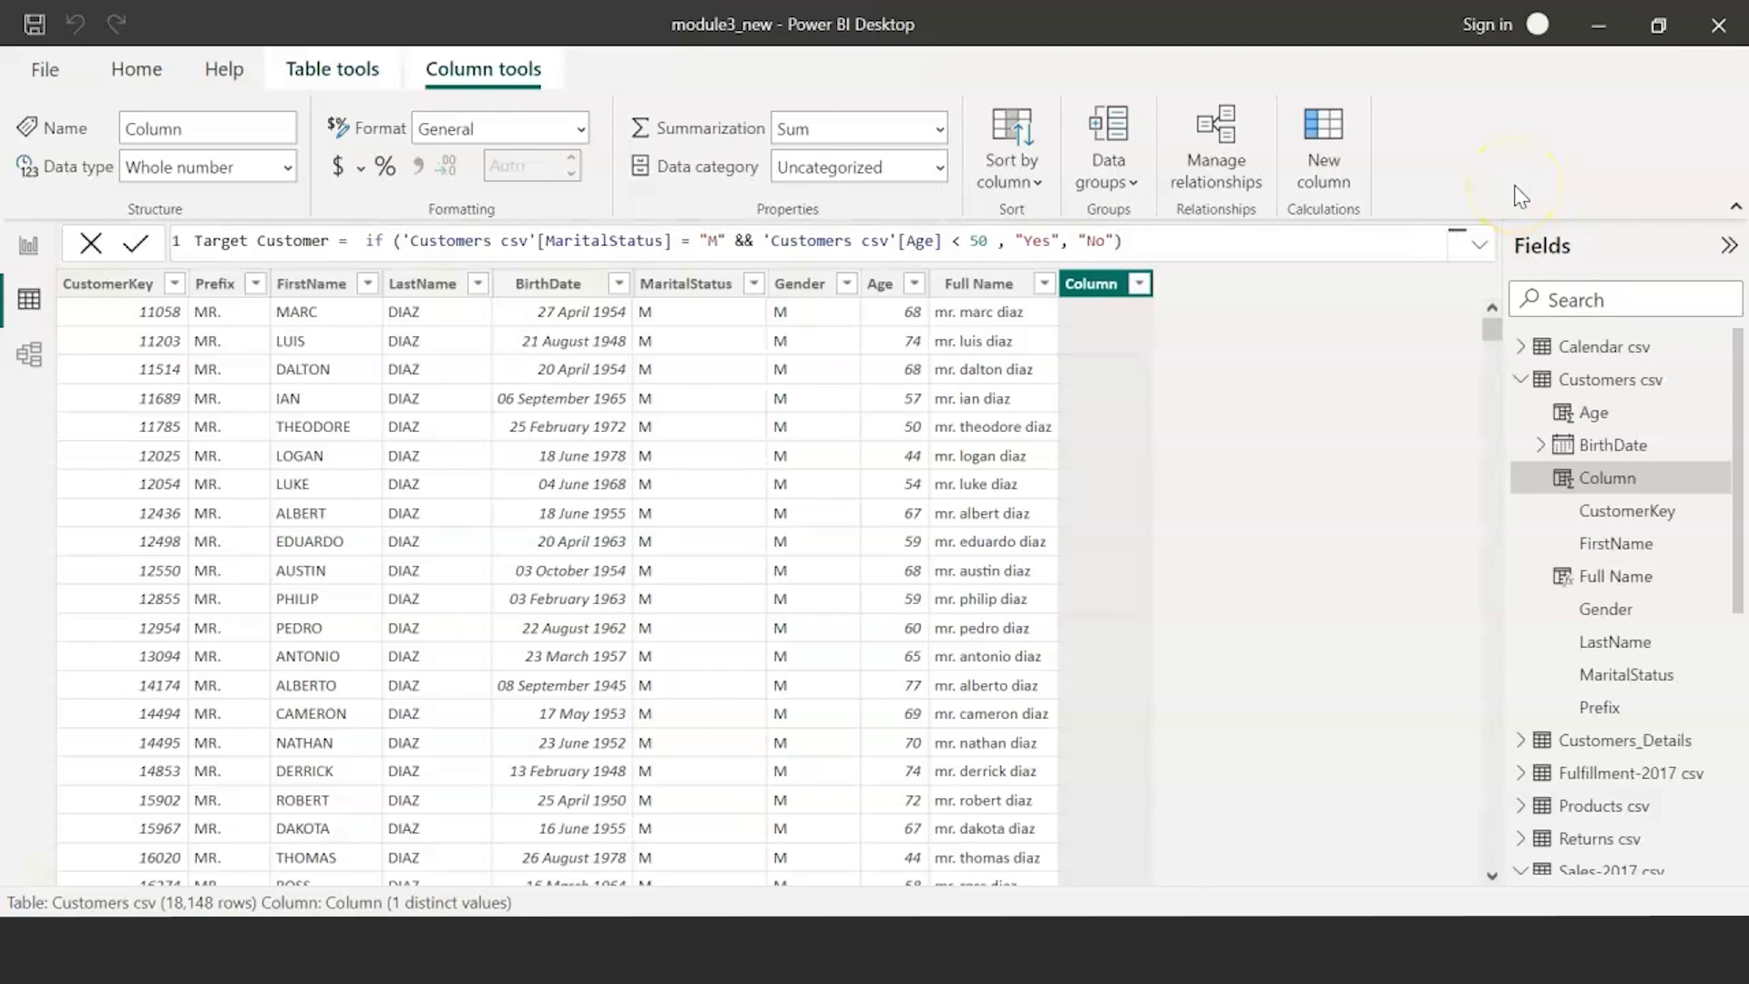
{"action": "key", "text": "Return"}
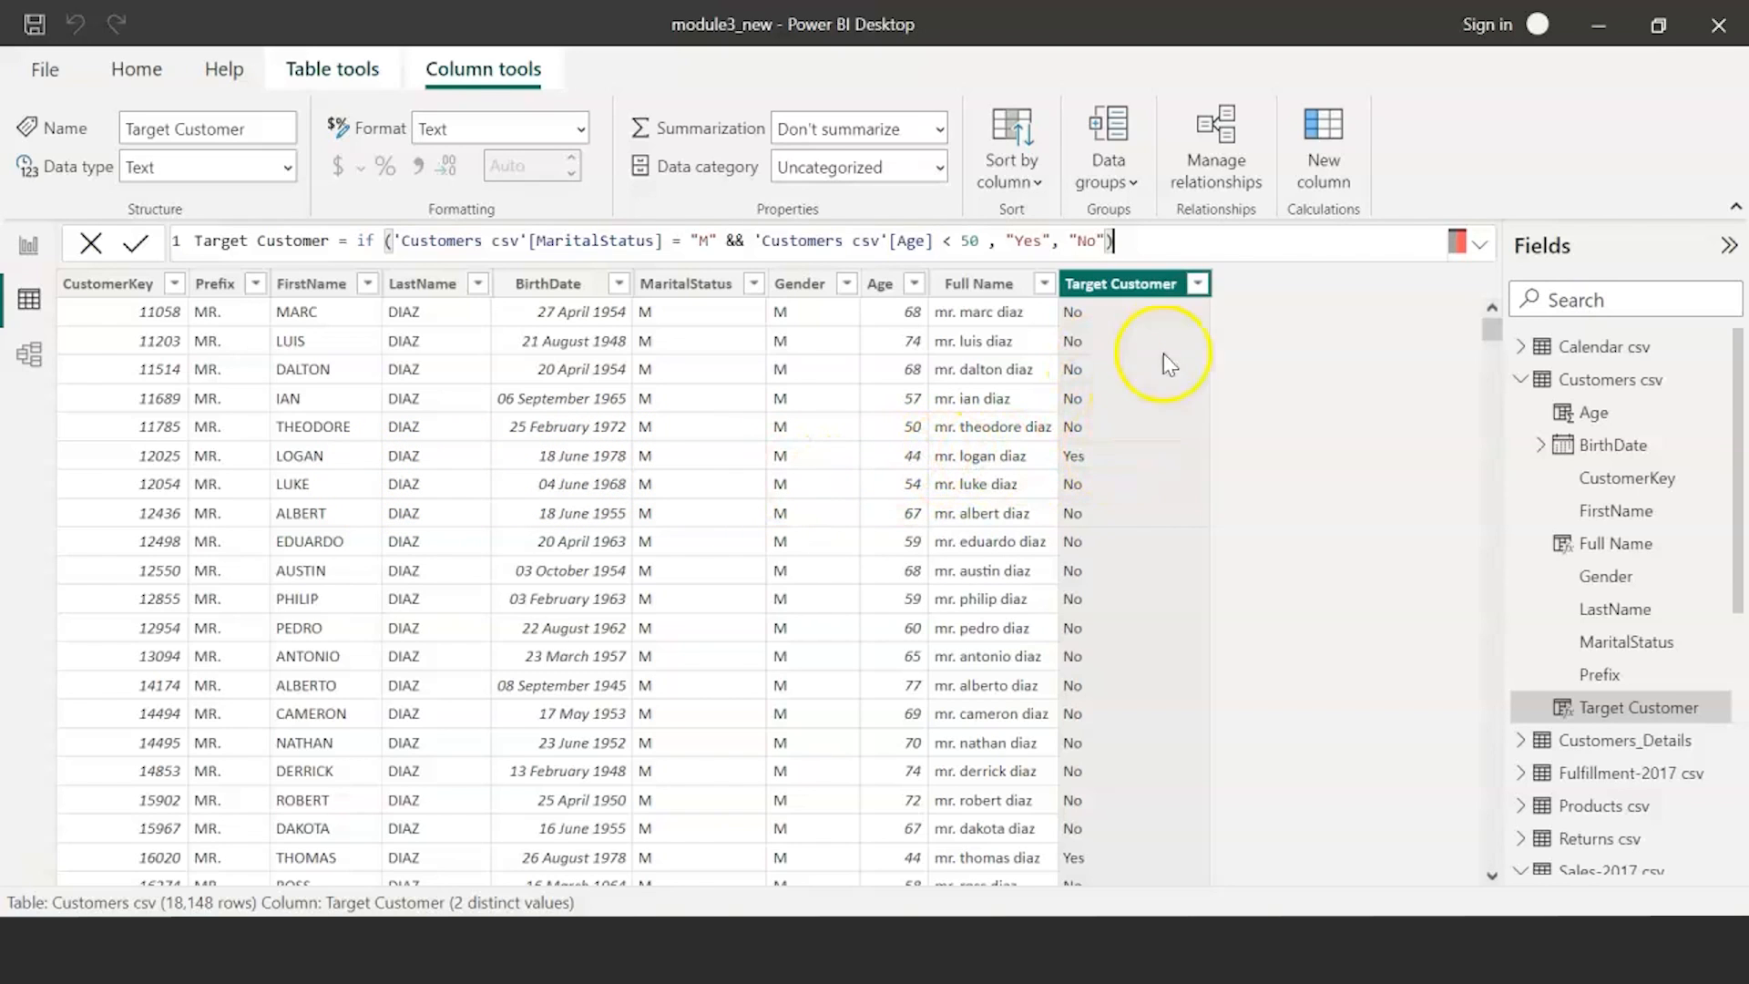
- Filter the Target Customer column to Yes and look through the filtered customer rows
{"action": "left_click", "coordinate": [1197, 283]}
{"action": "left_click", "coordinate": [1248, 563]}
{"action": "left_click", "coordinate": [1248, 612]}
{"action": "left_click", "coordinate": [1456, 658]}
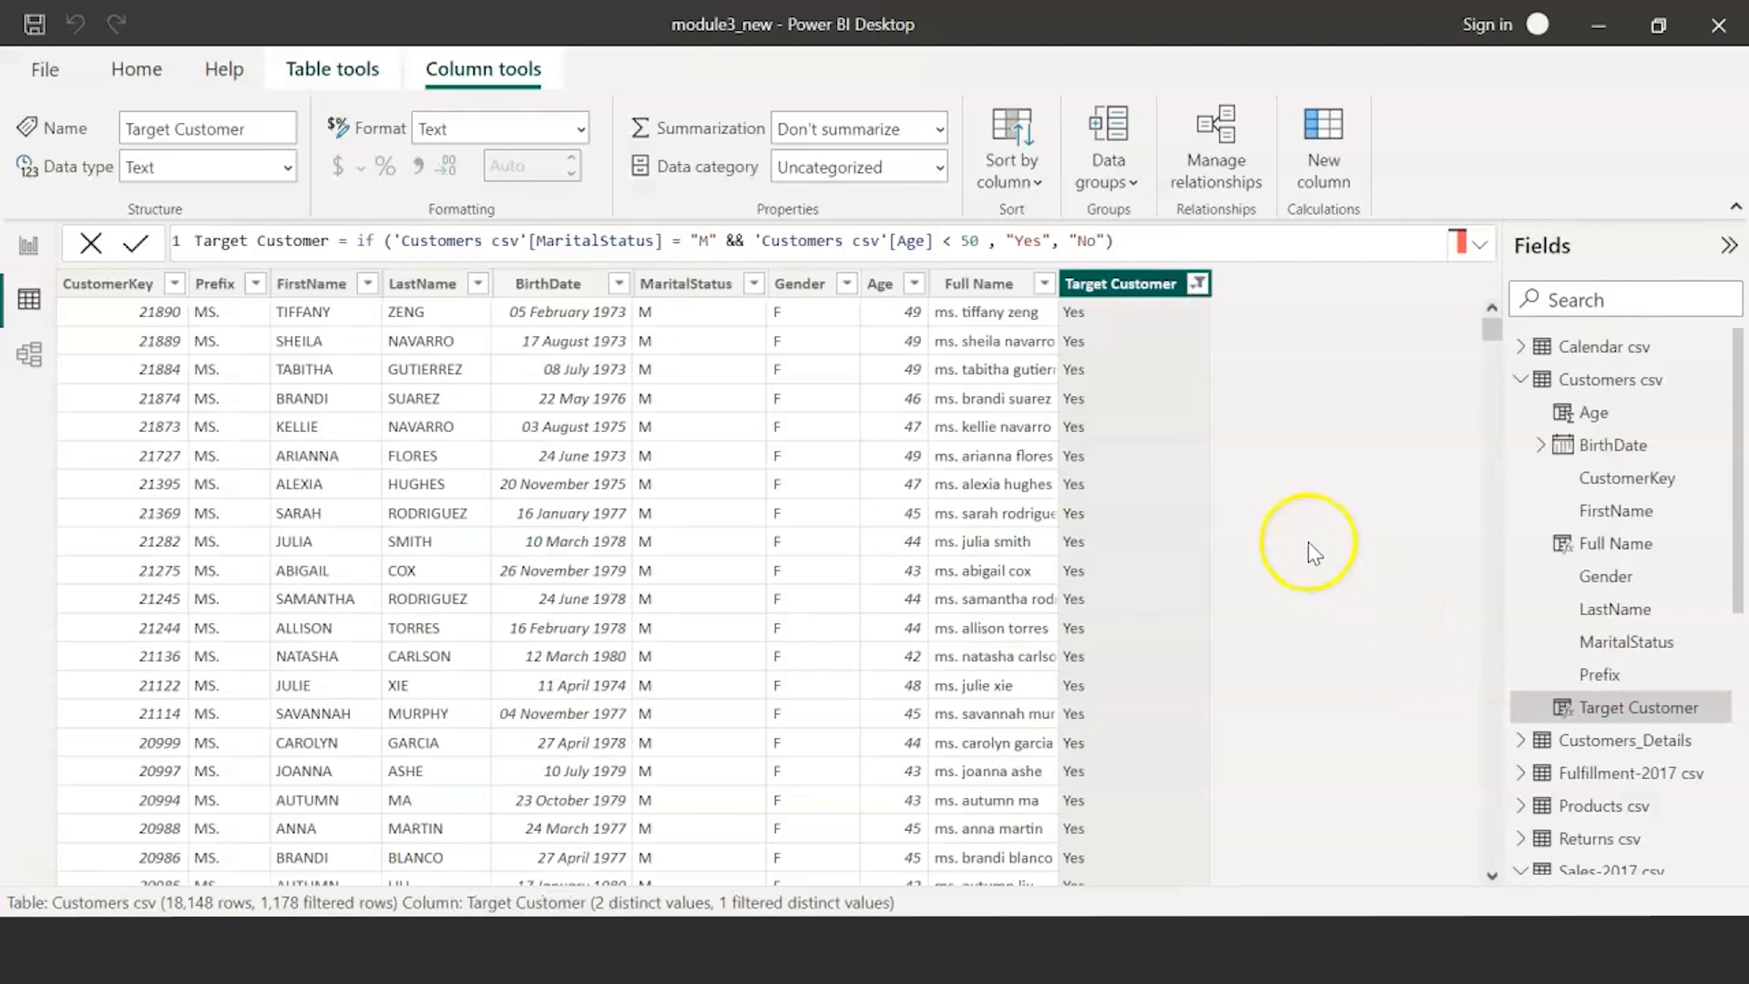
{"action": "scroll", "coordinate": [718, 473], "scroll_direction": "down", "scroll_amount": 8}
{"action": "scroll", "coordinate": [718, 474], "scroll_direction": "down", "scroll_amount": 13}
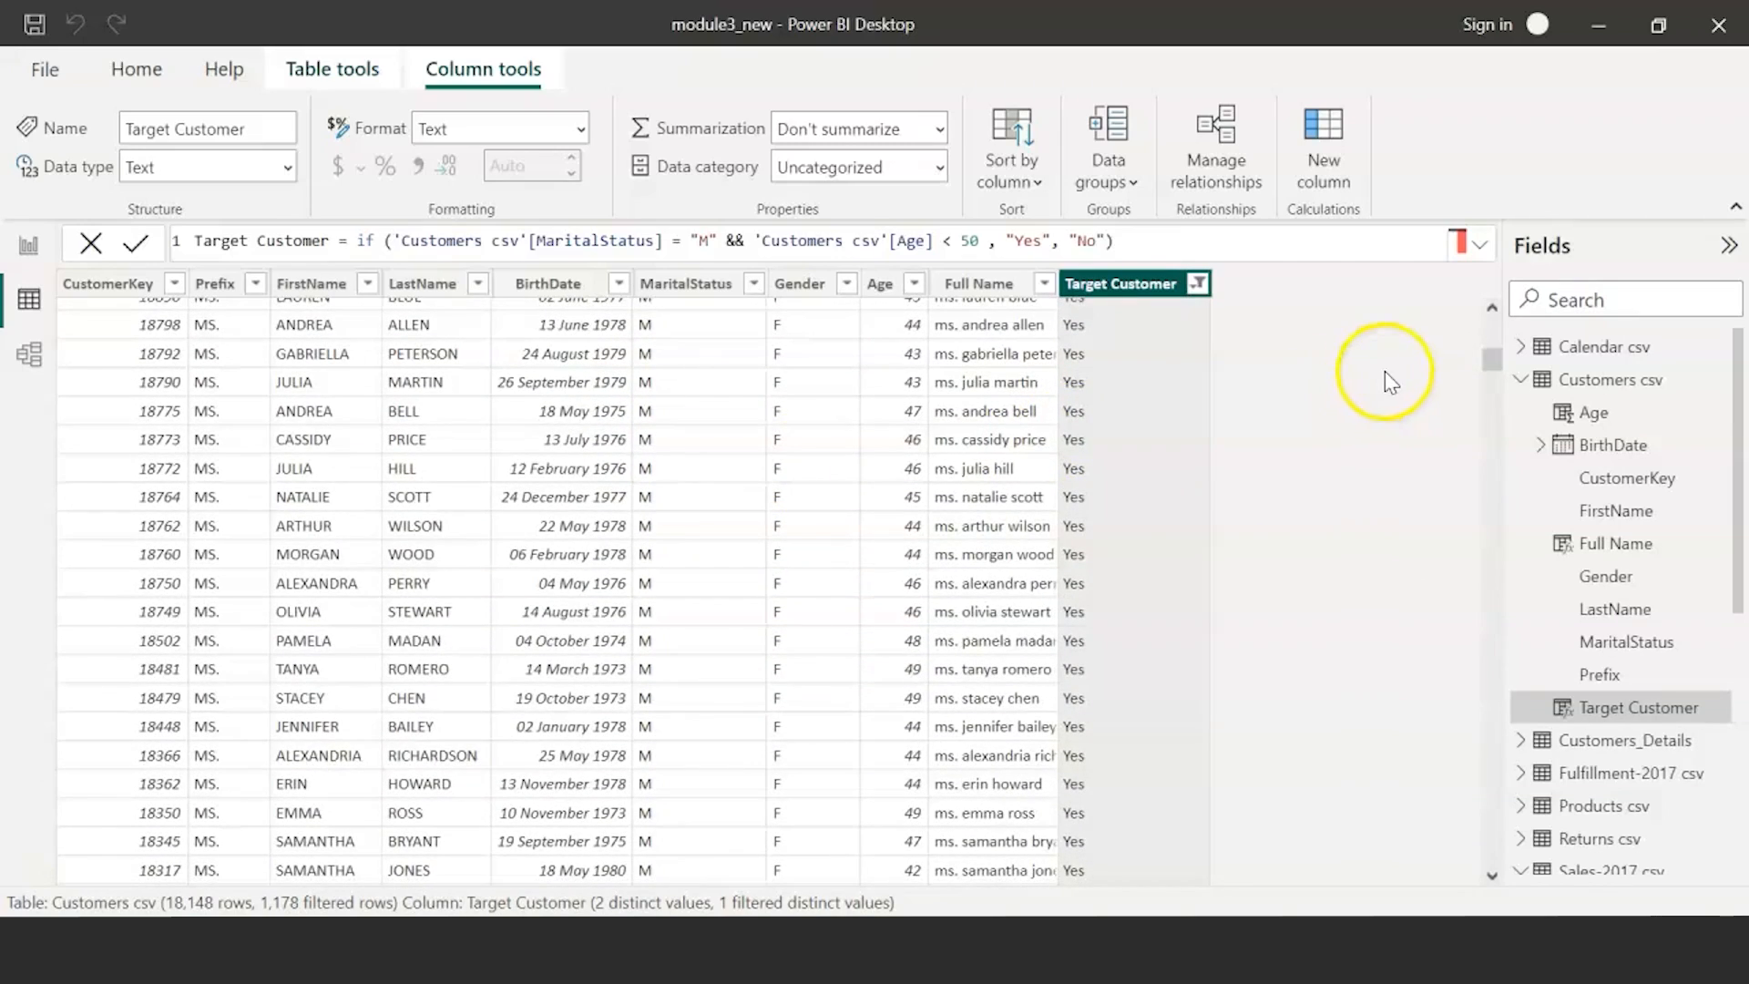
{"action": "scroll", "coordinate": [1384, 370], "scroll_direction": "up", "scroll_amount": 20}
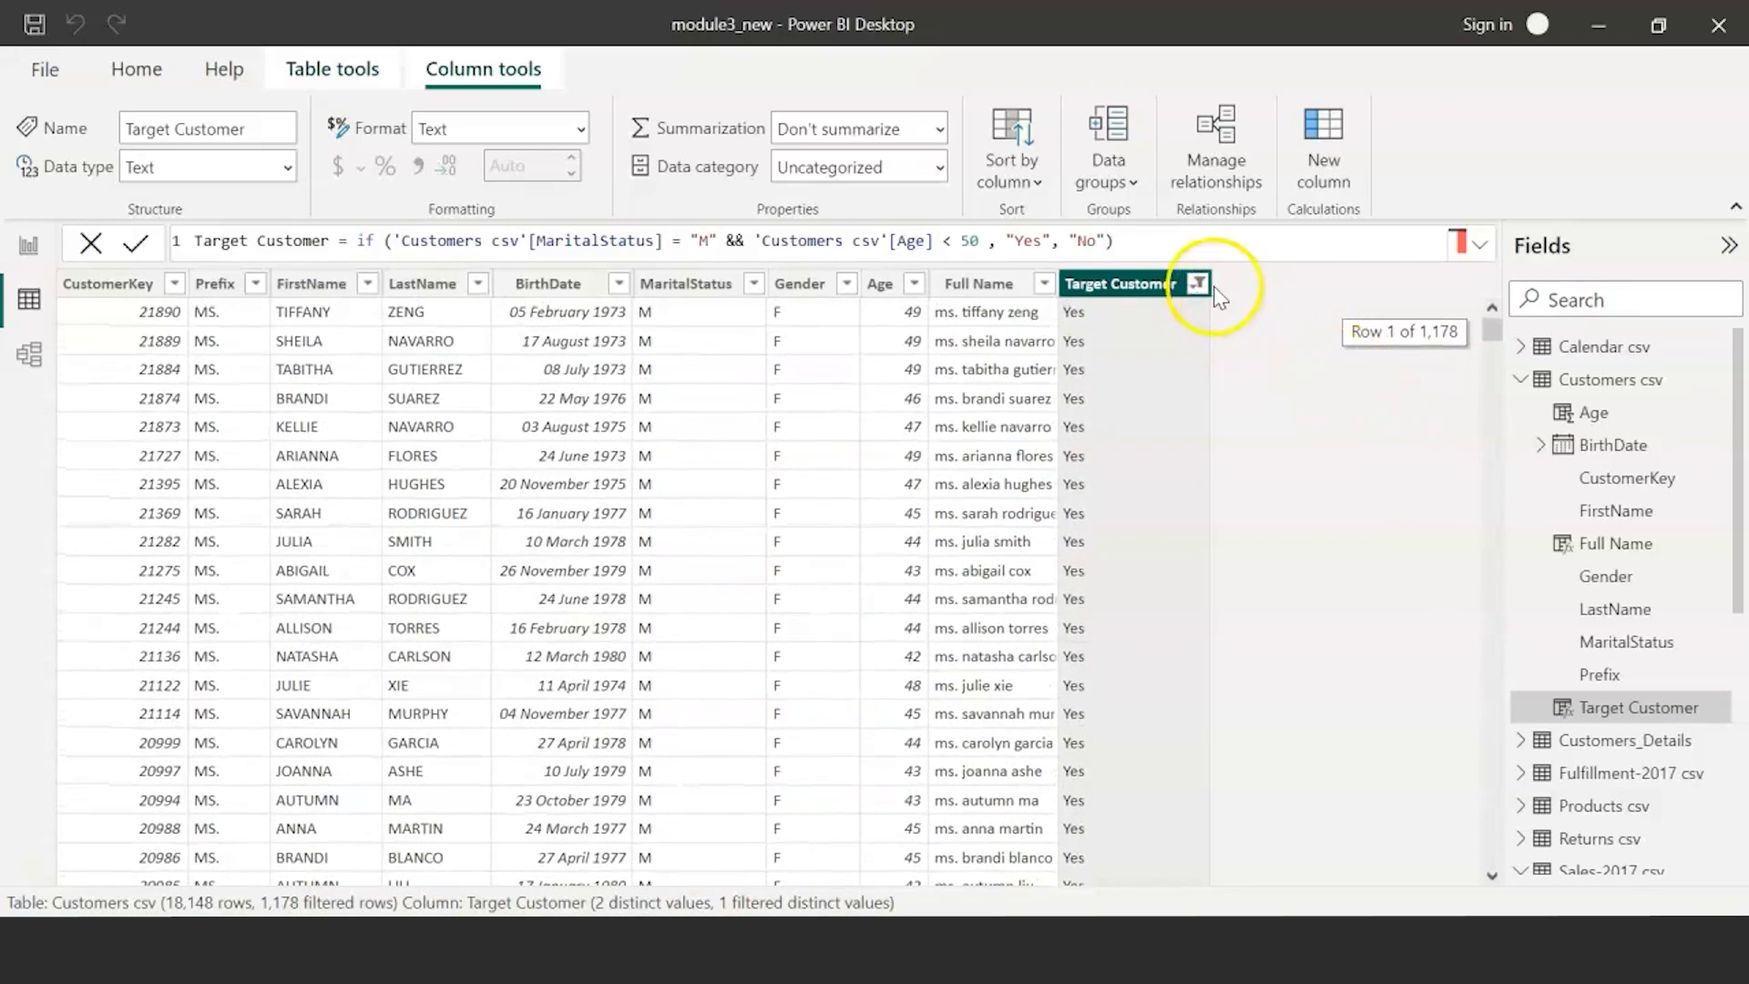
- Restore all values in the Target Customer filter so every customer row shows, and save the file
{"action": "left_click", "coordinate": [1199, 284]}
{"action": "left_click", "coordinate": [1247, 563]}
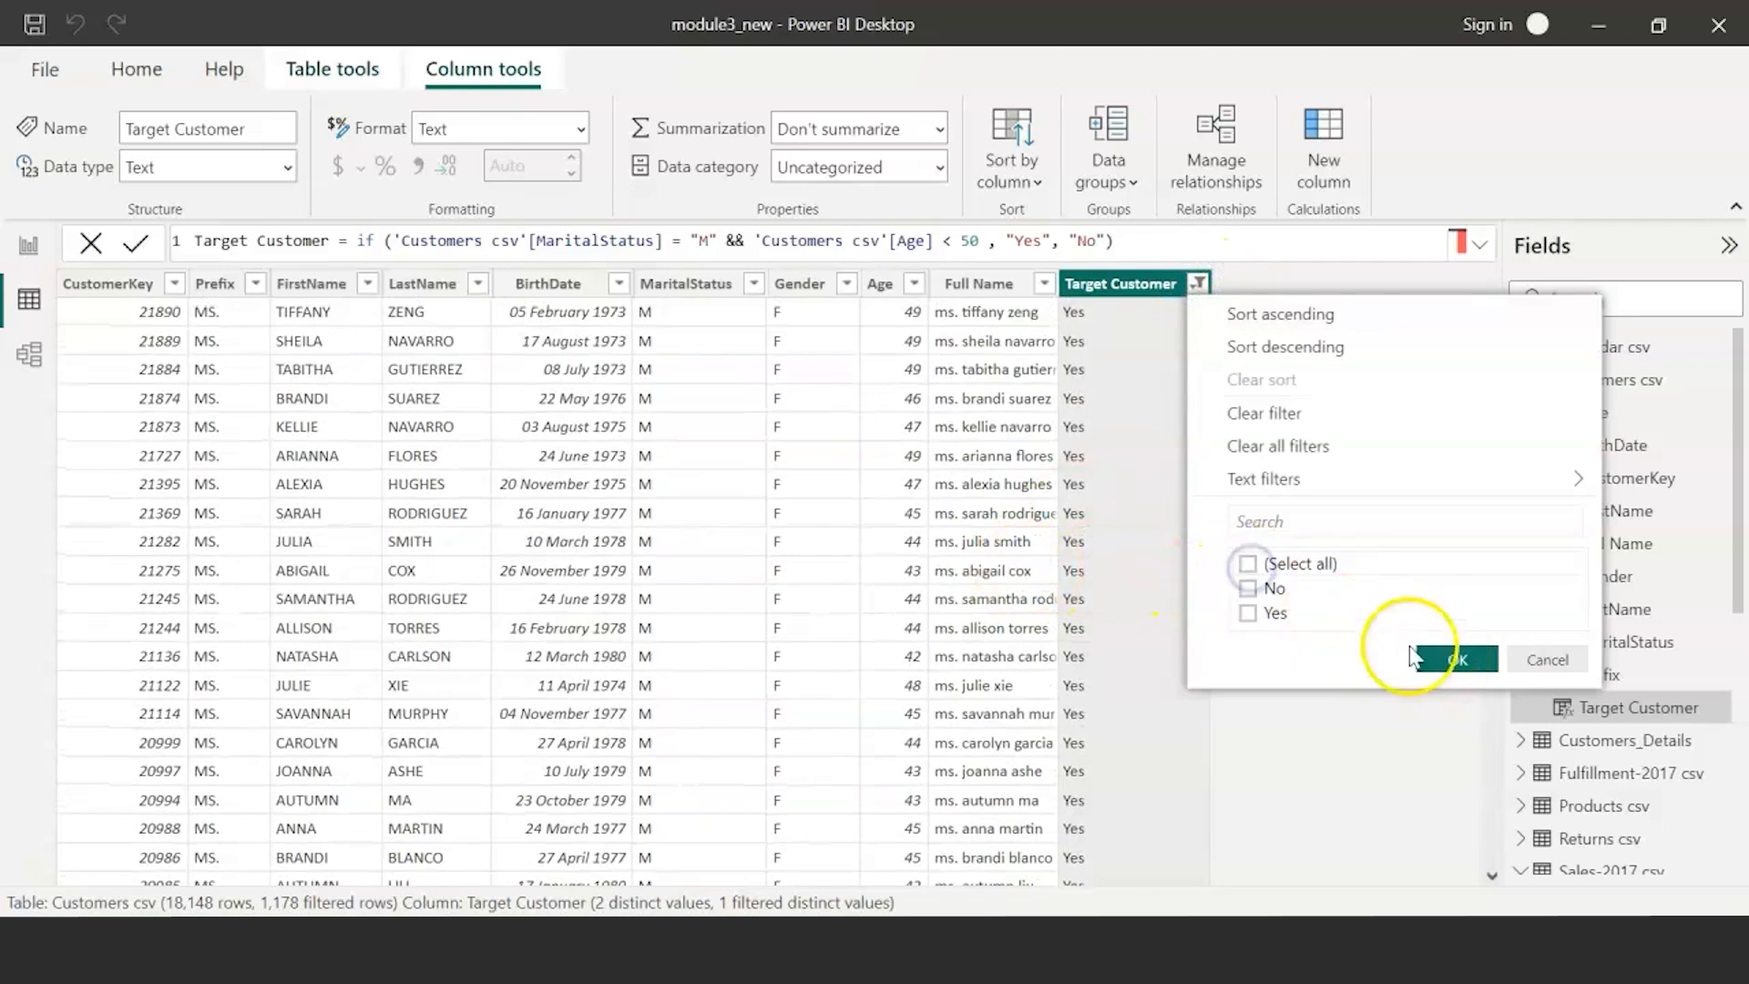
{"action": "left_click", "coordinate": [1247, 563]}
{"action": "left_click", "coordinate": [1454, 659]}
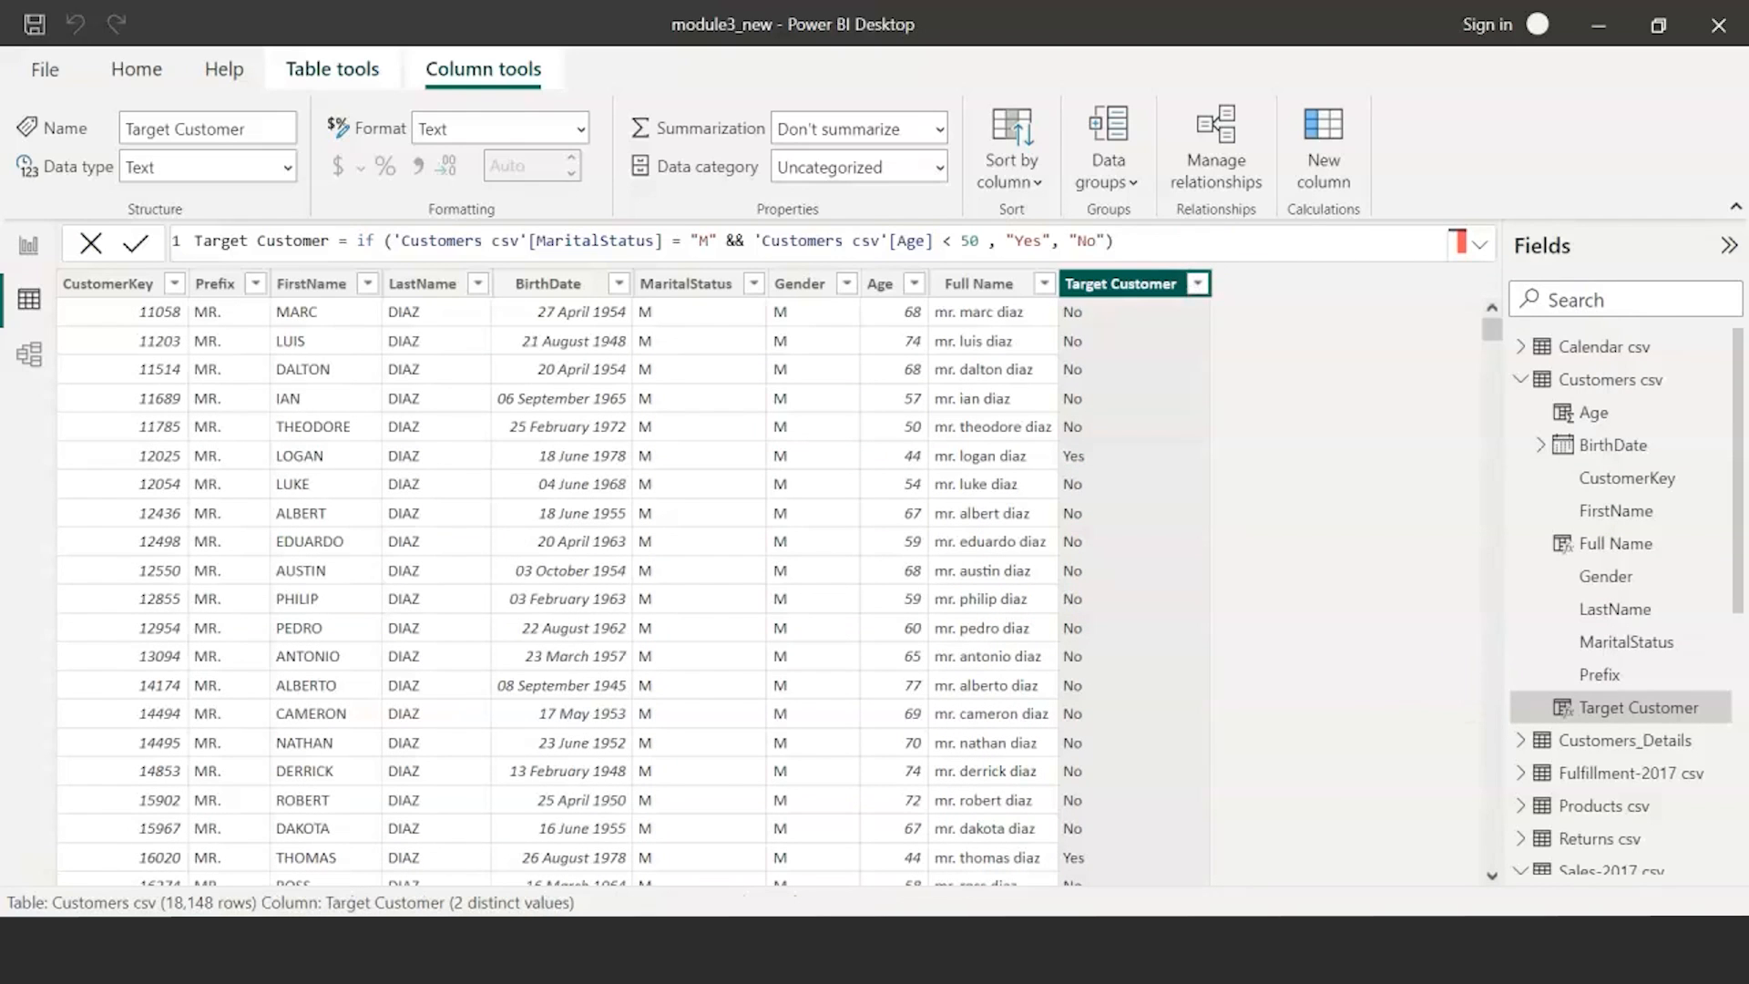
{"action": "left_click", "coordinate": [33, 29]}
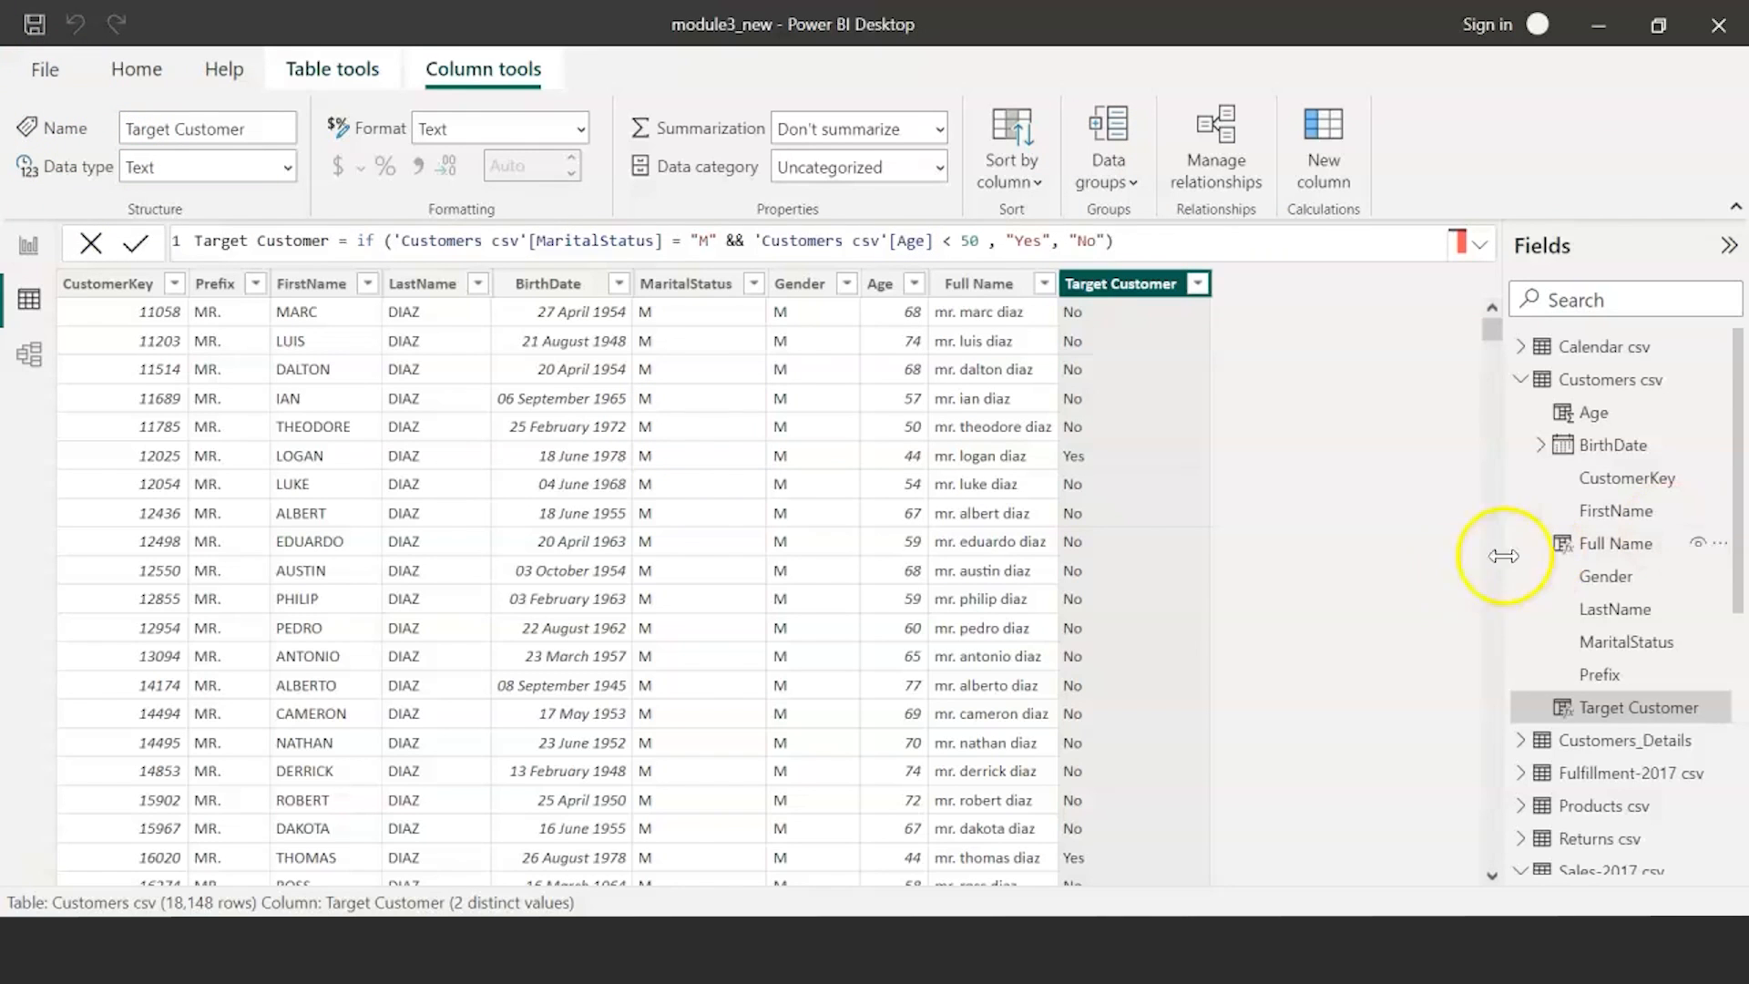
- Add a column 12 Days after = 'Calendar csv'[Date] + 12 to Calendar csv, formatted as 14 March 2001 (dd mmmm yyyy)
{"action": "left_click", "coordinate": [1521, 346]}
{"action": "left_click", "coordinate": [1597, 351]}
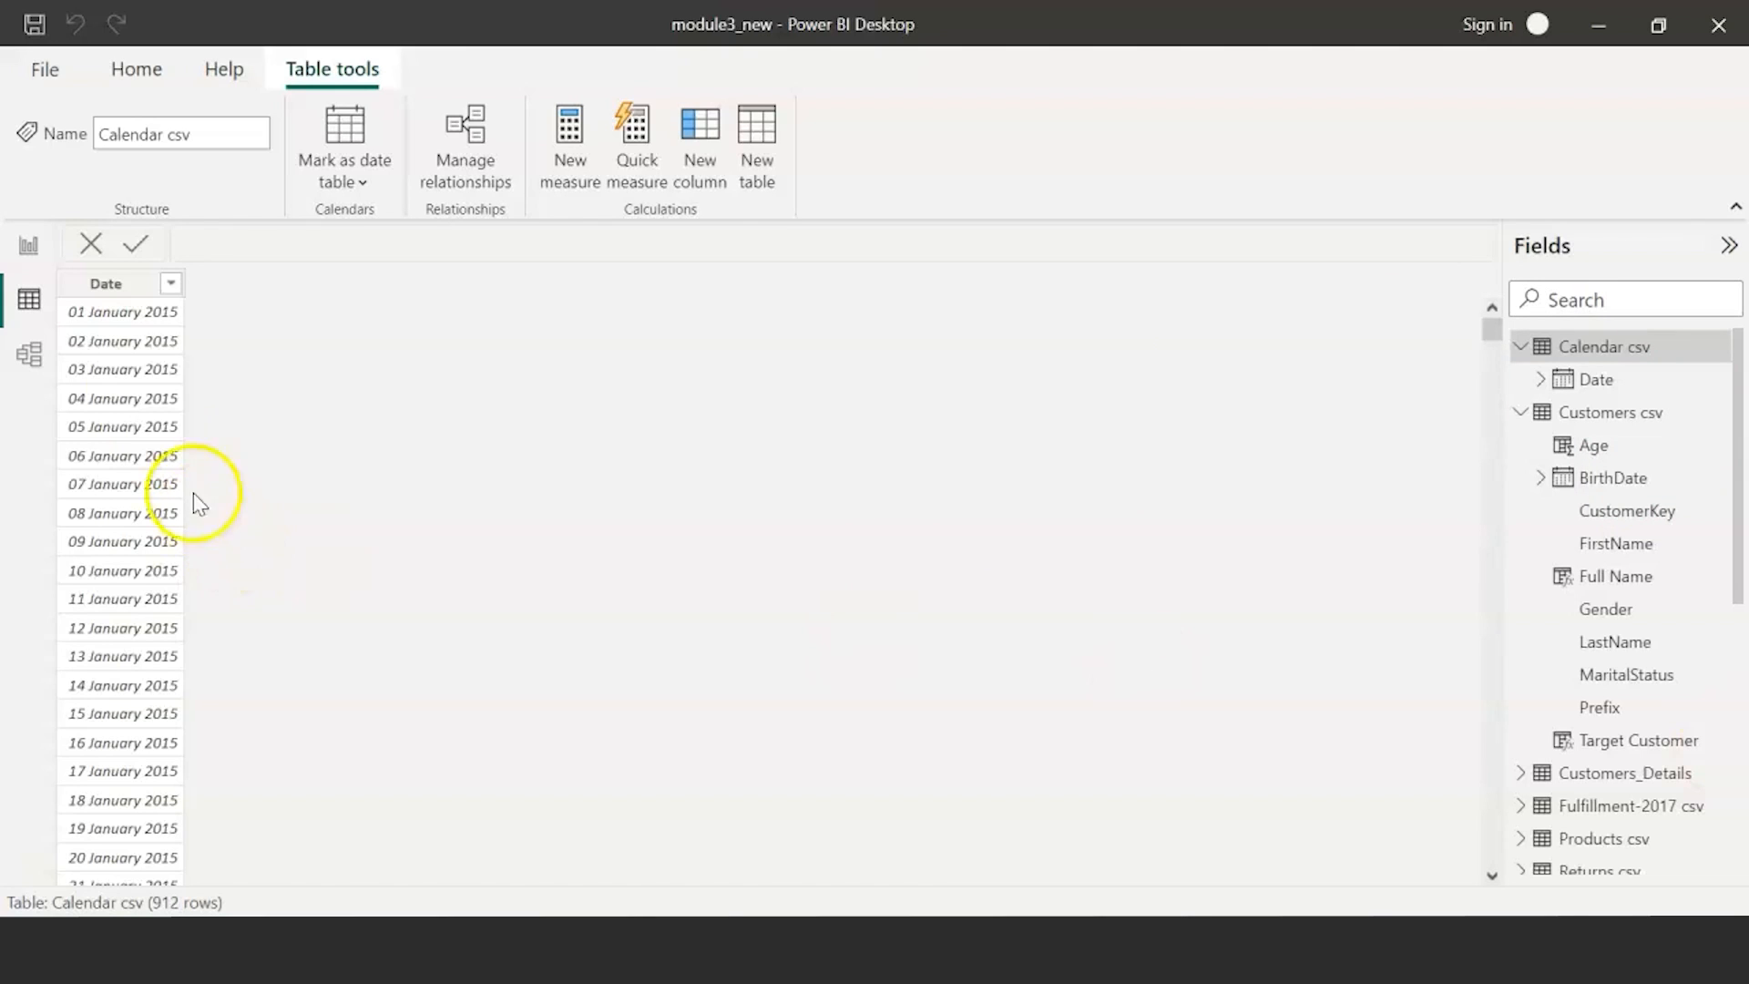
{"action": "left_click", "coordinate": [123, 288]}
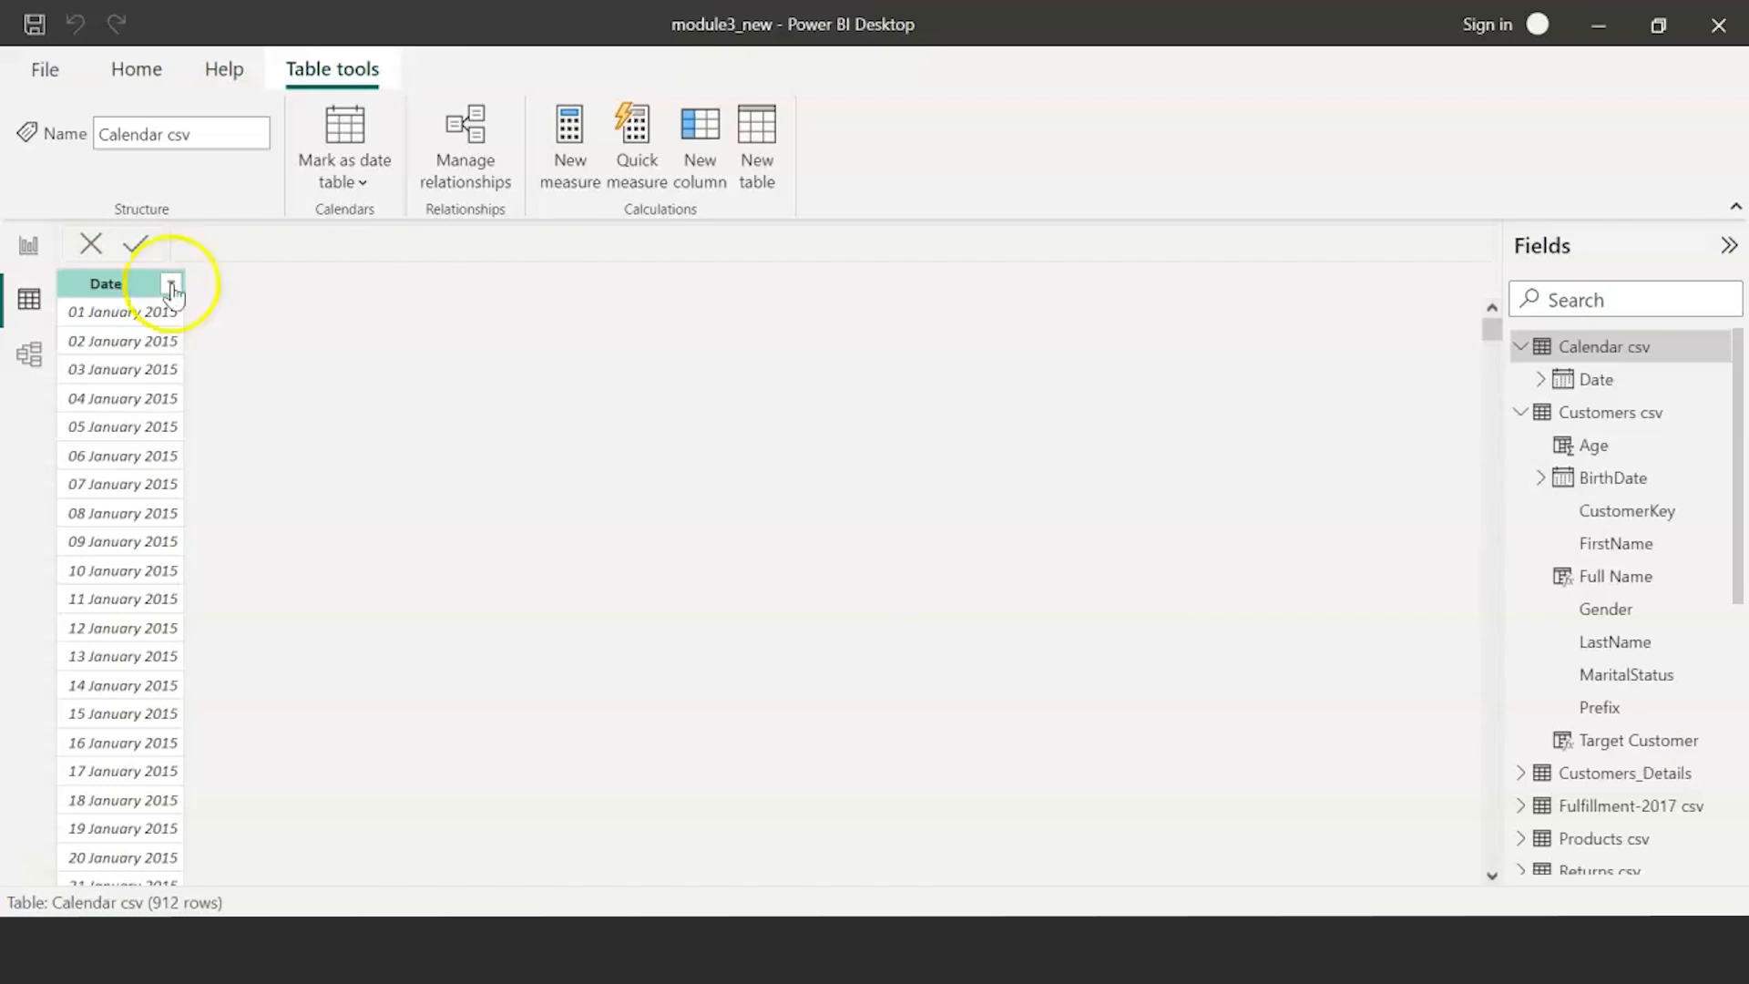
{"action": "left_click", "coordinate": [722, 169]}
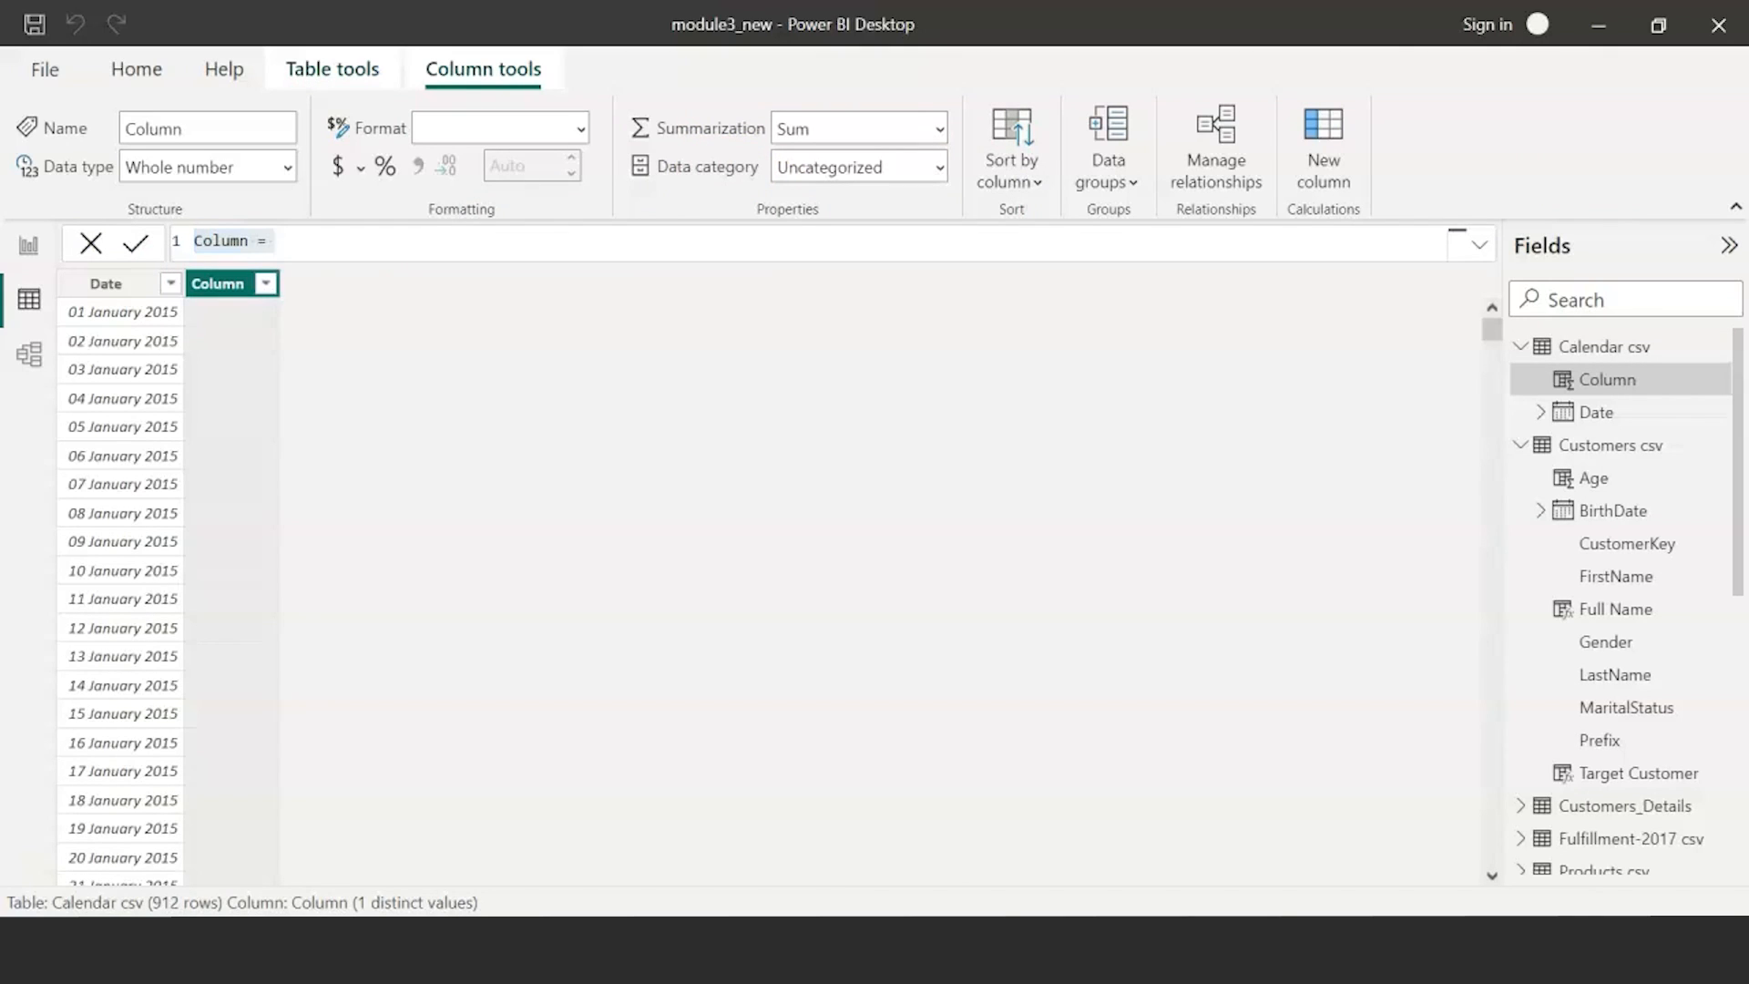
{"action": "left_click", "coordinate": [230, 241]}
{"action": "type", "text": "12 Days after = 'Calendar csv'[Date] + 12"}
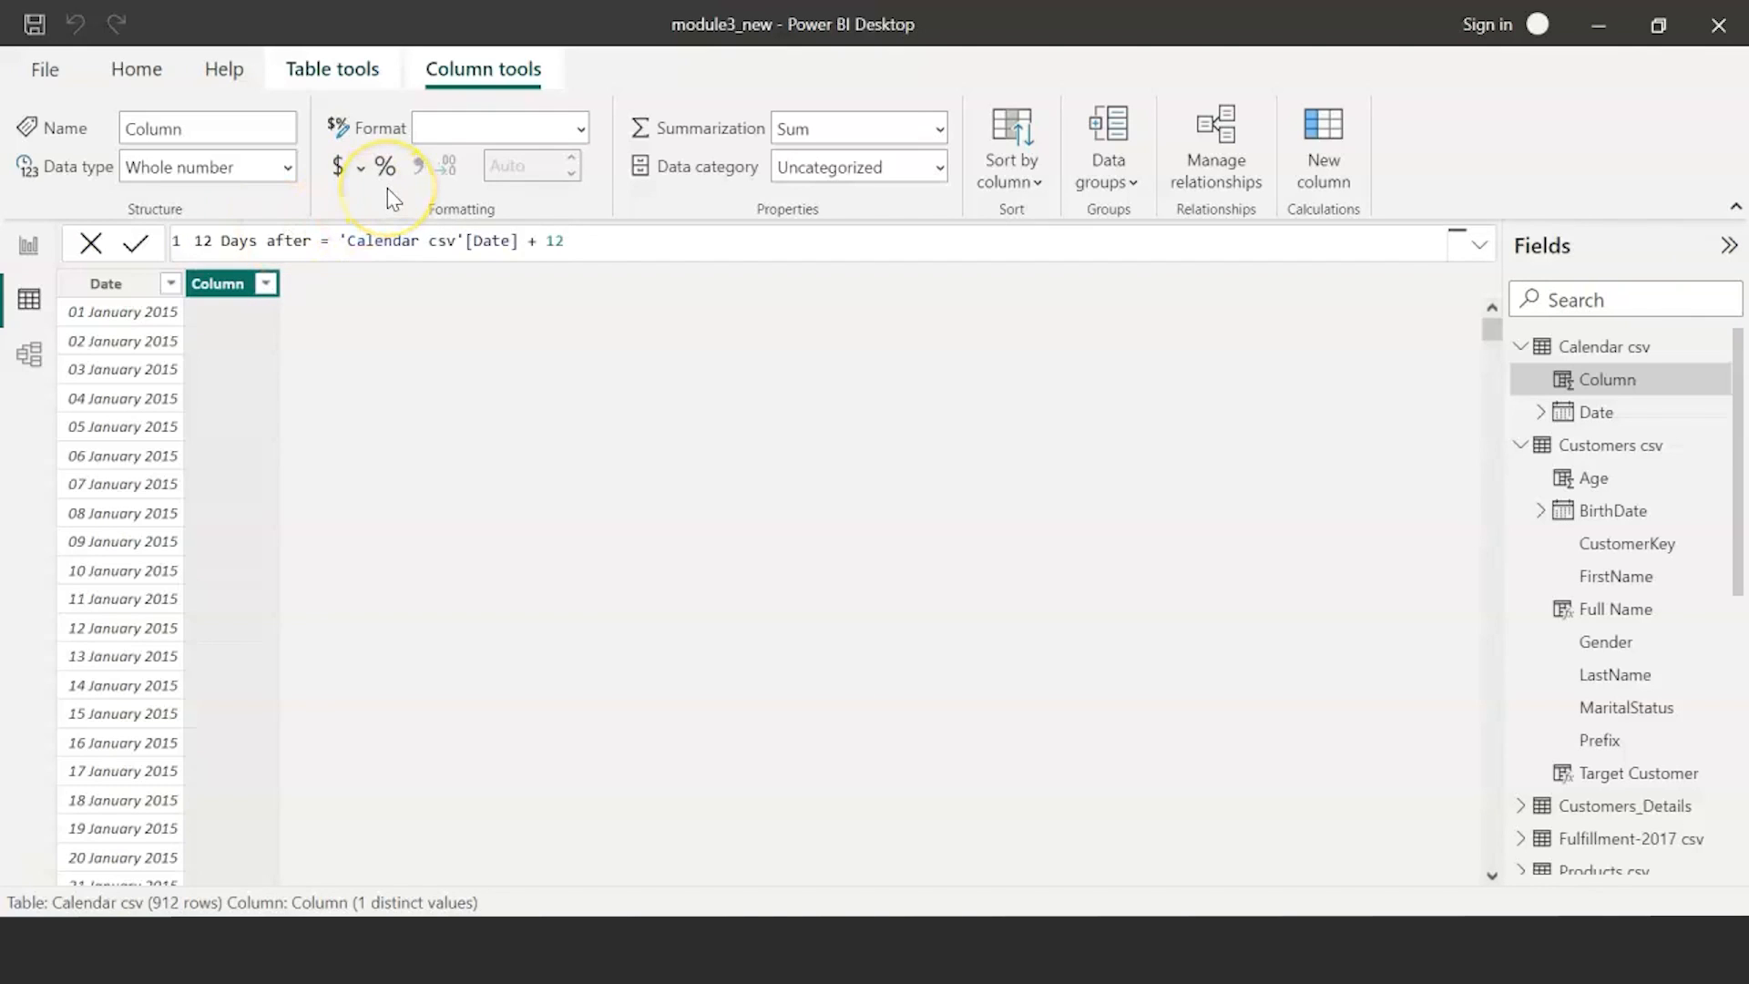
{"action": "left_click", "coordinate": [254, 239]}
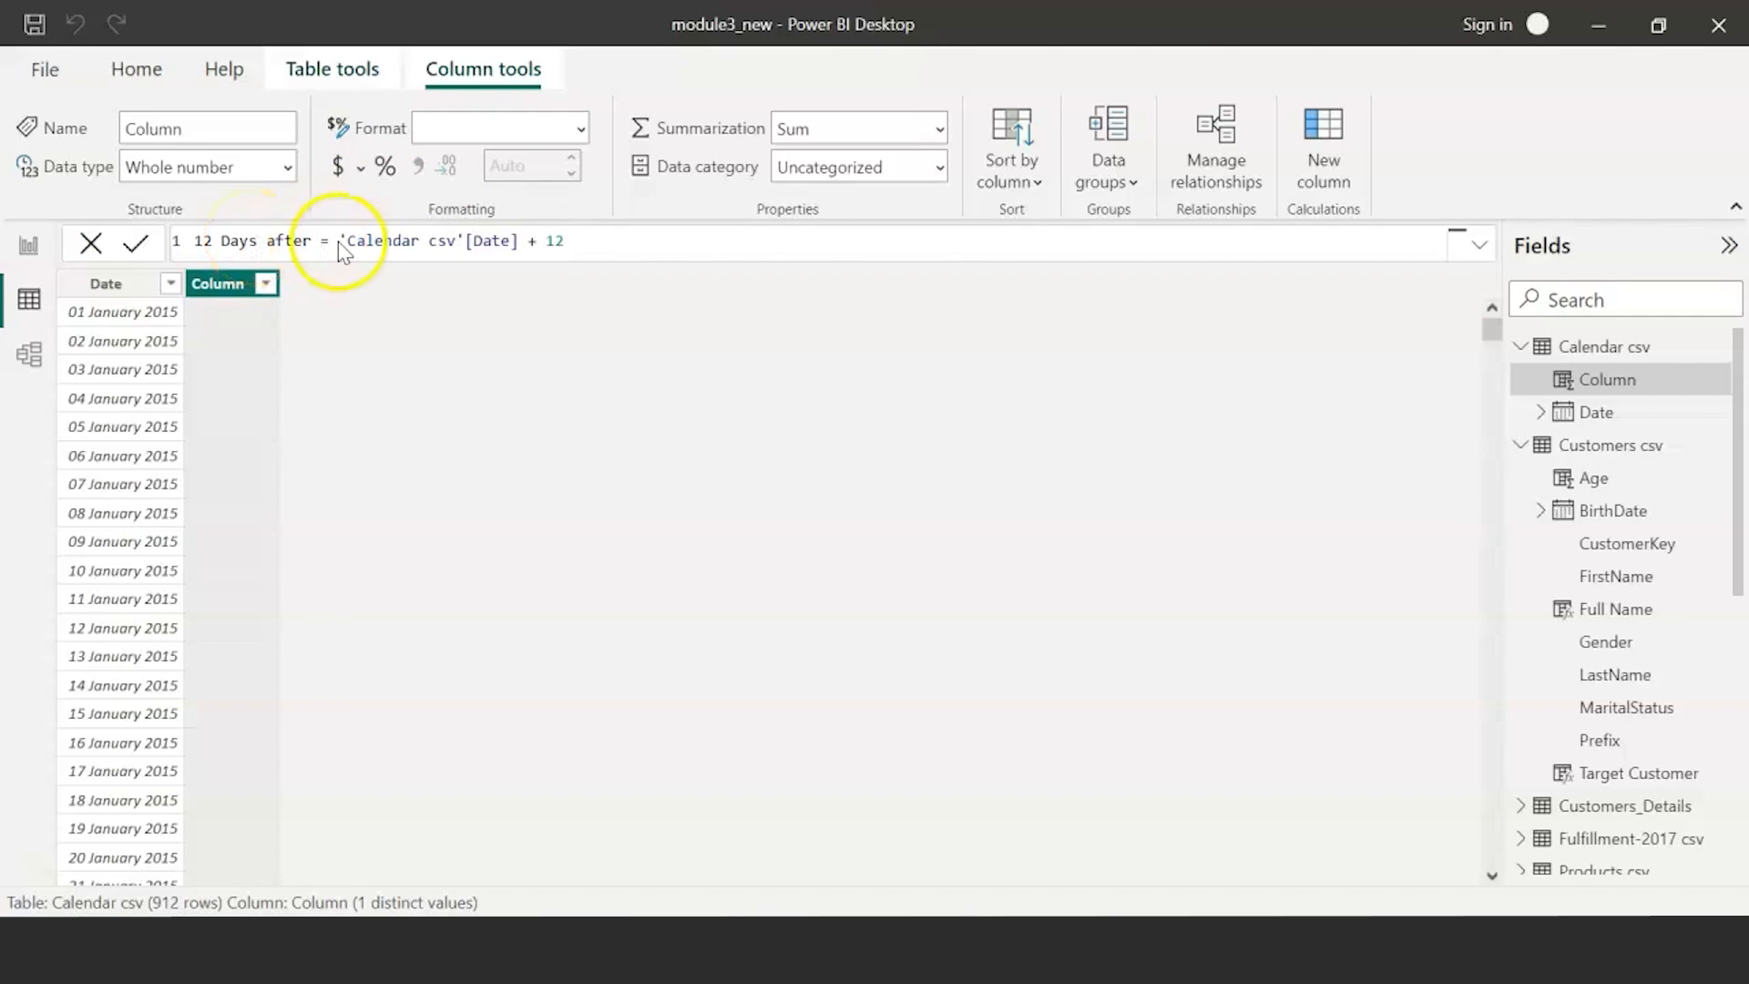
{"action": "key", "text": "Return"}
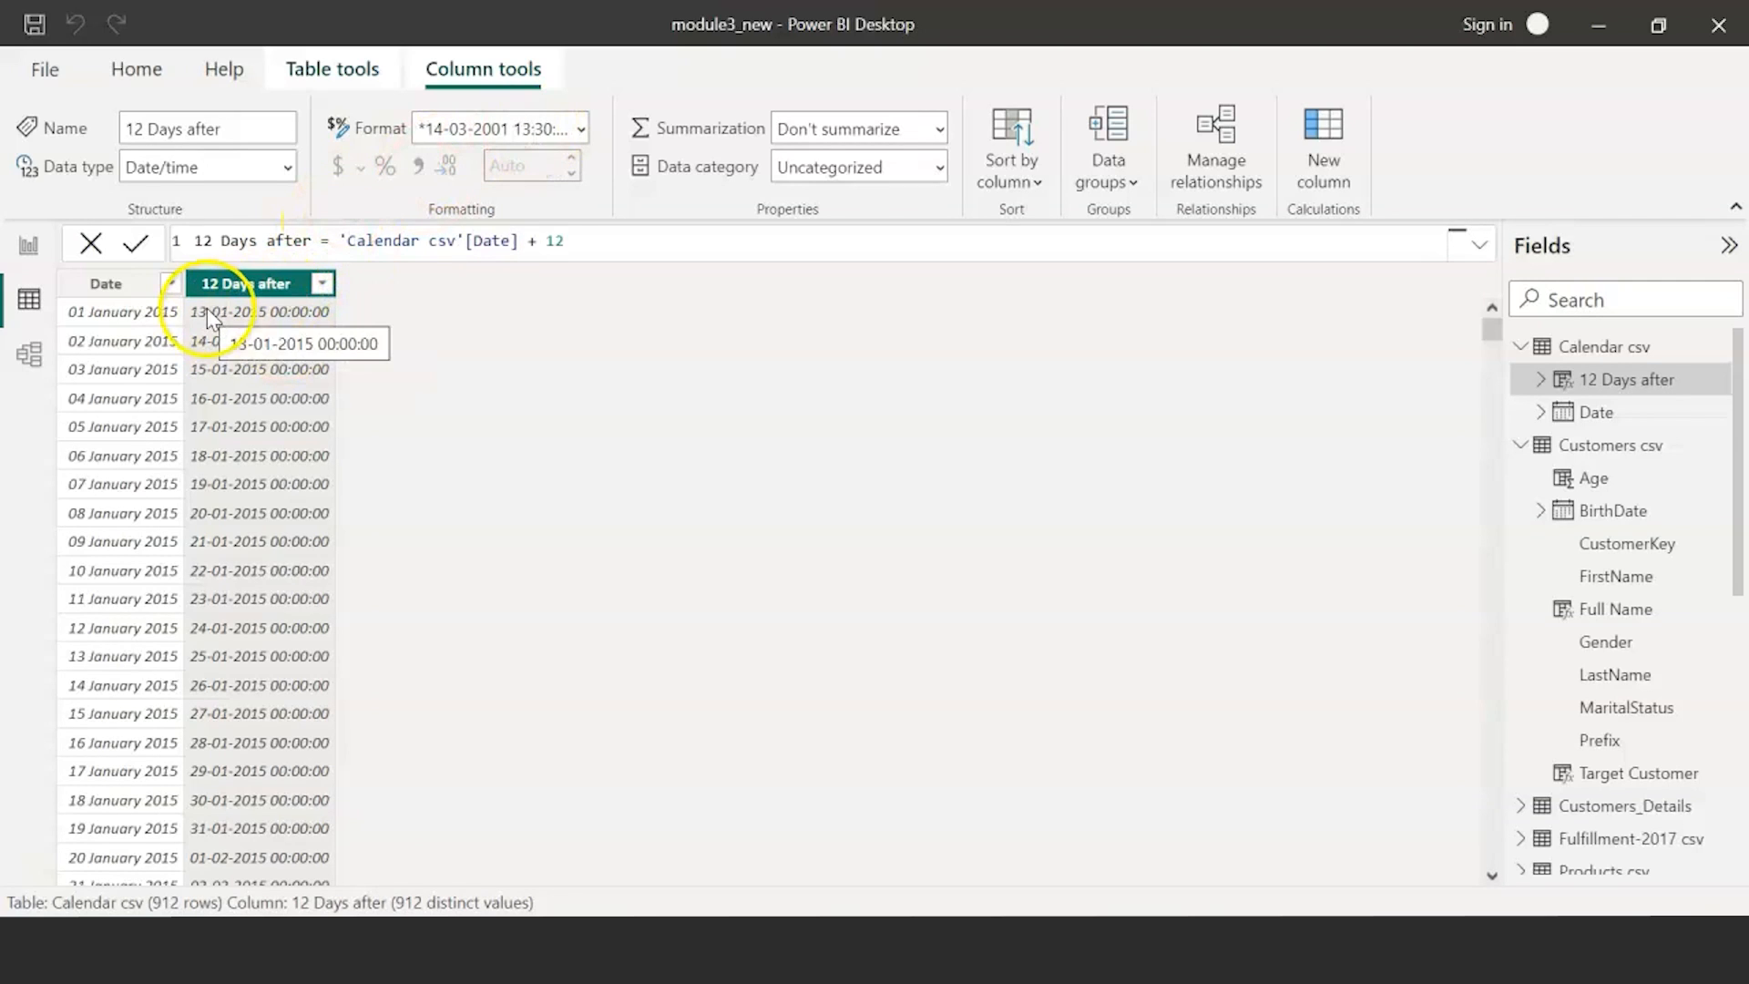
{"action": "left_click", "coordinate": [577, 129]}
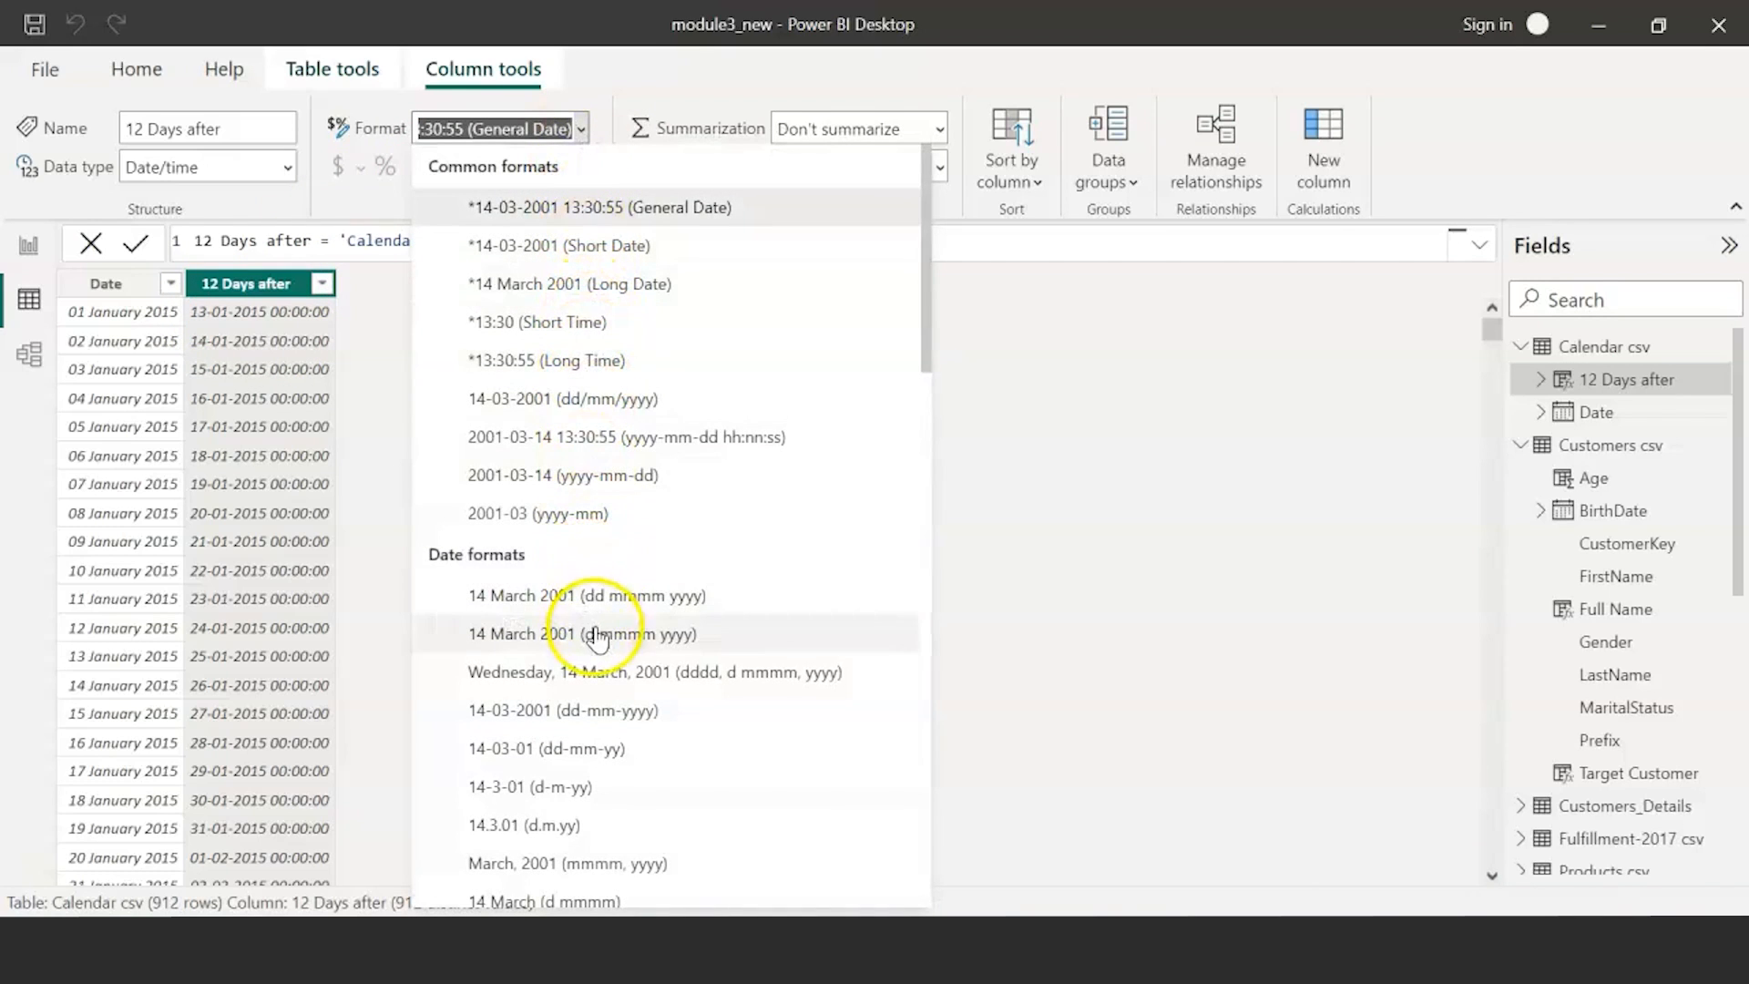
{"action": "key", "text": "Escape"}
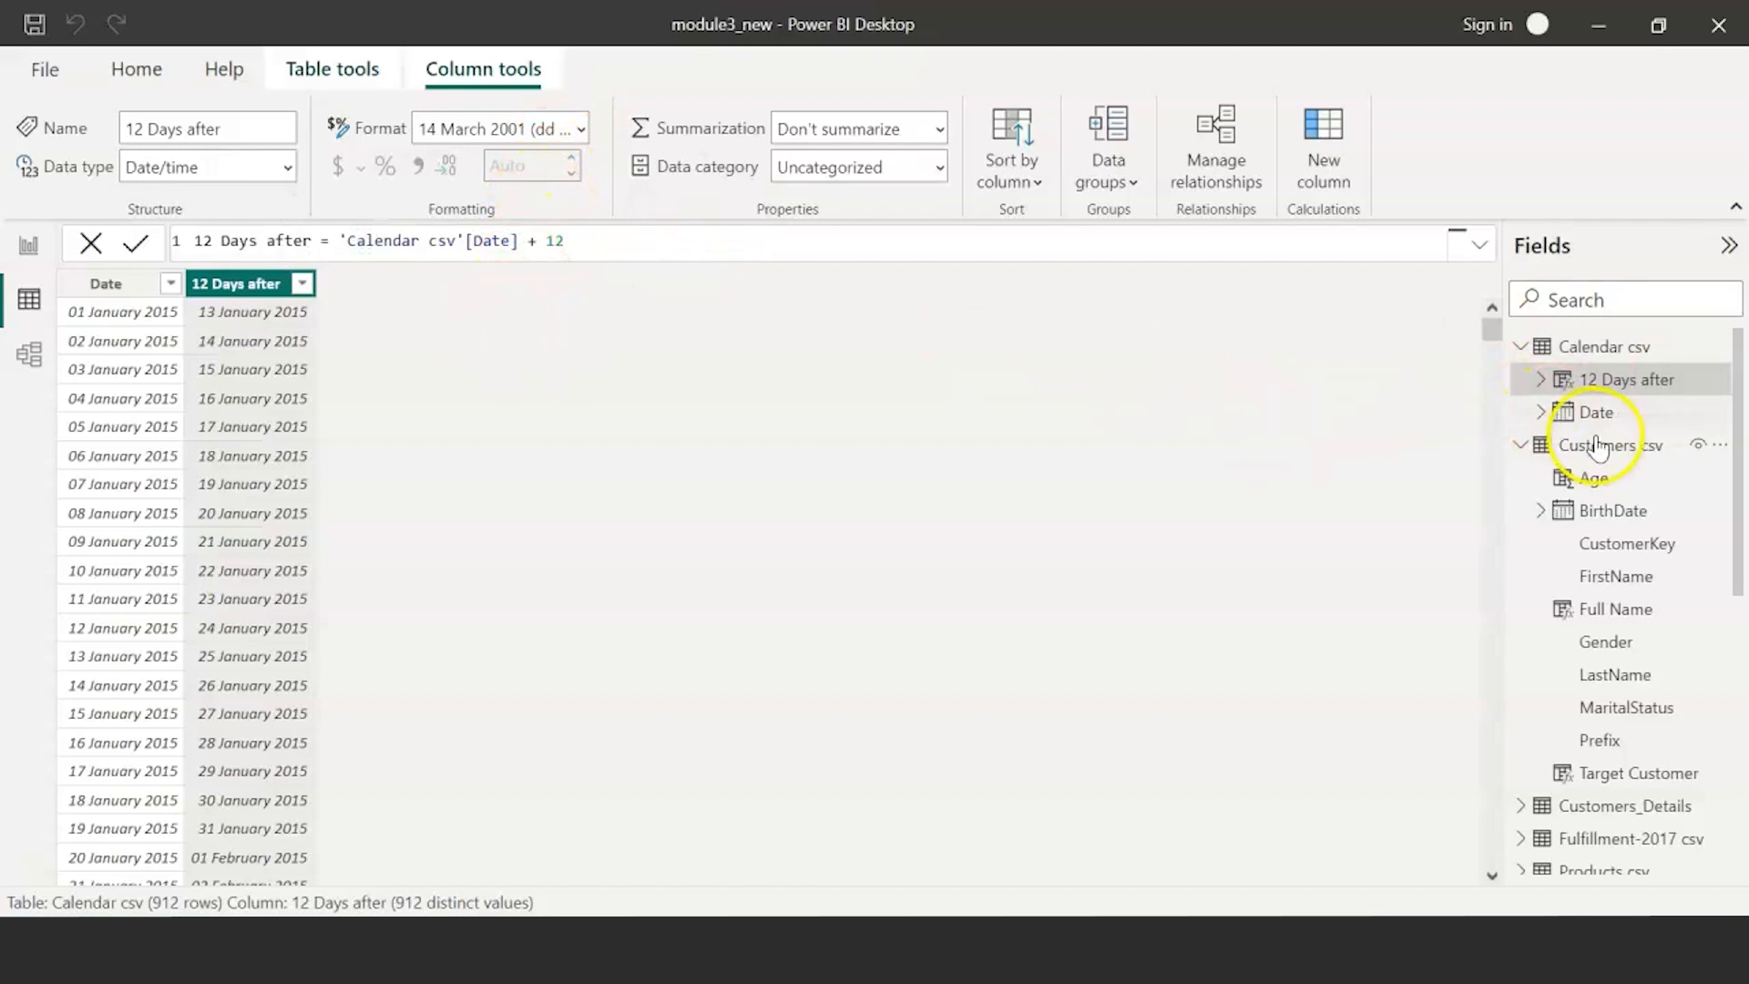
- Format the Cost column of the Sales-2017 csv table as Currency
{"action": "scroll", "coordinate": [1611, 452], "scroll_direction": "down", "scroll_amount": 6}
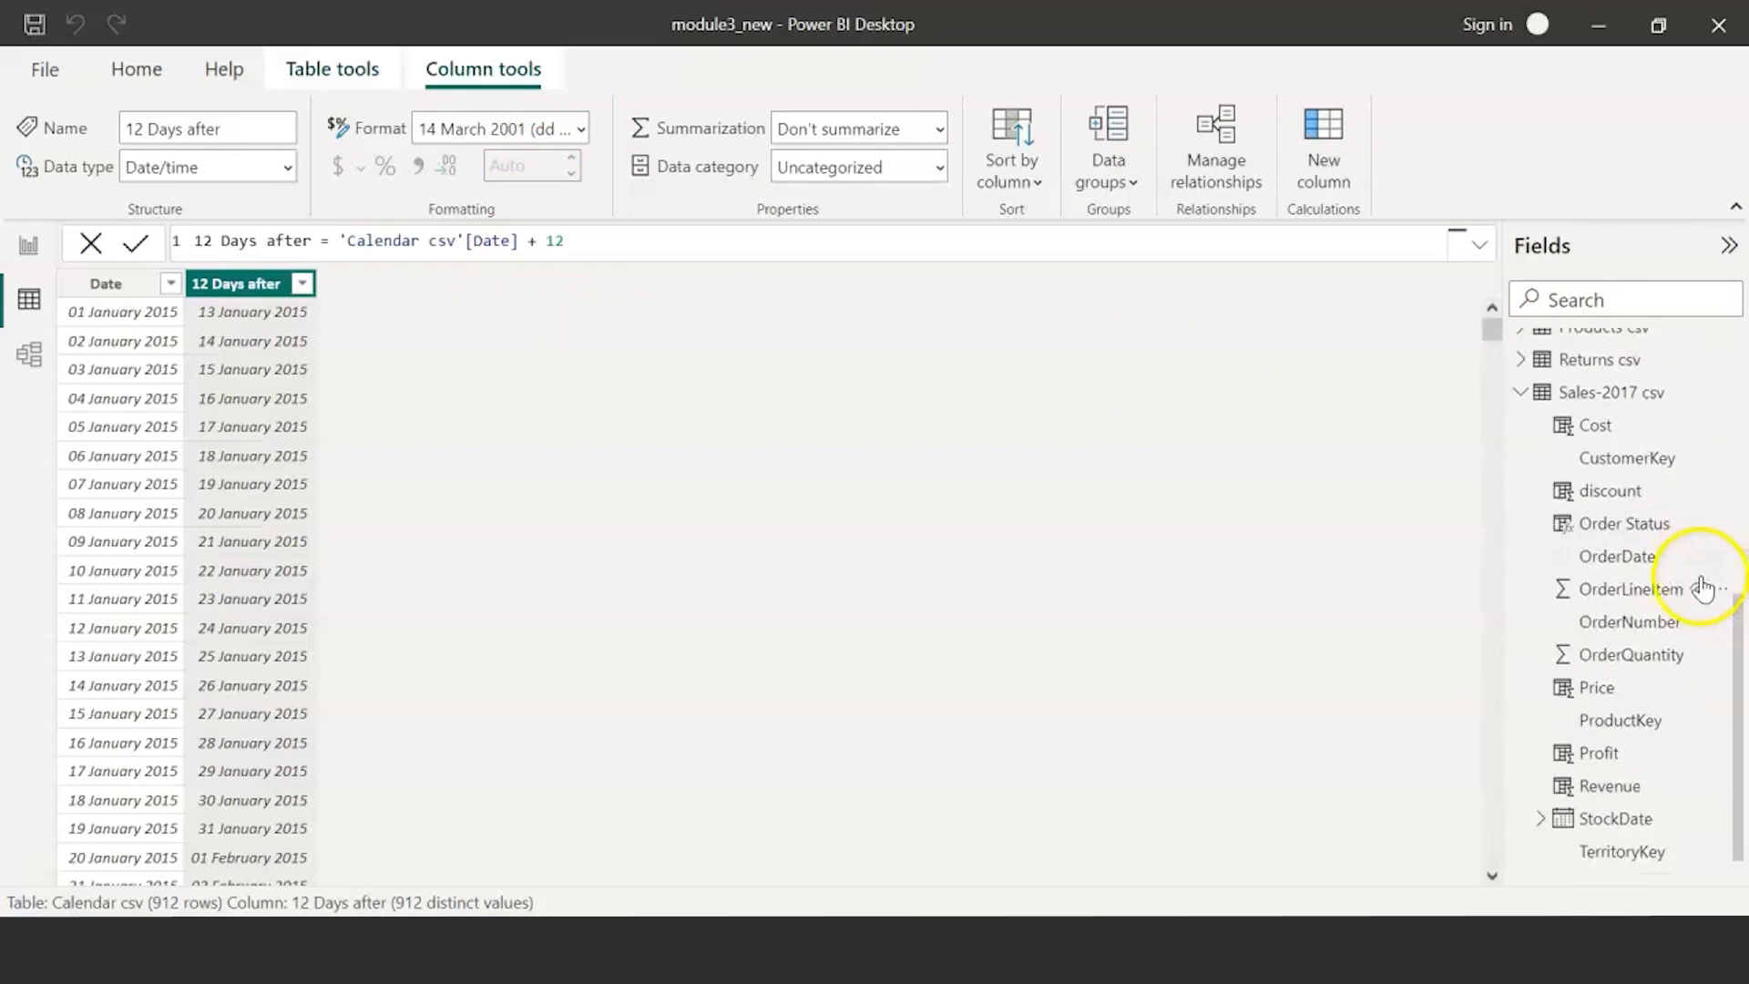
{"action": "left_click", "coordinate": [1590, 405]}
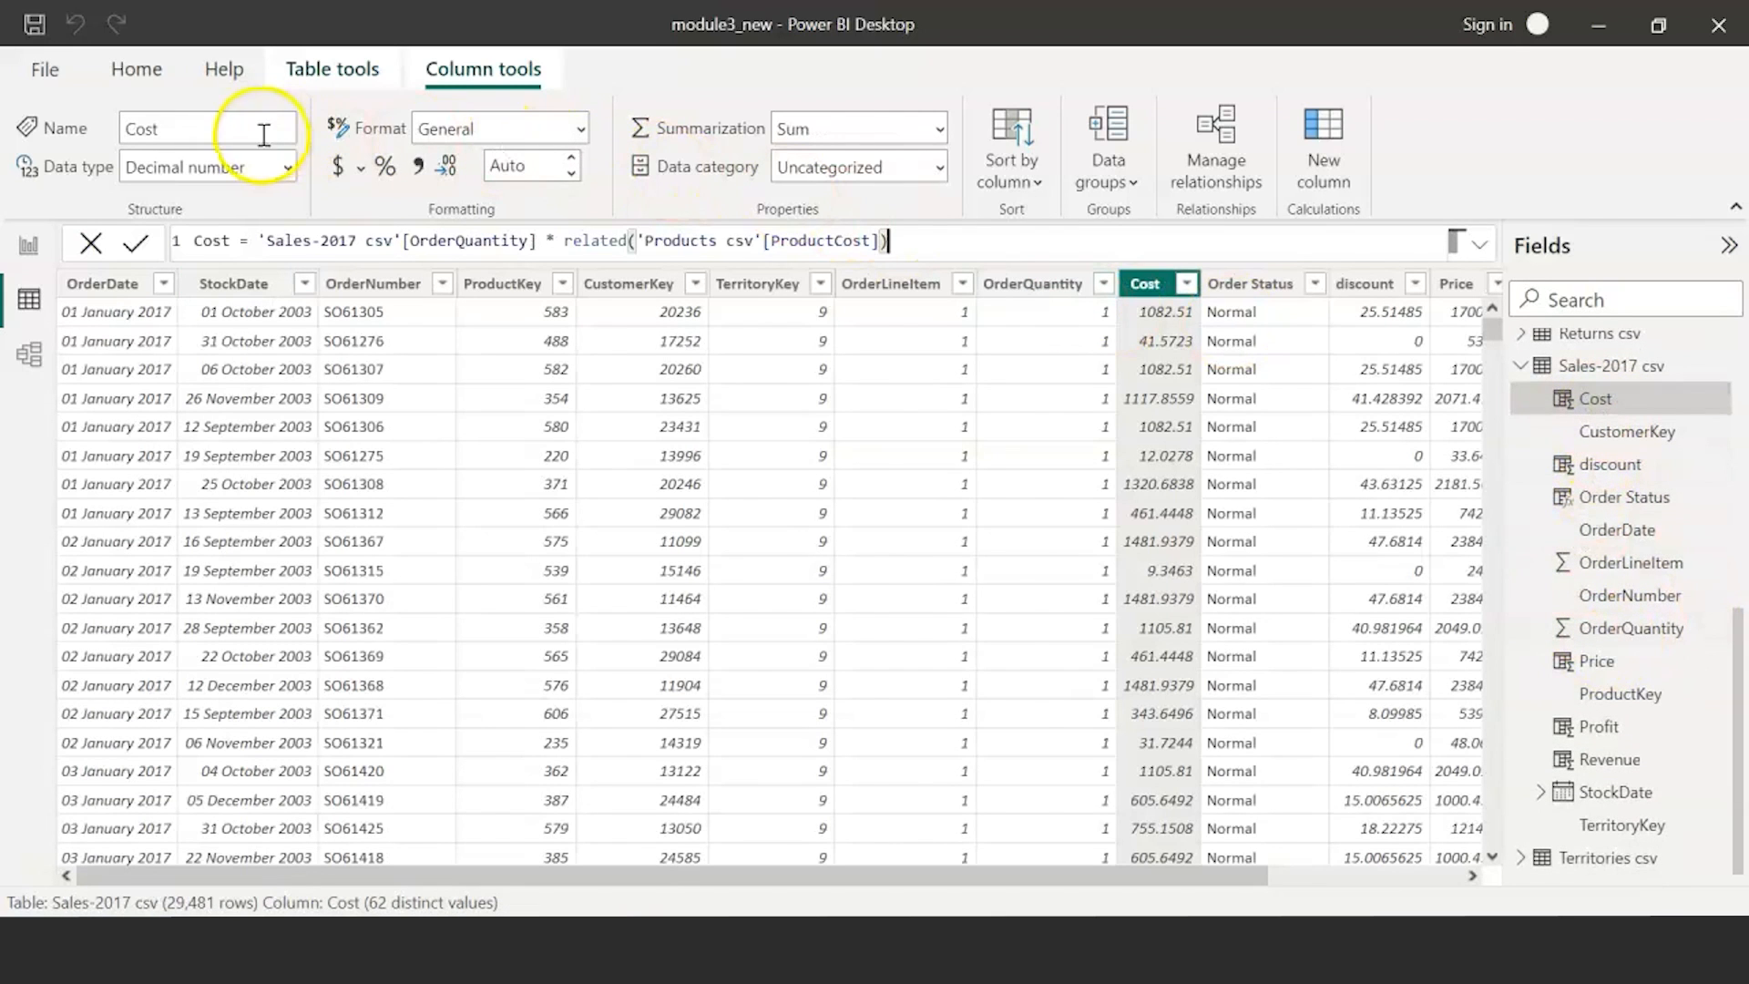
{"action": "left_click", "coordinate": [585, 129]}
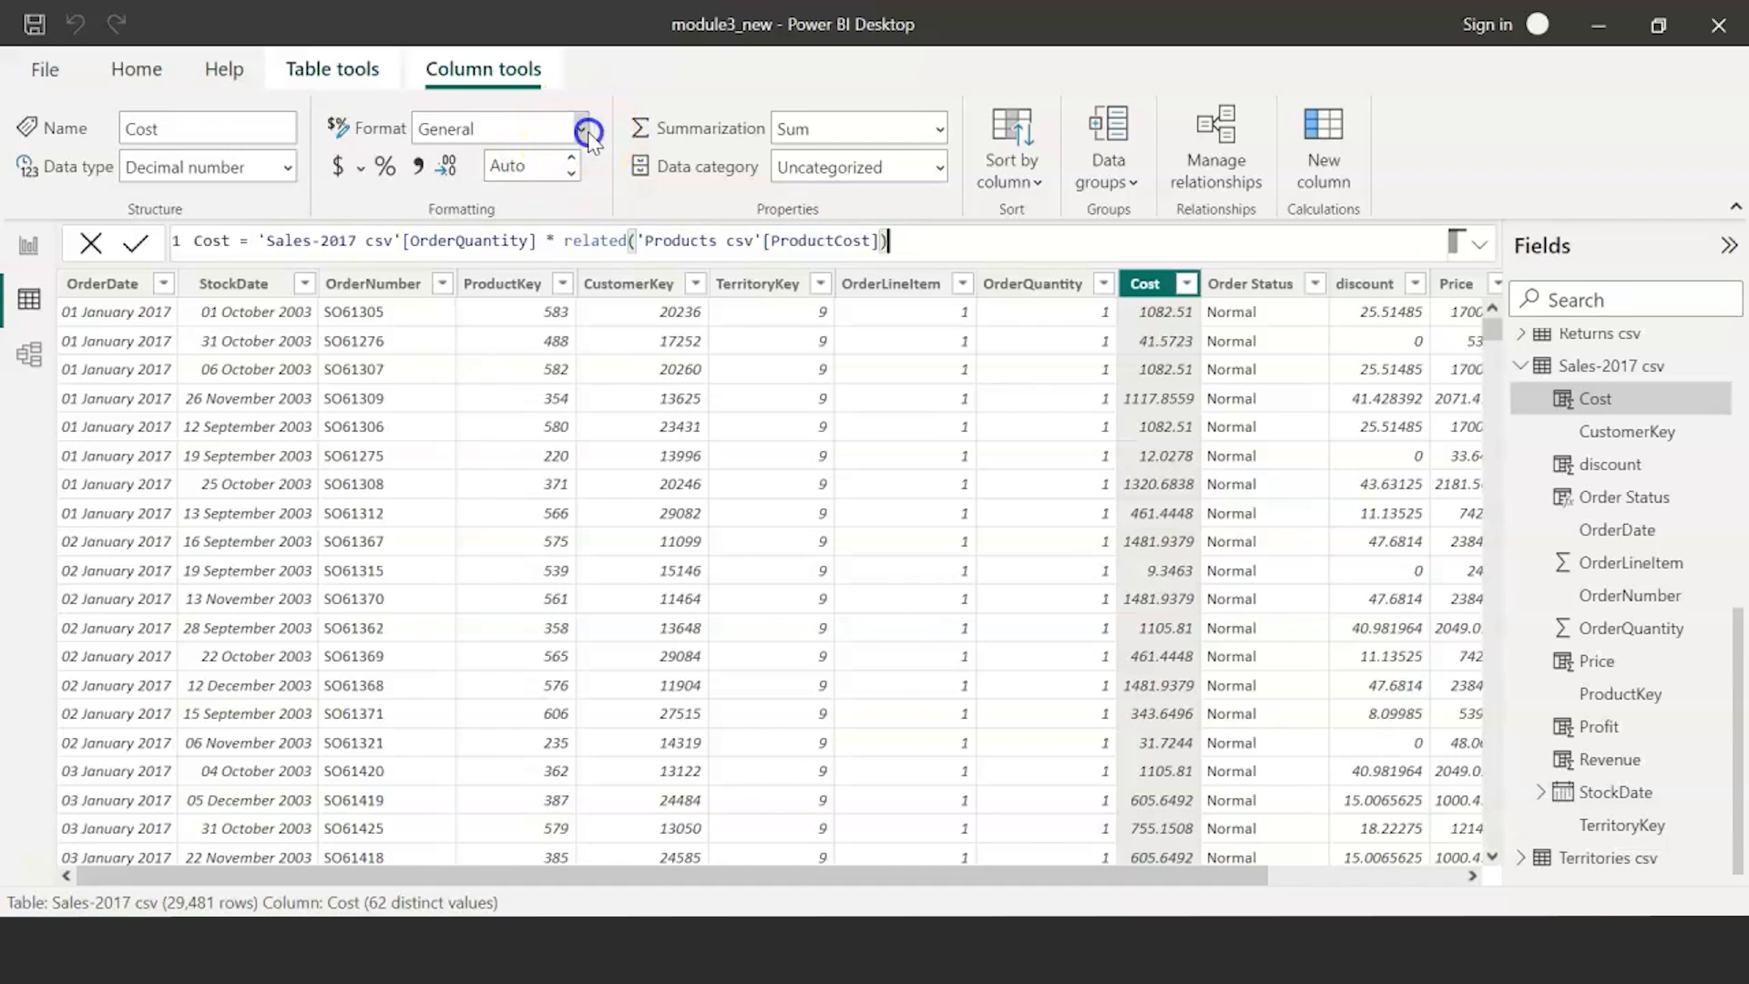
{"action": "left_click", "coordinate": [545, 193]}
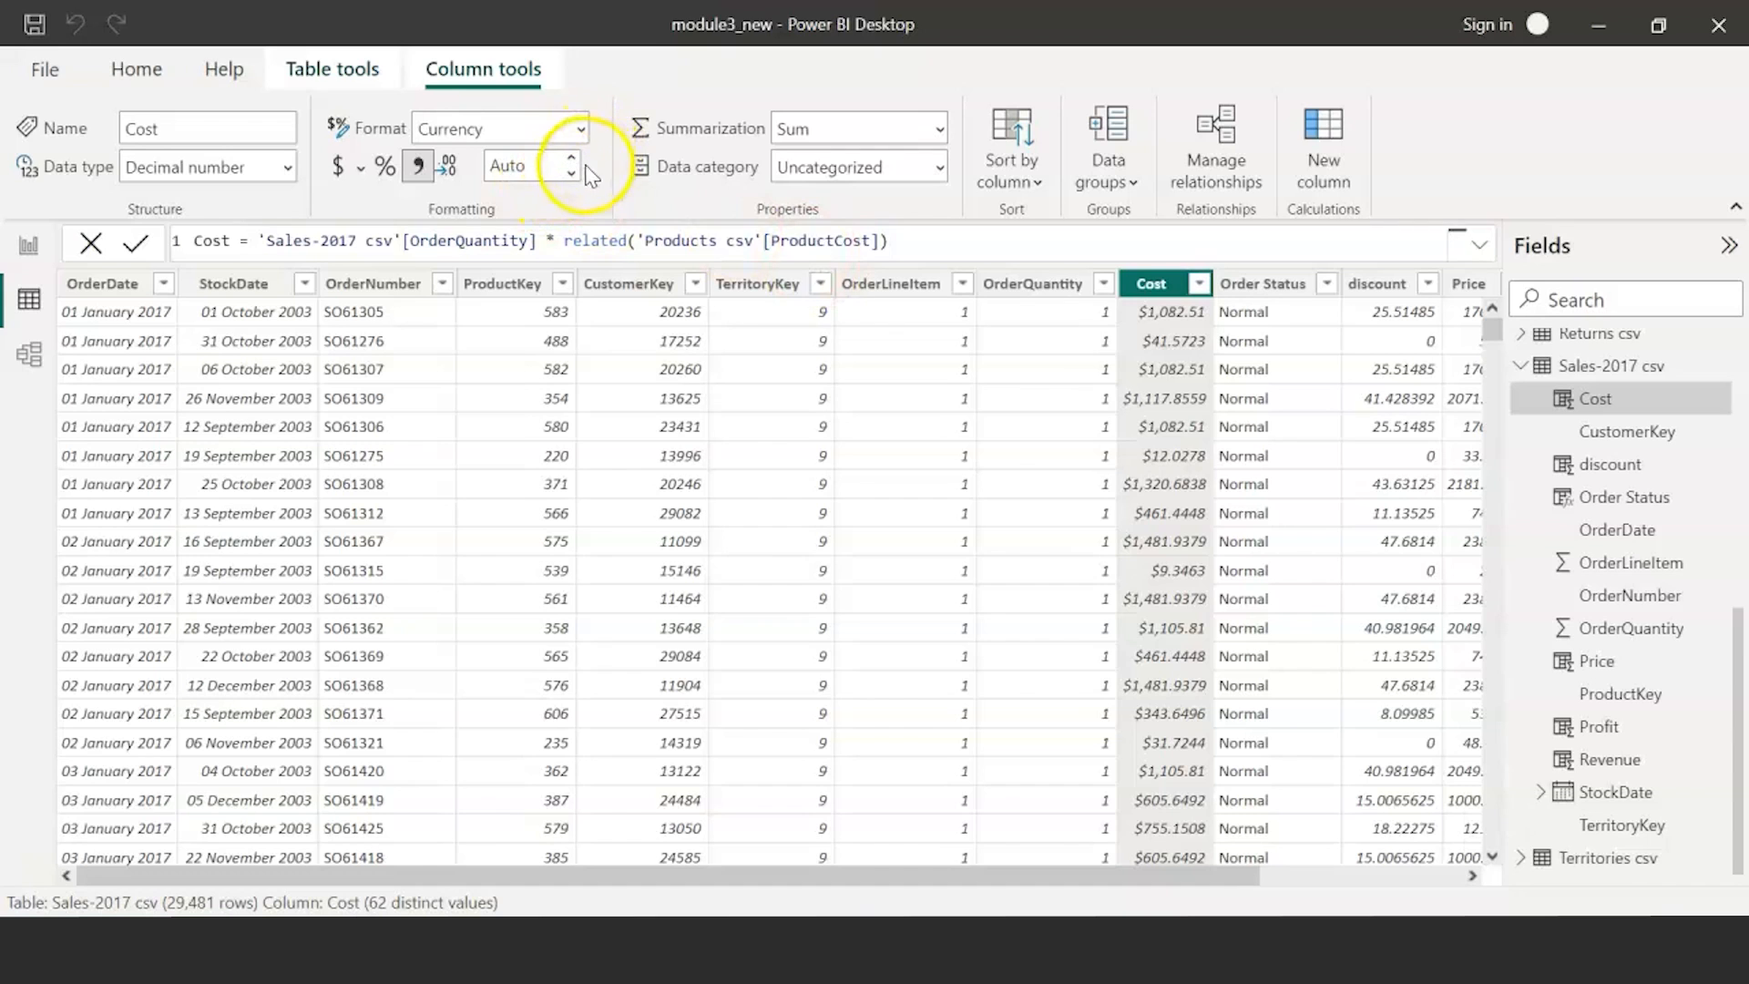
- Check the format of the Date column in Calendar csv and browse the fields of Customers_Details
{"action": "scroll", "coordinate": [1651, 562], "scroll_direction": "up", "scroll_amount": 10}
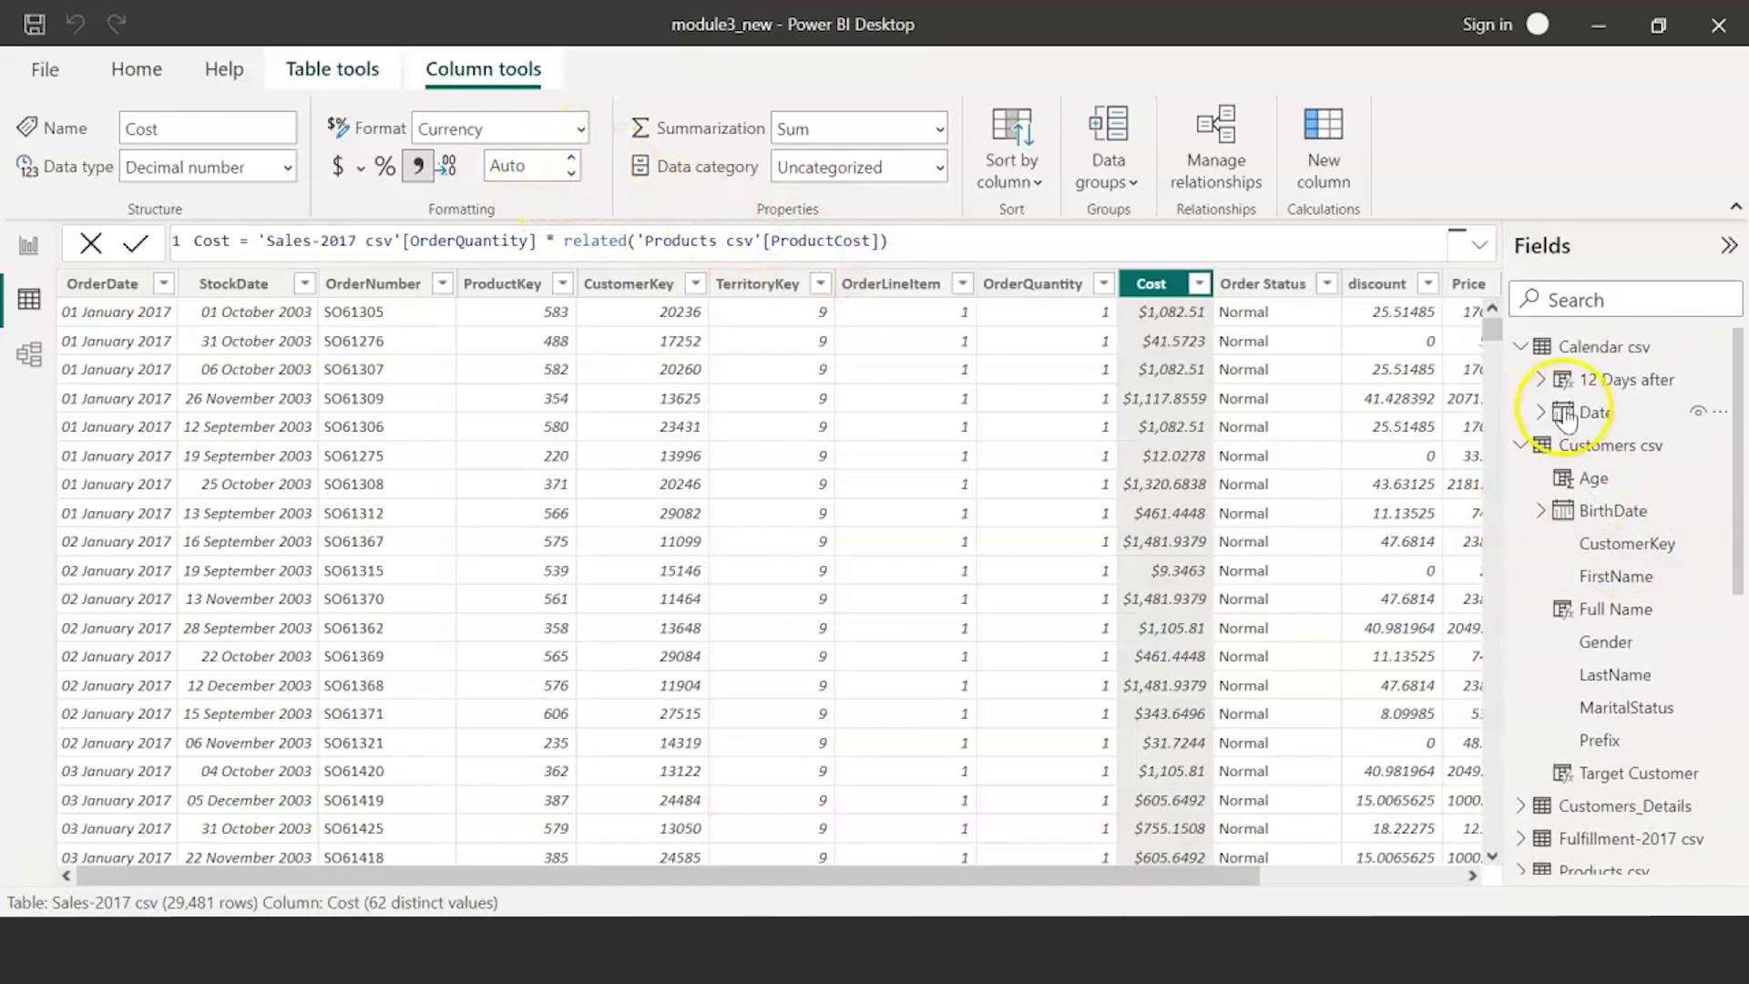
{"action": "left_click", "coordinate": [1604, 414]}
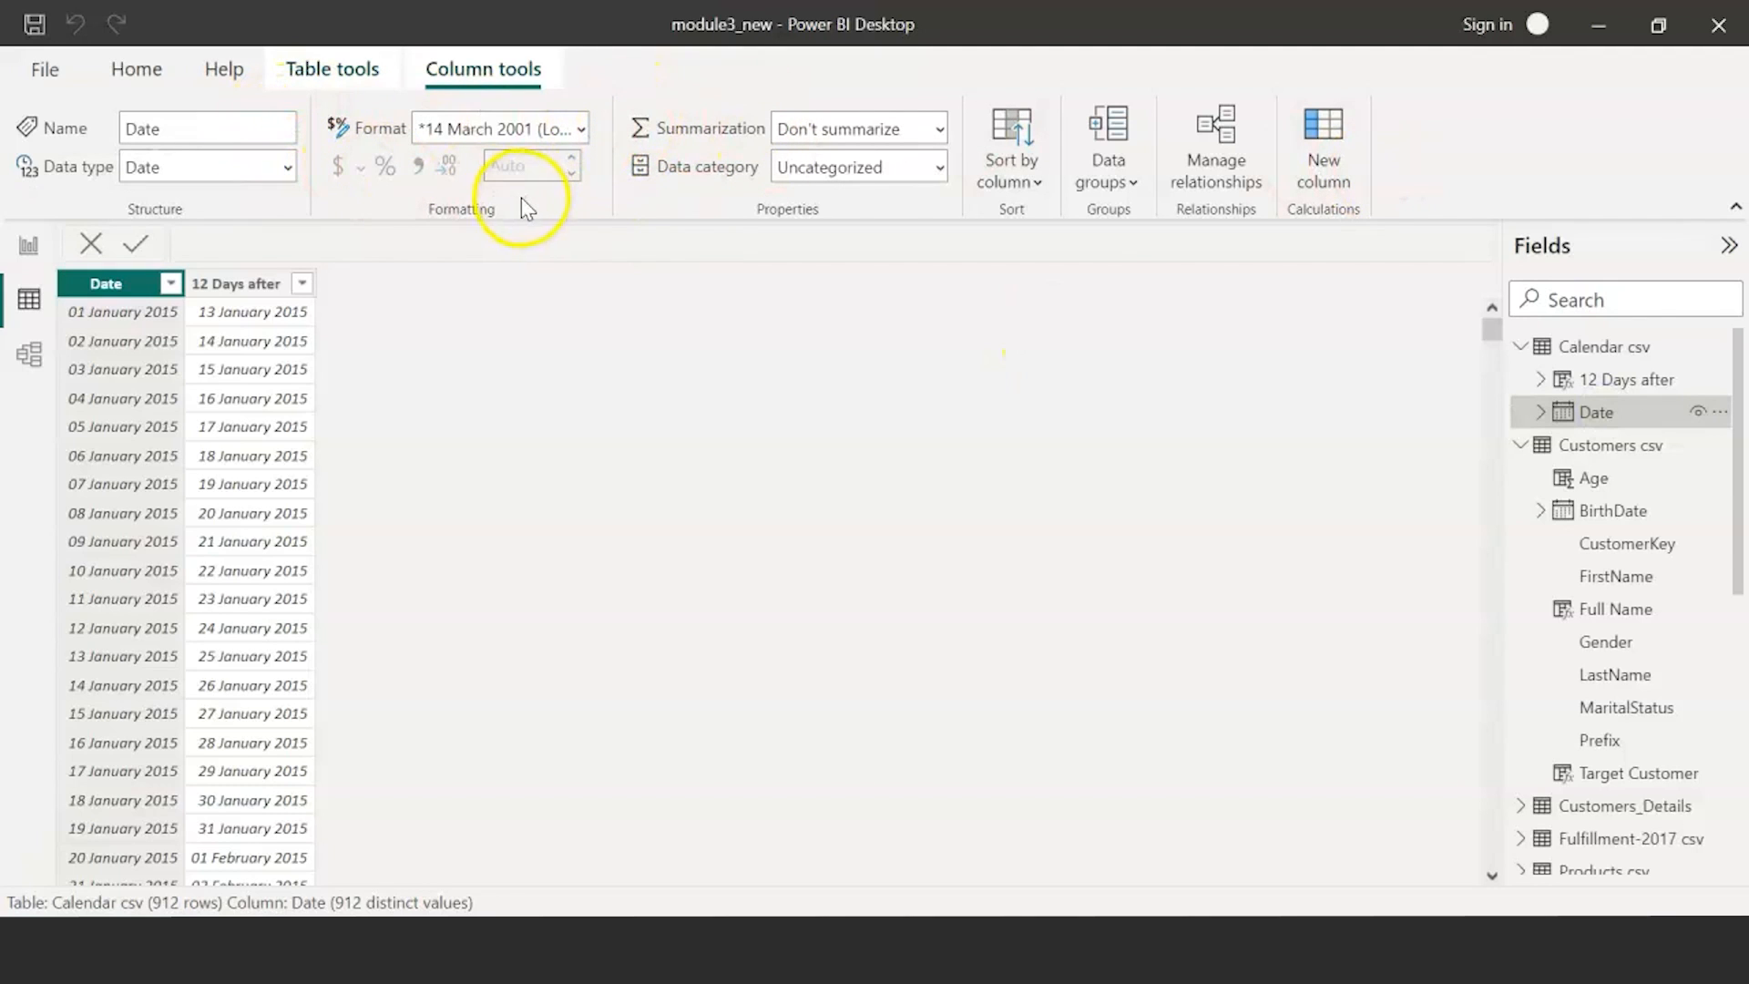
{"action": "scroll", "coordinate": [1660, 652], "scroll_direction": "down", "scroll_amount": 3}
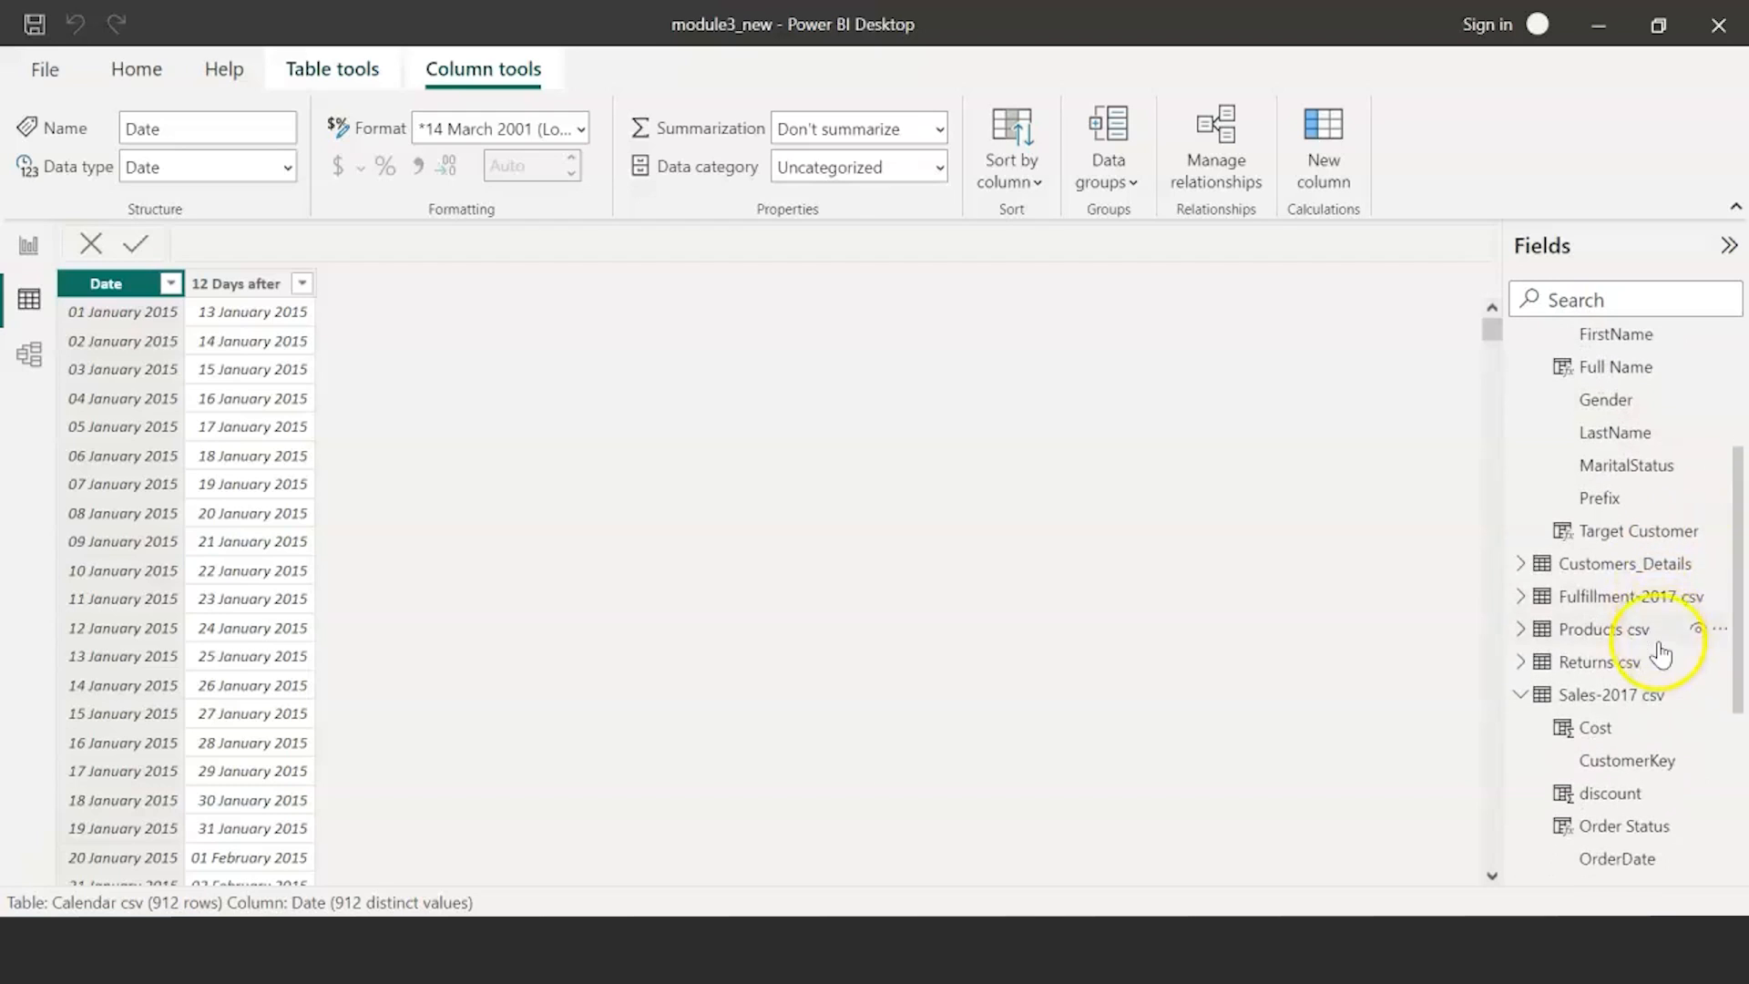
{"action": "left_click", "coordinate": [1518, 561]}
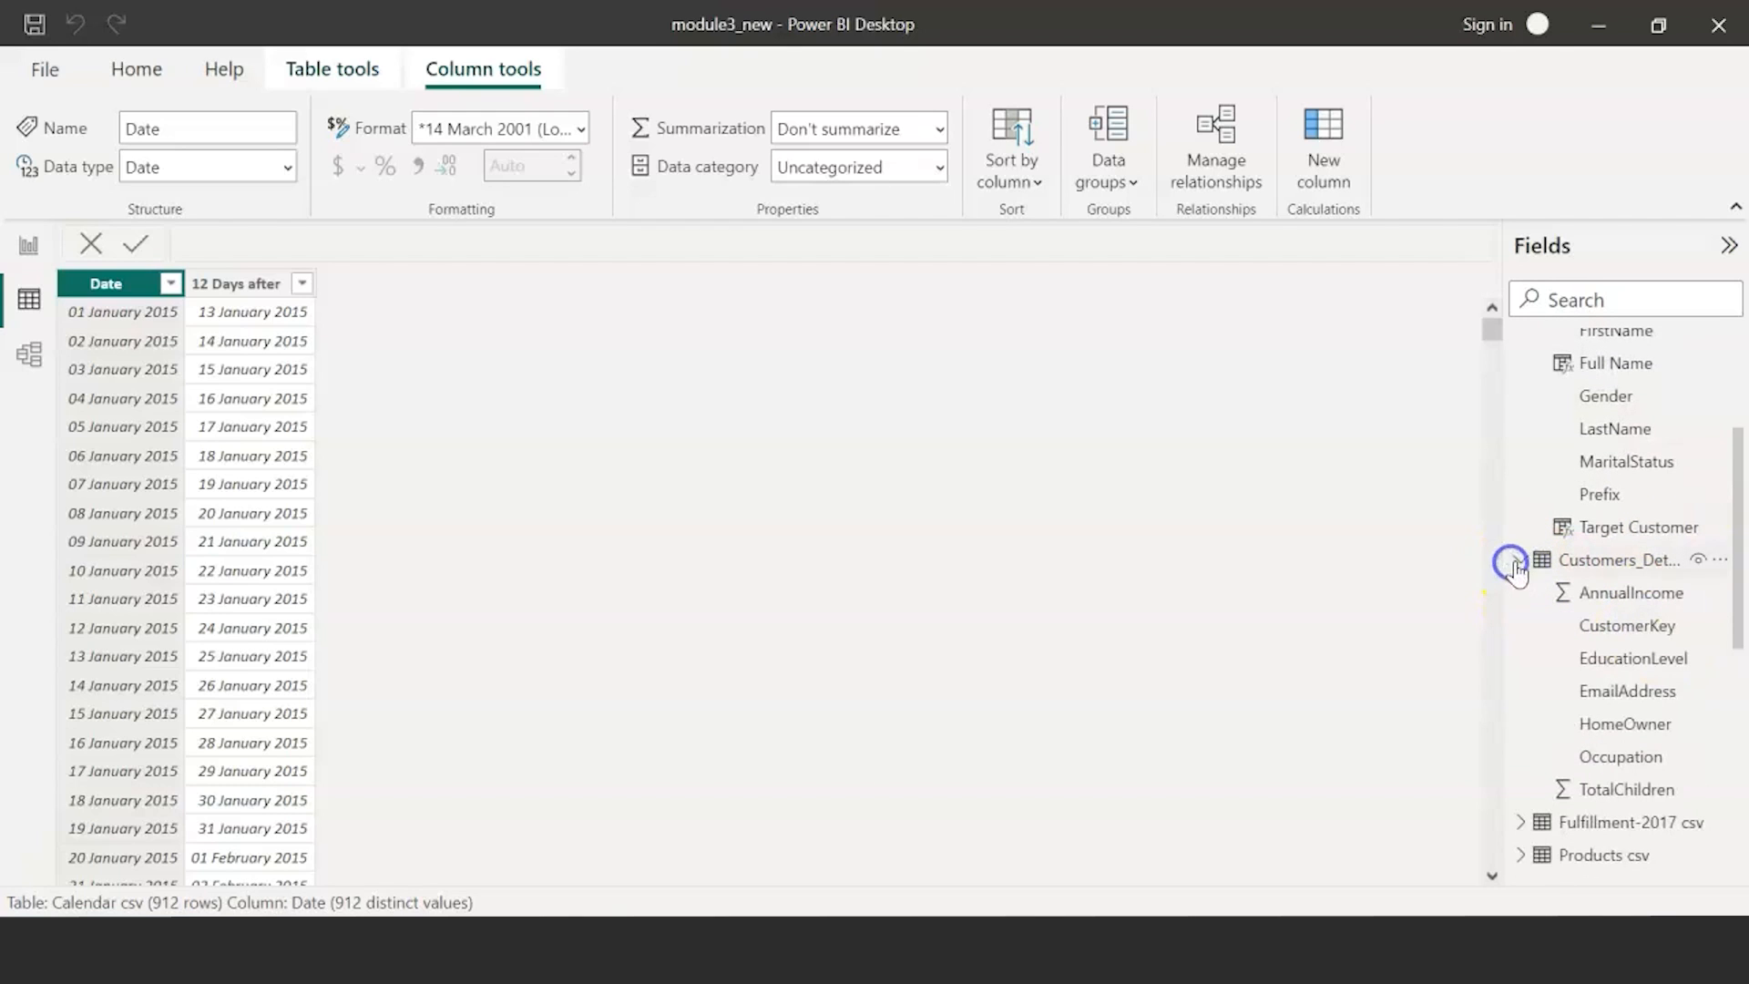
{"action": "left_click", "coordinate": [1516, 563]}
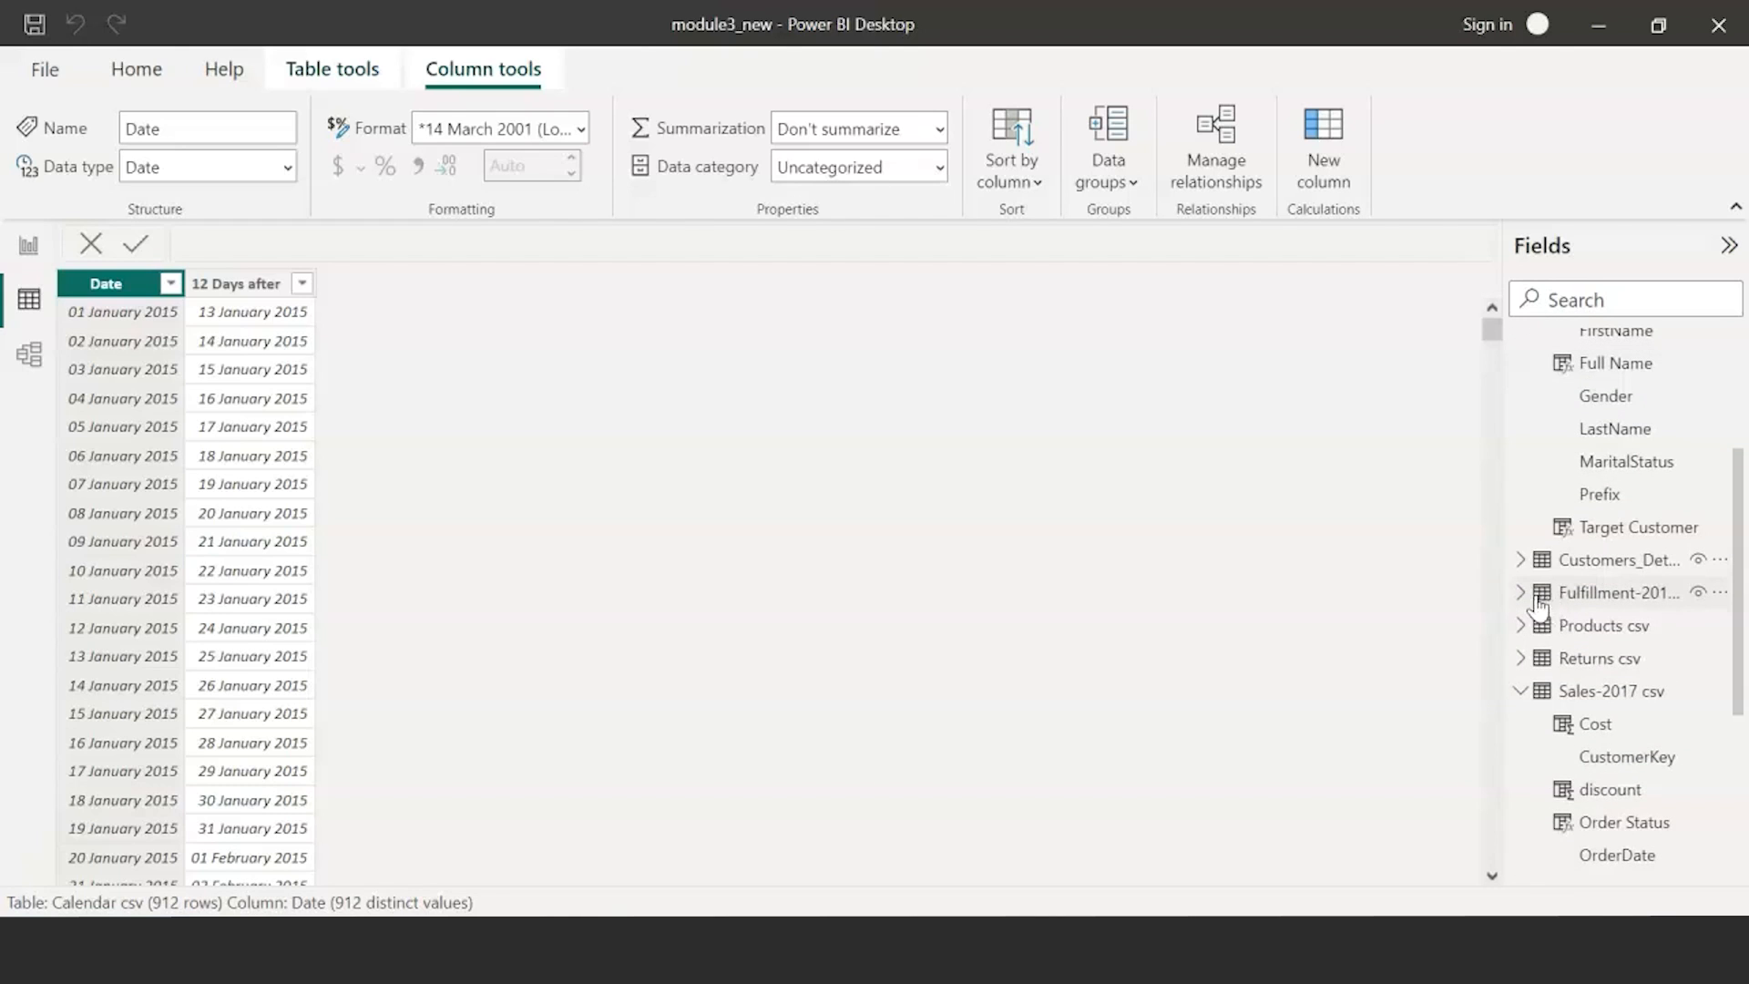
{"action": "left_click", "coordinate": [1520, 563]}
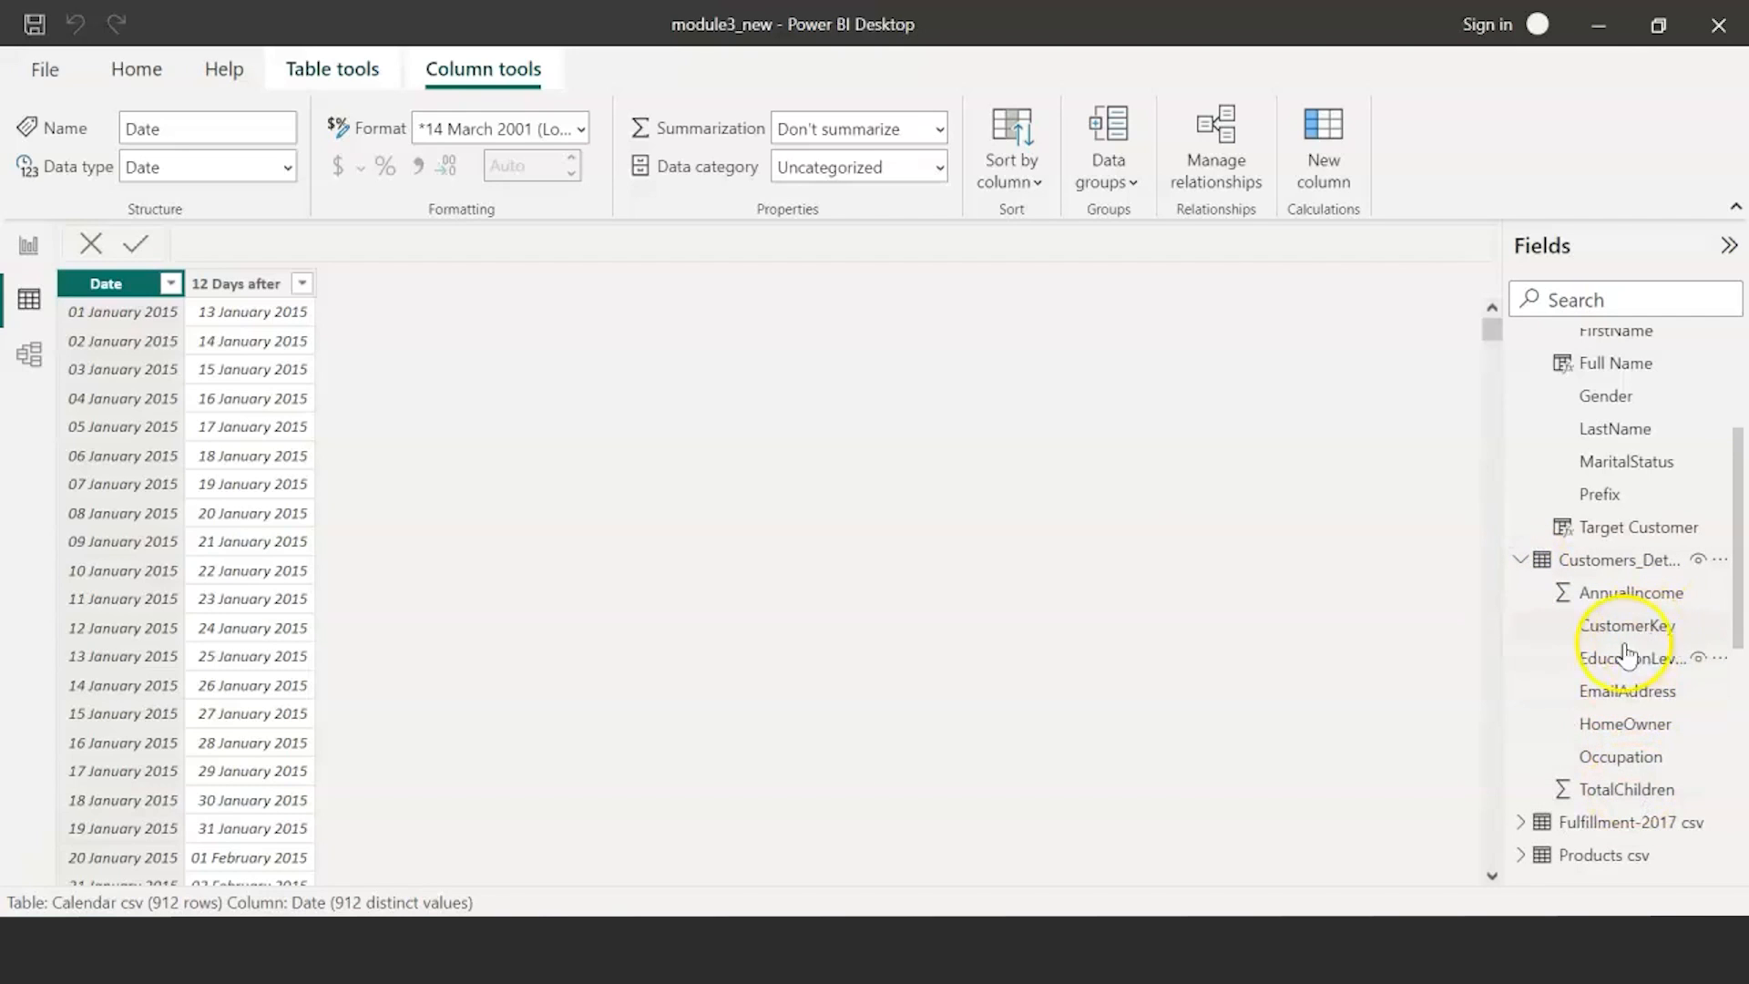
{"action": "scroll", "coordinate": [1644, 602], "scroll_direction": "up", "scroll_amount": 3}
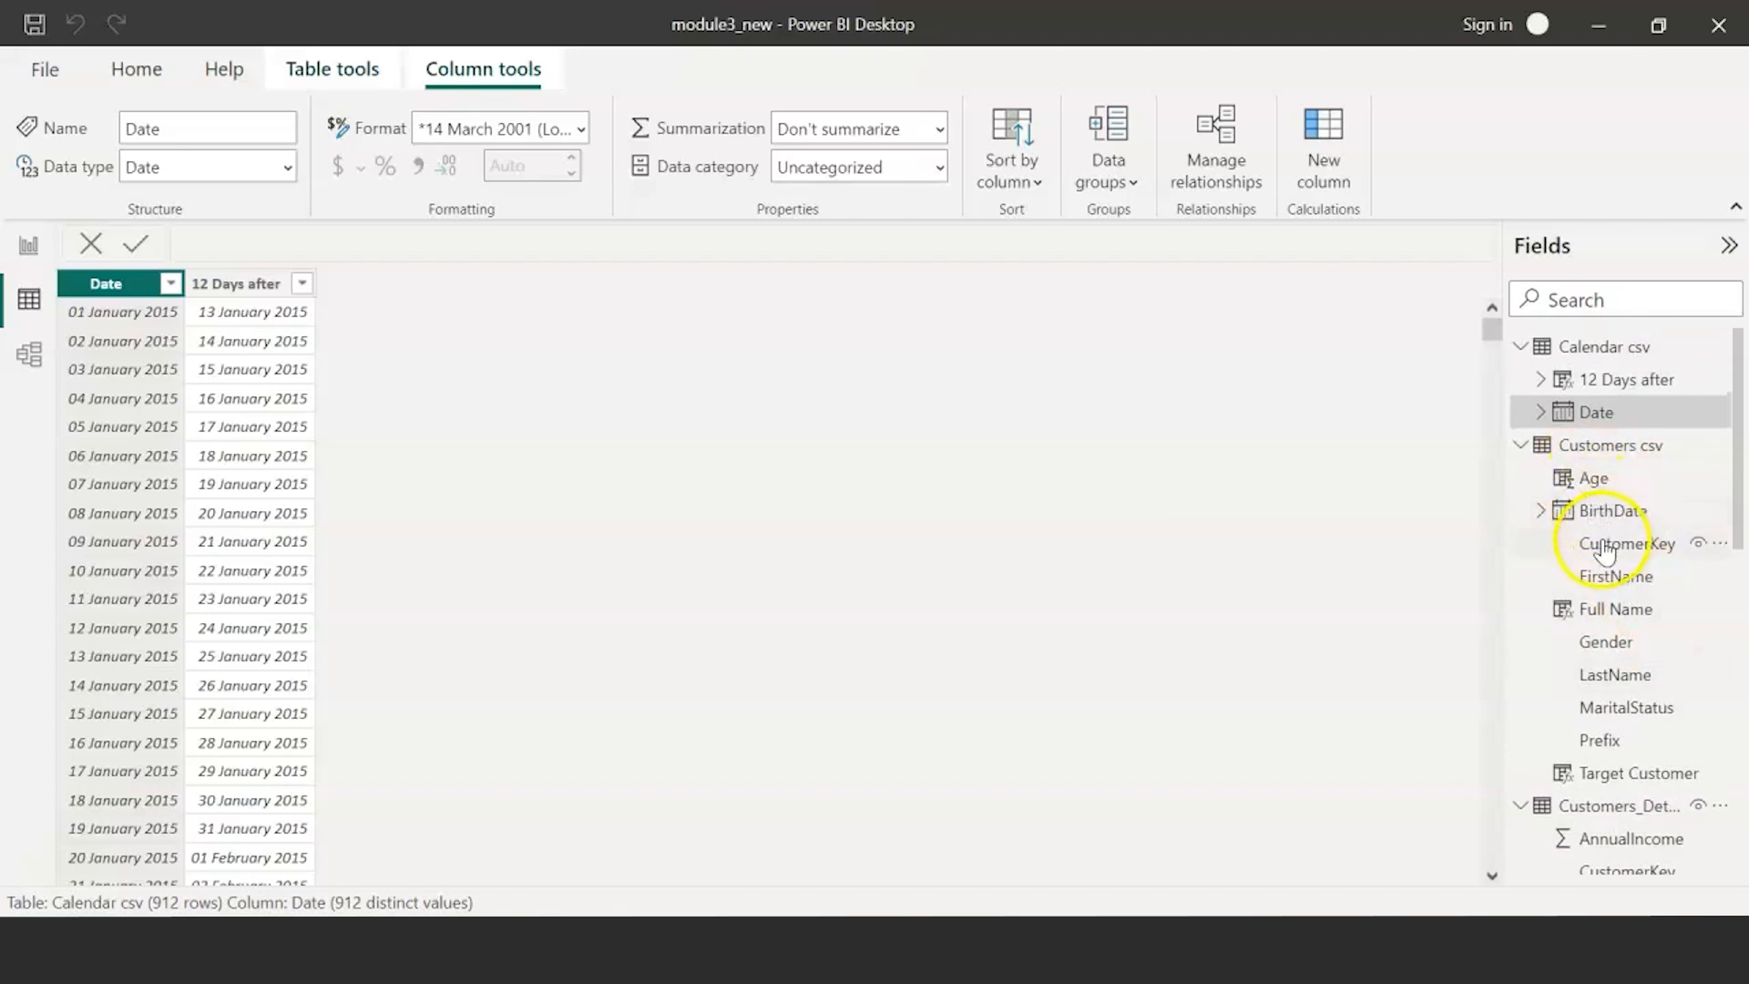
- Check the format and data type settings of the Full Name column in Customers csv
{"action": "left_click", "coordinate": [1609, 578]}
{"action": "left_click", "coordinate": [1609, 609]}
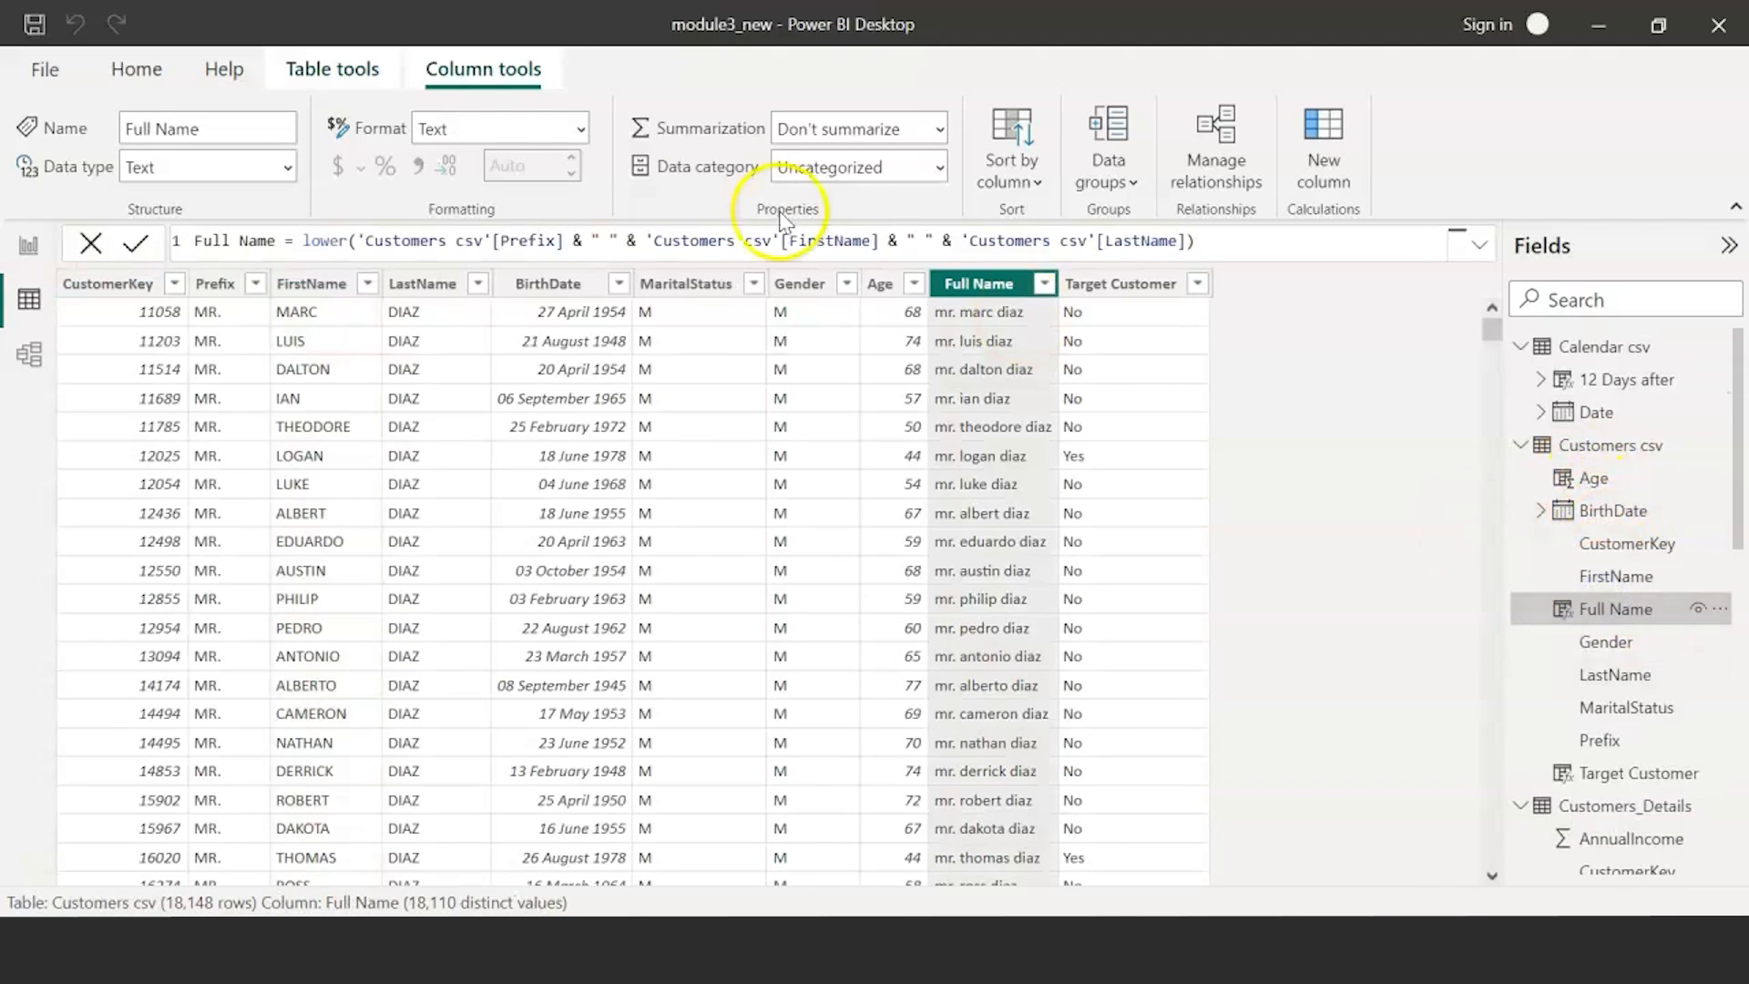
{"action": "left_click", "coordinate": [576, 128]}
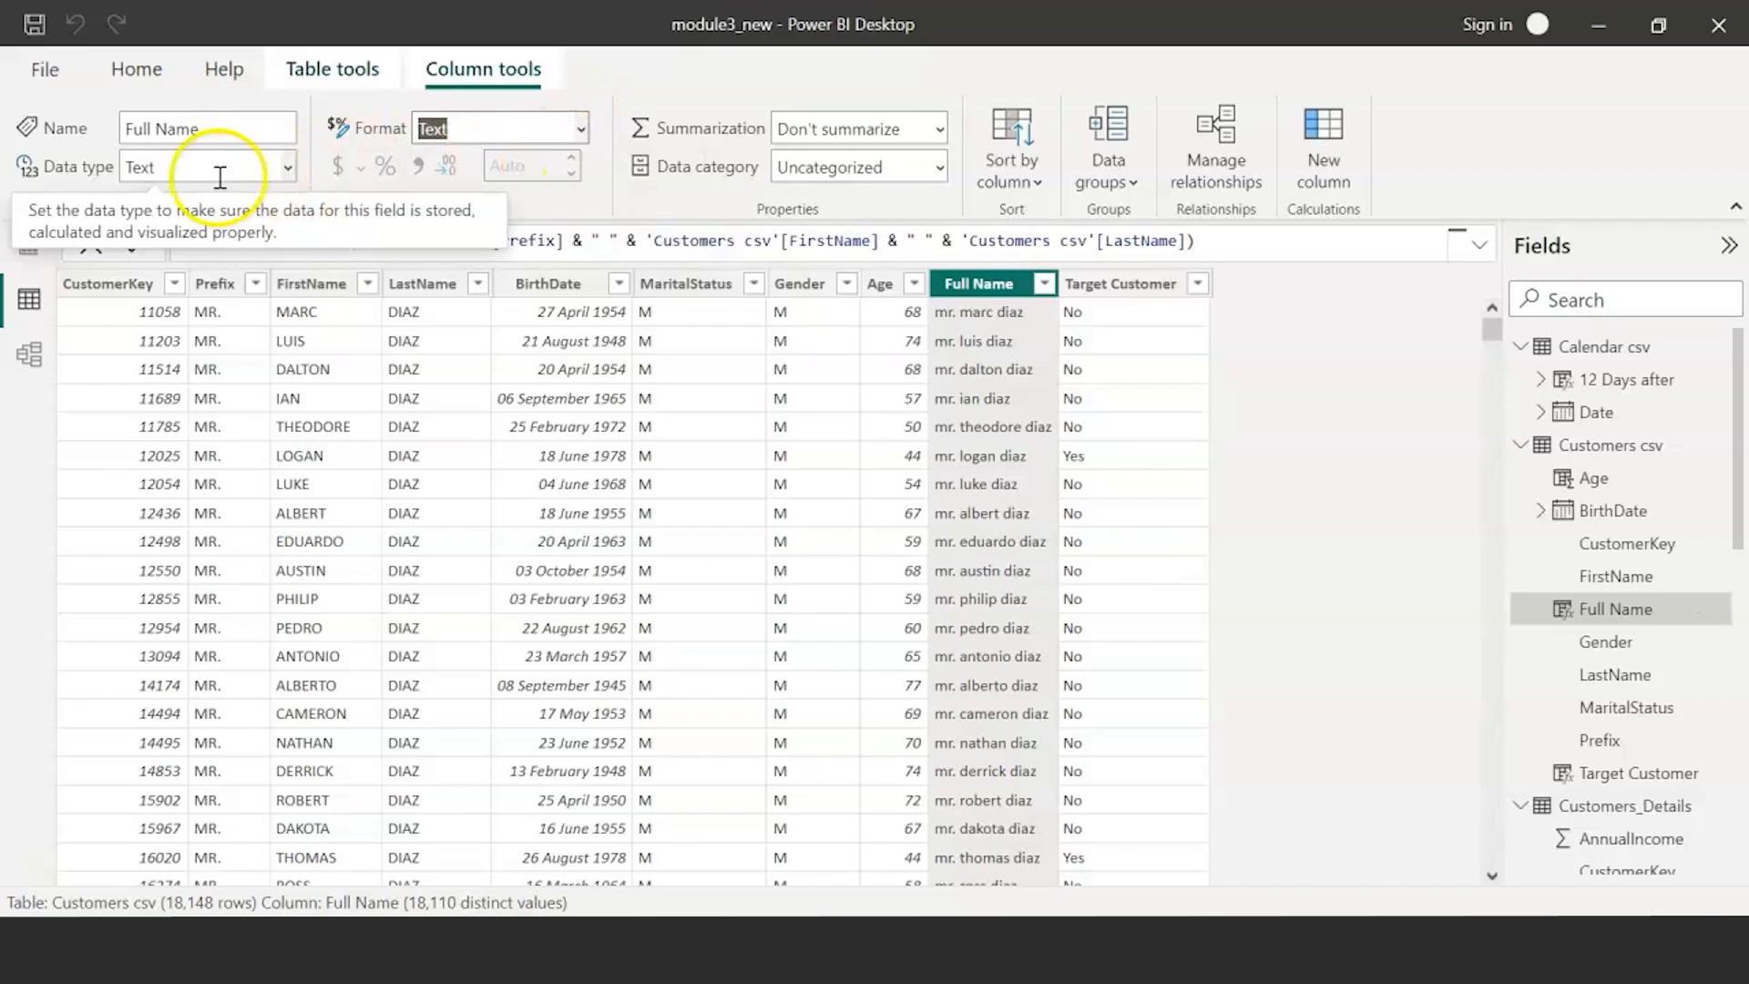
{"action": "left_click", "coordinate": [277, 172]}
{"action": "left_click", "coordinate": [1099, 261]}
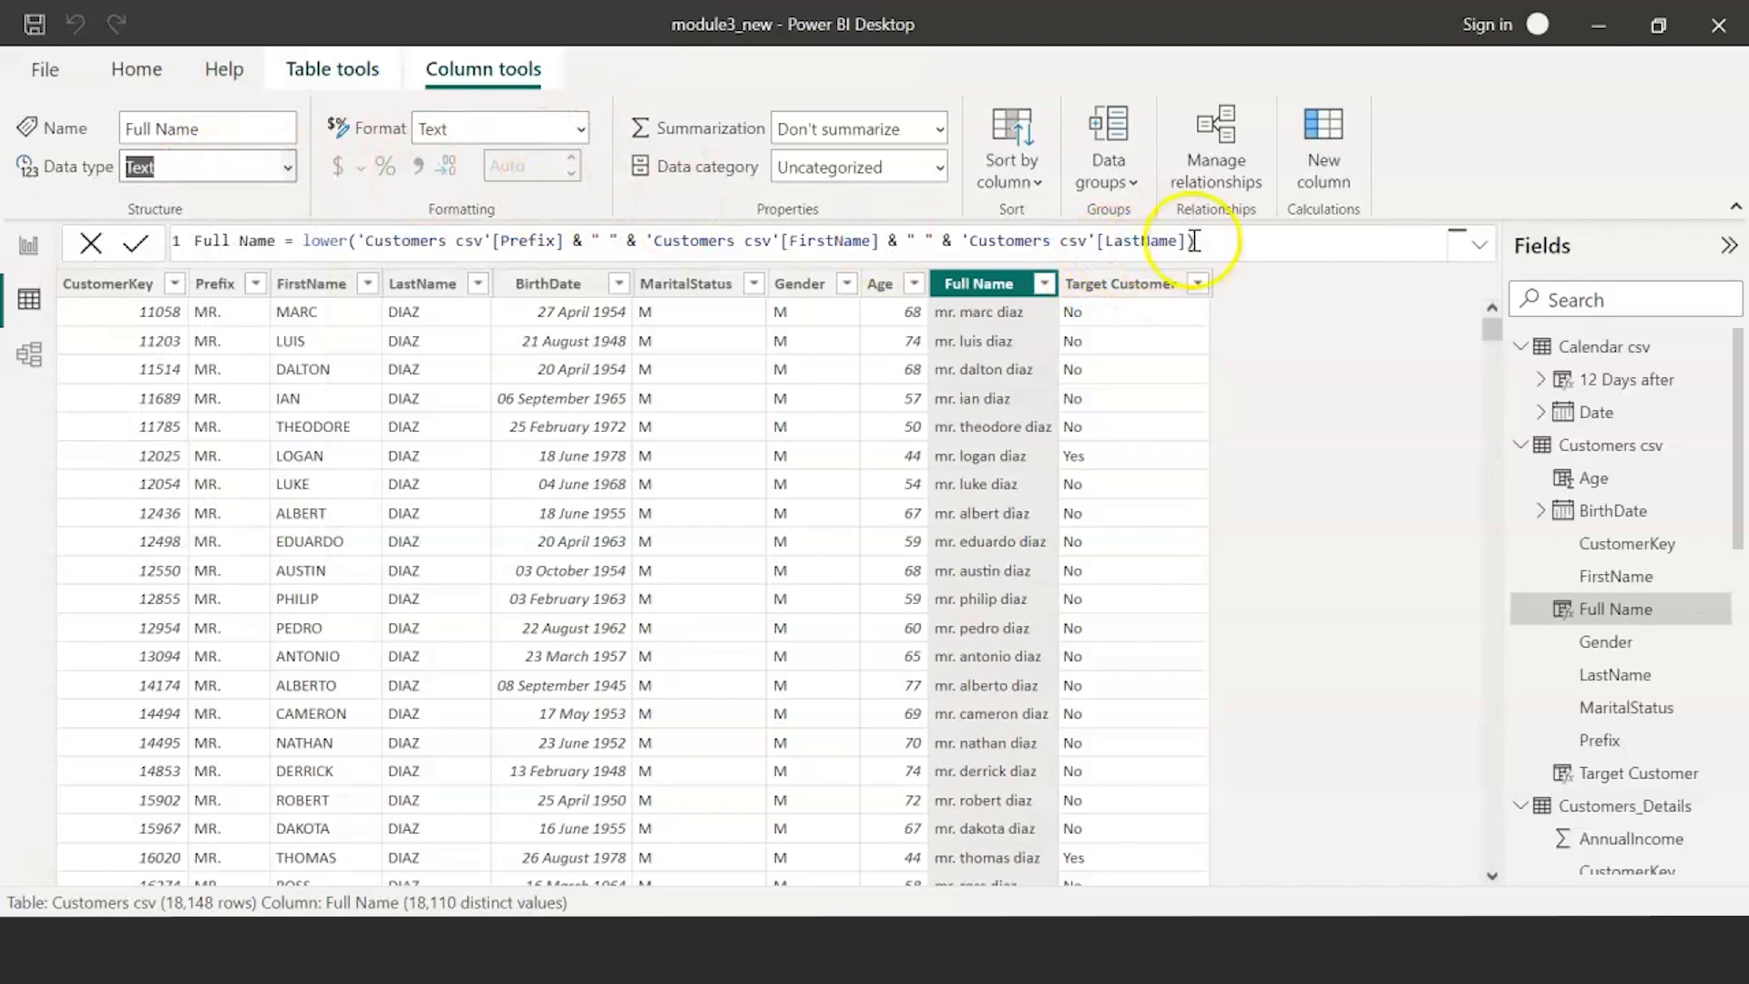
- Review the date formats available for the Date column of Calendar csv, leaving its format as is
{"action": "left_click", "coordinate": [1560, 410]}
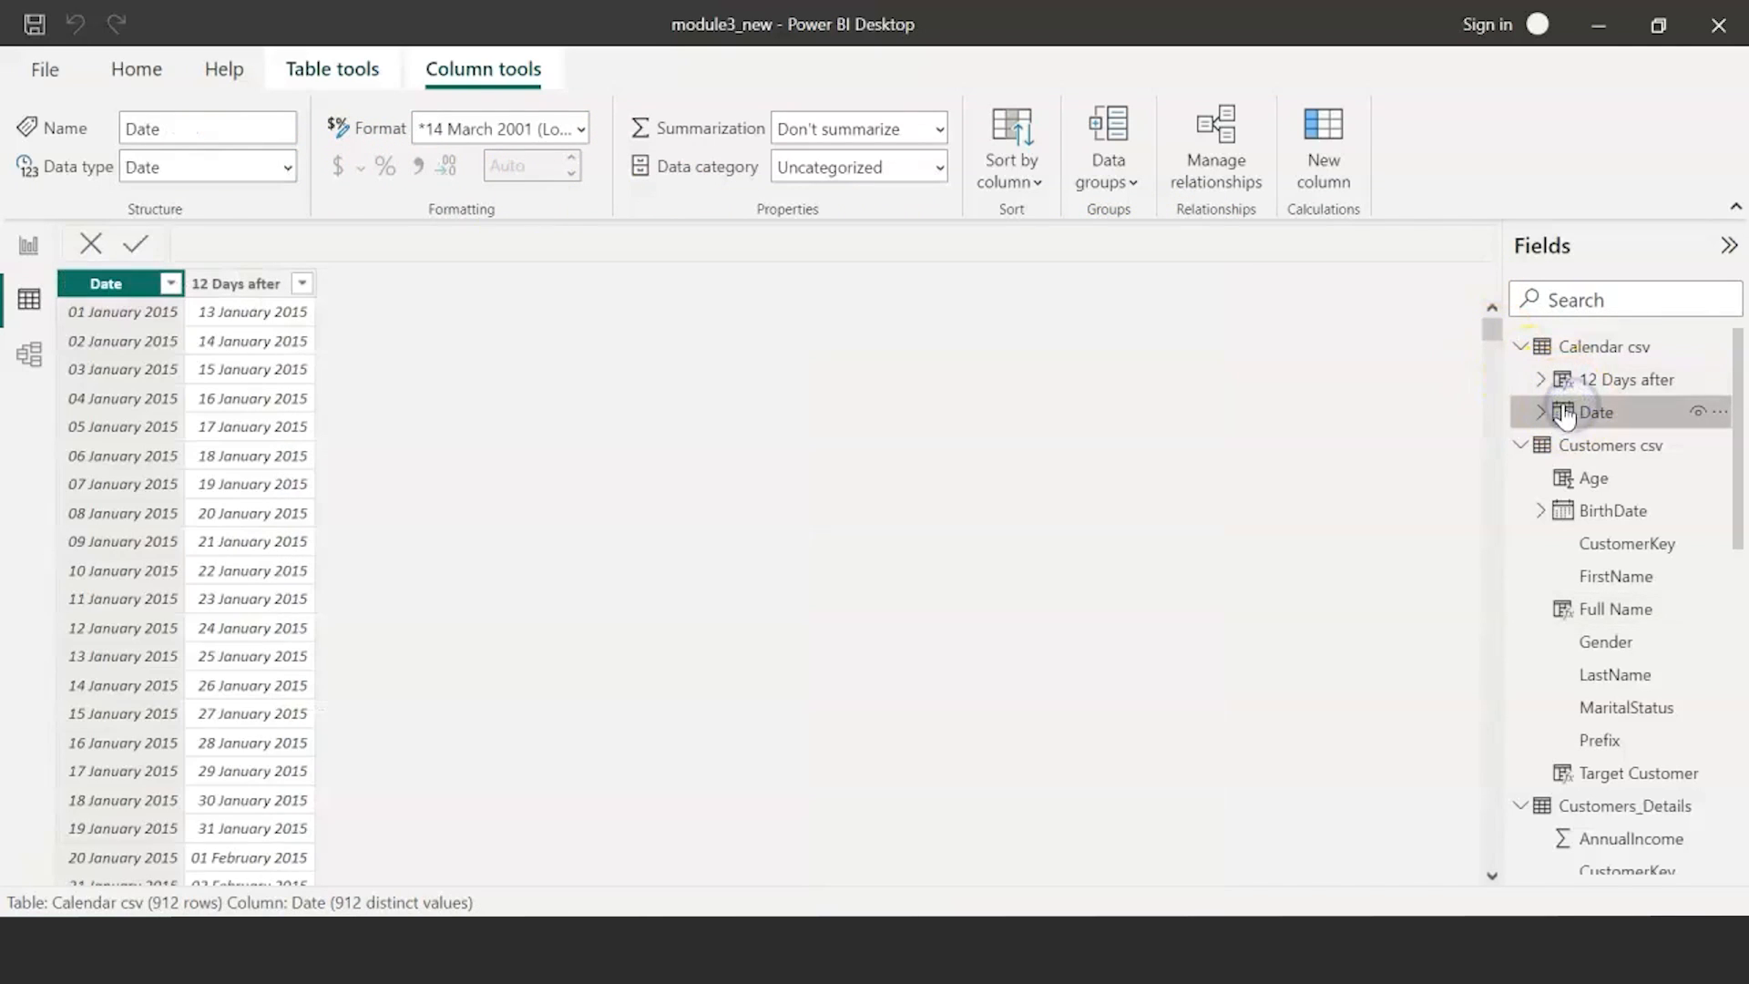
{"action": "left_click", "coordinate": [583, 129]}
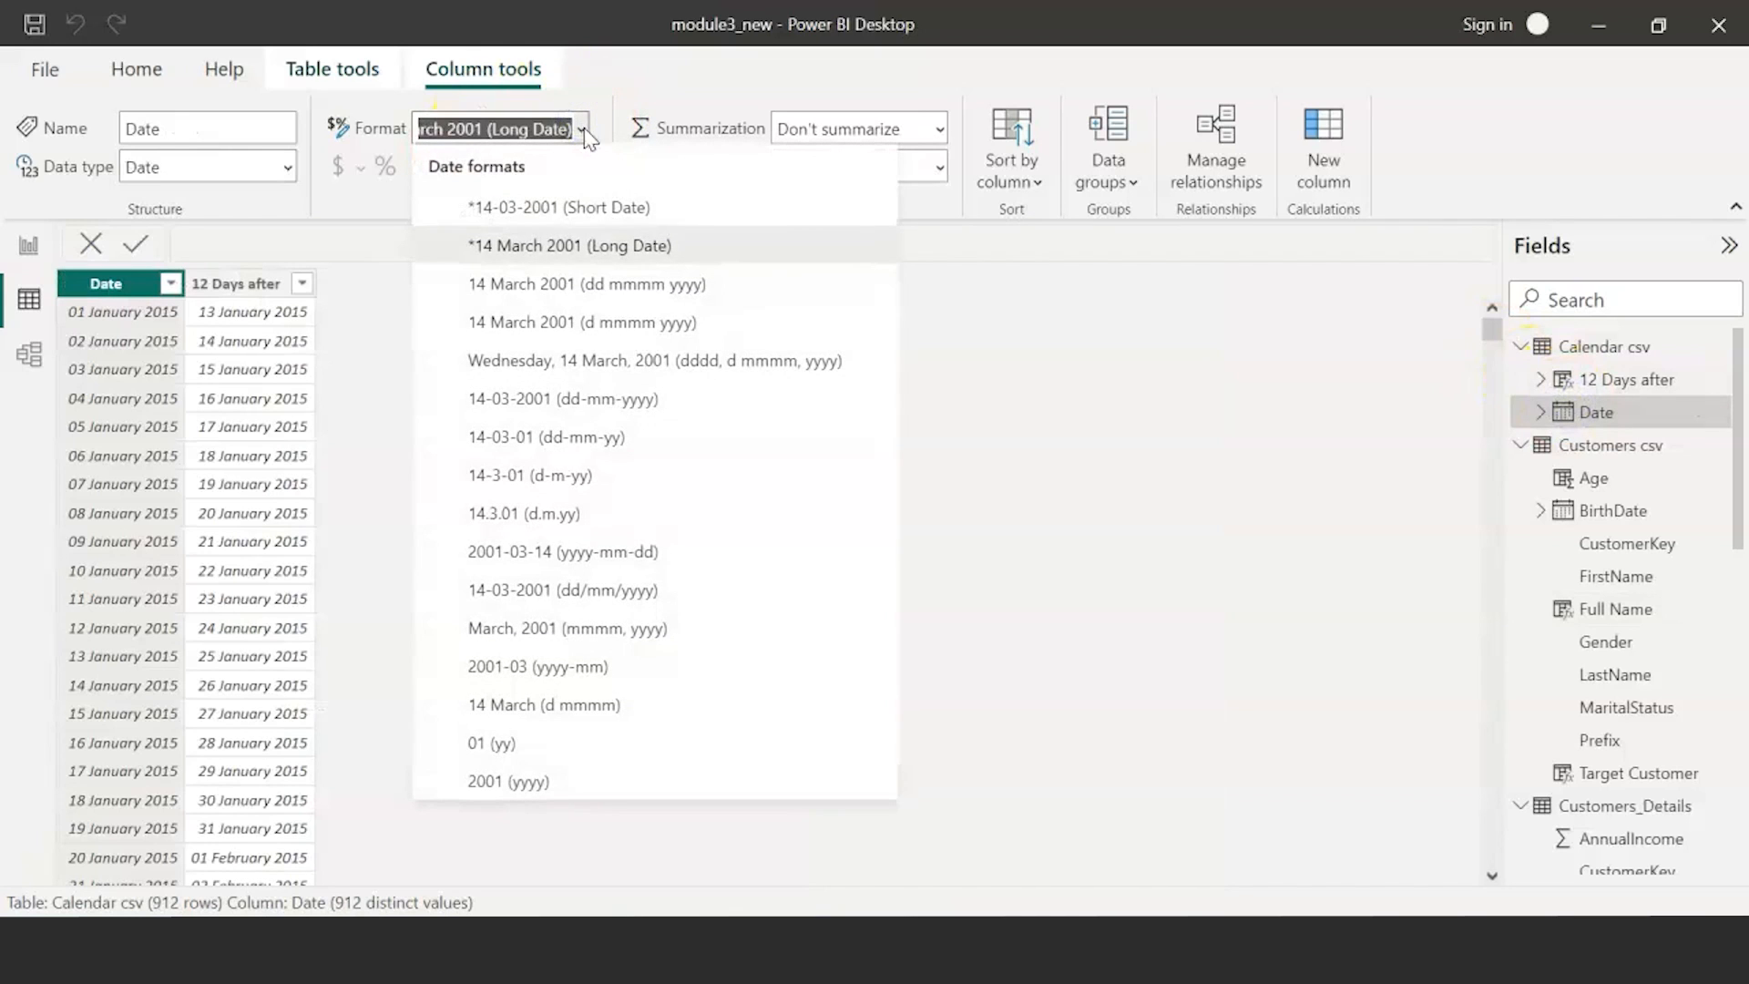
{"action": "left_click", "coordinate": [1066, 333]}
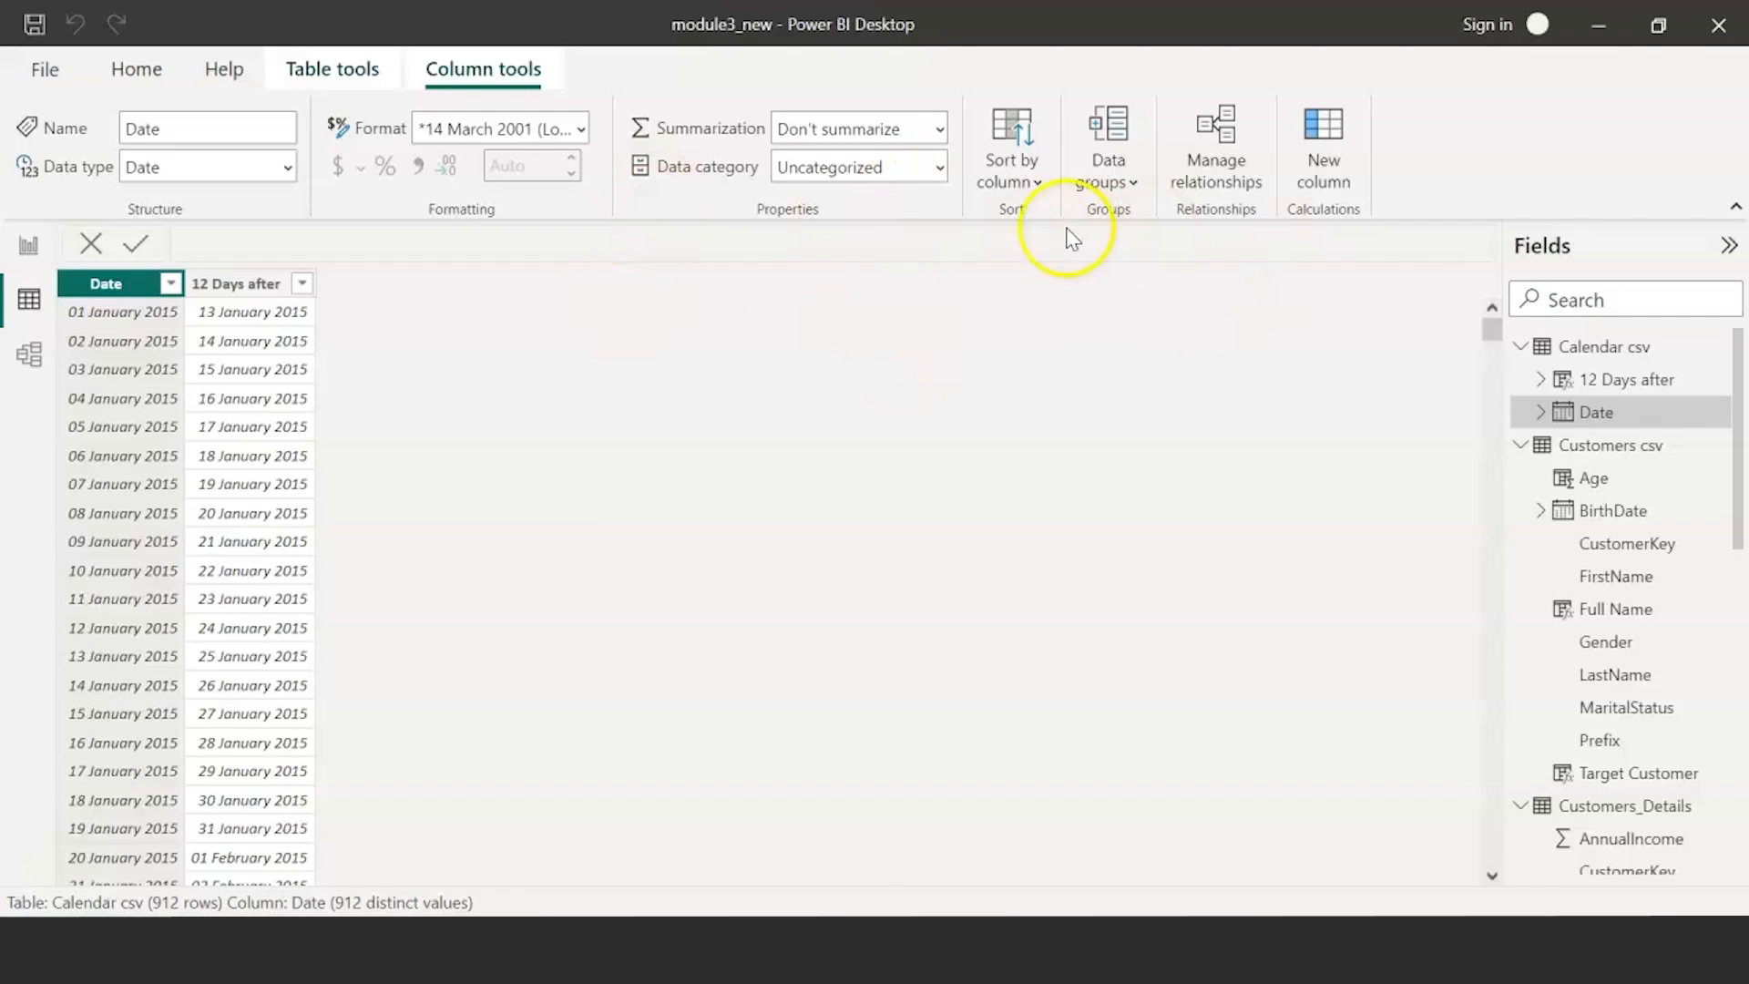
- Add another calculated column to Calendar csv and name it 8 month expiry
{"action": "left_click", "coordinate": [1316, 157]}
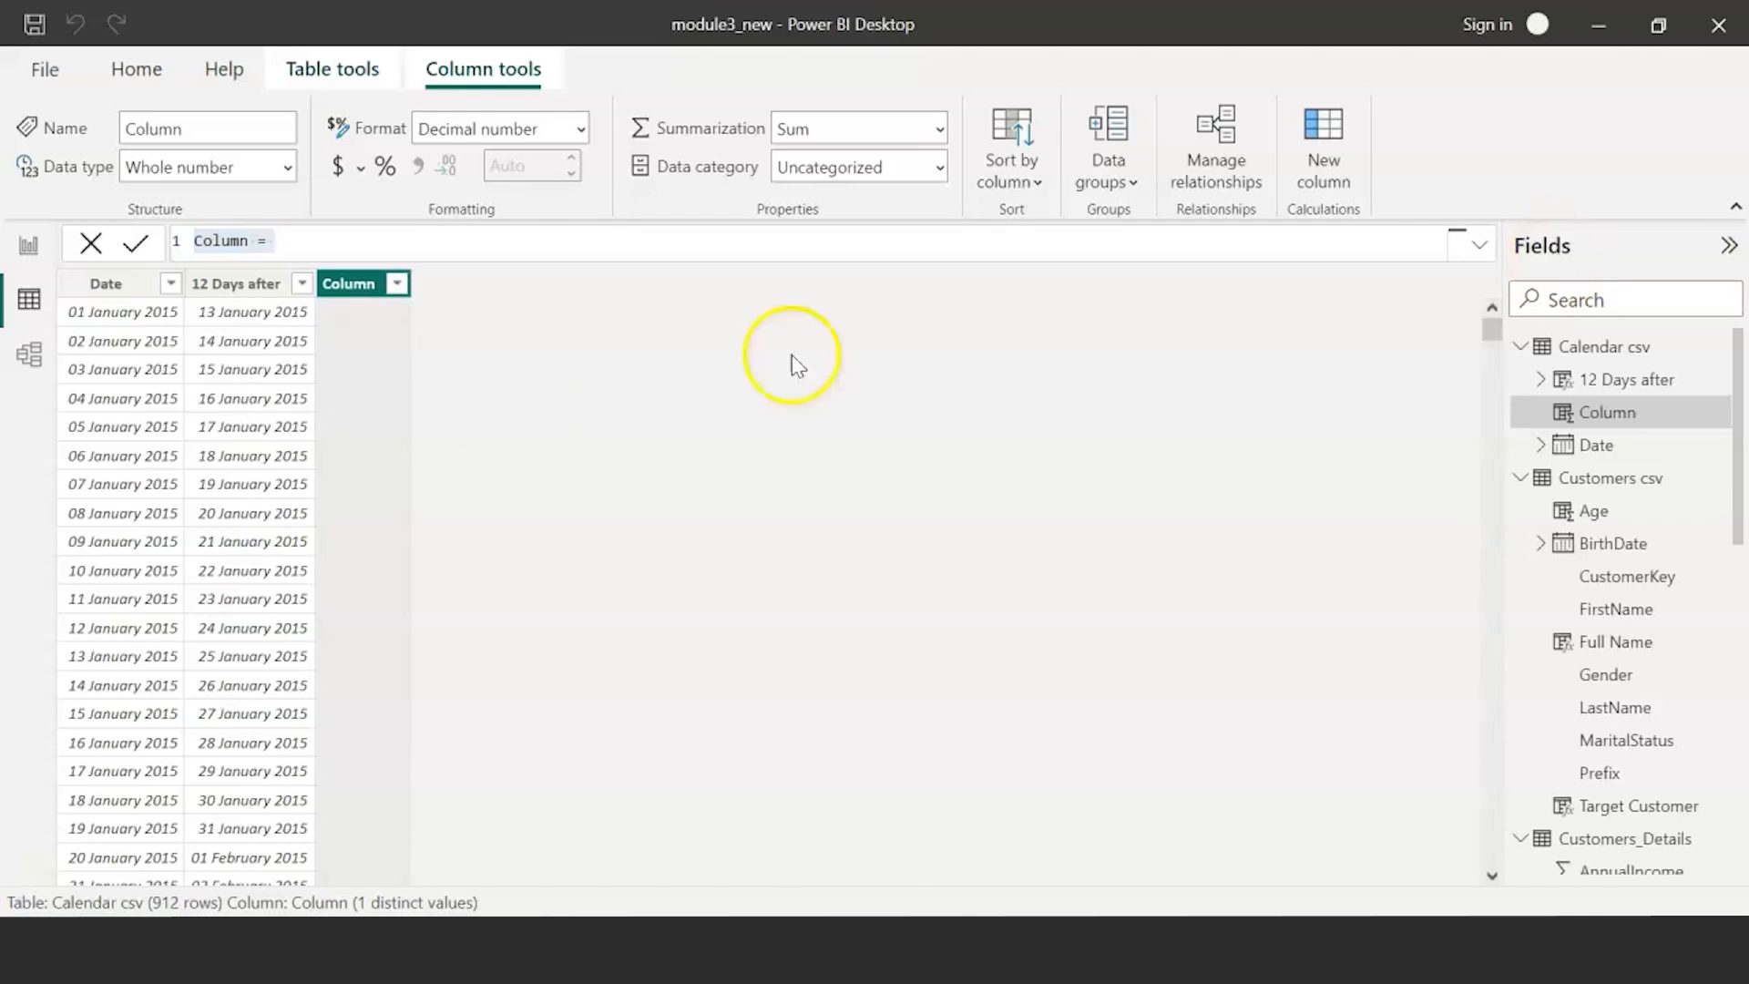
{"action": "double_click", "coordinate": [229, 255]}
{"action": "type", "text": "8 month expiry = "}
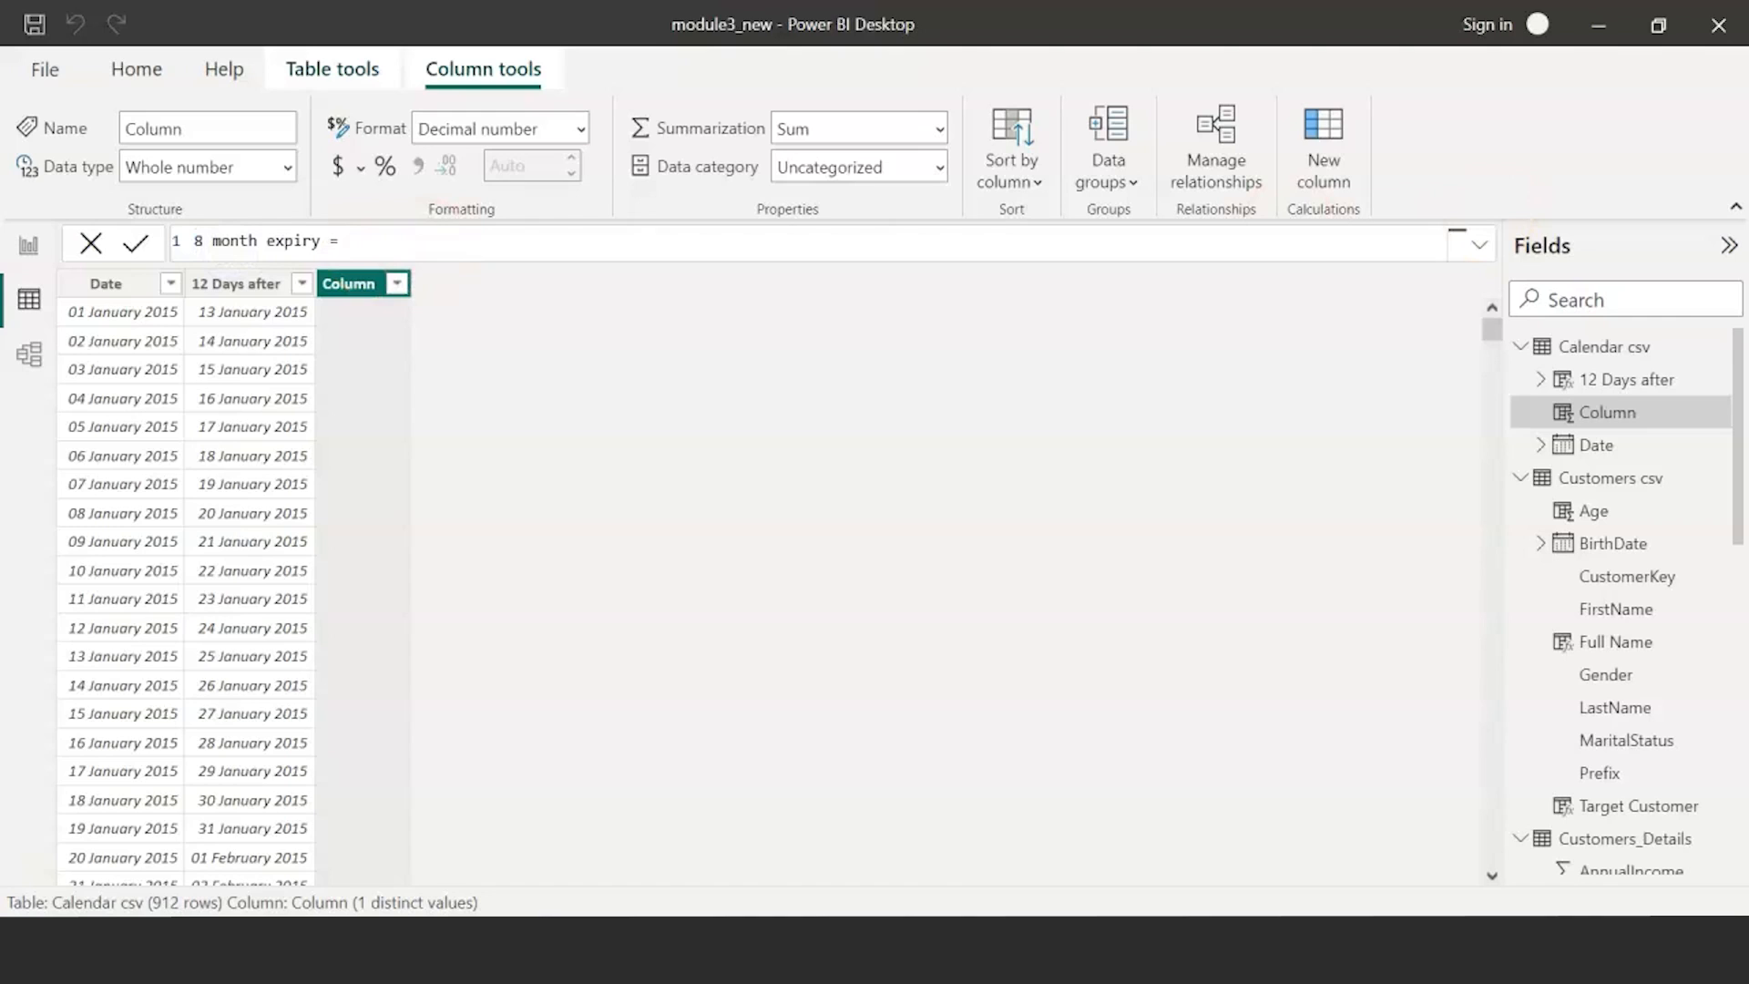
- Define the 8 month expiry column as EDATE('Calendar csv'[Date],8) and format it as 14 March 2001 (dd mmmm yyyy)
{"action": "type", "text": "edate(date"}
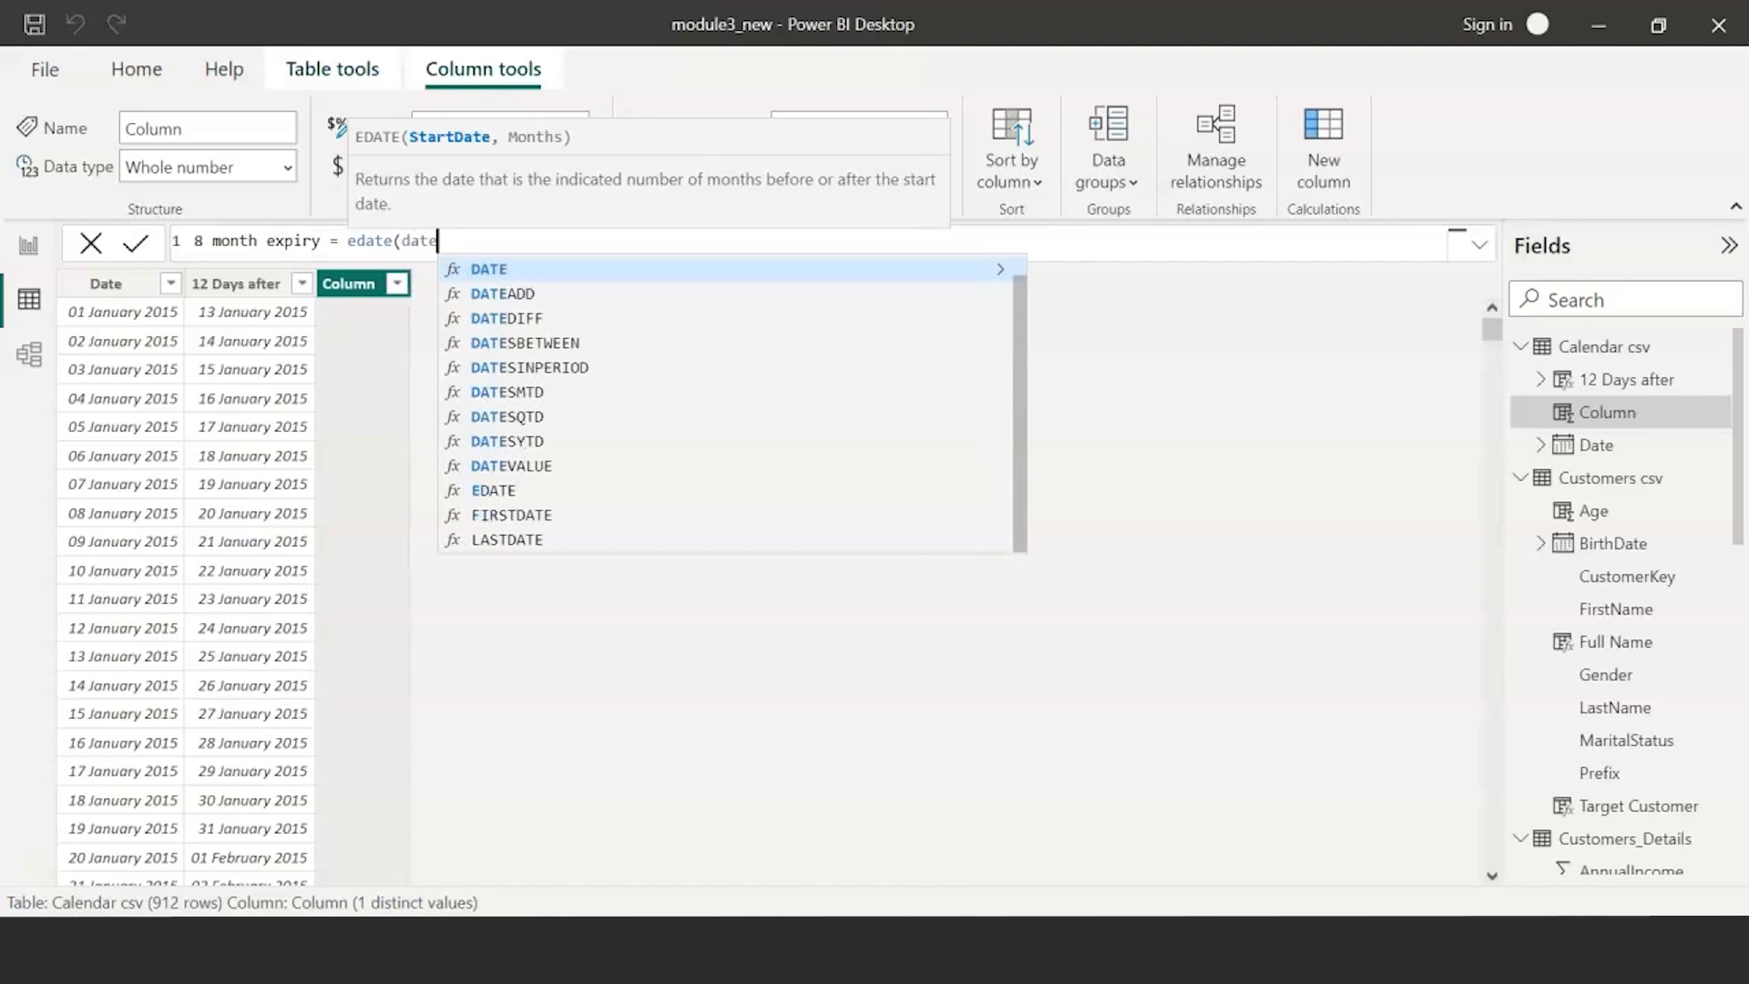
{"action": "key", "text": "BackSpace"}
{"action": "key", "text": "BackSpace"}
{"action": "key", "text": "BackSpace"}
{"action": "key", "text": "BackSpace"}
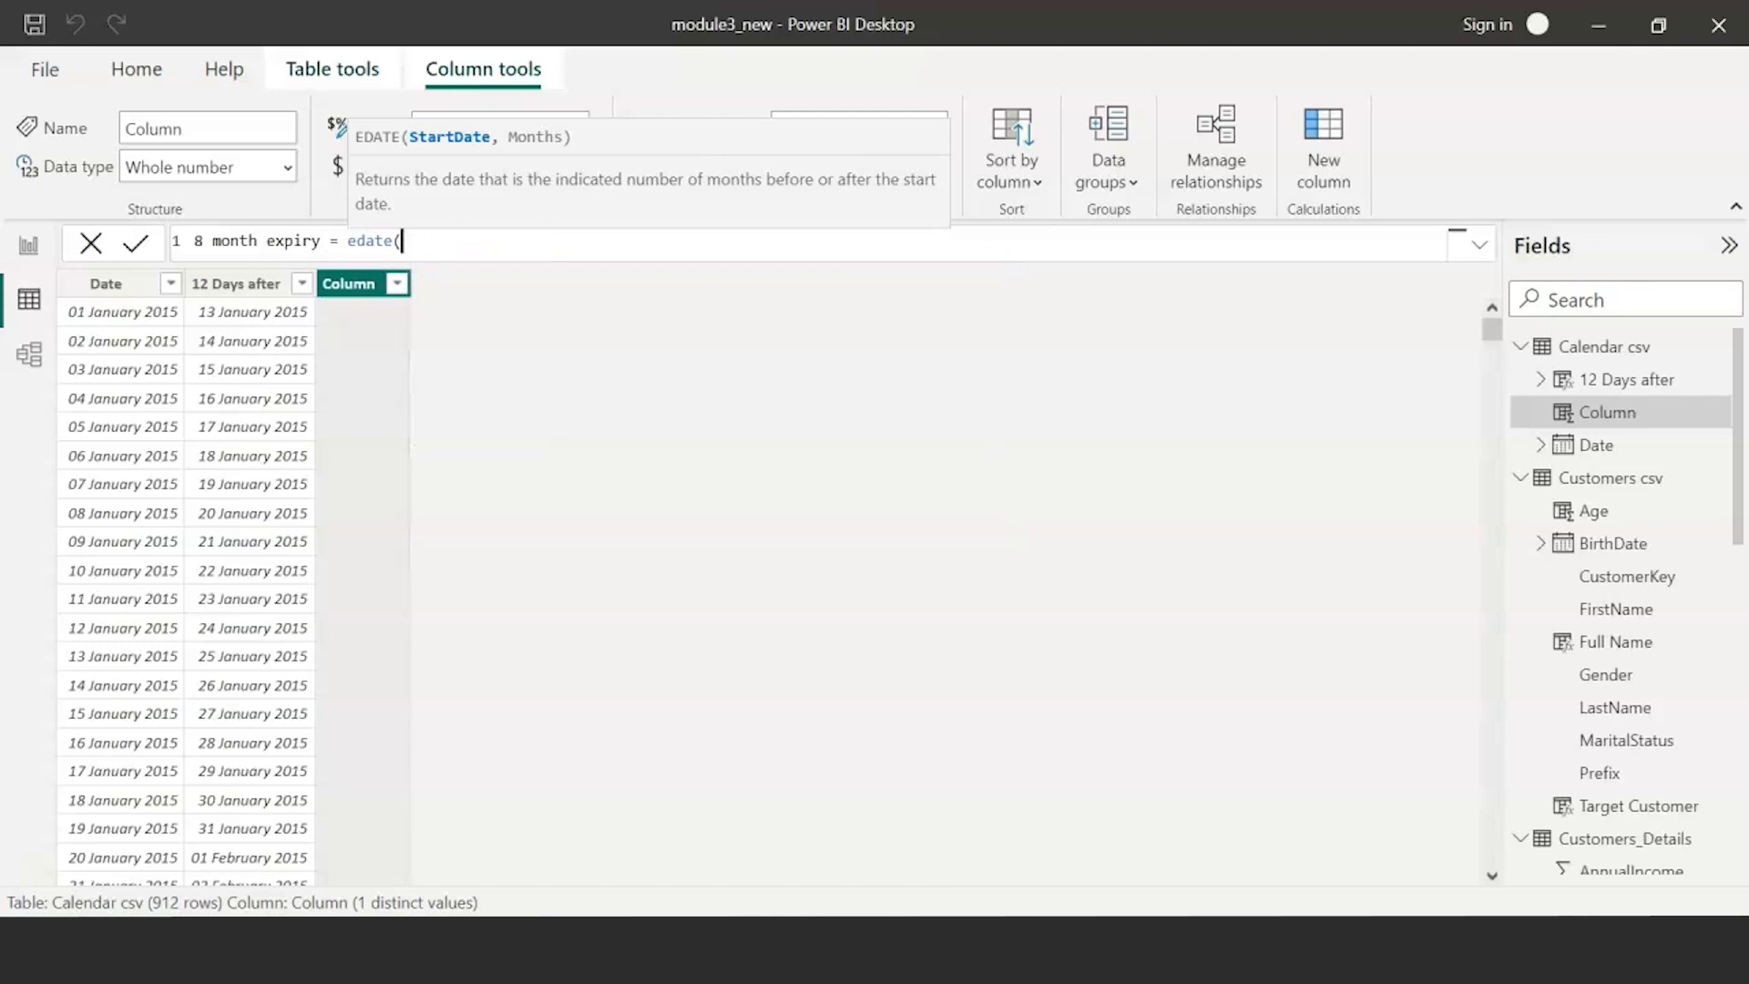
{"action": "type", "text": "d"}
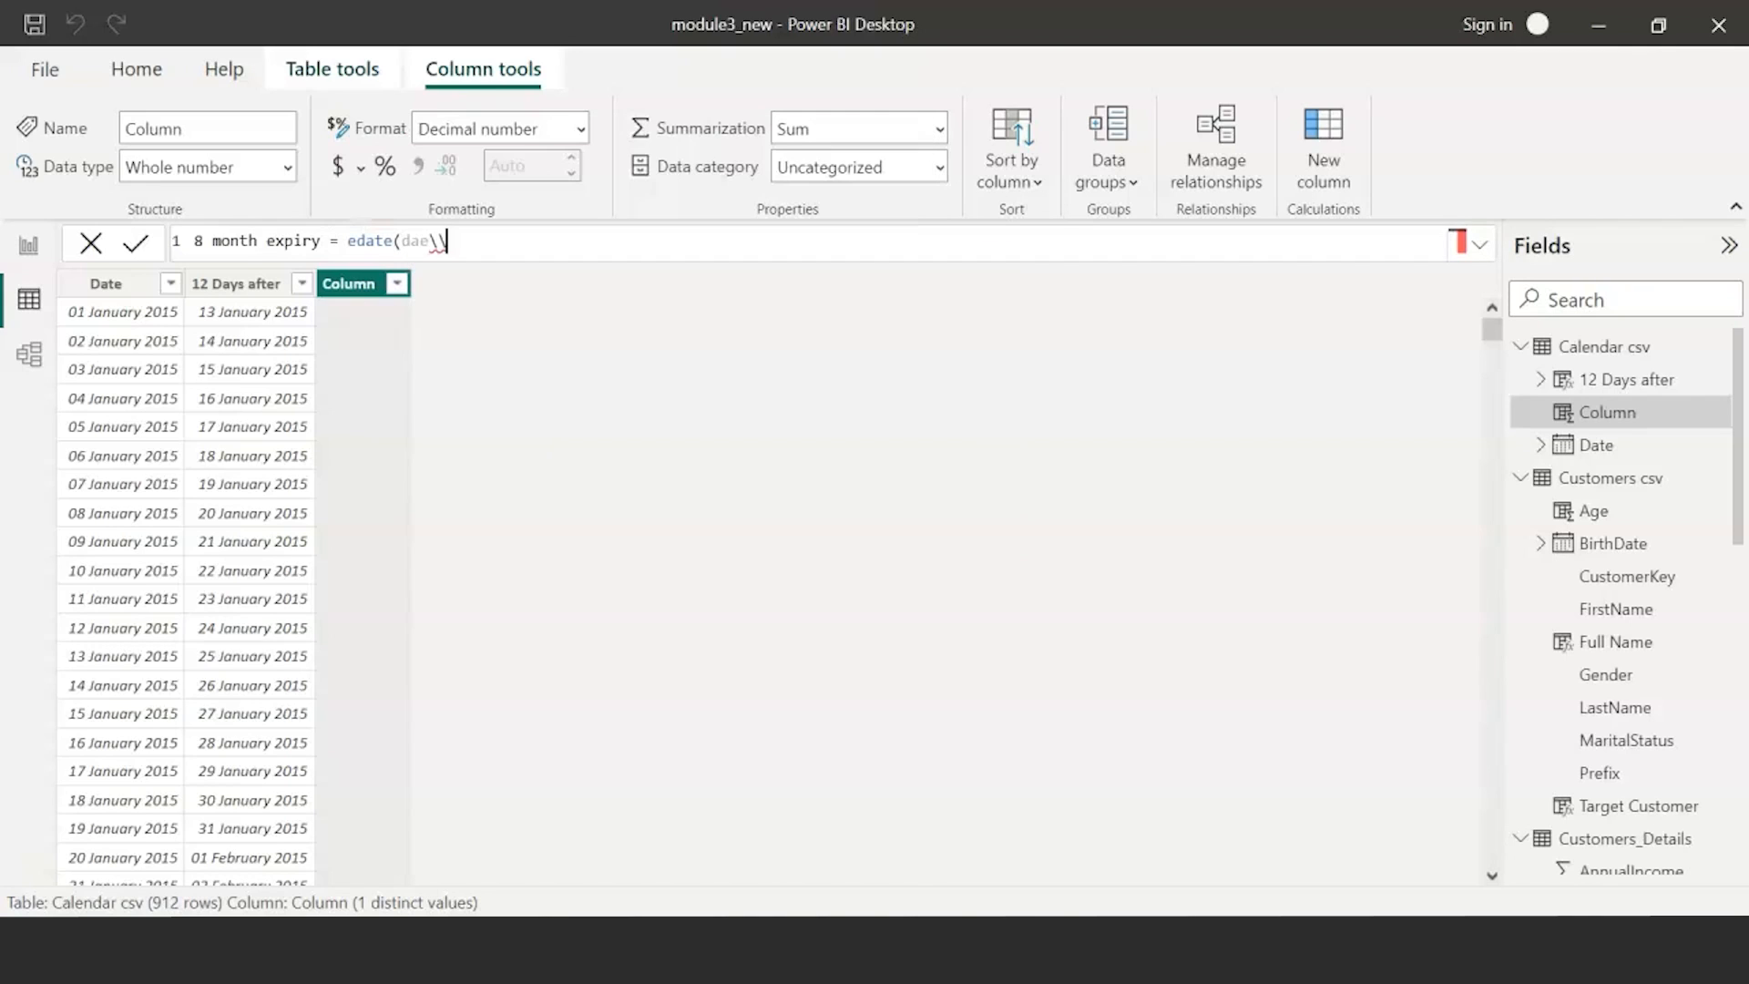
{"action": "key", "text": "BackSpace"}
{"action": "type", "text": "'Calendar csv'[Date]"}
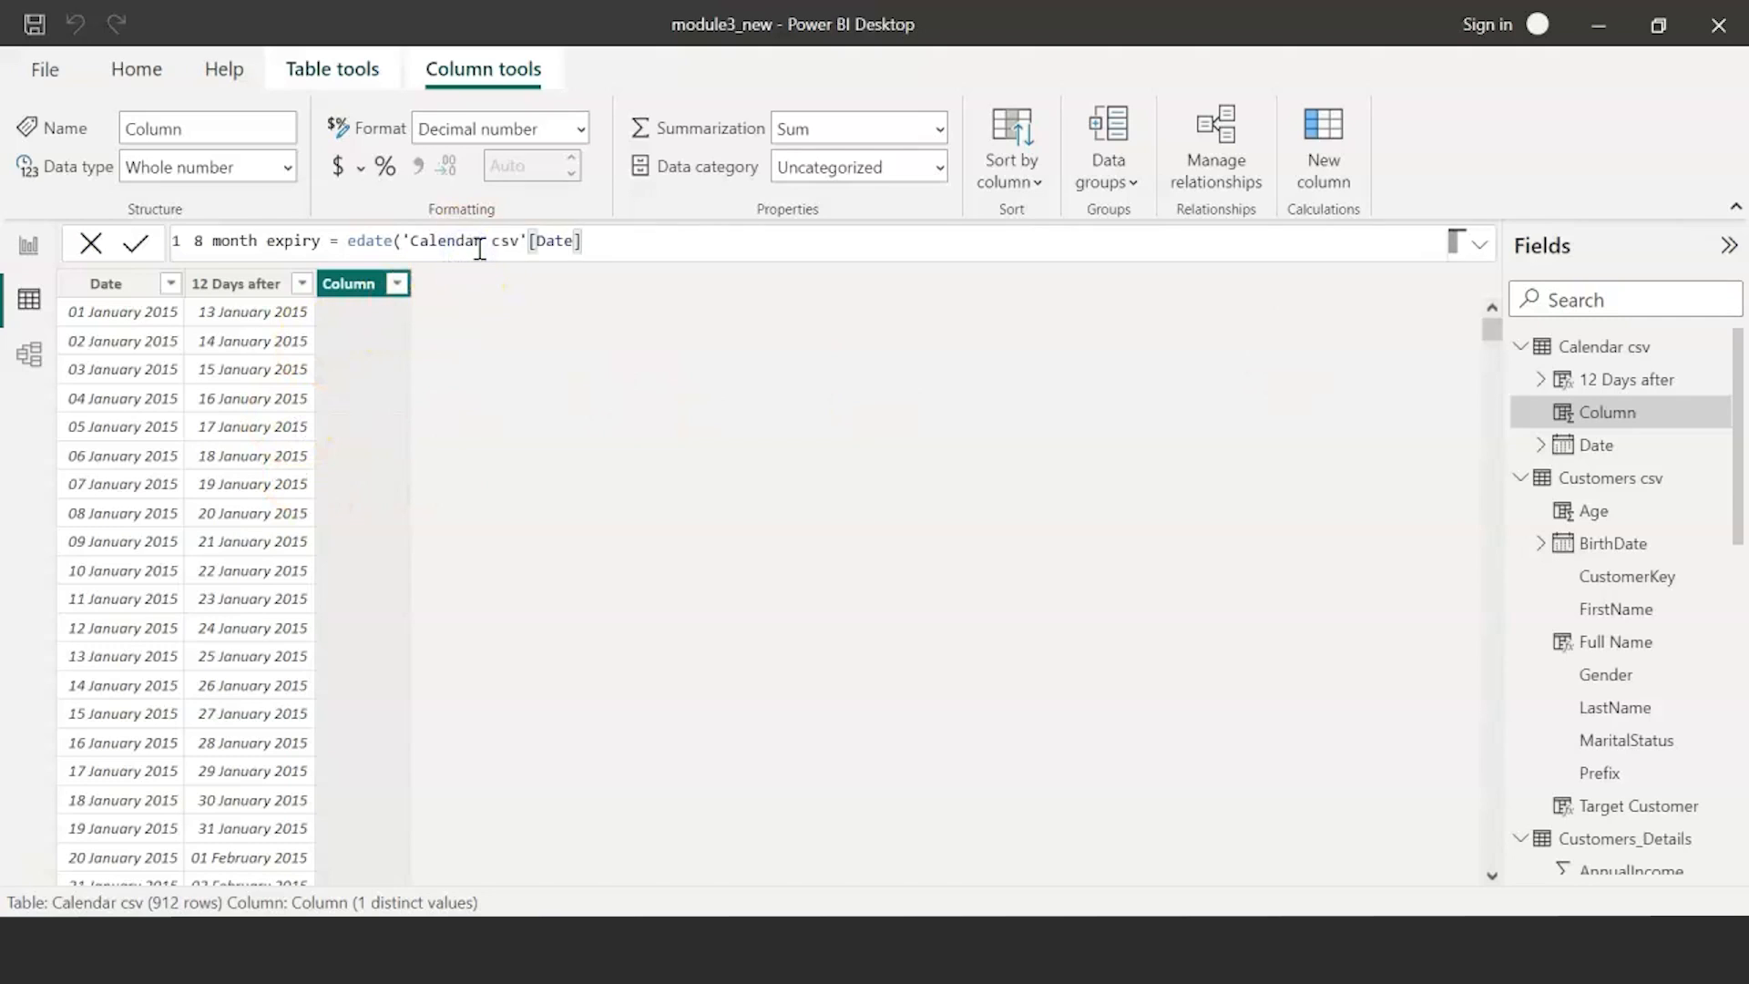
{"action": "type", "text": ",8"}
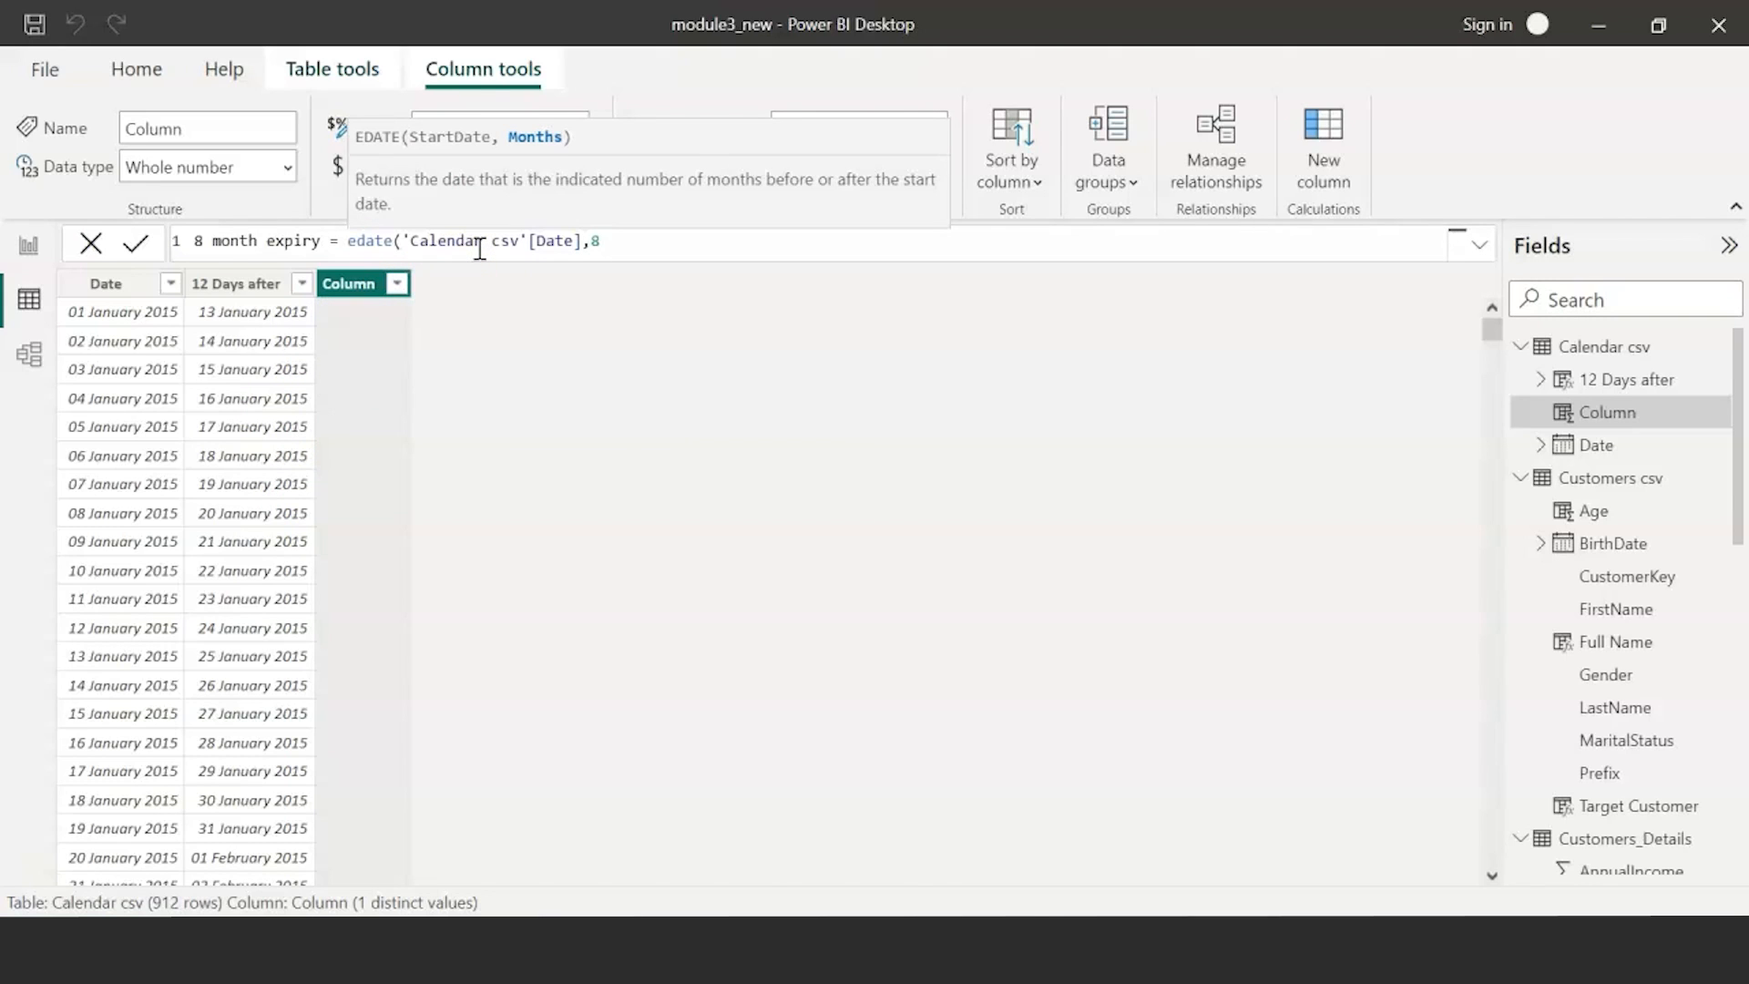
{"action": "type", "text": ")"}
{"action": "key", "text": "Return"}
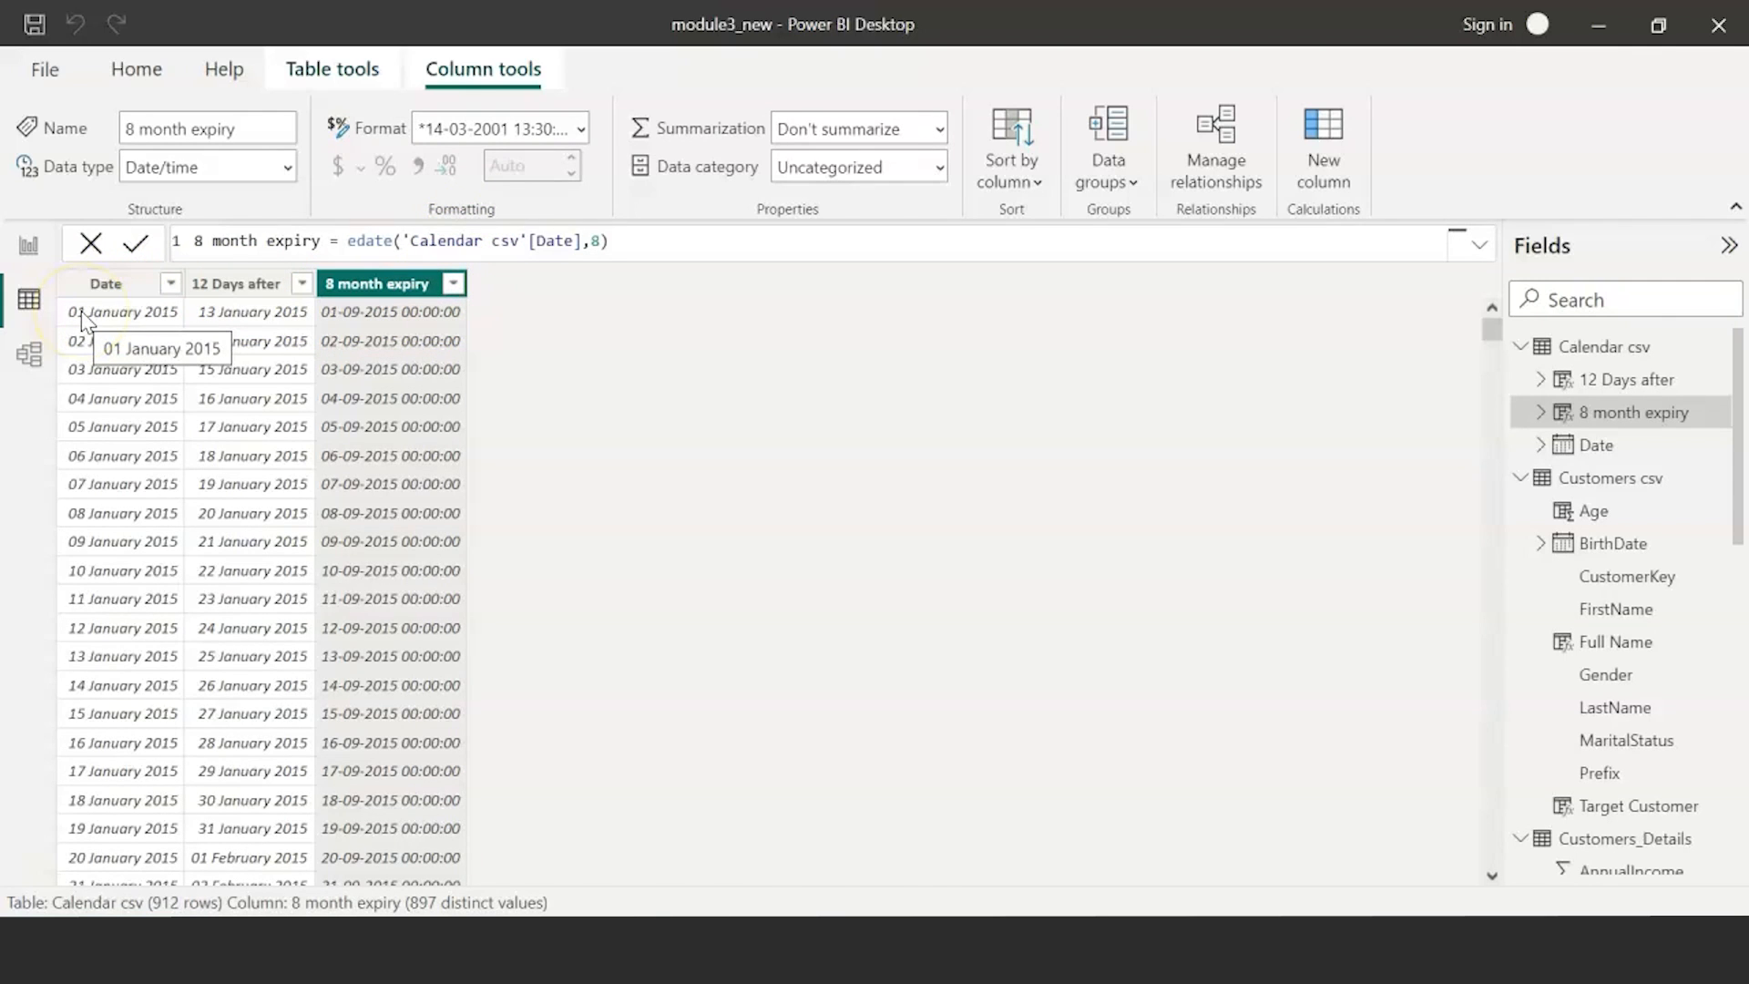
{"action": "left_click", "coordinate": [580, 129]}
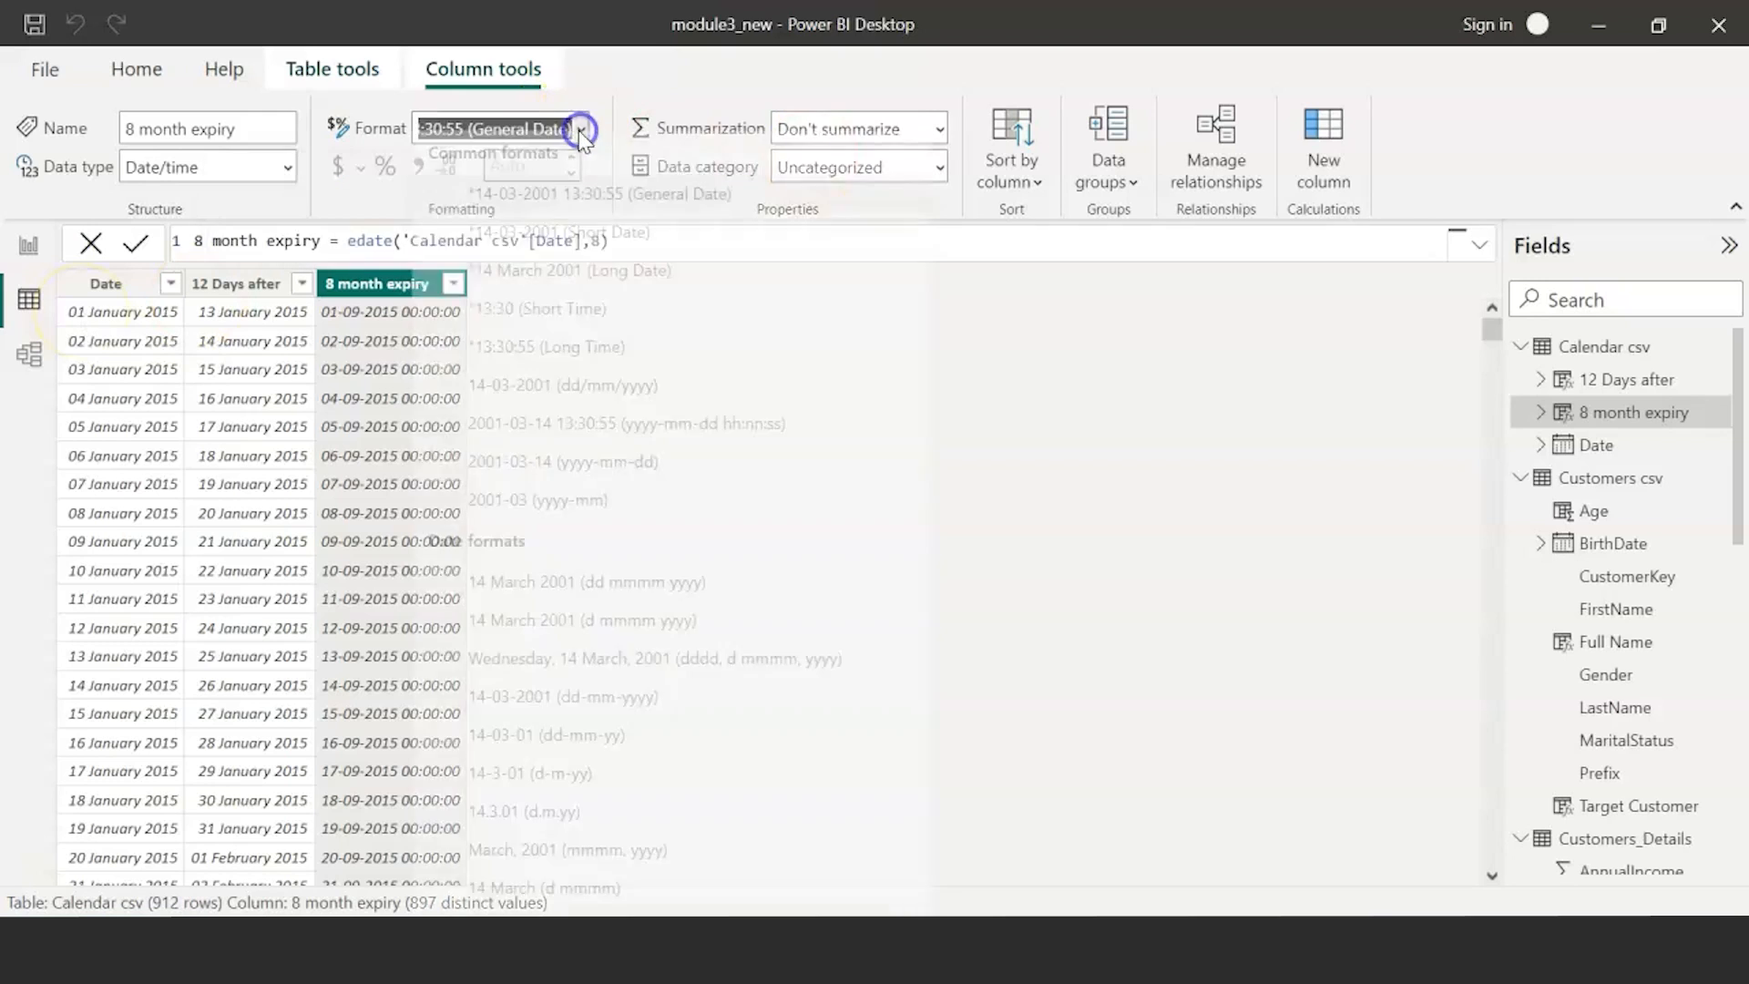
{"action": "left_click", "coordinate": [557, 595]}
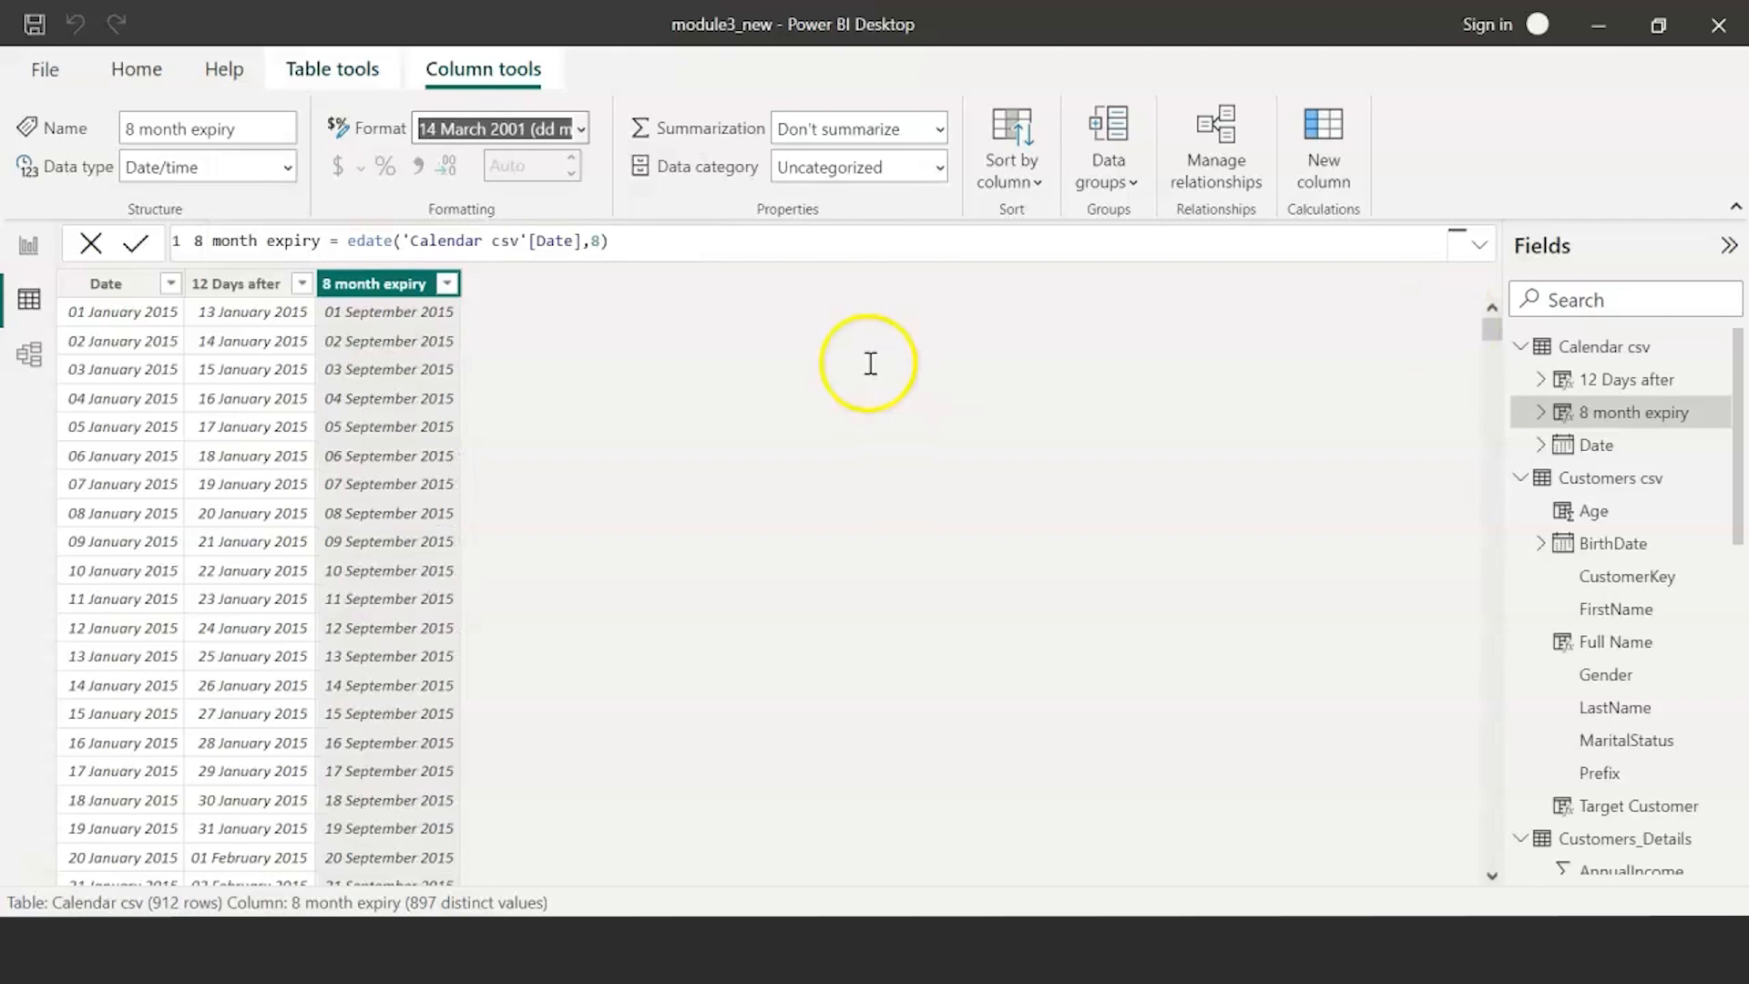
- Add a calculated column DayName = FORMAT('Calendar csv'[Date],"DDDD") to the Calendar csv table
{"action": "left_click", "coordinate": [1338, 162]}
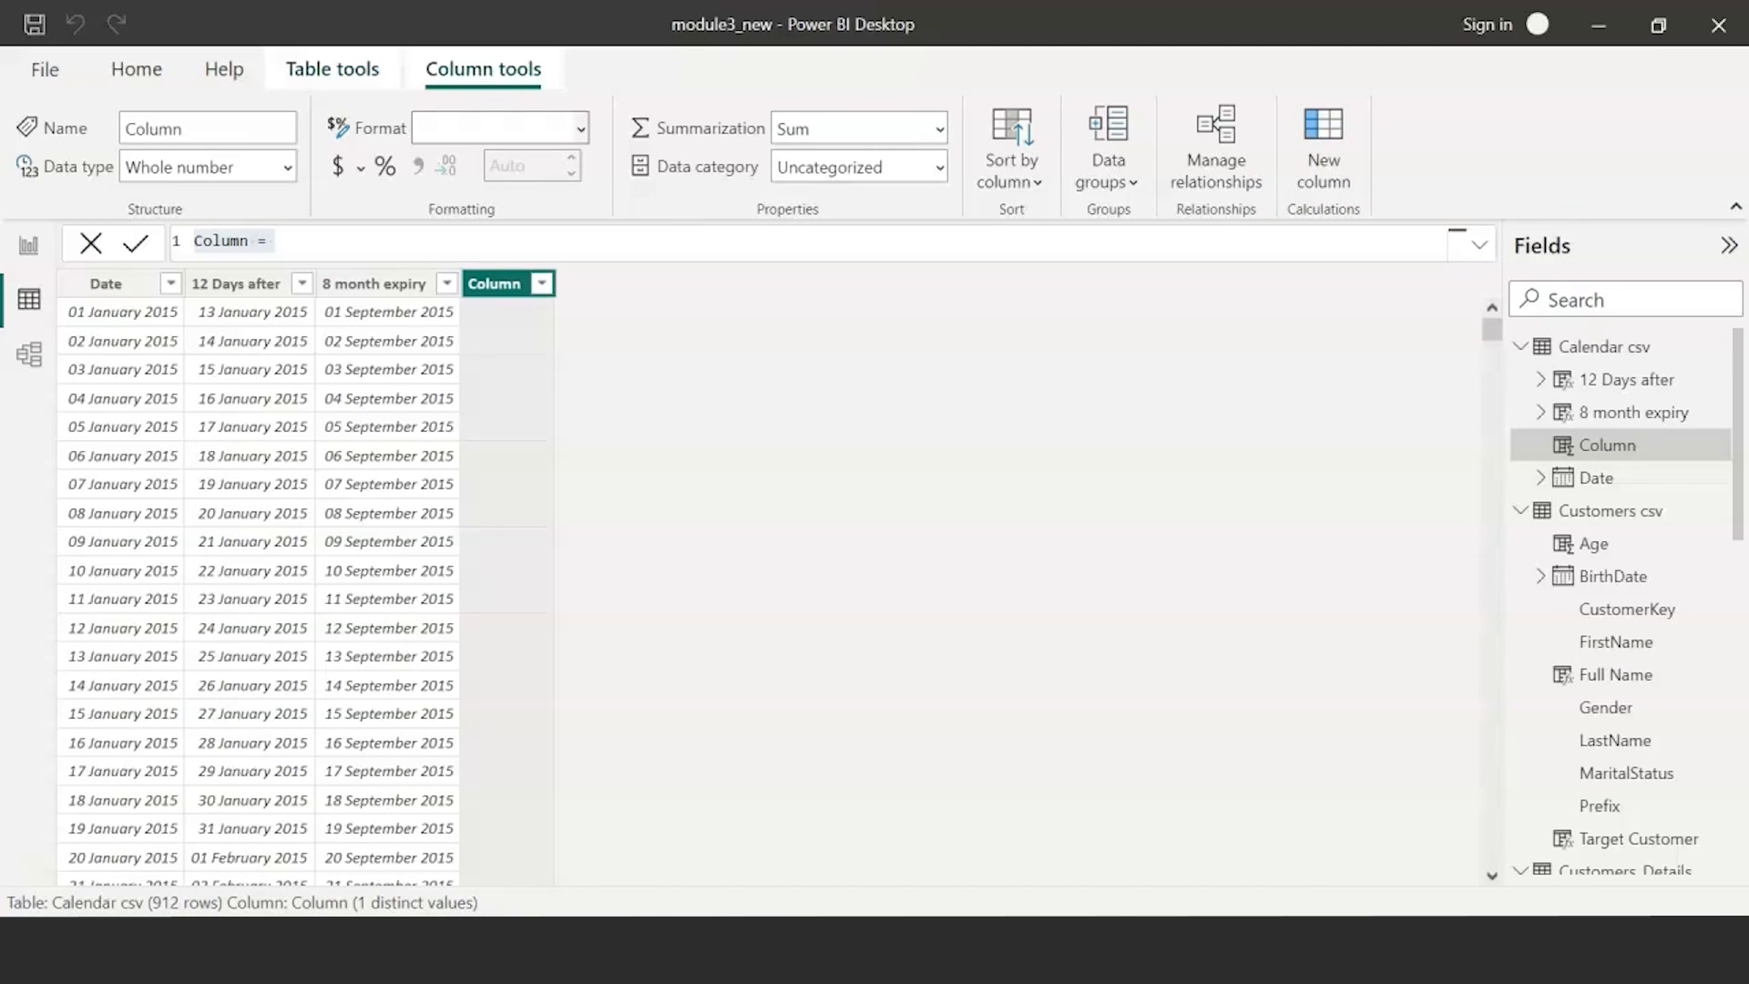
{"action": "double_click", "coordinate": [214, 240]}
{"action": "type", "text": "DayName"}
{"action": "left_click", "coordinate": [321, 240]}
{"action": "type", "text": "format"}
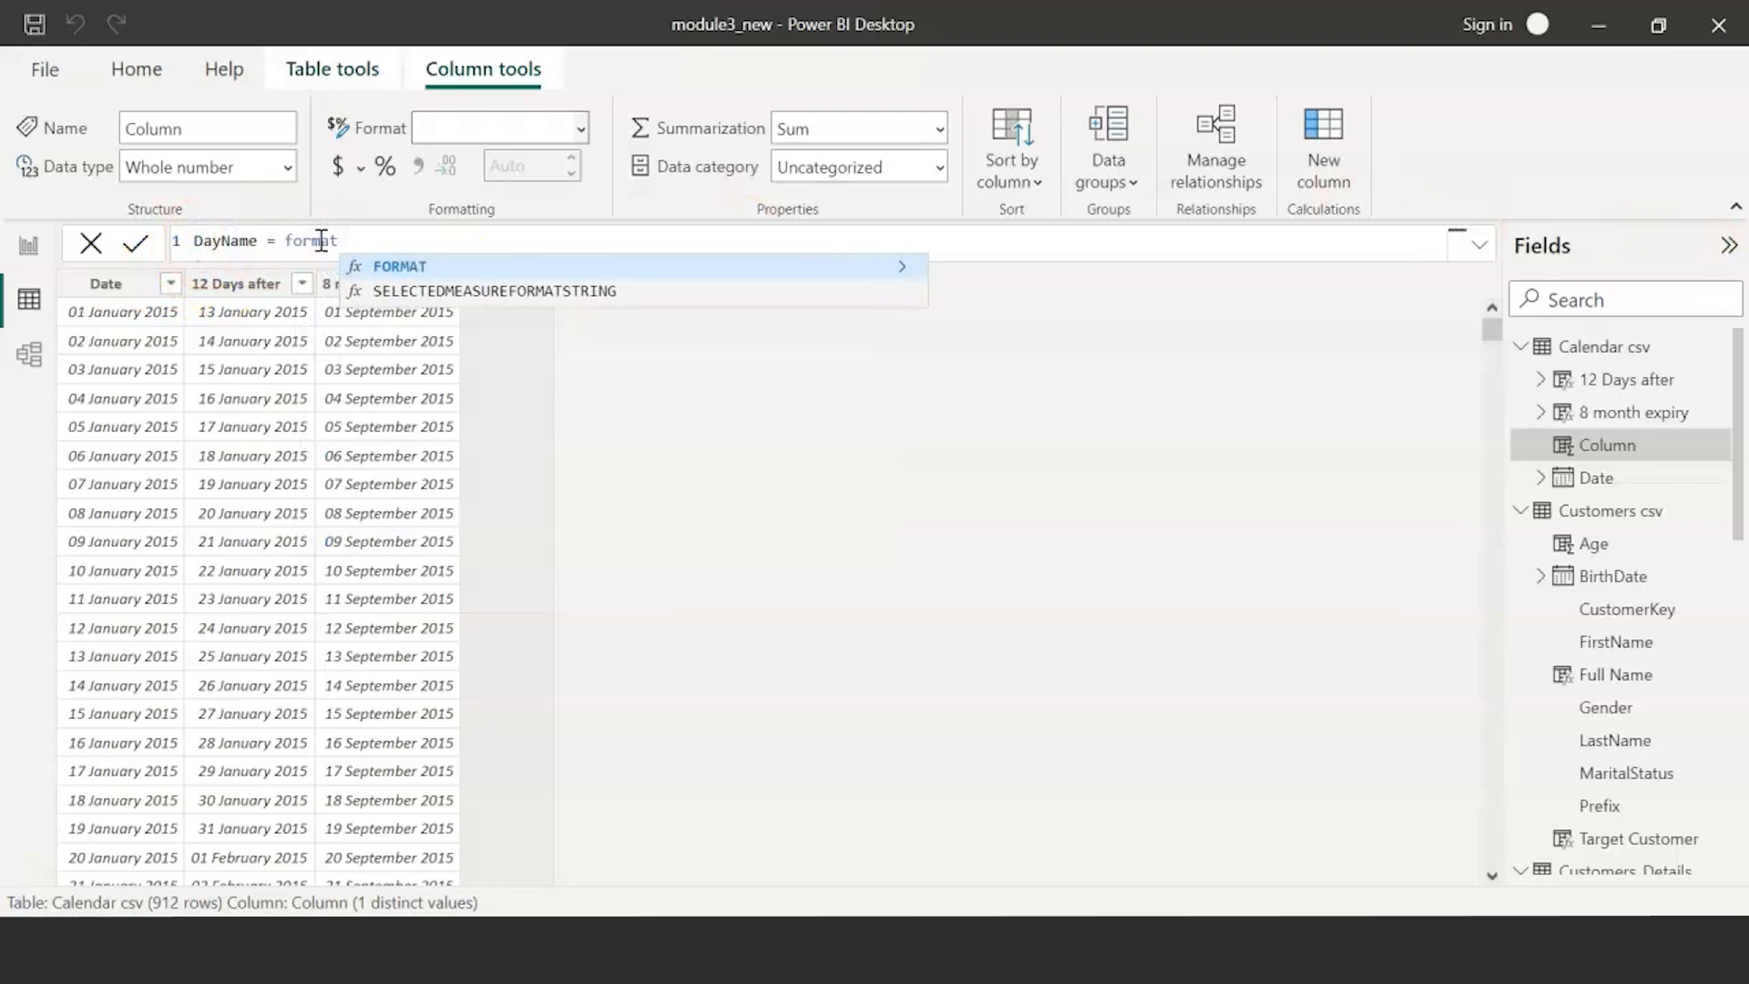
{"action": "type", "text": "("}
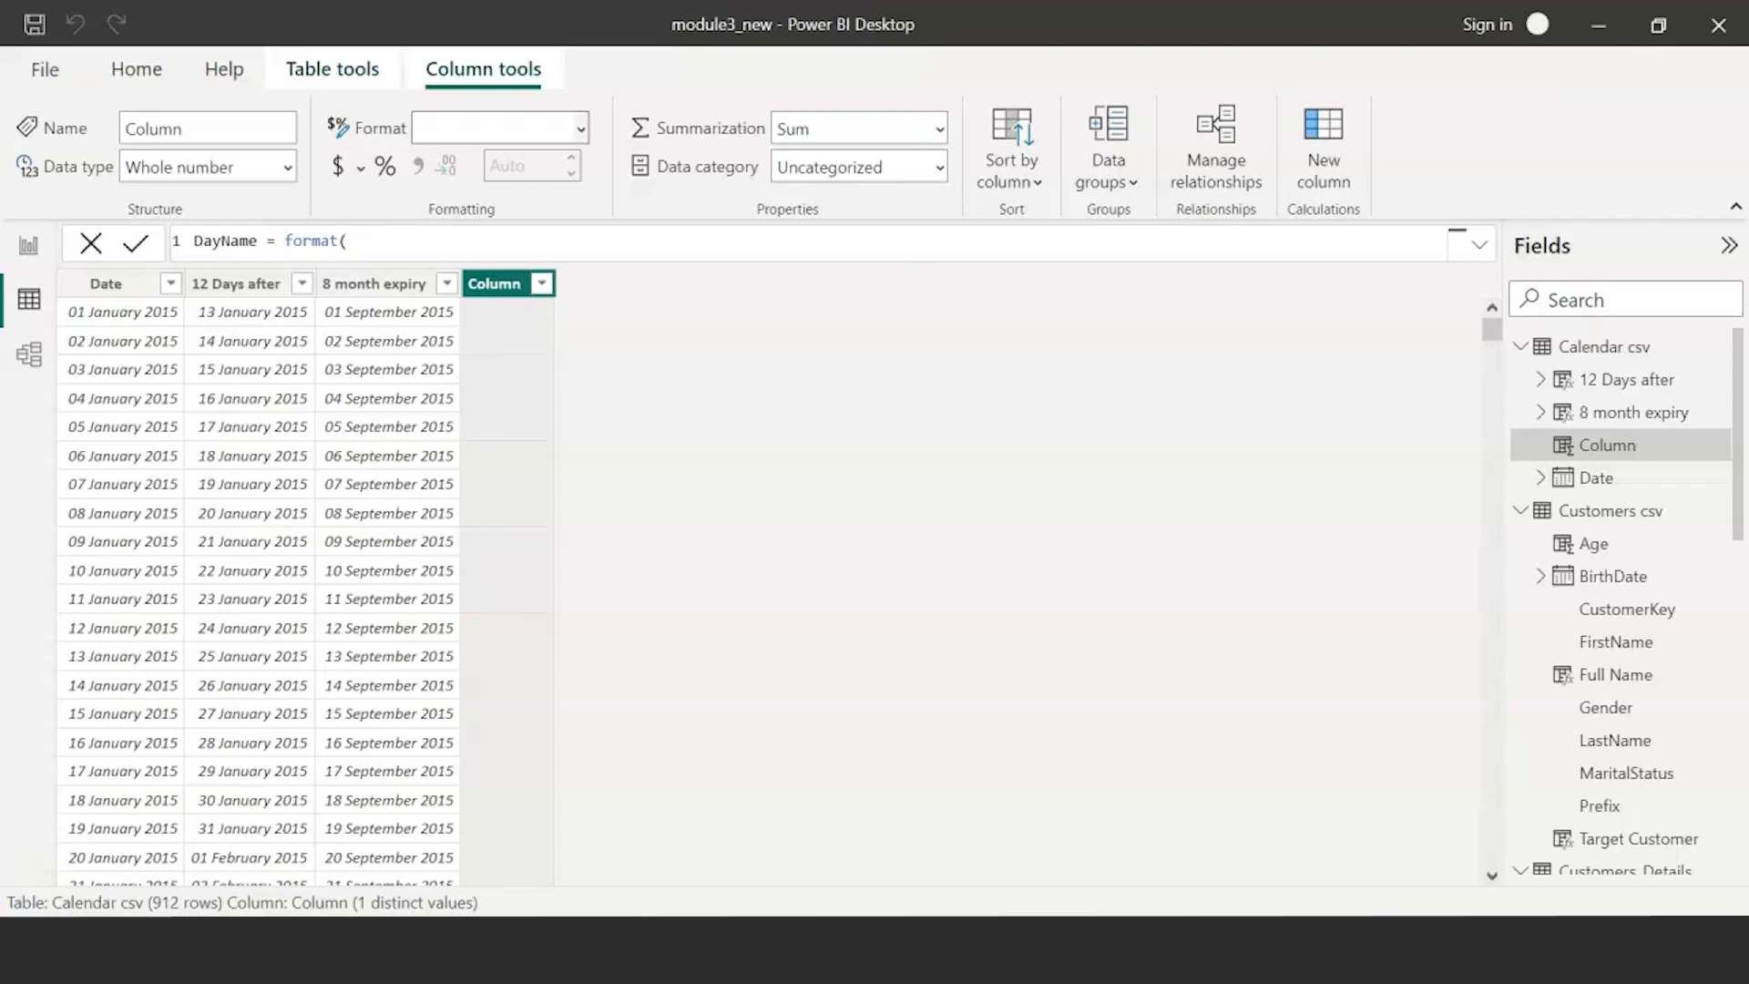
{"action": "left_click", "coordinate": [471, 239]}
{"action": "type", "text": "'Calendar csv'[Date],\"DDDD\""}
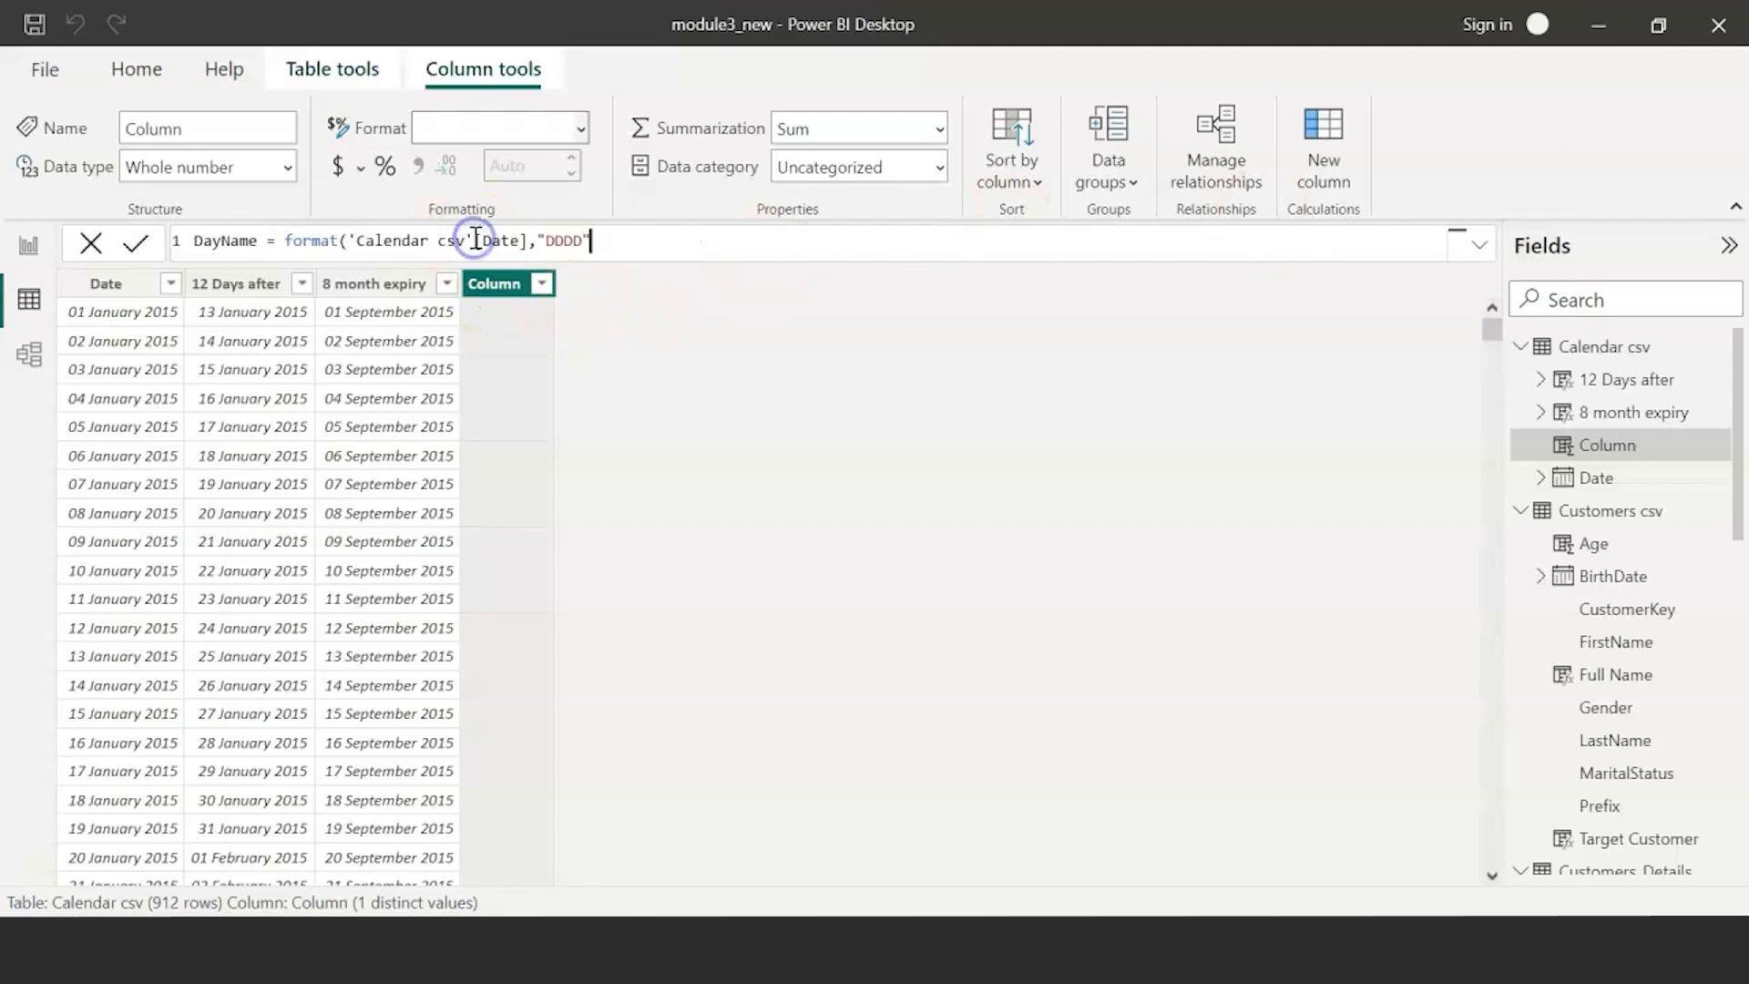
{"action": "type", "text": ")"}
{"action": "key", "text": "Return"}
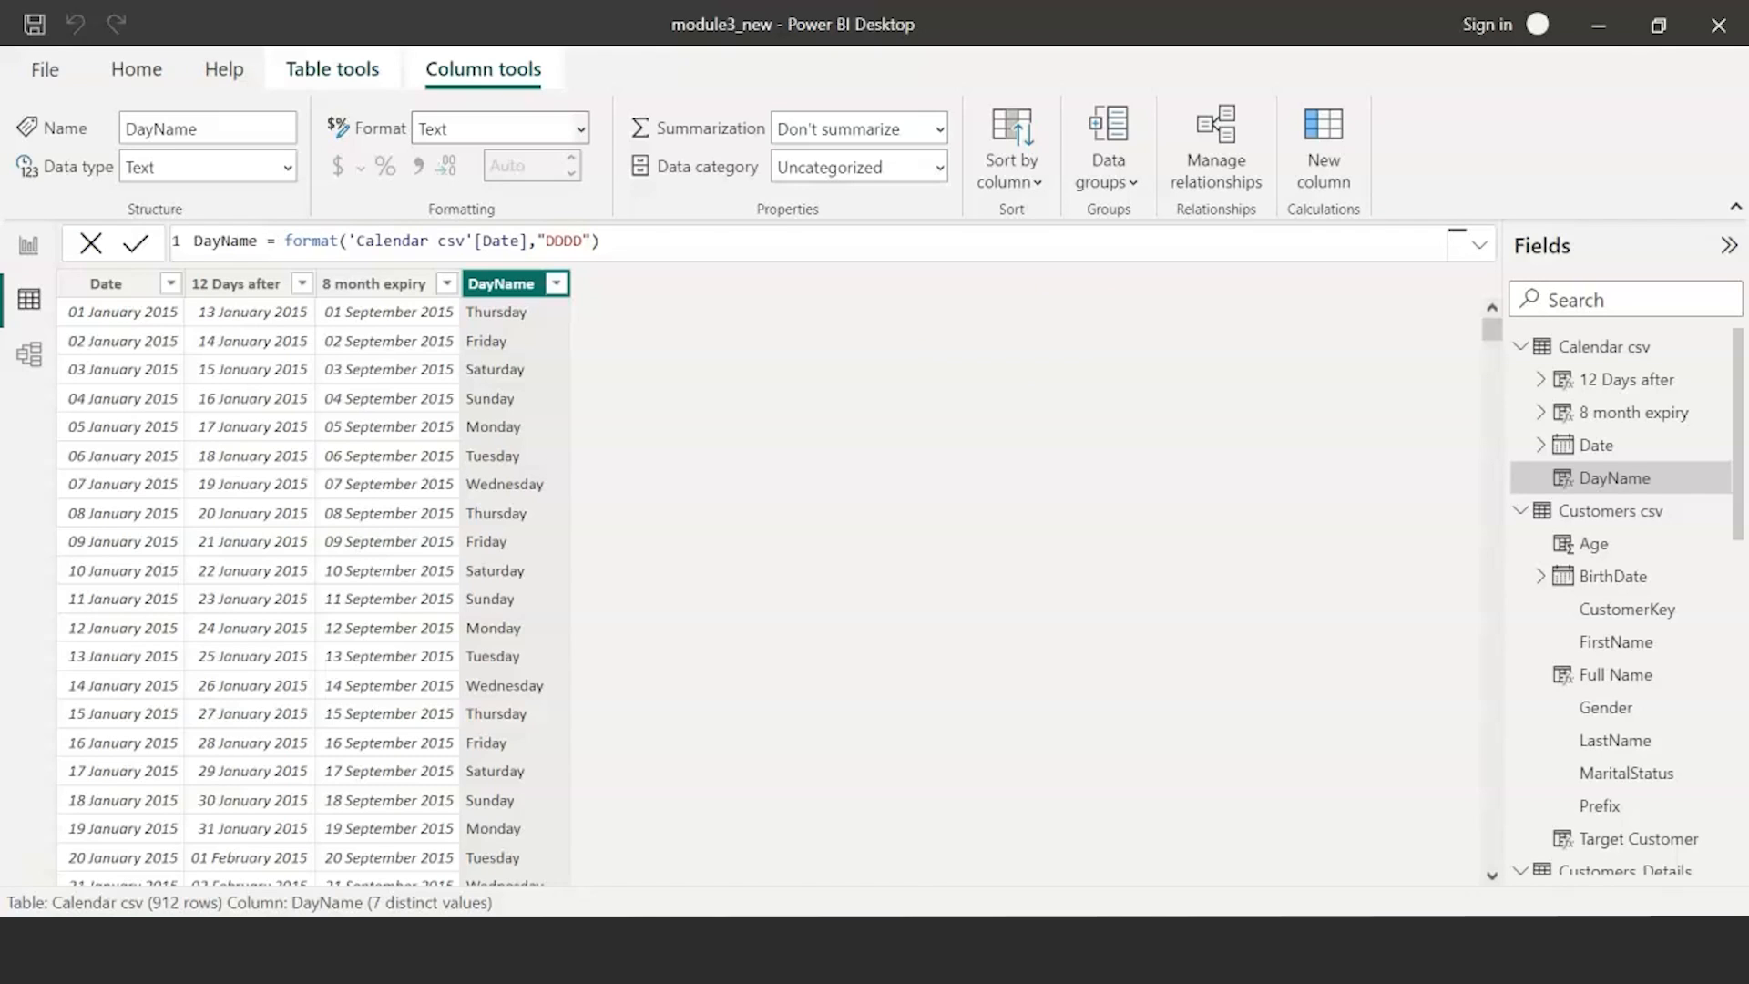
- Add a calculated column Years in Between = DATEDIFF('Calendar csv'[Date],TODAY(),YEAR) to Calendar csv
{"action": "left_click", "coordinate": [1303, 173]}
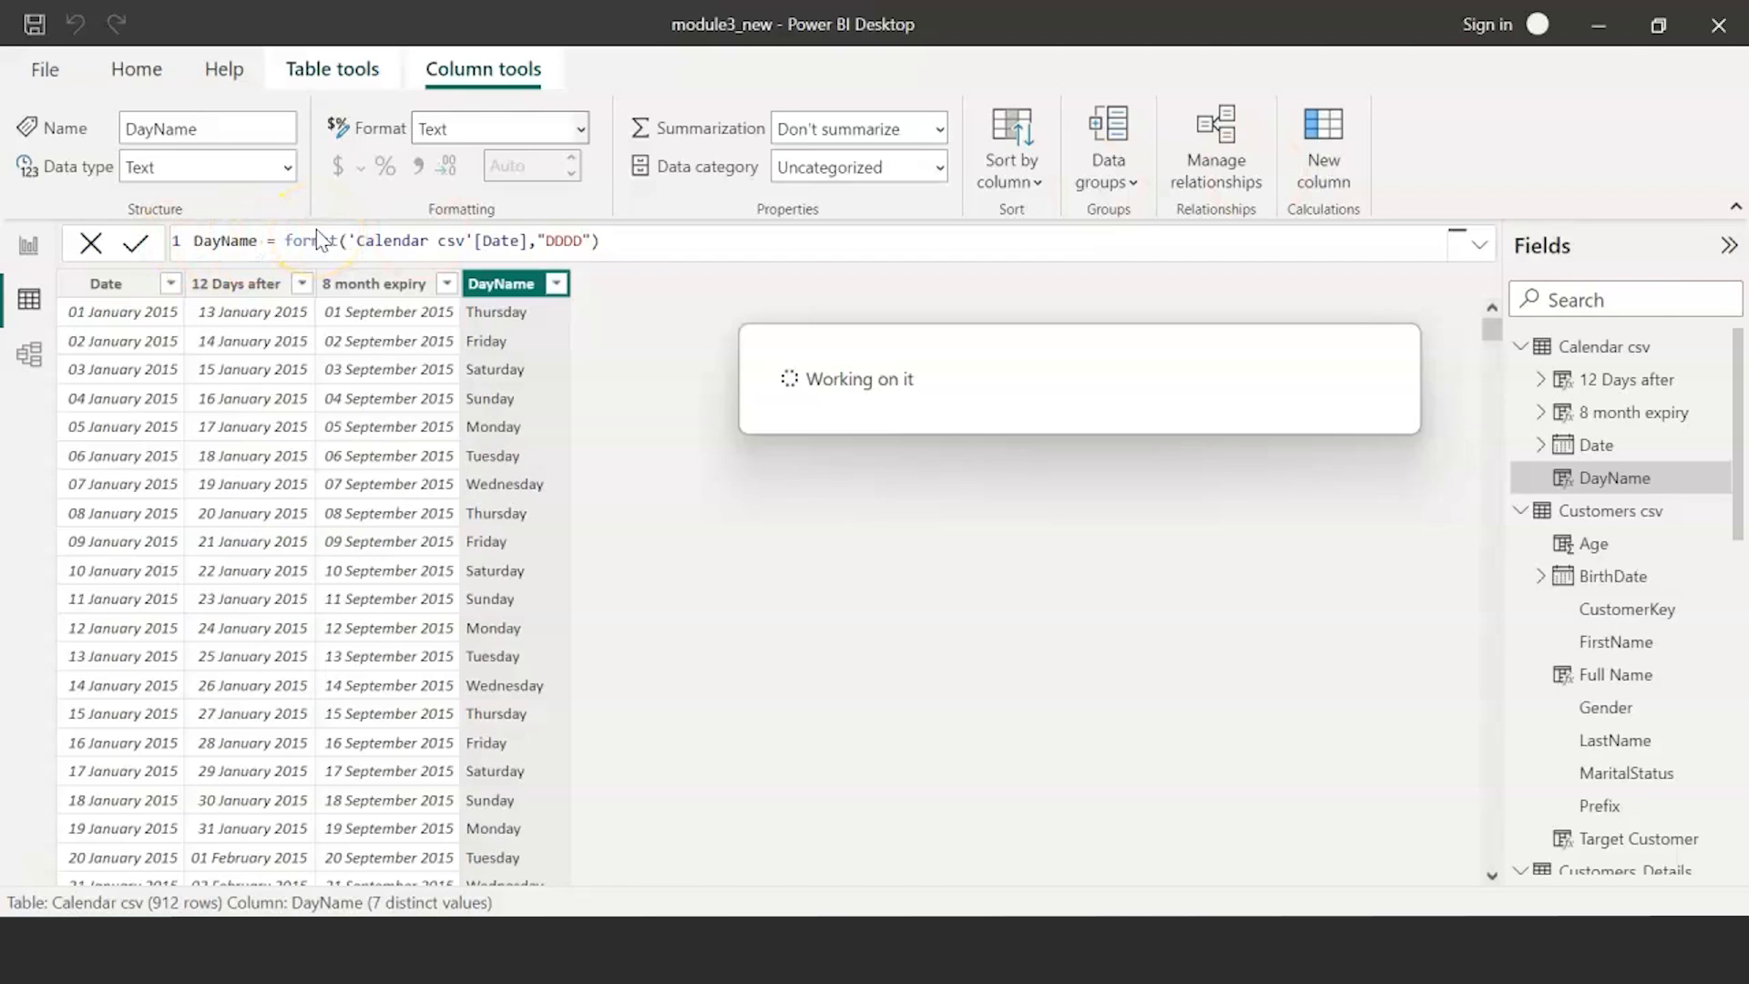
{"action": "type", "text": "Years in Between"}
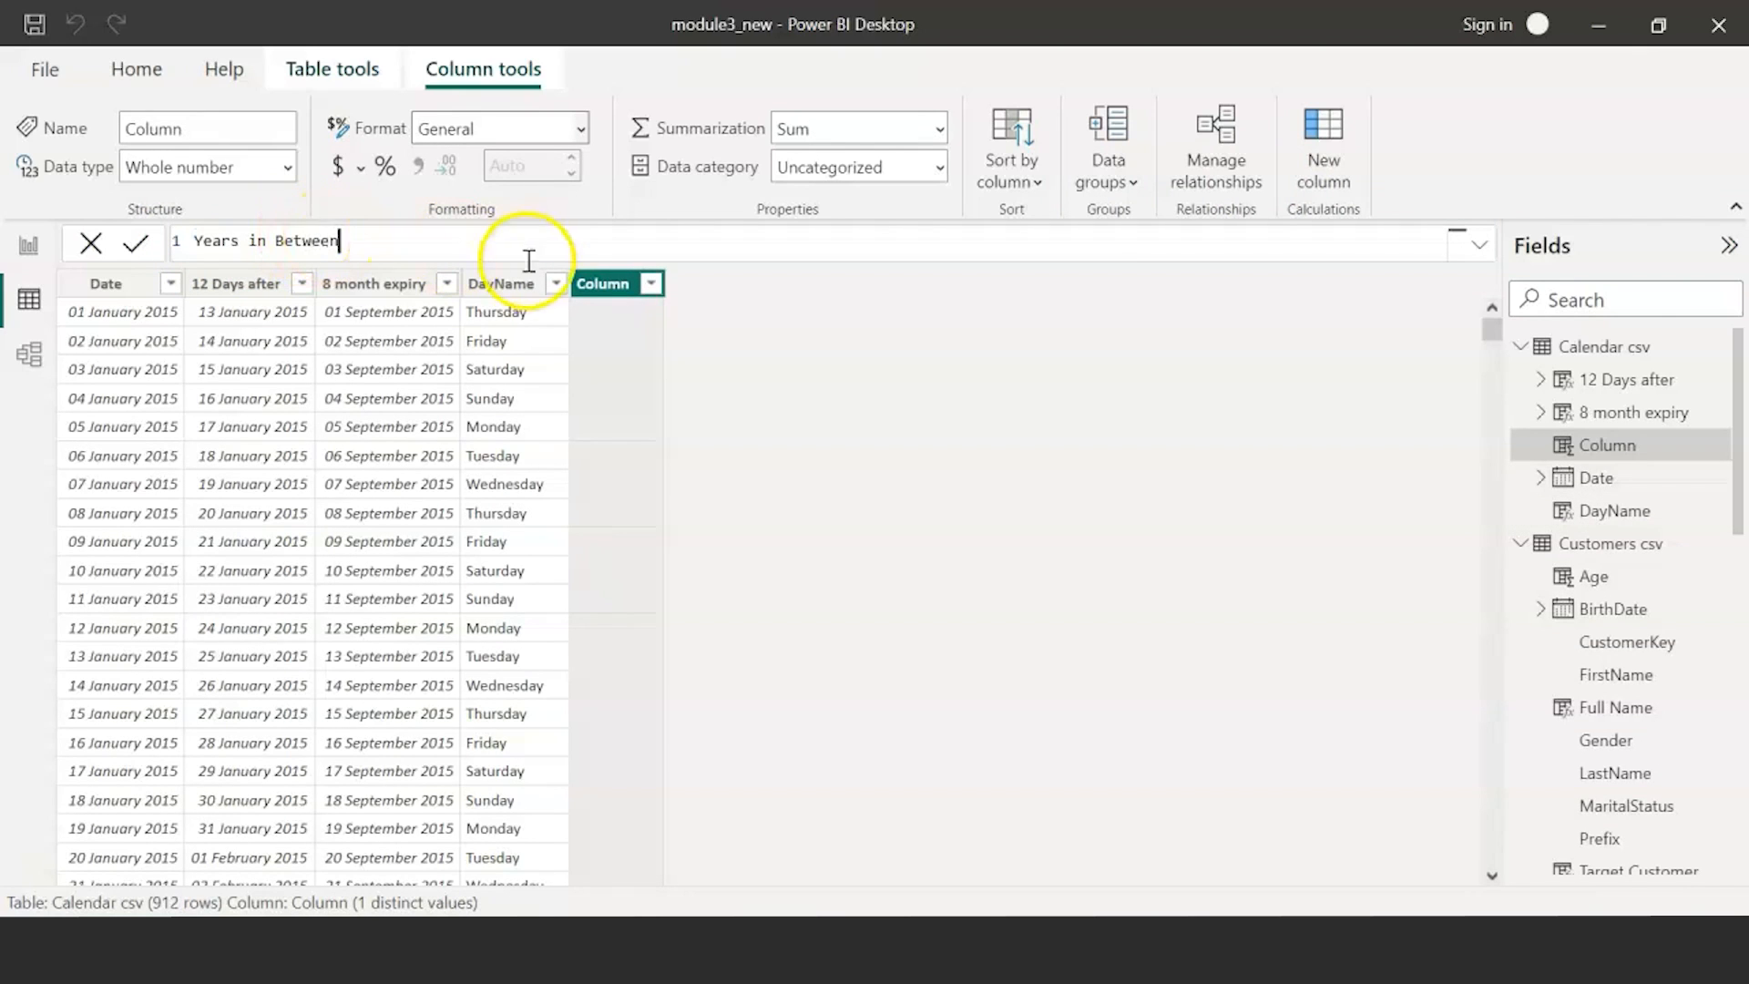
{"action": "type", "text": " = d"}
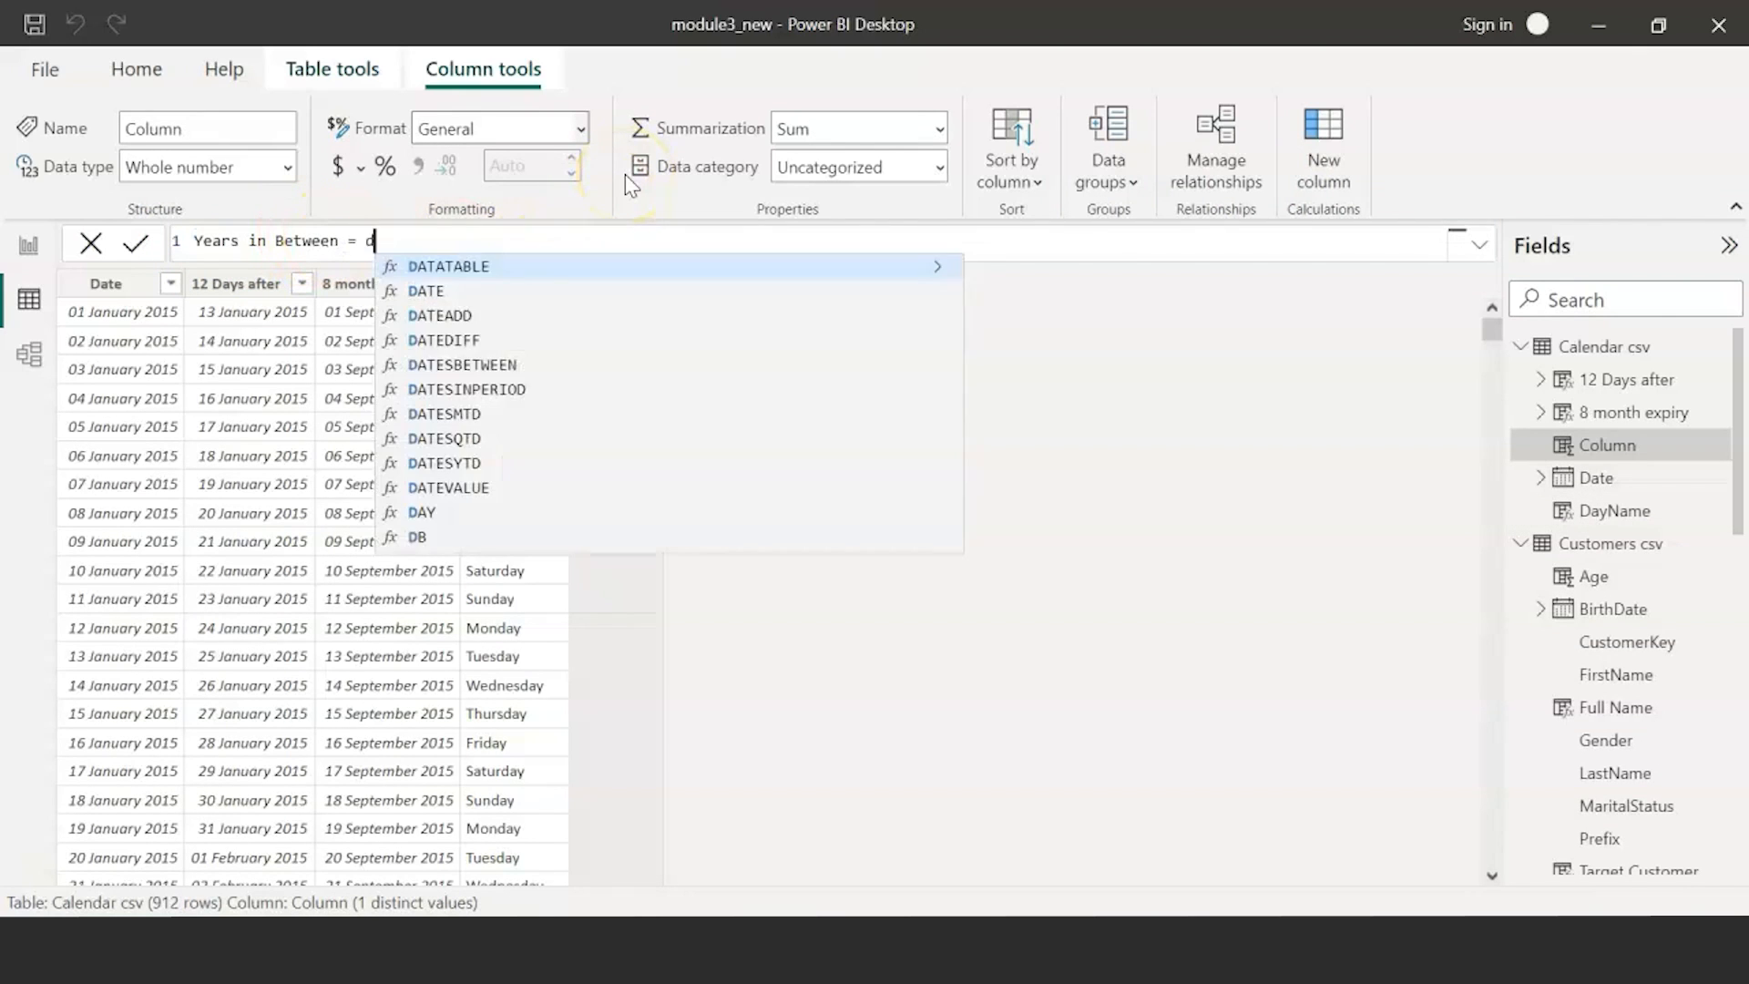
{"action": "type", "text": "atediff("}
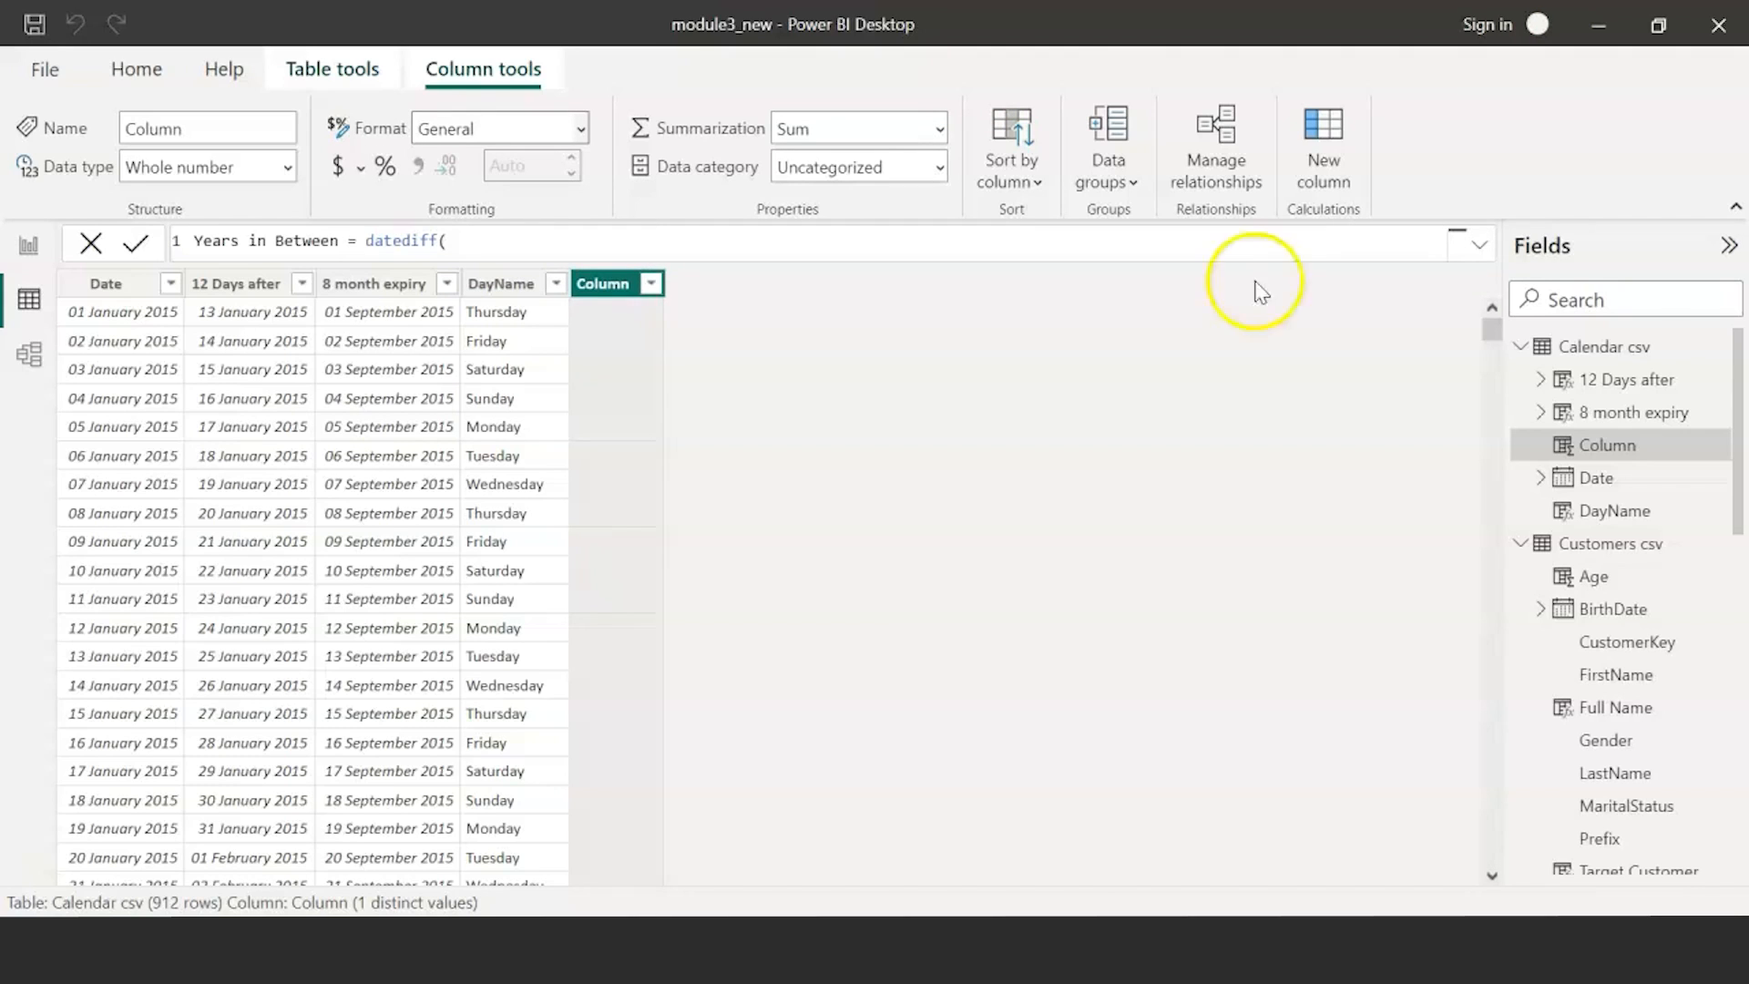
{"action": "left_click", "coordinate": [508, 254]}
{"action": "type", "text": "'Calendar csv'[Date]"}
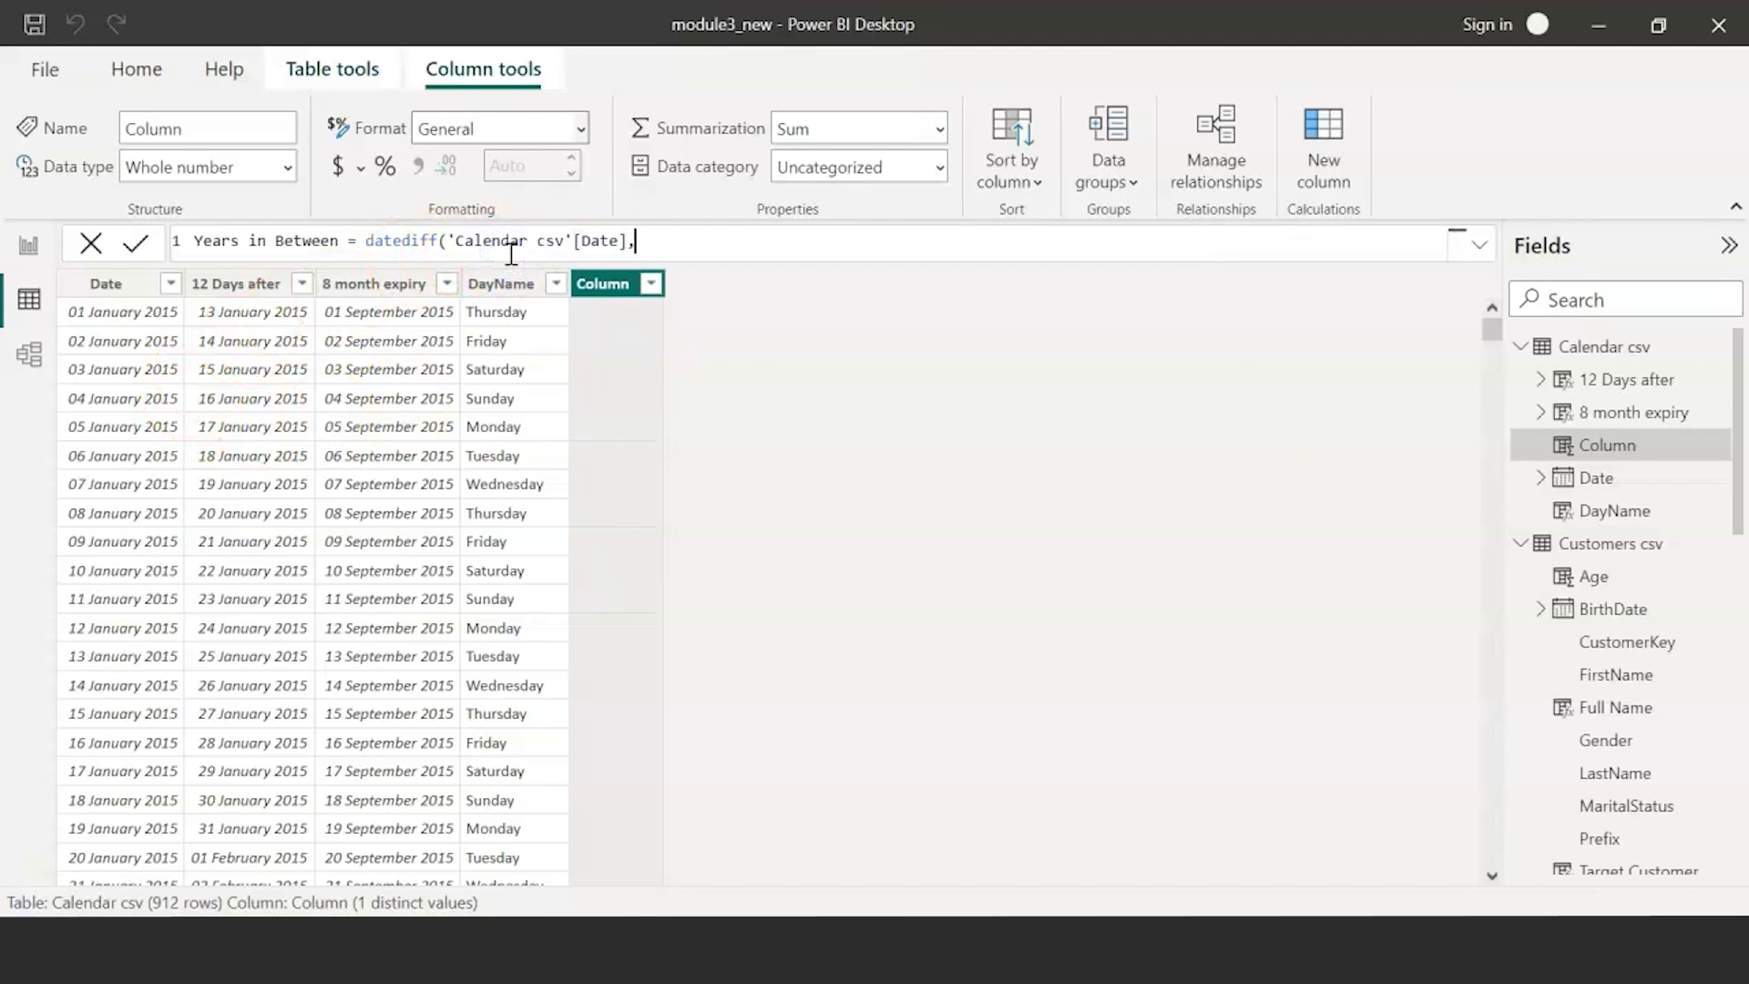
{"action": "type", "text": ",TODAY(),YEAR)"}
{"action": "key", "text": "Return"}
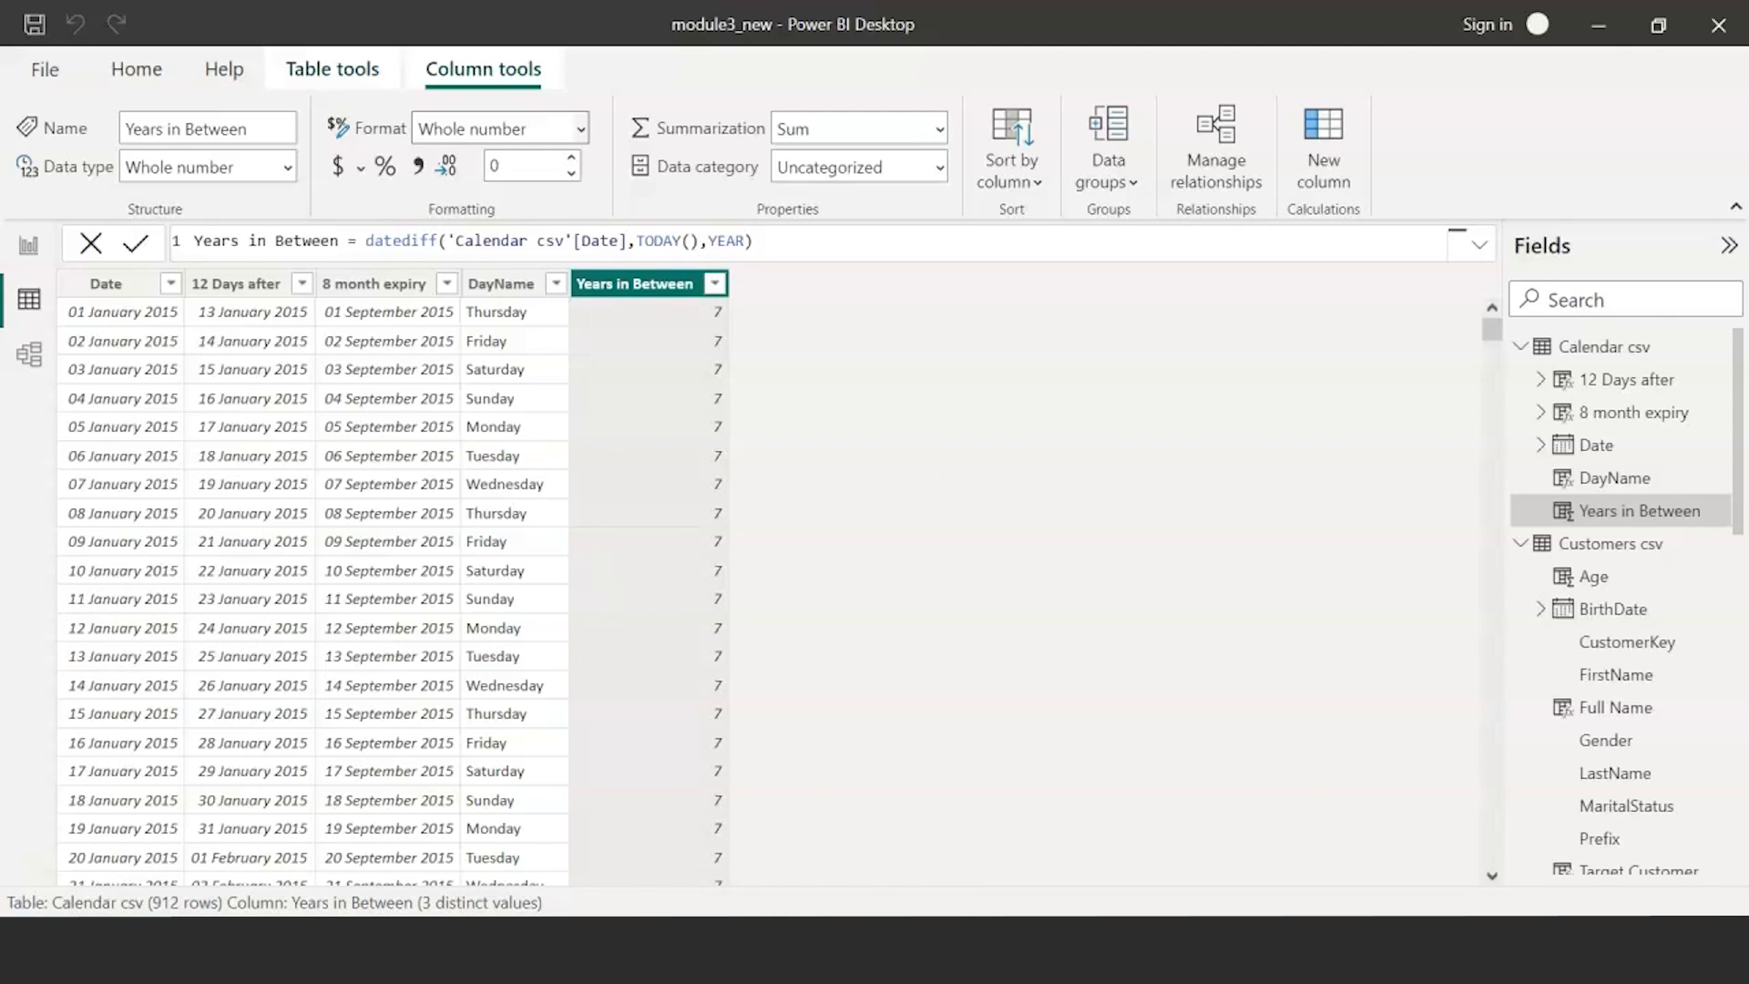
- Add another calculated column to Calendar csv and name it Last date of the month
{"action": "left_click", "coordinate": [1353, 164]}
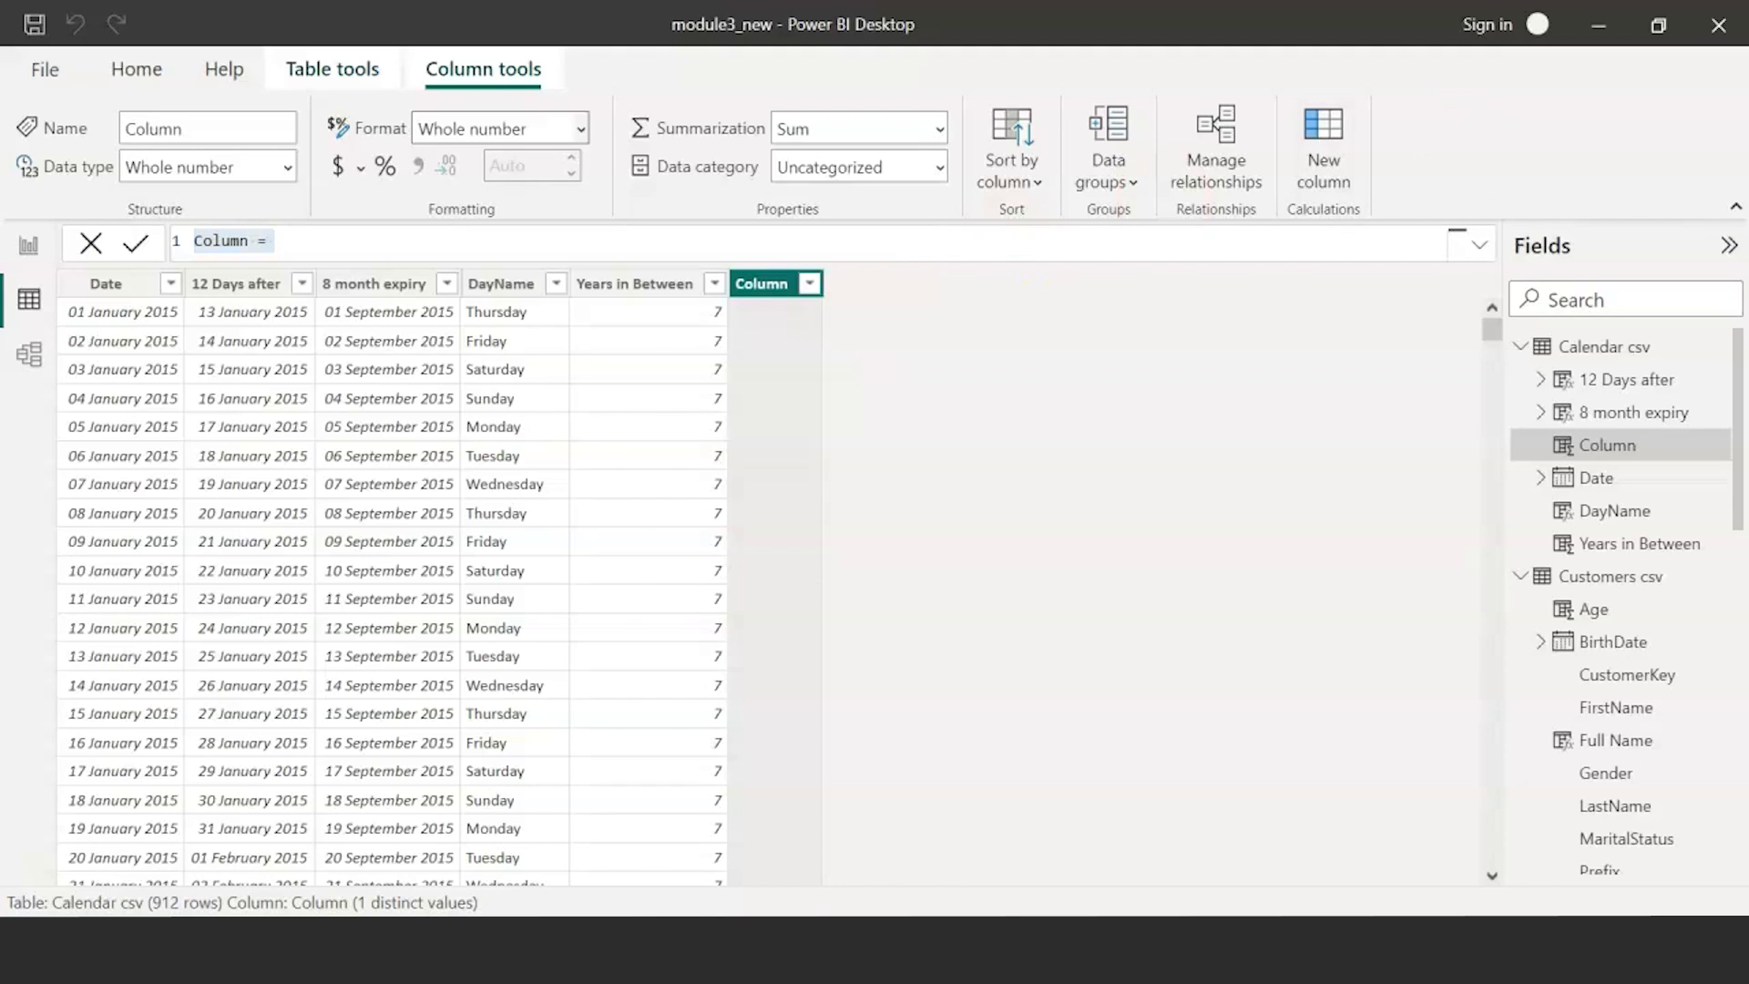
{"action": "left_click", "coordinate": [546, 246]}
{"action": "type", "text": "Last date of the month"}
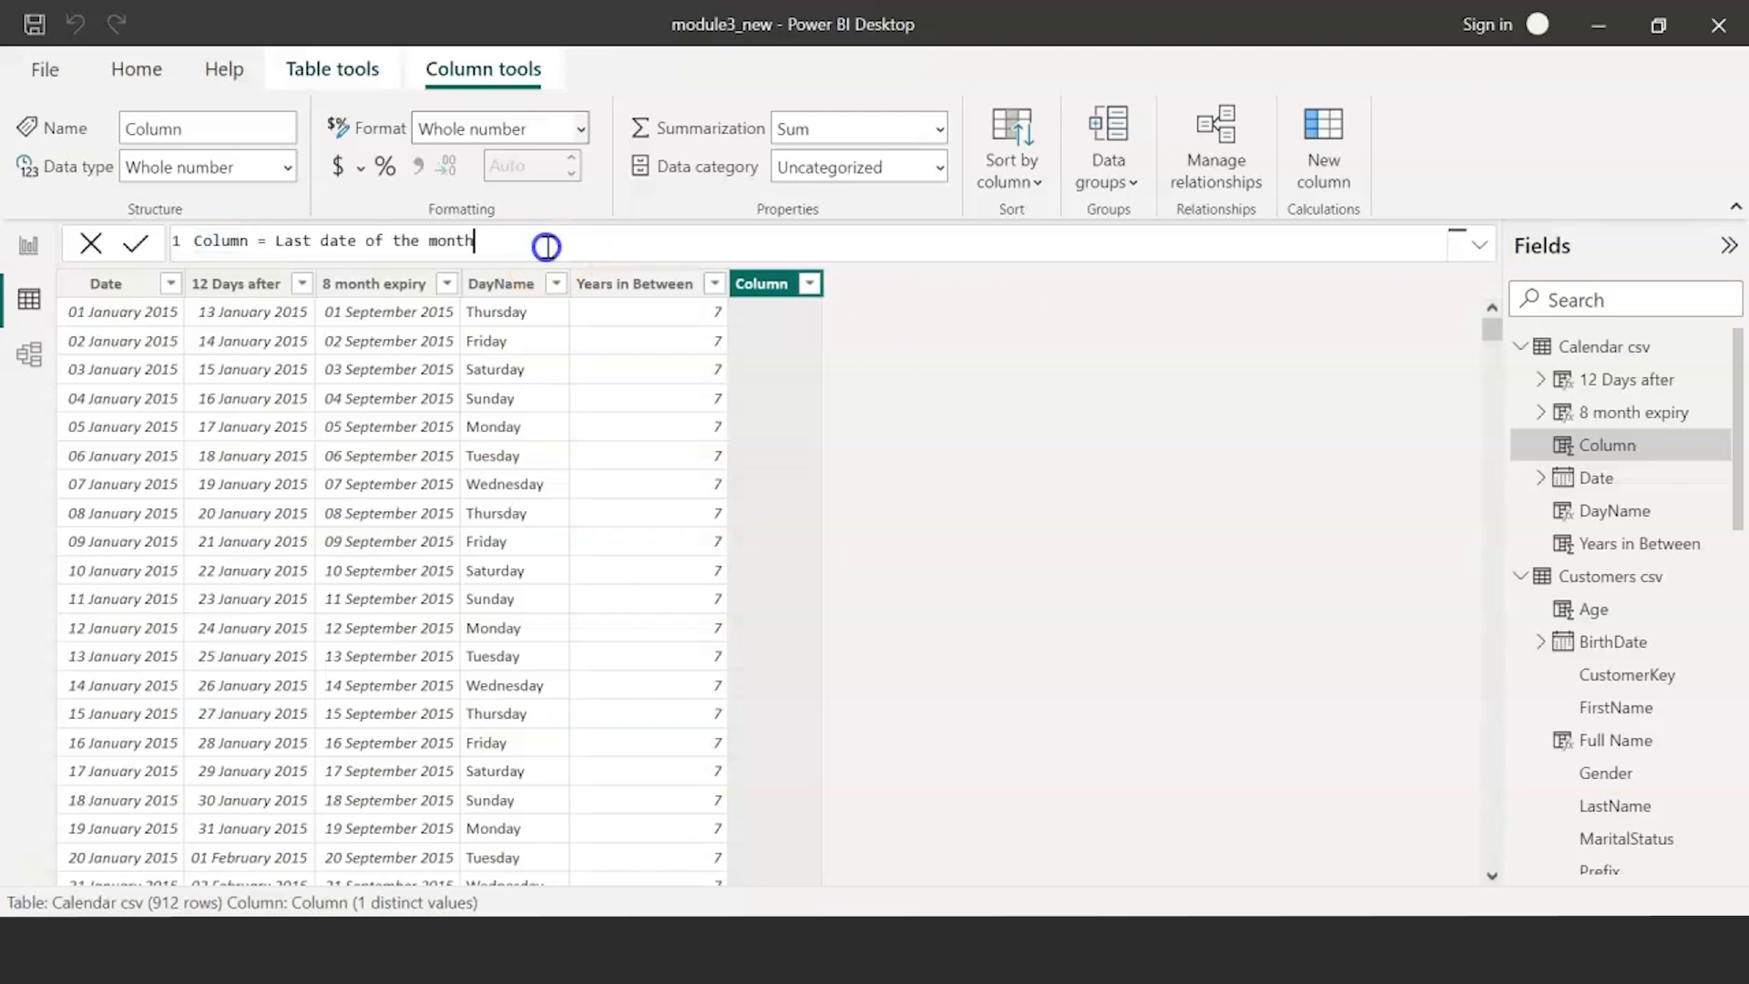
{"action": "key", "text": "ctrl+a"}
{"action": "type", "text": "Last date of the month"}
{"action": "type", "text": "= "}
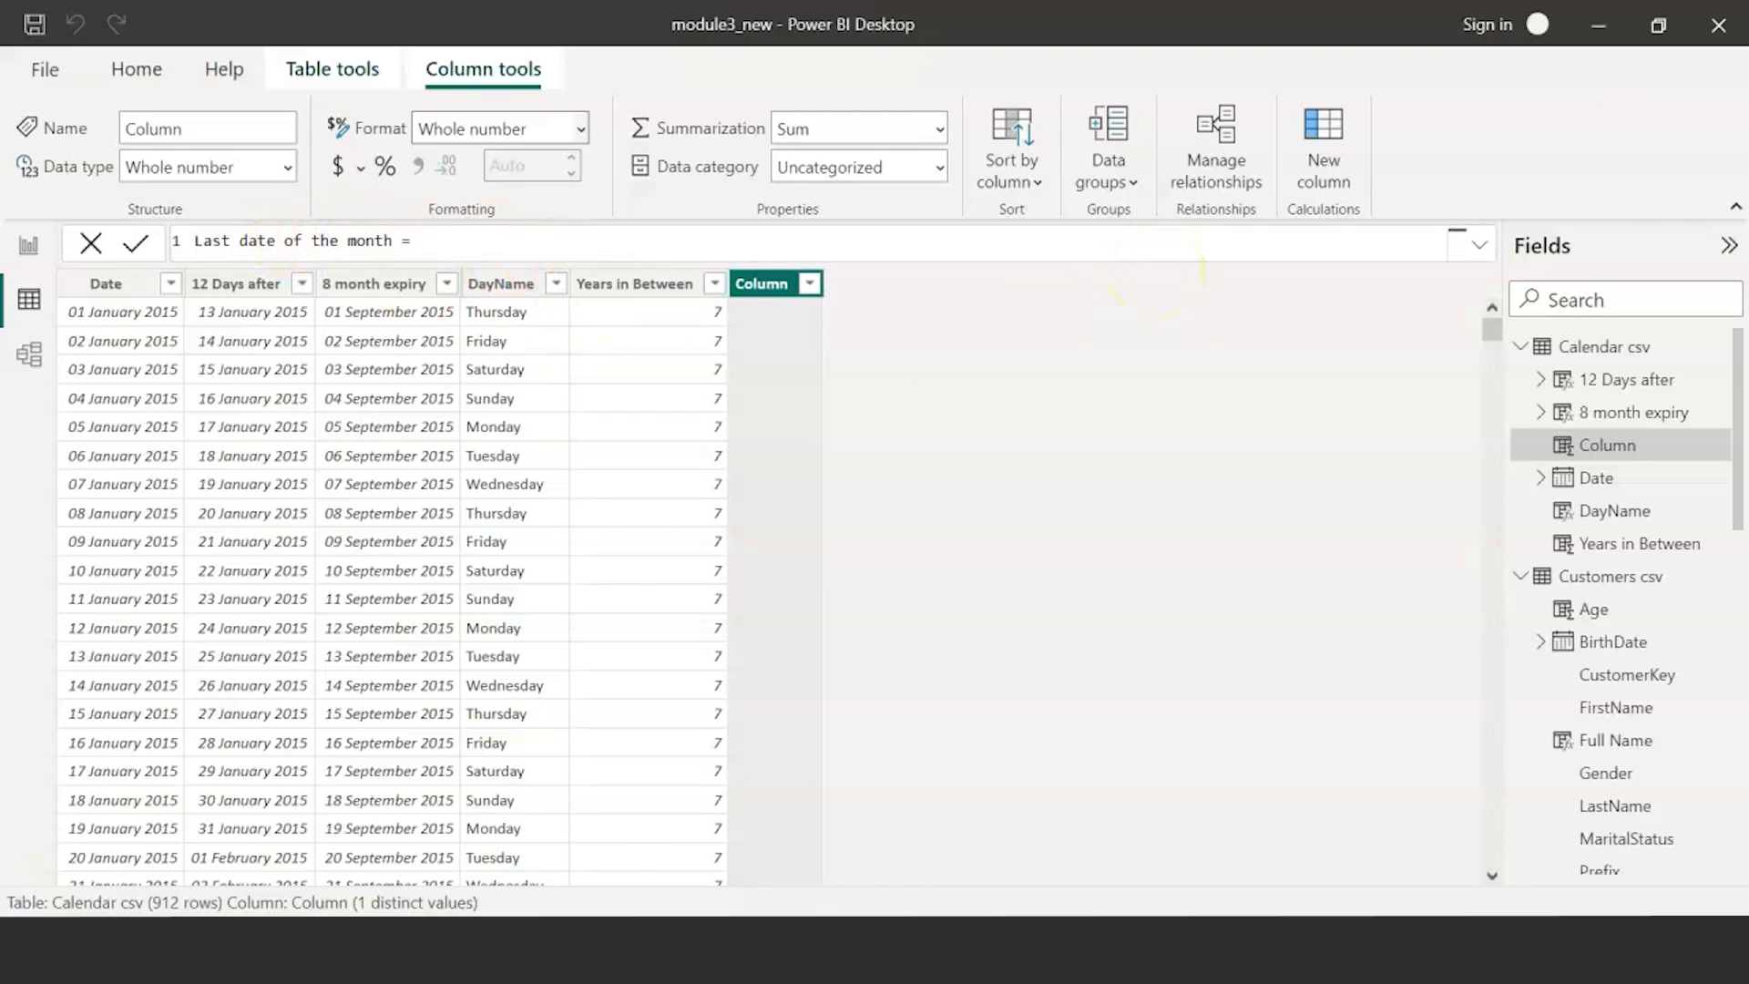
- Define Last date of the month as EOMONTH('Calendar csv'[Date],0) and format it as 14 March 2001 (dd mmmm yyyy)
{"action": "type", "text": "eom"}
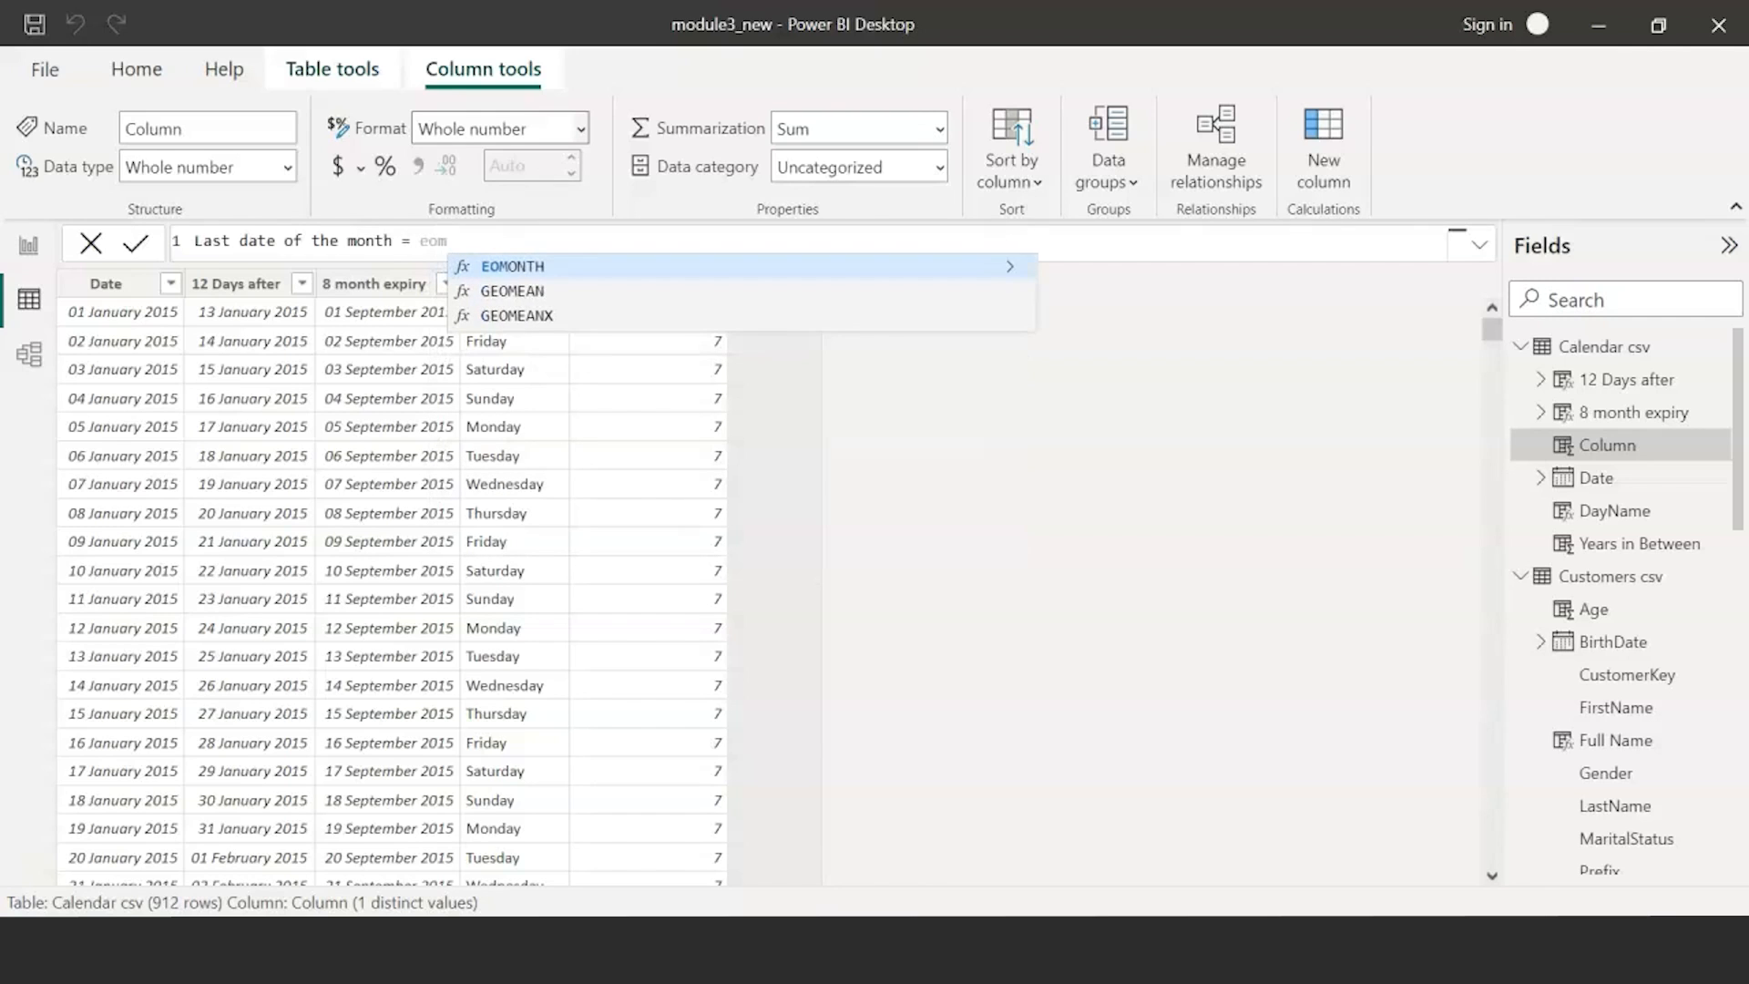
{"action": "key", "text": "Tab"}
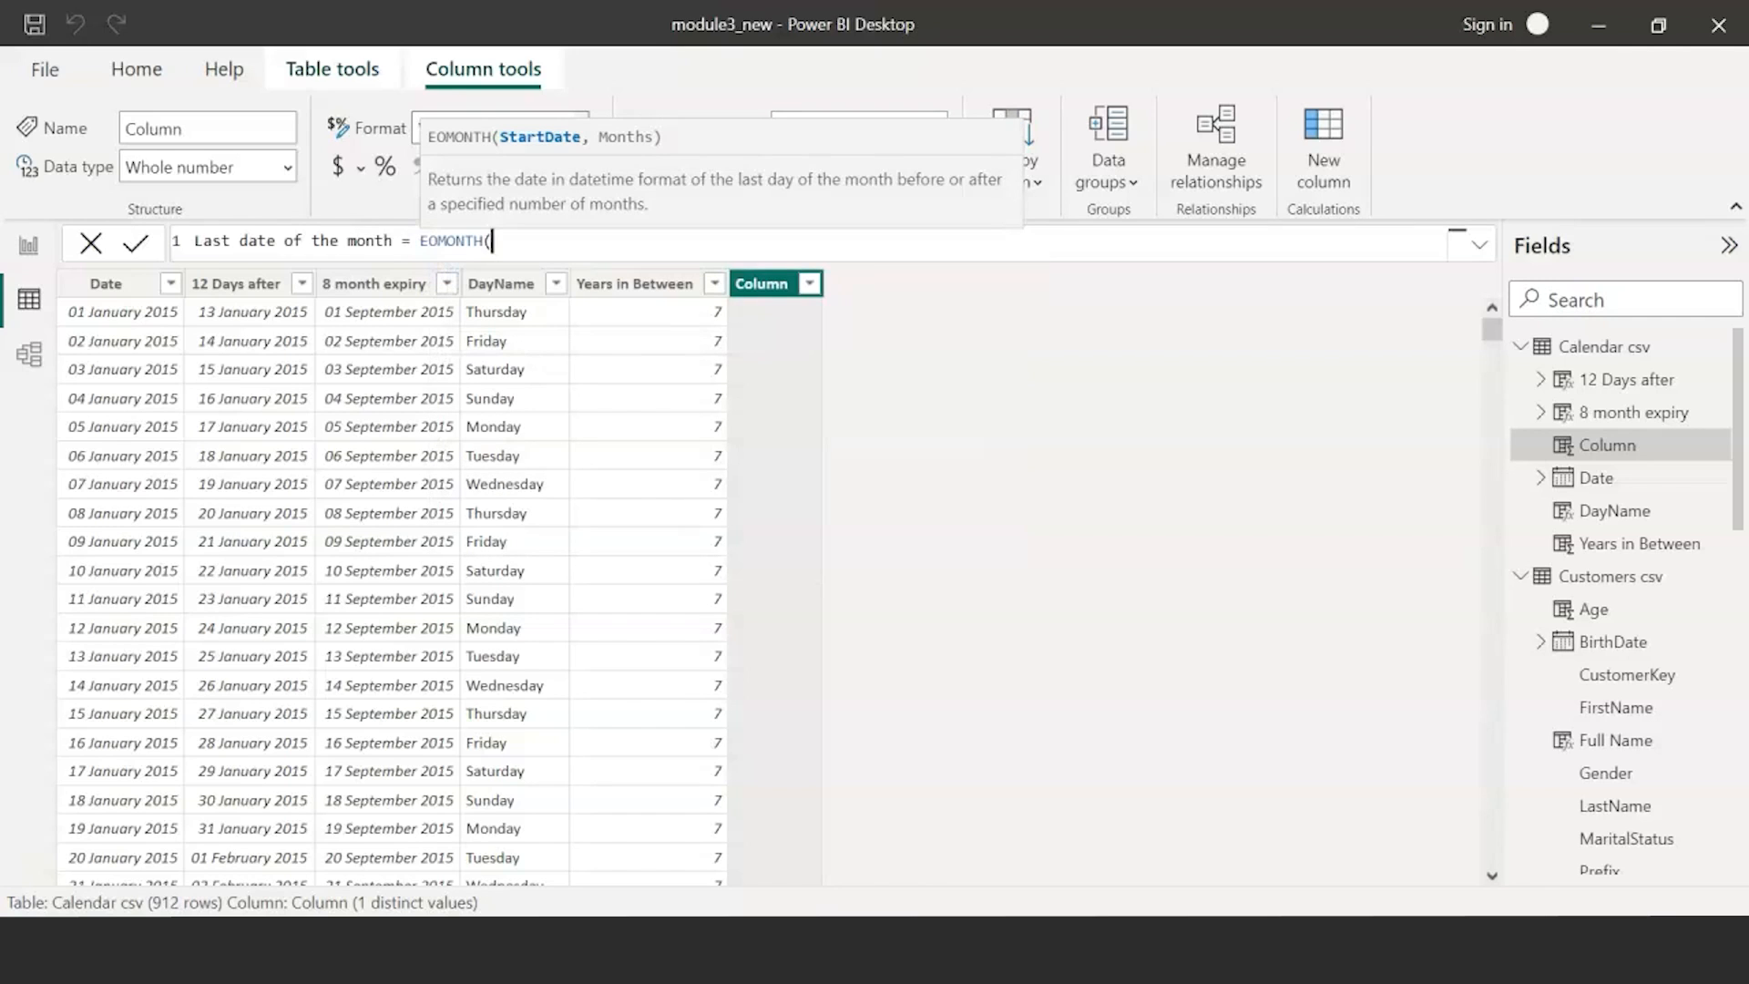
{"action": "key", "text": "Escape"}
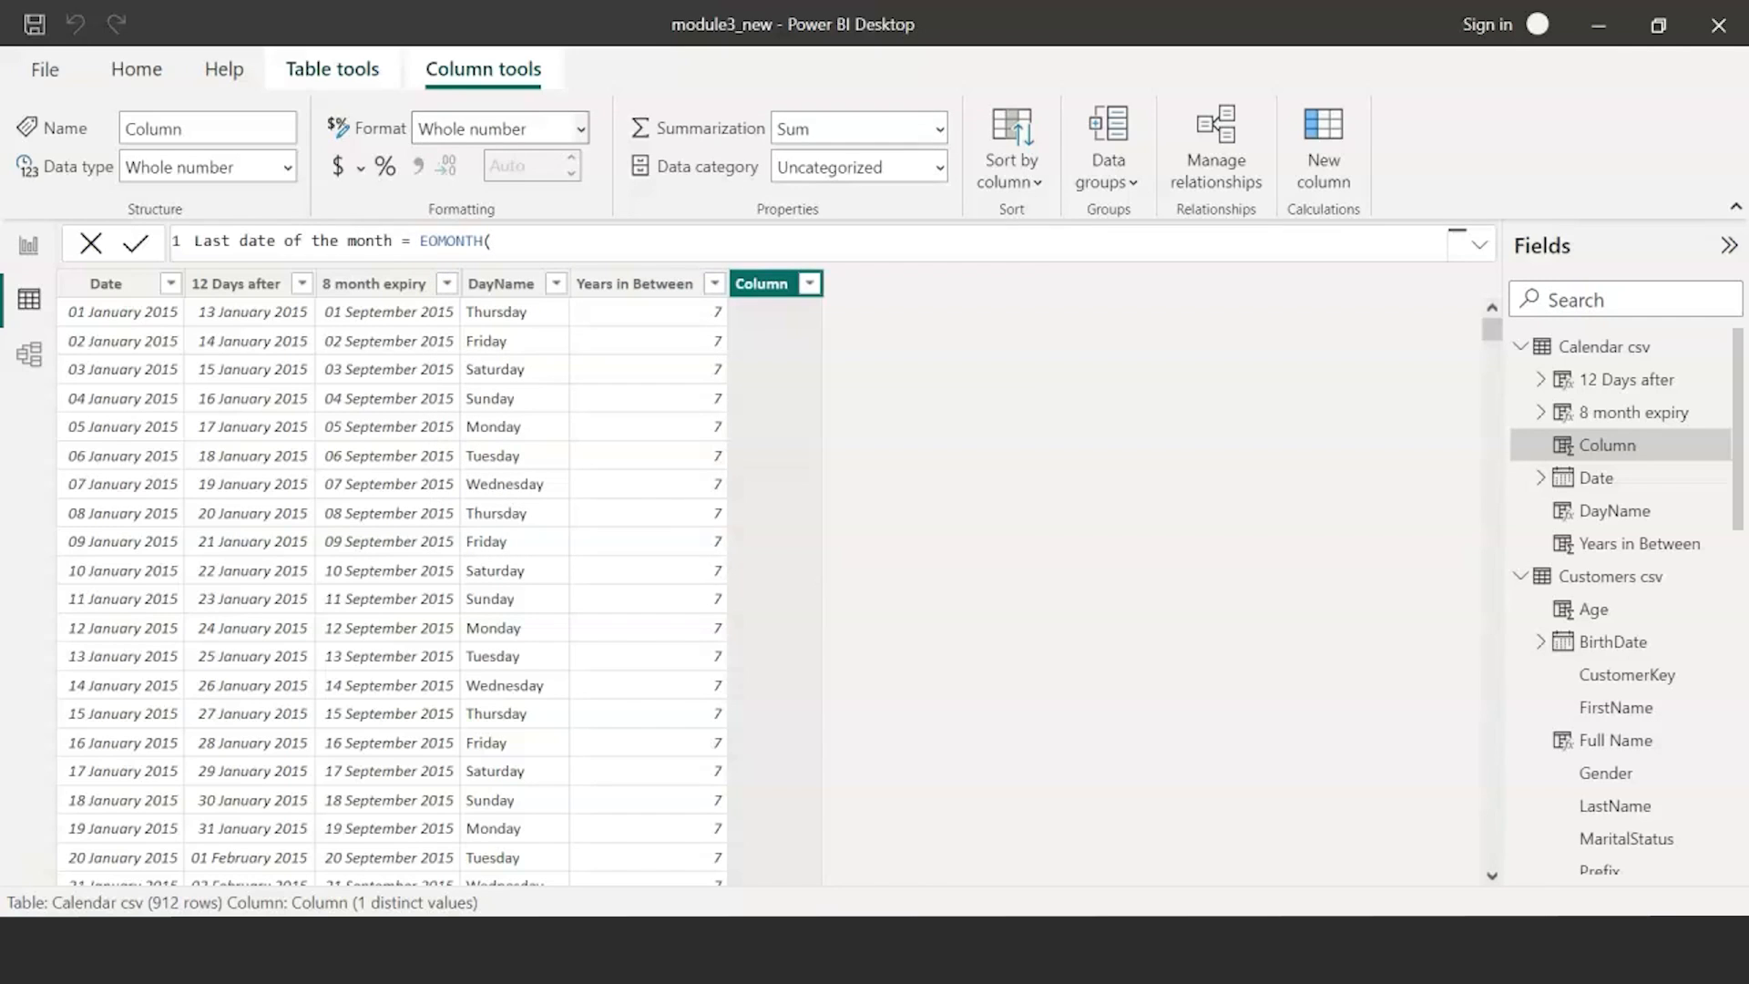
{"action": "left_click", "coordinate": [565, 250]}
{"action": "type", "text": "'Calendar csv'[Date]"}
{"action": "type", "text": ",0"}
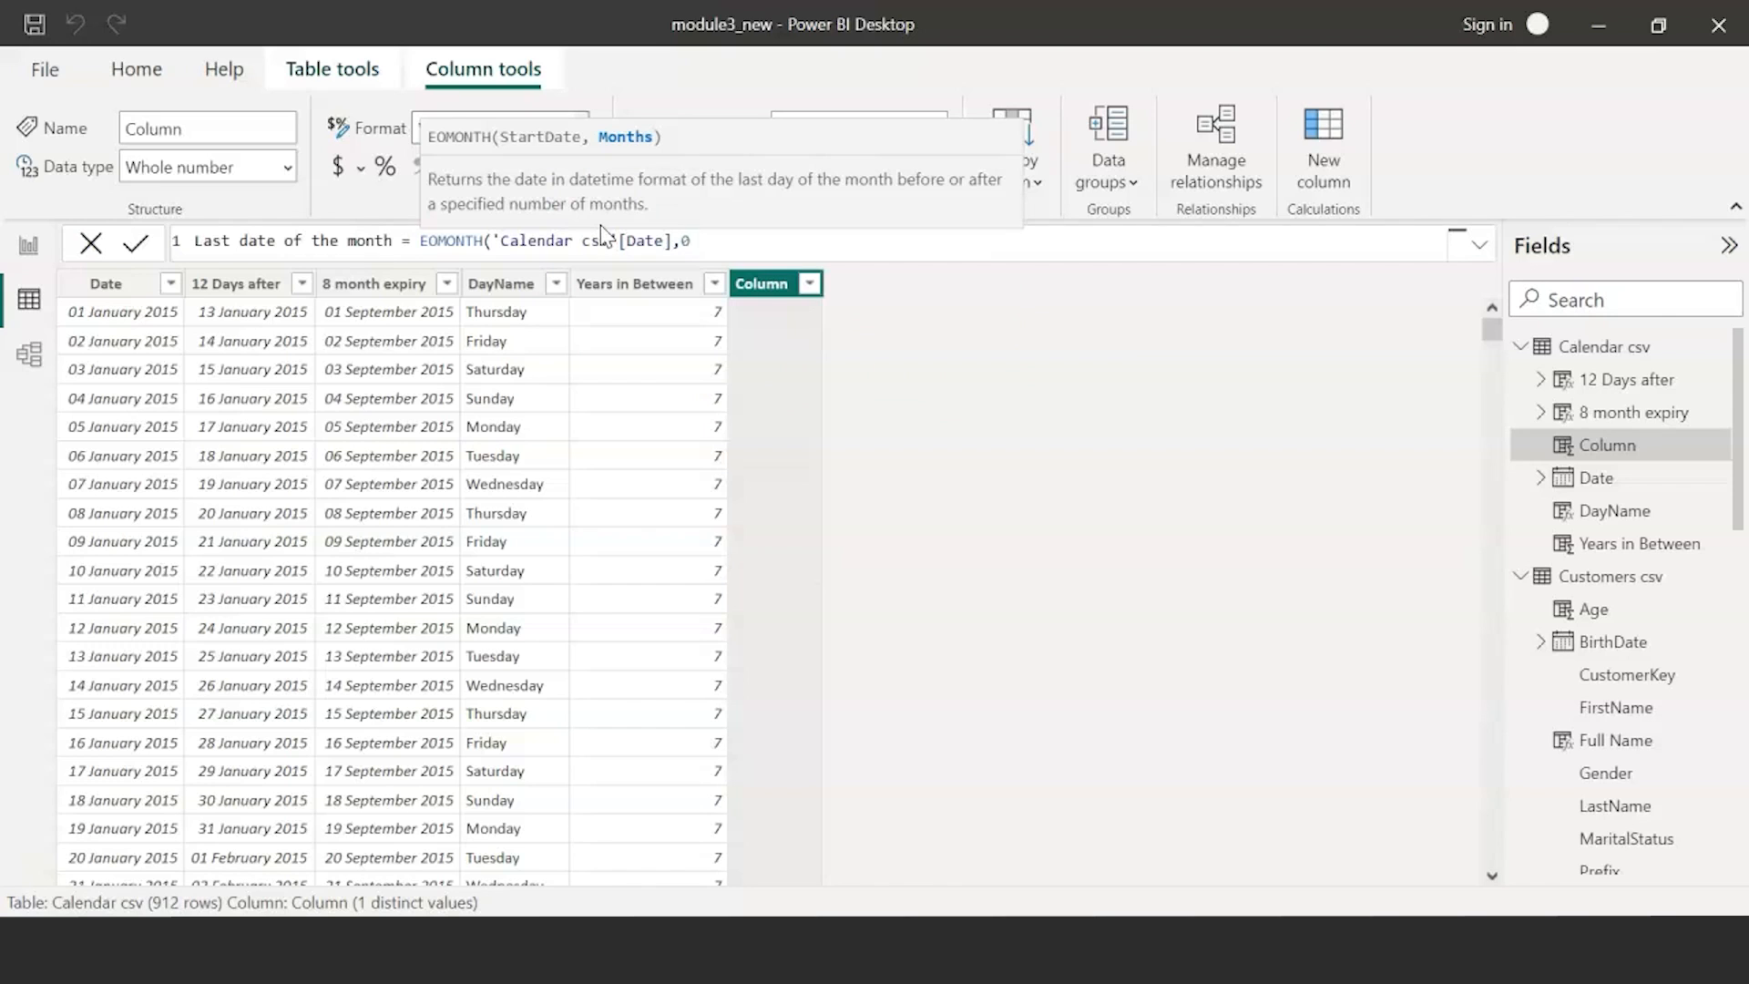
{"action": "type", "text": ")"}
{"action": "left_click", "coordinate": [636, 217]}
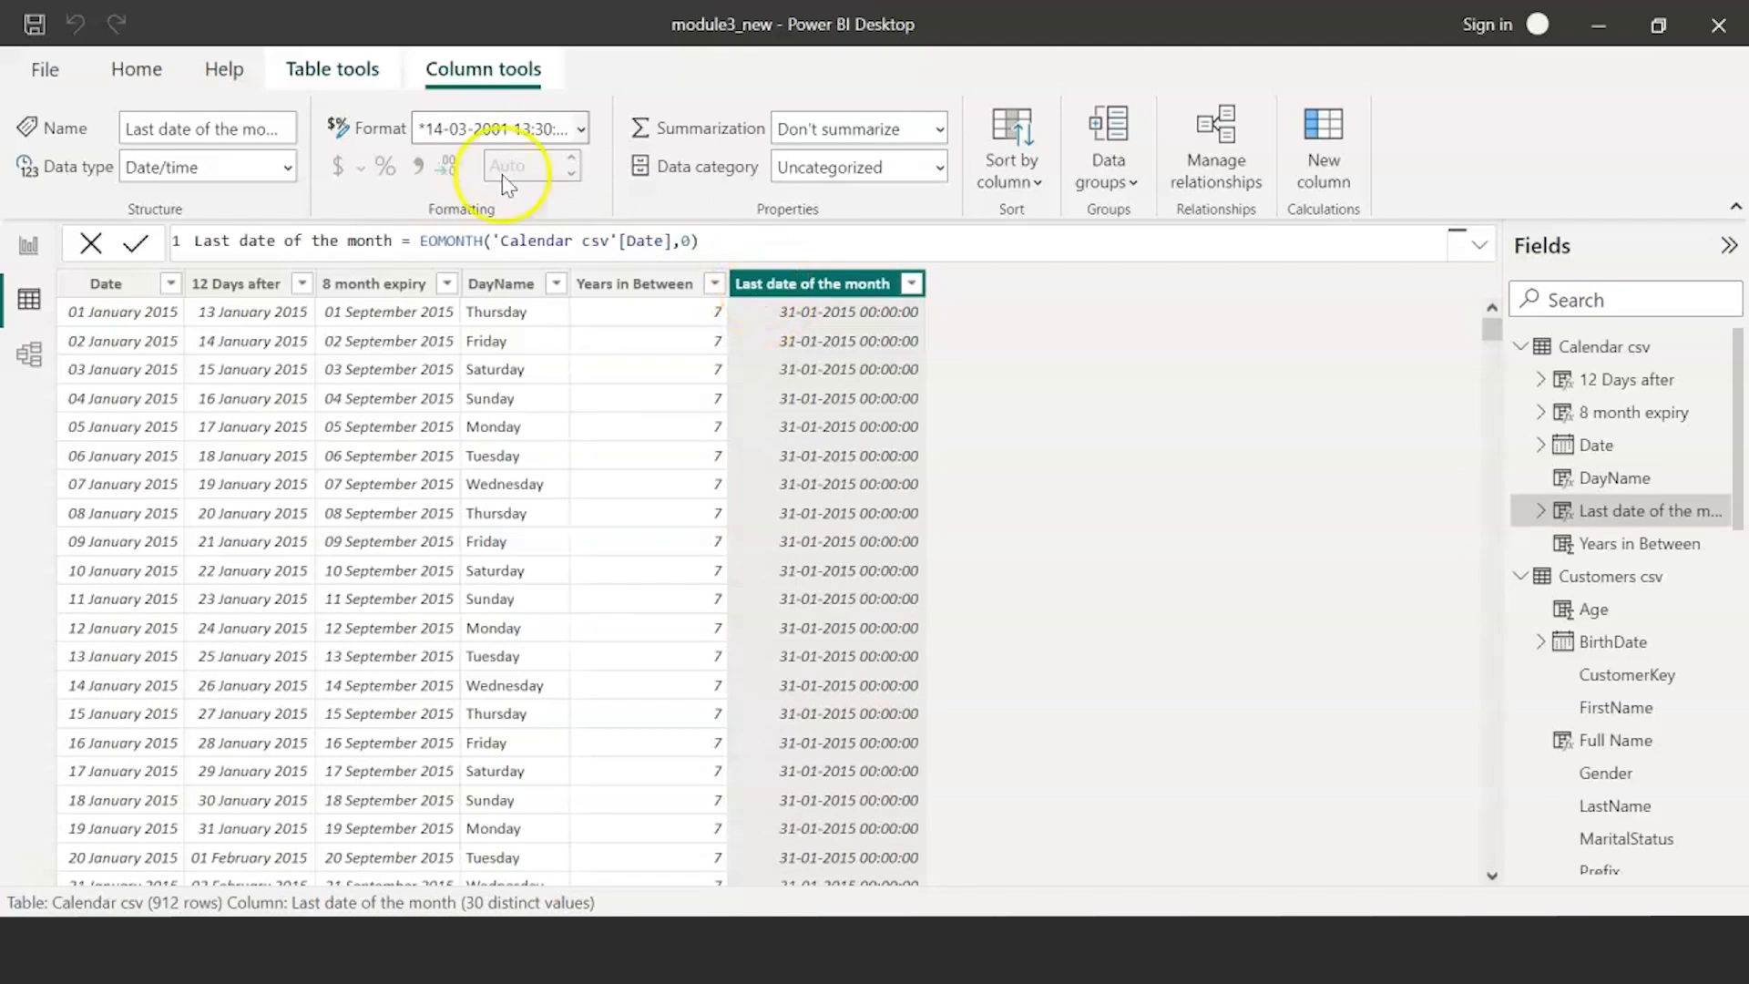
{"action": "left_click", "coordinate": [578, 130]}
{"action": "left_click", "coordinate": [529, 615]}
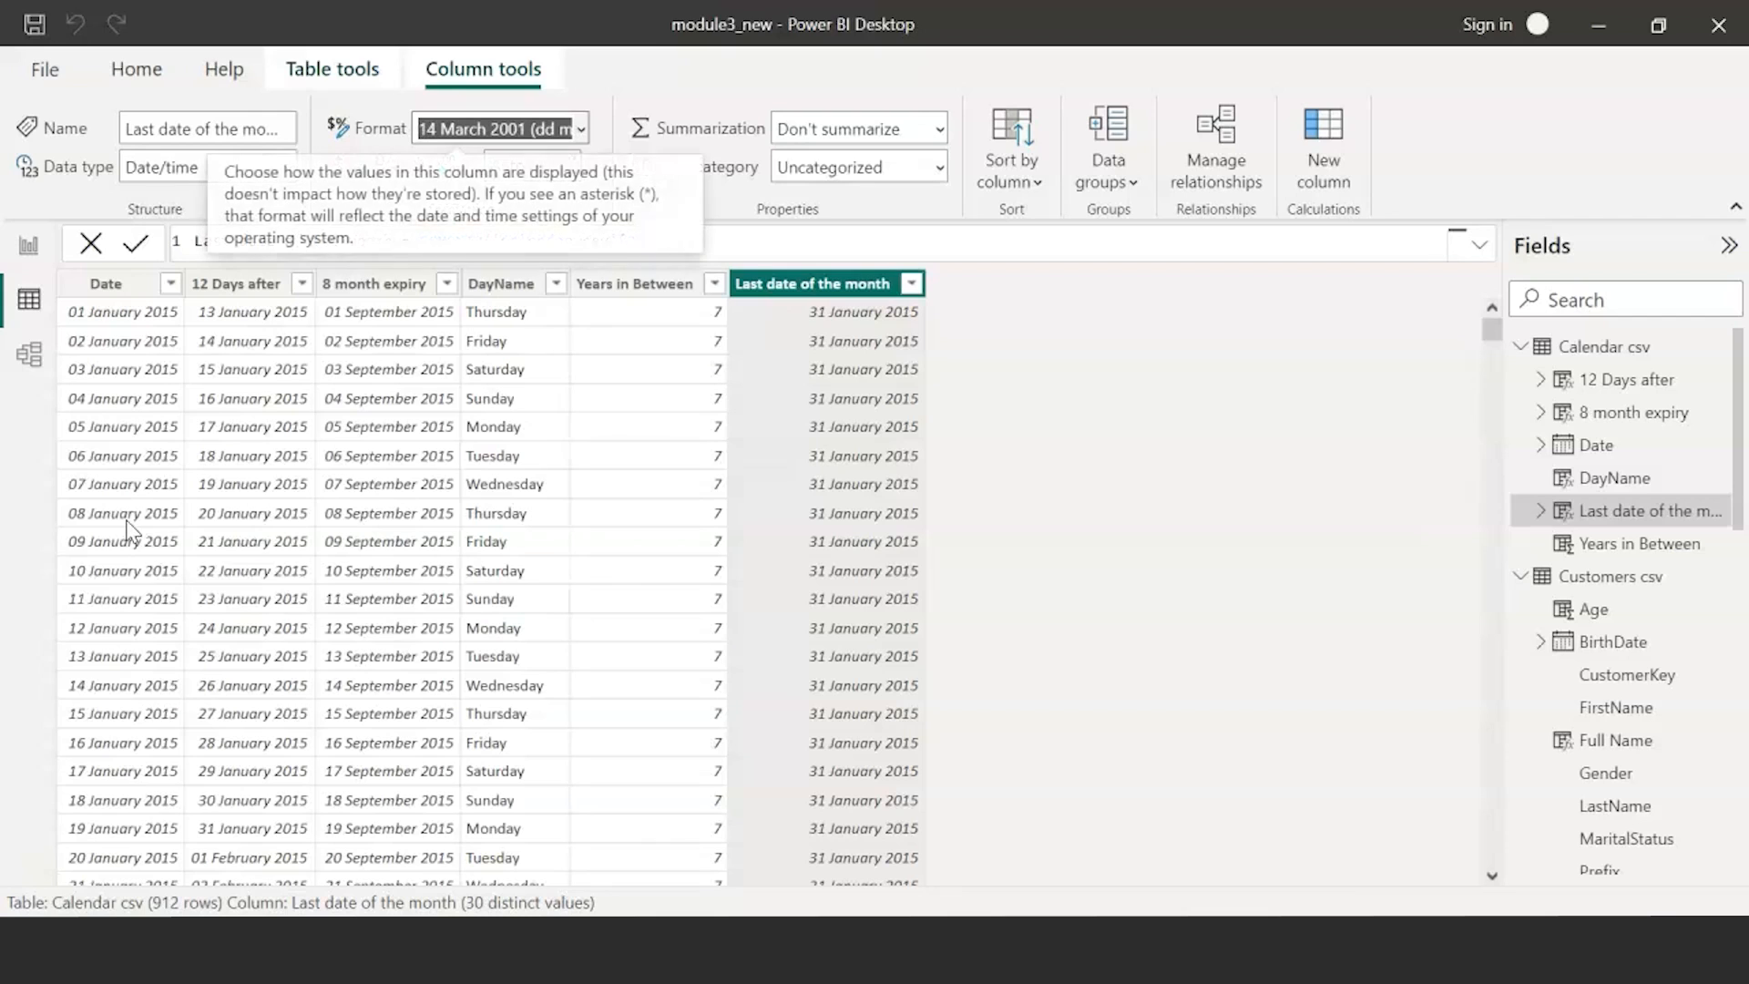
- Add a calculated column Start of the month = STARTOFMONTH('Calendar csv'[Date]) and format it as 14 March 2001 (dd mmmm yyyy)
{"action": "left_click", "coordinate": [1341, 173]}
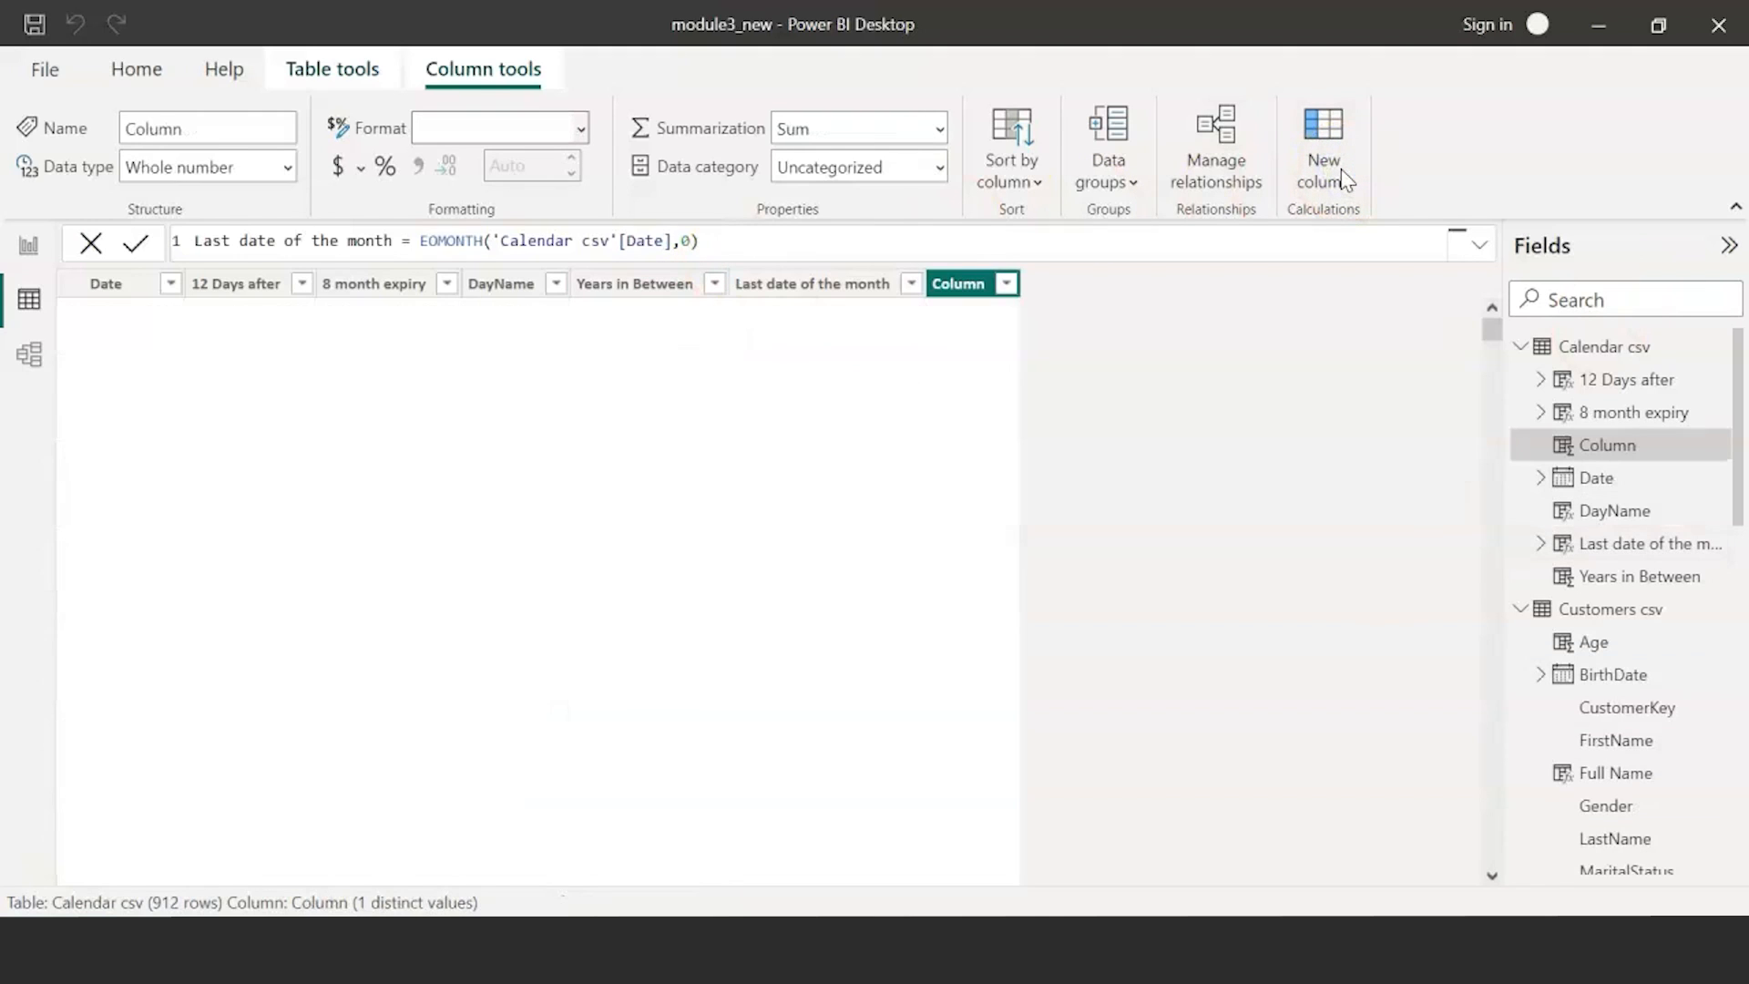
{"action": "type", "text": "Start of the month = STARTOFMONTH('Calendar csv'[Date])"}
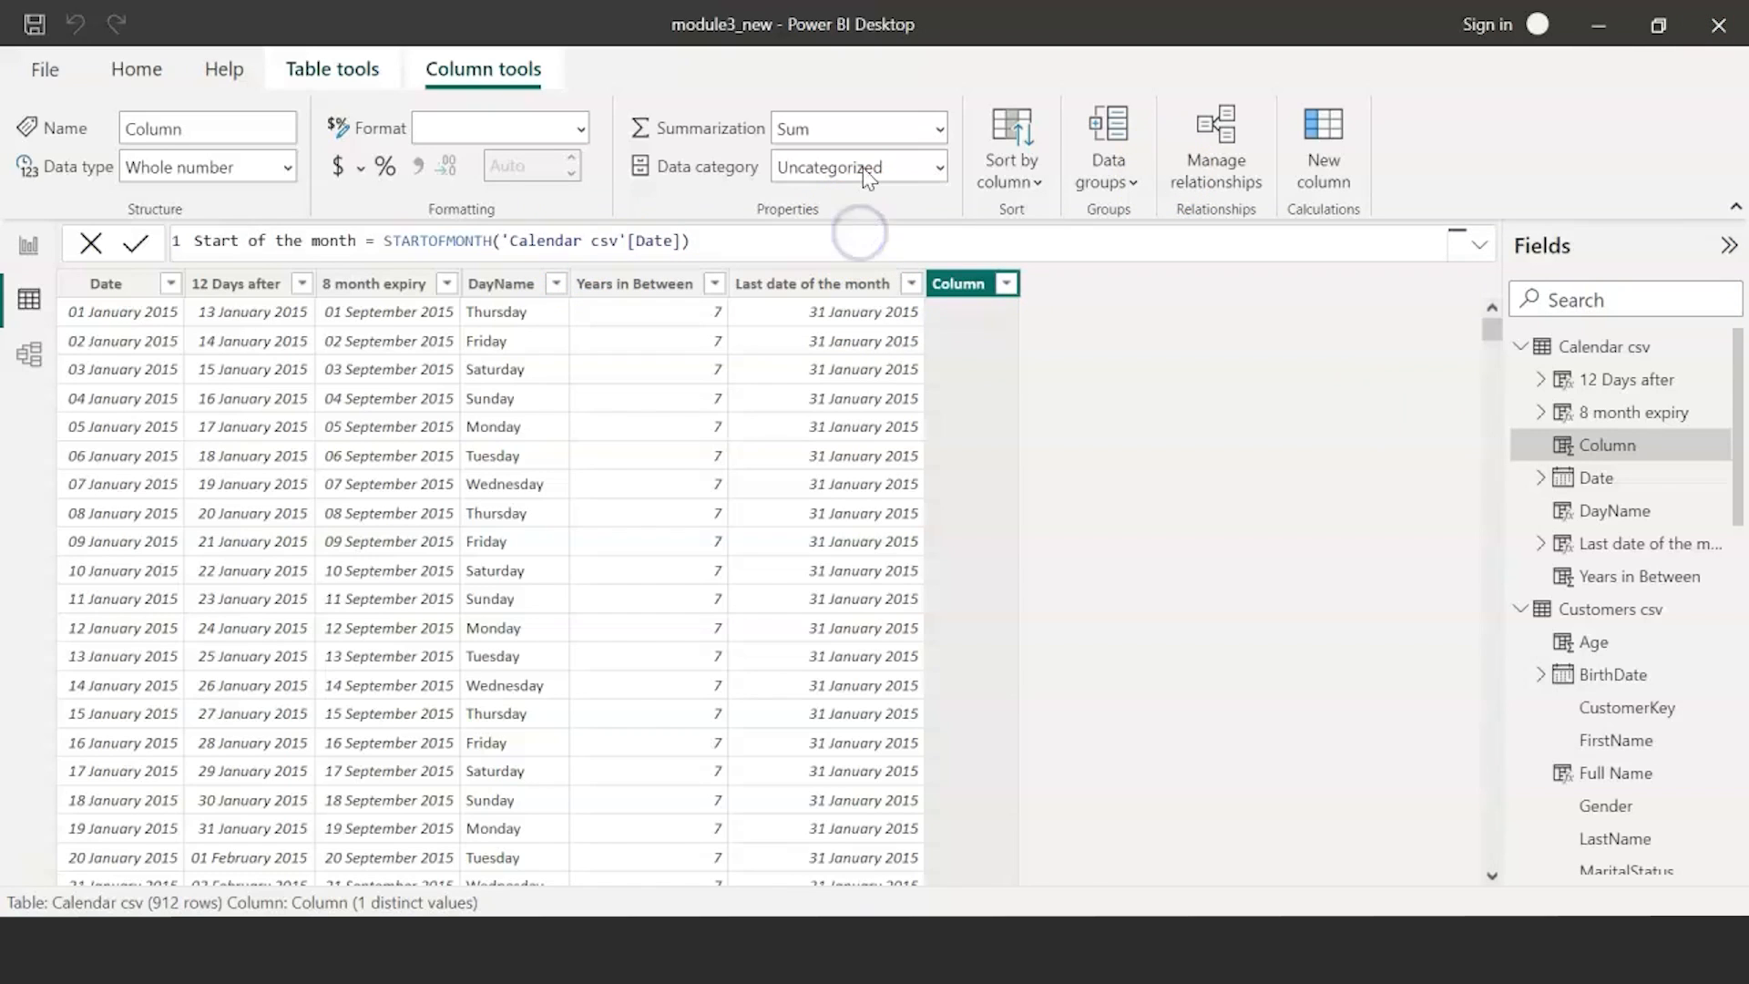
{"action": "key", "text": "Return"}
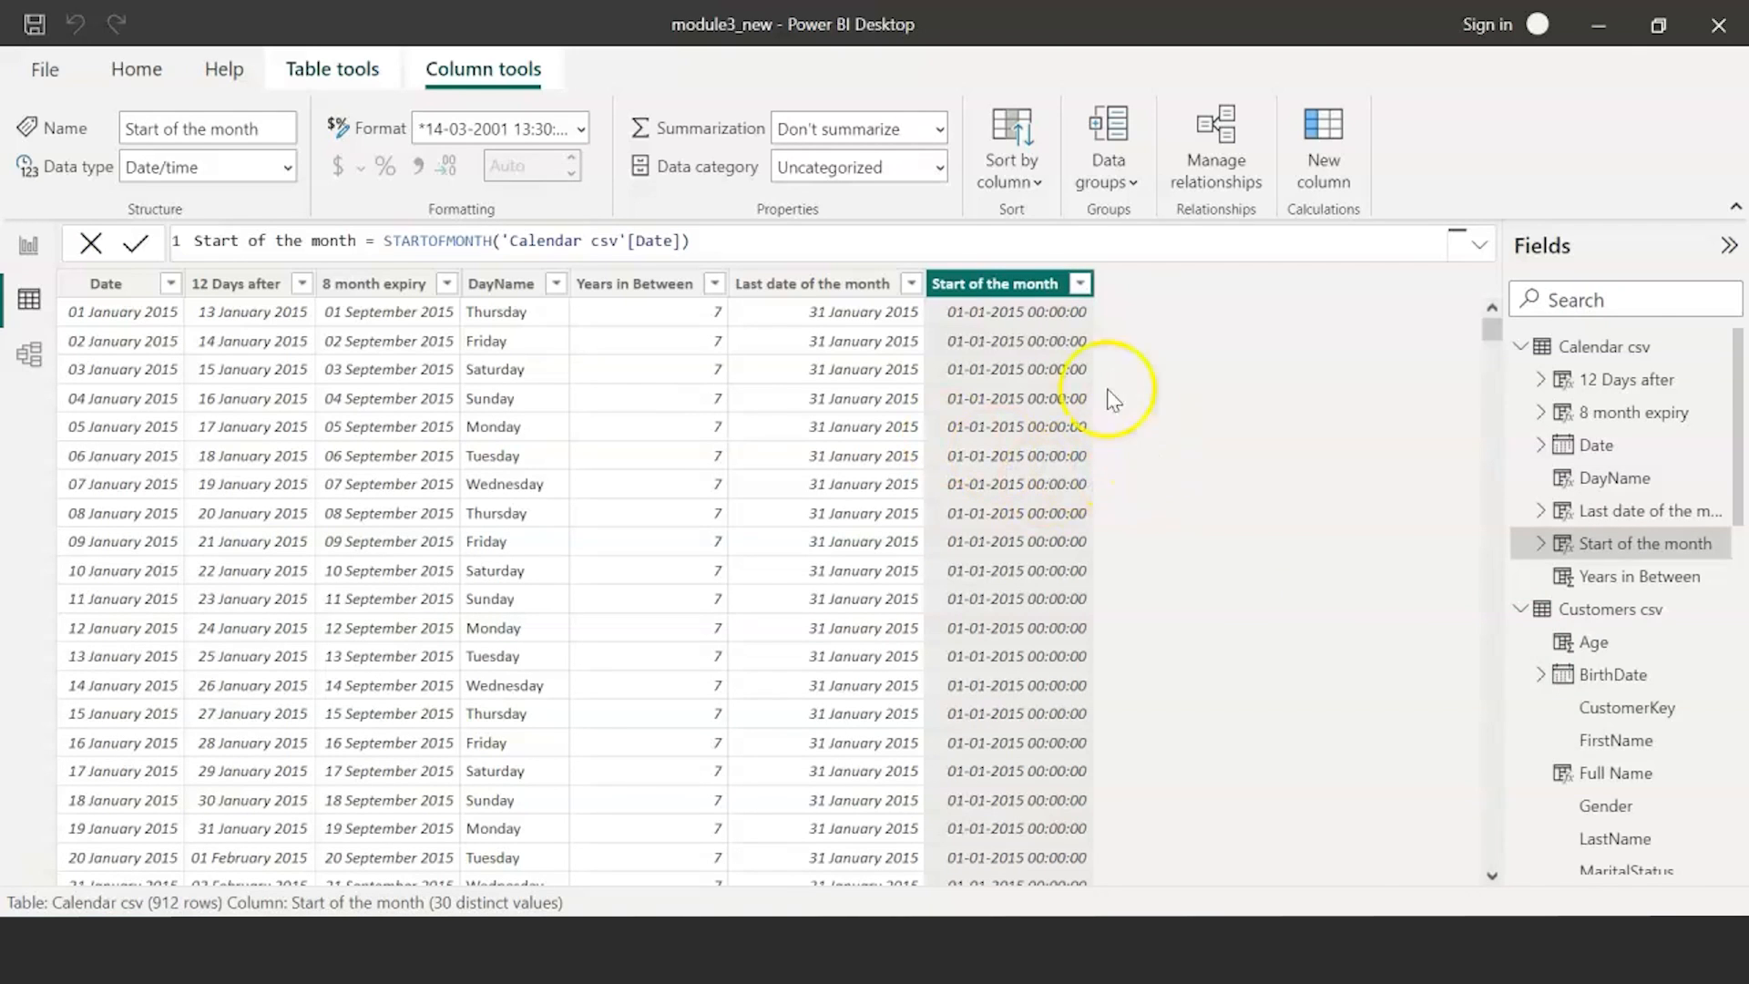
{"action": "left_click", "coordinate": [583, 133]}
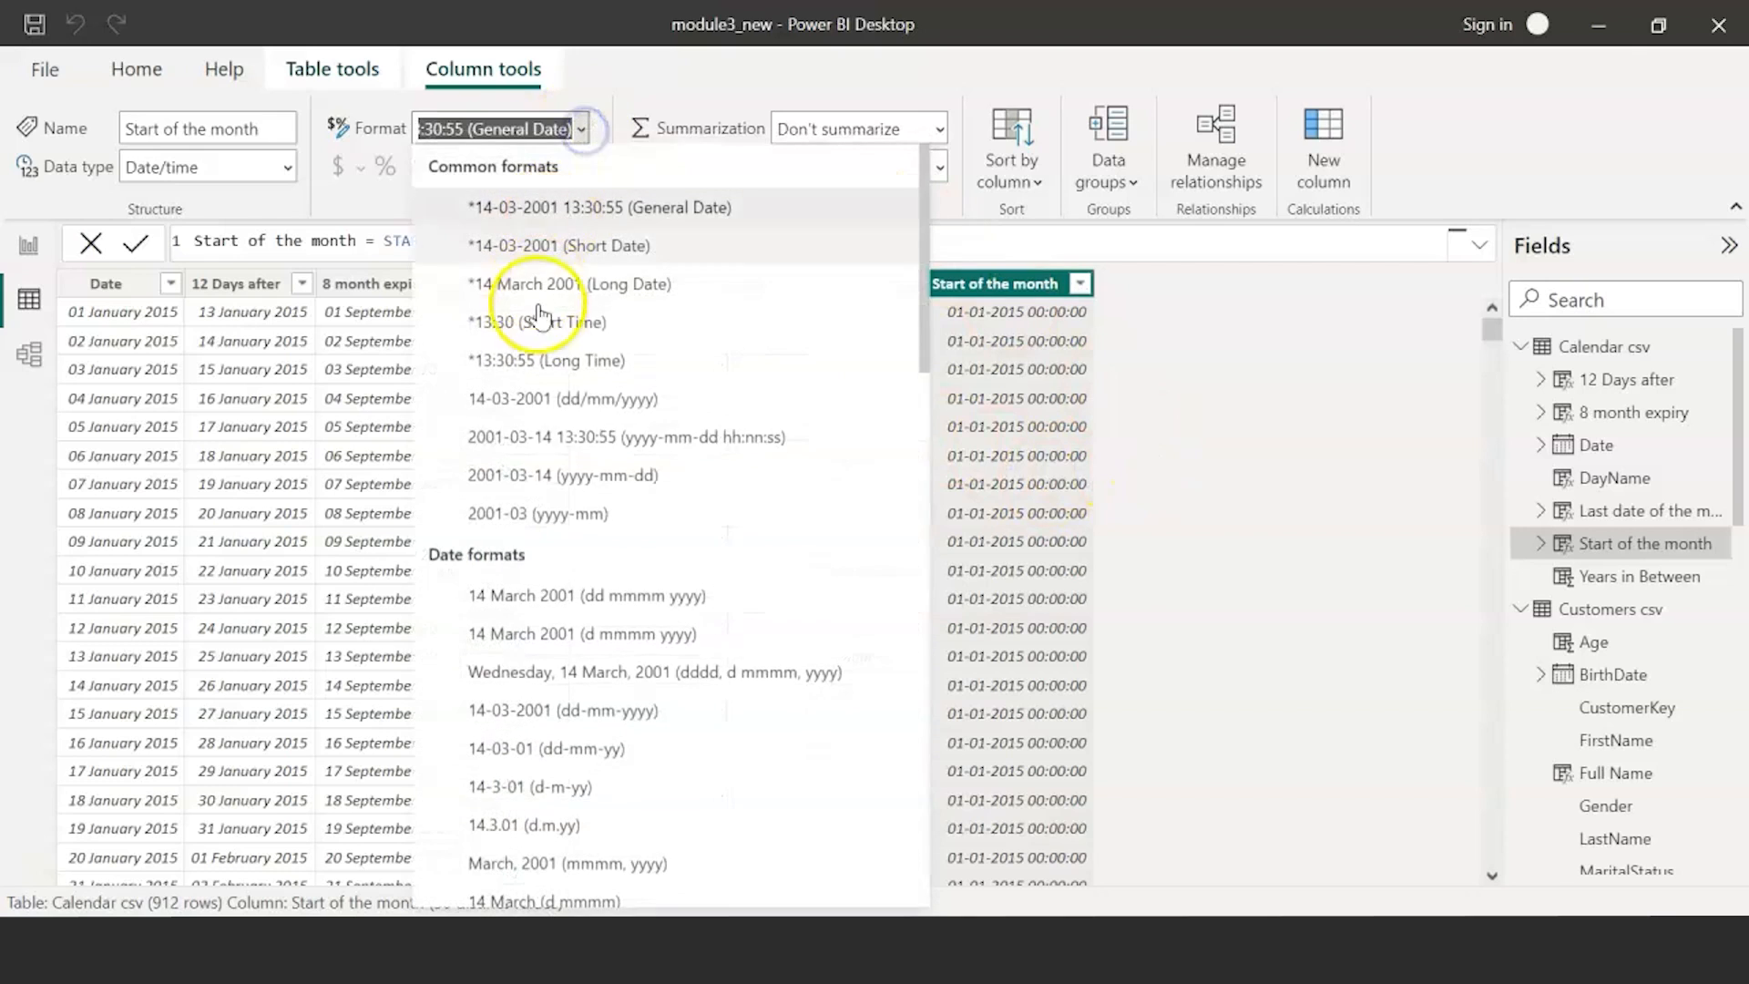
{"action": "left_click", "coordinate": [516, 603]}
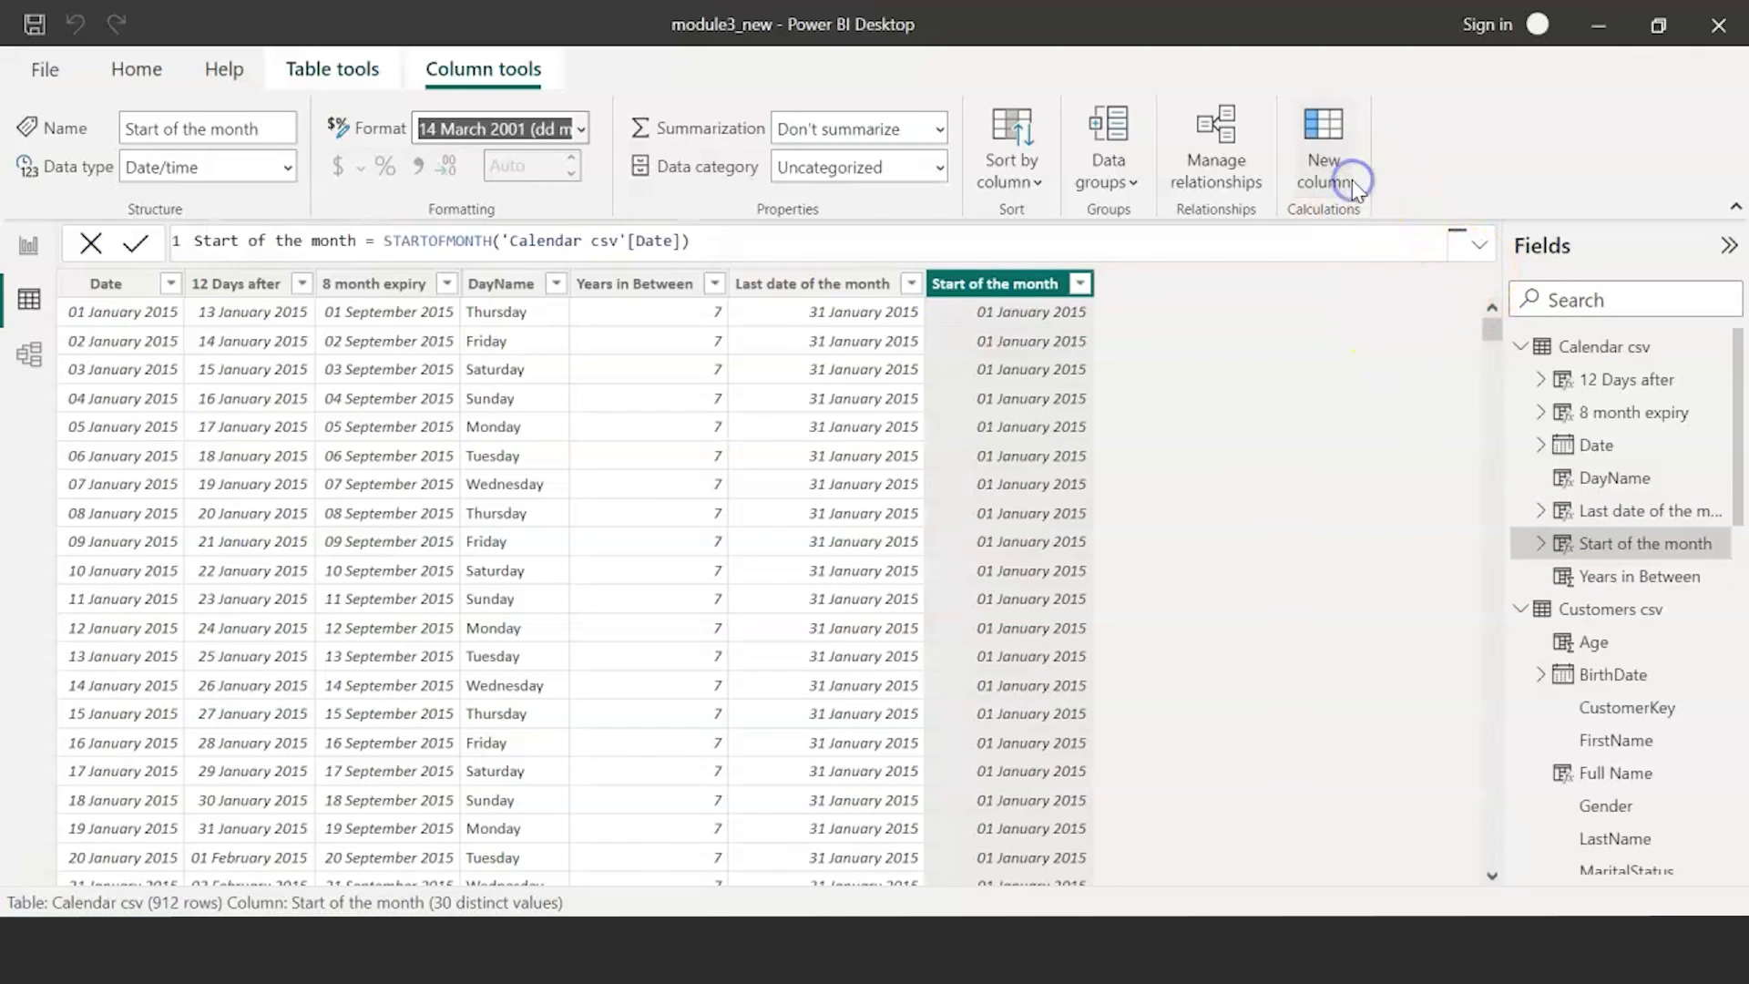
- Add a calculated column Week Number = weeknum('Calendar csv'[Date]) to Calendar csv
{"action": "left_click", "coordinate": [1323, 146]}
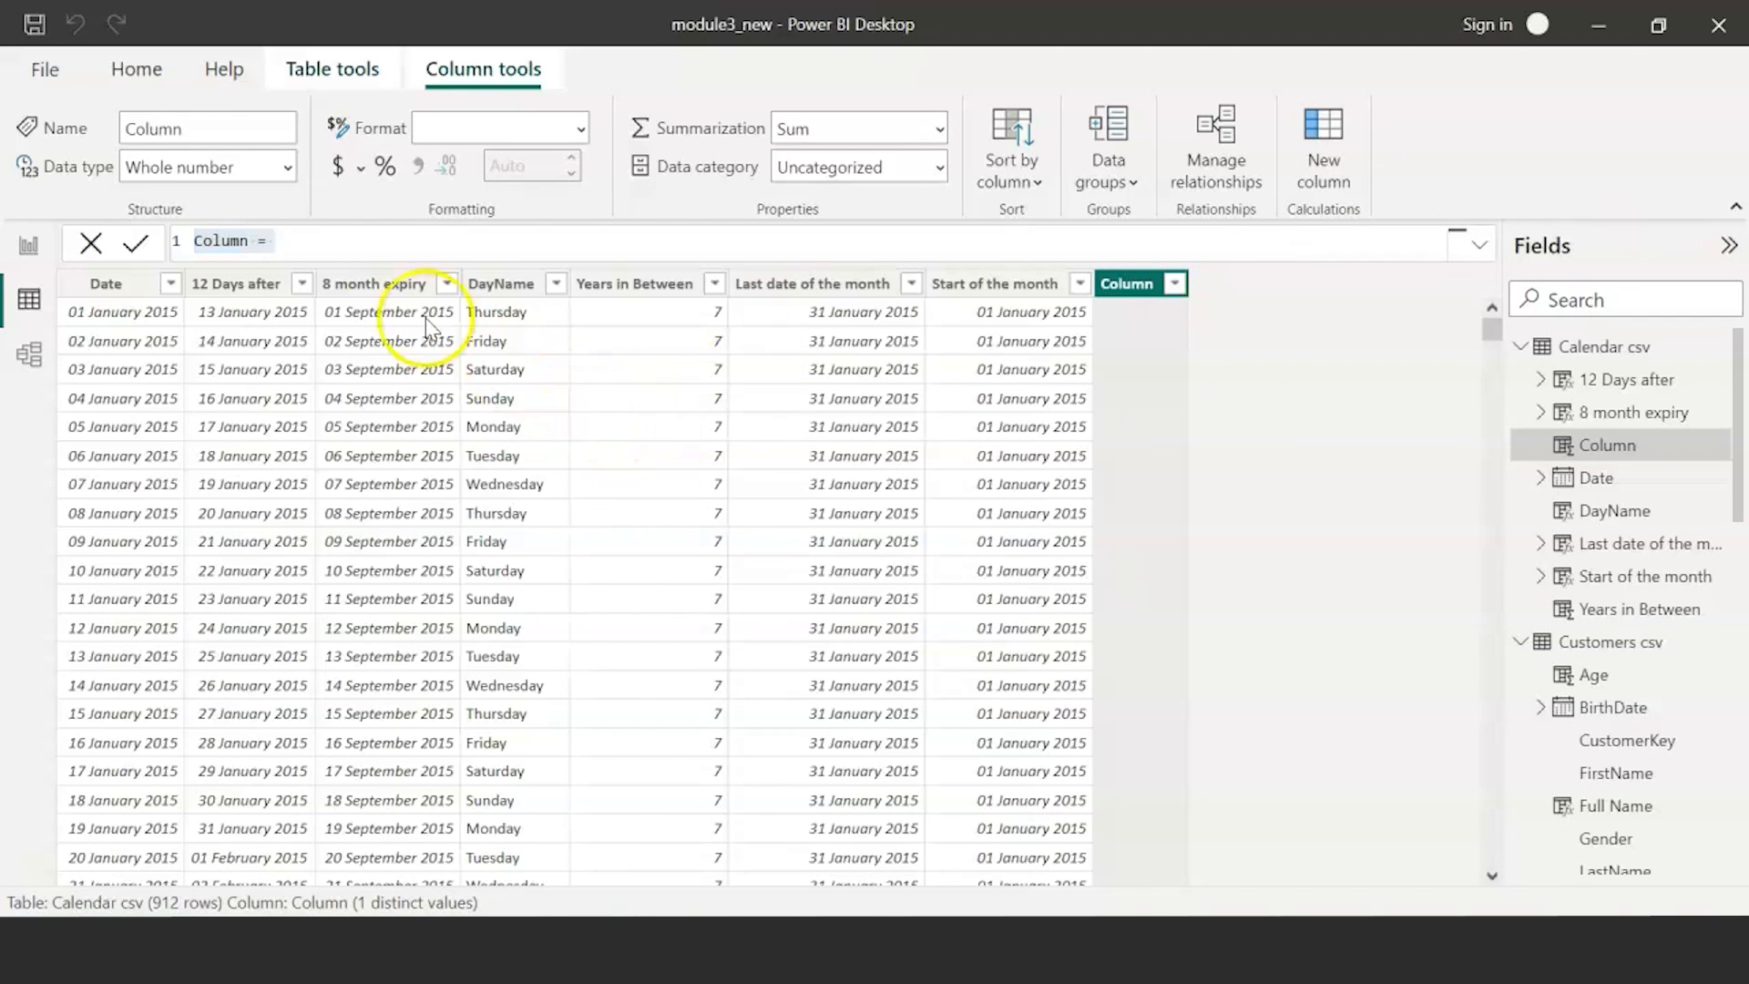
{"action": "left_click", "coordinate": [350, 245]}
{"action": "key", "text": "ctrl+a"}
{"action": "type", "text": "Week Number = weeknum('Calendar csv'[Date])"}
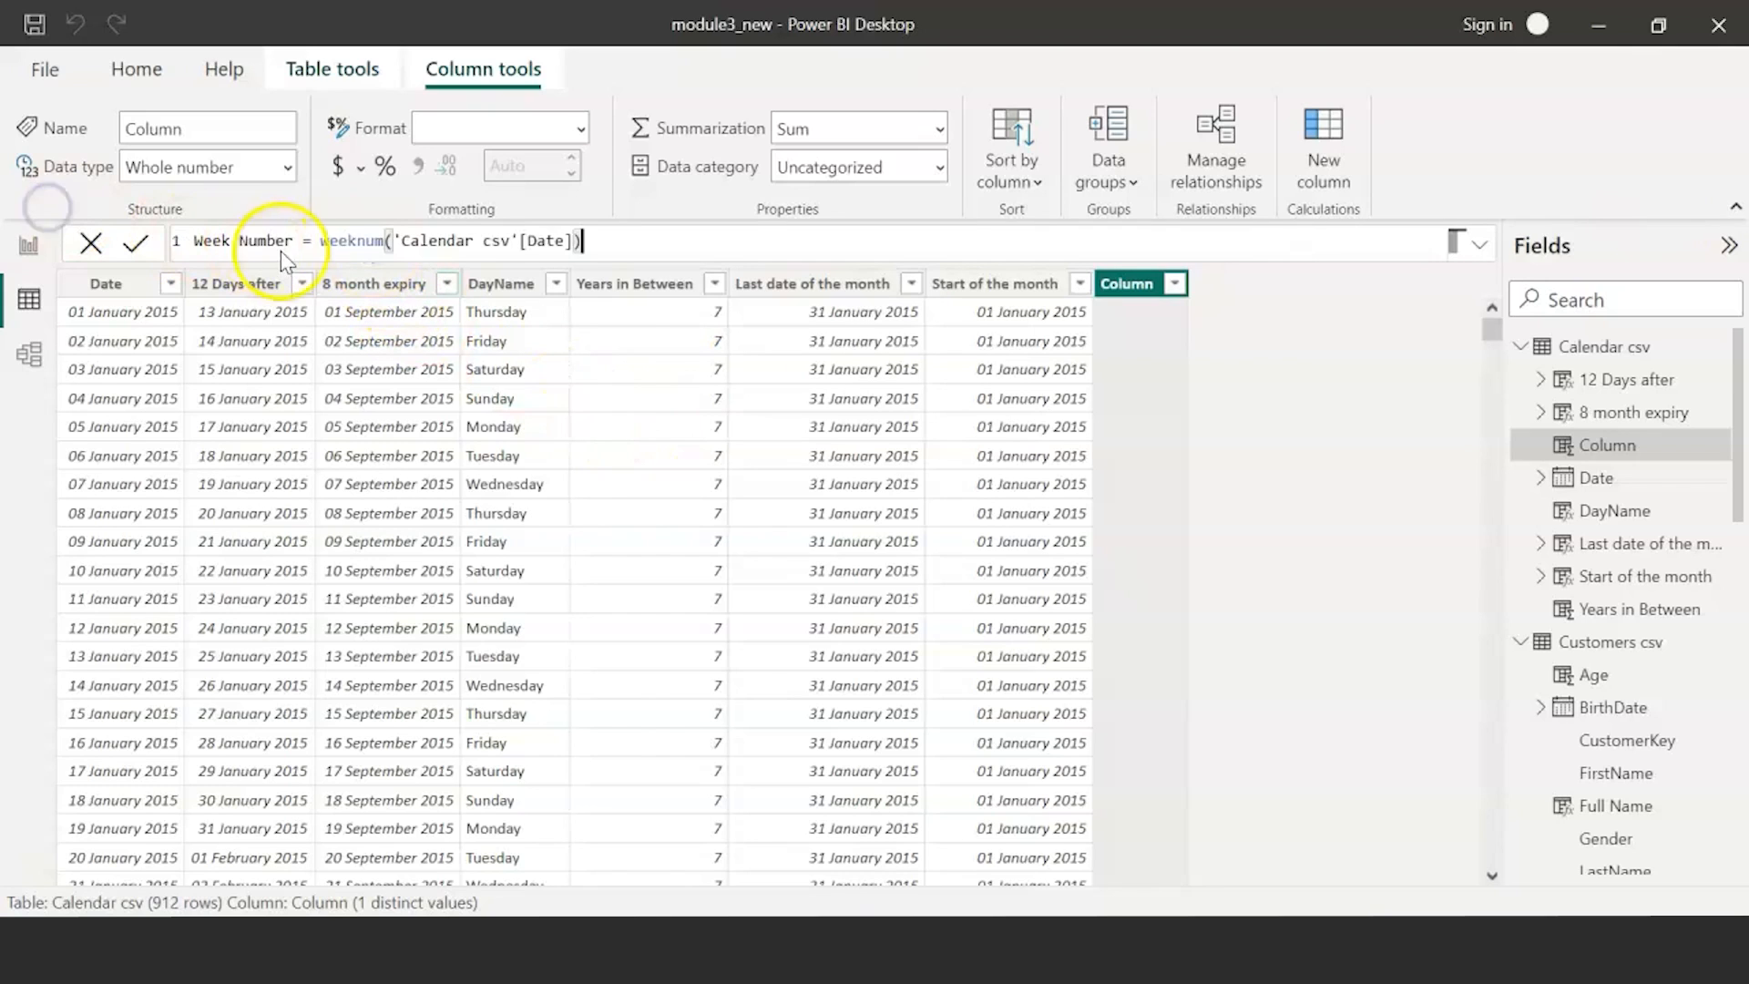
{"action": "double_click", "coordinate": [343, 241]}
{"action": "left_click", "coordinate": [347, 241]}
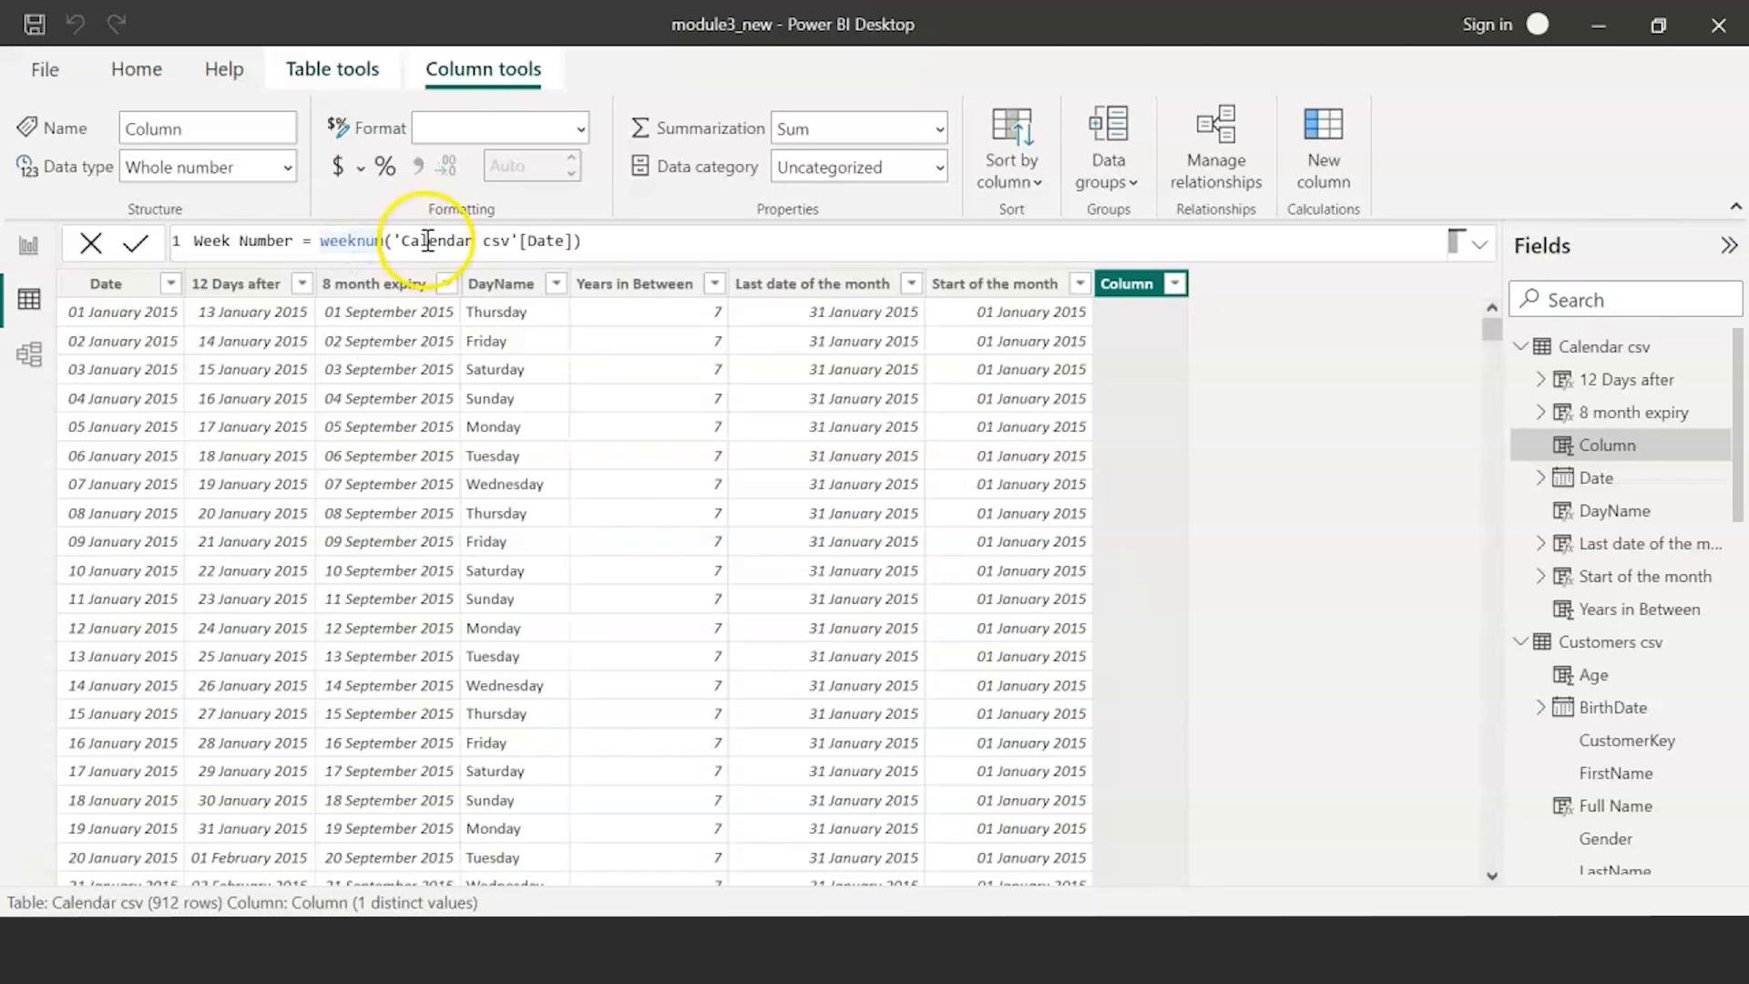
{"action": "key", "text": "Return"}
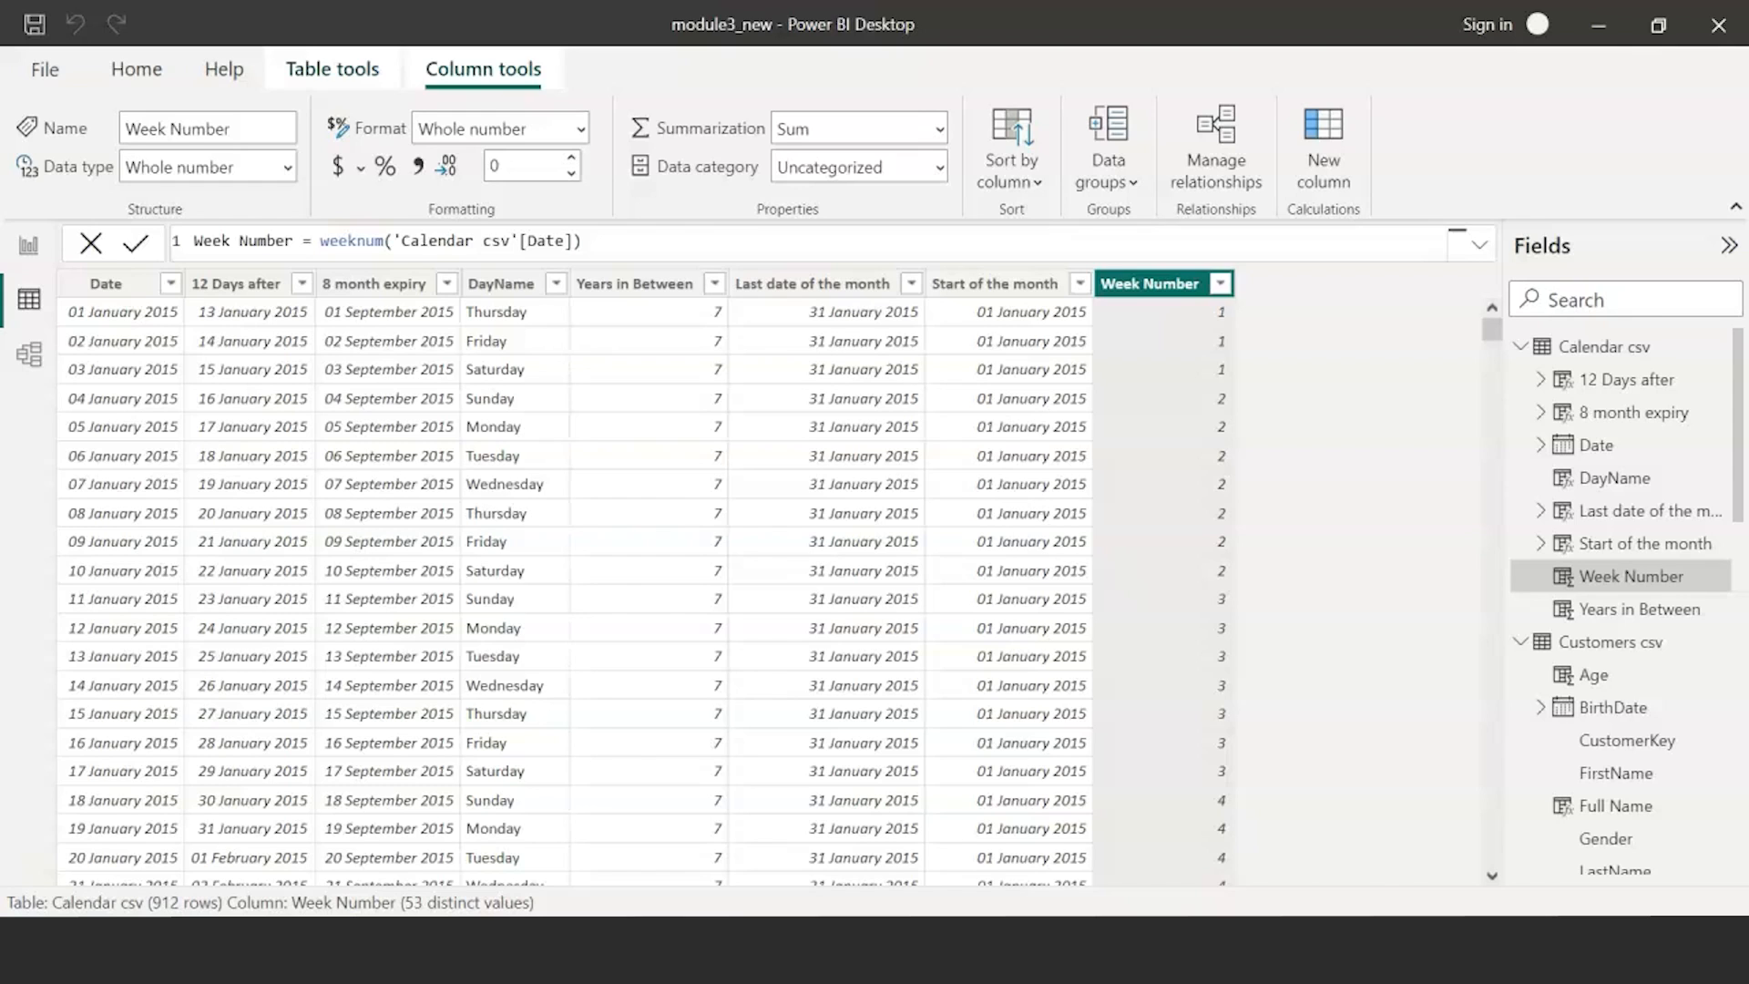
- Add a calculated column Week Type = if(WEEKDAY('Calendar csv'[Date],2) < 6 , "Weekday","Weekend") to Calendar csv and compare it with DayName
{"action": "left_click", "coordinate": [1352, 125]}
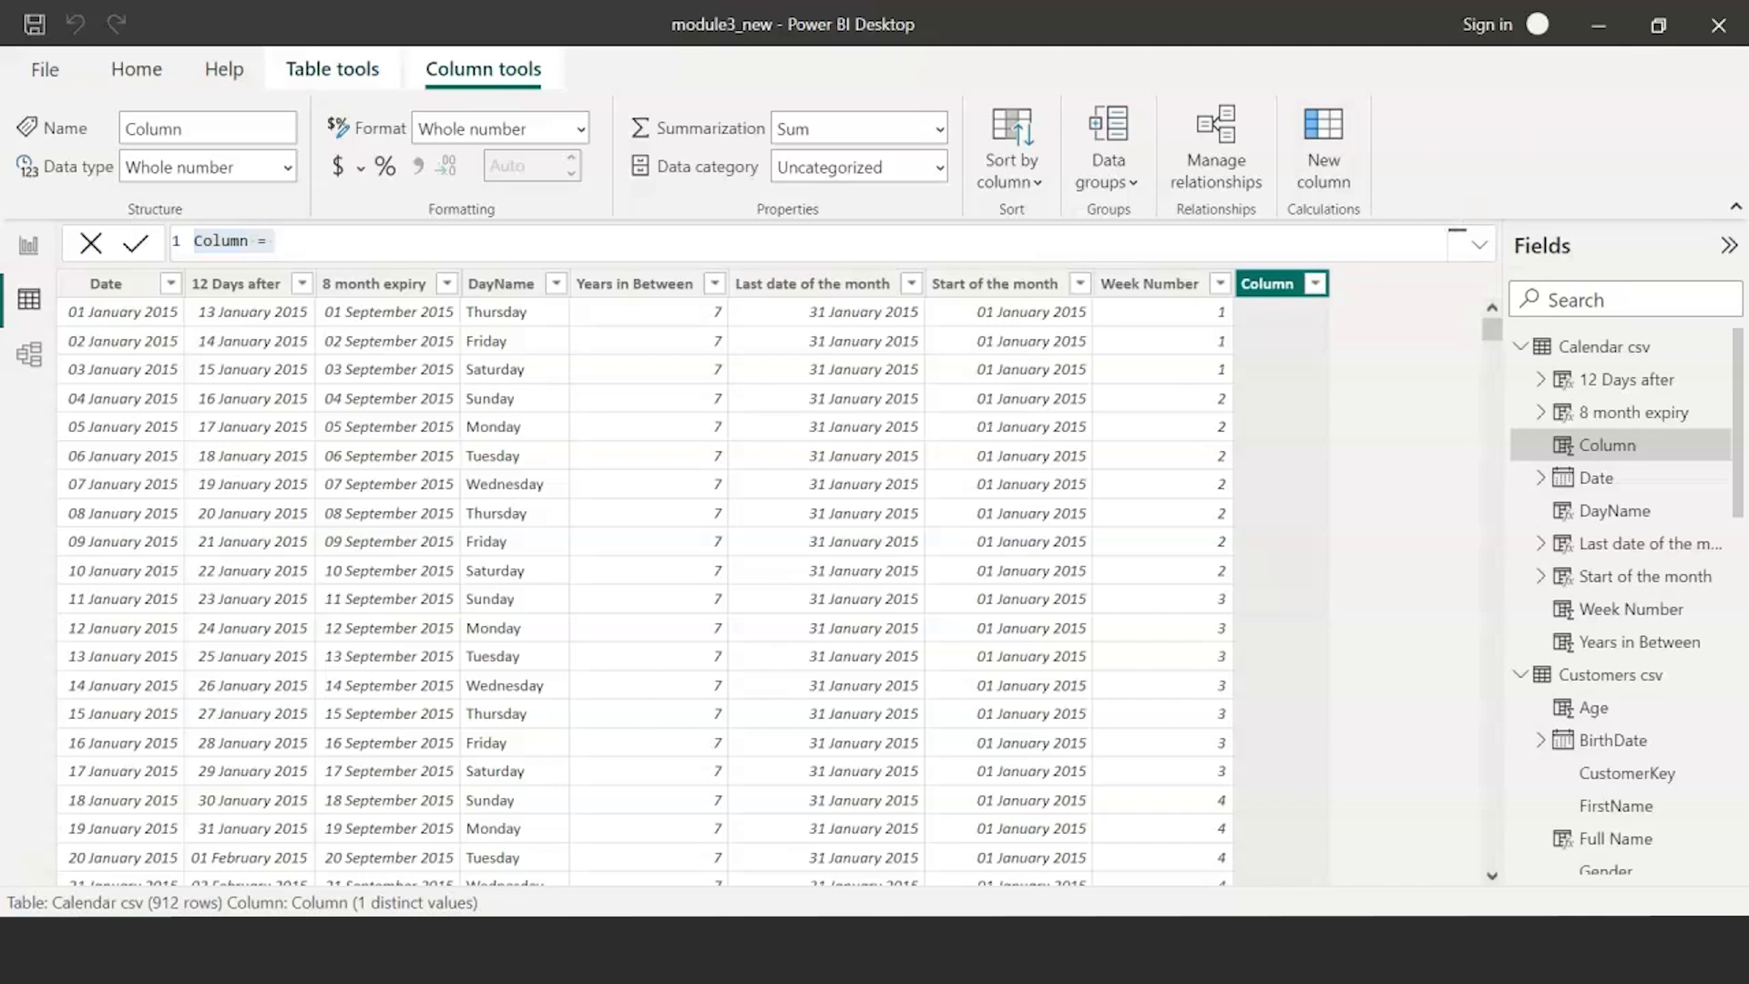
{"action": "double_click", "coordinate": [207, 240]}
{"action": "type", "text": "Week Type"}
{"action": "left_click", "coordinate": [312, 239]}
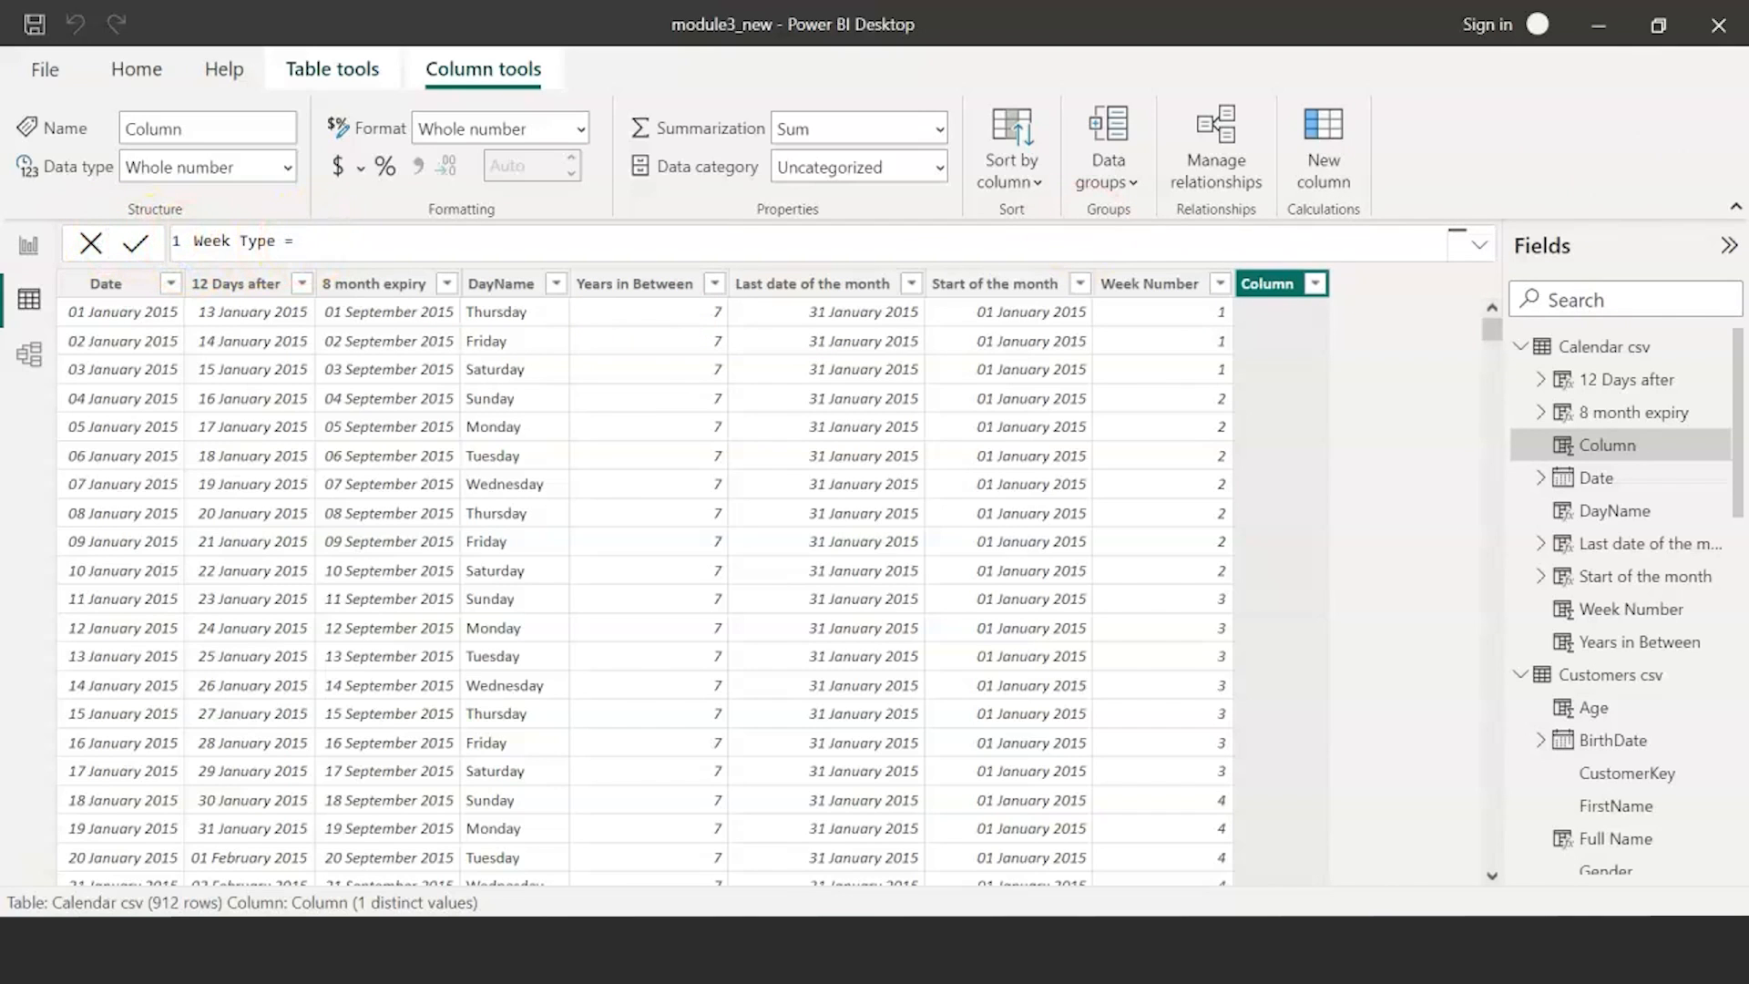
{"action": "type", "text": "if("}
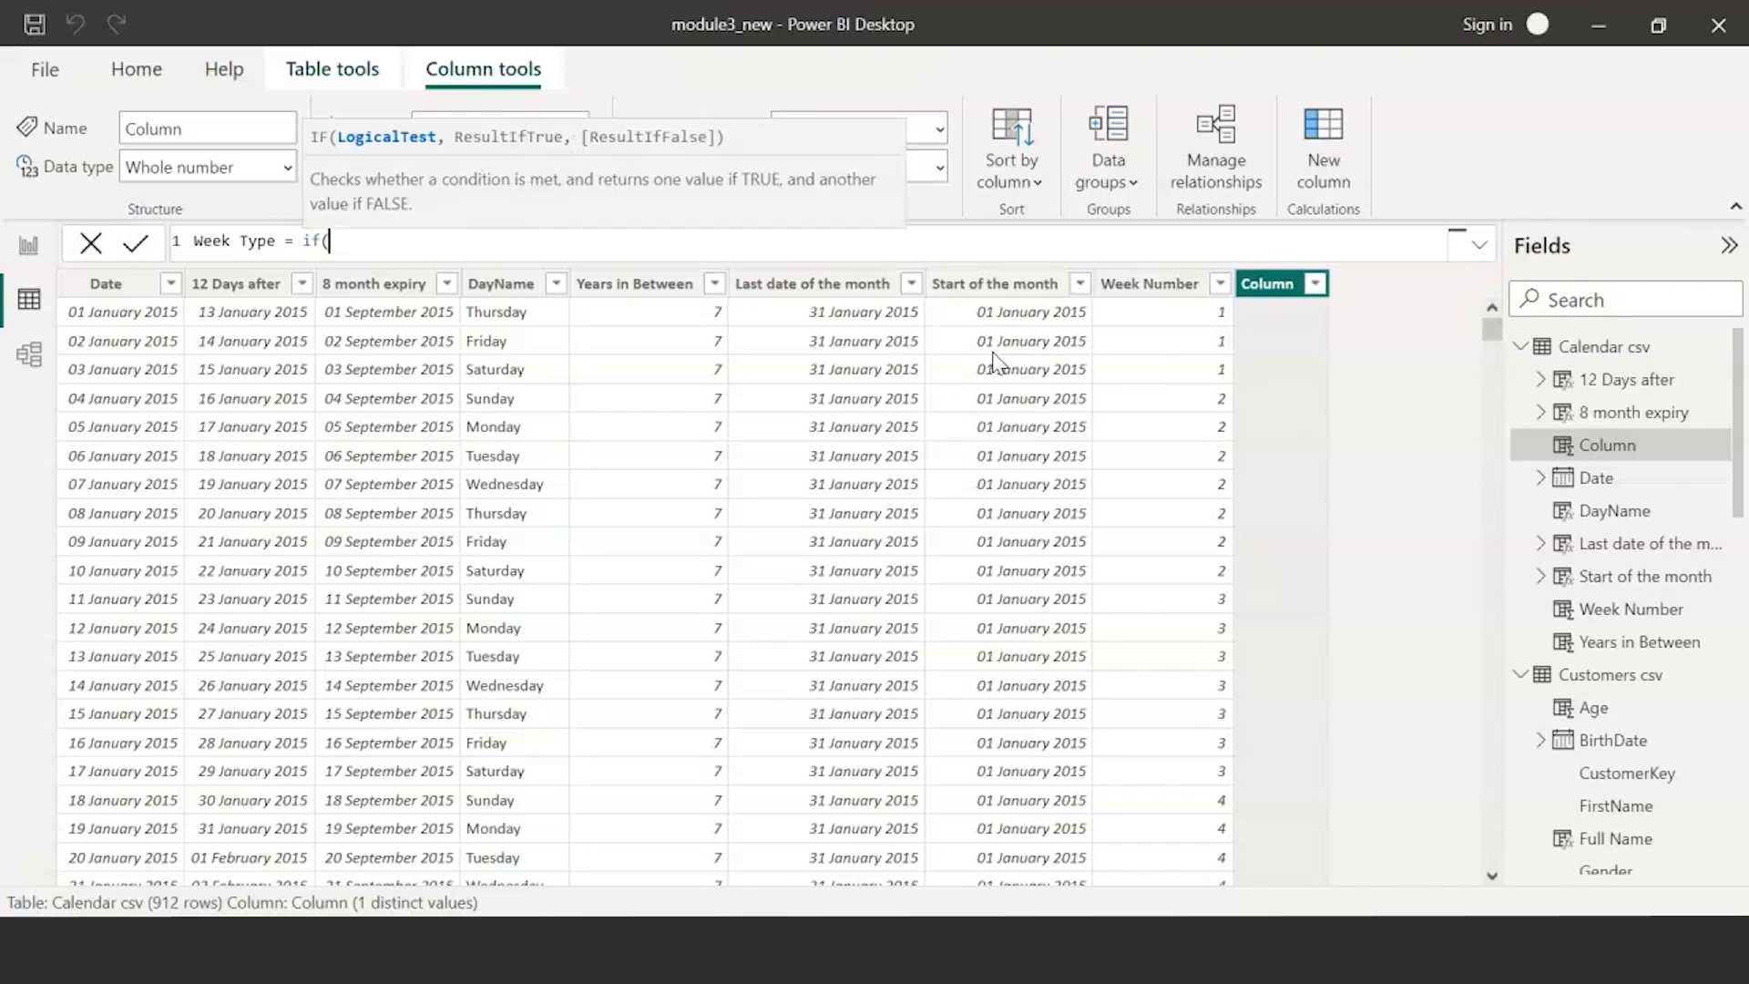
{"action": "type", "text": "week"}
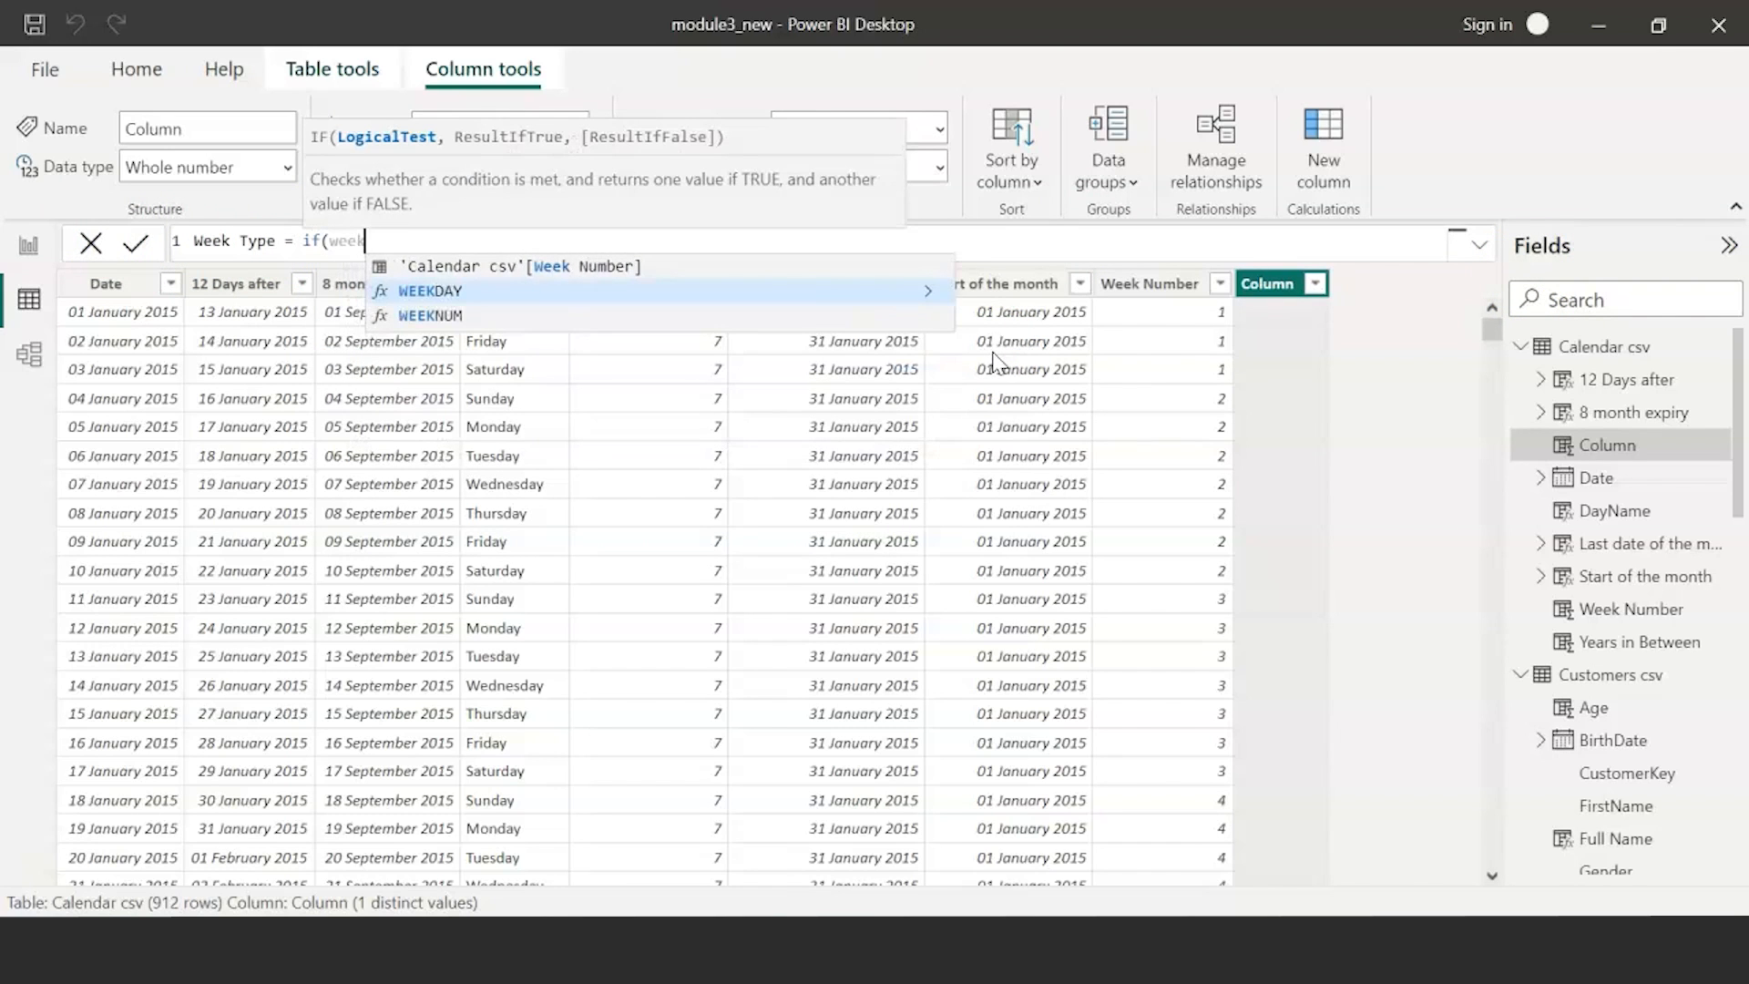
{"action": "key", "text": "Tab"}
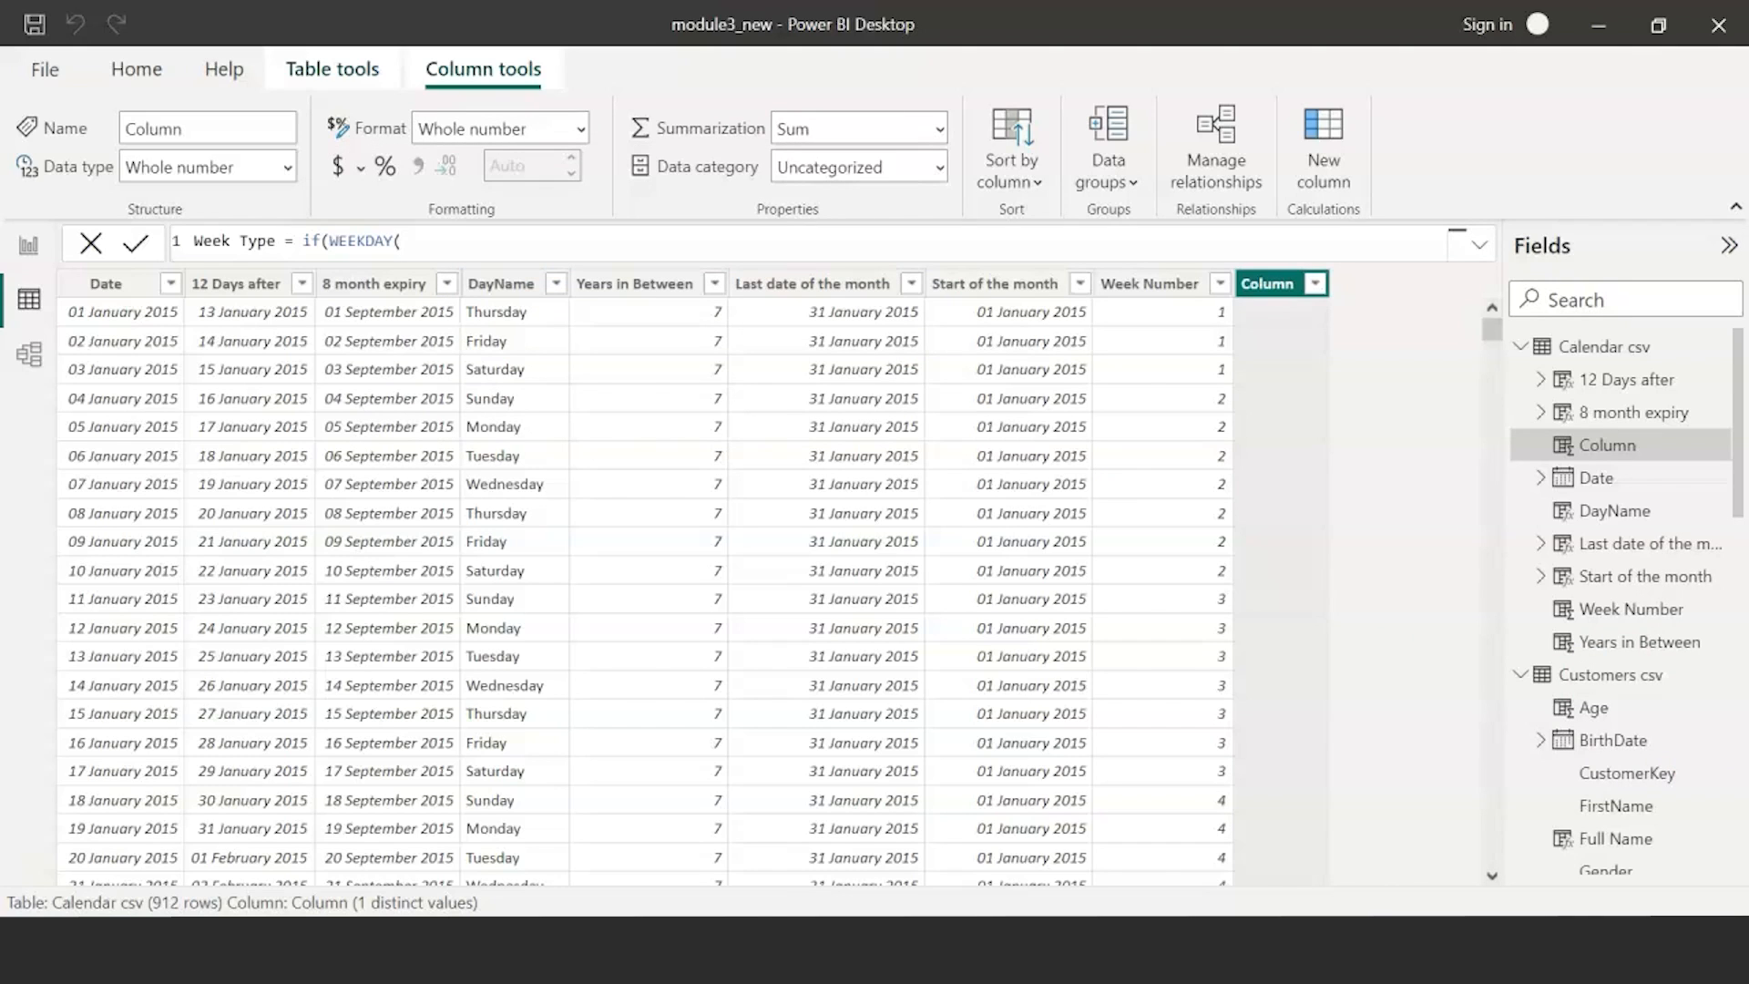
{"action": "type", "text": "'Calendar csv'[Date],2) < 6 , \"Weekday\",\"Weekend\")"}
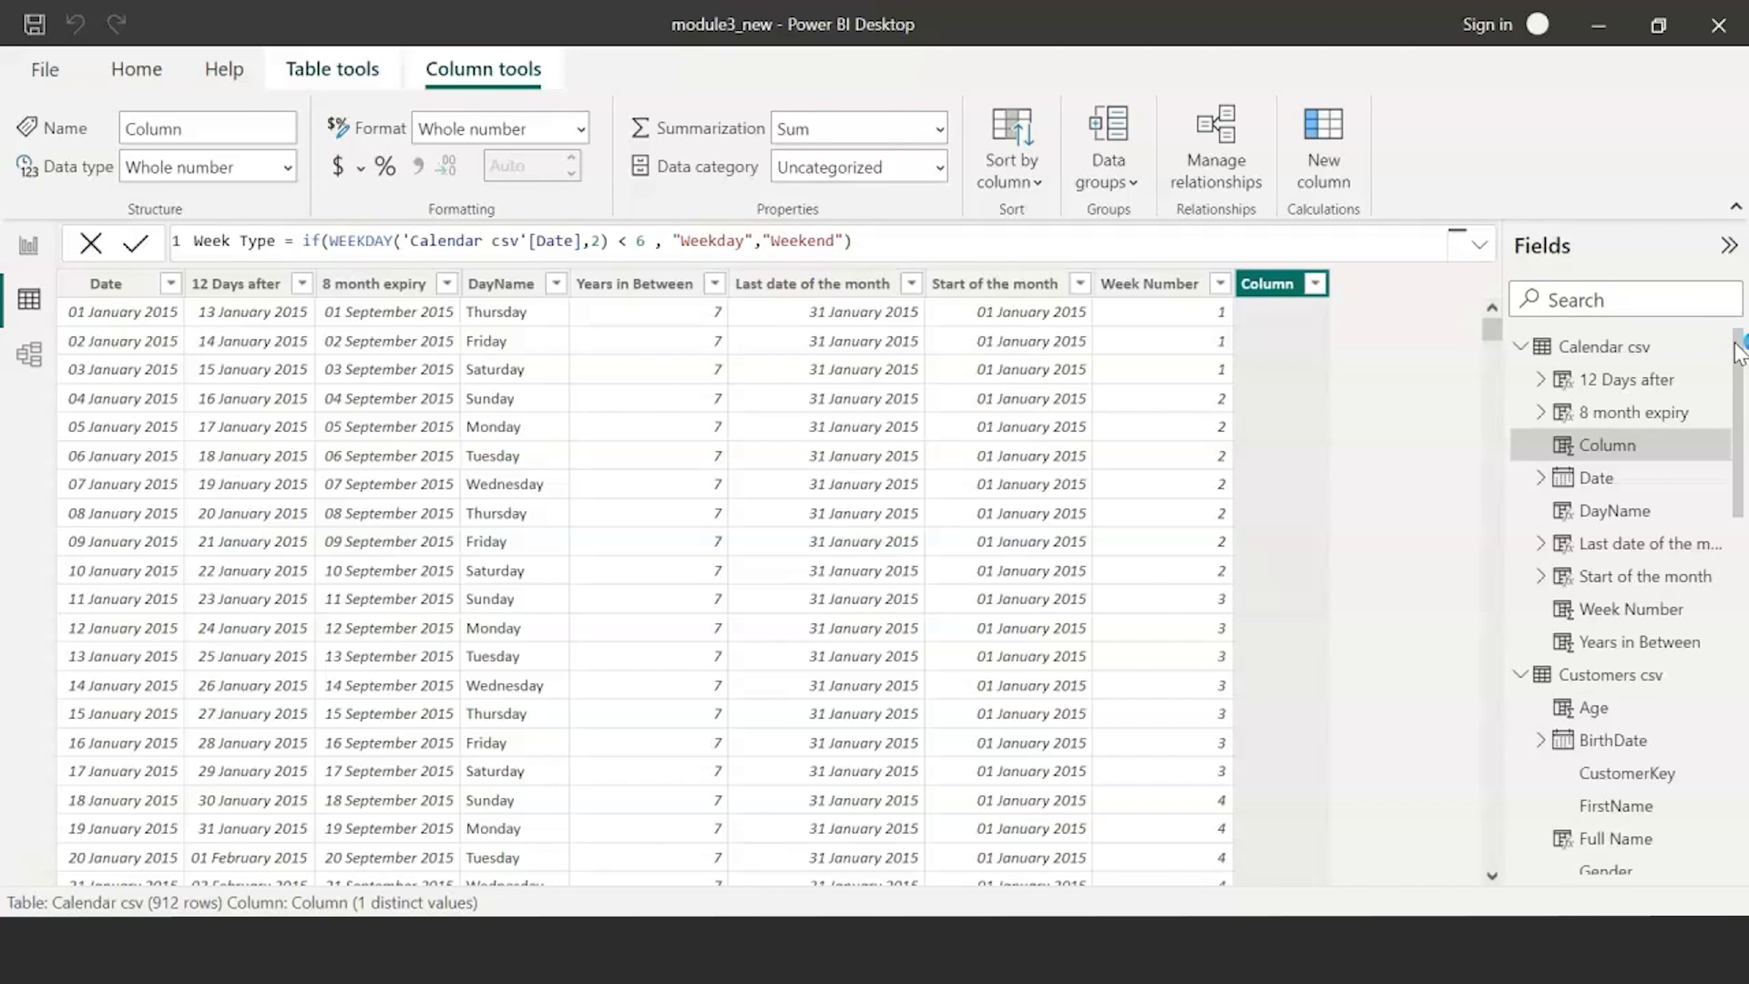
{"action": "key", "text": "Return"}
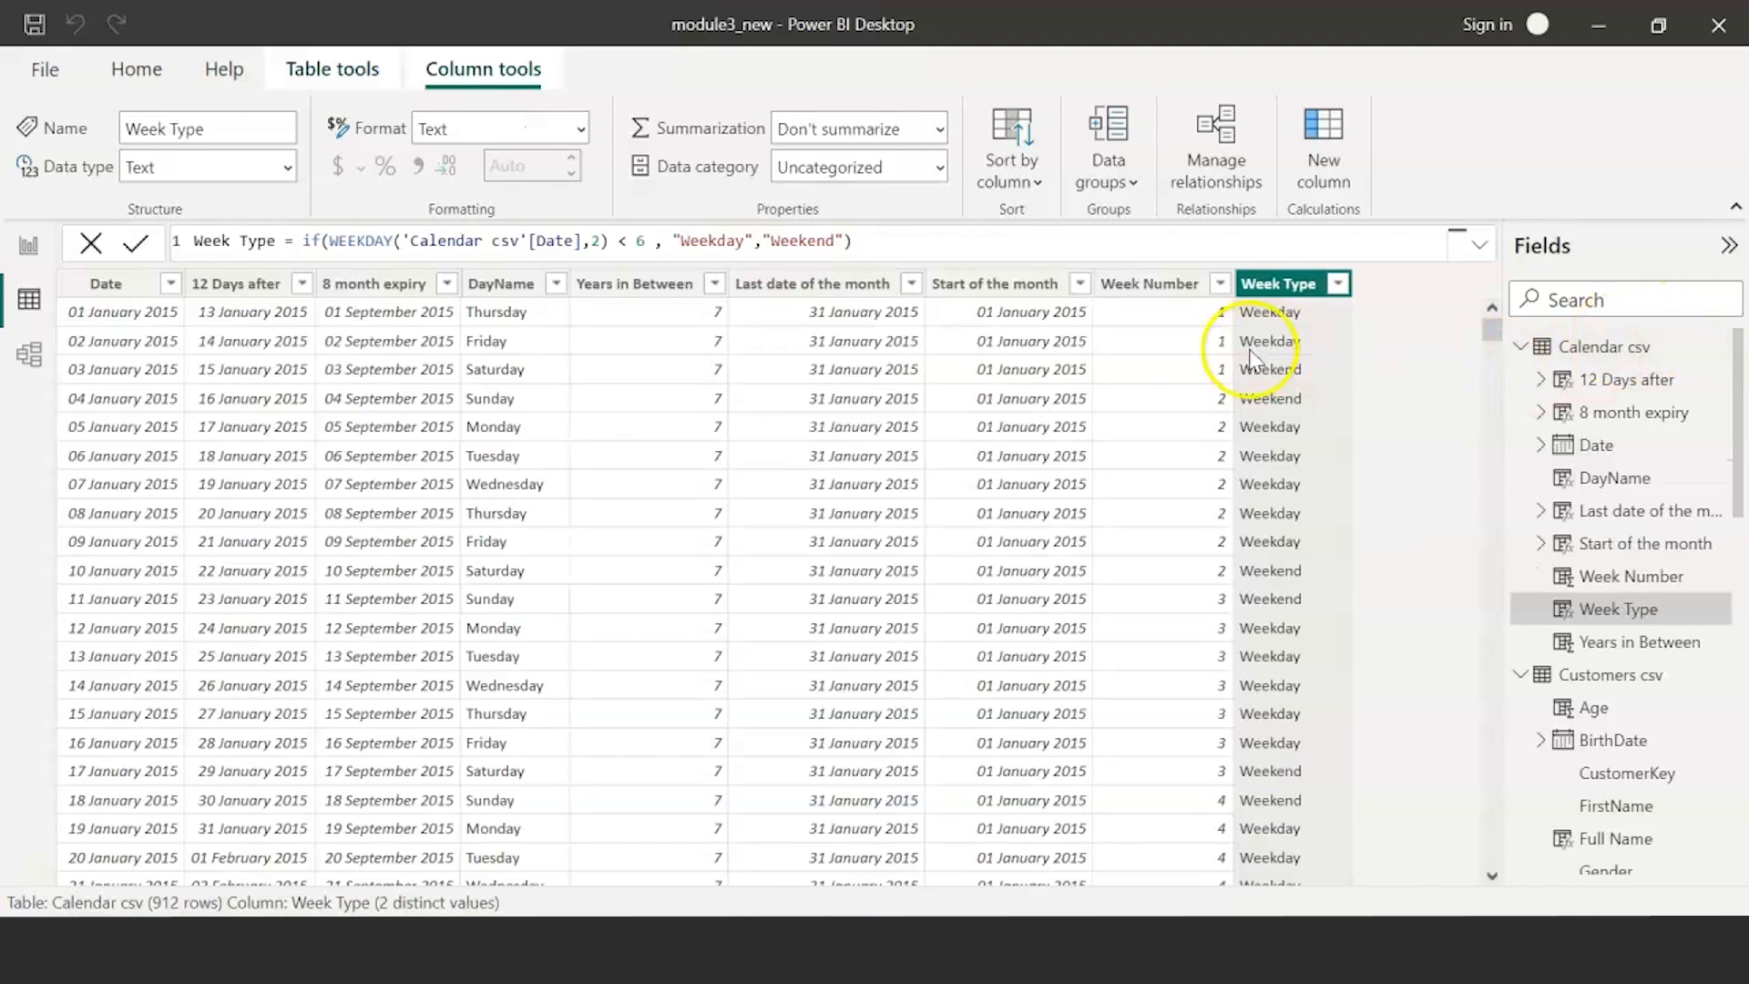
{"action": "left_click", "coordinate": [492, 369]}
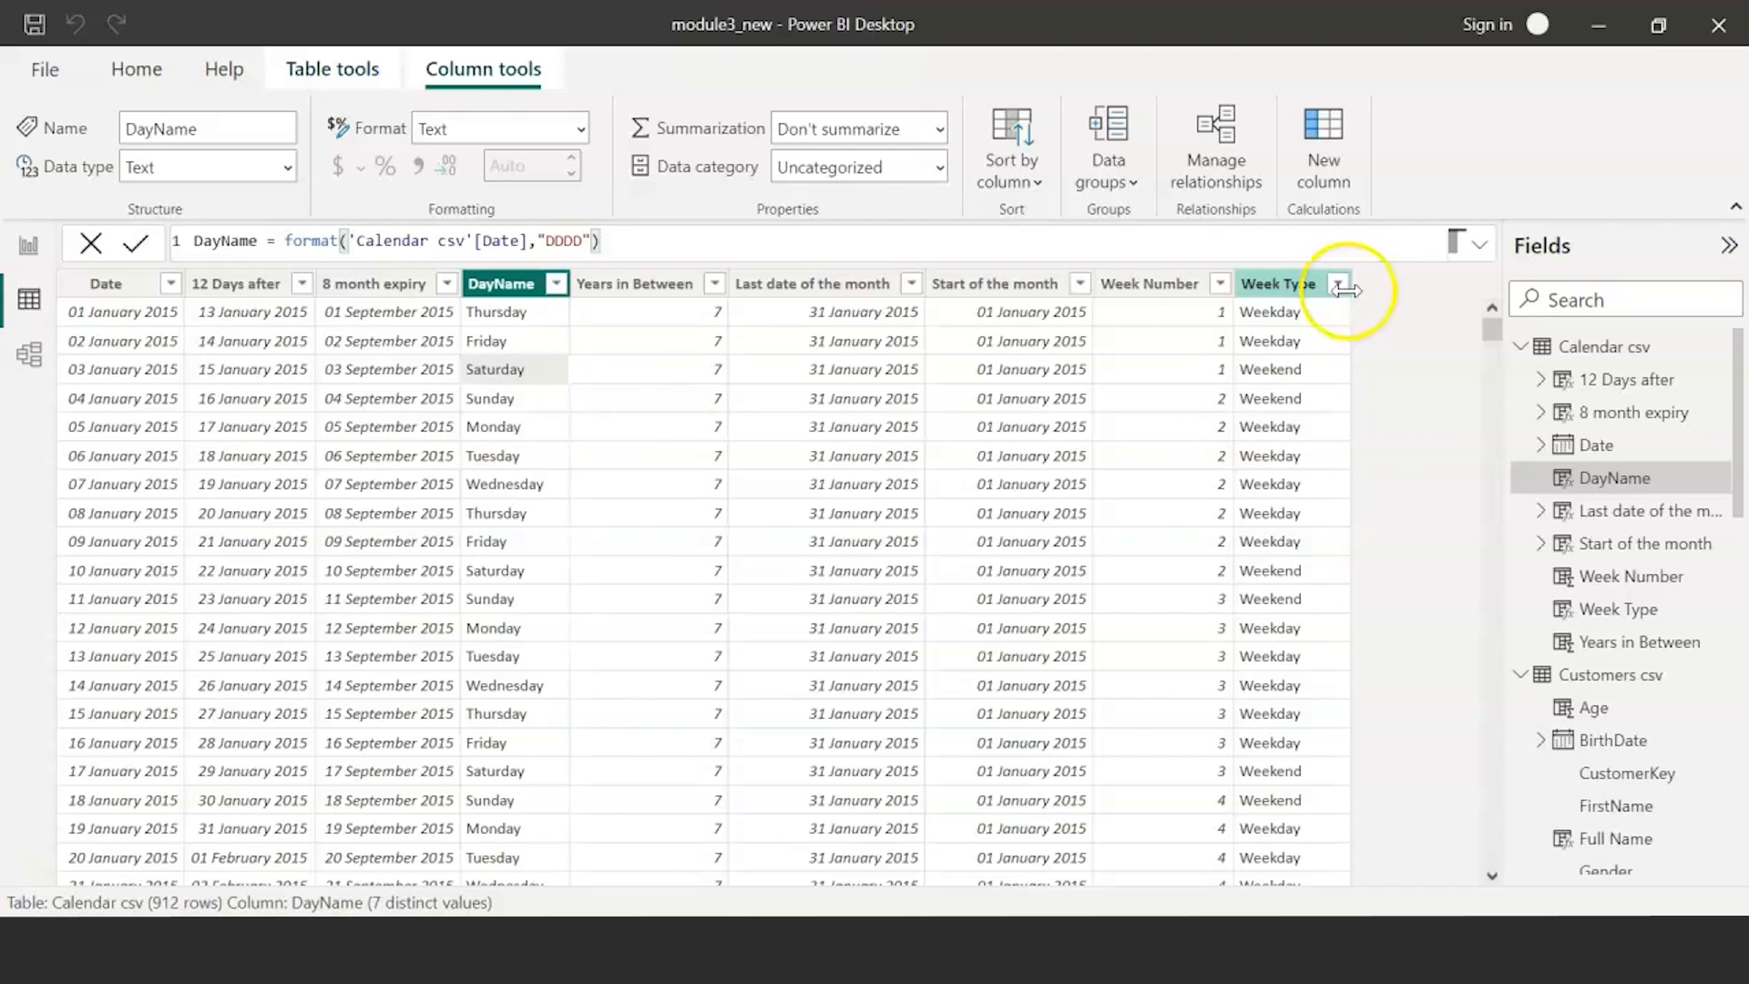
{"action": "left_click", "coordinate": [1348, 332]}
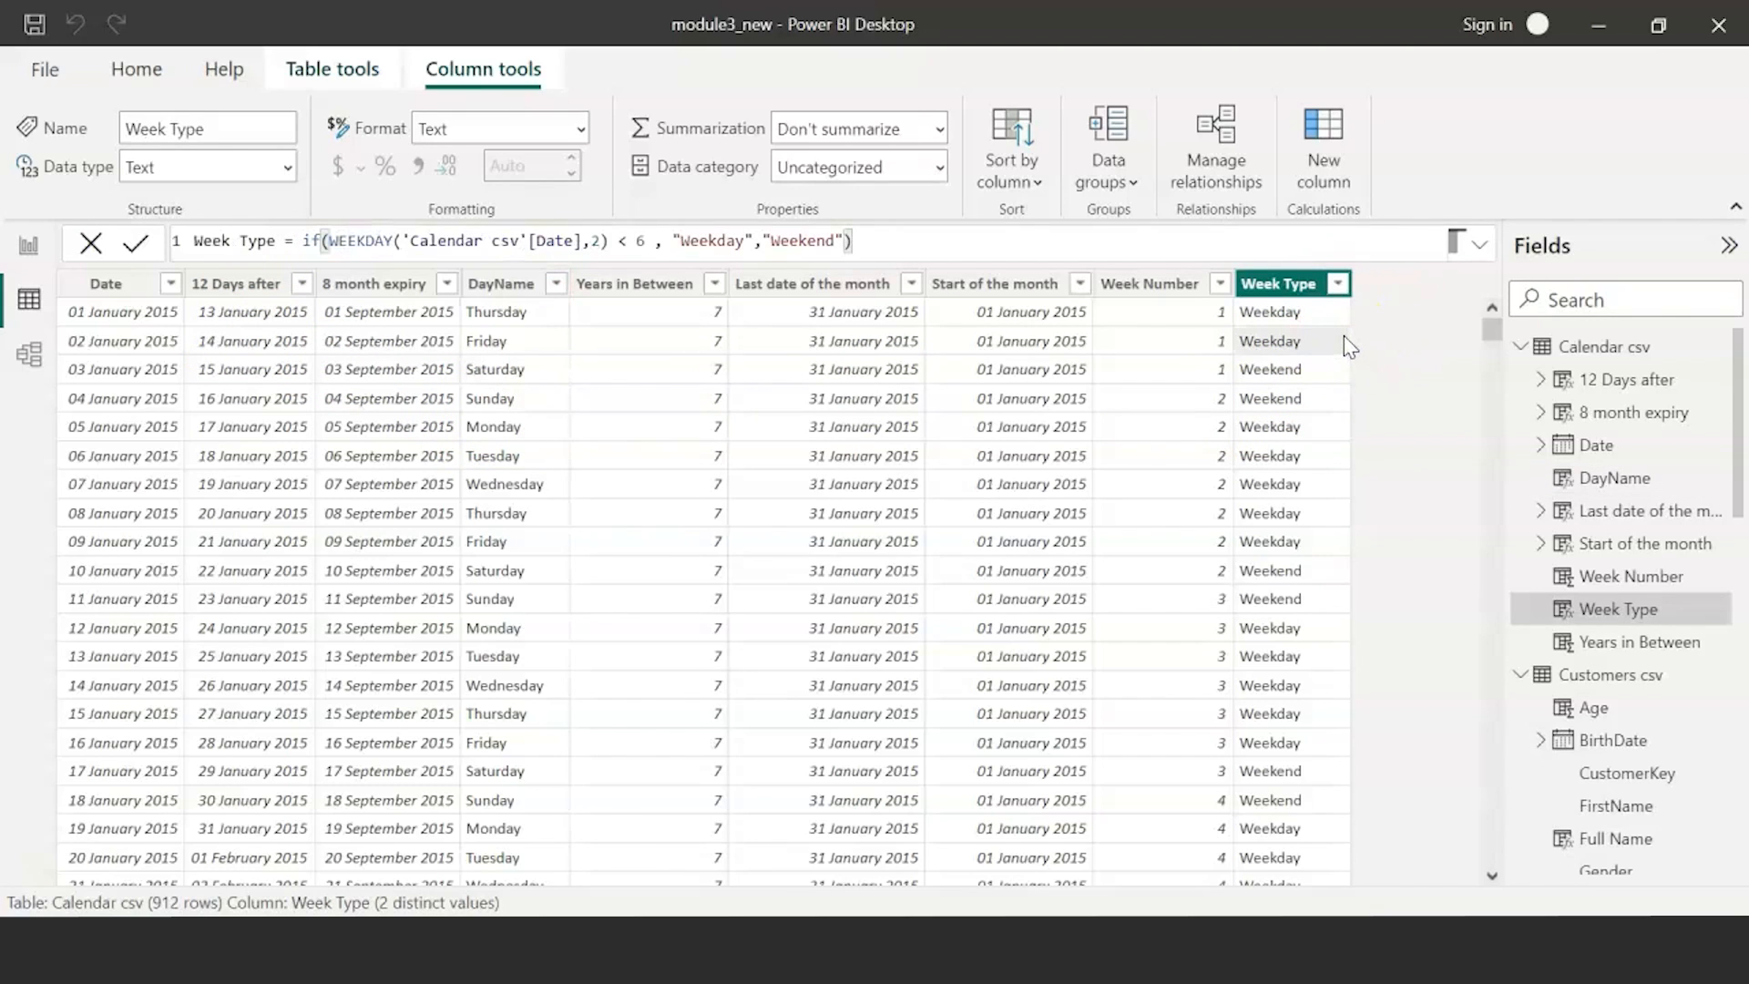